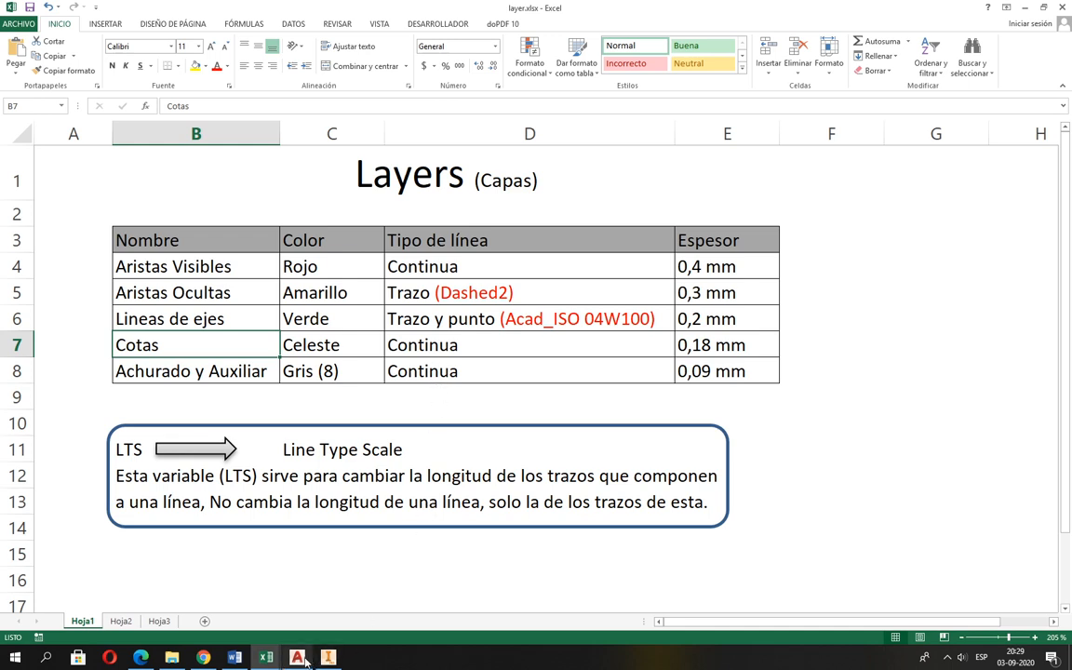
Switch to AutoCAD and open the Layer Properties Manager for the blank drawing.
{"action": "mouse_move", "coordinate": [305, 661]}
{"action": "left_click", "coordinate": [297, 617]}
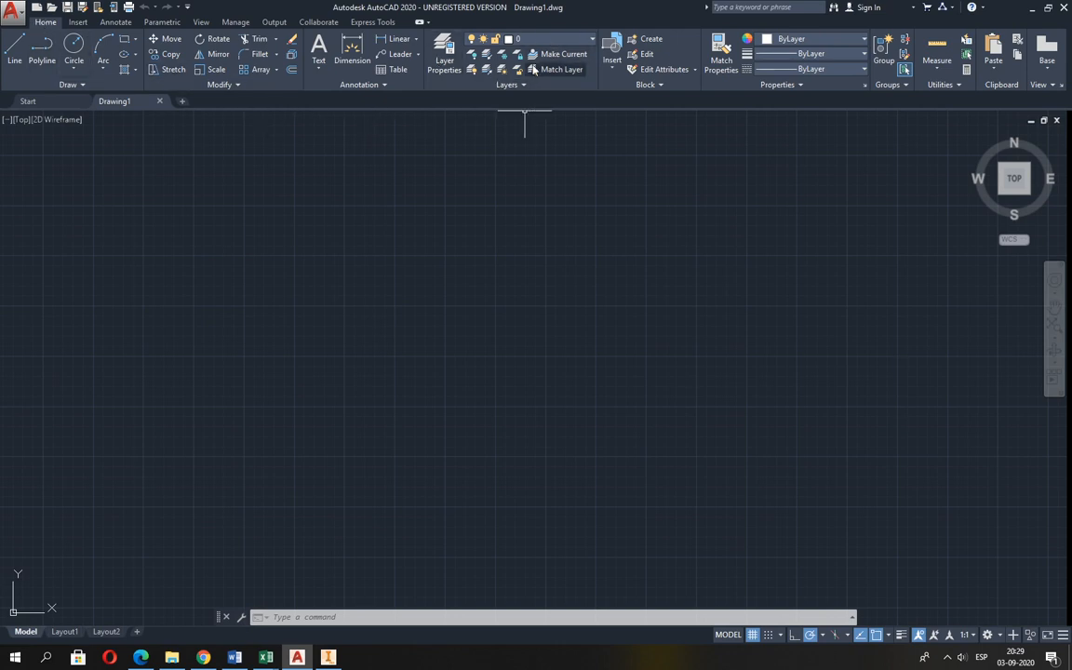
{"action": "left_click", "coordinate": [592, 41]}
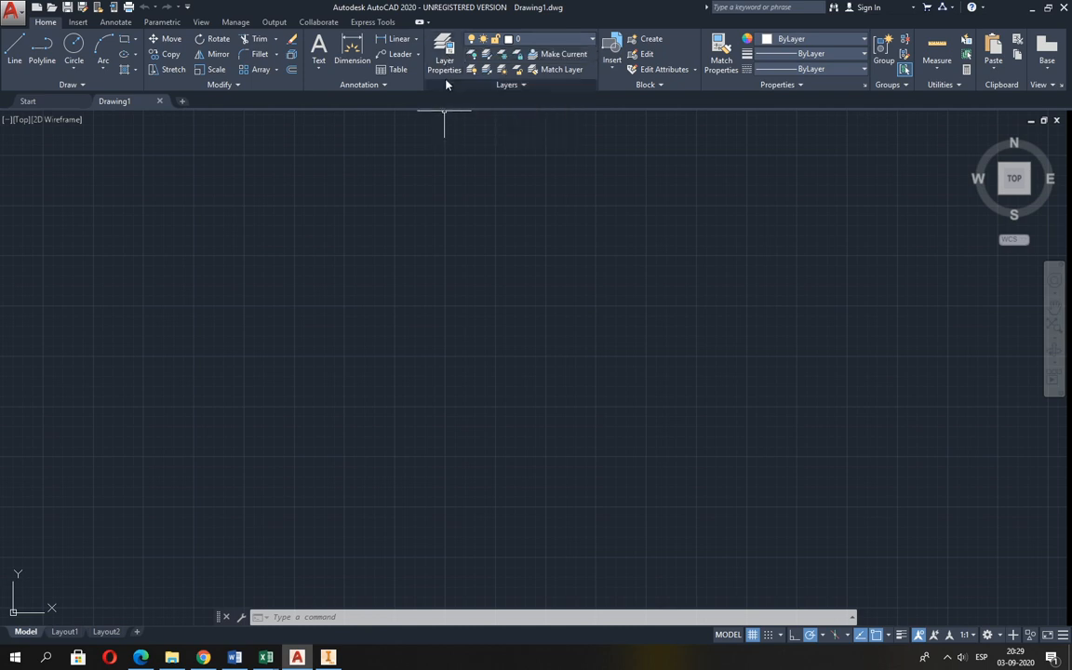
{"action": "left_click", "coordinate": [443, 74]}
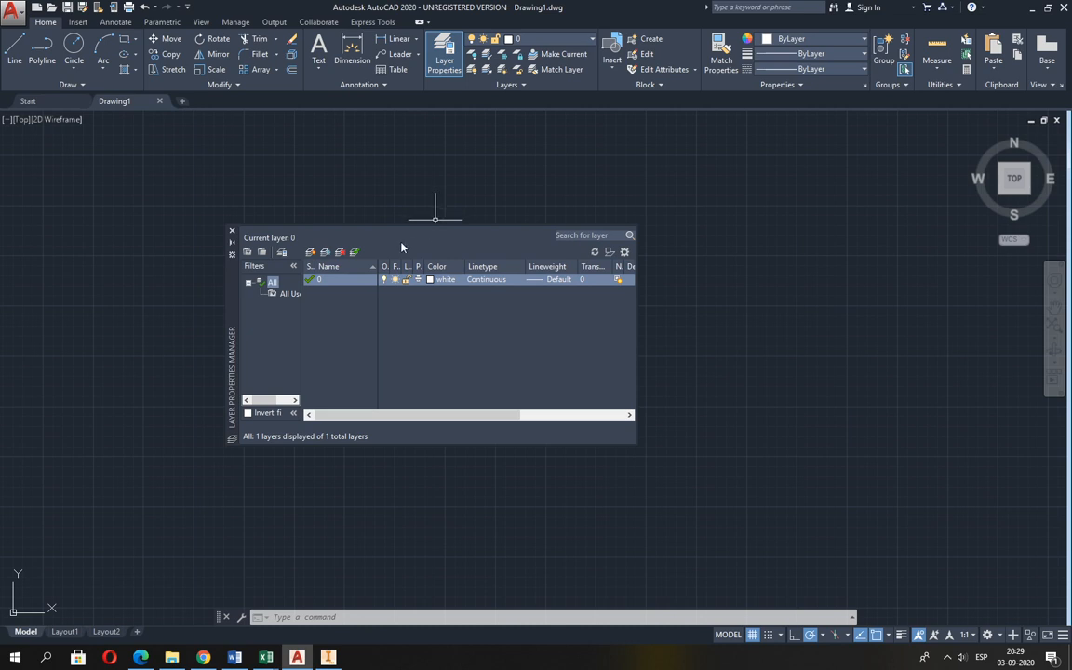
Create a new layer named Aristas Visibles.
{"action": "left_click", "coordinate": [311, 254]}
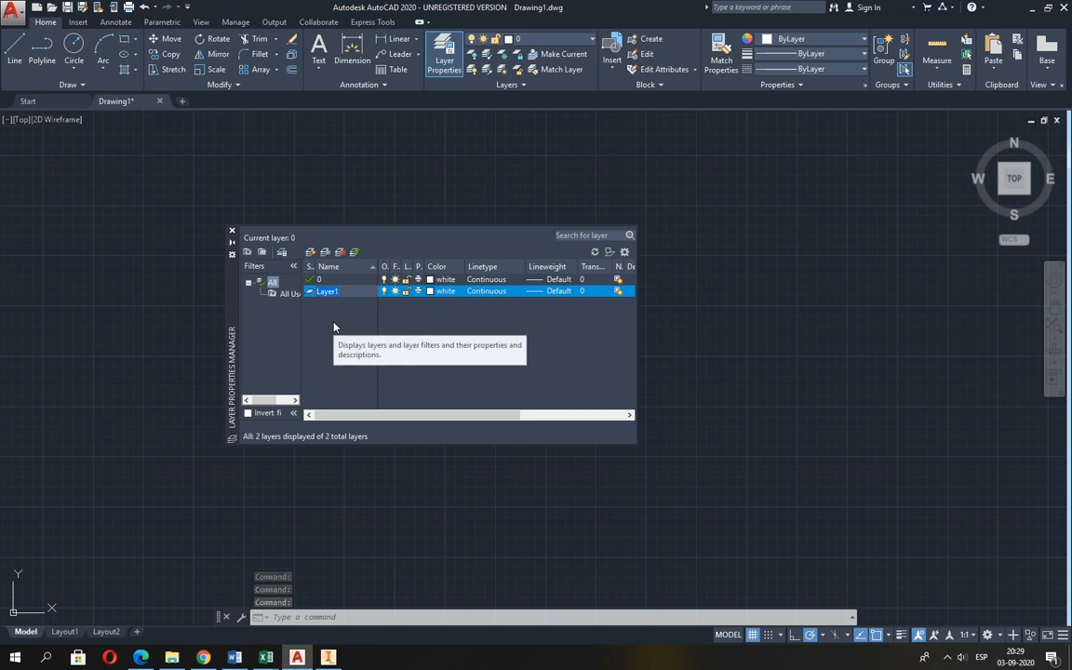
{"action": "type", "text": "Aristas V"}
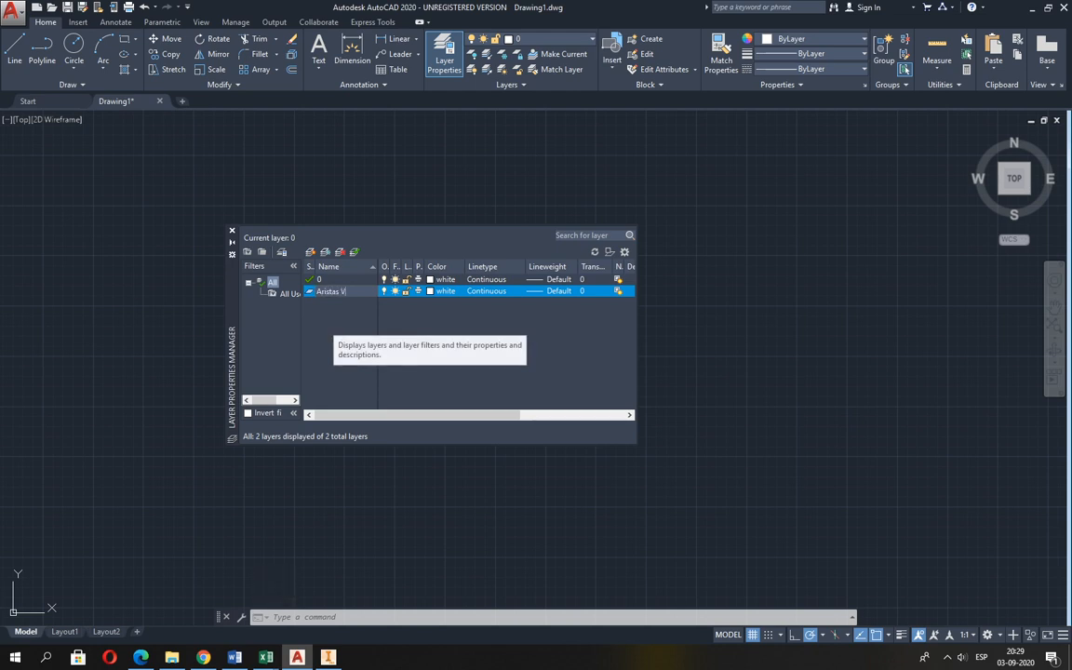
{"action": "type", "text": "isibles"}
{"action": "key", "text": "Return"}
{"action": "left_click", "coordinate": [421, 312]}
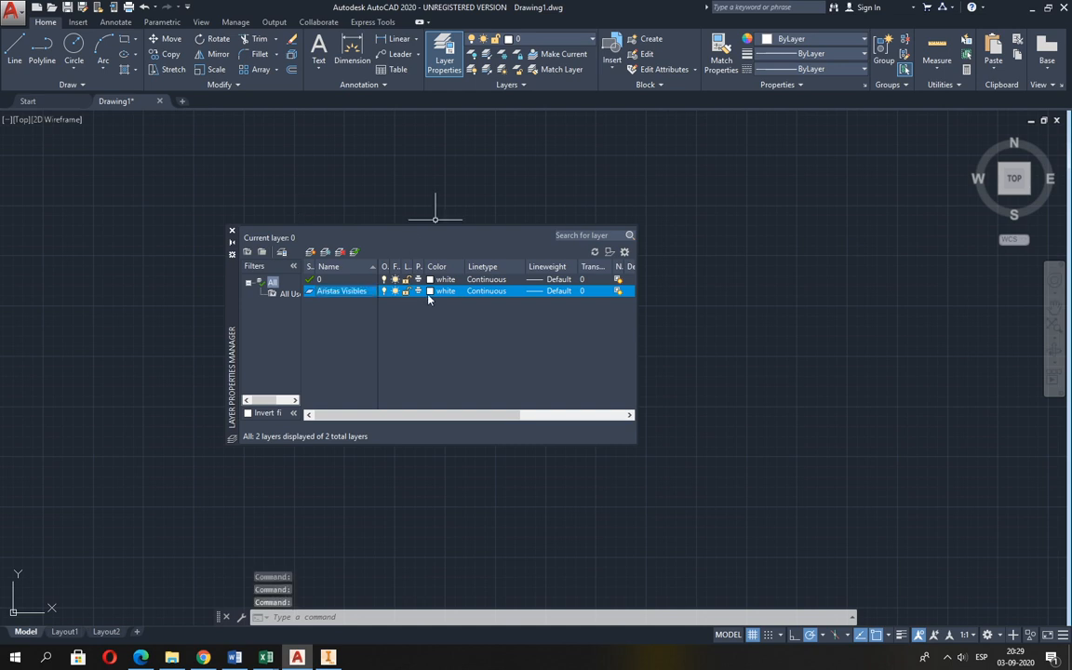
Set the Aristas Visibles layer's color to red and its lineweight to 0.40 mm.
{"action": "left_click", "coordinate": [430, 291]}
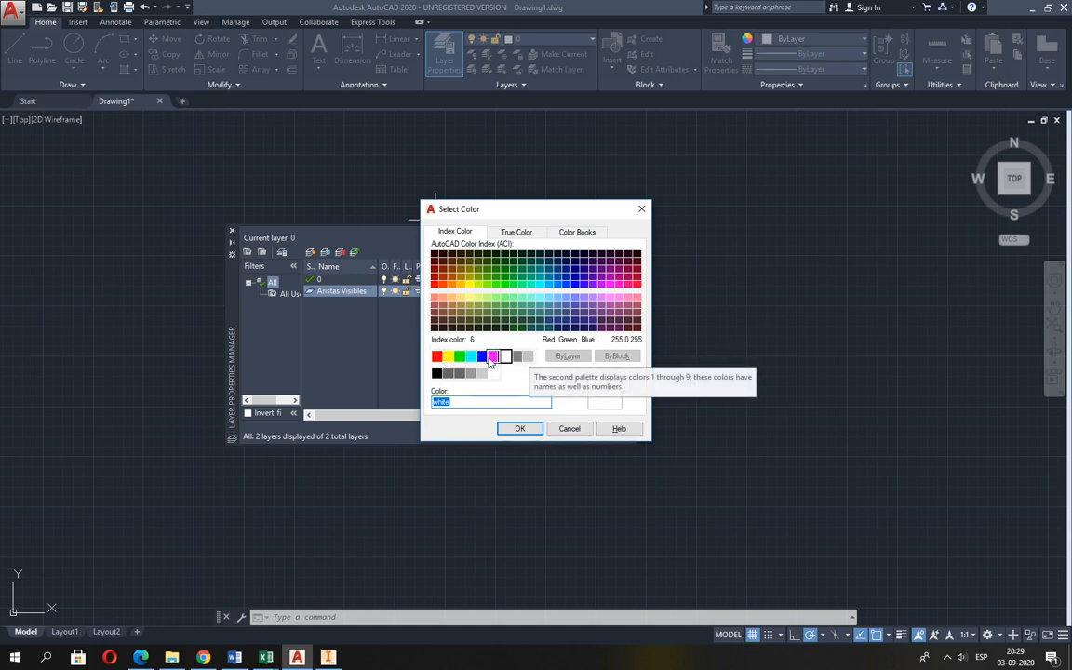
{"action": "left_click", "coordinate": [436, 357]}
{"action": "left_click", "coordinate": [520, 429]}
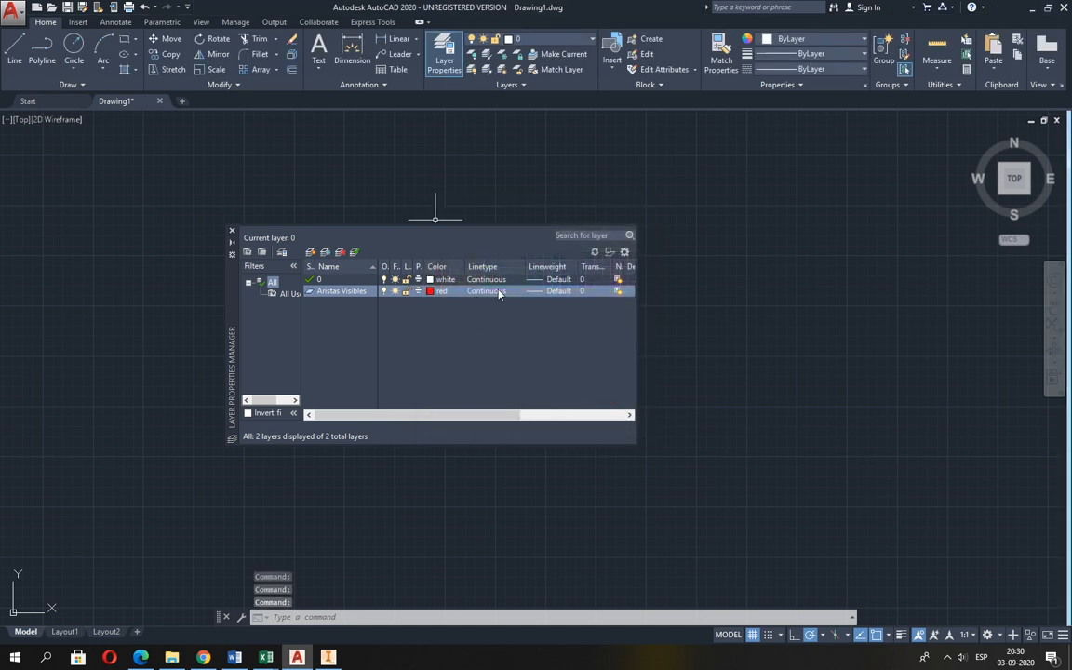
{"action": "left_click", "coordinate": [556, 291]}
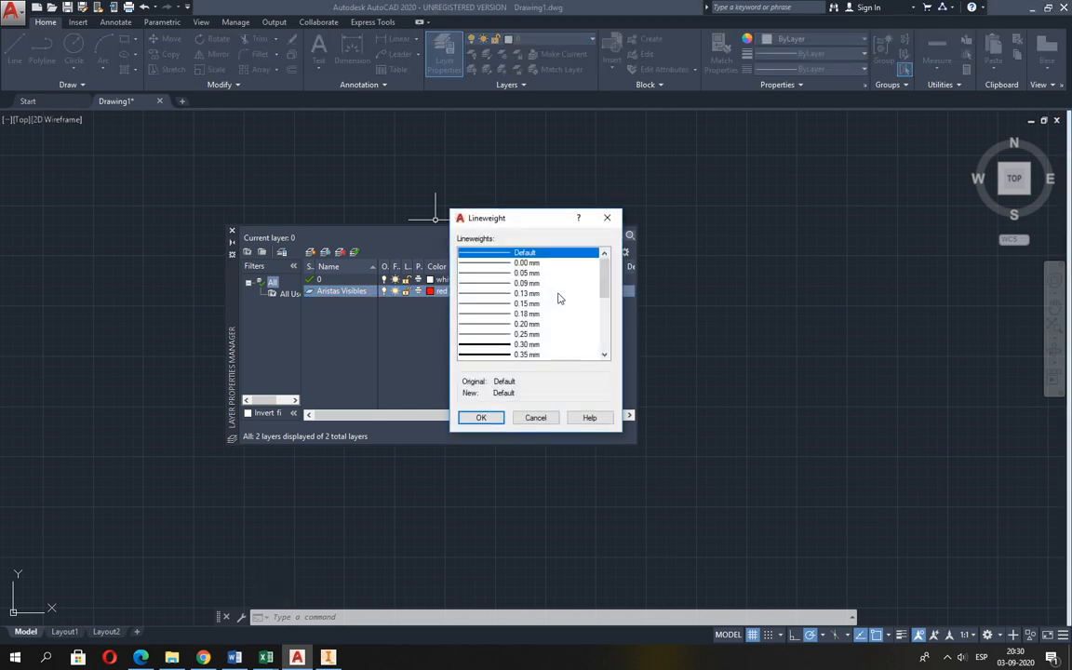
{"action": "left_click", "coordinate": [604, 356]}
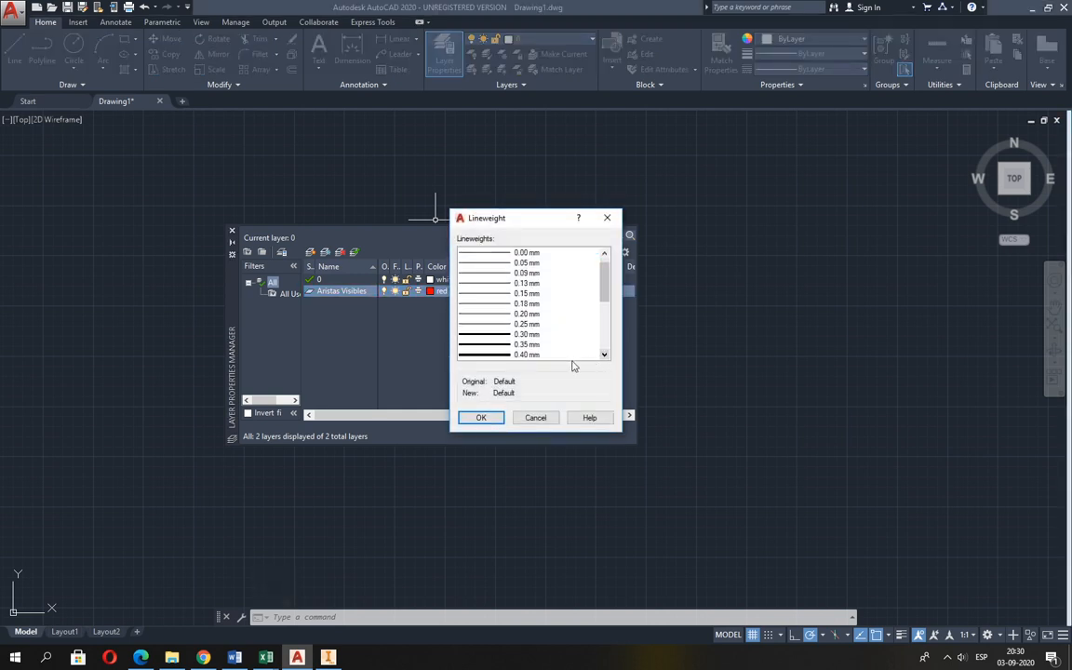
{"action": "left_click", "coordinate": [525, 354]}
{"action": "left_click", "coordinate": [482, 418]}
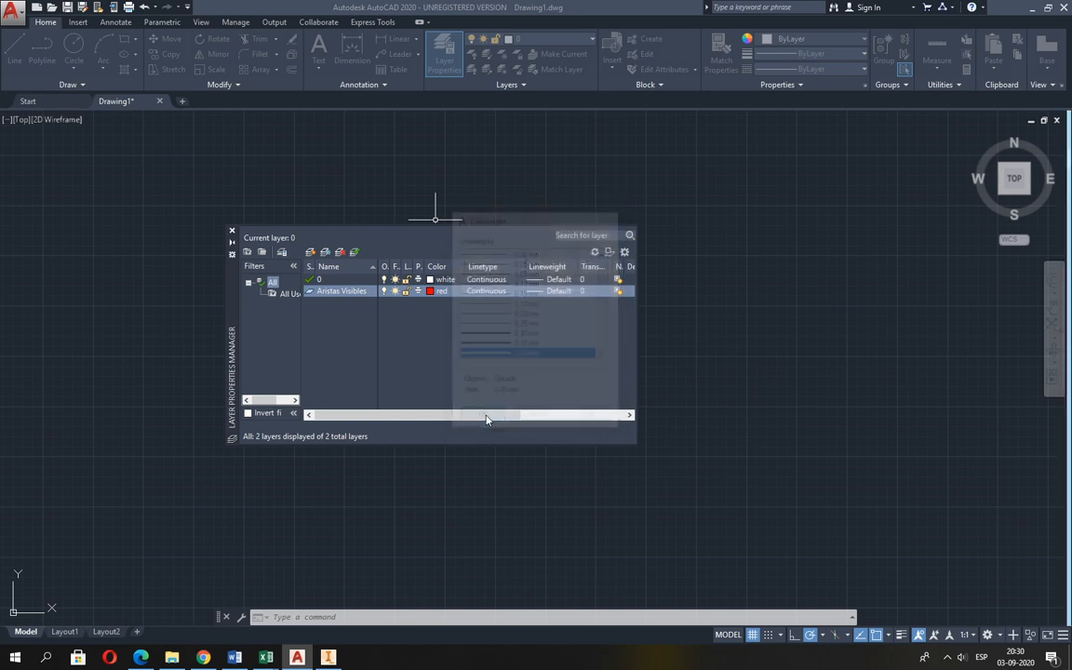
Create a second layer named Aristas Ocultas and set its color to yellow.
{"action": "left_click", "coordinate": [310, 251]}
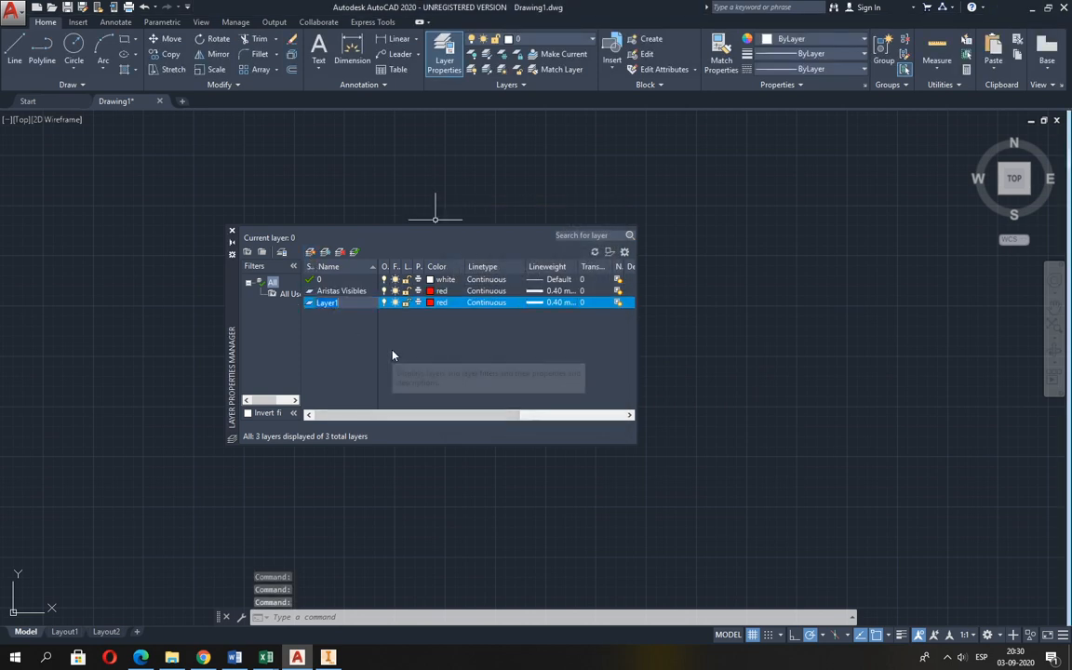
{"action": "type", "text": "Aristas "}
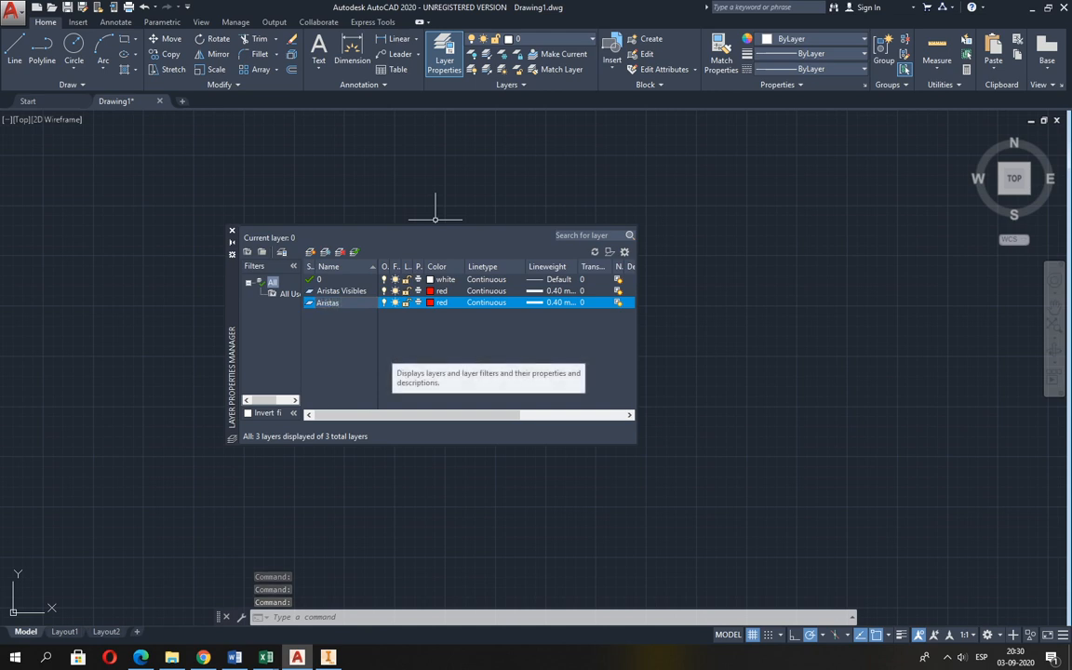
{"action": "type", "text": "Ocultas"}
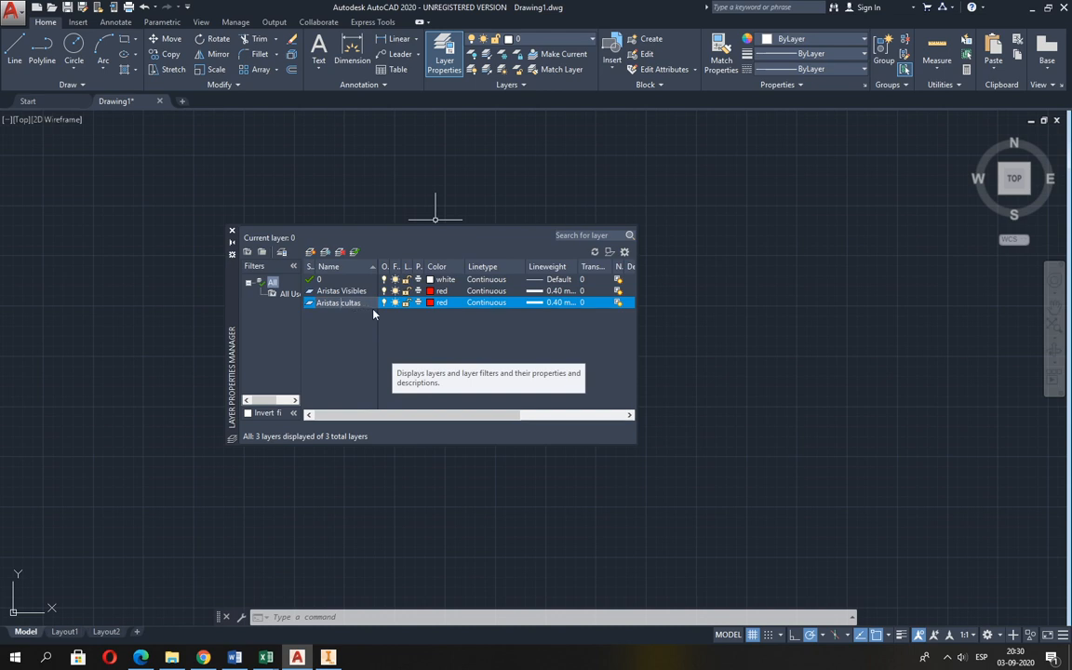
{"action": "type", "text": "O"}
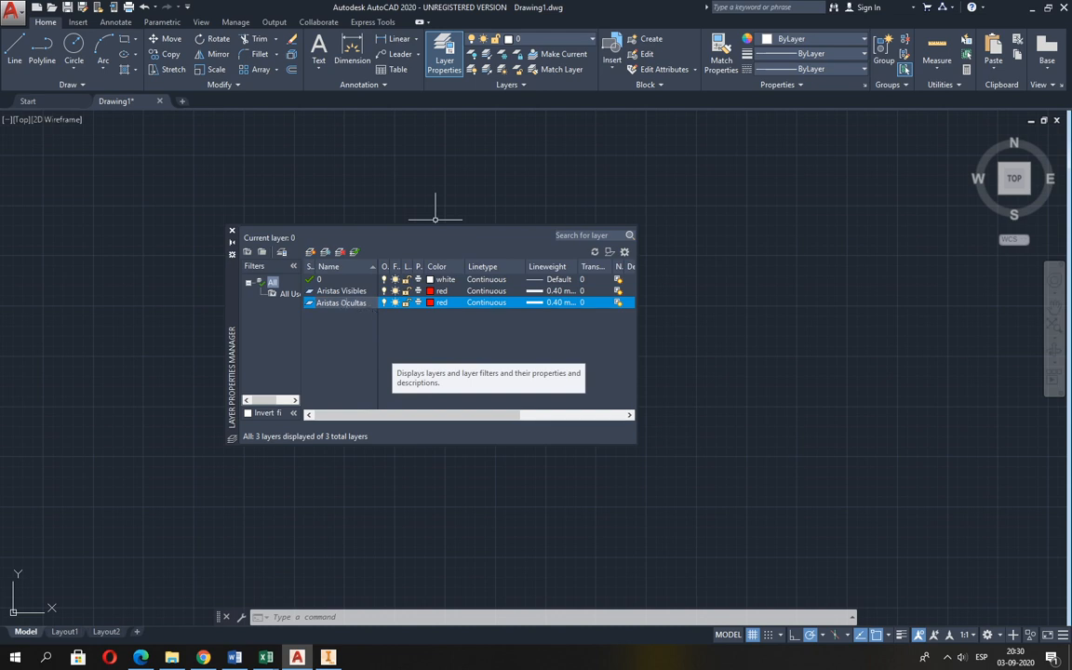
{"action": "left_click", "coordinate": [432, 304]}
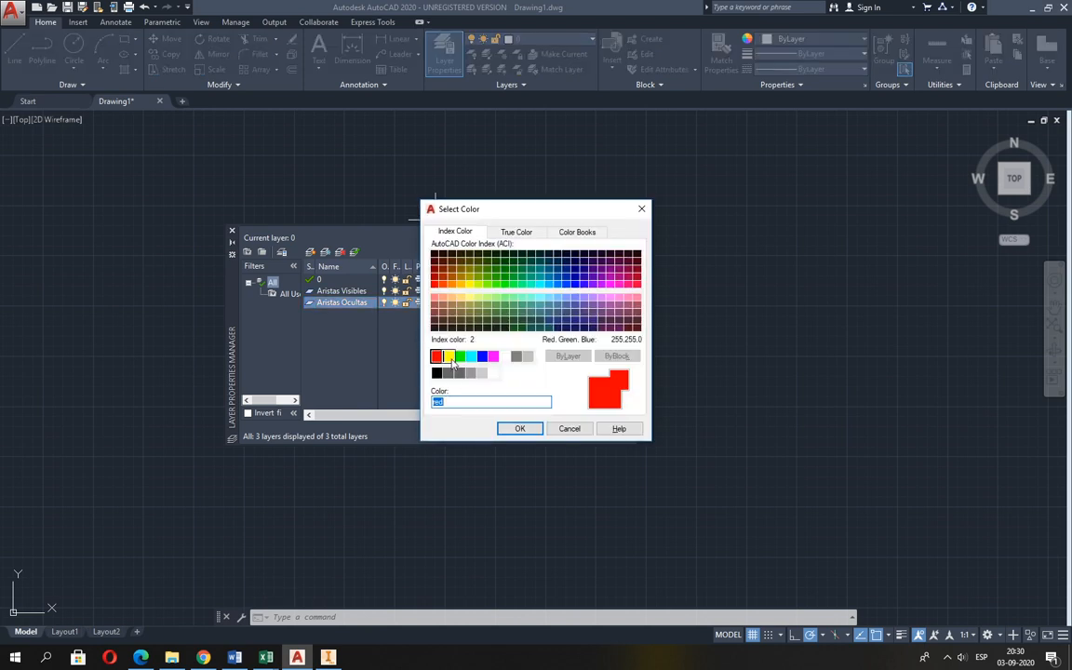
{"action": "left_click", "coordinate": [449, 357]}
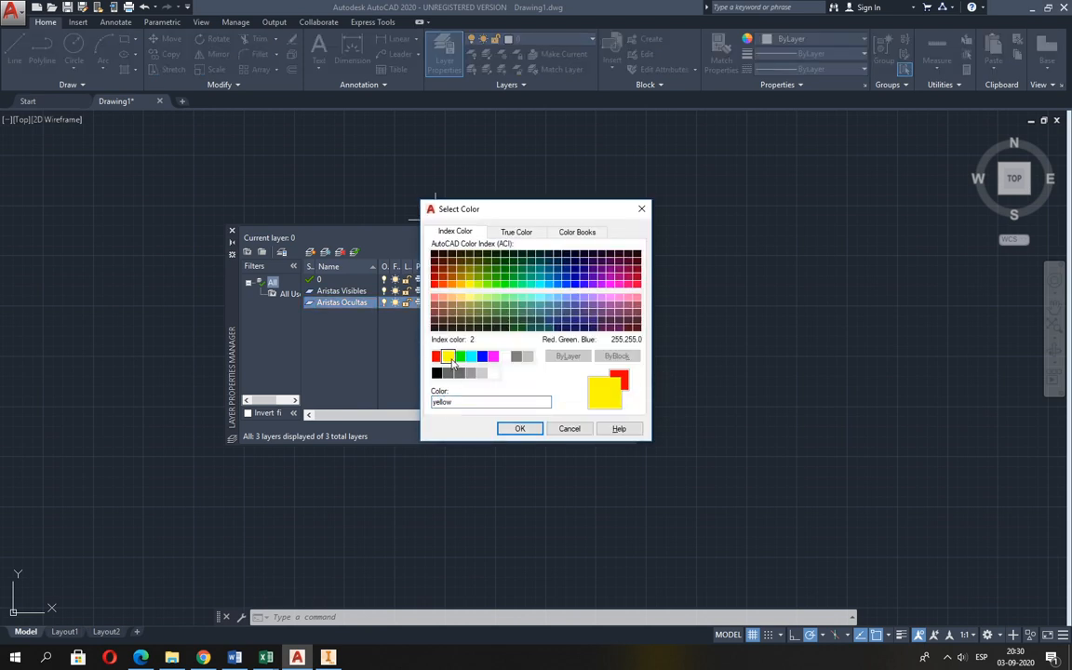
{"action": "left_click", "coordinate": [518, 429]}
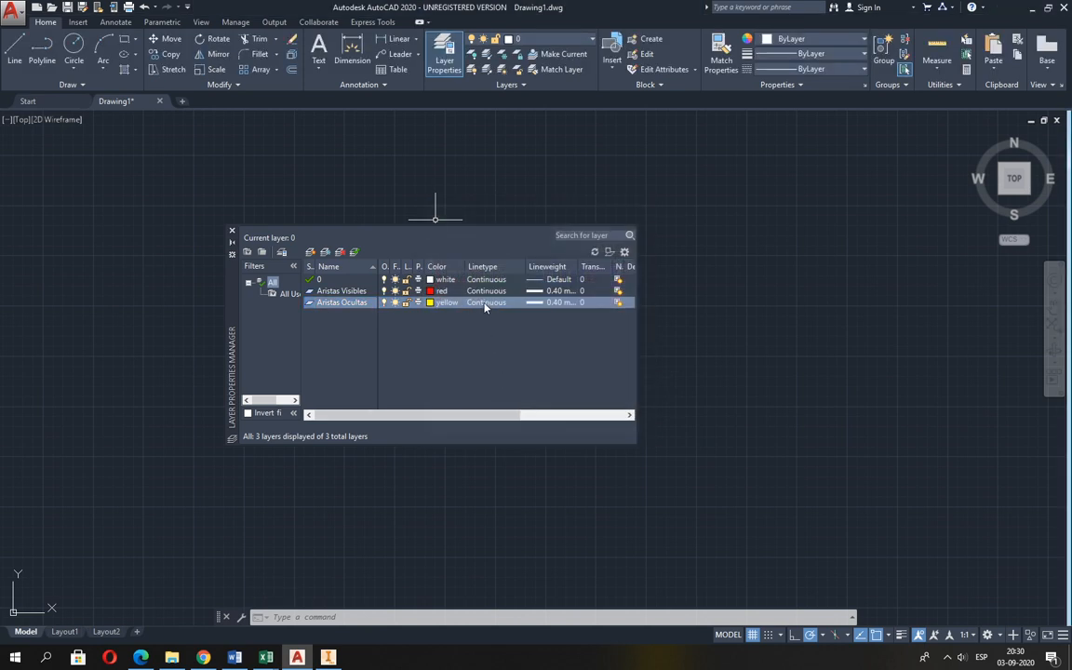
Check the hidden-edge linetype in the Excel layer table and load DASHED2 from acadiso.lin for the Aristas Ocultas layer in AutoCAD.
{"action": "key", "text": "alt+Tab"}
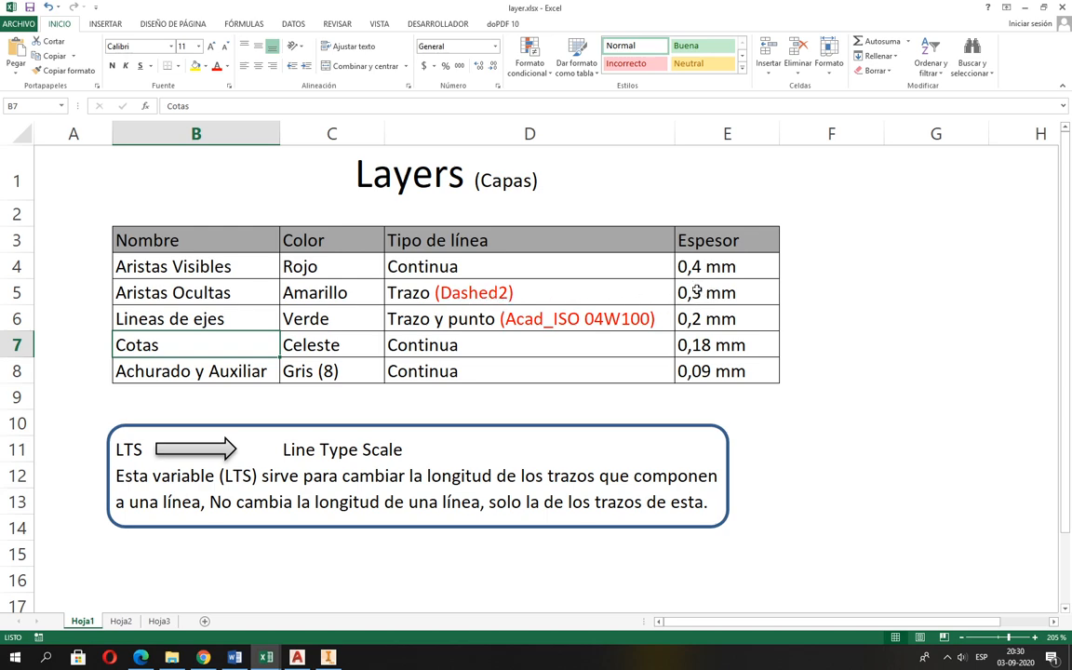
{"action": "key", "text": "alt+Tab"}
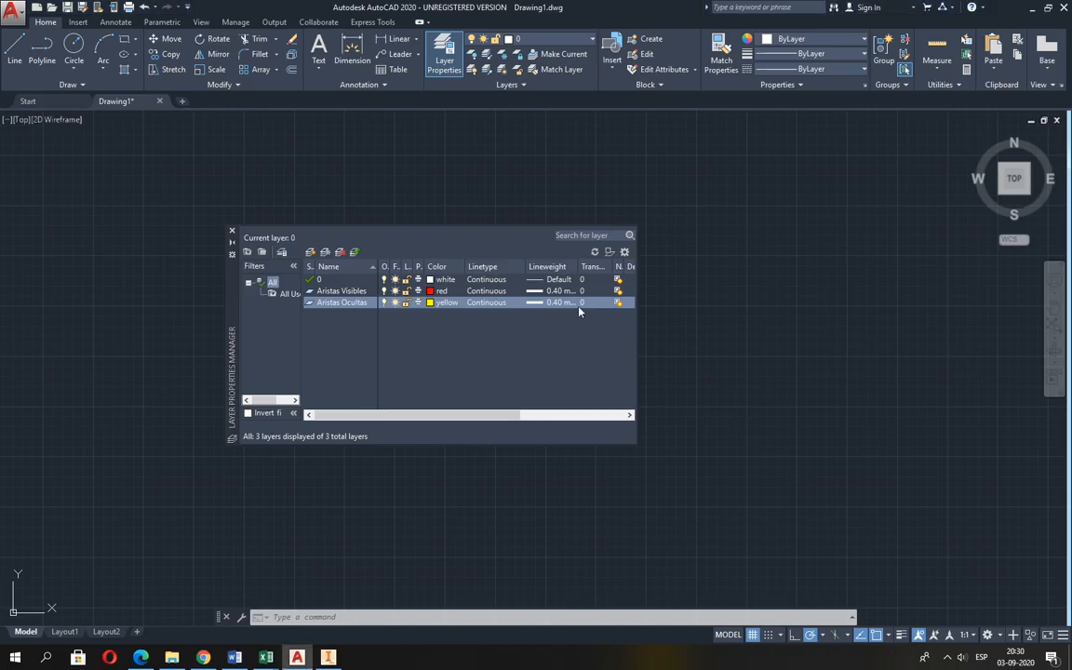
{"action": "left_click", "coordinate": [496, 307]}
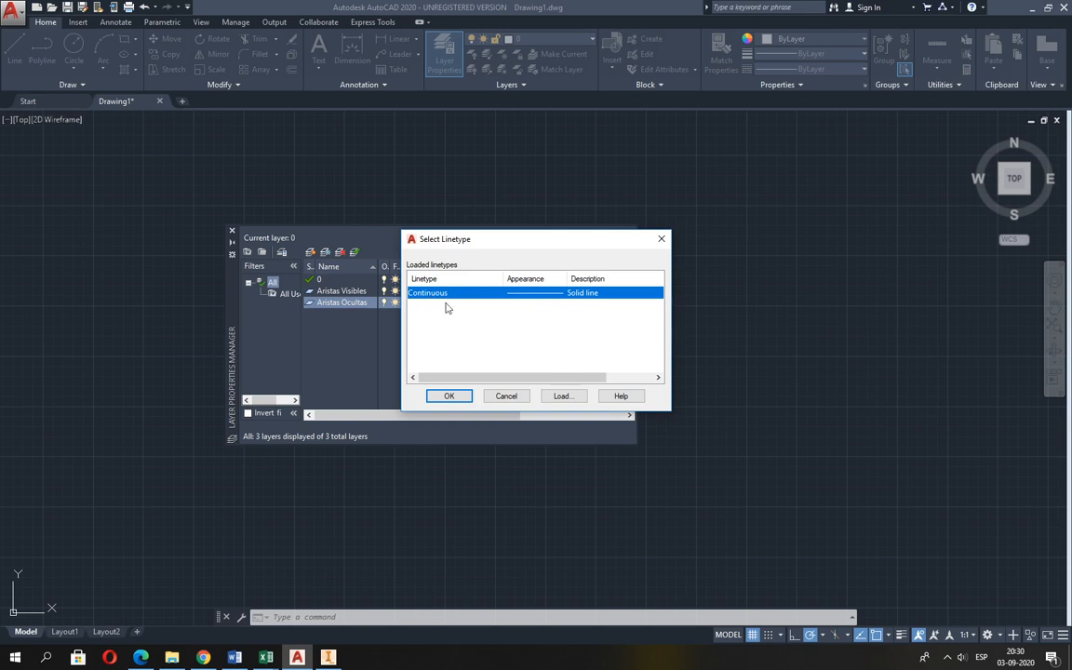
{"action": "left_click", "coordinate": [569, 399]}
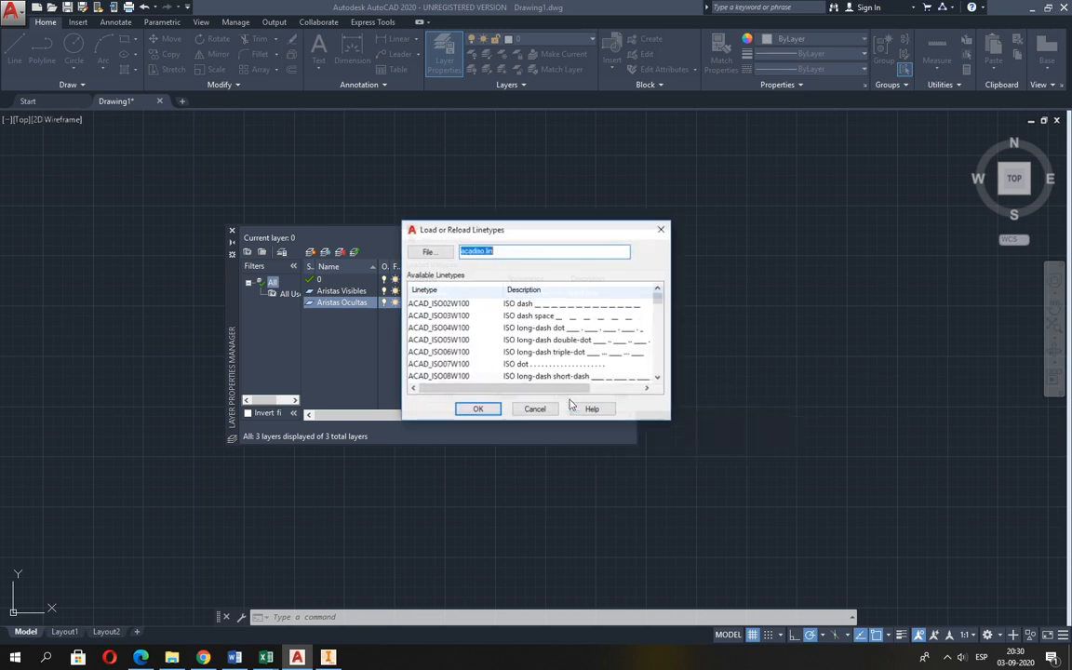
{"action": "left_click", "coordinate": [658, 377]}
{"action": "left_click", "coordinate": [658, 377]}
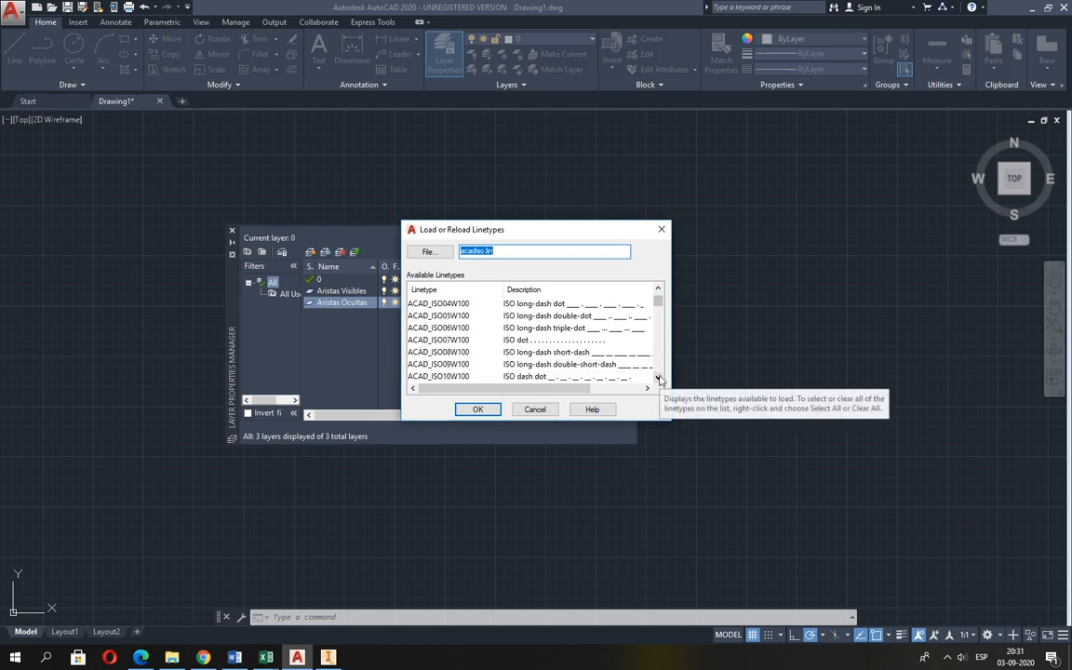
{"action": "left_click", "coordinate": [658, 377]}
{"action": "left_click", "coordinate": [658, 377]}
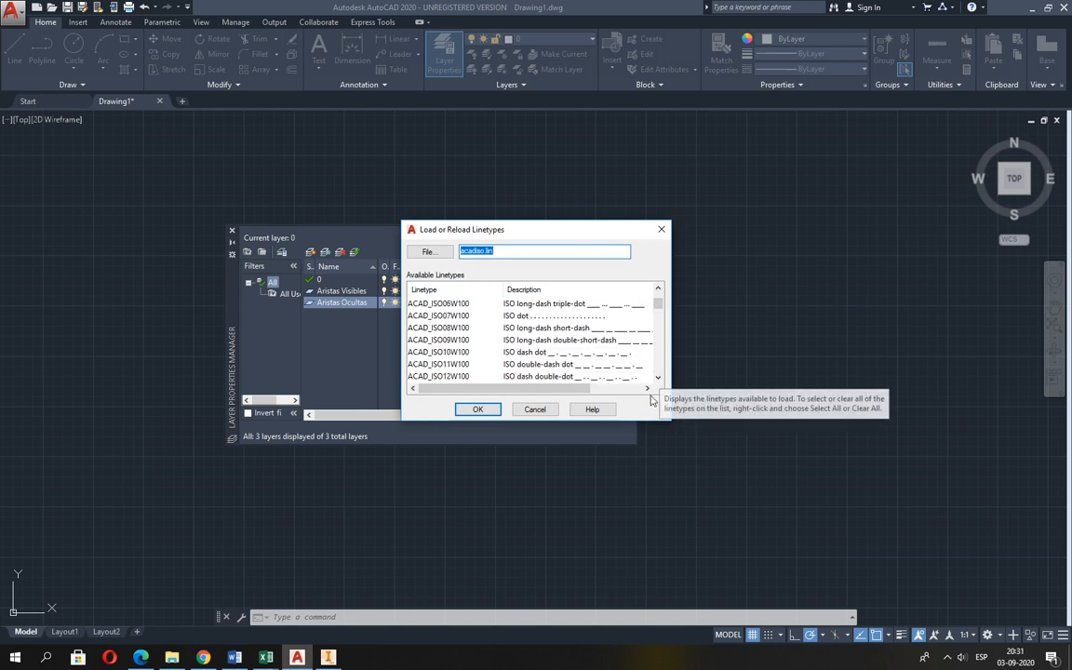
{"action": "left_click", "coordinate": [658, 379]}
{"action": "left_click", "coordinate": [658, 379]}
{"action": "left_click", "coordinate": [658, 380]}
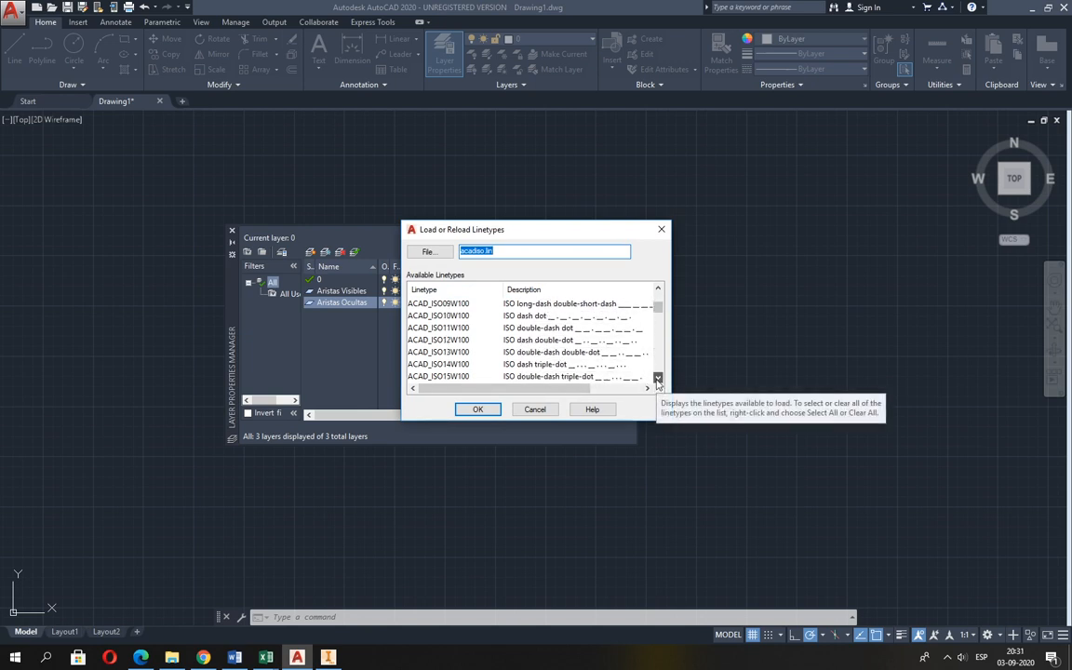
{"action": "left_click", "coordinate": [658, 380]}
{"action": "left_click", "coordinate": [658, 380]}
{"action": "left_click", "coordinate": [657, 380]}
{"action": "left_click", "coordinate": [658, 380]}
{"action": "left_click", "coordinate": [658, 380]}
{"action": "left_click", "coordinate": [658, 380]}
{"action": "left_click", "coordinate": [658, 380]}
{"action": "left_click", "coordinate": [658, 380]}
{"action": "left_click", "coordinate": [658, 380]}
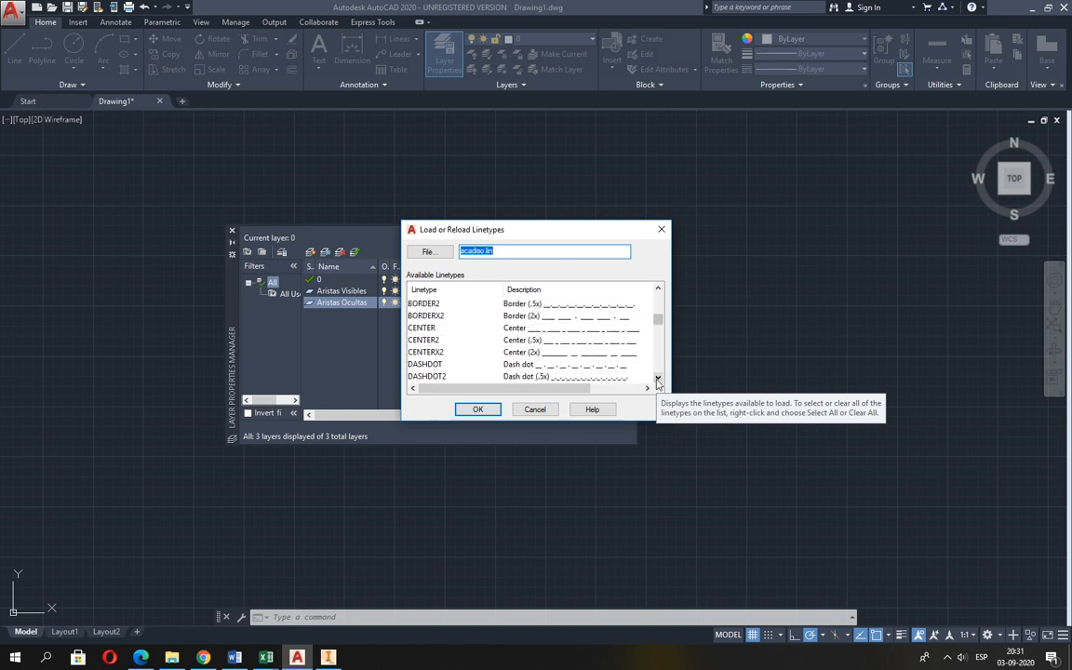
{"action": "left_click", "coordinate": [658, 380]}
{"action": "left_click", "coordinate": [658, 380]}
{"action": "left_click", "coordinate": [657, 380]}
{"action": "left_click", "coordinate": [658, 380]}
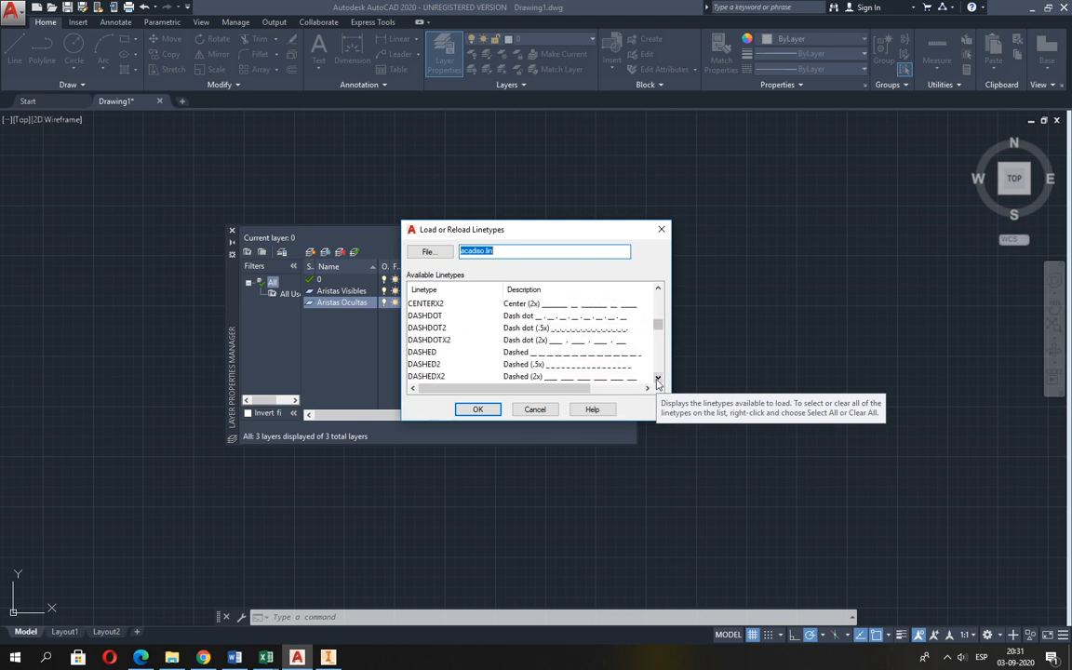
{"action": "left_click", "coordinate": [429, 365]}
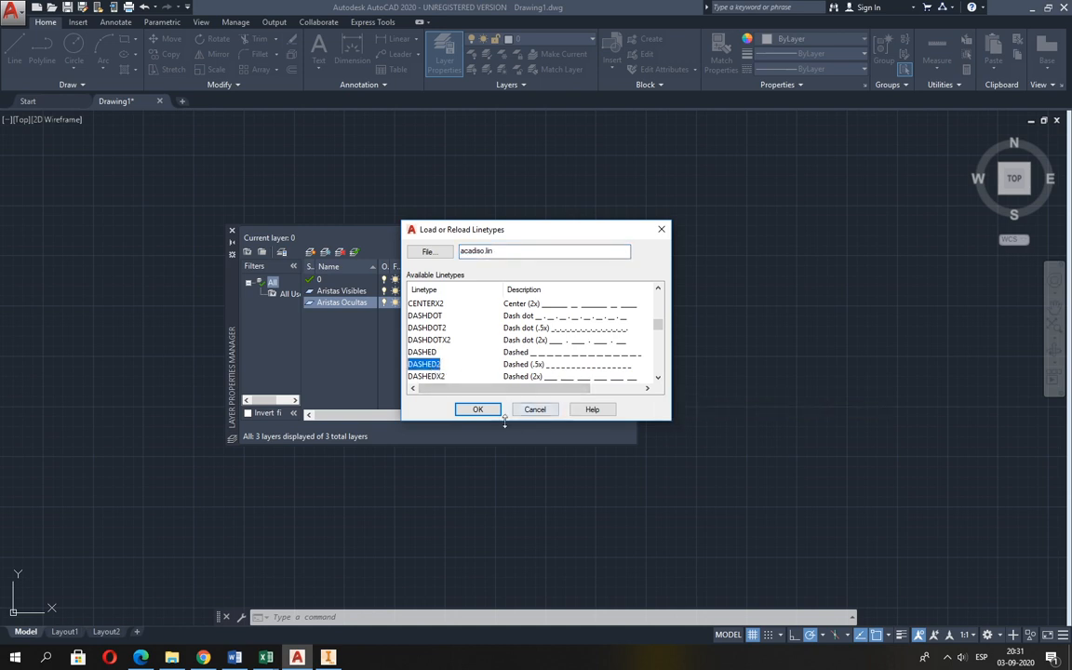
{"action": "left_click", "coordinate": [477, 409]}
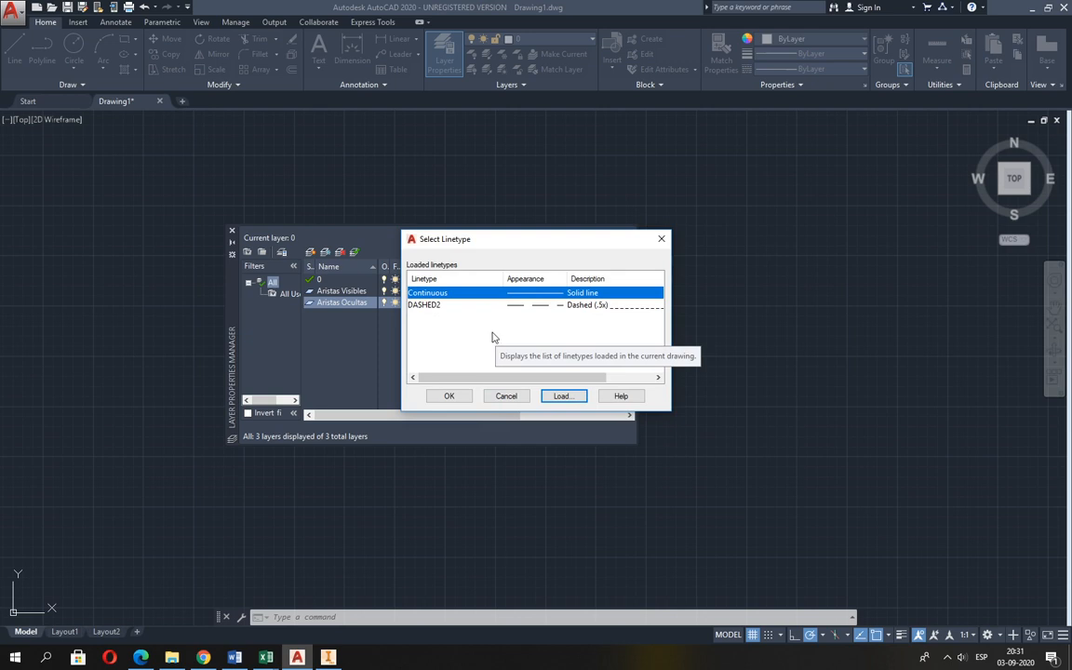
Assign the DASHED2 linetype to the Aristas Ocultas layer and set its lineweight to 0.30 mm.
{"action": "left_click", "coordinate": [424, 306]}
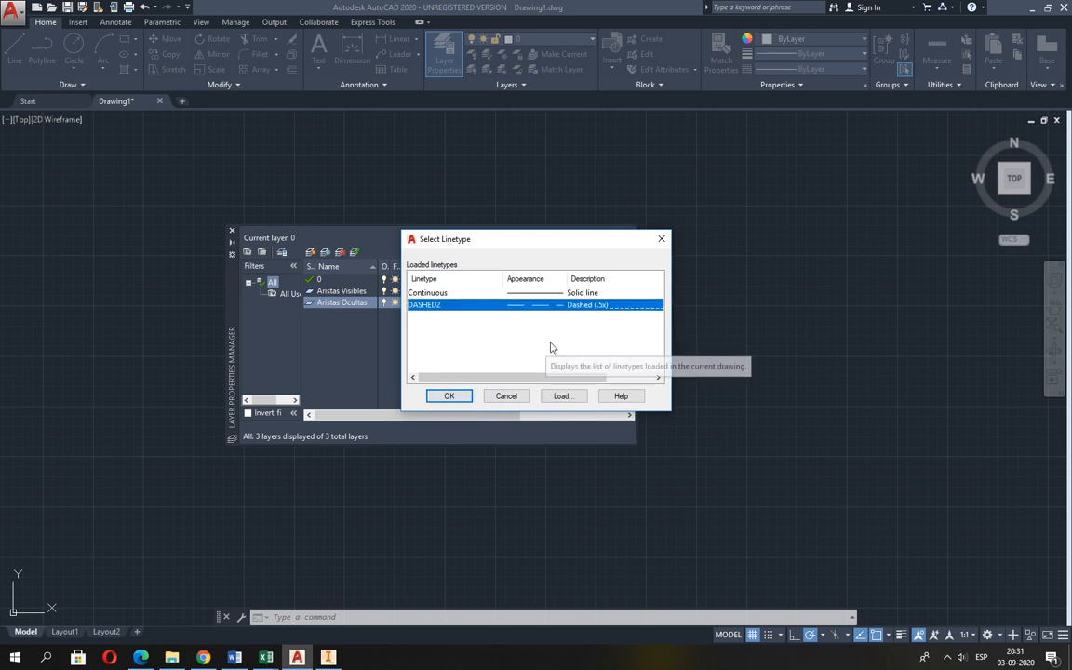
{"action": "left_click", "coordinate": [444, 395]}
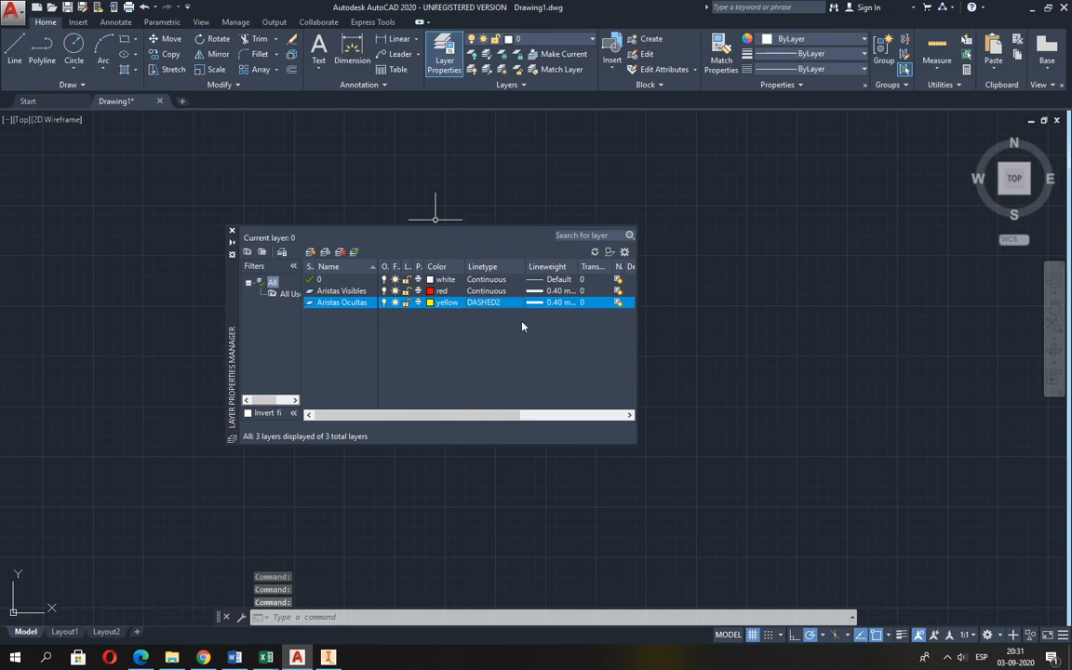
{"action": "left_click", "coordinate": [558, 305]}
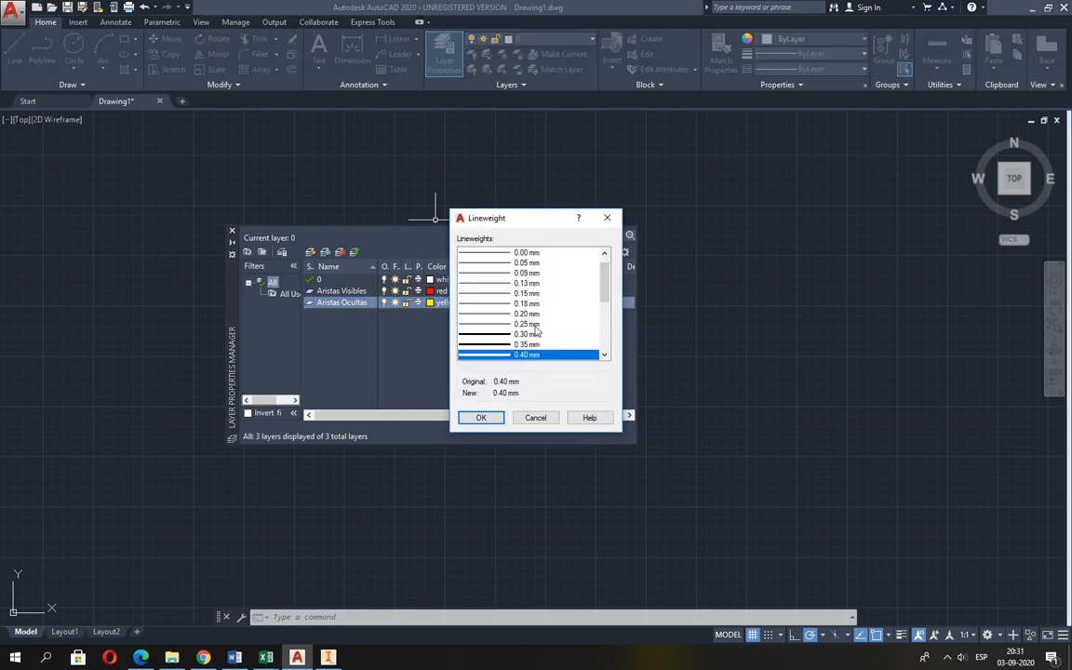
{"action": "left_click", "coordinate": [527, 334]}
{"action": "left_click", "coordinate": [481, 417]}
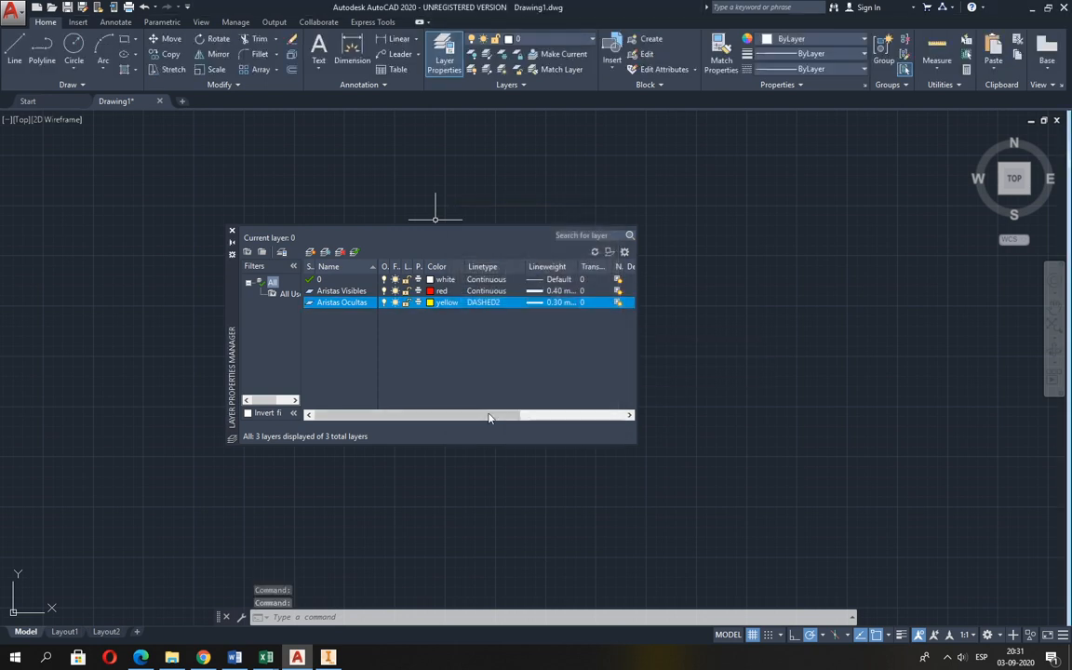
Check the axis-line row in the Excel layer table, and create a new layer named Líneas de Ejes in AutoCAD.
{"action": "key", "text": "alt+Tab"}
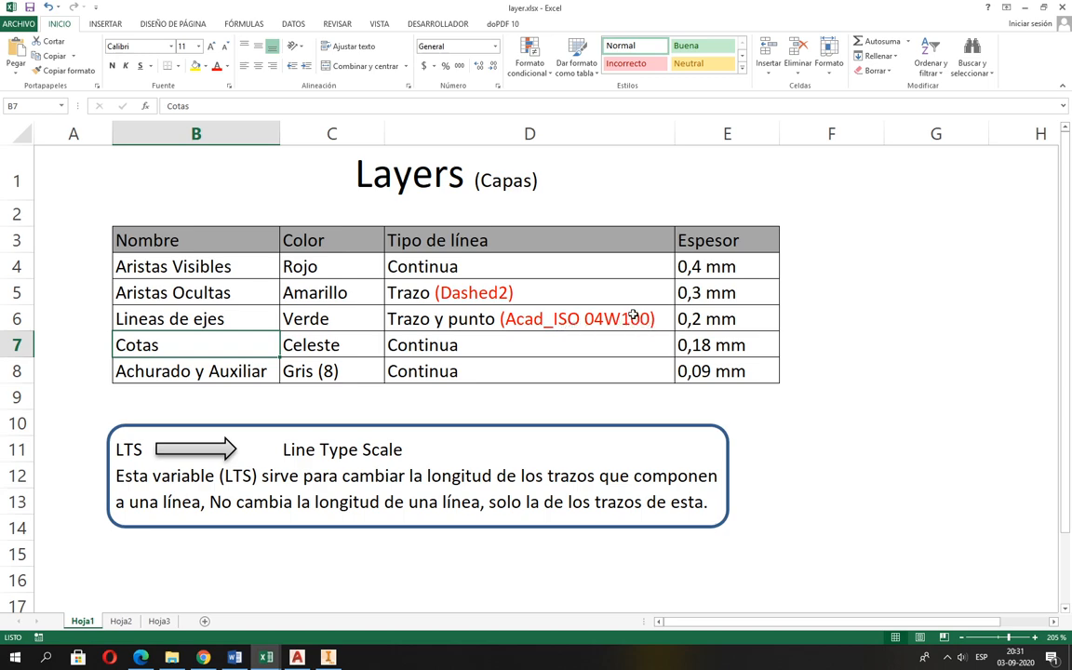
{"action": "key", "text": "alt+Tab"}
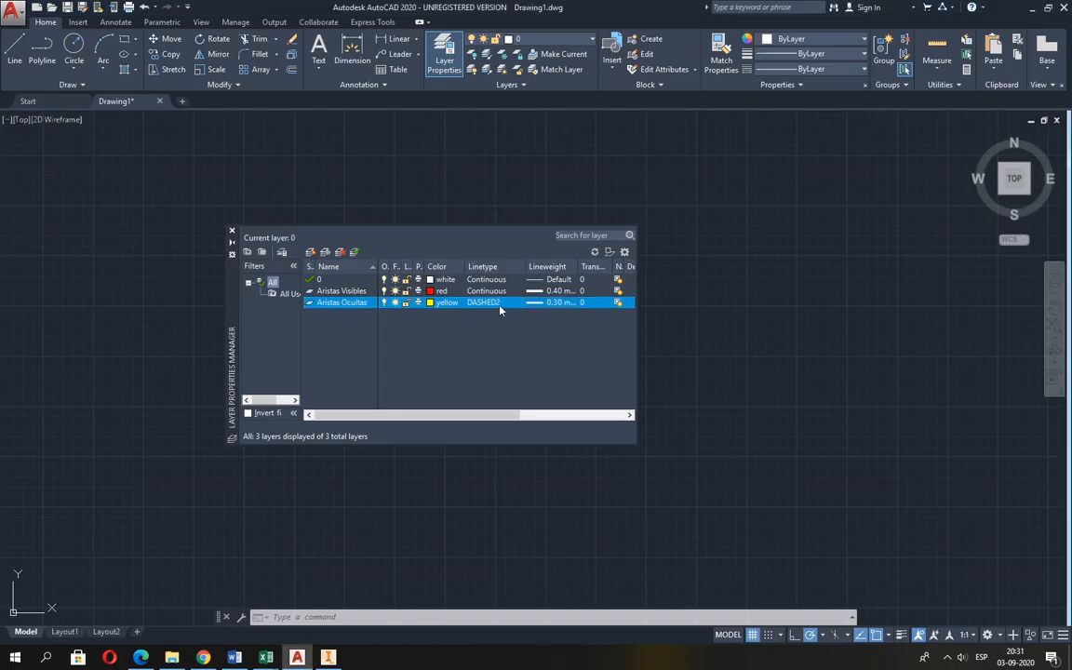
{"action": "left_click", "coordinate": [310, 252]}
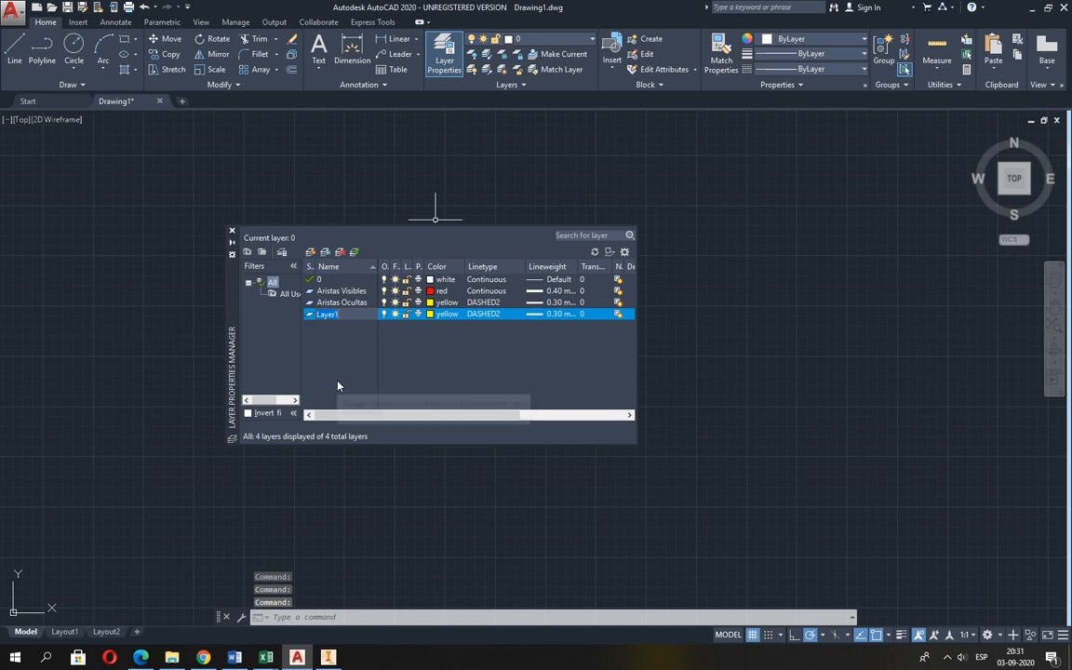
{"action": "type", "text": "Li"}
{"action": "type", "text": "neas"}
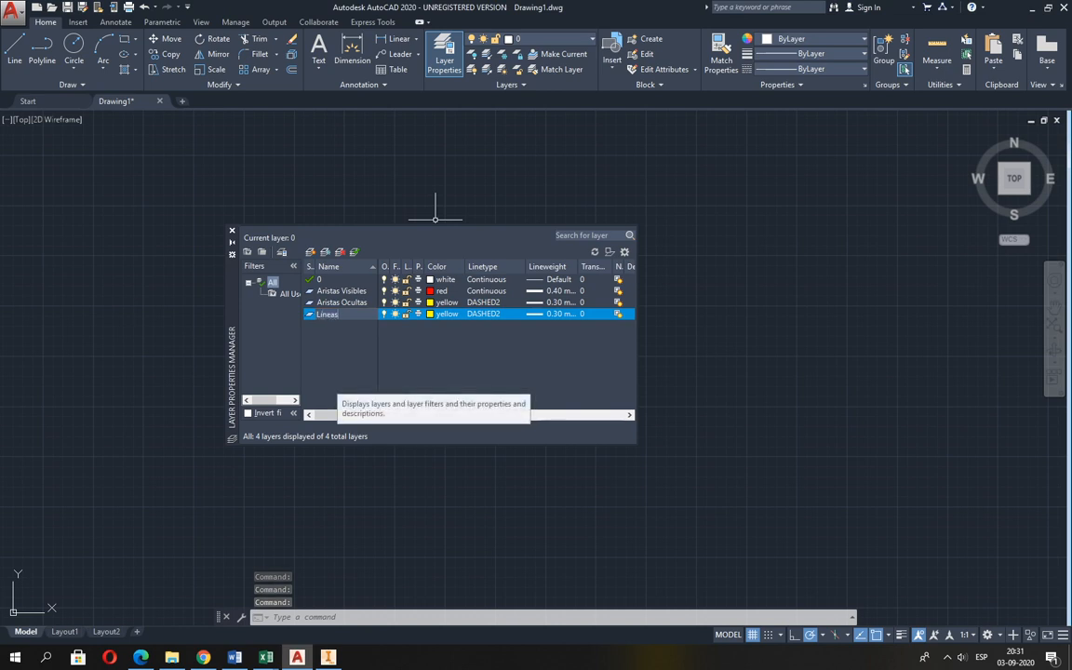
{"action": "type", "text": " de"}
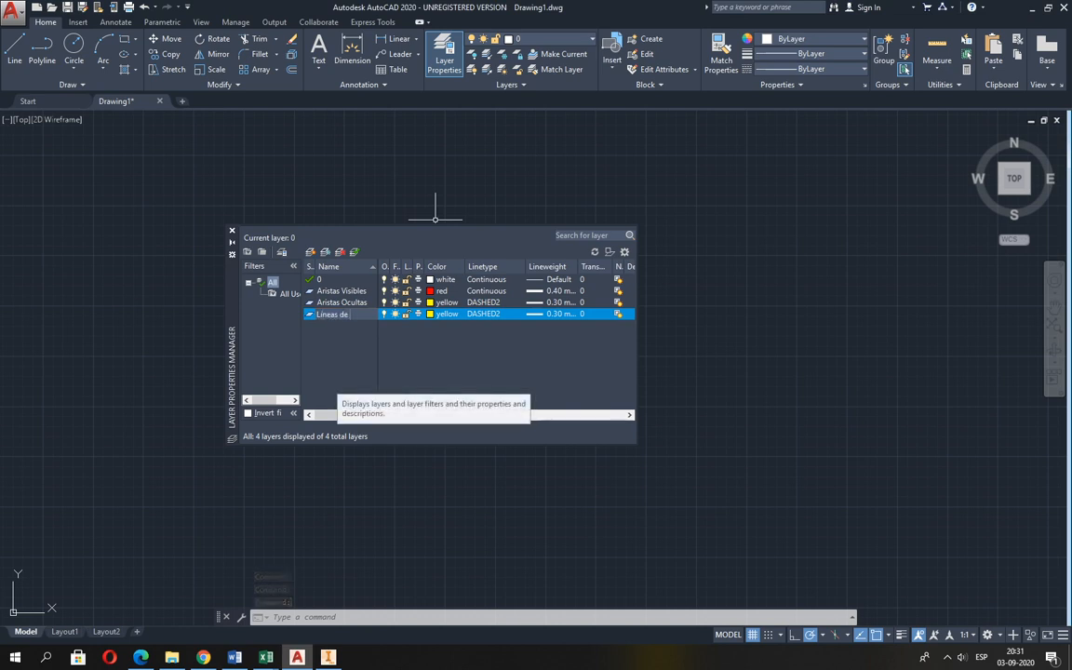
{"action": "type", "text": " Ejes"}
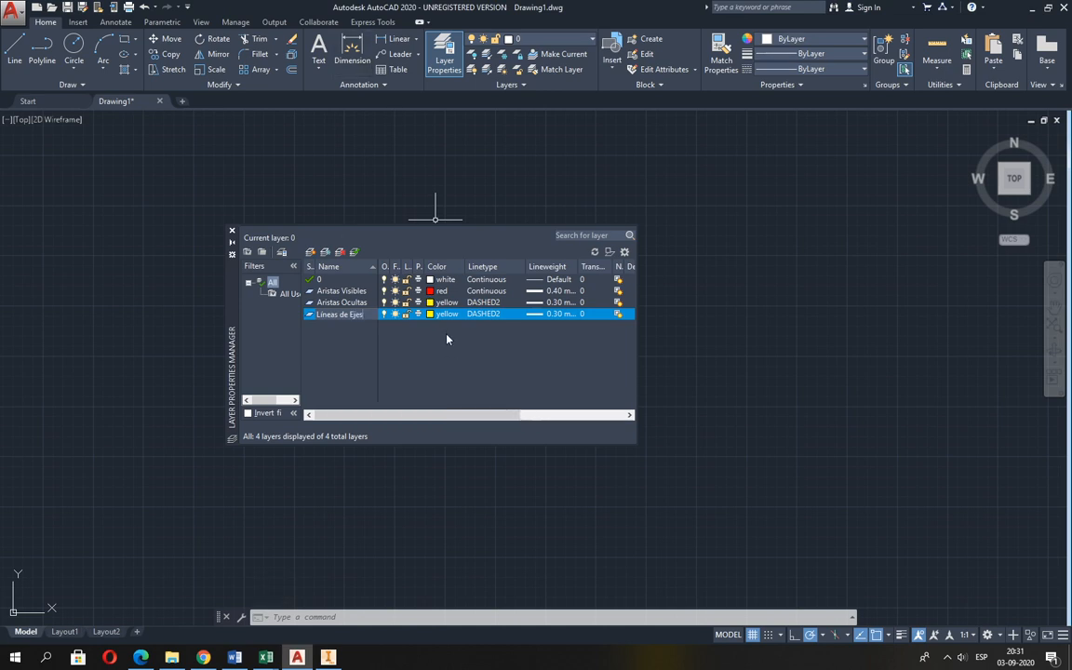
Set the color of the Líneas de Ejes layer to green.
{"action": "left_click", "coordinate": [435, 314]}
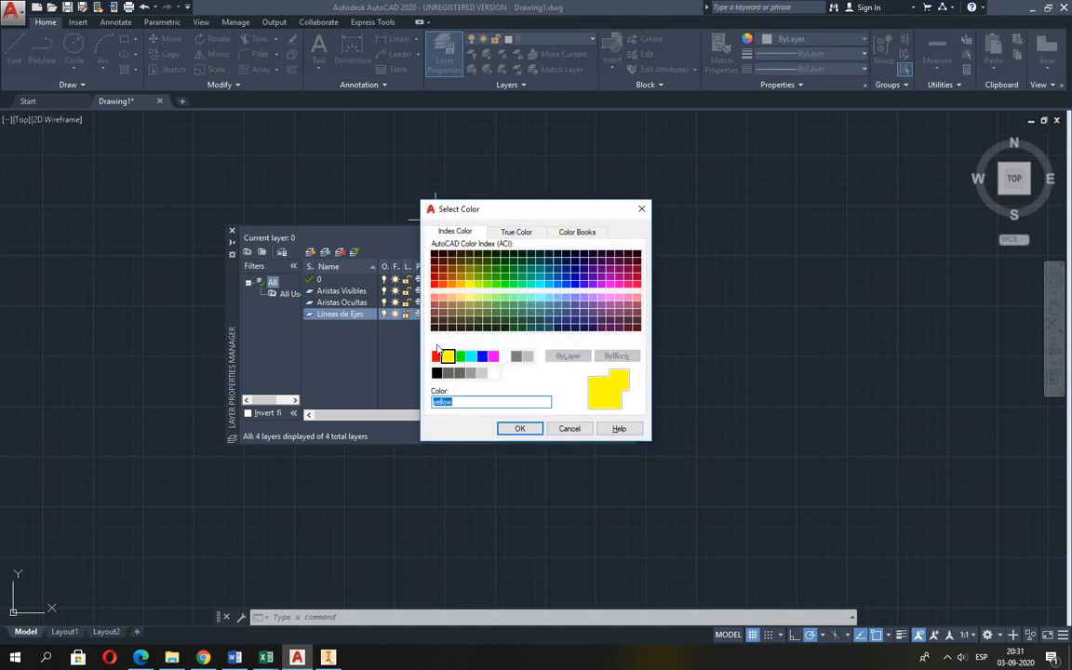
{"action": "left_click", "coordinate": [459, 358]}
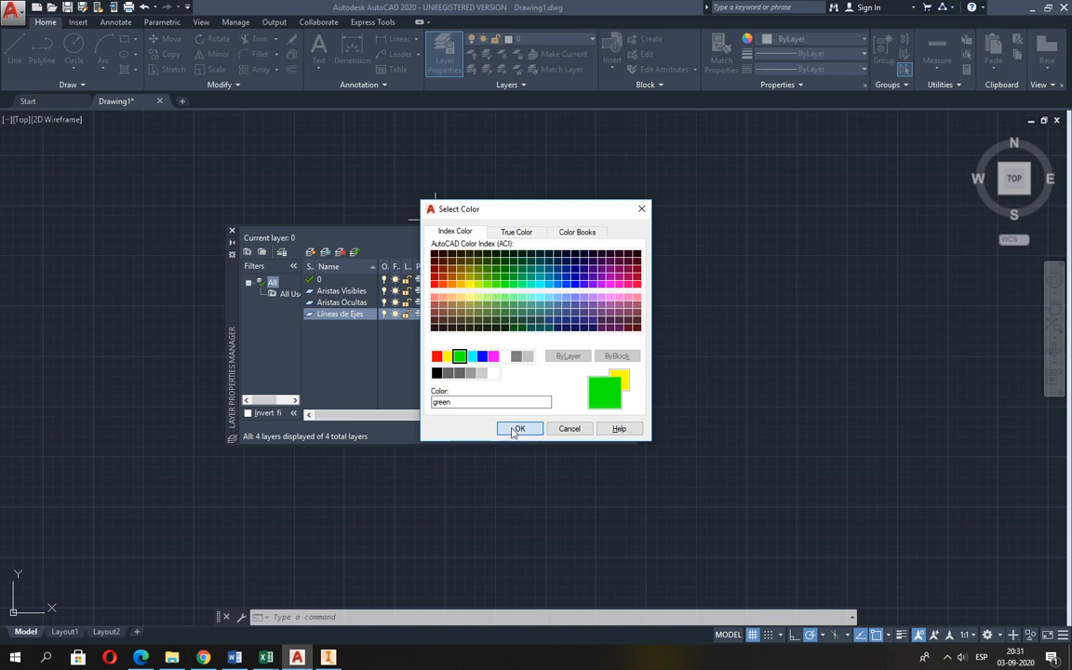
{"action": "left_click", "coordinate": [517, 429]}
Load the ACAD_ISO04W100 linetype from acadiso.lin and assign it to the Líneas de Ejes layer.
{"action": "left_click", "coordinate": [485, 316]}
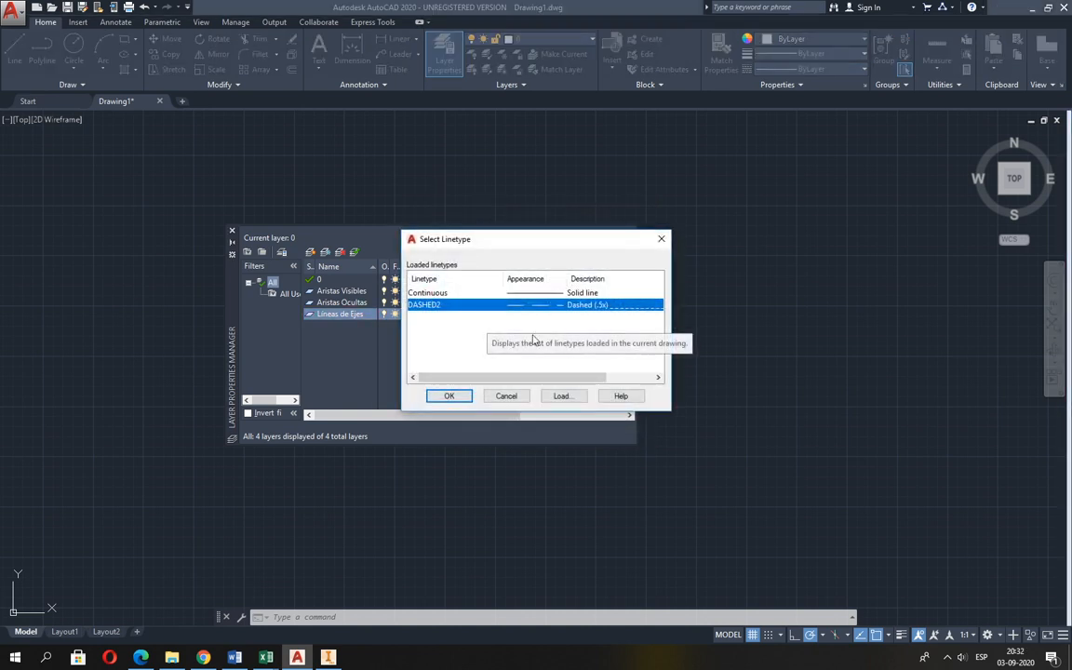
{"action": "left_click", "coordinate": [564, 398]}
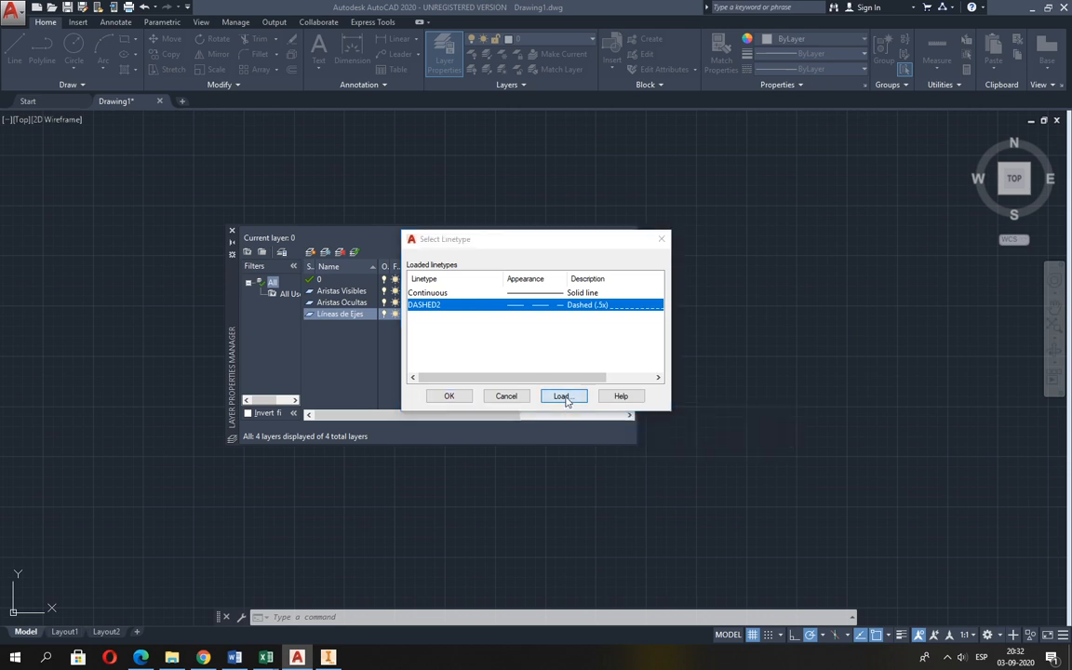
{"action": "left_click", "coordinate": [436, 328]}
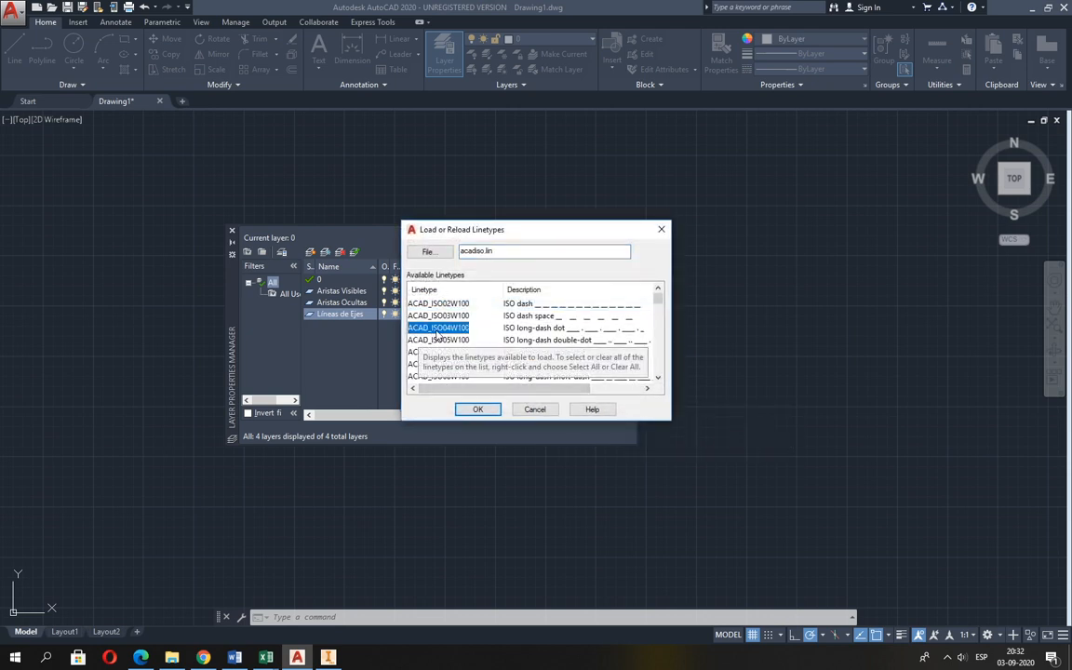
{"action": "left_click", "coordinate": [477, 410]}
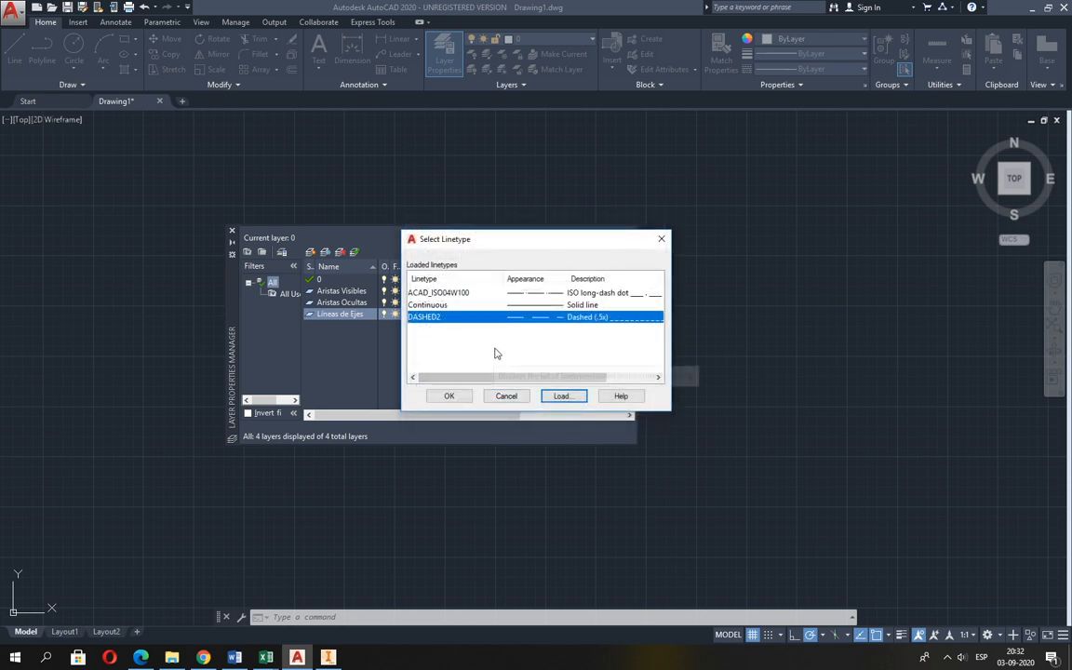
{"action": "left_click", "coordinate": [430, 294]}
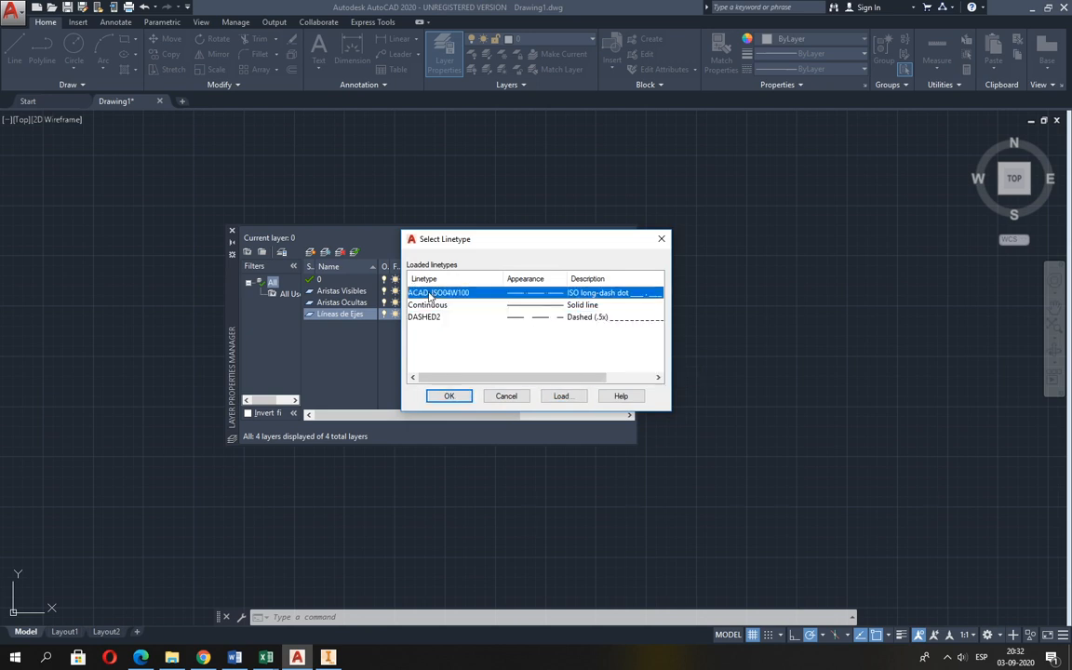
{"action": "left_click", "coordinate": [449, 395]}
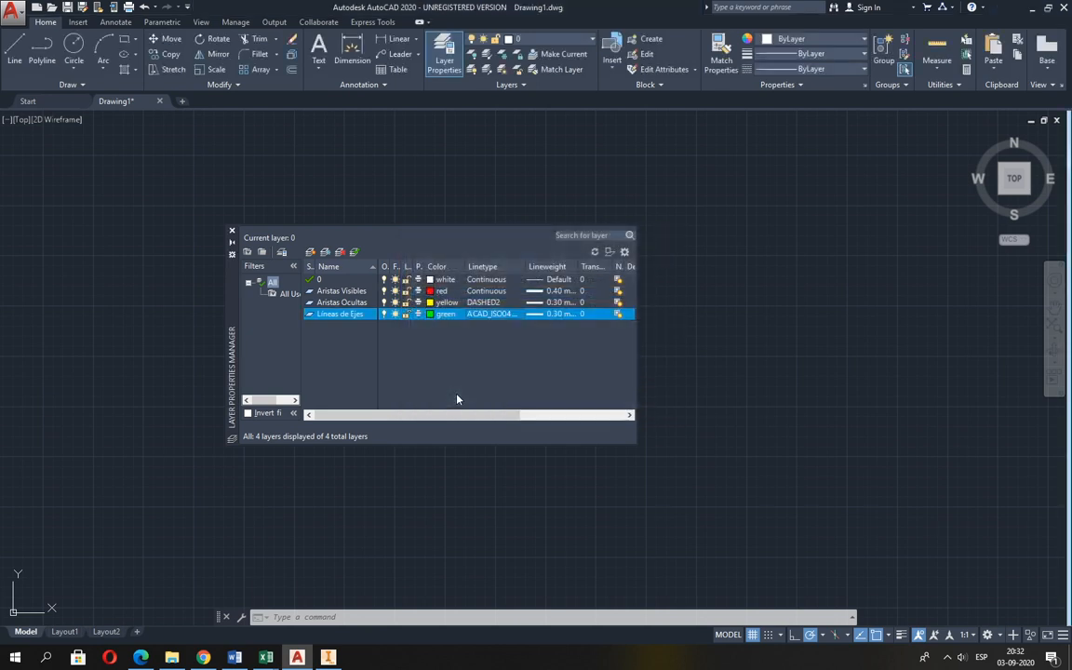
Set the lineweight of the Líneas de Ejes layer to 0.20 mm.
{"action": "left_click", "coordinate": [549, 316]}
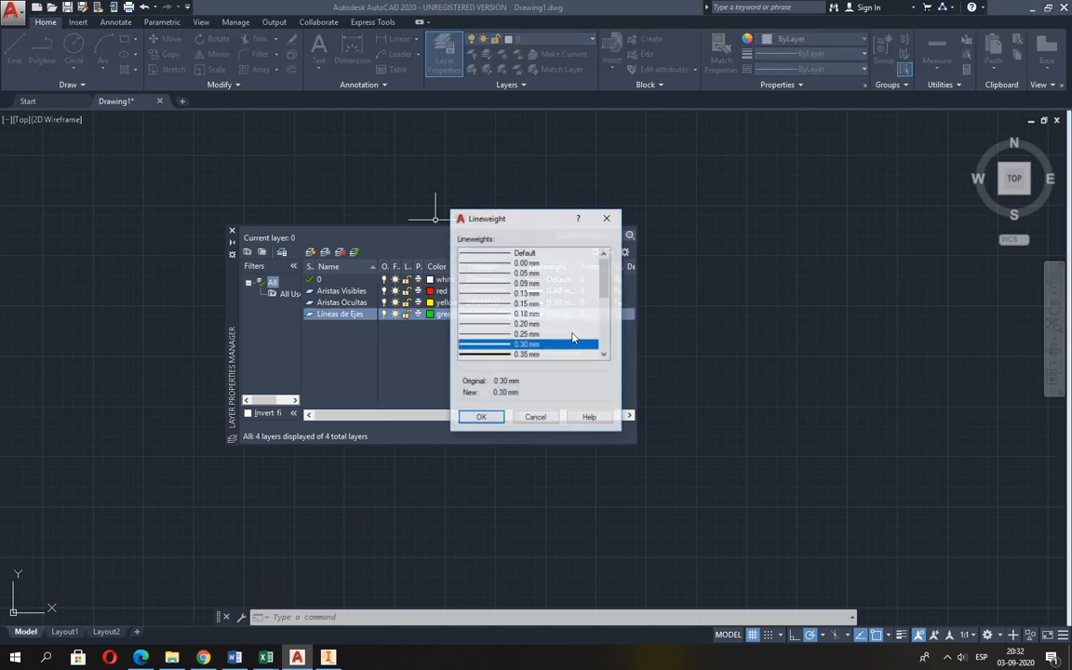
{"action": "left_click", "coordinate": [528, 324]}
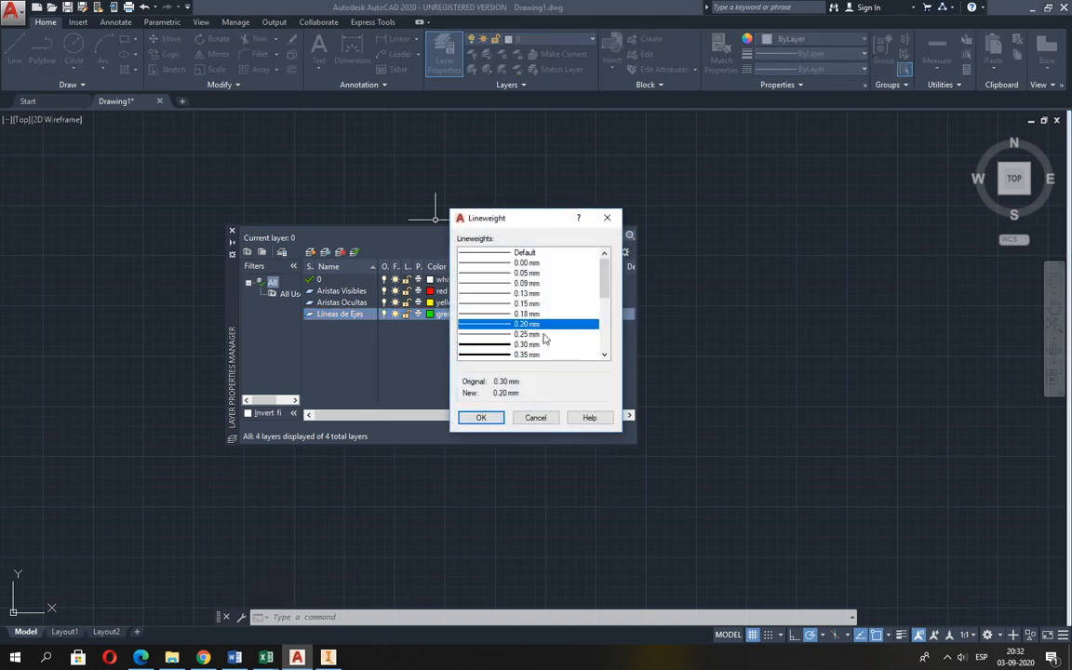
{"action": "left_click", "coordinate": [493, 417]}
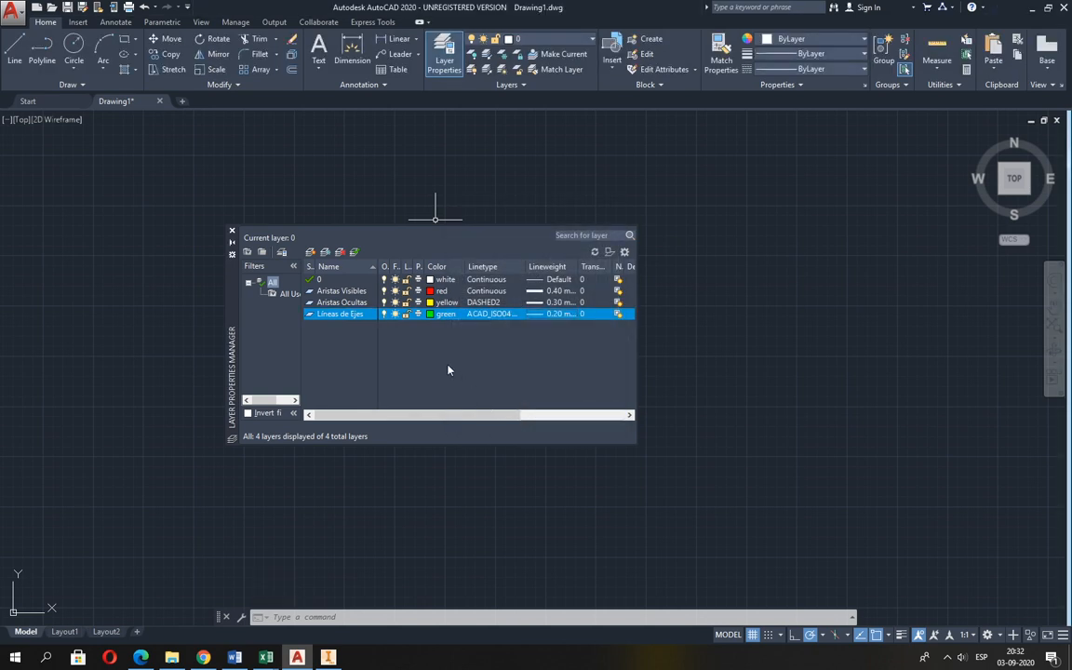
Add another layer in AutoCAD, consulting the Excel layer table for its specification, and name it Cotas.
{"action": "left_click", "coordinate": [310, 252]}
{"action": "key", "text": "alt+Tab"}
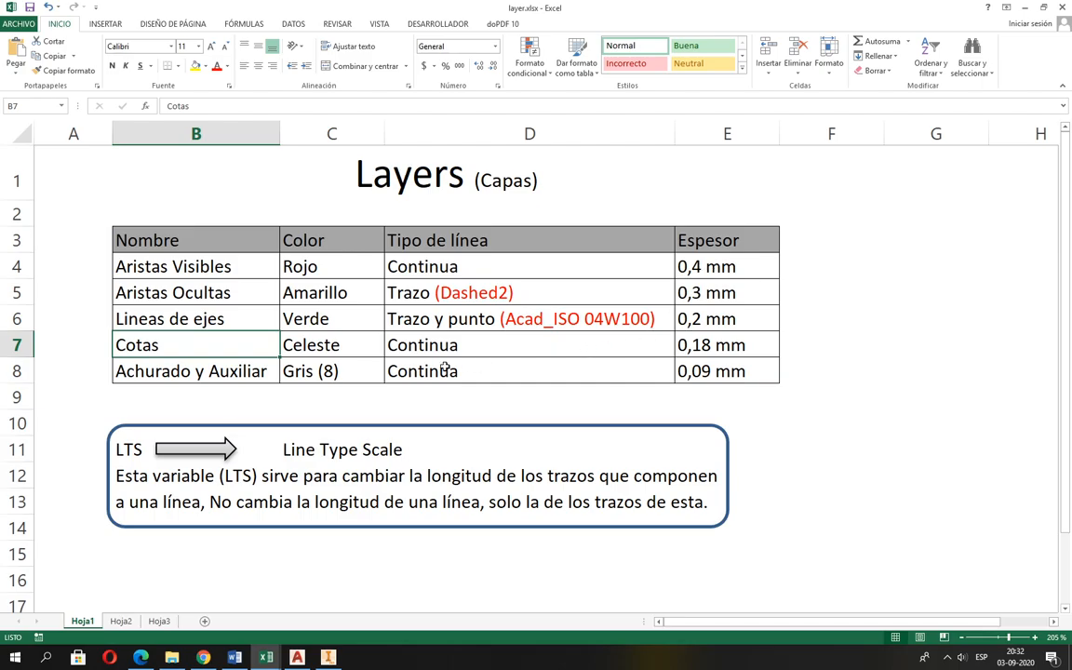
{"action": "key", "text": "alt+Tab"}
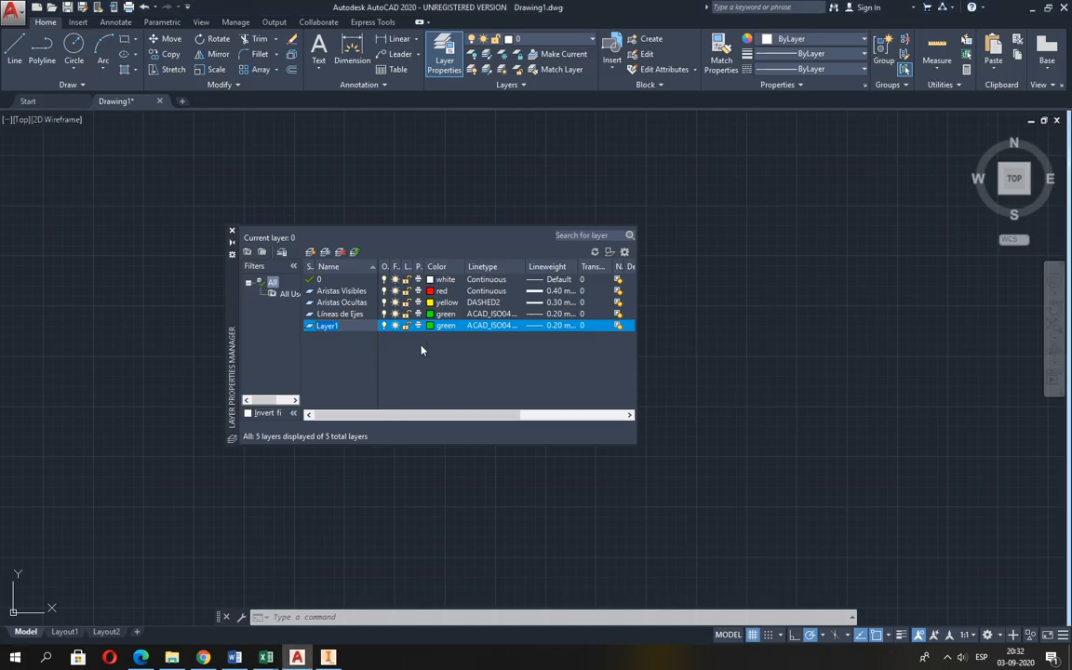
{"action": "type", "text": "Coa"}
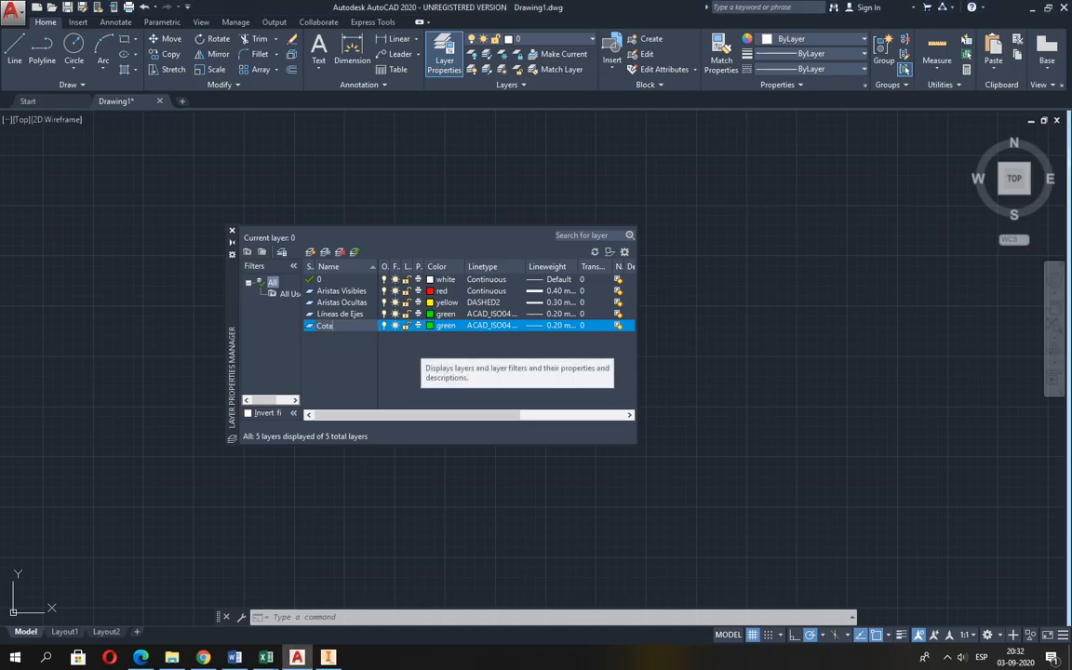
Set the Cotas layer's color to cyan and its linetype to Continuous.
{"action": "left_click", "coordinate": [438, 324]}
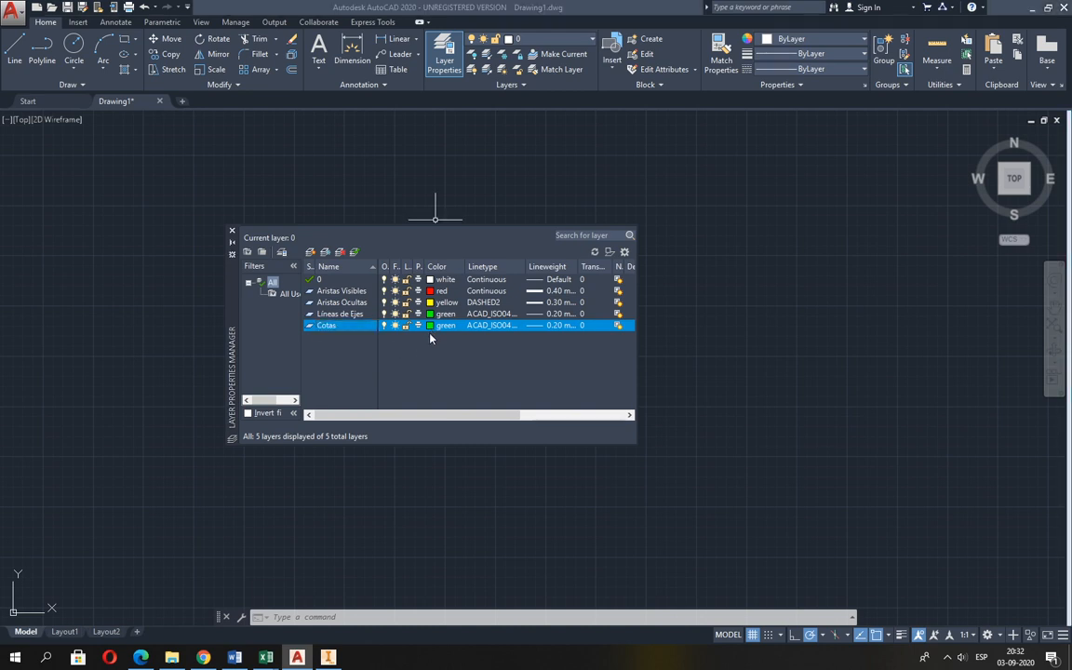
{"action": "left_click", "coordinate": [470, 356]}
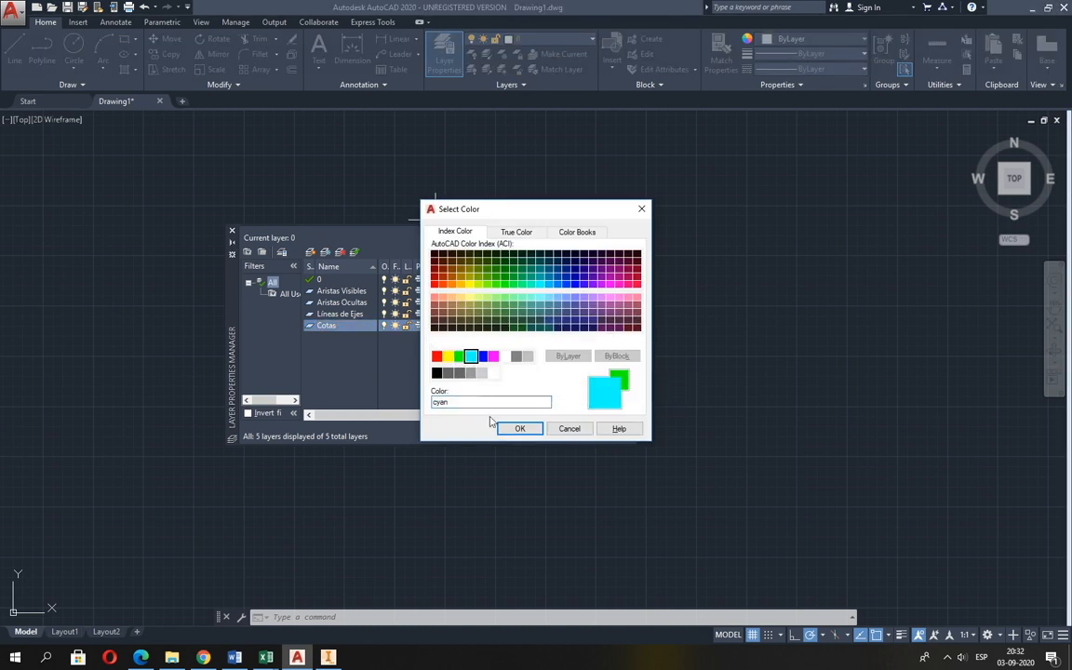
{"action": "left_click", "coordinate": [520, 428]}
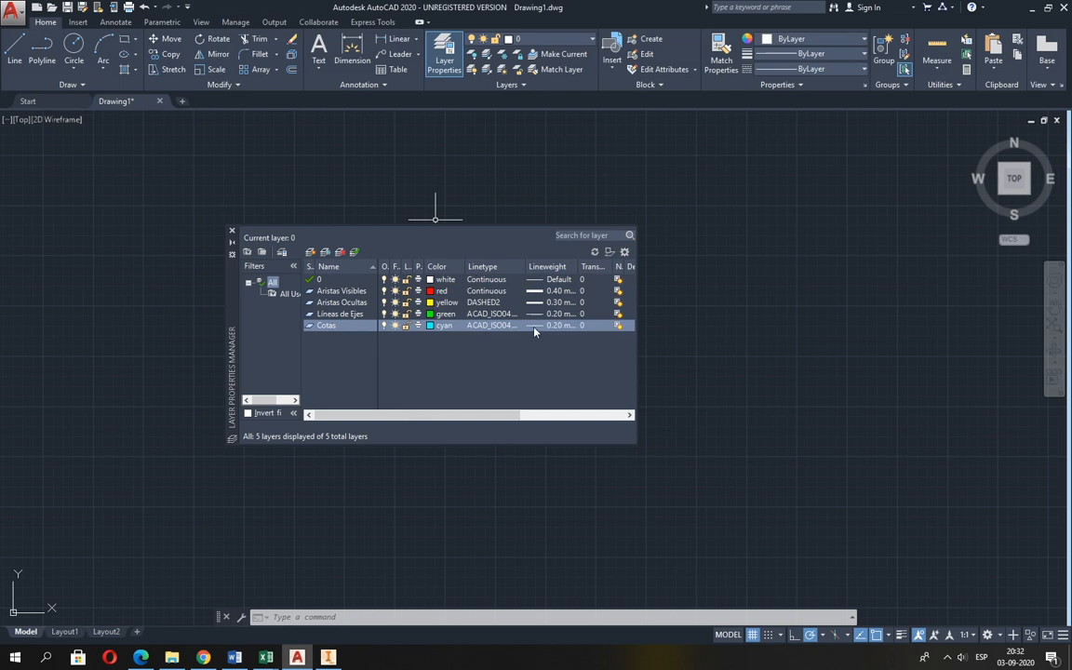
{"action": "left_click", "coordinate": [497, 325]}
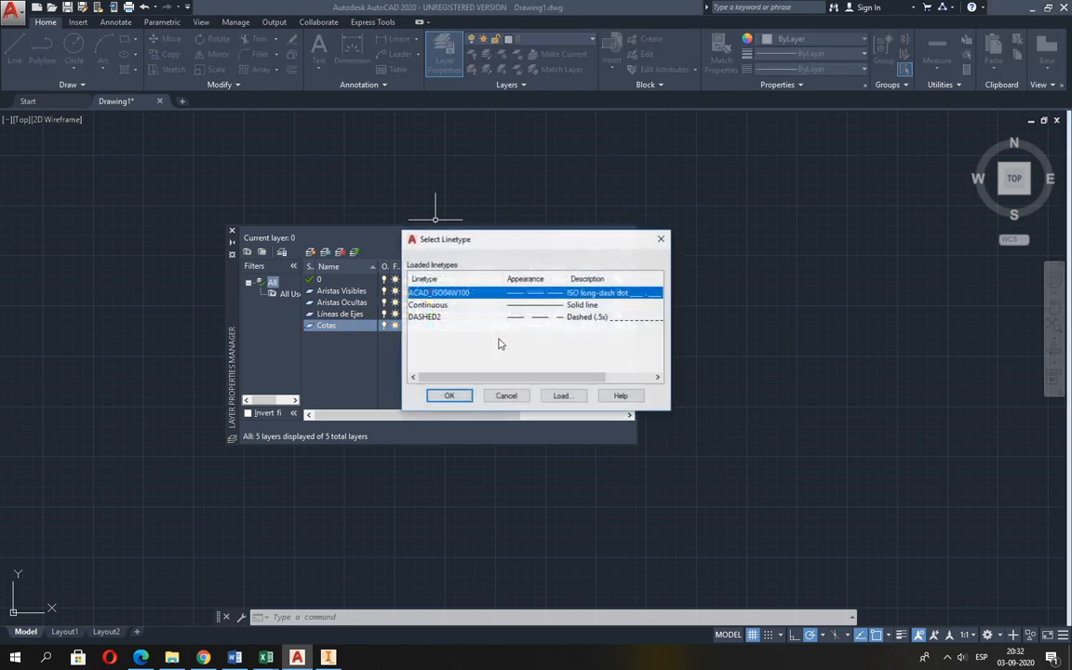
{"action": "left_click", "coordinate": [434, 305]}
{"action": "left_click", "coordinate": [458, 396]}
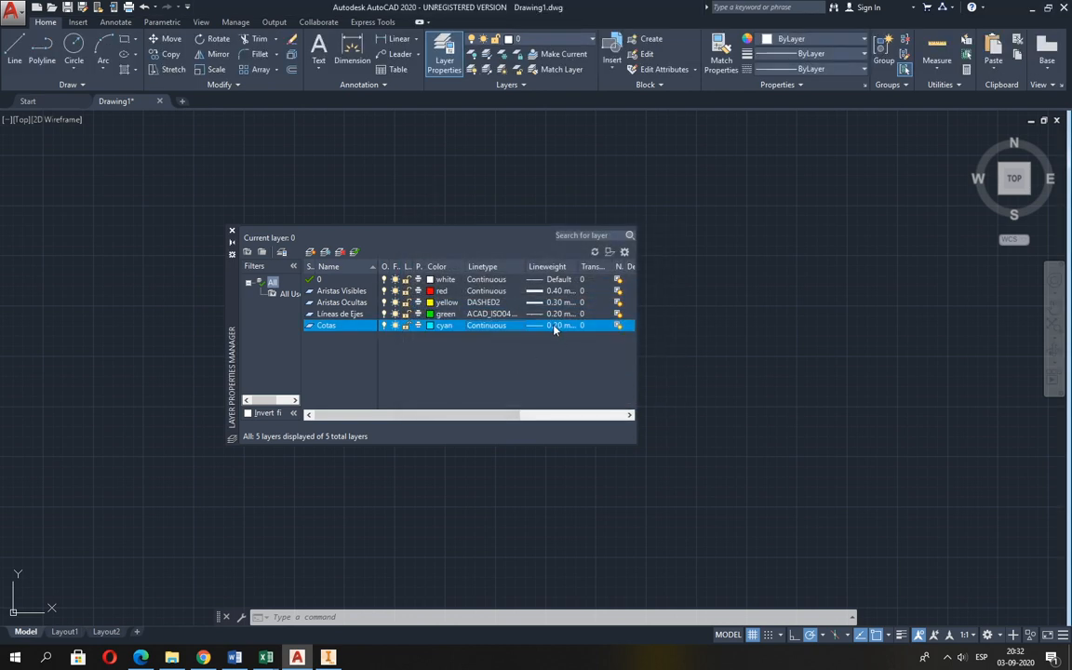
Set the lineweight of the Cotas layer to 0.18 mm.
{"action": "left_click", "coordinate": [554, 325]}
{"action": "left_click", "coordinate": [527, 314]}
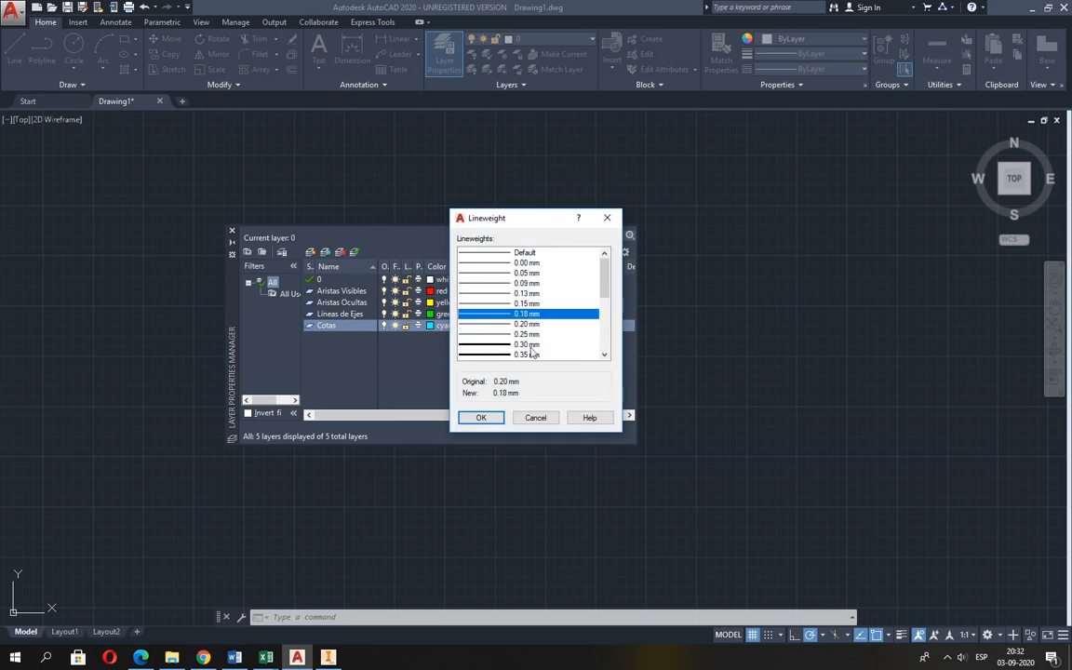
{"action": "left_click", "coordinate": [482, 417]}
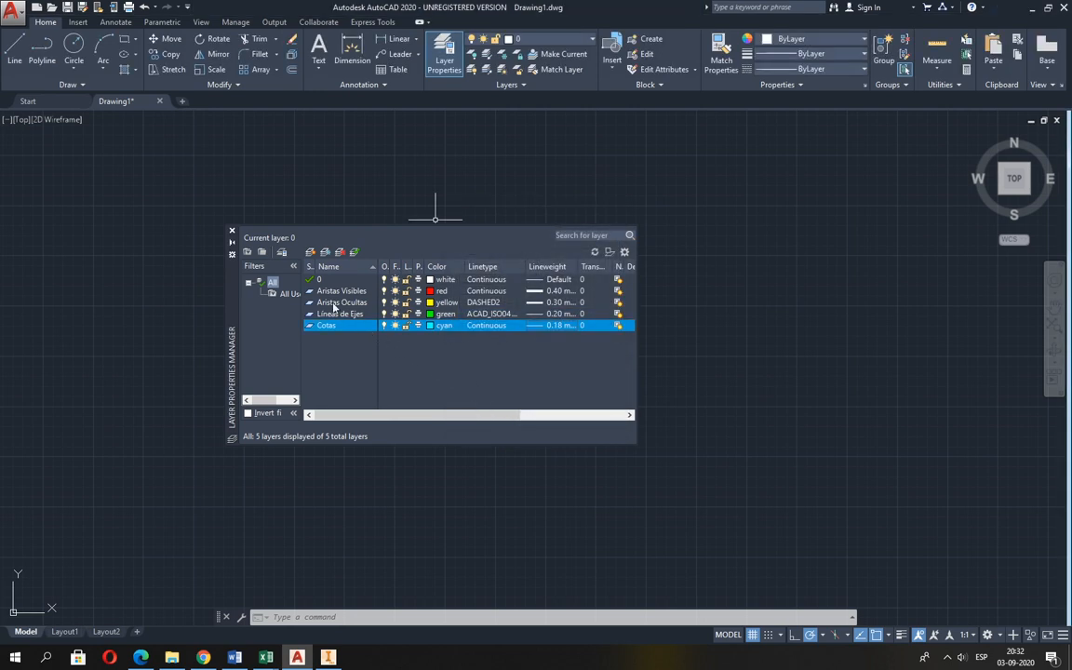
Add a fifth custom layer in AutoCAD, check the last row of the Excel layer table, and name the layer Achurado y Auxiliar.
{"action": "left_click", "coordinate": [310, 253]}
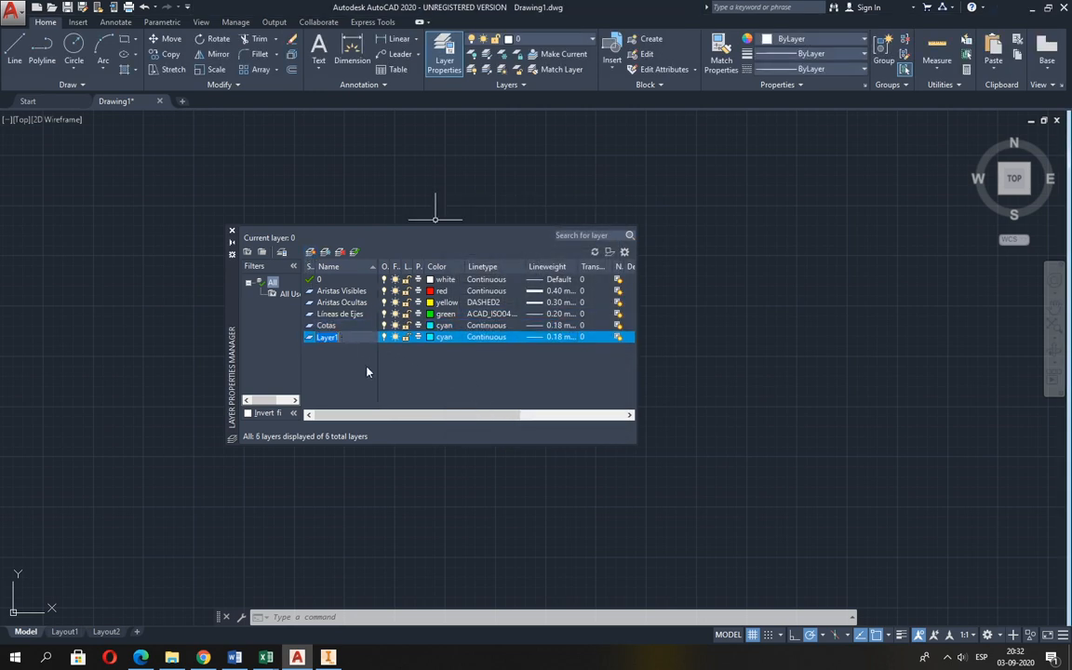
{"action": "key", "text": "alt+Tab"}
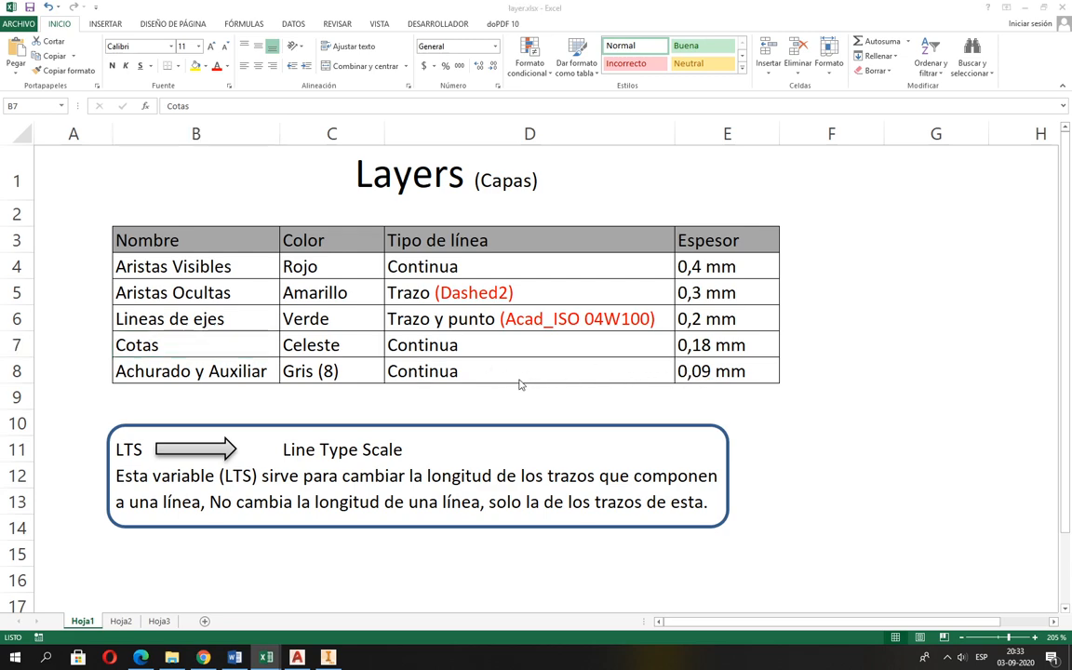
{"action": "key", "text": "alt+Tab"}
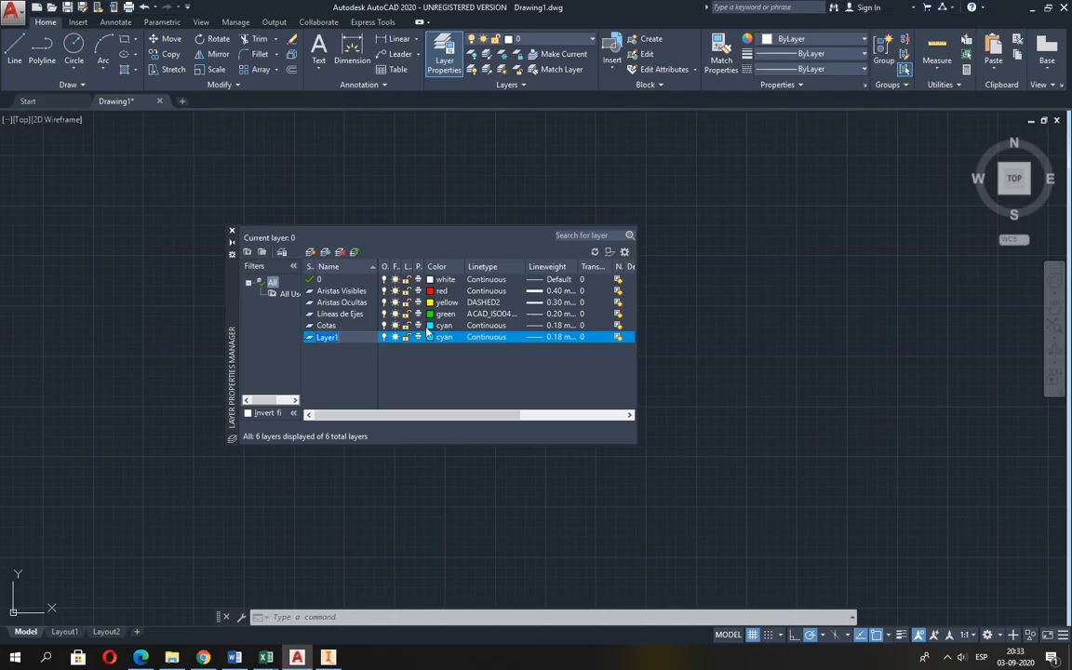
{"action": "type", "text": "Achurado y Aux."}
Set the Achurado y Aux. layer's color to gray index color 8.
{"action": "left_click", "coordinate": [443, 336]}
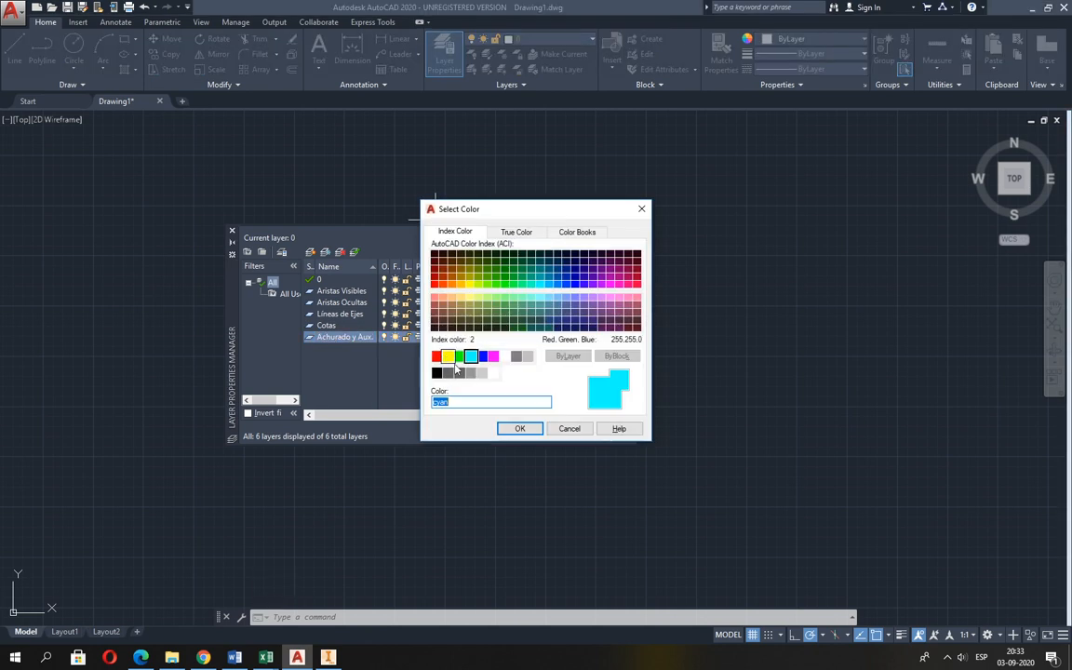
{"action": "left_click", "coordinate": [516, 356]}
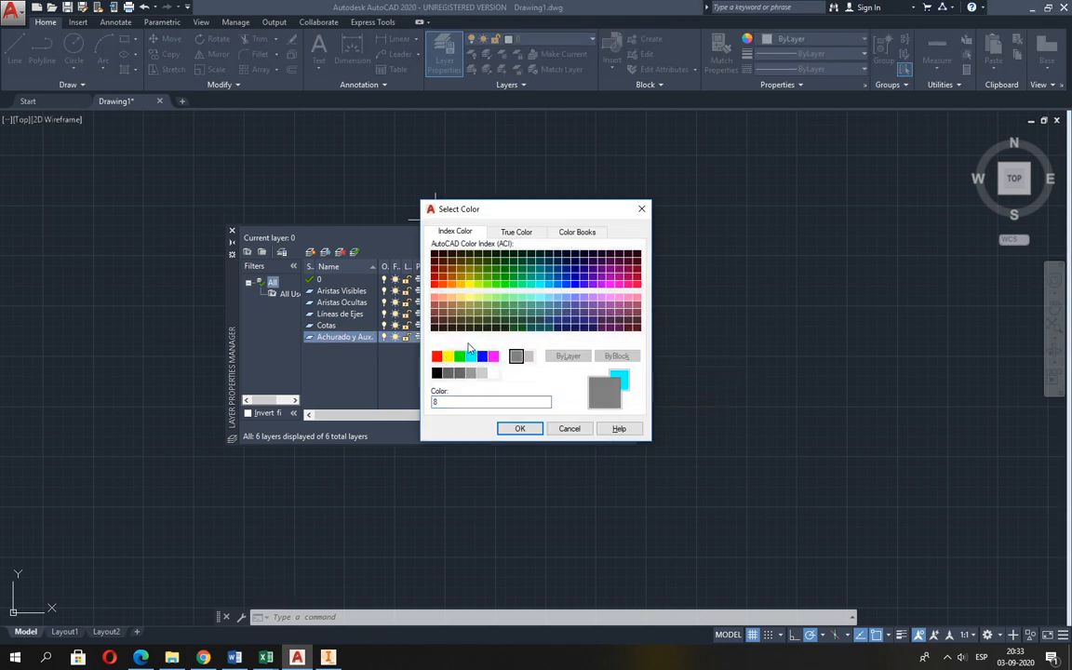
{"action": "left_click_drag", "start_coordinate": [442, 402], "coordinate": [423, 402]}
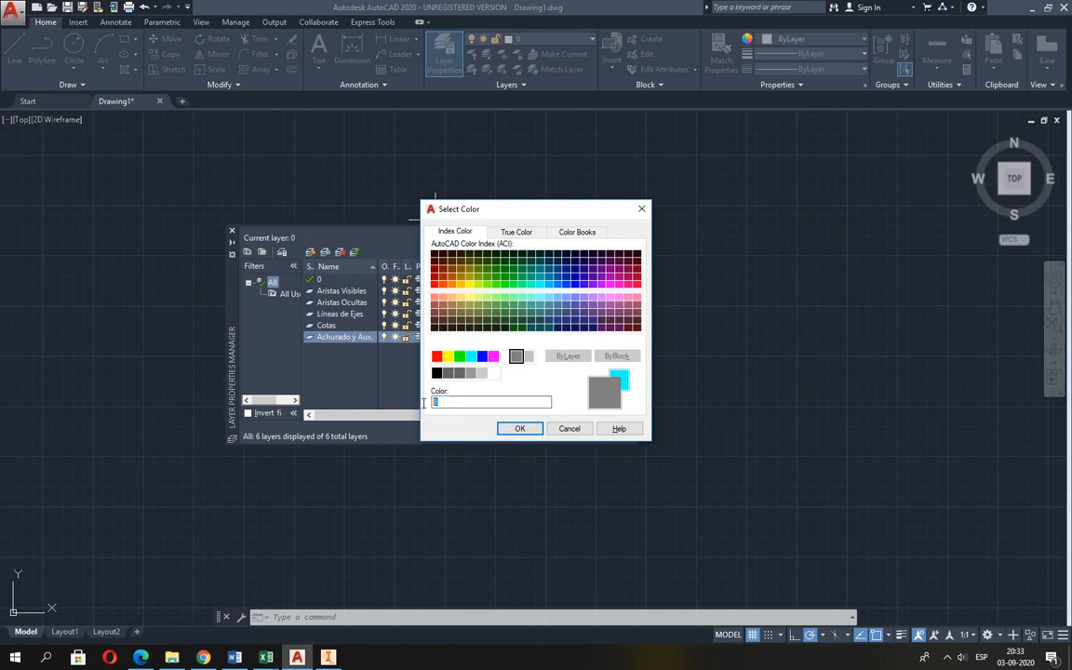
{"action": "left_click", "coordinate": [520, 429]}
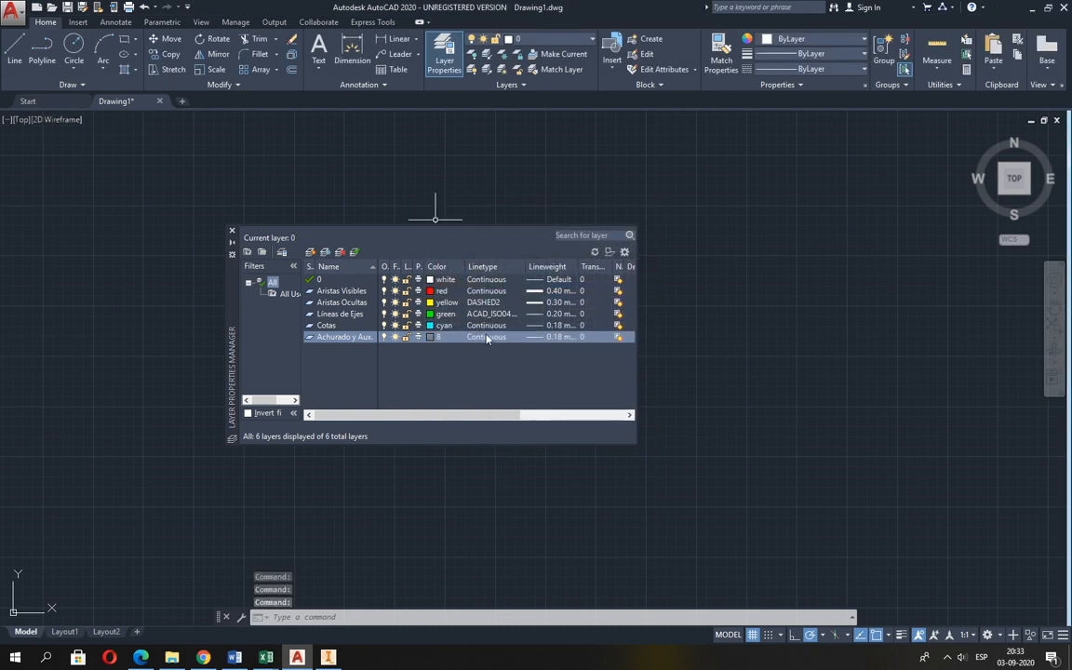
Set the lineweight of the Achurado y Aux. layer to 0.09 mm and close the layer manager.
{"action": "left_click", "coordinate": [558, 338]}
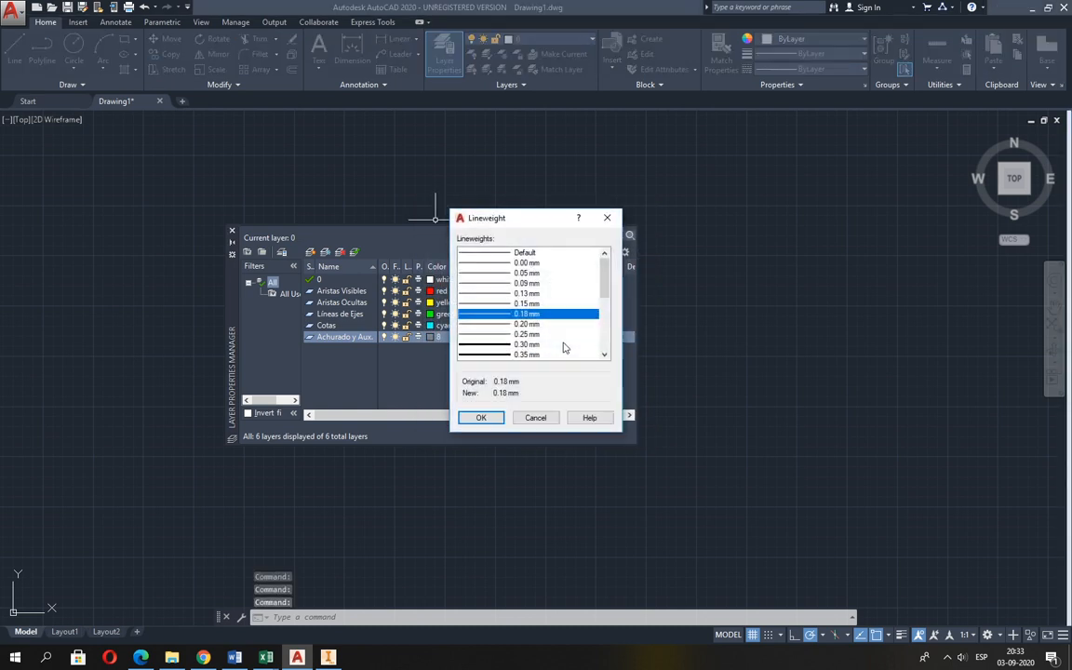
{"action": "left_click", "coordinate": [527, 284]}
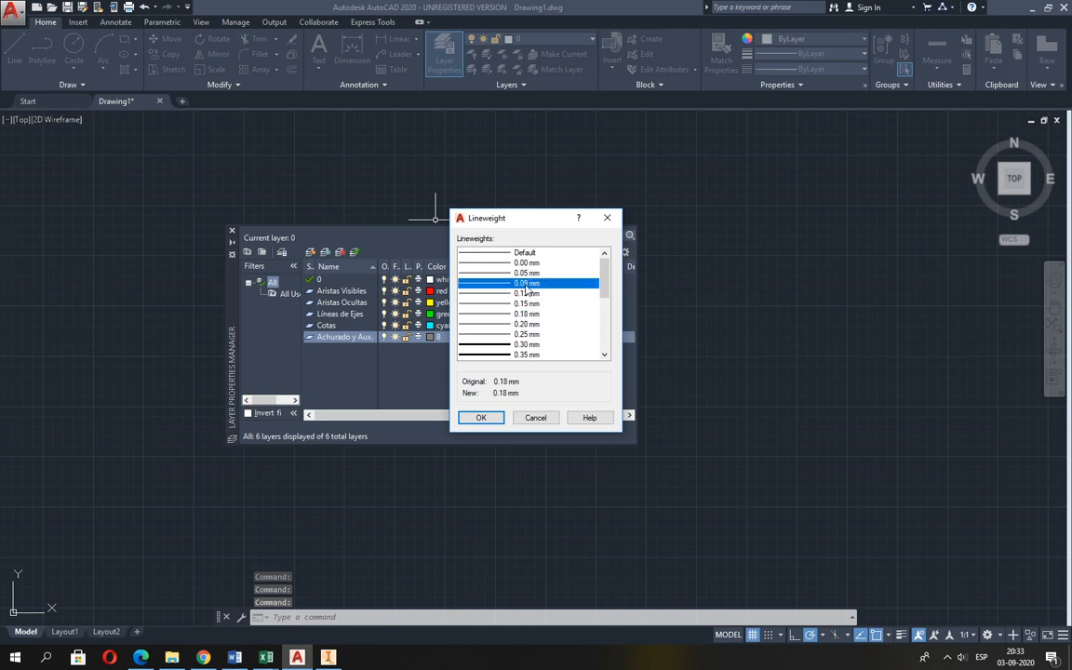
{"action": "left_click", "coordinate": [480, 418]}
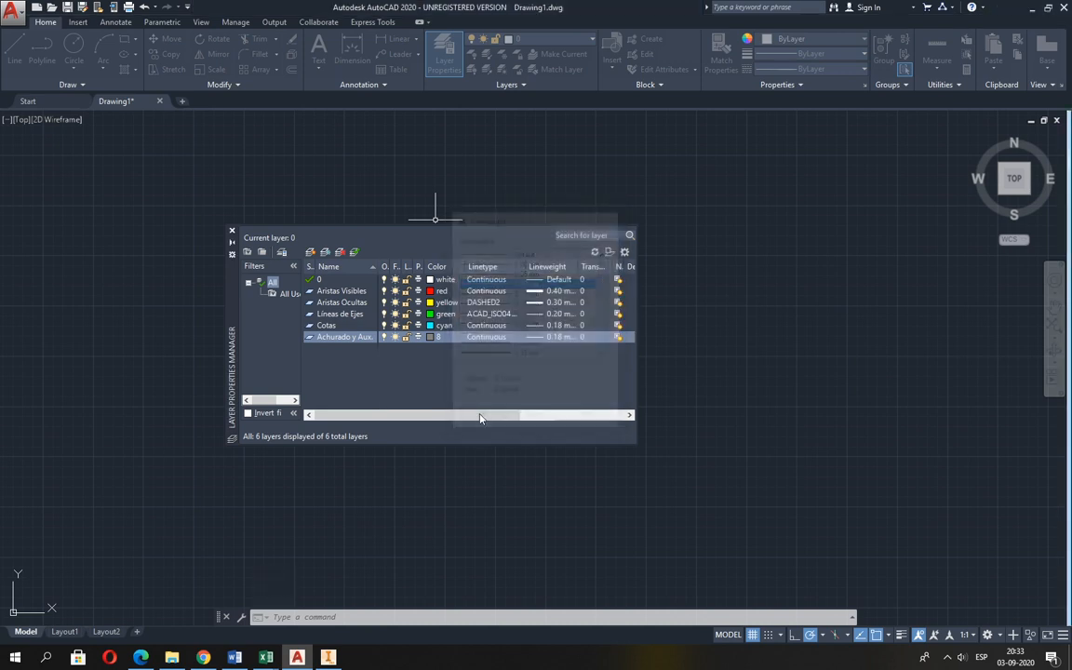
{"action": "left_click", "coordinate": [232, 232]}
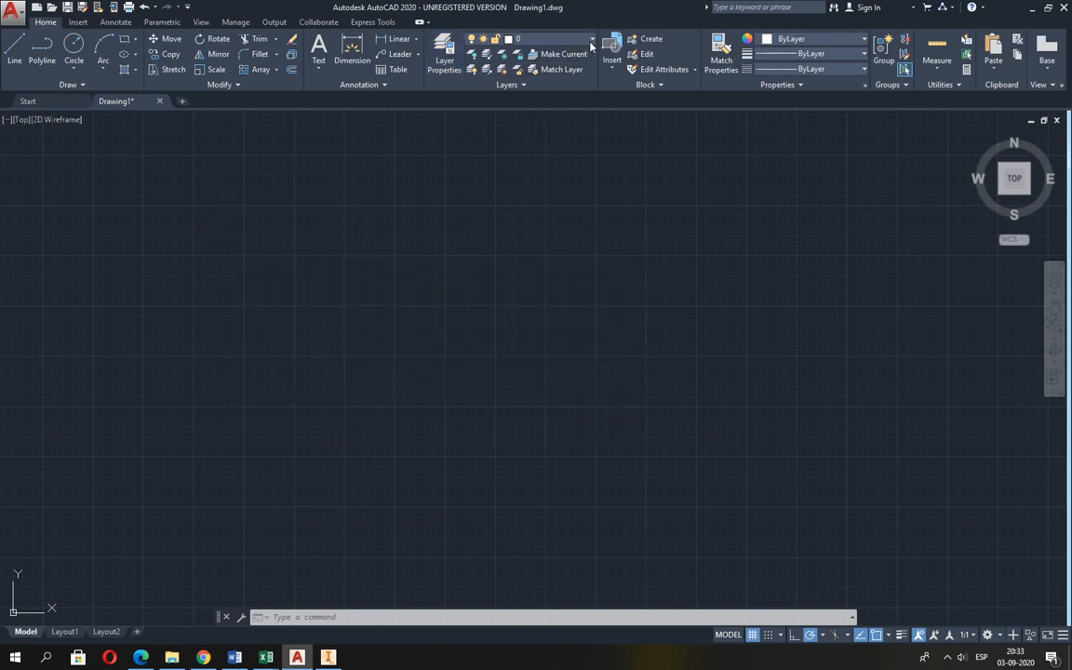
Make Aristas Visibles the current layer and draw a circle of radius 50 near the middle of the drawing area.
{"action": "left_click", "coordinate": [531, 38]}
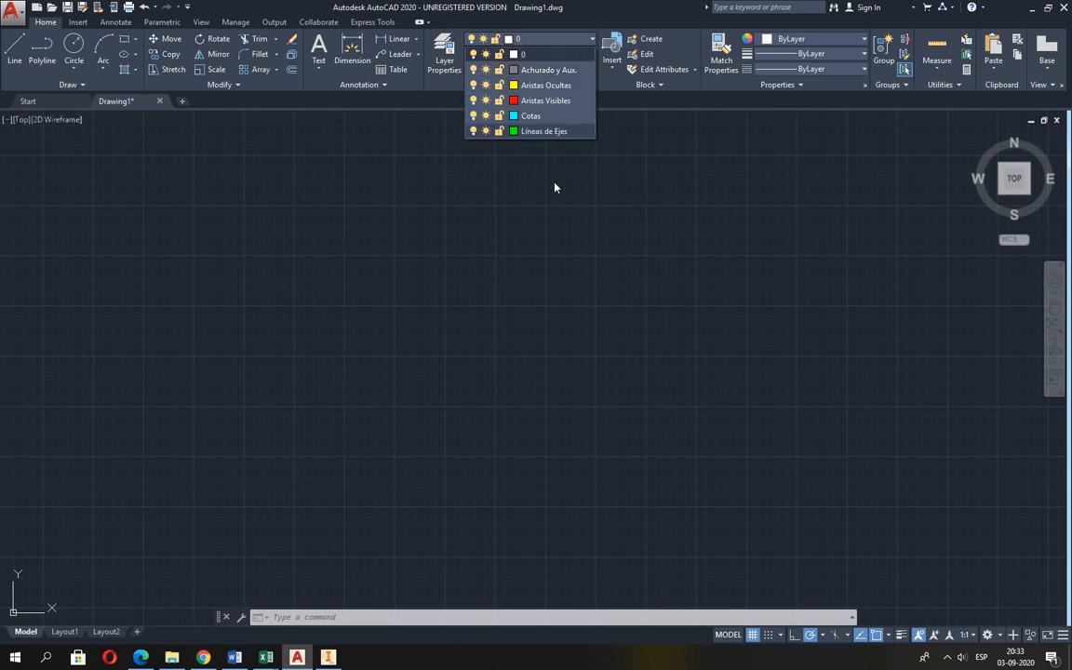
{"action": "left_click", "coordinate": [549, 100]}
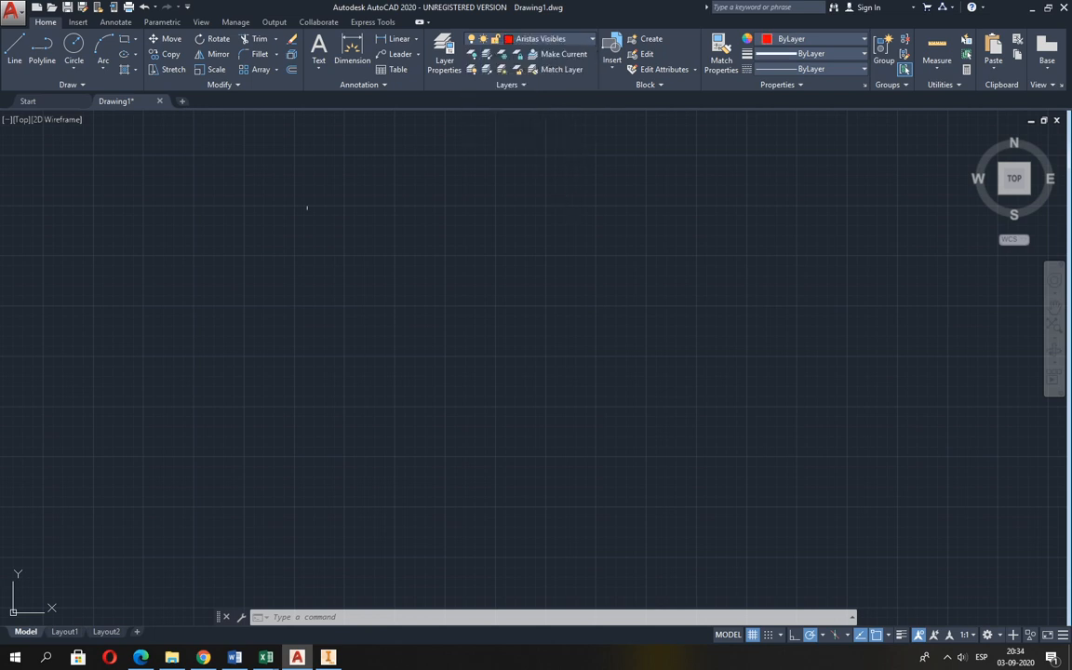
{"action": "left_click", "coordinate": [75, 43]}
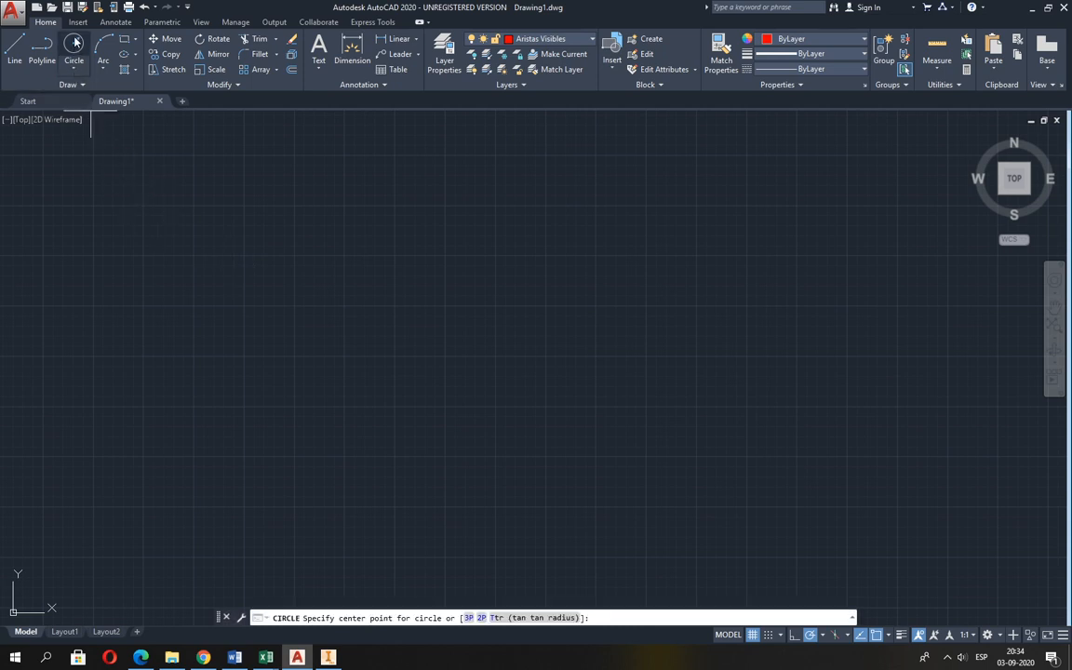
{"action": "left_click", "coordinate": [447, 358]}
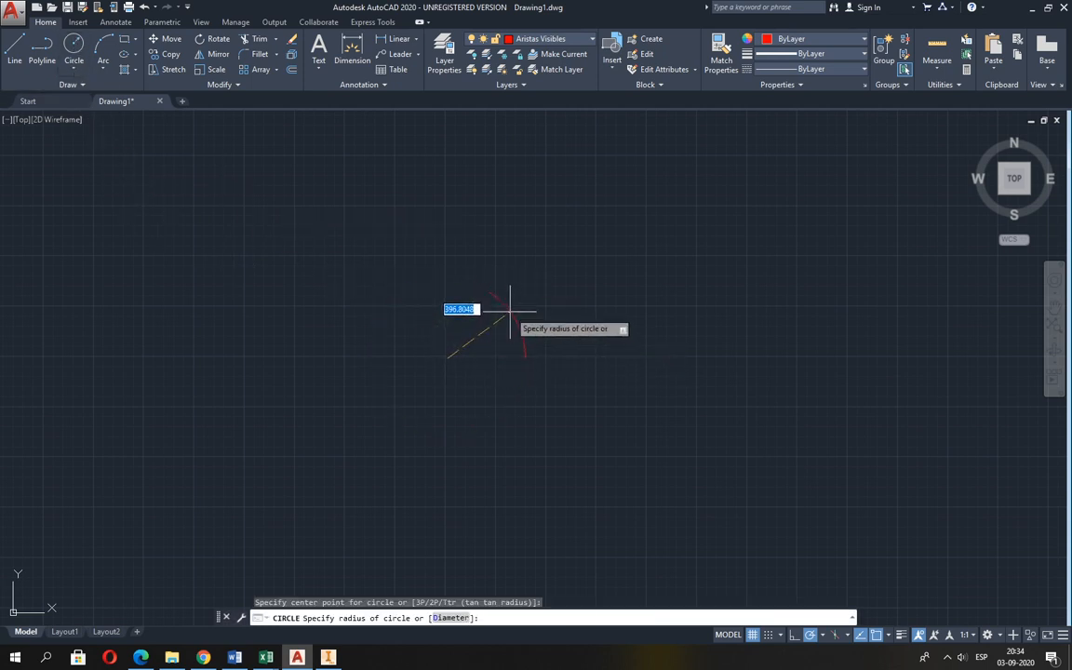
{"action": "type", "text": "5"}
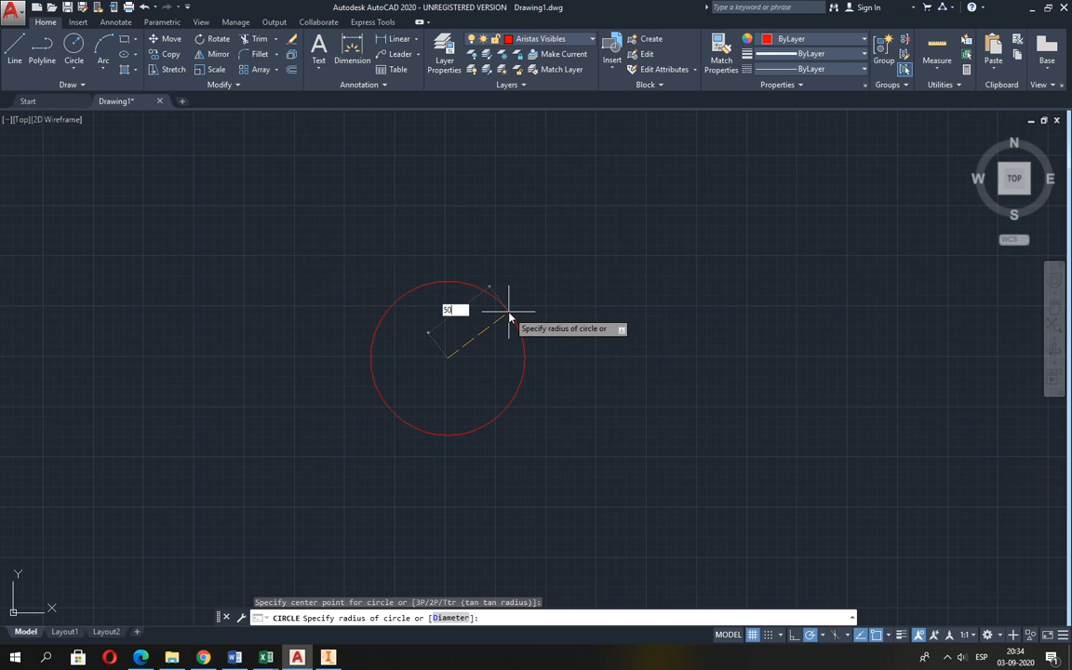
{"action": "type", "text": "0"}
{"action": "key", "text": "Return"}
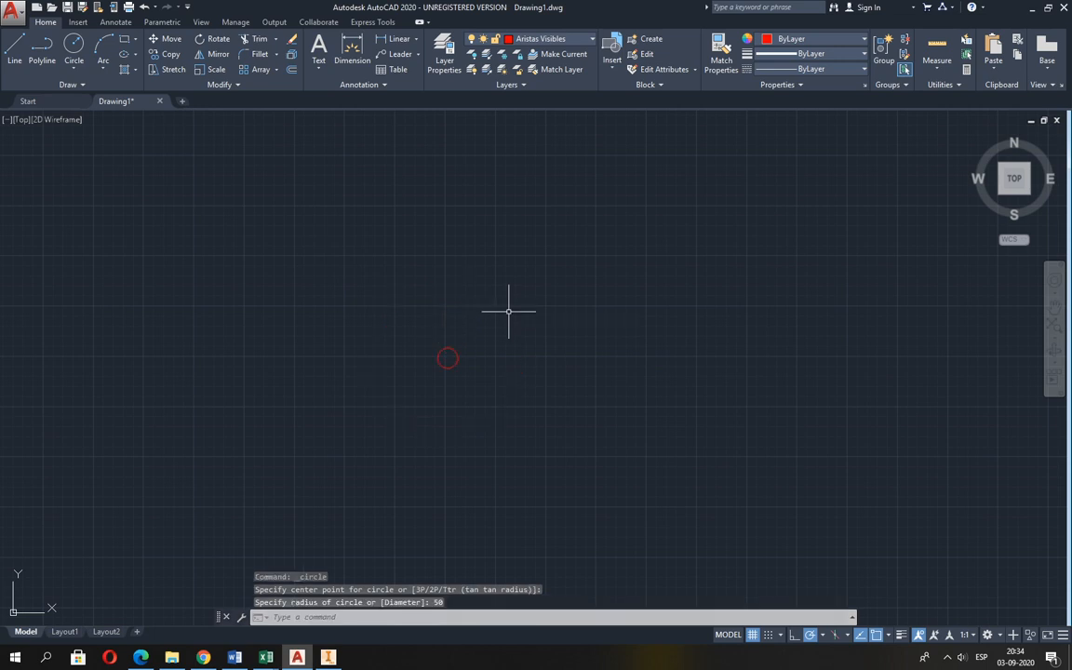
Make Aristas Ocultas the current layer and draw a circle of radius about 50 partly overlapping the red circle's right side.
{"action": "scroll", "coordinate": [445, 368], "scroll_direction": "up", "scroll_amount": 12}
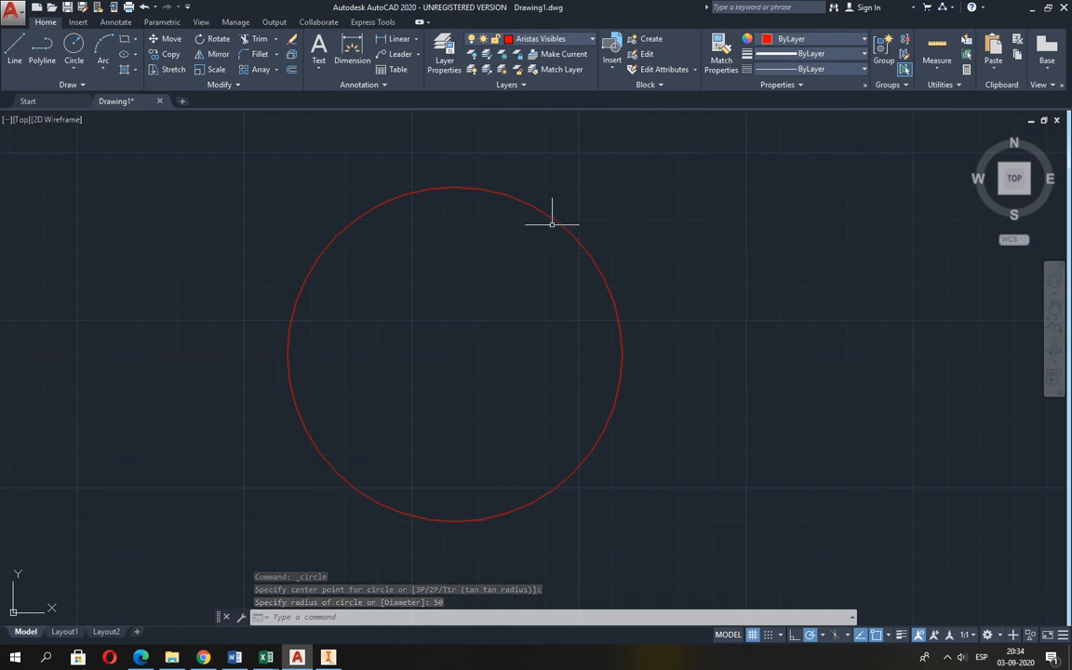
{"action": "middle_click_drag", "start_coordinate": [526, 291], "coordinate": [347, 293]}
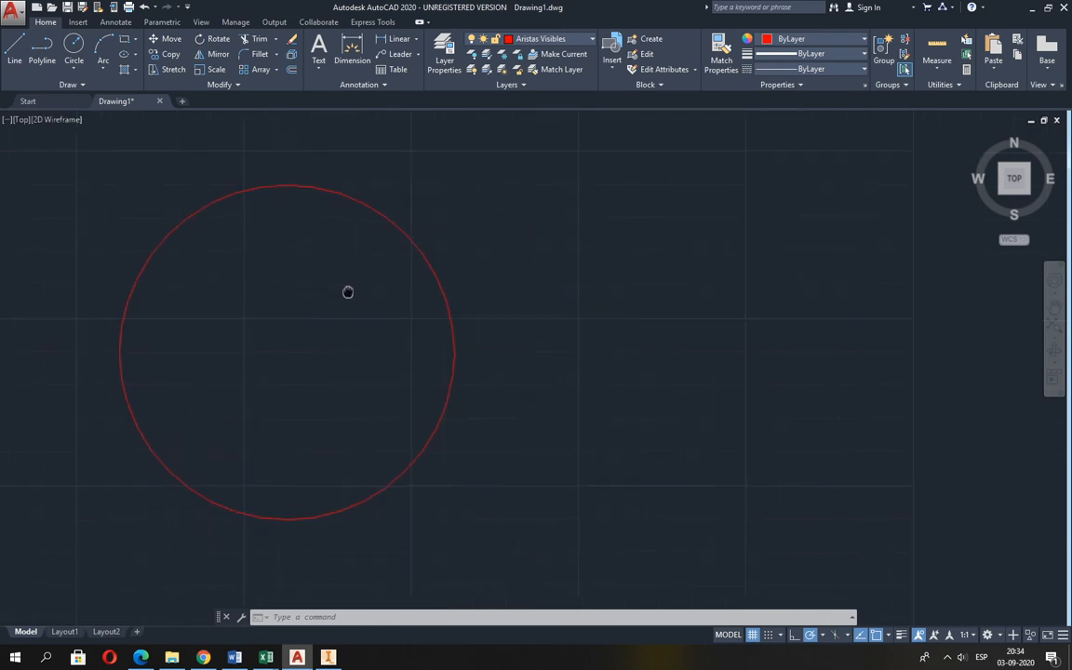
{"action": "left_click", "coordinate": [544, 39]}
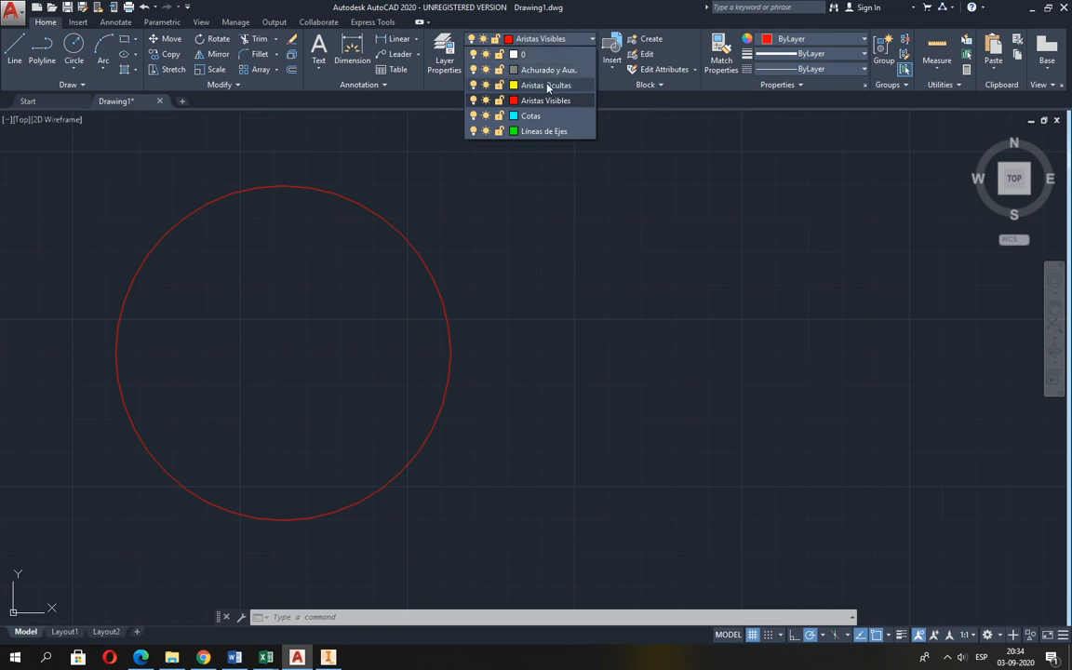
{"action": "left_click", "coordinate": [547, 86]}
{"action": "left_click", "coordinate": [73, 47]}
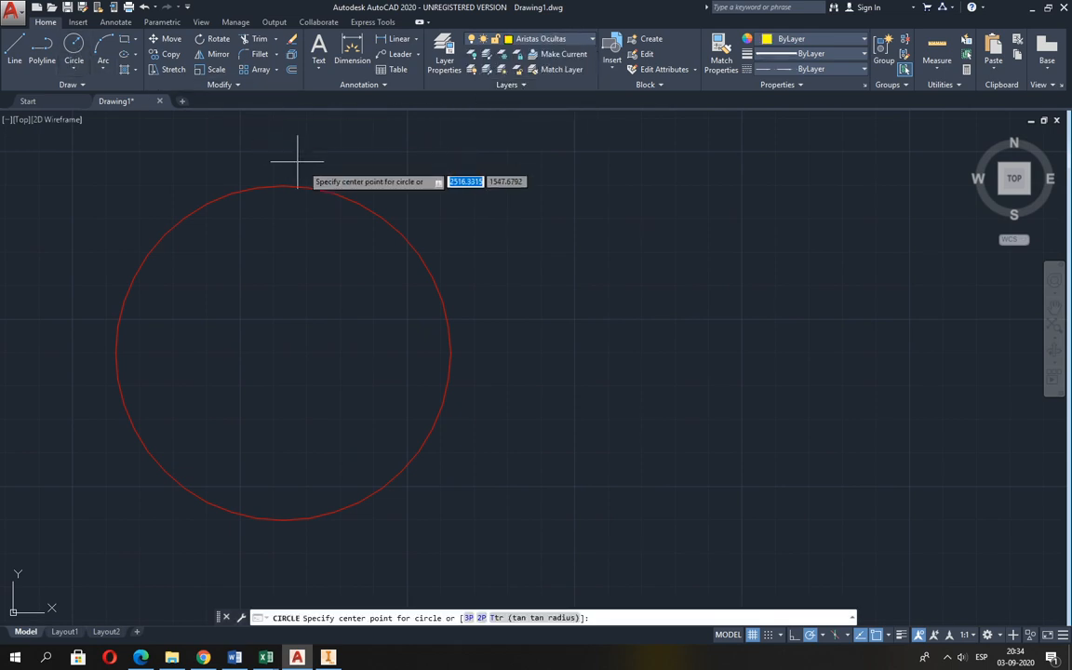
{"action": "left_click", "coordinate": [528, 372]}
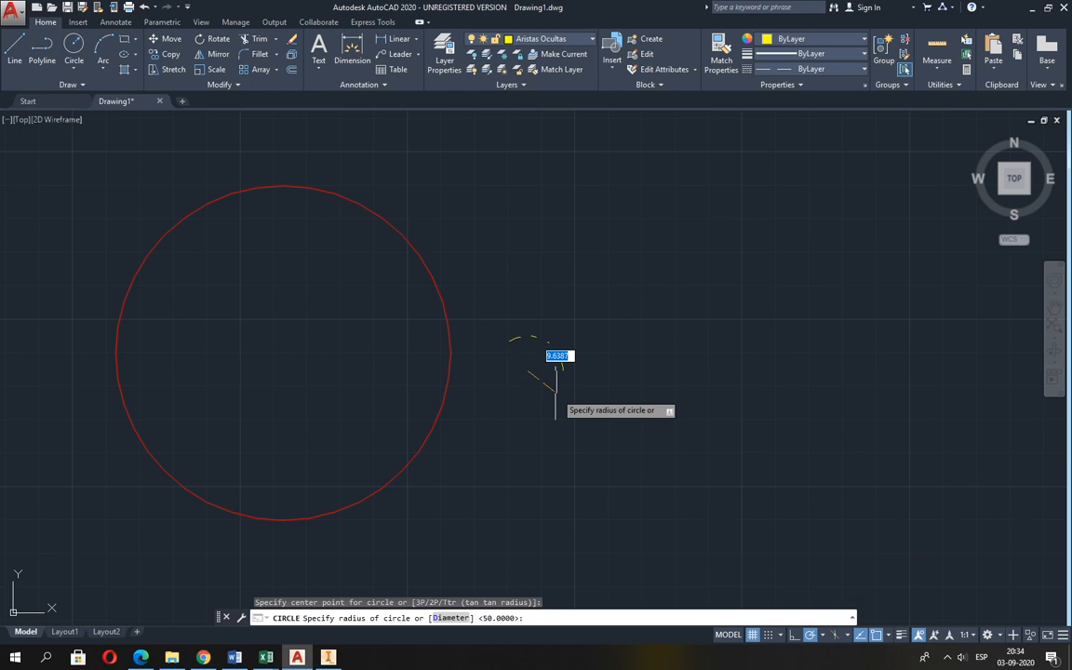
{"action": "left_click", "coordinate": [653, 459]}
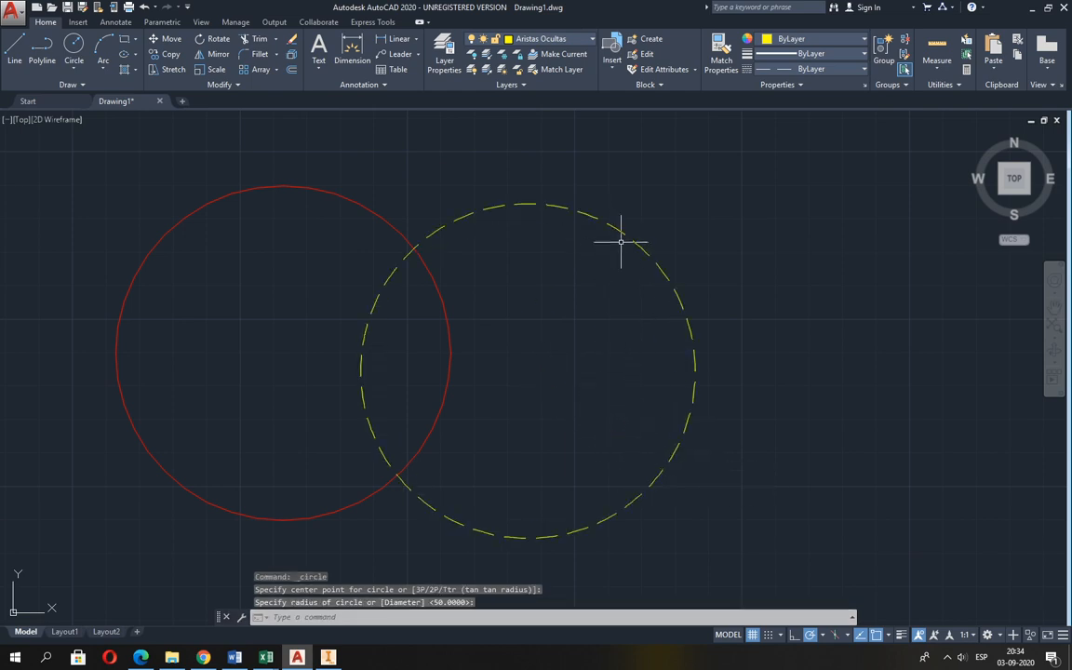
Make Líneas de Ejes the current layer and draw a slightly larger circle overlapping the right side of the yellow dashed circle.
{"action": "left_click", "coordinate": [565, 43]}
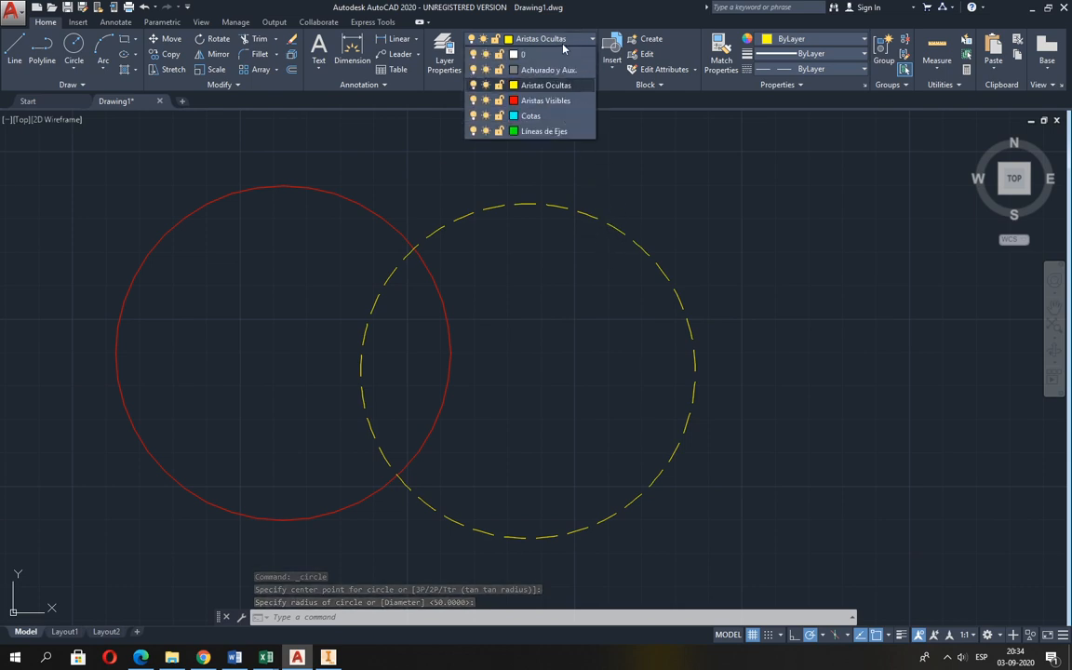
{"action": "left_click", "coordinate": [541, 131]}
{"action": "left_click", "coordinate": [73, 46]}
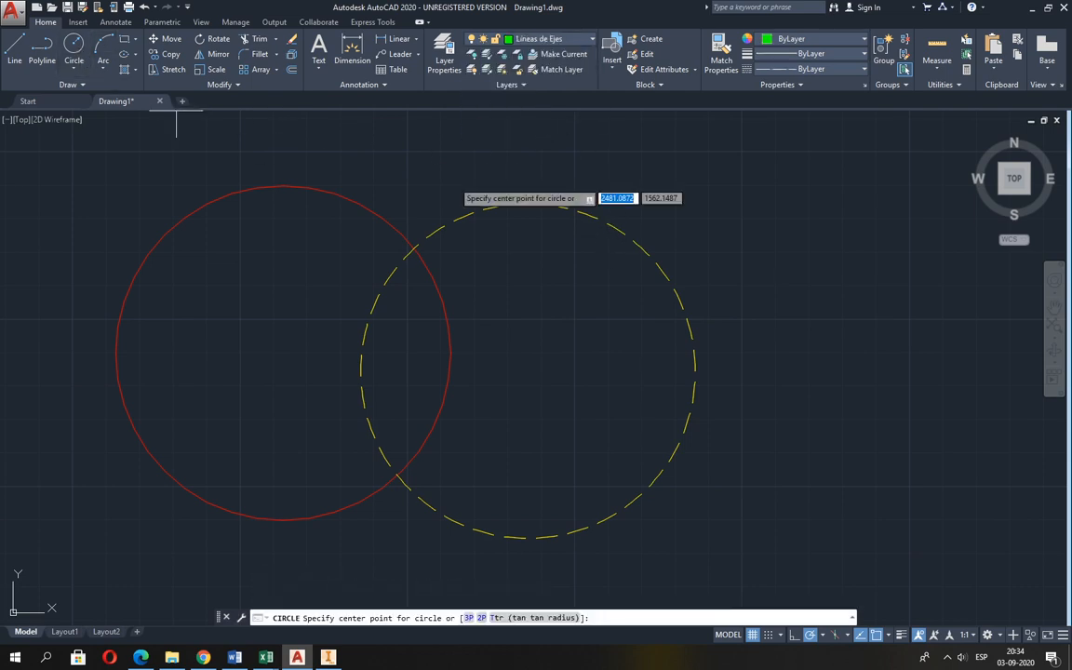
{"action": "left_click", "coordinate": [752, 353]}
{"action": "left_click", "coordinate": [677, 521]}
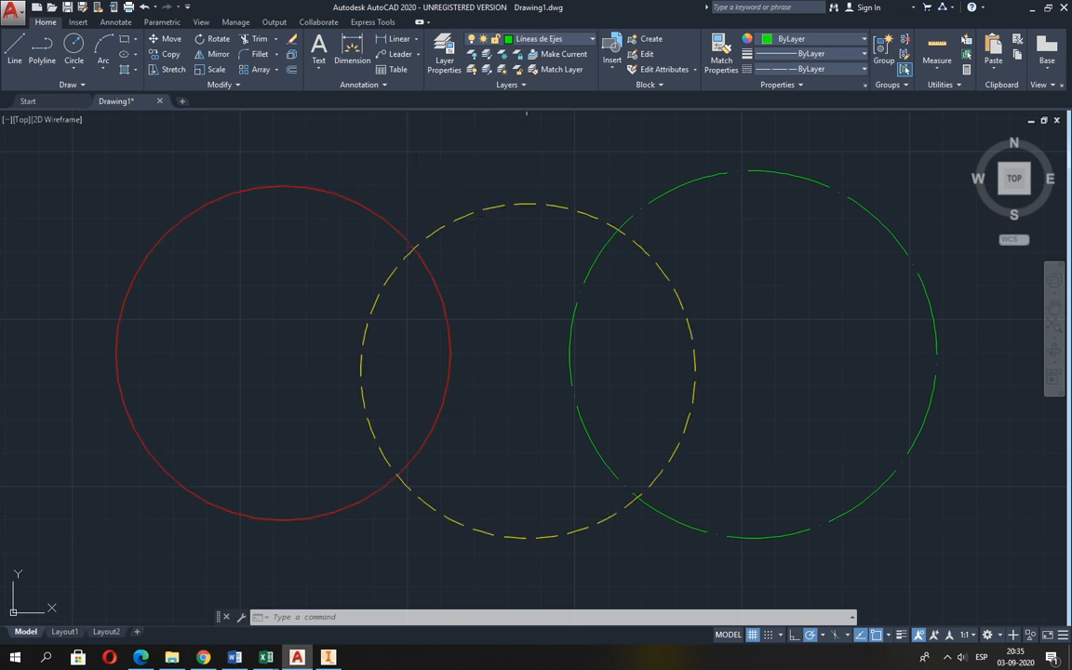
Turn off the Aristas Visibles layer and the current Líneas de Ejes layer.
{"action": "left_click", "coordinate": [536, 40]}
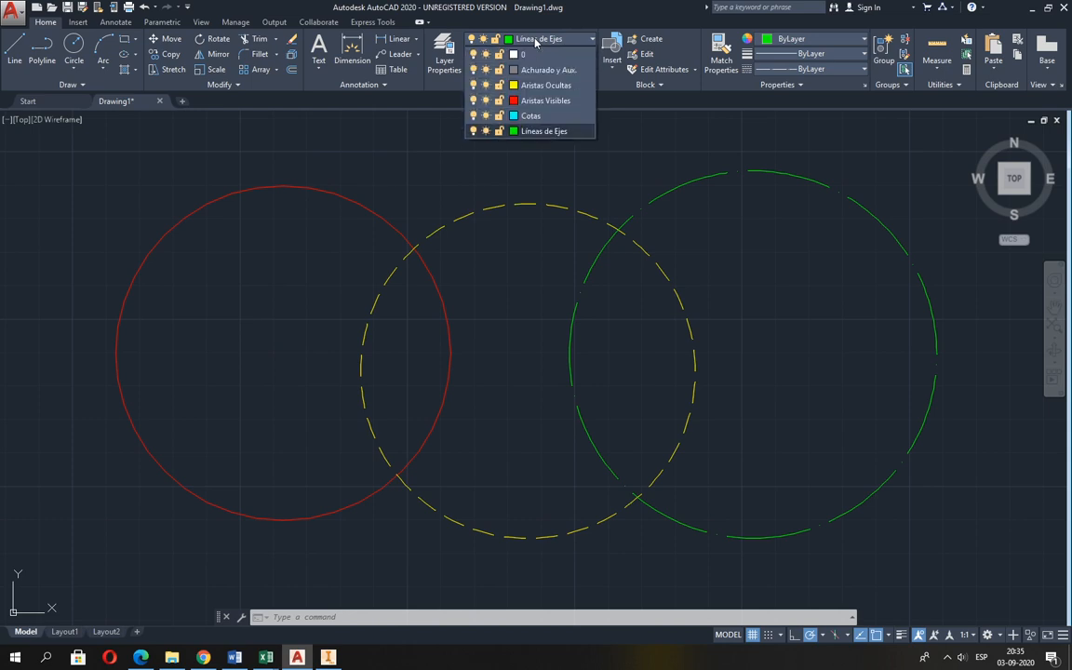
{"action": "left_click", "coordinate": [474, 101]}
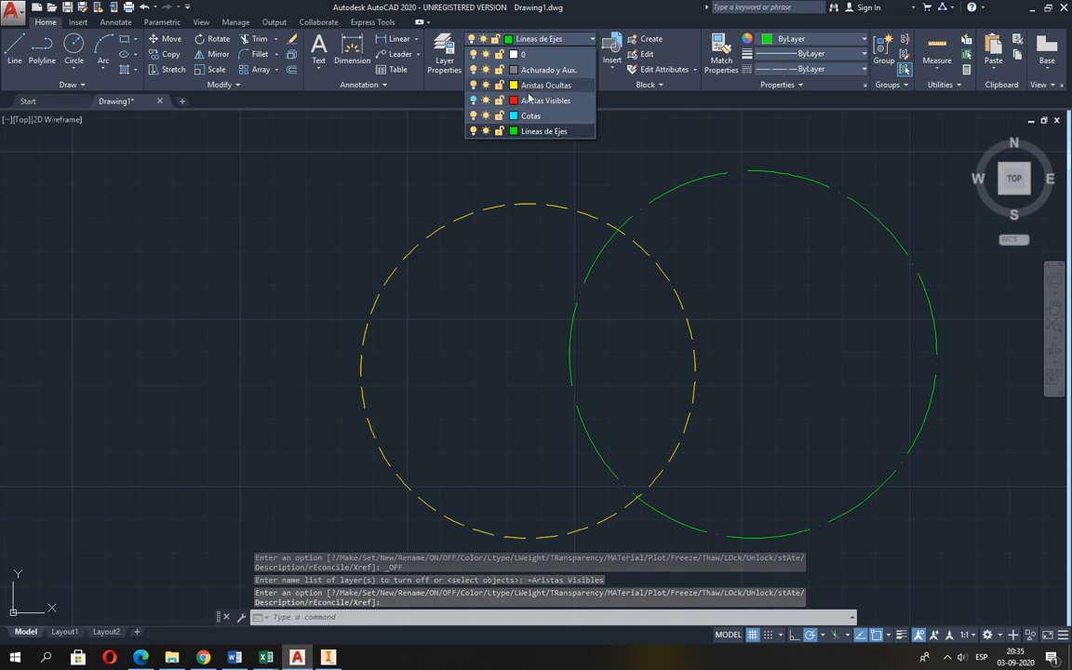
{"action": "left_click", "coordinate": [475, 132]}
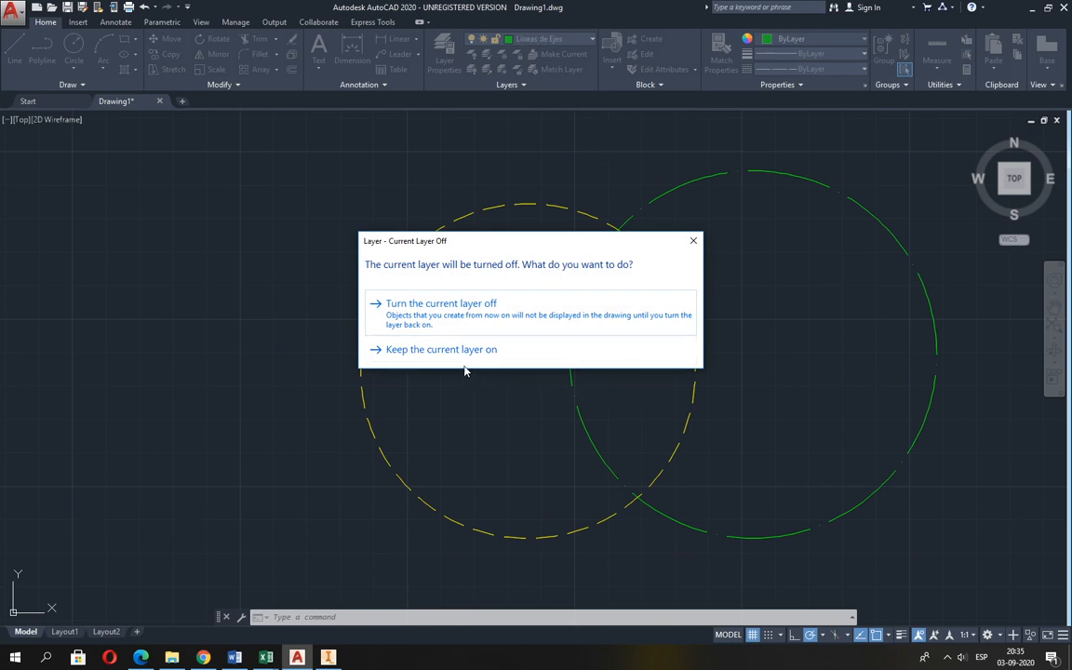
{"action": "left_click", "coordinate": [430, 309]}
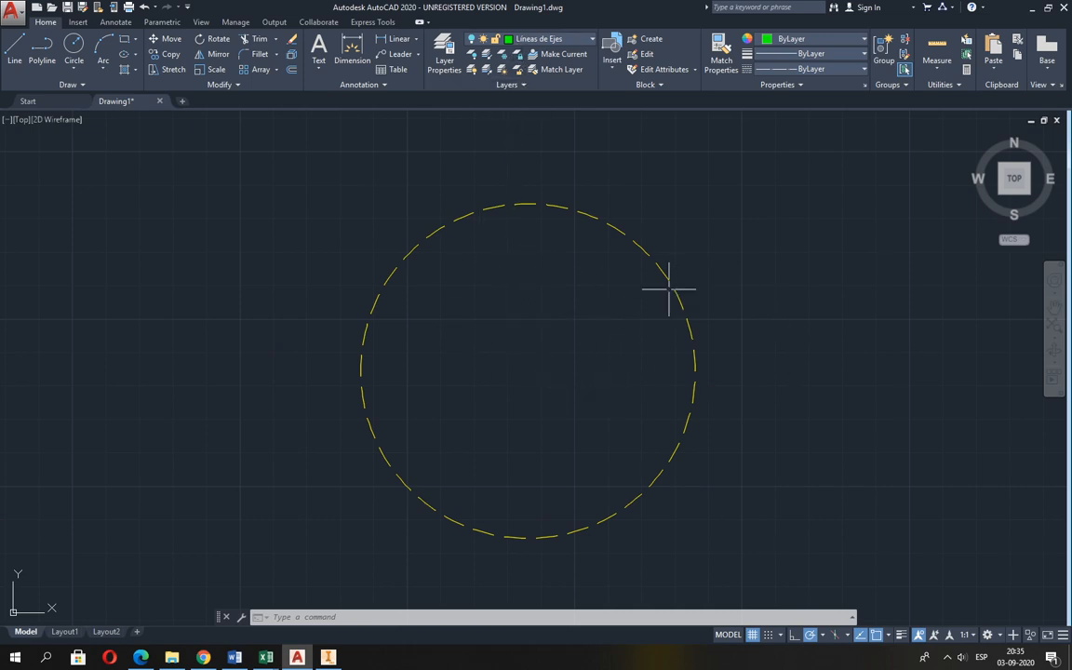
Turn the Líneas de Ejes and Aristas Visibles layers back on.
{"action": "left_click", "coordinate": [522, 40]}
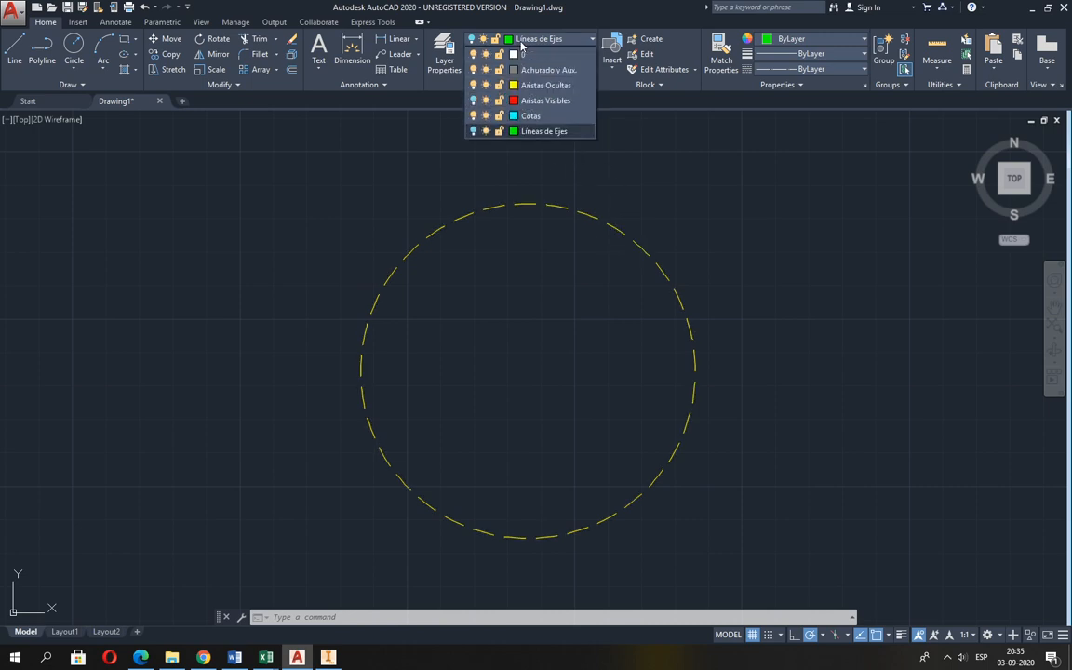
{"action": "left_click", "coordinate": [473, 132]}
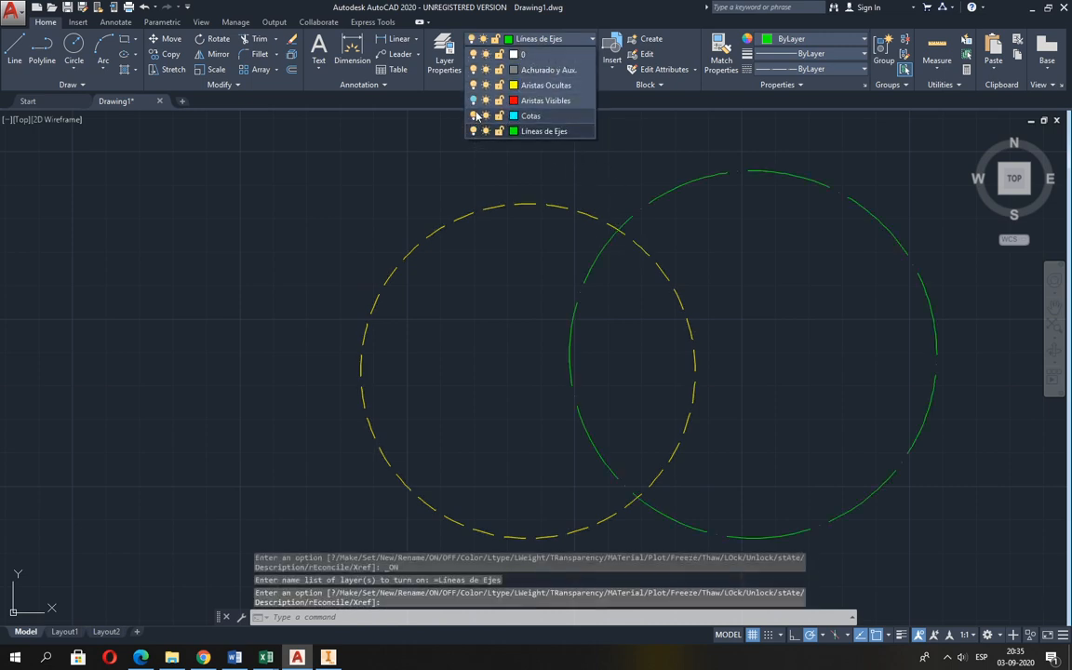
{"action": "left_click", "coordinate": [474, 102]}
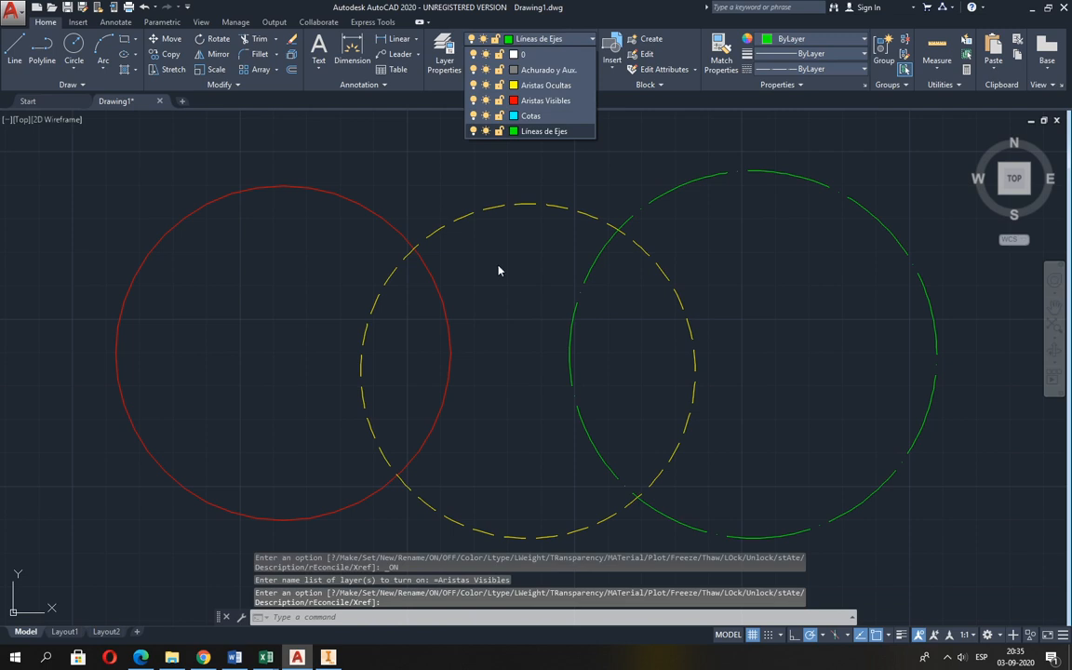
Lock the Aristas Visibles and Líneas de Ejes layers.
{"action": "left_click", "coordinate": [500, 100]}
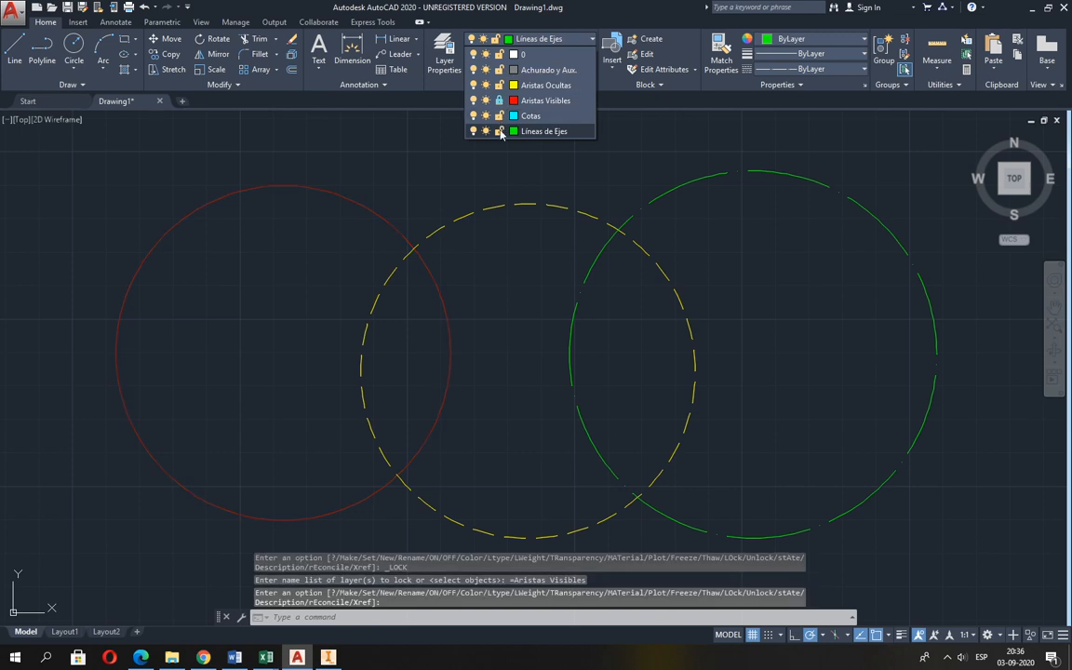
{"action": "left_click", "coordinate": [500, 131]}
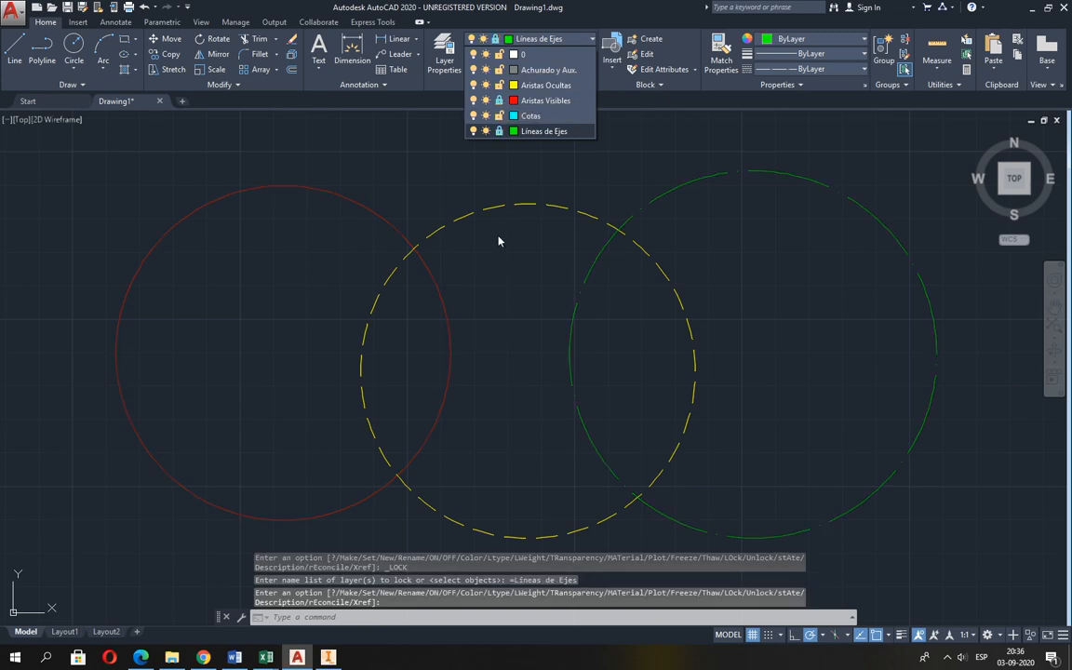
{"action": "left_click", "coordinate": [505, 286]}
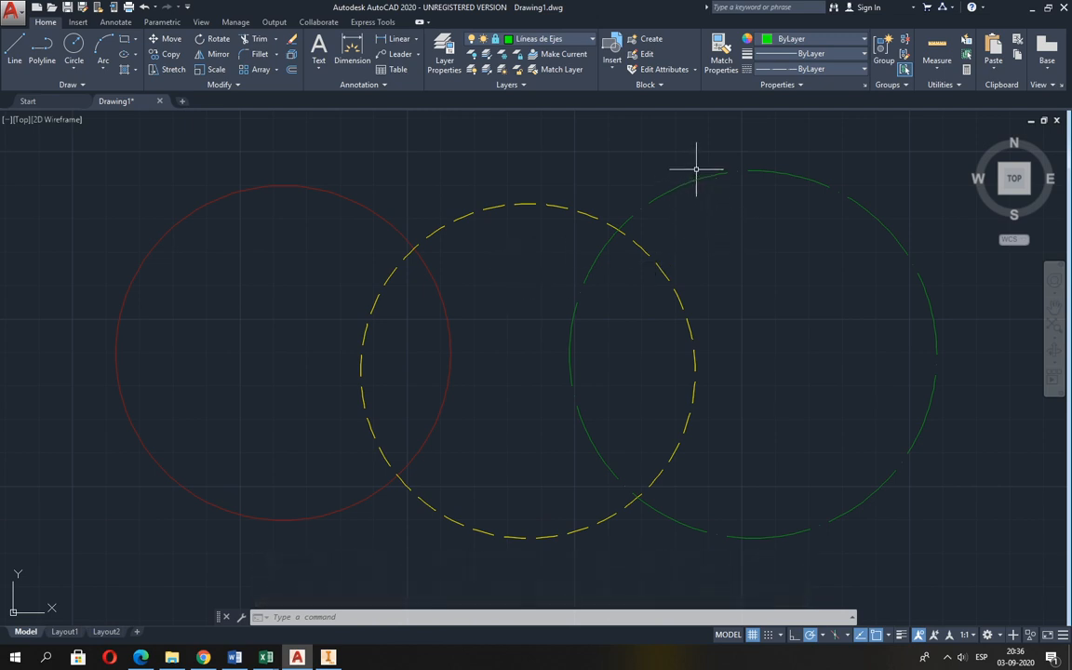
Try to select the green circle on its locked layer and to erase the red circle on the locked Aristas Visibles layer.
{"action": "left_click", "coordinate": [715, 203]}
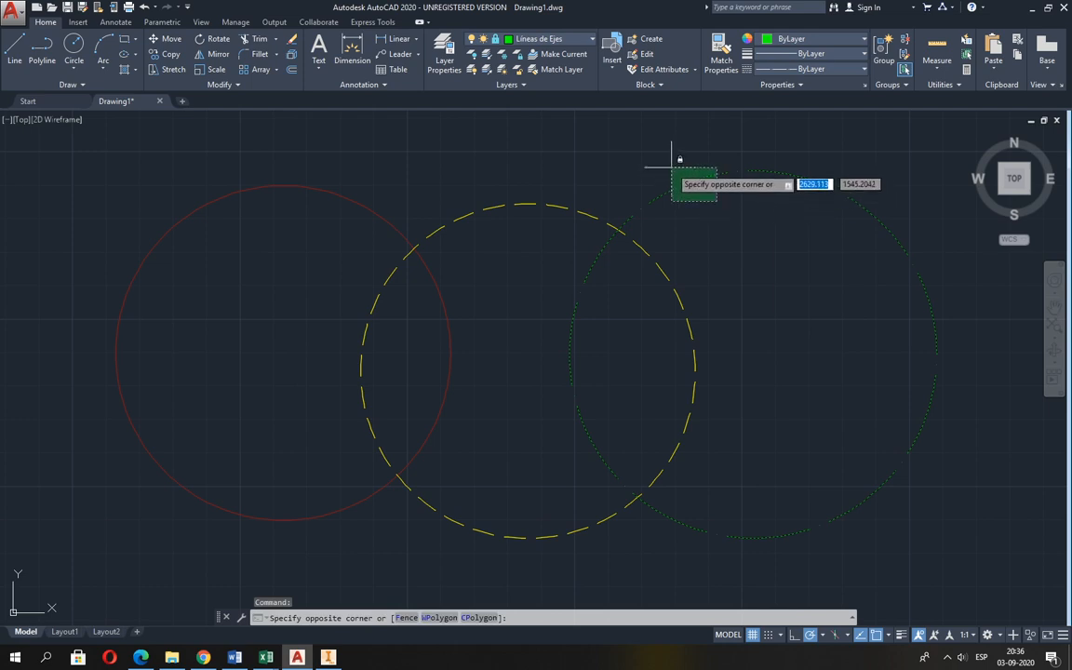
{"action": "left_click", "coordinate": [677, 160]}
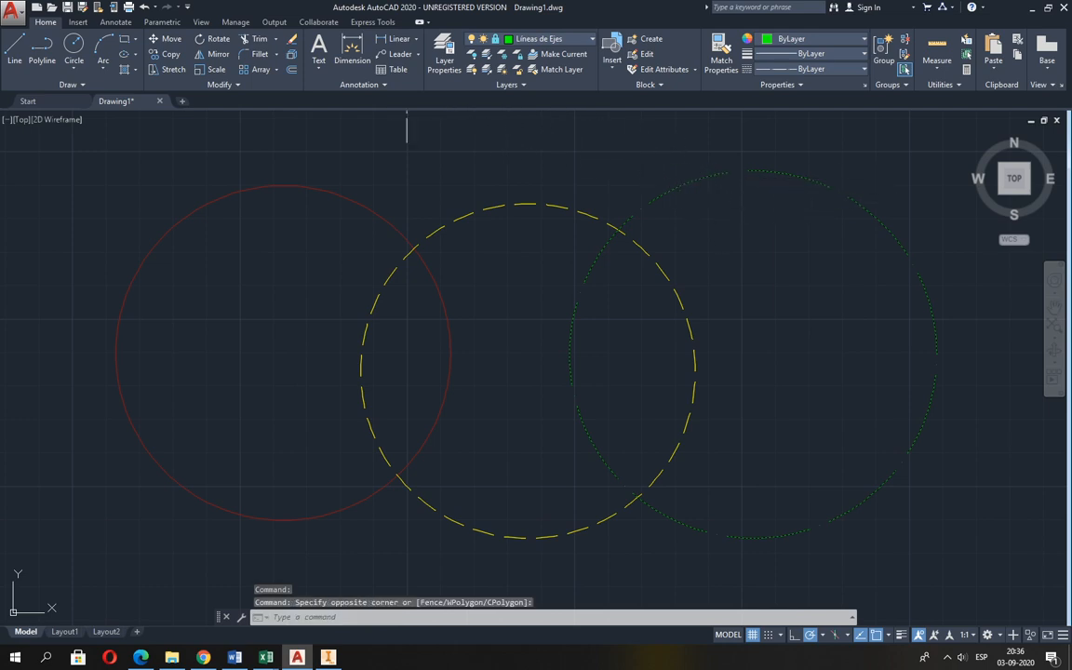
{"action": "left_click", "coordinate": [291, 44]}
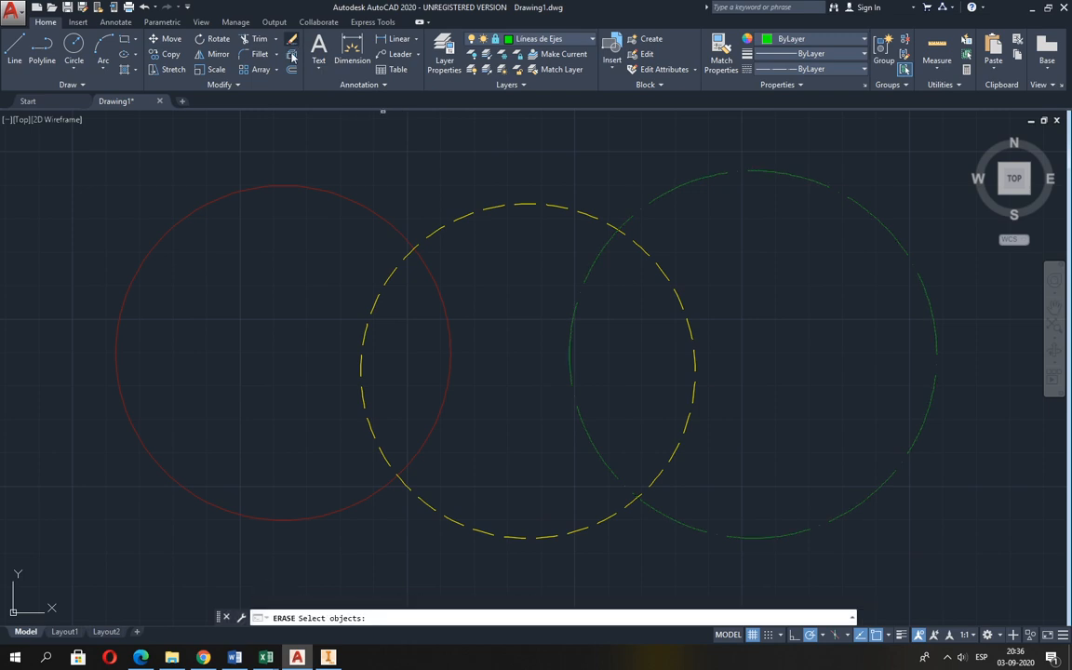
{"action": "left_click", "coordinate": [285, 185]}
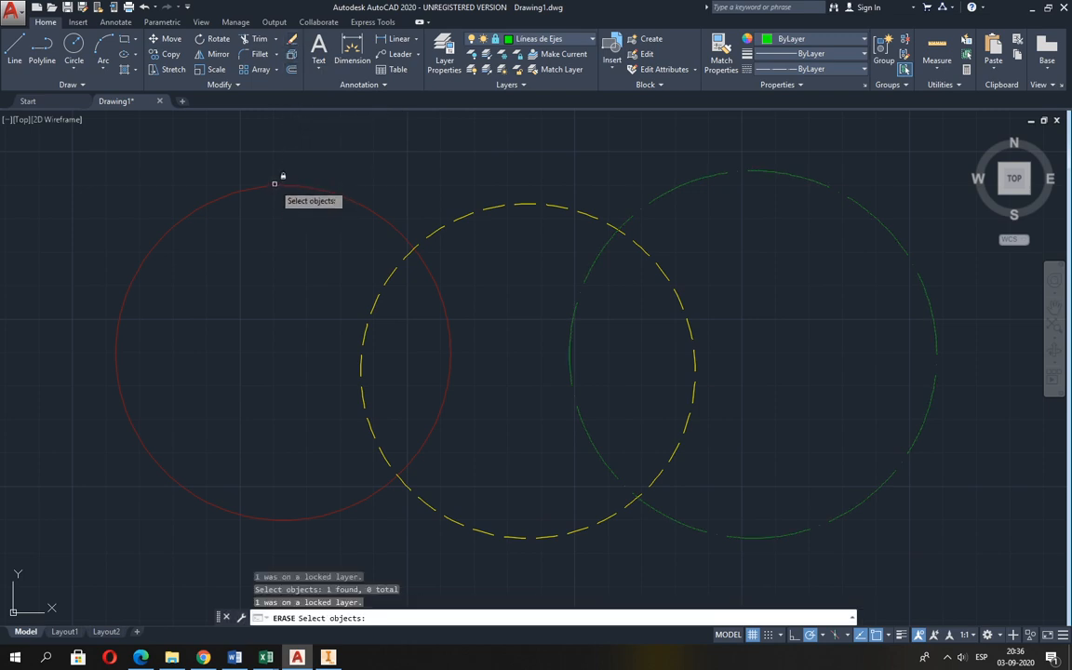
{"action": "left_click", "coordinate": [294, 159]}
{"action": "left_click", "coordinate": [201, 277]}
{"action": "left_click", "coordinate": [201, 279]}
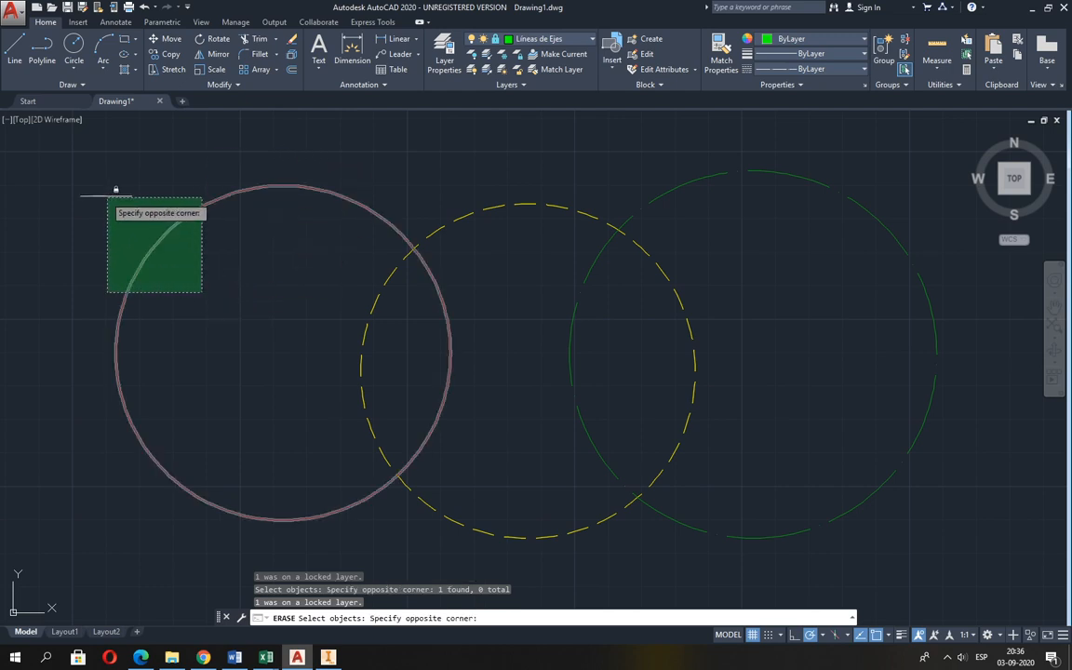
{"action": "left_click", "coordinate": [108, 188]}
{"action": "key", "text": "Return"}
Erase the yellow dashed circle on the unlocked layer, and undo the erasure.
{"action": "key", "text": "Return"}
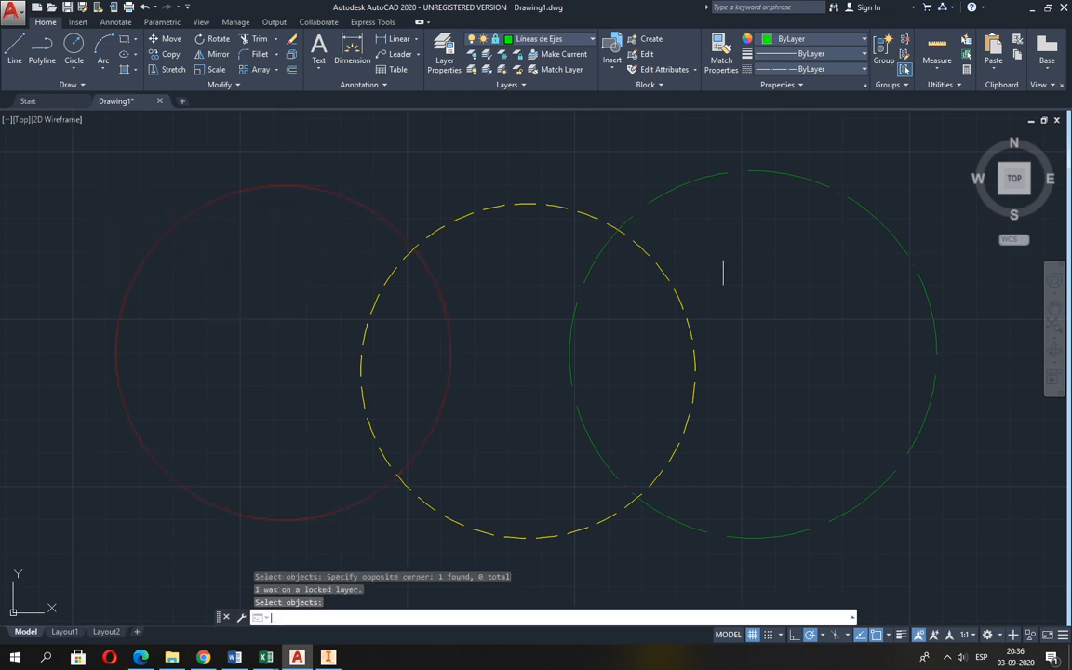
{"action": "left_click", "coordinate": [722, 261]}
{"action": "left_click", "coordinate": [659, 300]}
{"action": "key", "text": "Return"}
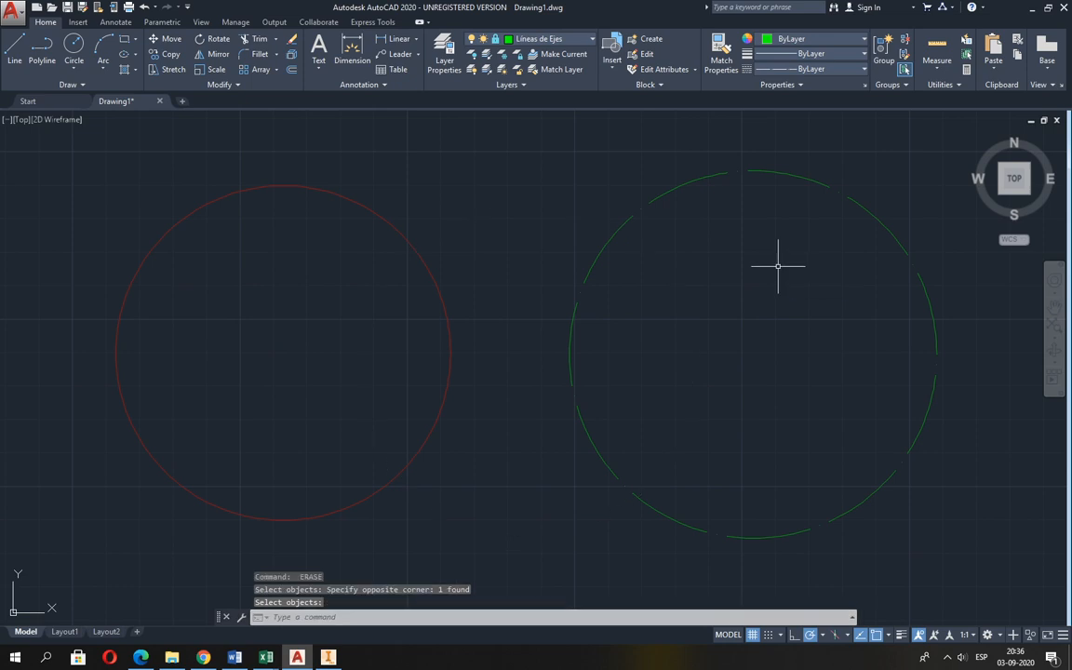
{"action": "left_click", "coordinate": [144, 7]}
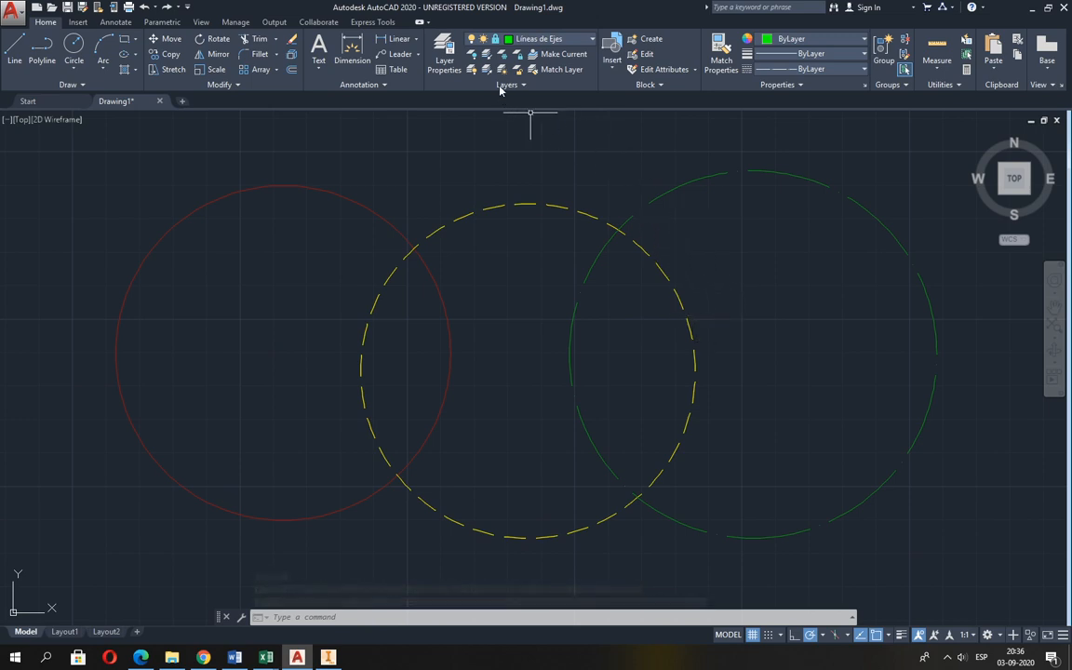
Unlock the Líneas de Ejes and Aristas Visibles layers.
{"action": "left_click", "coordinate": [492, 39]}
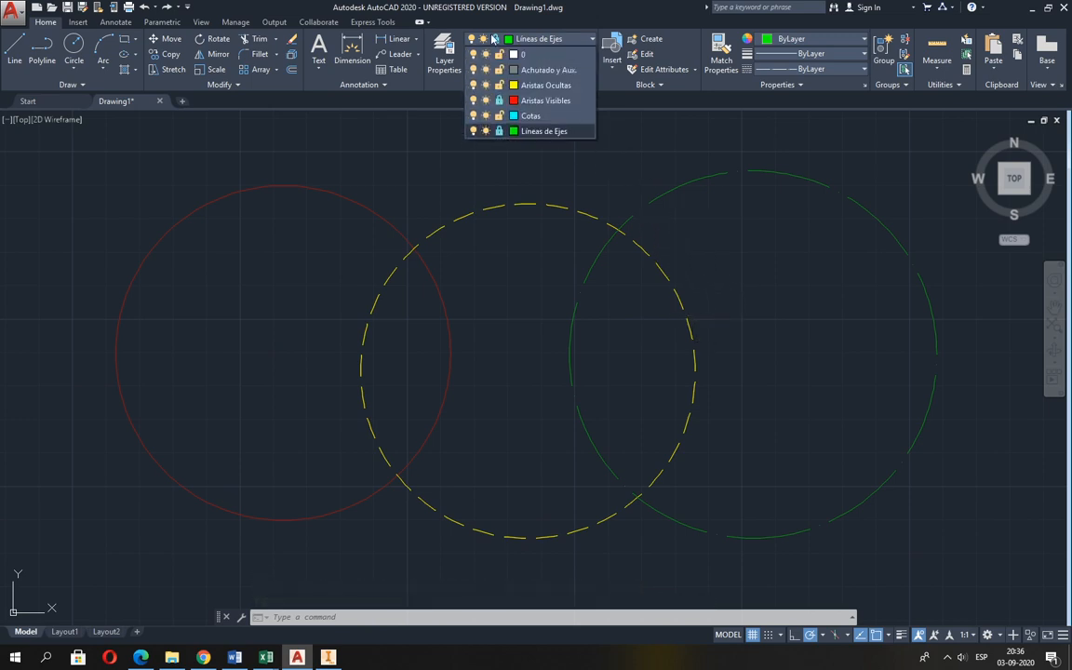
{"action": "left_click", "coordinate": [499, 133]}
{"action": "left_click", "coordinate": [499, 101]}
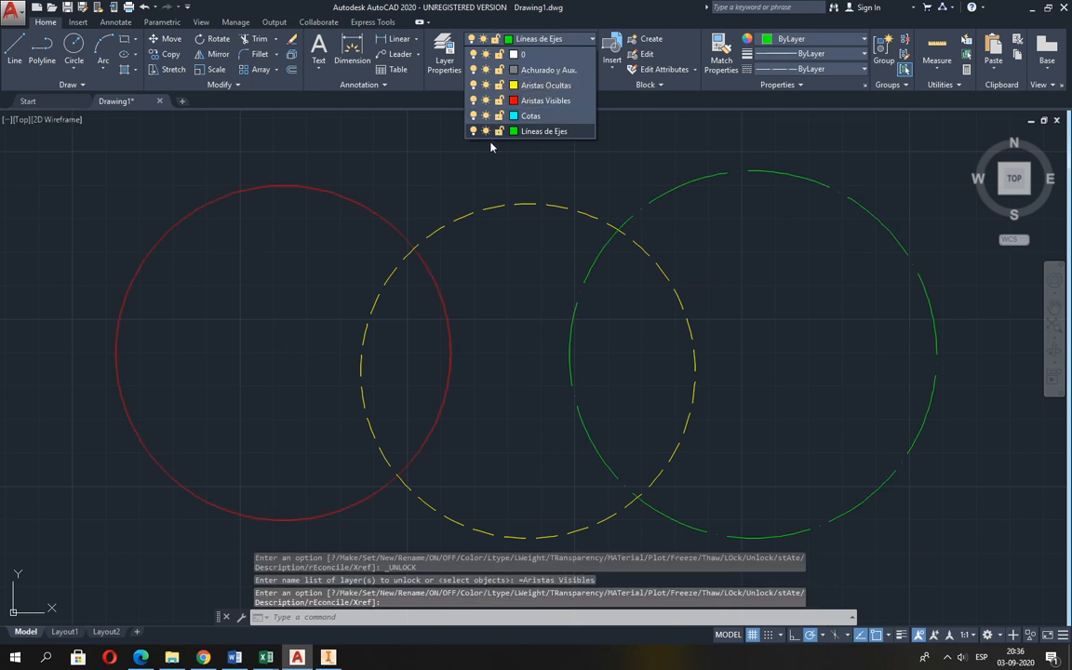
{"action": "left_click", "coordinate": [485, 168]}
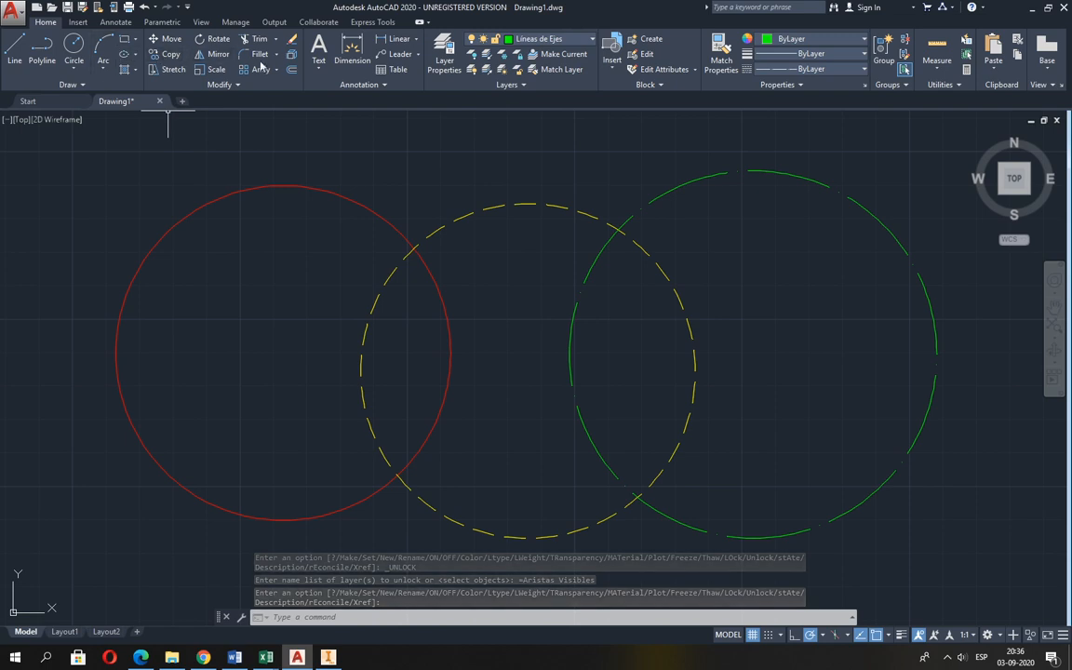
Erase all three test circles with one crossing selection.
{"action": "left_click", "coordinate": [291, 43]}
{"action": "left_click", "coordinate": [709, 290]}
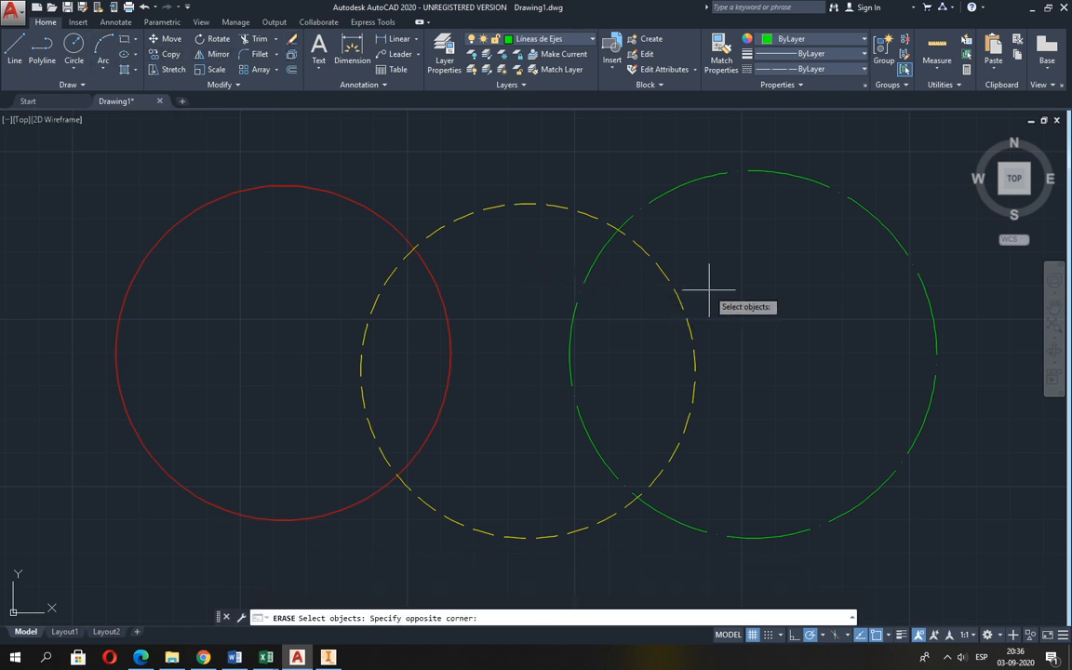
{"action": "left_click", "coordinate": [327, 203]}
{"action": "key", "text": "Return"}
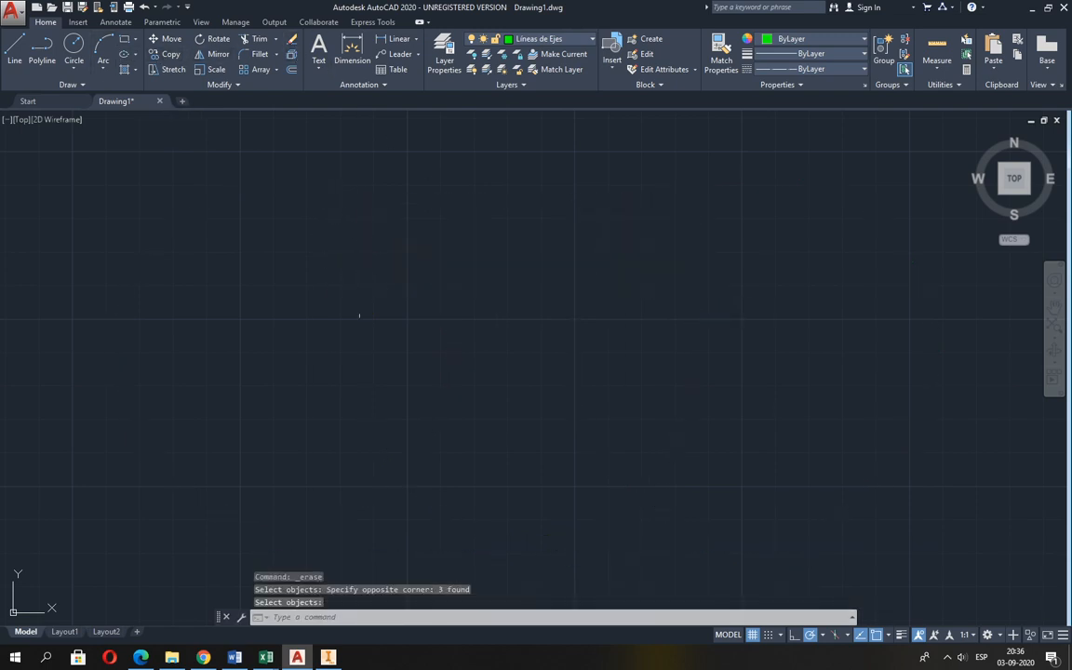
Switch to Guia 2.pdf in Edge, examine the dimensions of the two-hole flange figure, and return to AutoCAD.
{"action": "left_click", "coordinate": [142, 656]}
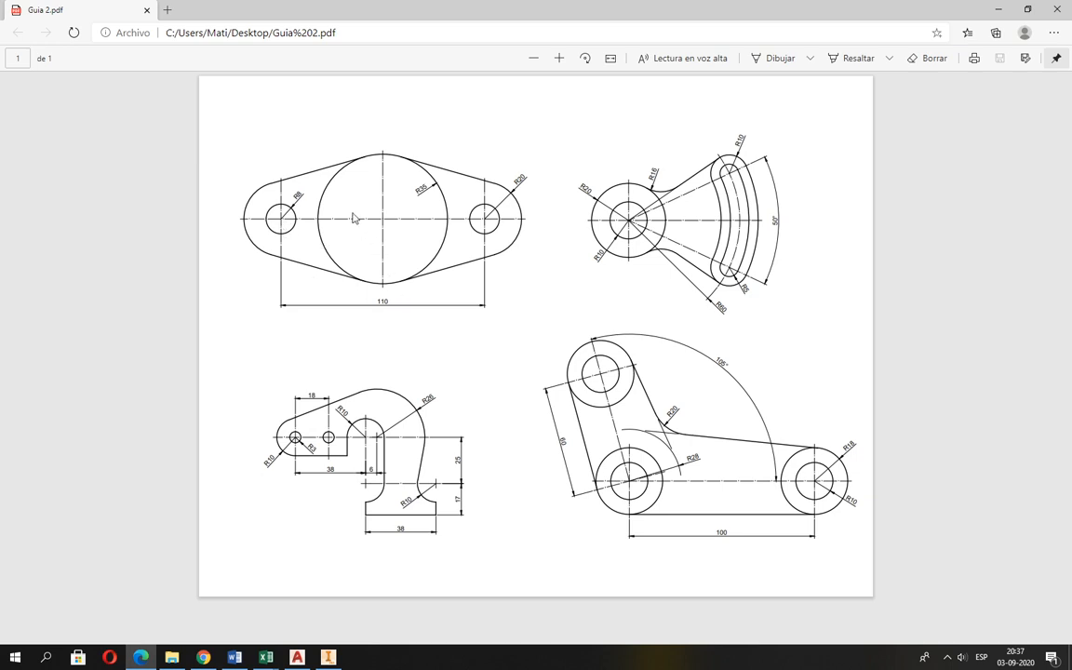
{"action": "scroll", "coordinate": [353, 218], "scroll_direction": "up", "scroll_amount": 1, "text": "ctrl"}
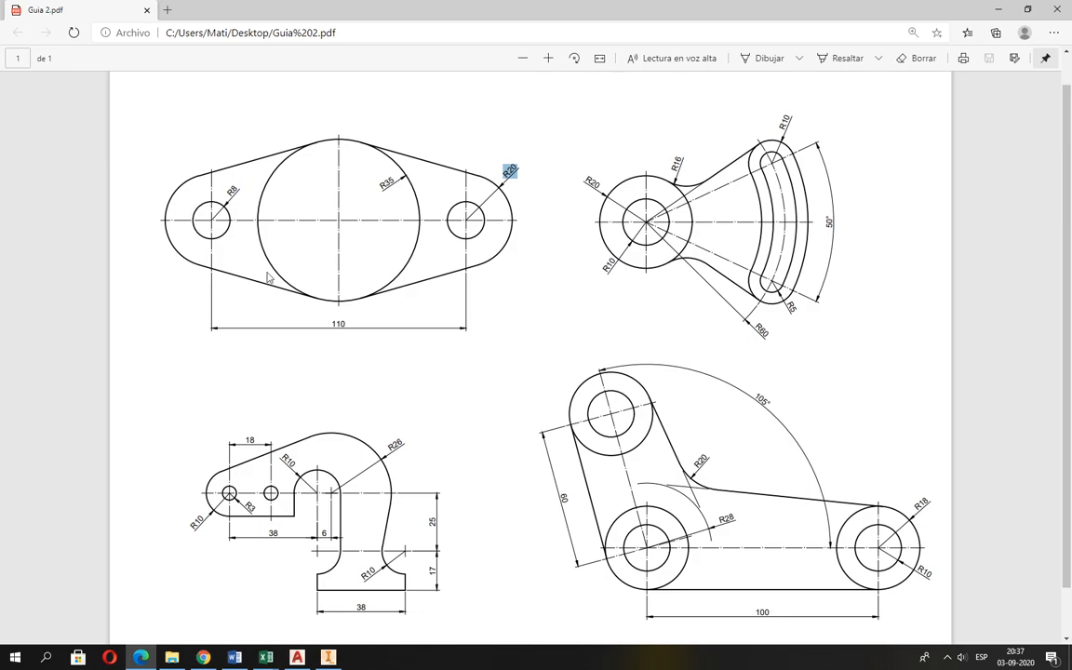
{"action": "key", "text": "alt+Tab"}
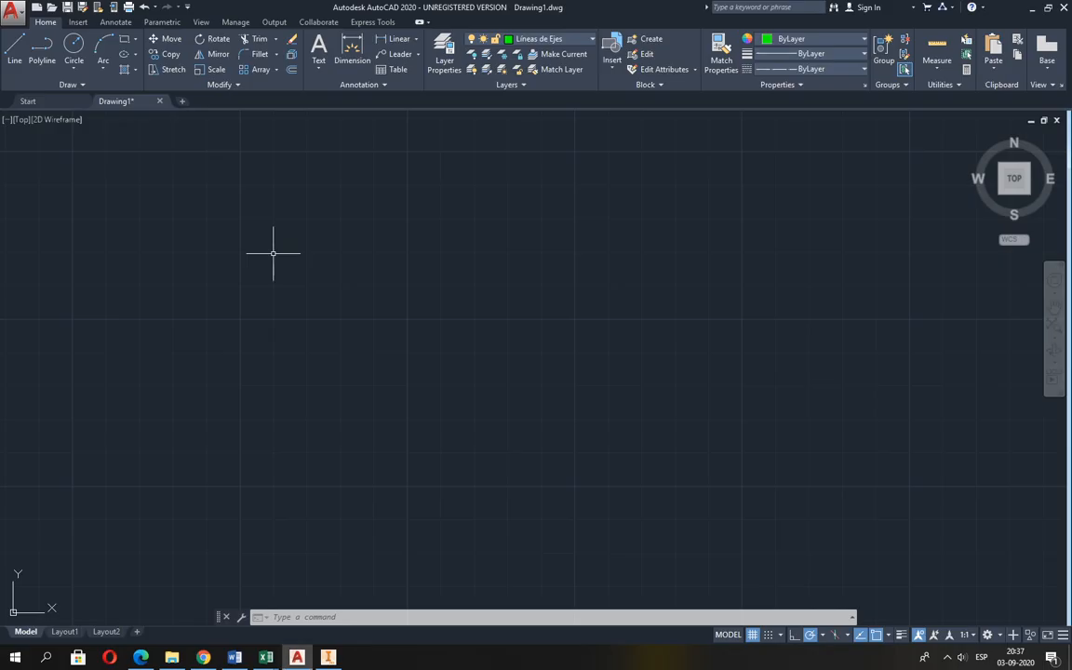
Draw a horizontal centre line 110 long on the Líneas de Ejes layer.
{"action": "left_click", "coordinate": [15, 51]}
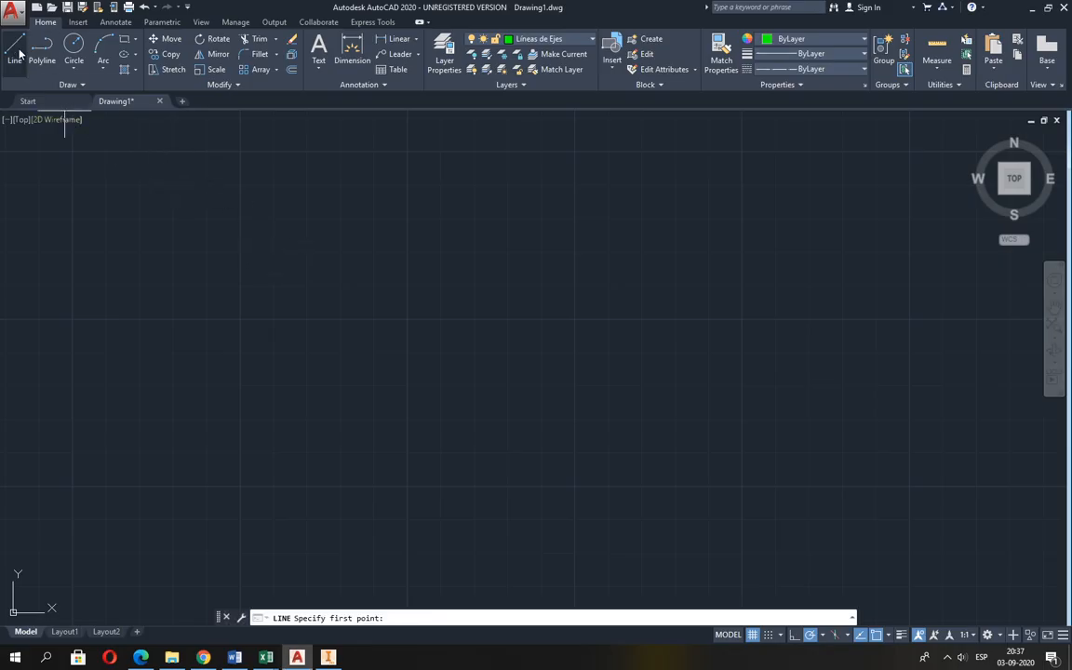
{"action": "left_click", "coordinate": [239, 319]}
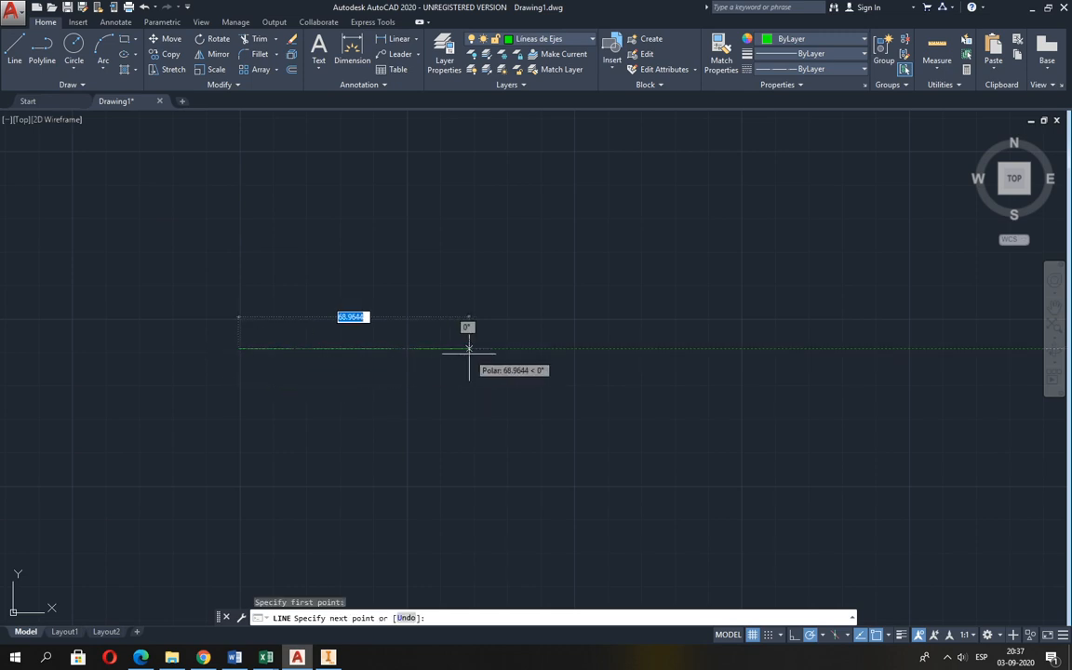
{"action": "type", "text": "110"}
{"action": "key", "text": "Return"}
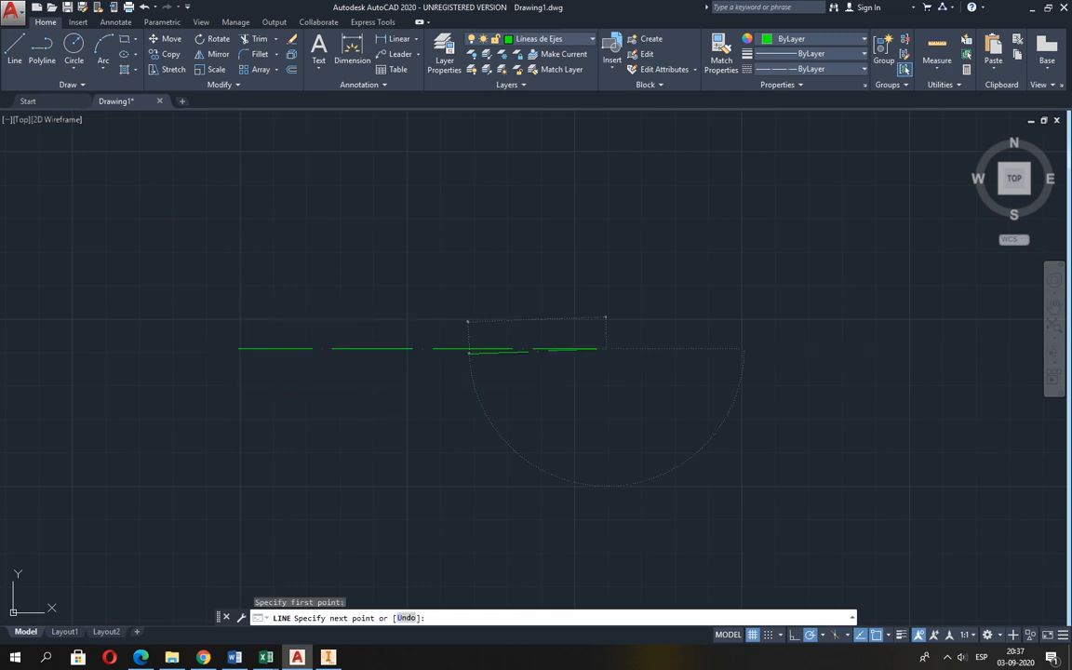
{"action": "key", "text": "Return"}
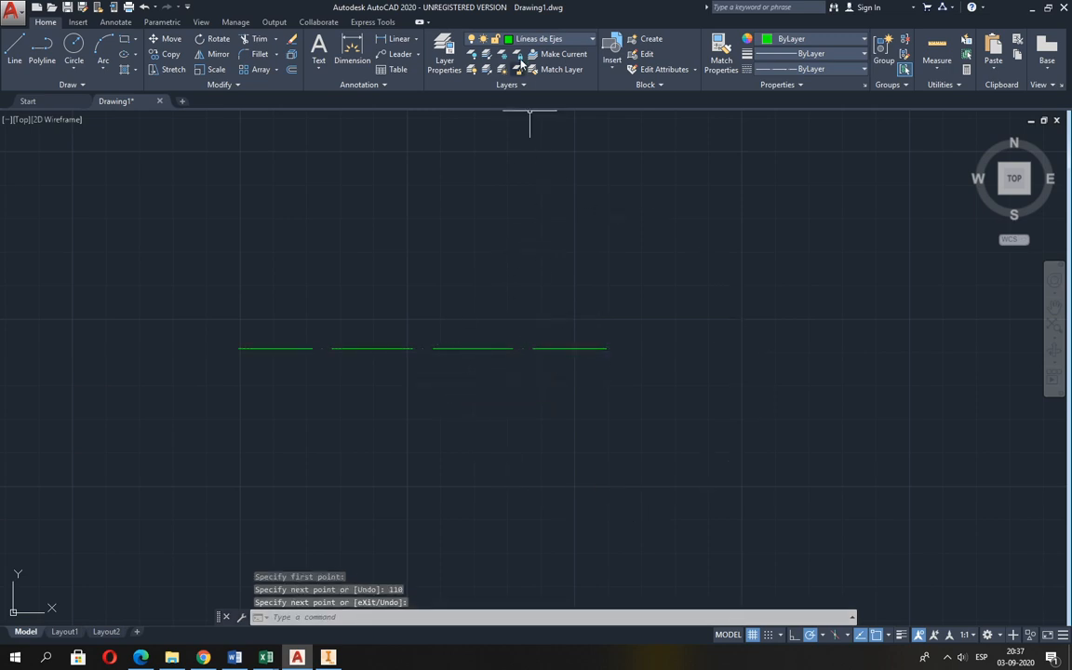
Make Aristas Visibles the current layer and draw a circle of radius 8, as in the PDF, centred on the centre line's left end.
{"action": "left_click", "coordinate": [475, 39]}
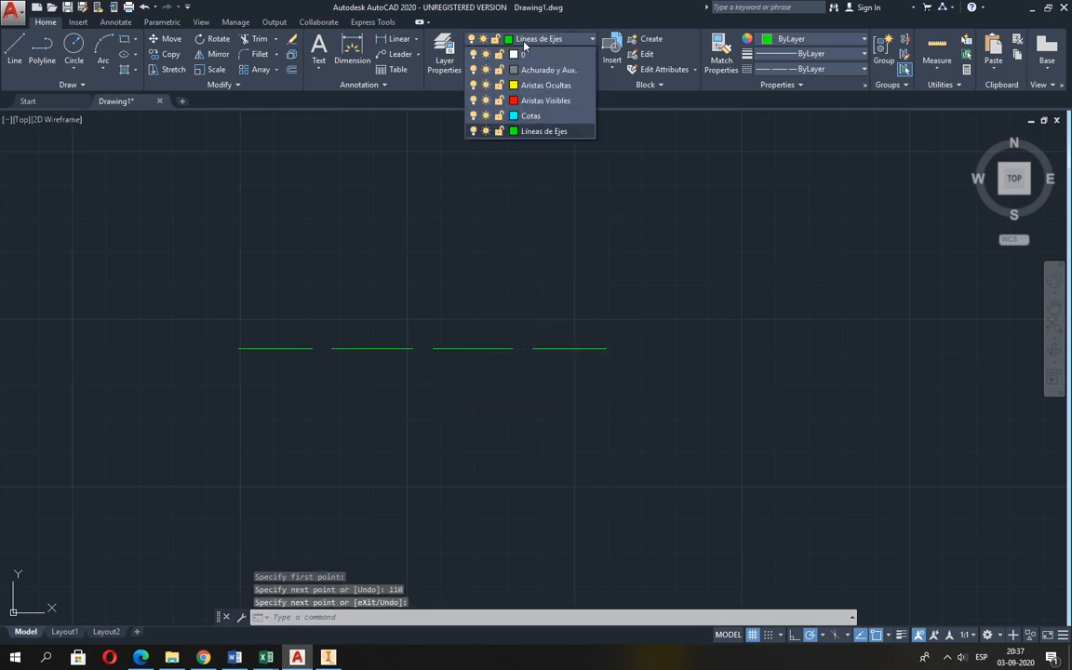
{"action": "left_click", "coordinate": [549, 100]}
{"action": "left_click", "coordinate": [75, 46]}
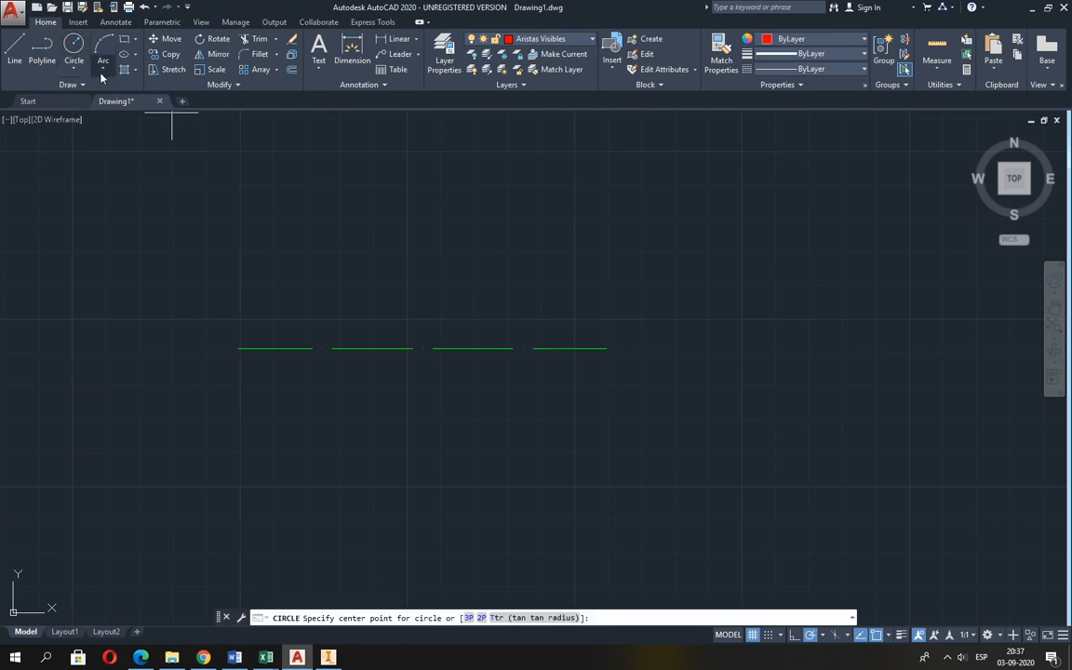
{"action": "left_click", "coordinate": [238, 349]}
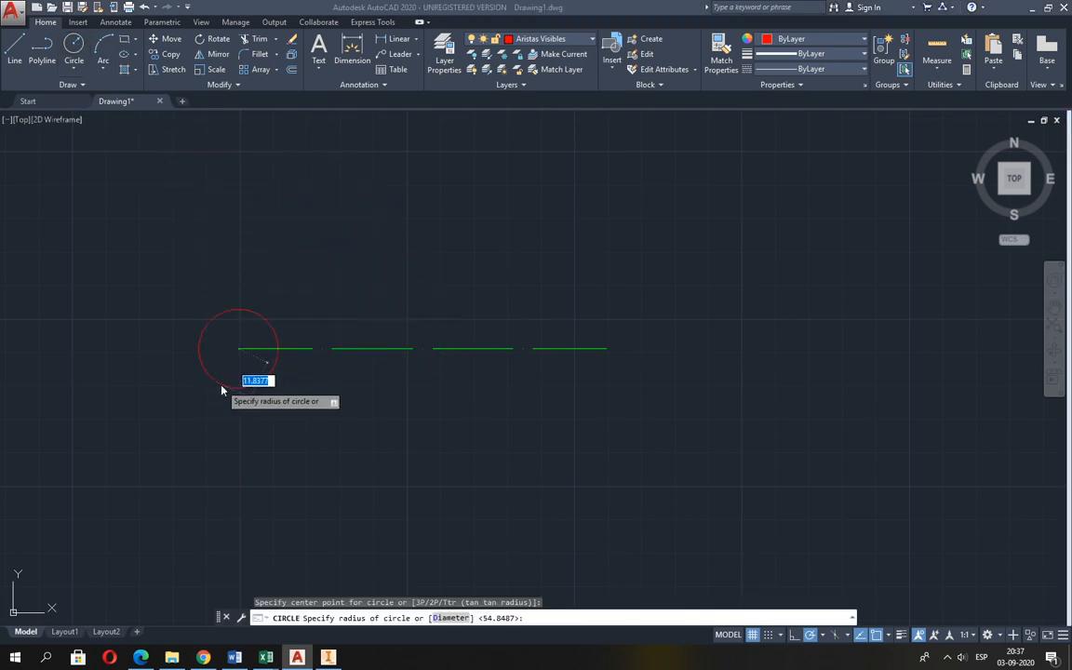
{"action": "key", "text": "alt+Tab"}
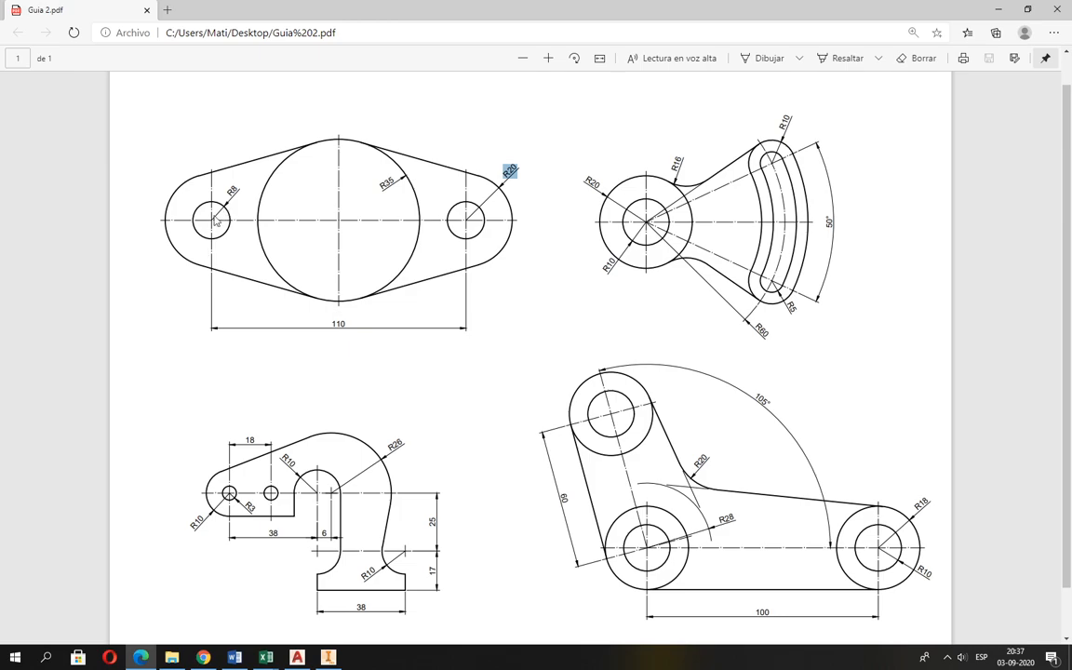
{"action": "key", "text": "alt+Tab"}
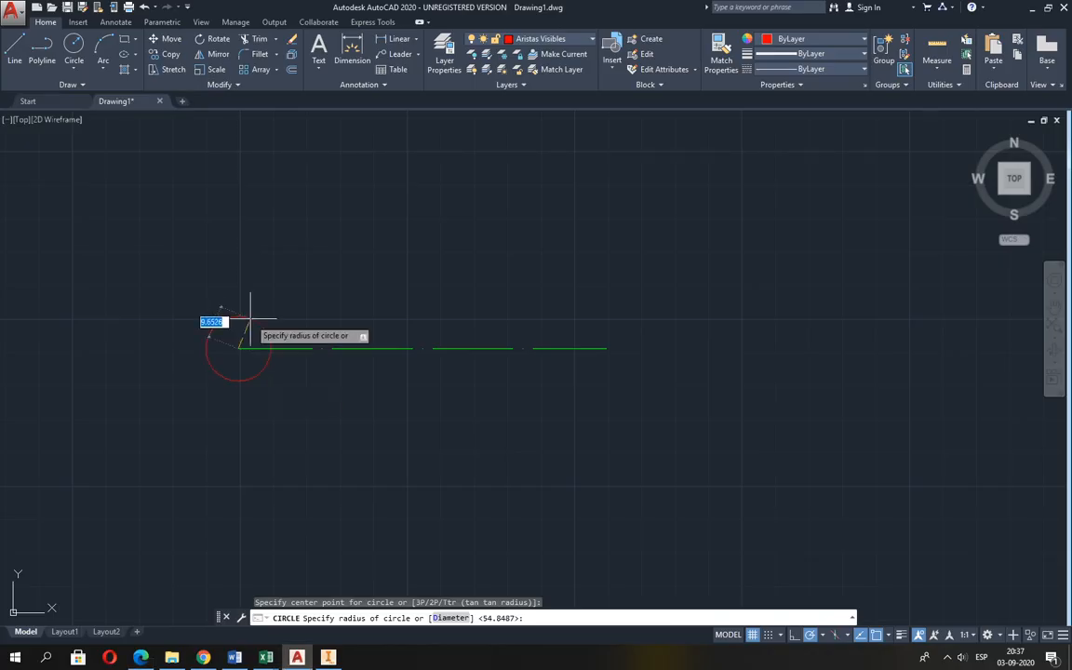
{"action": "type", "text": "8"}
{"action": "key", "text": "Return"}
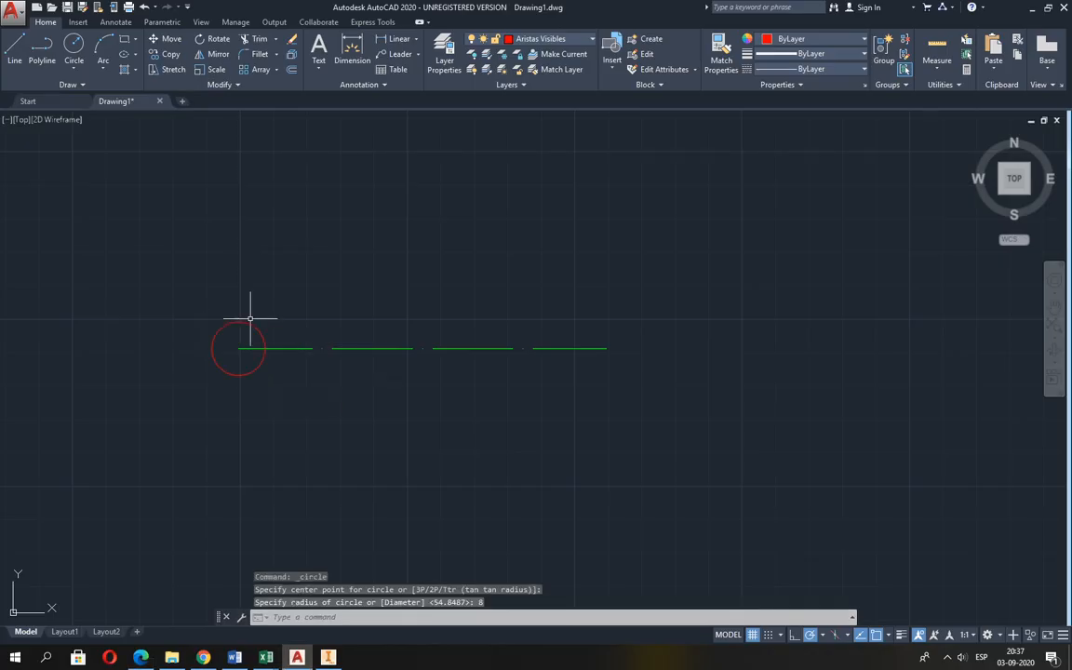
Draw a matching circle of radius 8 centred on the centre line's right end.
{"action": "key", "text": "Return"}
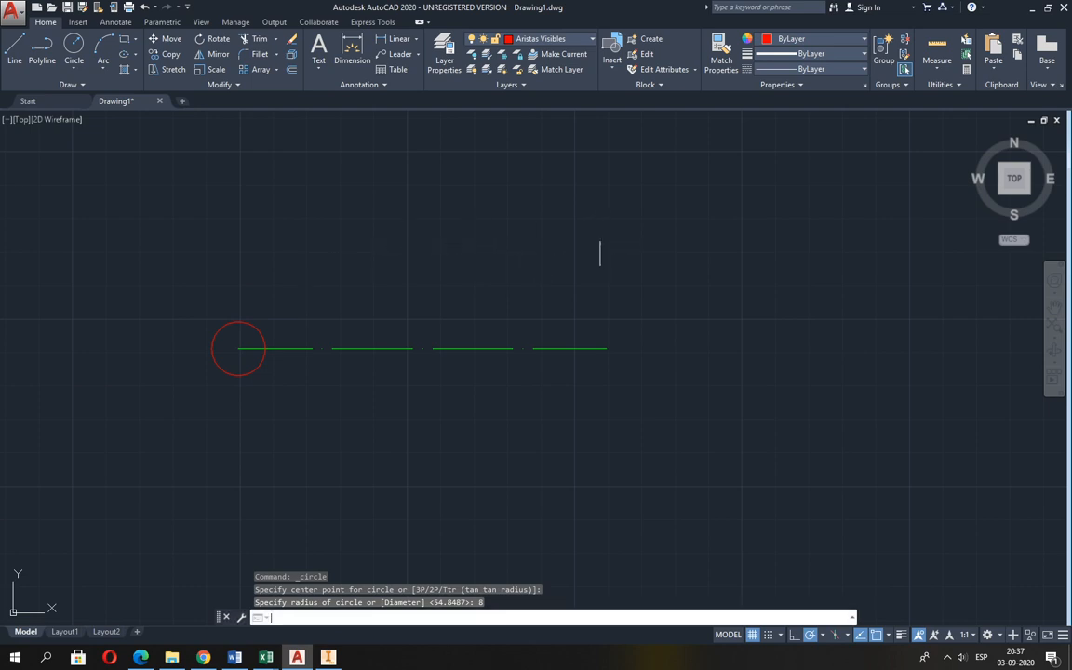
{"action": "key", "text": "Return"}
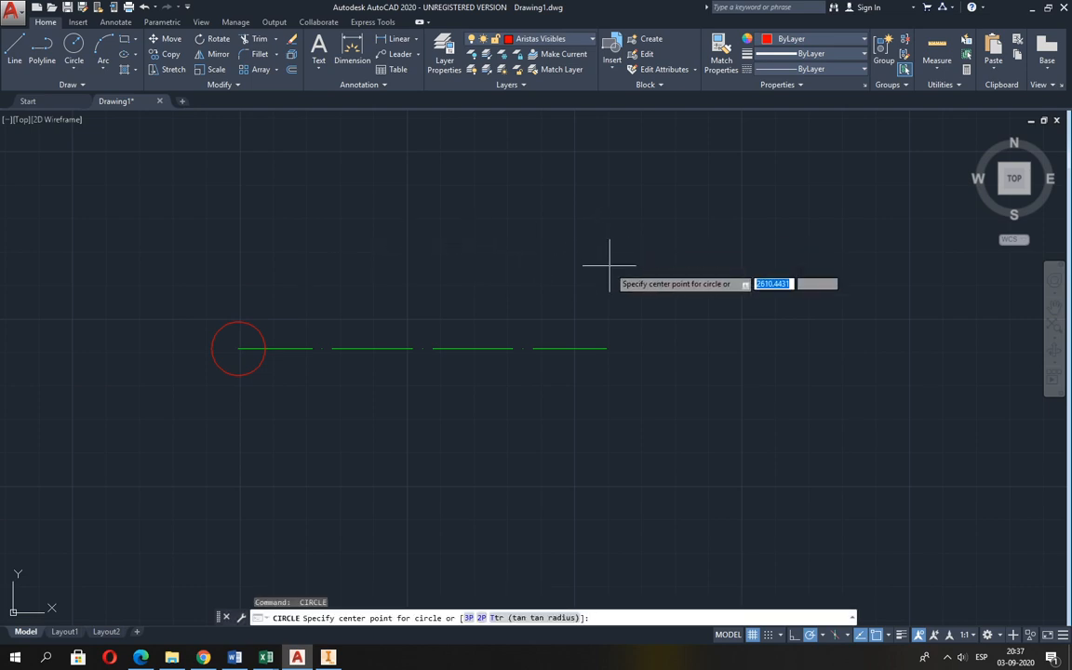
{"action": "left_click", "coordinate": [609, 349]}
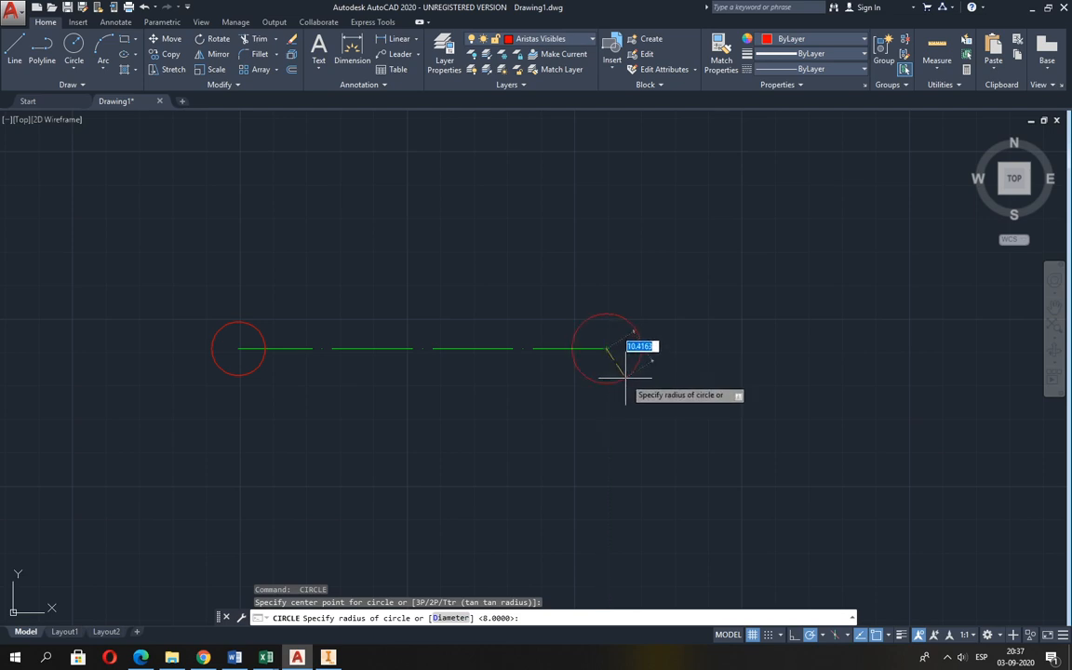
{"action": "key", "text": "Return"}
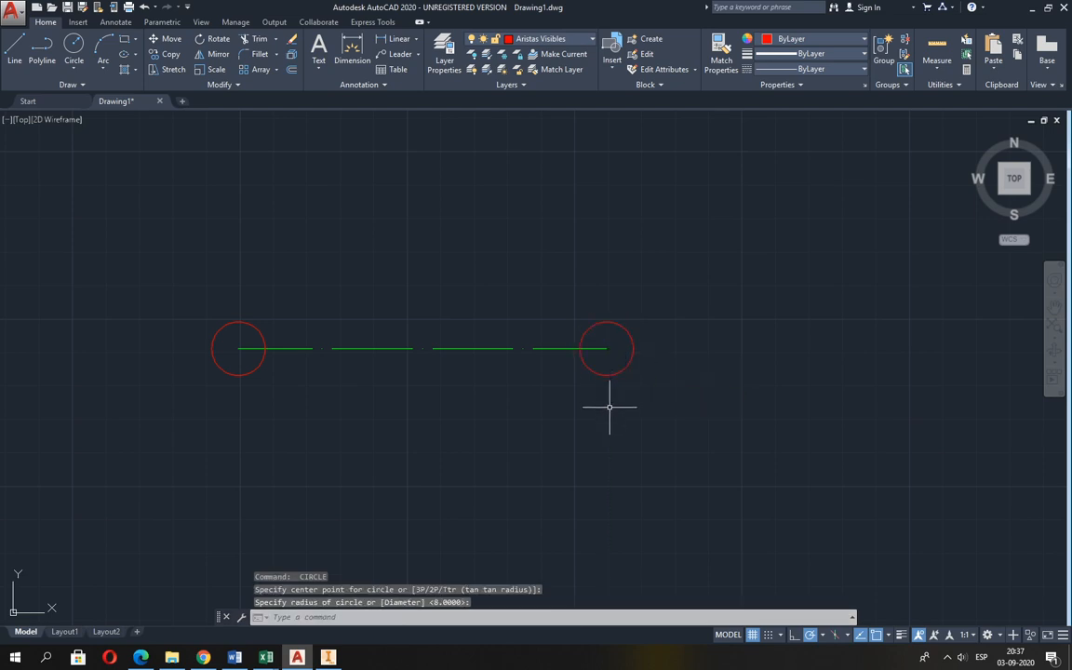
Draw a circle of radius 20 concentric with the small circle at the centre line's right end.
{"action": "key", "text": "Return"}
{"action": "left_click", "coordinate": [611, 351]}
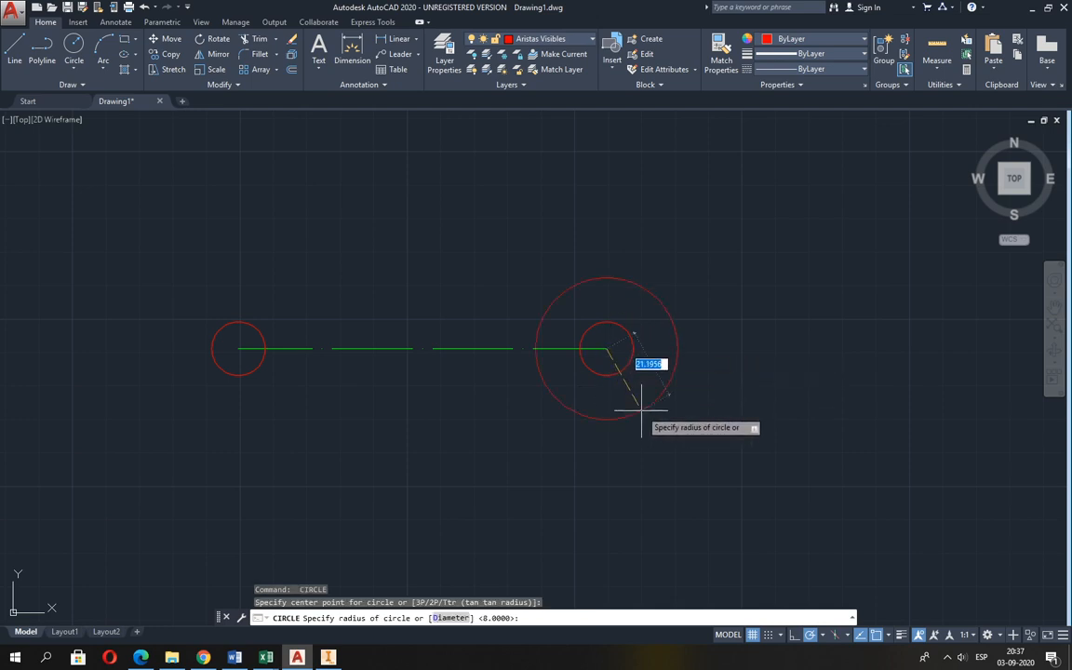
{"action": "type", "text": "20"}
{"action": "key", "text": "Return"}
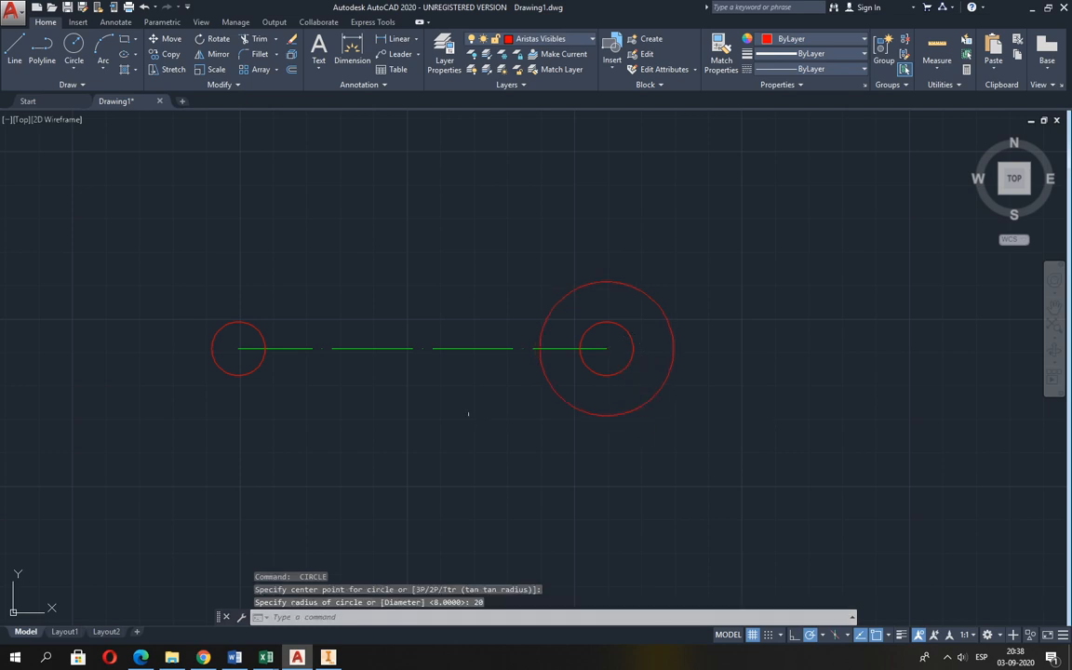
Draw a circle of radius 20 concentric with the small circle at the centre line's left end.
{"action": "key", "text": "Return"}
{"action": "left_click", "coordinate": [238, 350]}
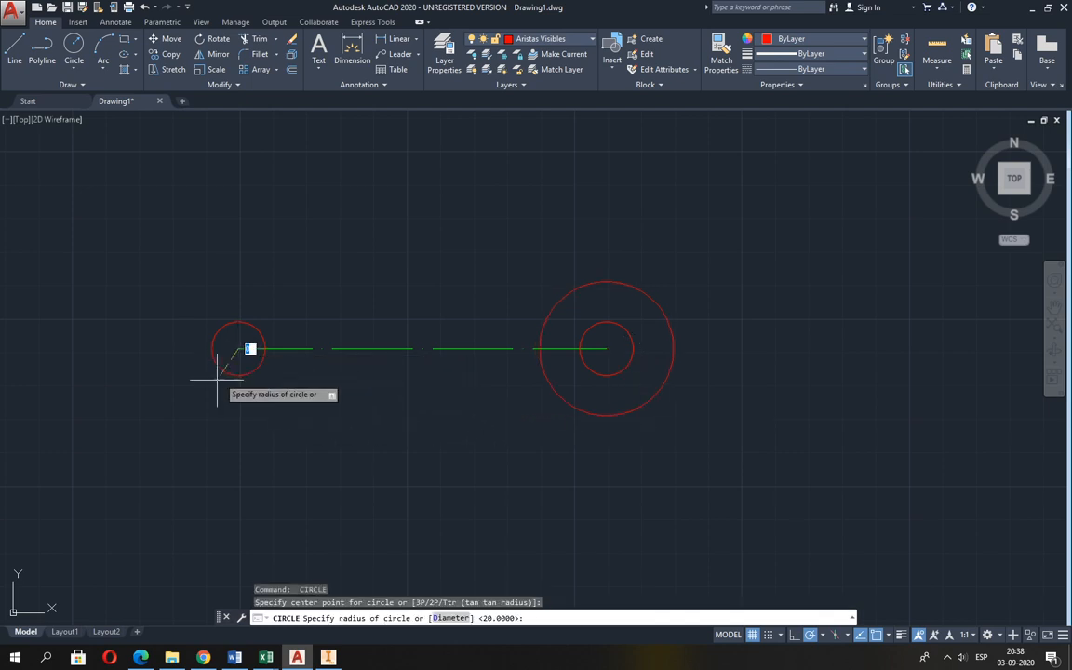
{"action": "left_click", "coordinate": [203, 407]}
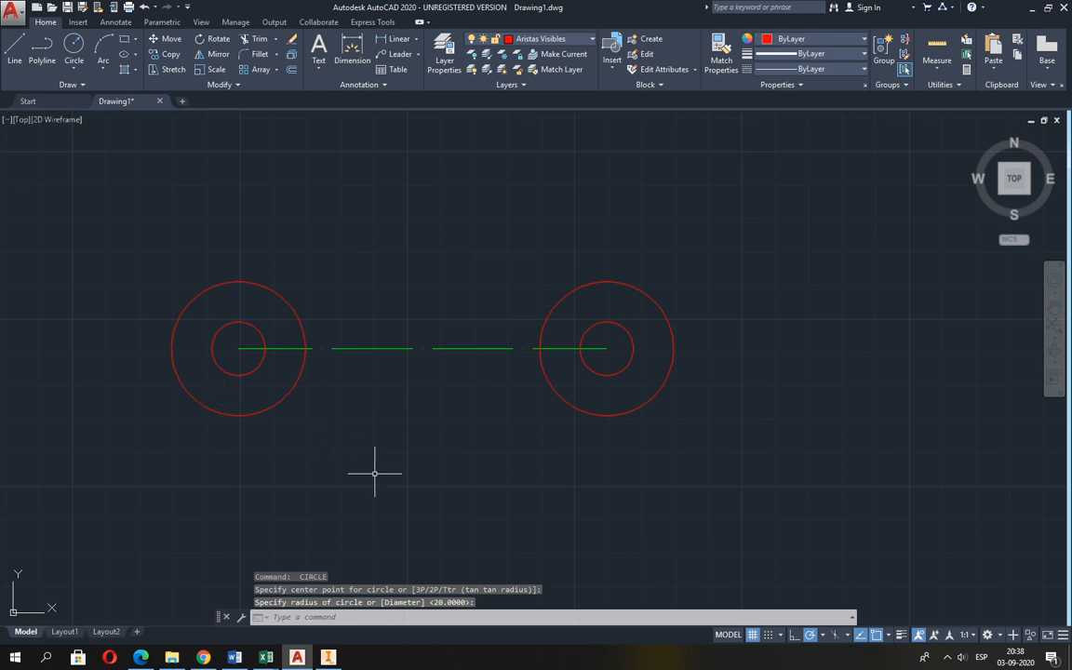
Switch object snap off, start a circle without it, and switch object snap back on.
{"action": "key", "text": "Return"}
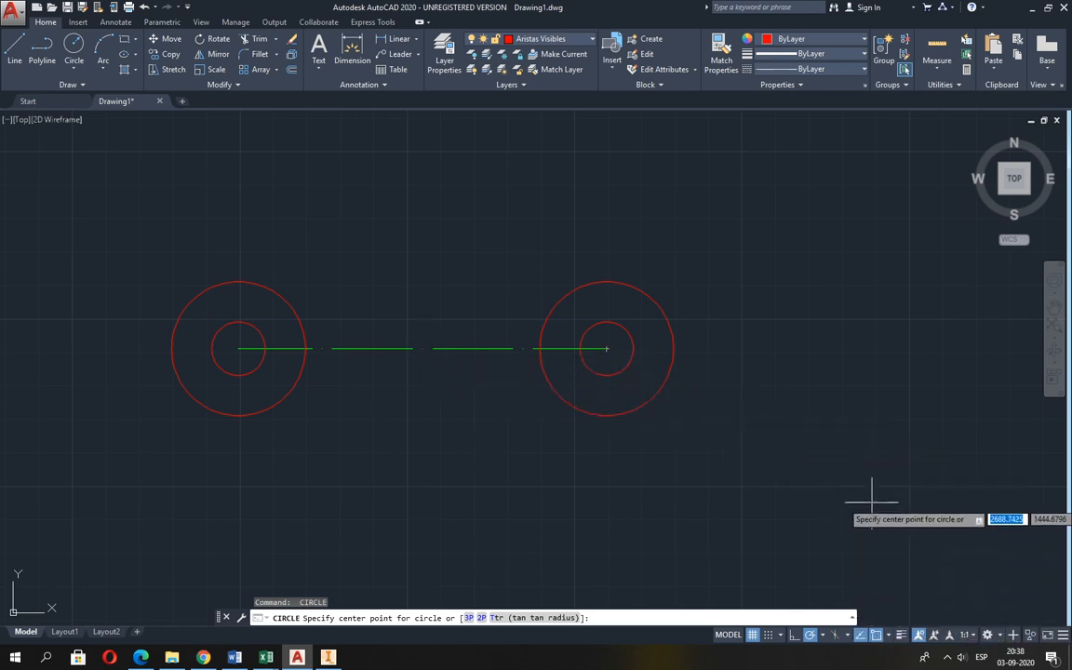
{"action": "key", "text": "Escape"}
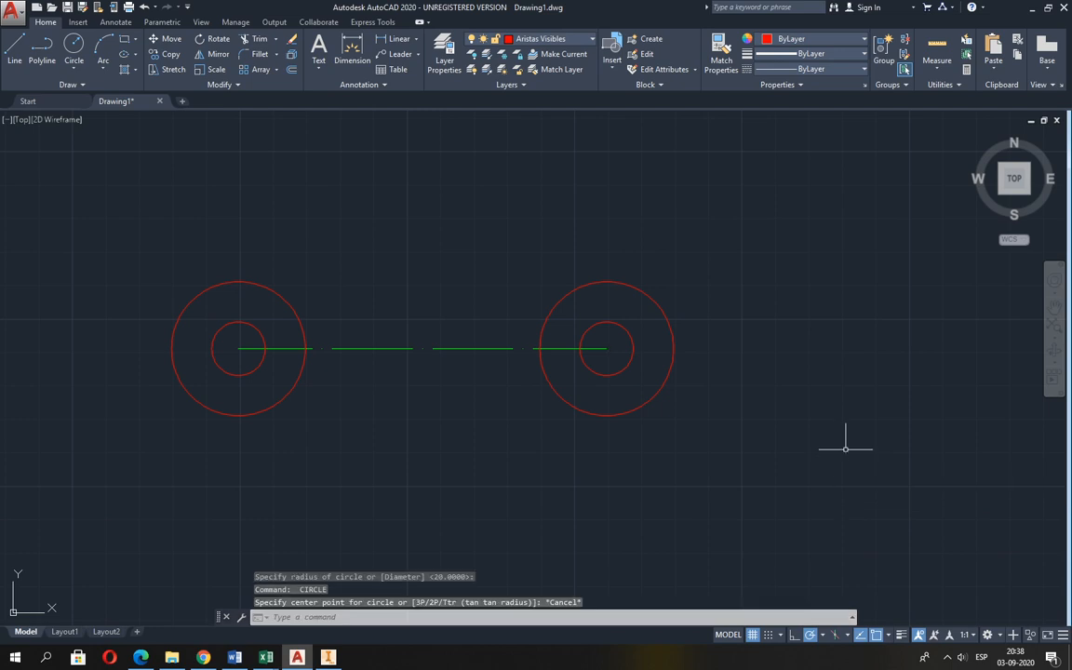
{"action": "left_click", "coordinate": [876, 636]}
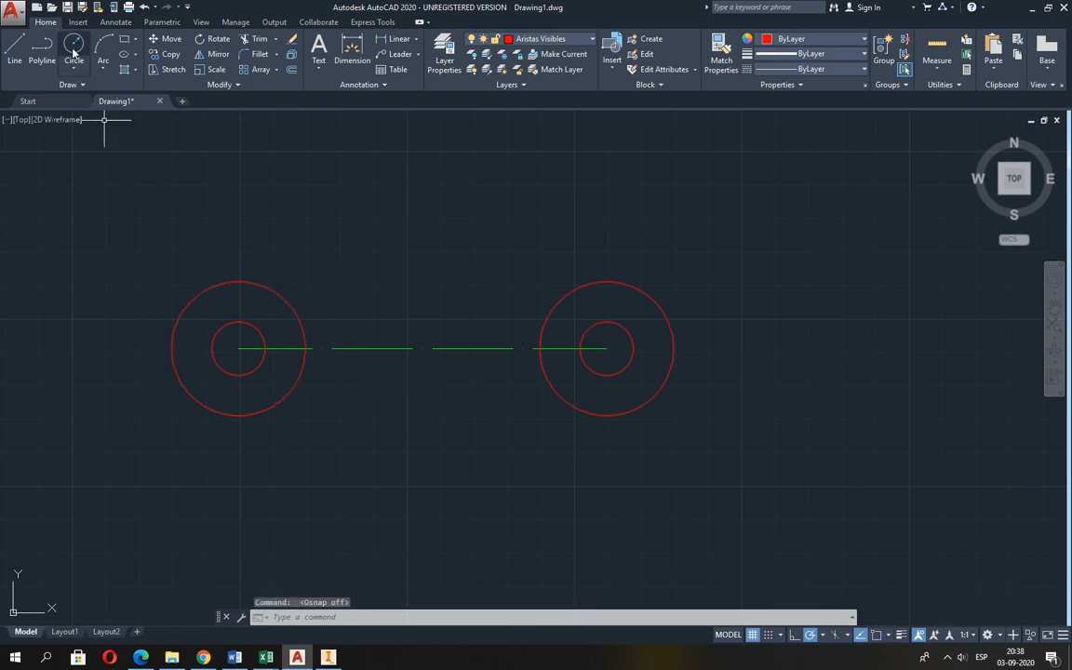
{"action": "left_click", "coordinate": [74, 48]}
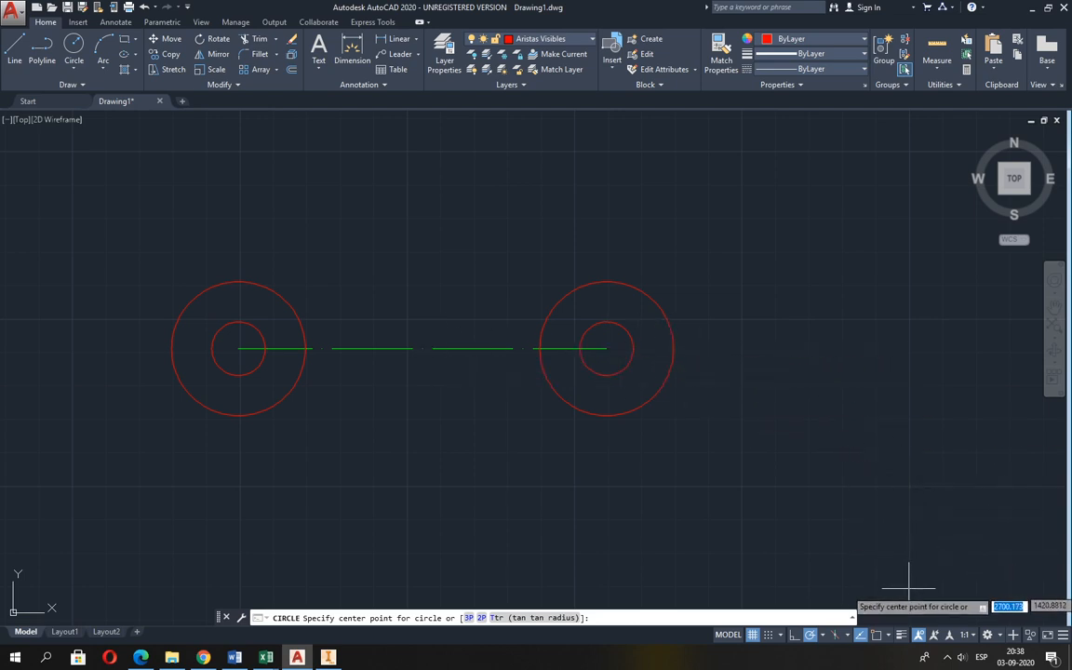
{"action": "left_click", "coordinate": [876, 635]}
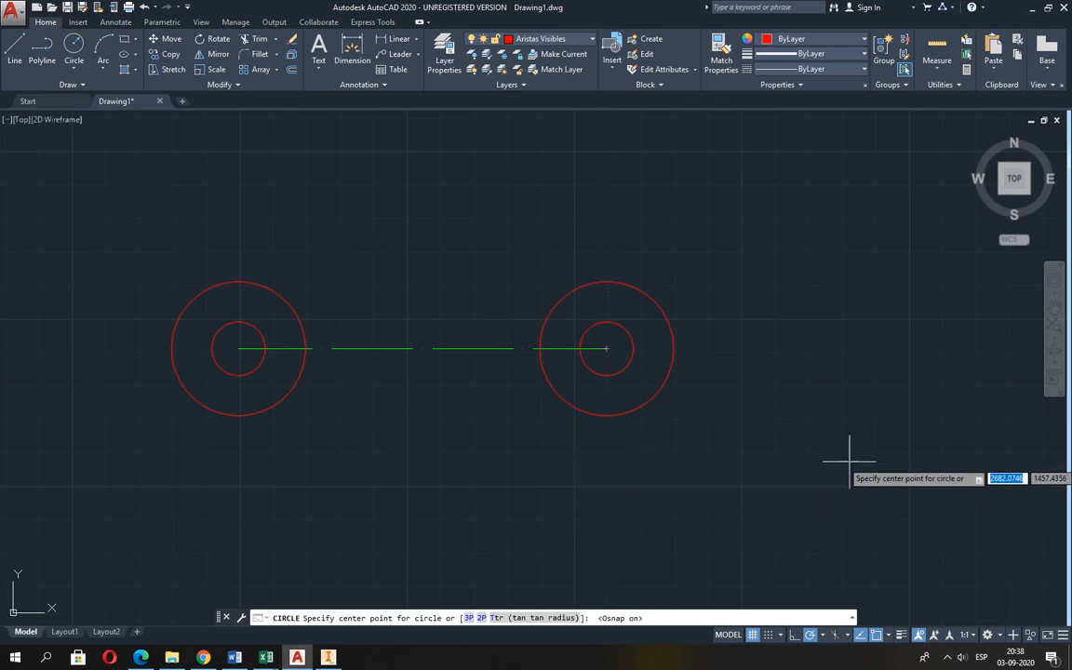
Inspect the active object snap modes in the object snap settings, then cancel the settings and the pending circle.
{"action": "left_click", "coordinate": [888, 635]}
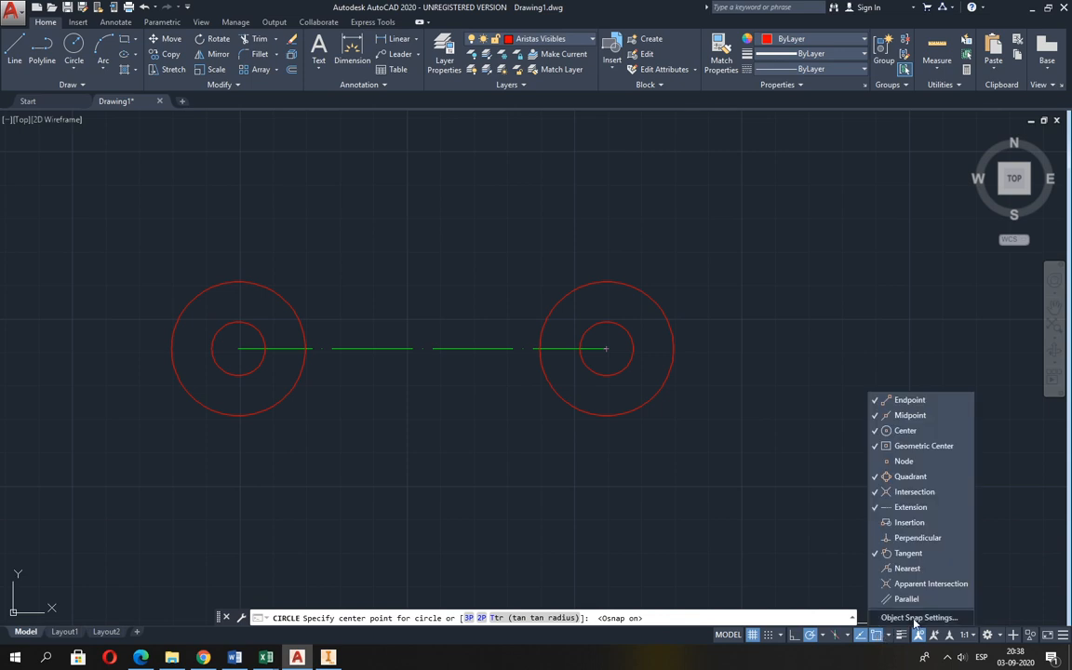
{"action": "left_click", "coordinate": [915, 619]}
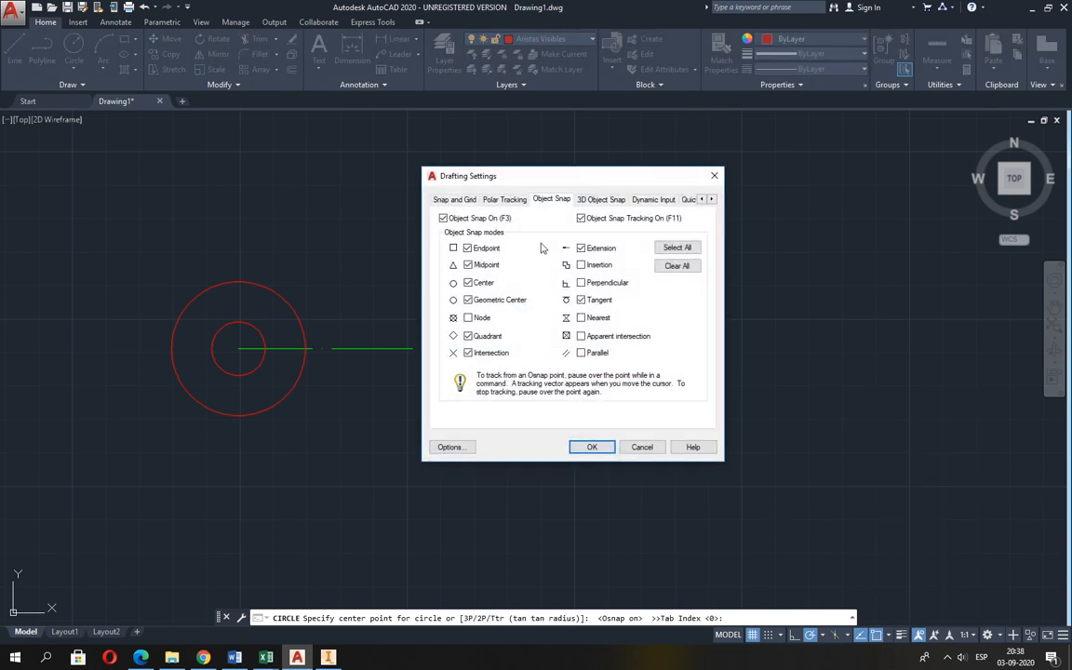
{"action": "left_click", "coordinate": [654, 445]}
{"action": "key", "text": "Escape"}
{"action": "key", "text": "Escape"}
{"action": "key", "text": "Escape"}
{"action": "key", "text": "Escape"}
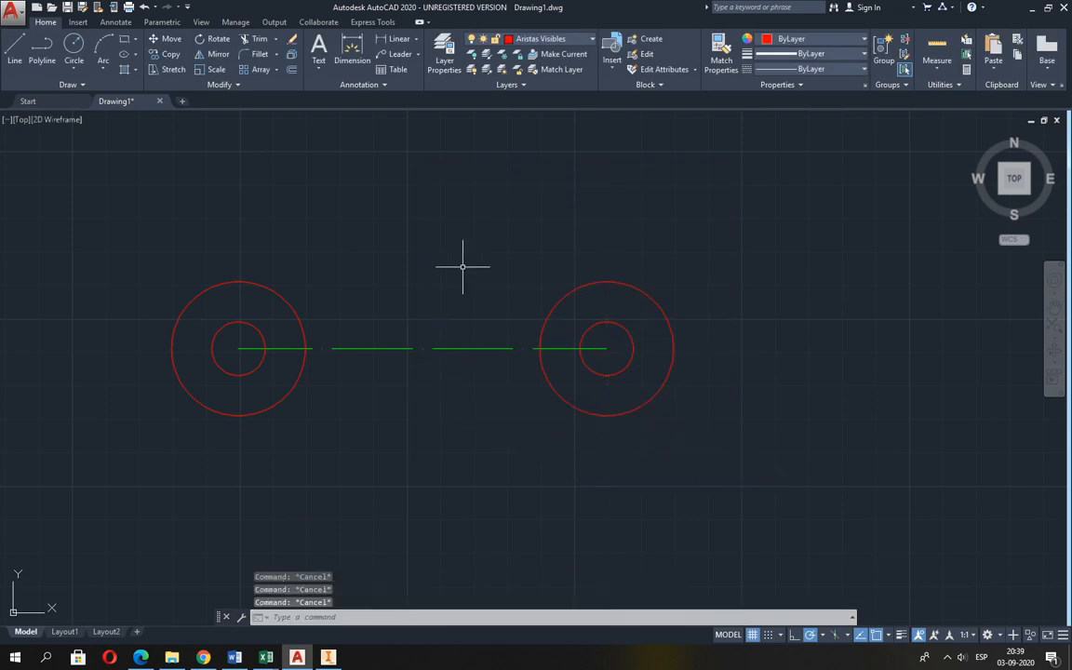
Reopen the object snap settings from the drawing area and again with the OS command to review the snap modes.
{"action": "right_click", "coordinate": [463, 267], "text": "shift"}
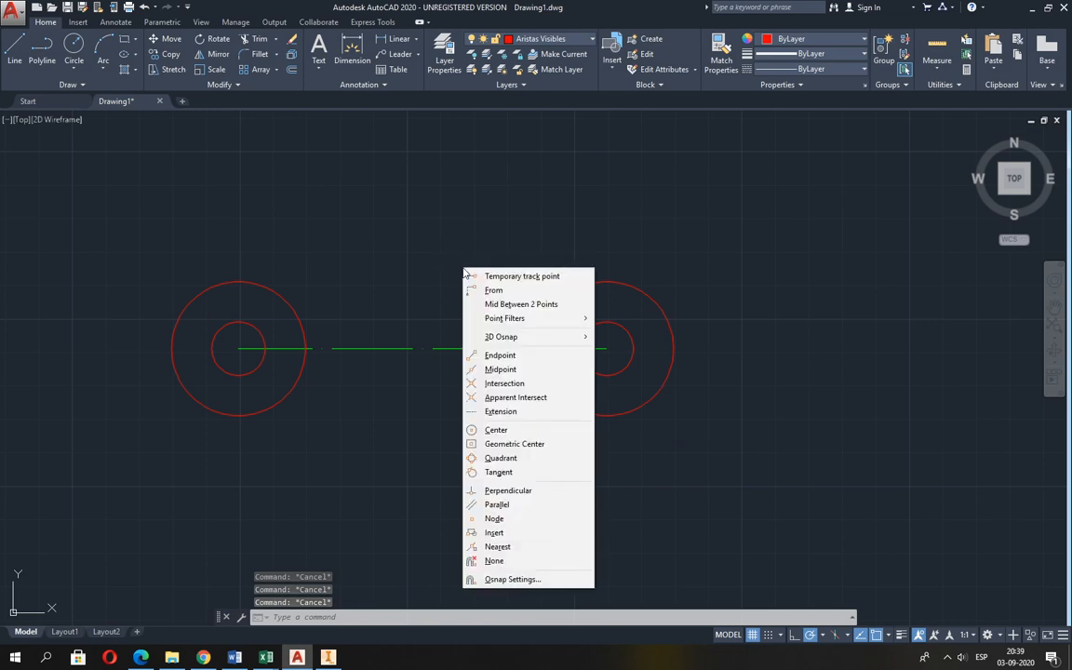
{"action": "left_click", "coordinate": [508, 580]}
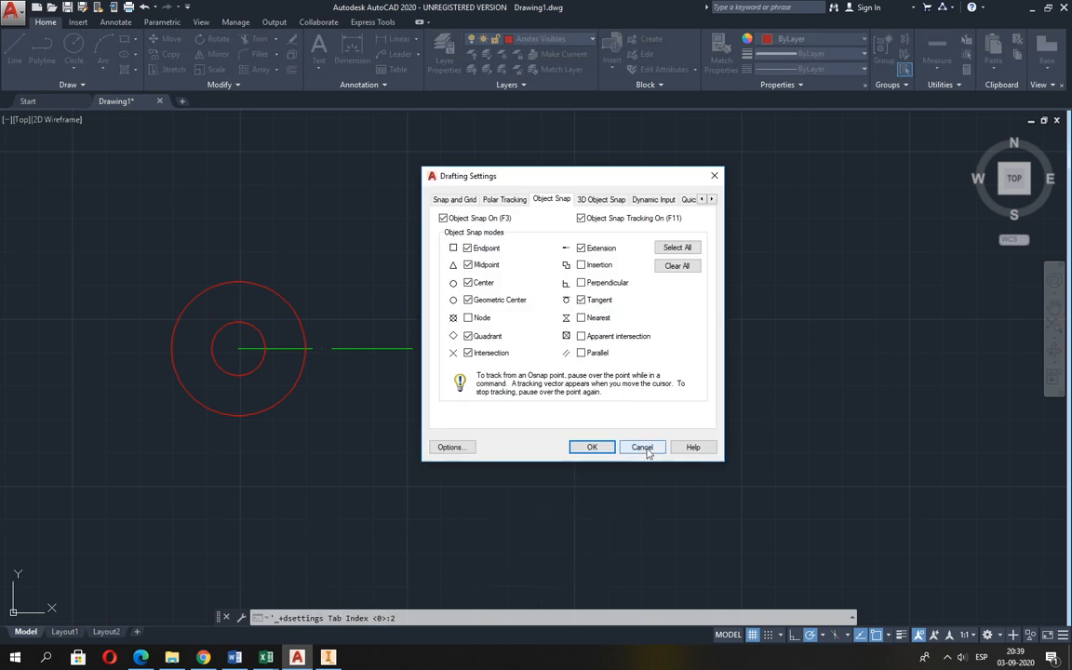
{"action": "left_click", "coordinate": [644, 447]}
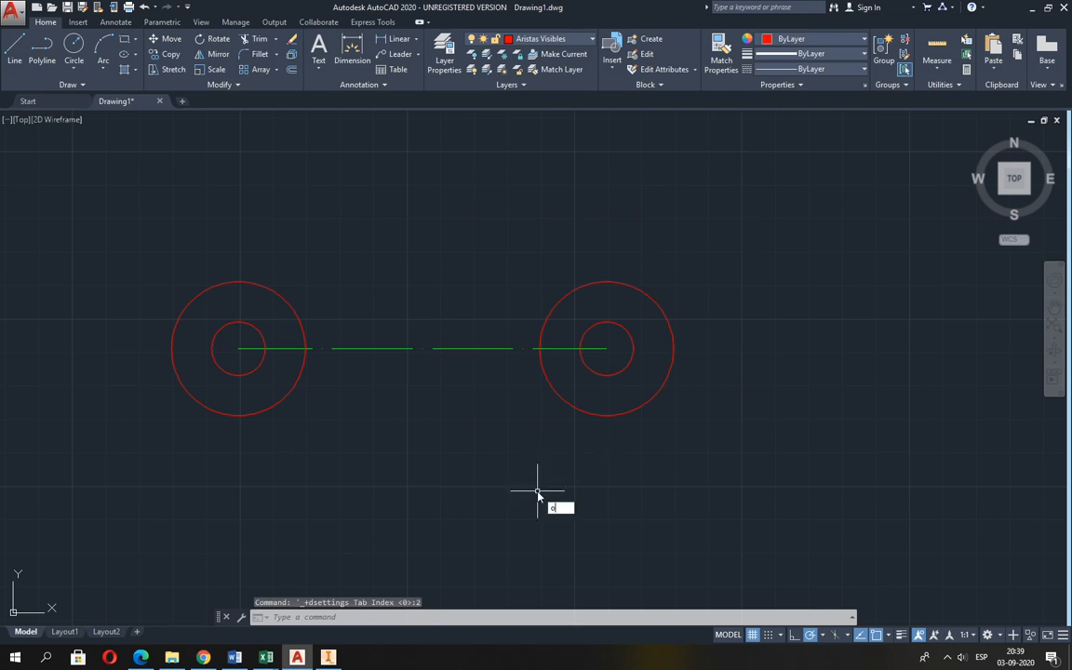
{"action": "type", "text": "os"}
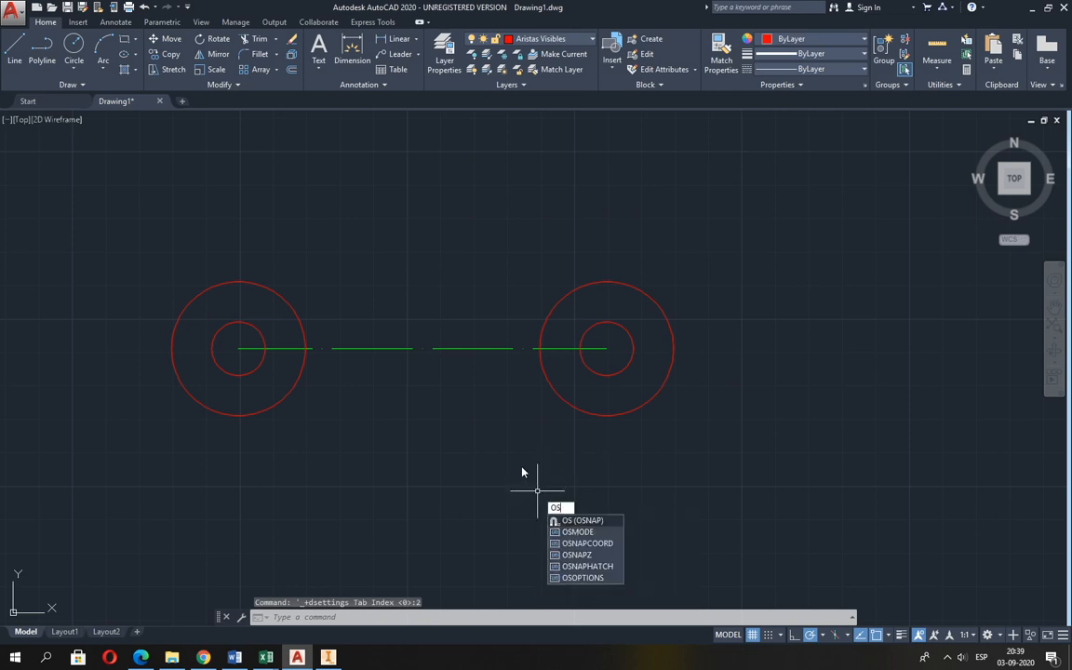
{"action": "key", "text": "Return"}
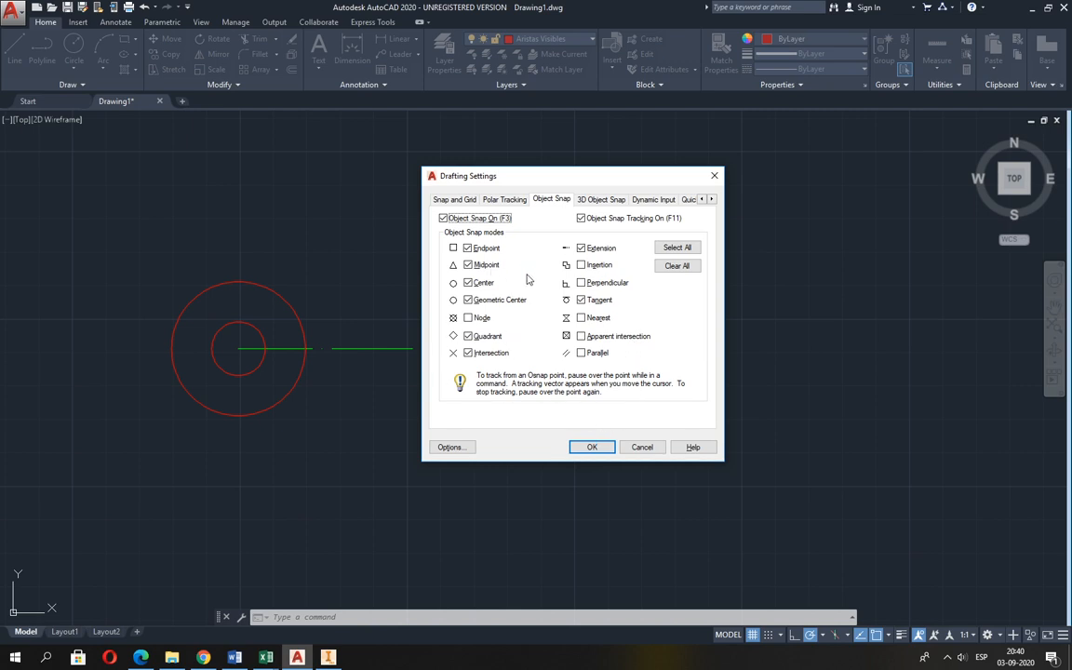
{"action": "left_click", "coordinate": [592, 448]}
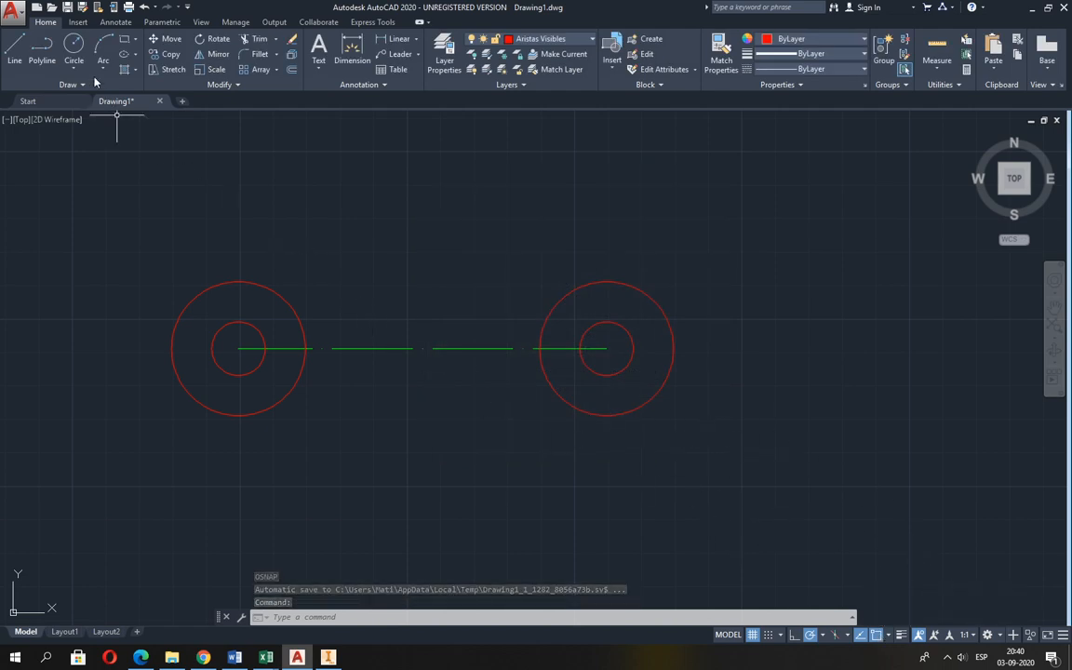
Draw a circle of radius 35, as given in the PDF, centred on the midpoint of the centre line.
{"action": "left_click", "coordinate": [74, 51]}
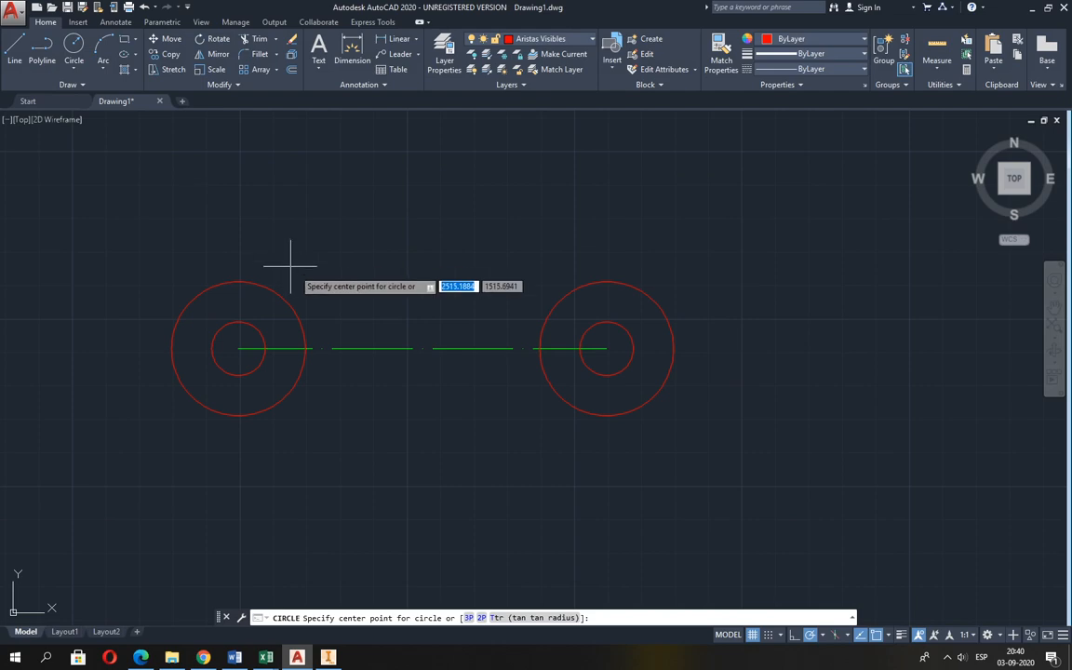
{"action": "left_click", "coordinate": [424, 350]}
{"action": "key", "text": "alt+Tab"}
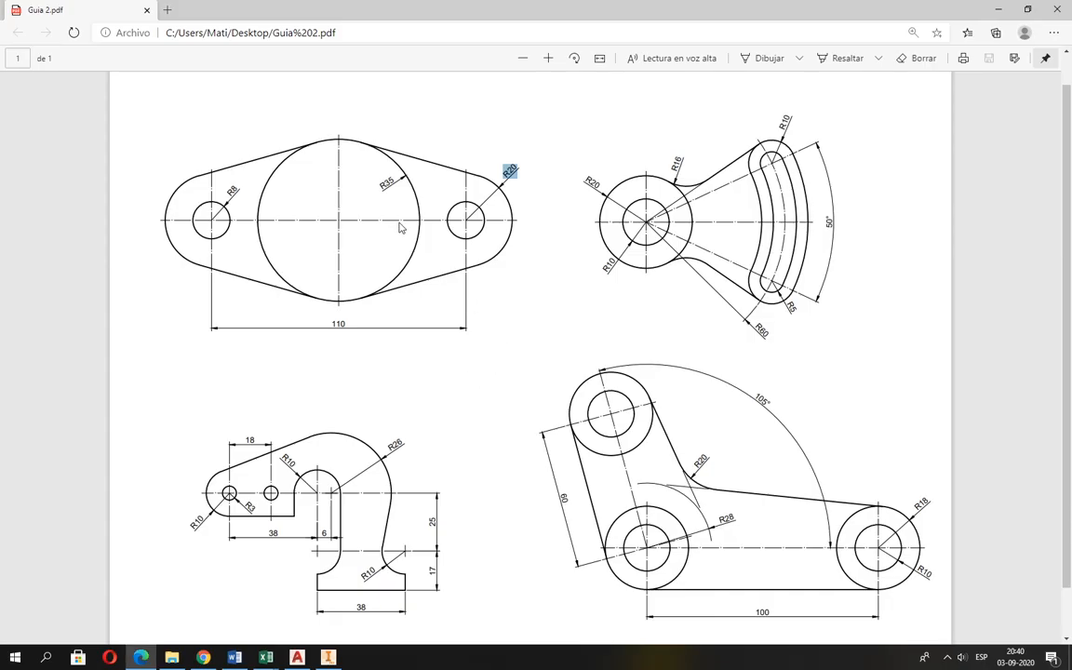
{"action": "key", "text": "alt+Tab"}
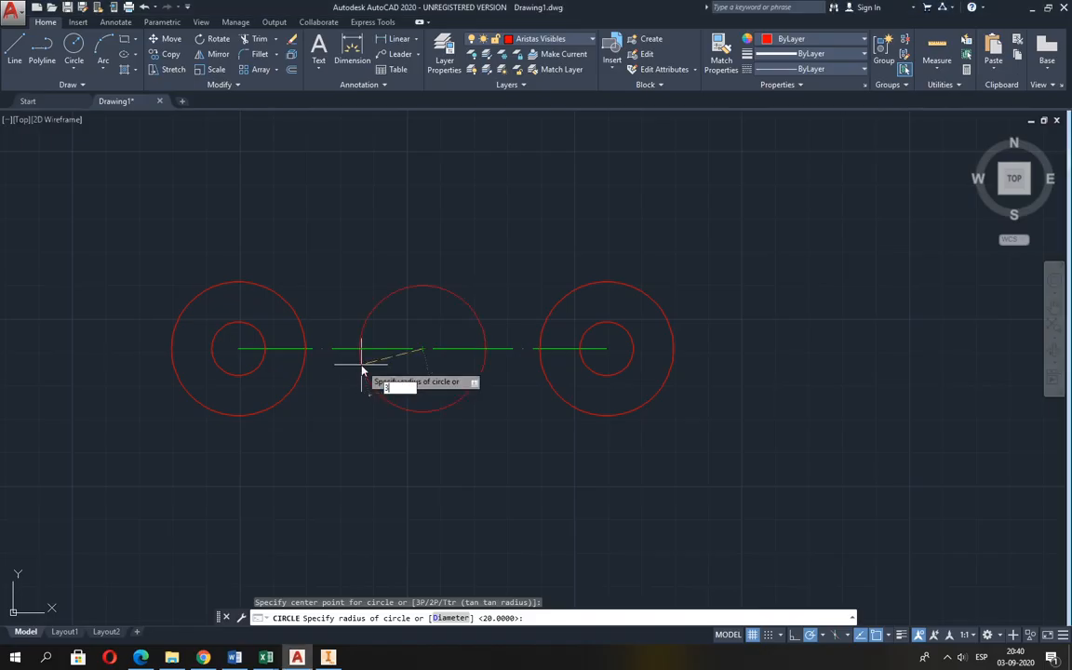
{"action": "type", "text": "35"}
{"action": "key", "text": "Return"}
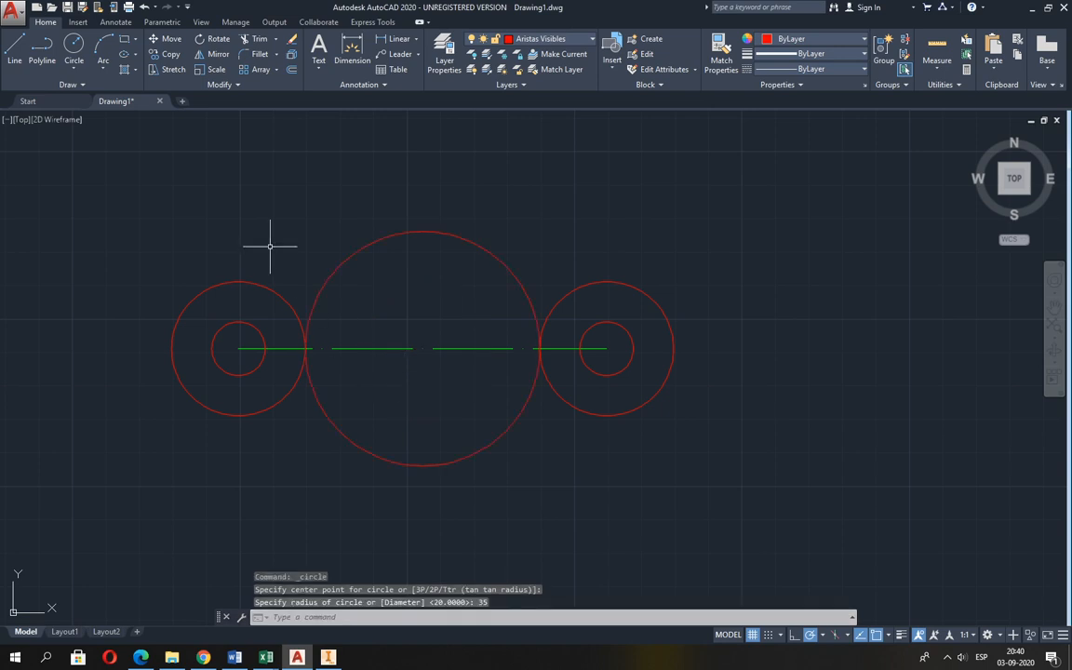
Draw a line tangent to the upper sides of the left radius 20 circle and the central radius 35 circle.
{"action": "left_click", "coordinate": [15, 48]}
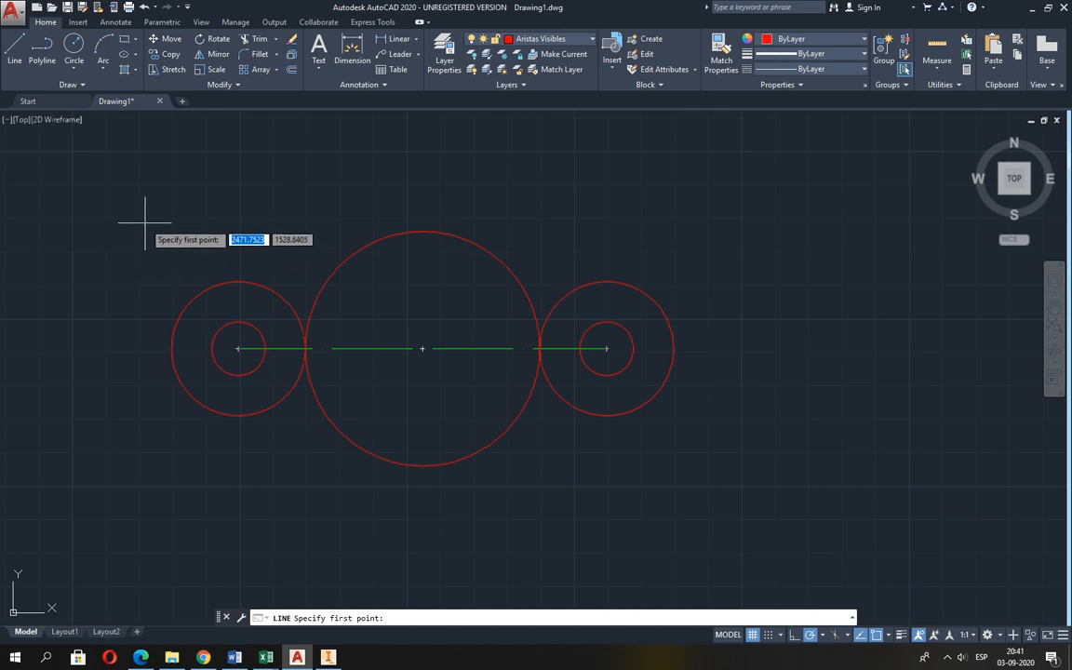
{"action": "right_click", "coordinate": [144, 223], "text": "shift"}
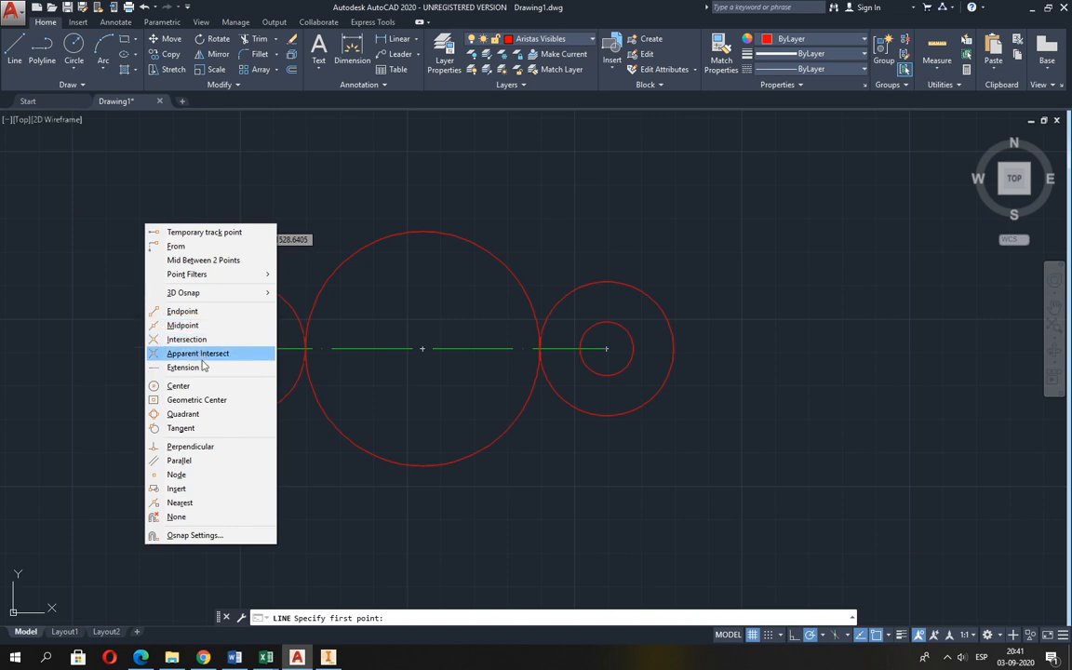
{"action": "left_click", "coordinate": [182, 429]}
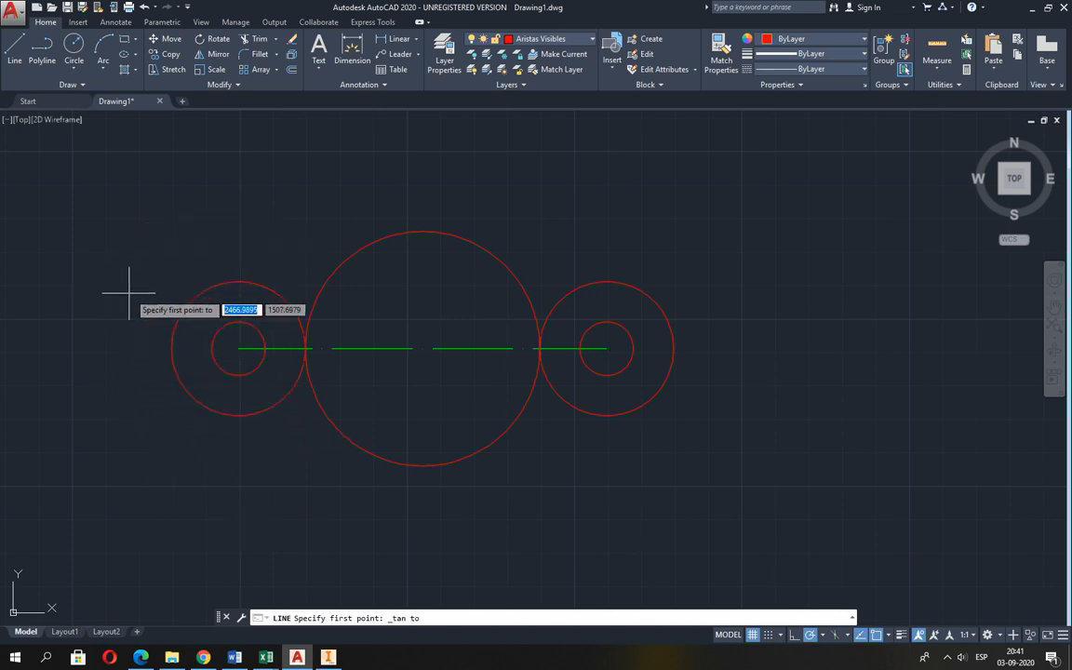
{"action": "left_click", "coordinate": [205, 289]}
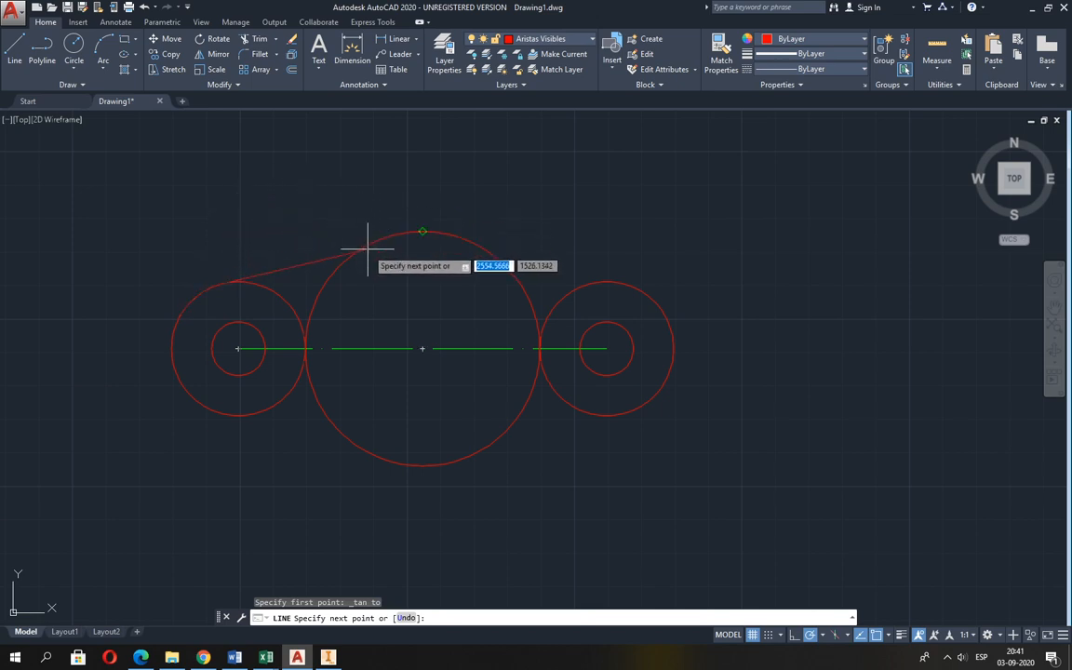
{"action": "right_click", "coordinate": [359, 173], "text": "shift"}
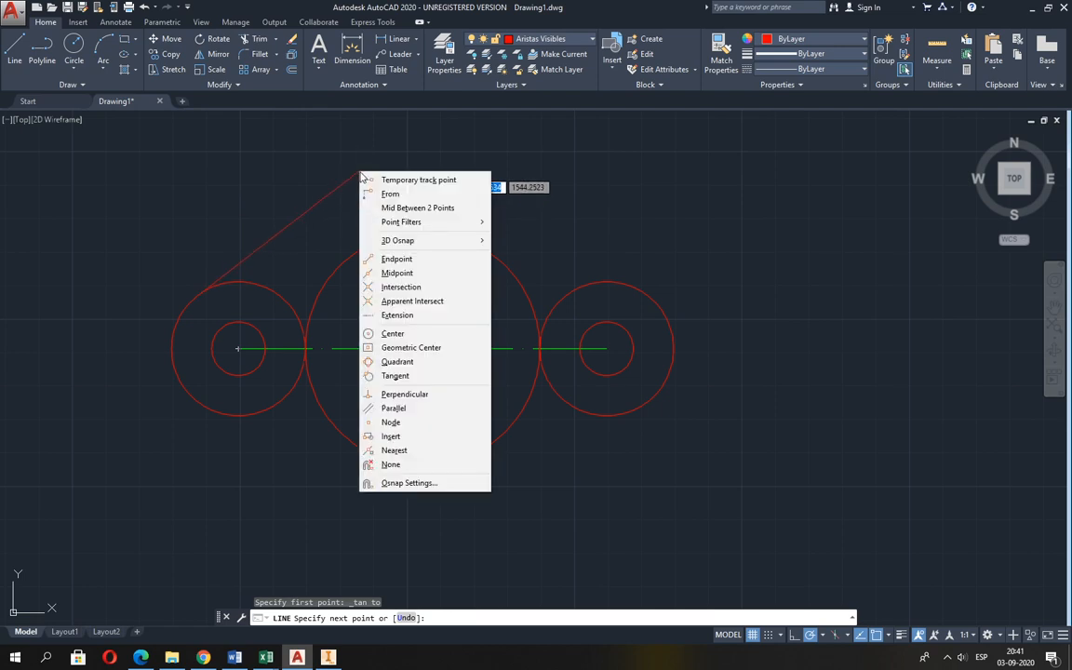
{"action": "left_click", "coordinate": [395, 375]}
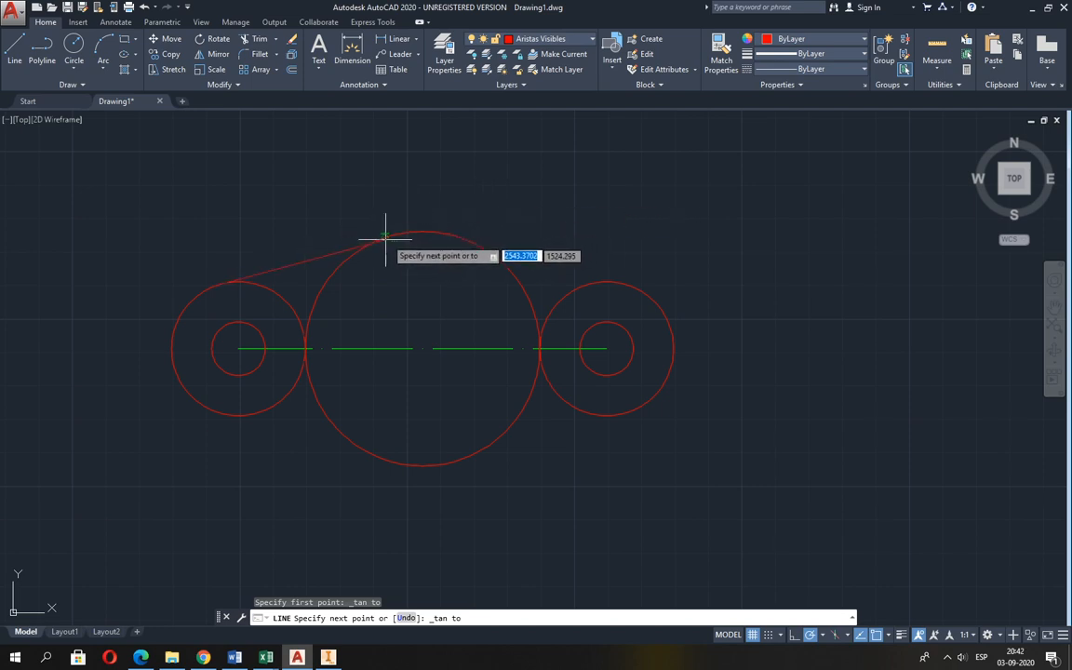
{"action": "left_click", "coordinate": [459, 238]}
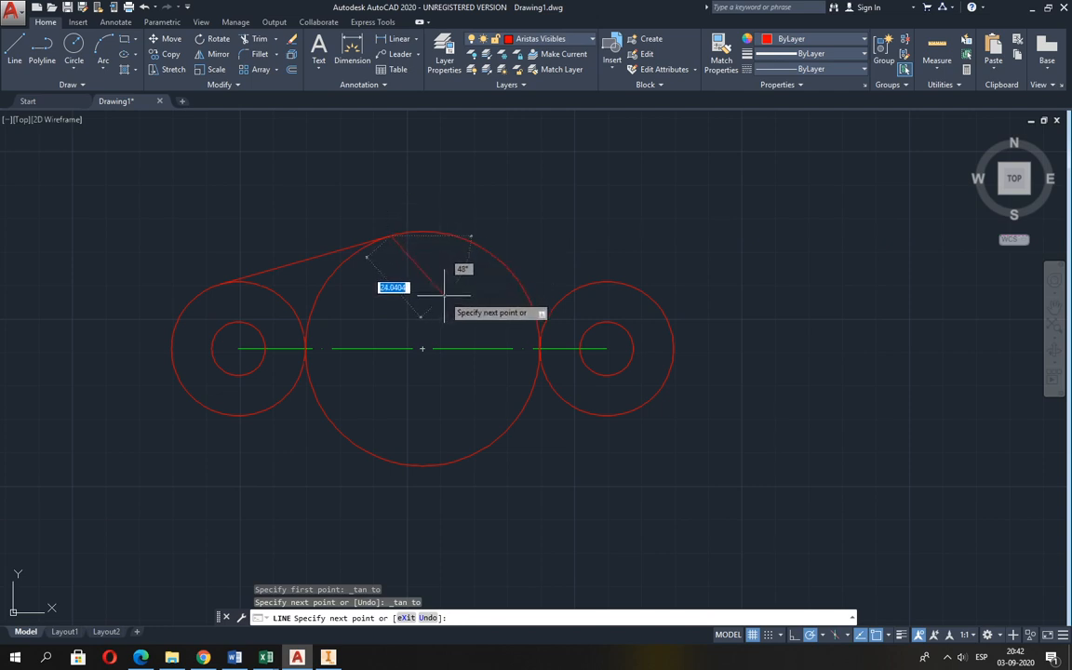
{"action": "key", "text": "Return"}
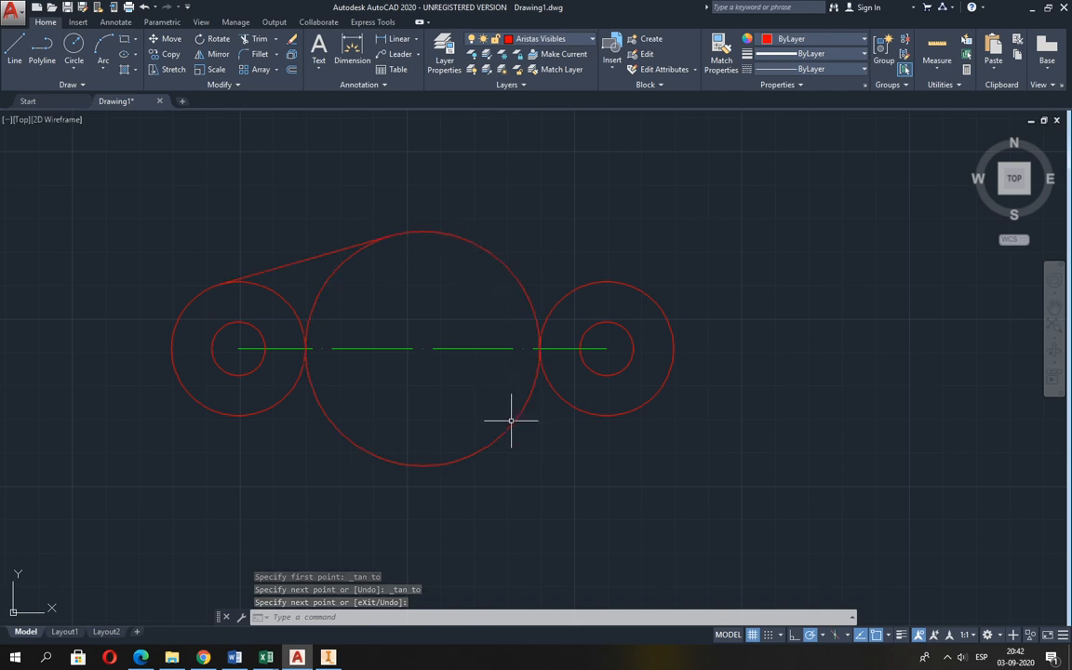
Draw a line tangent to the lower sides of the left radius 20 circle and the central radius 35 circle.
{"action": "left_click", "coordinate": [16, 47]}
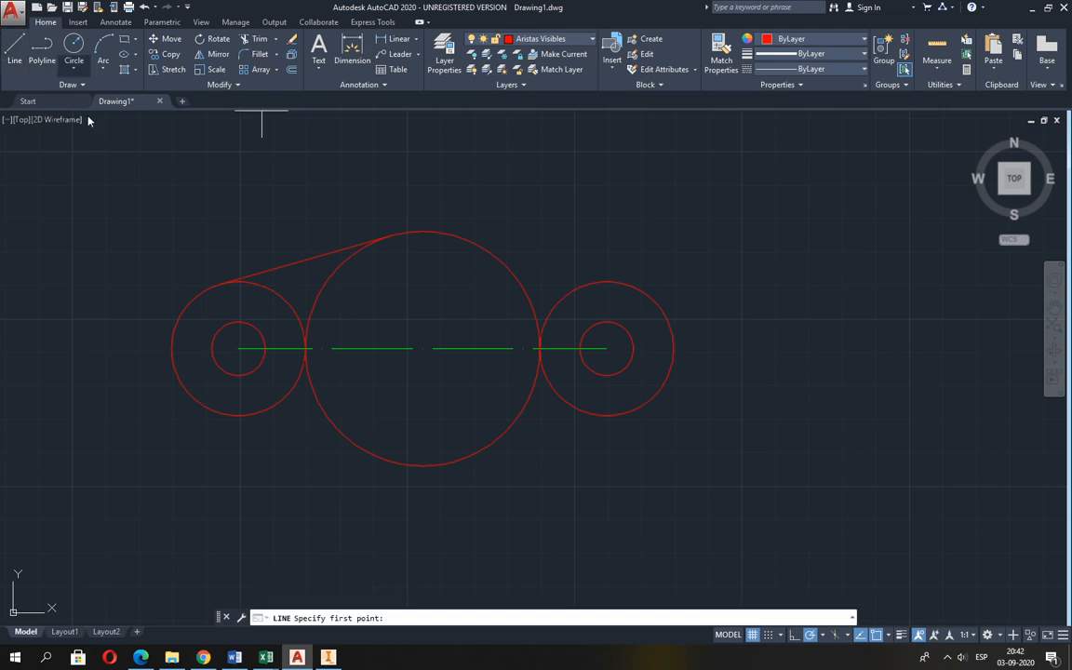
{"action": "right_click", "coordinate": [181, 197], "text": "shift"}
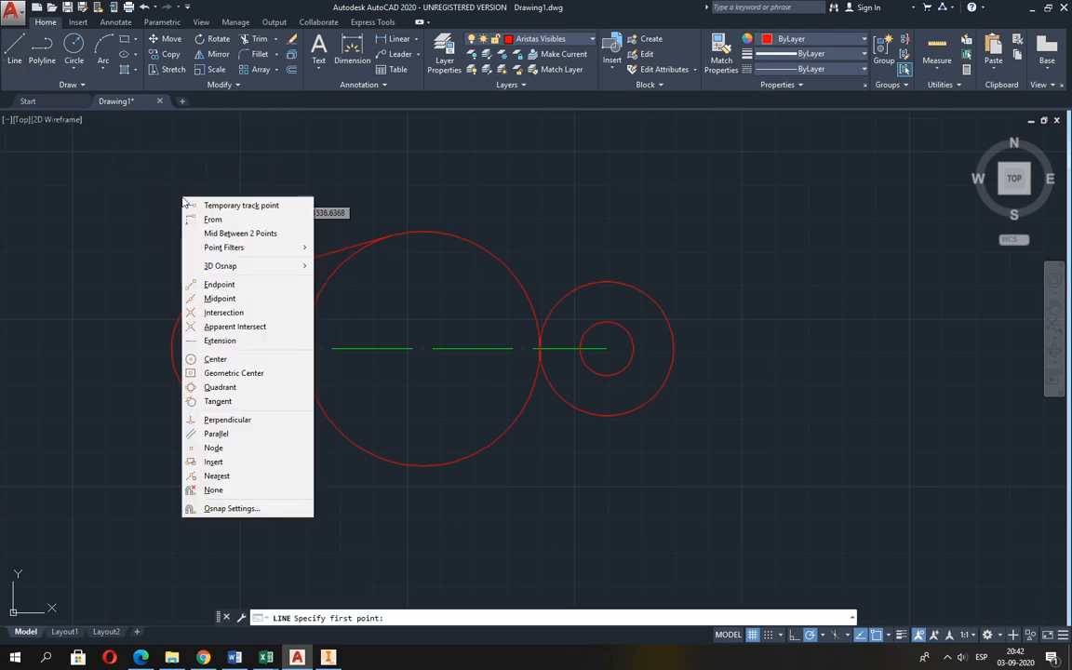
{"action": "left_click", "coordinate": [197, 401]}
{"action": "left_click", "coordinate": [185, 401]}
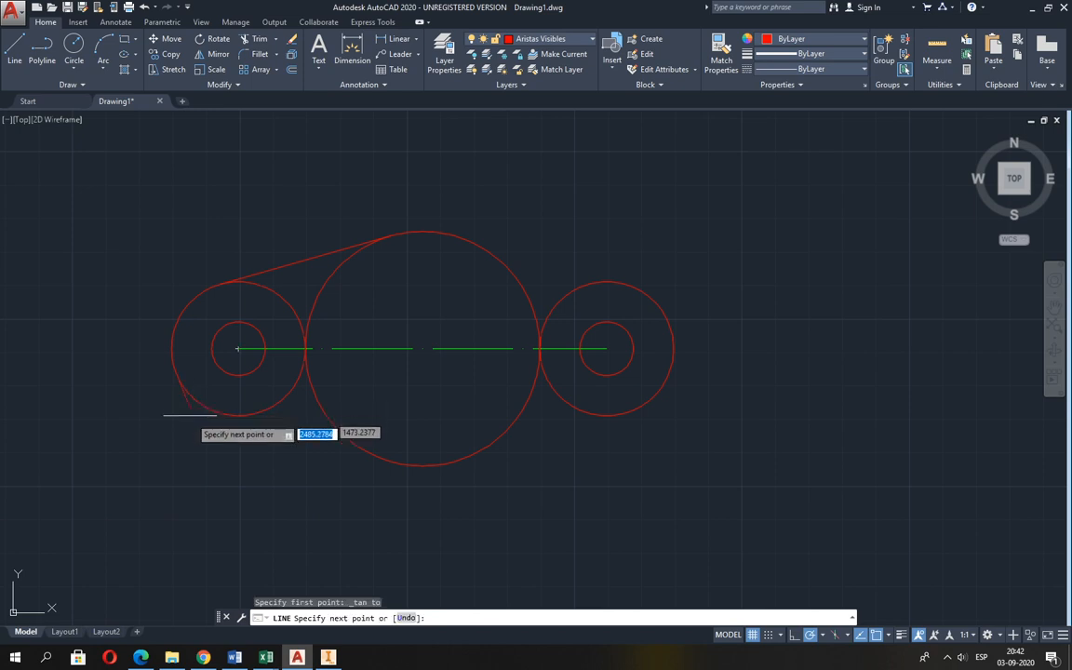
{"action": "right_click", "coordinate": [326, 492], "text": "shift"}
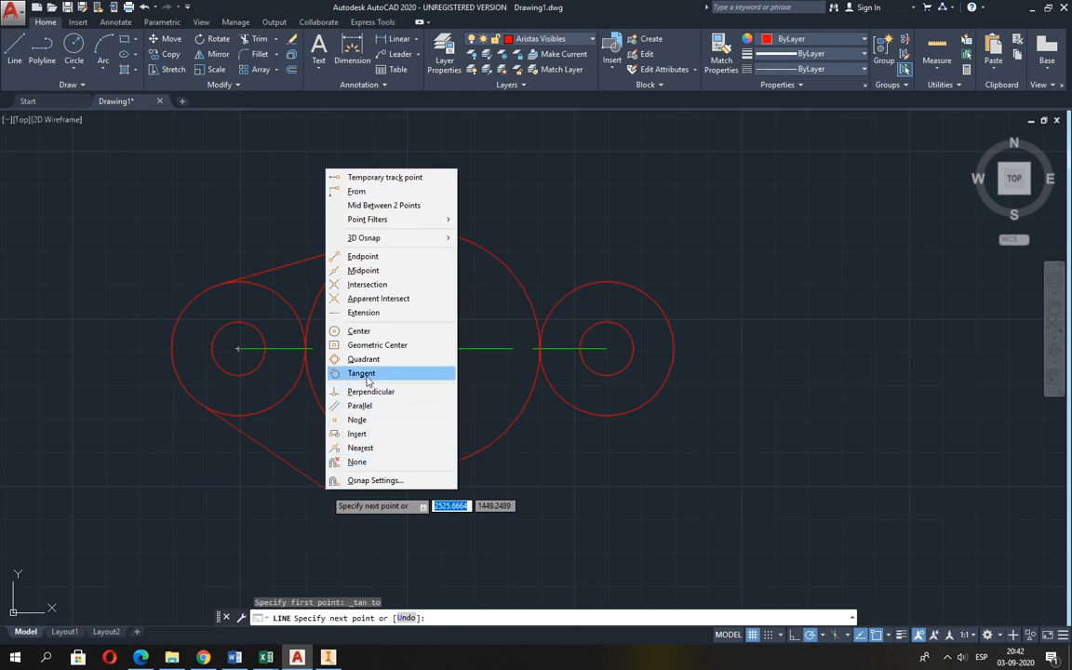
{"action": "left_click", "coordinate": [362, 373]}
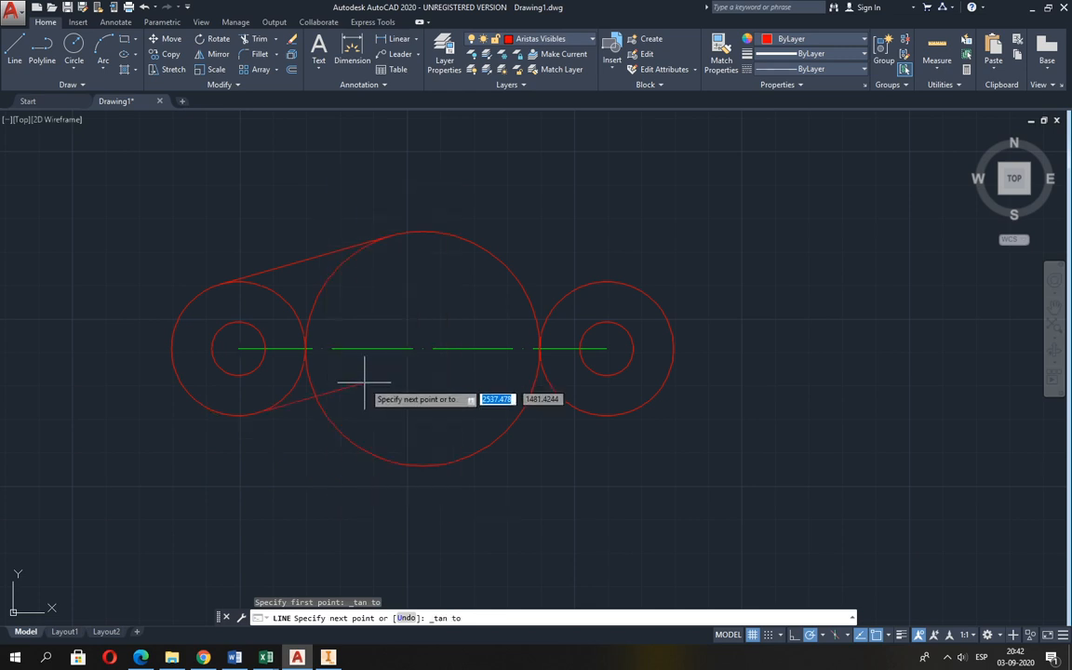
{"action": "left_click", "coordinate": [358, 446]}
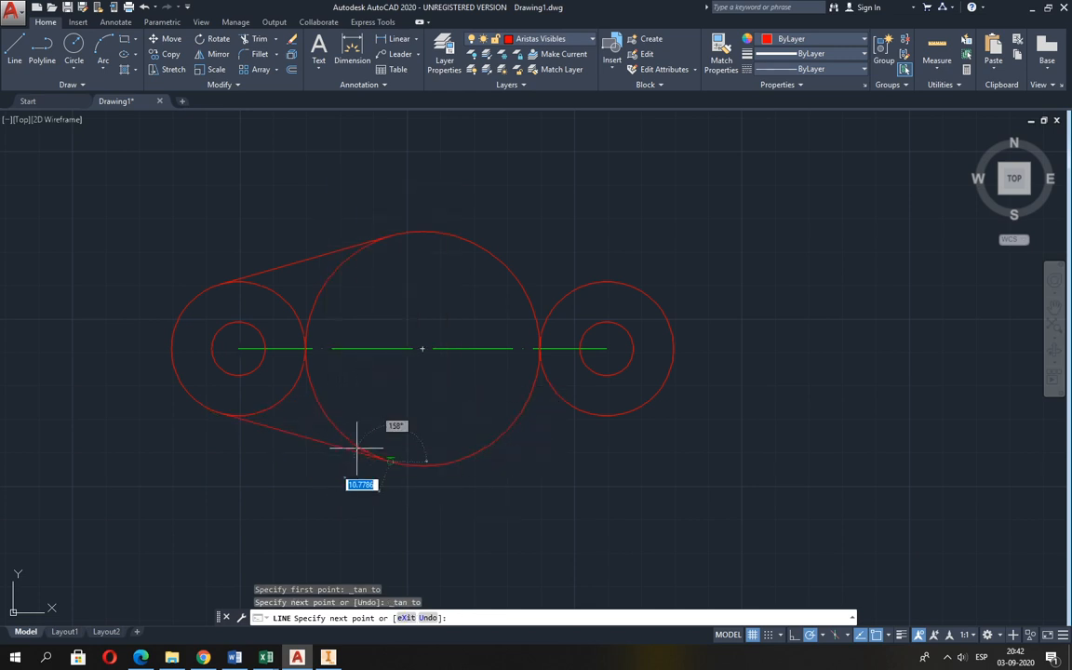
{"action": "key", "text": "Return"}
{"action": "key", "text": "Return"}
Draw a line tangent to the lower sides of the right radius 20 circle and the central radius 35 circle.
{"action": "right_click", "coordinate": [582, 470], "text": "shift"}
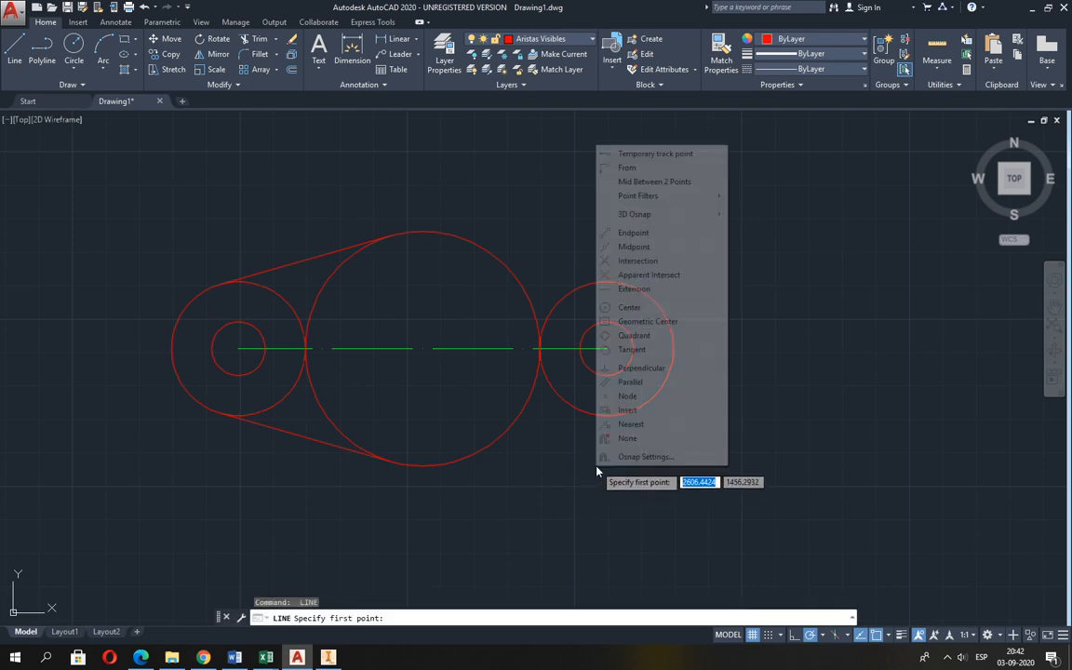
{"action": "left_click", "coordinate": [632, 349]}
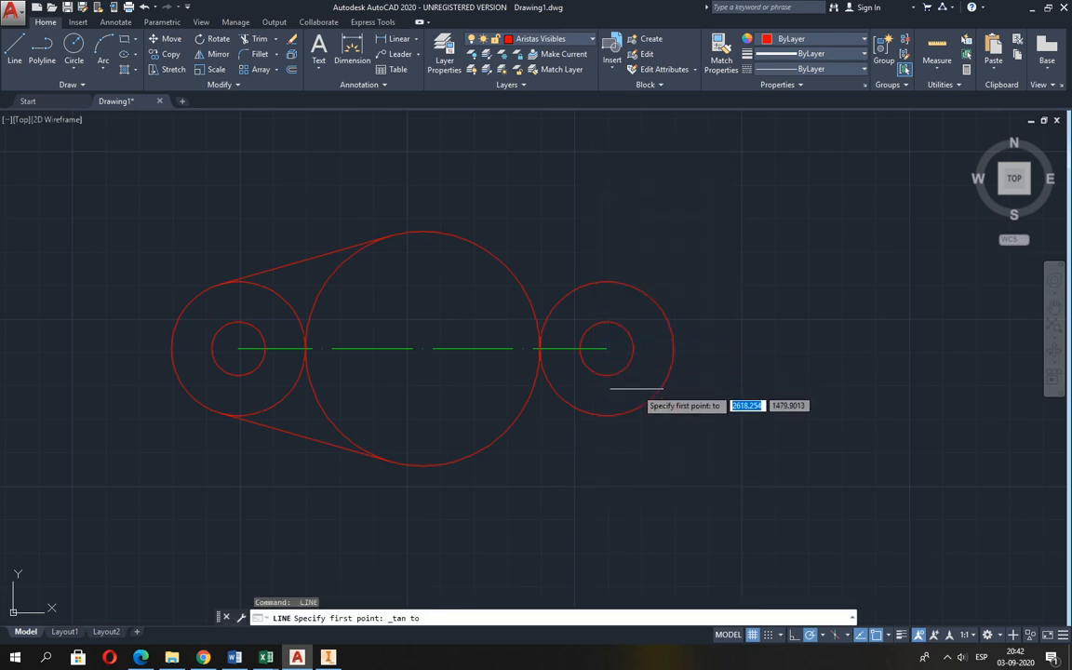
{"action": "left_click", "coordinate": [626, 383]}
{"action": "right_click", "coordinate": [558, 458], "text": "shift"}
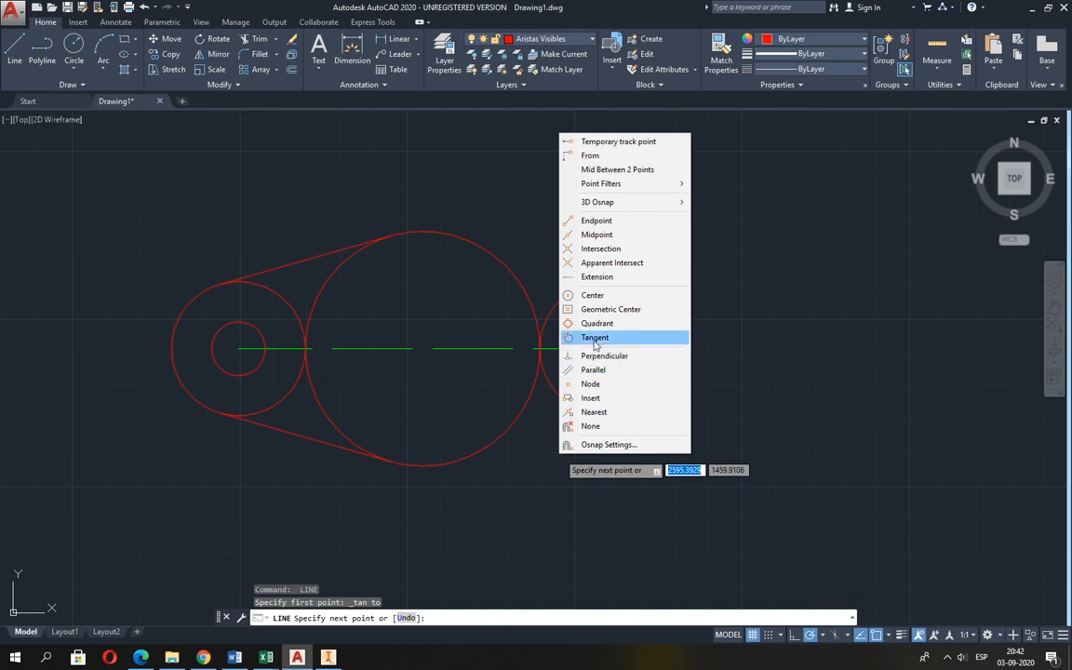
{"action": "left_click", "coordinate": [595, 337]}
{"action": "left_click", "coordinate": [505, 432]}
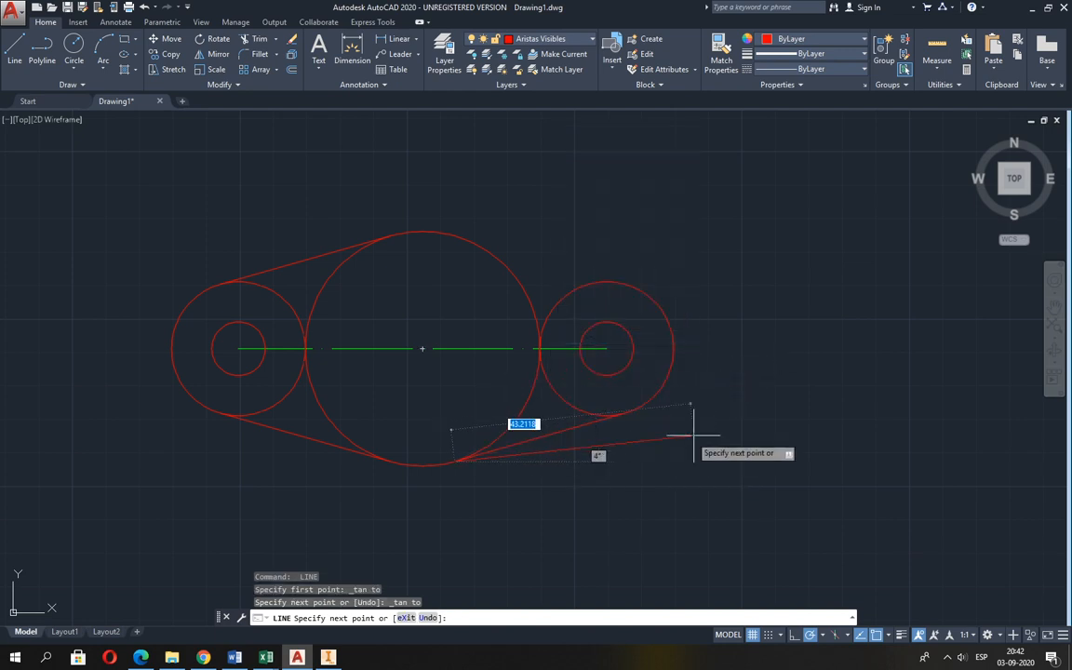
{"action": "key", "text": "Return"}
{"action": "key", "text": "Return"}
Draw a line tangent to the upper sides of the right radius 20 circle and the central radius 35 circle.
{"action": "right_click", "coordinate": [718, 305], "text": "shift"}
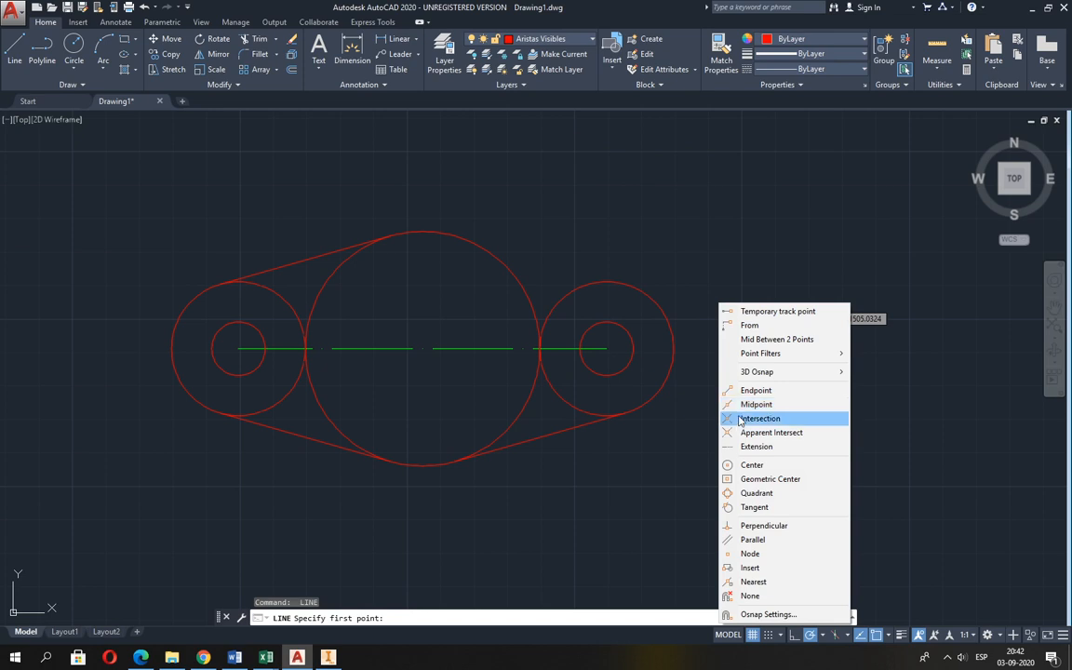
{"action": "left_click", "coordinate": [744, 508]}
{"action": "left_click", "coordinate": [651, 301]}
{"action": "right_click", "coordinate": [567, 237], "text": "shift"}
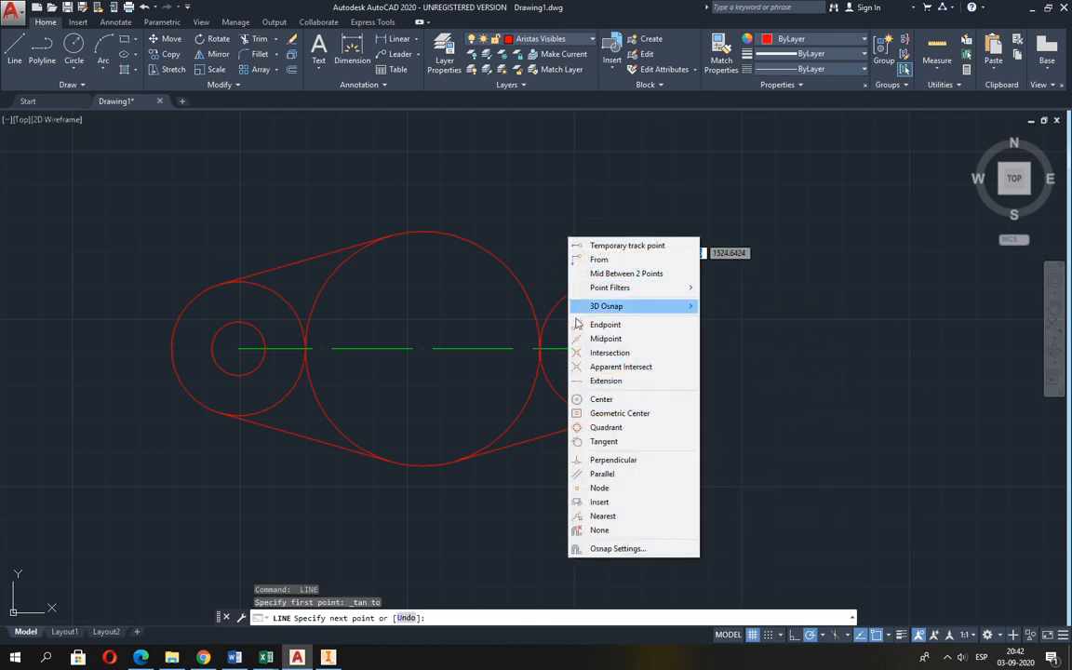
{"action": "left_click", "coordinate": [600, 441]}
{"action": "left_click", "coordinate": [490, 256]}
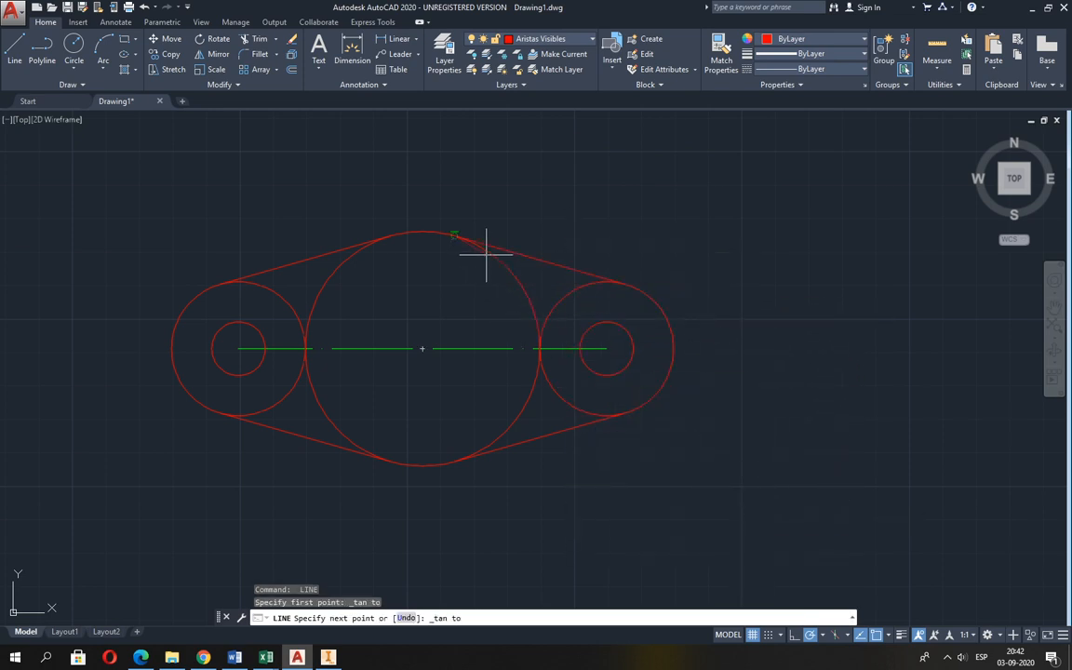
{"action": "key", "text": "Return"}
{"action": "middle_click_drag", "start_coordinate": [325, 310], "coordinate": [373, 275]}
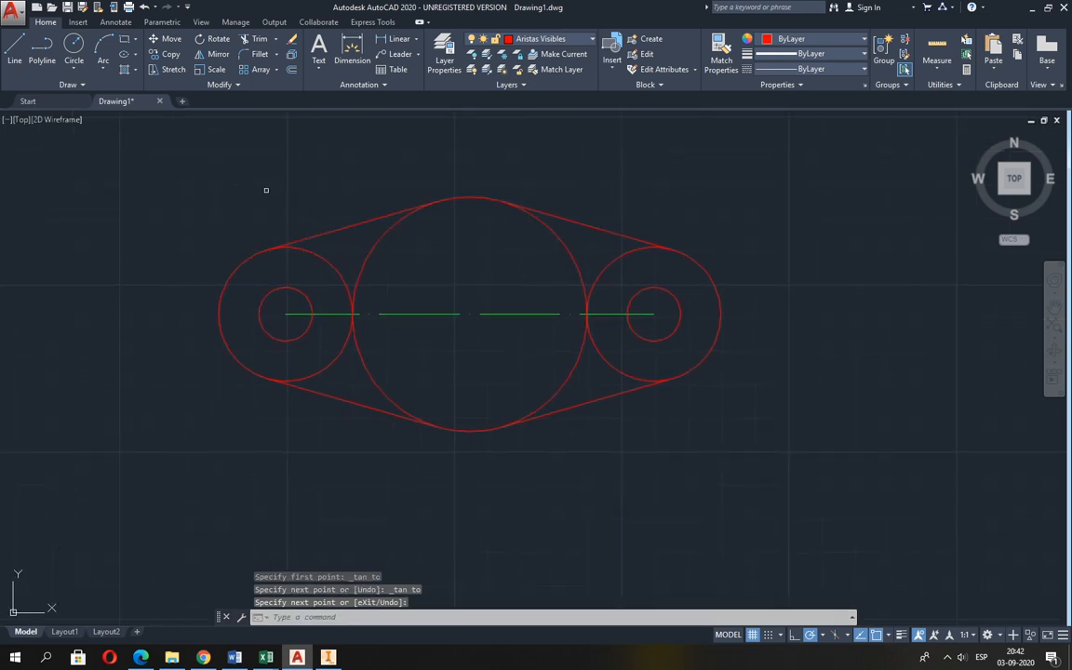
{"action": "left_click", "coordinate": [255, 39]}
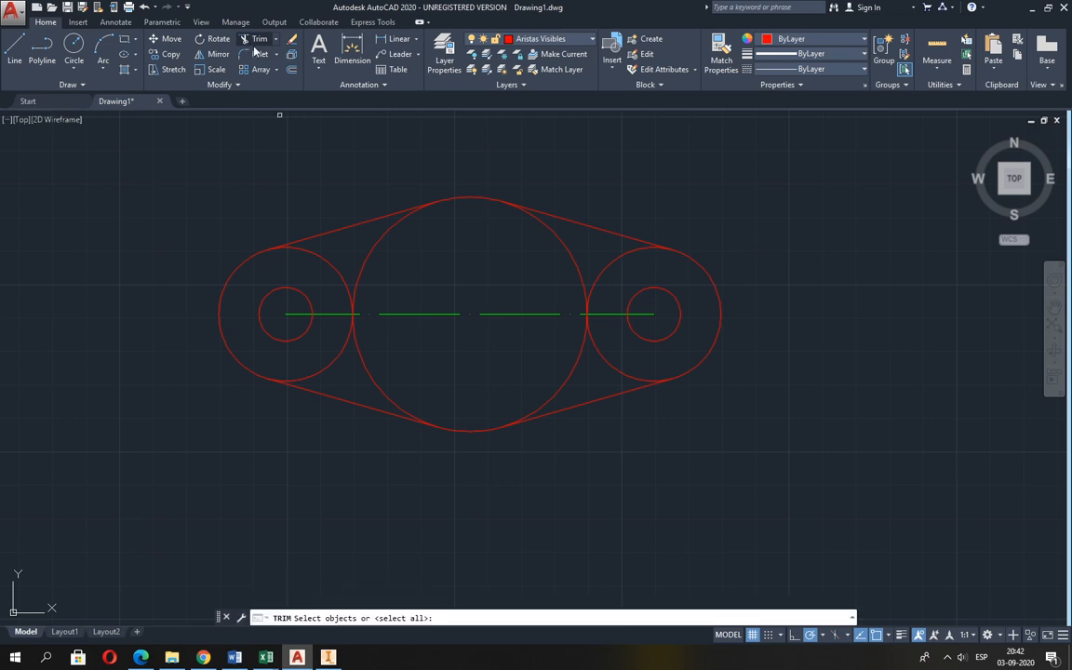
{"action": "left_click", "coordinate": [347, 225]}
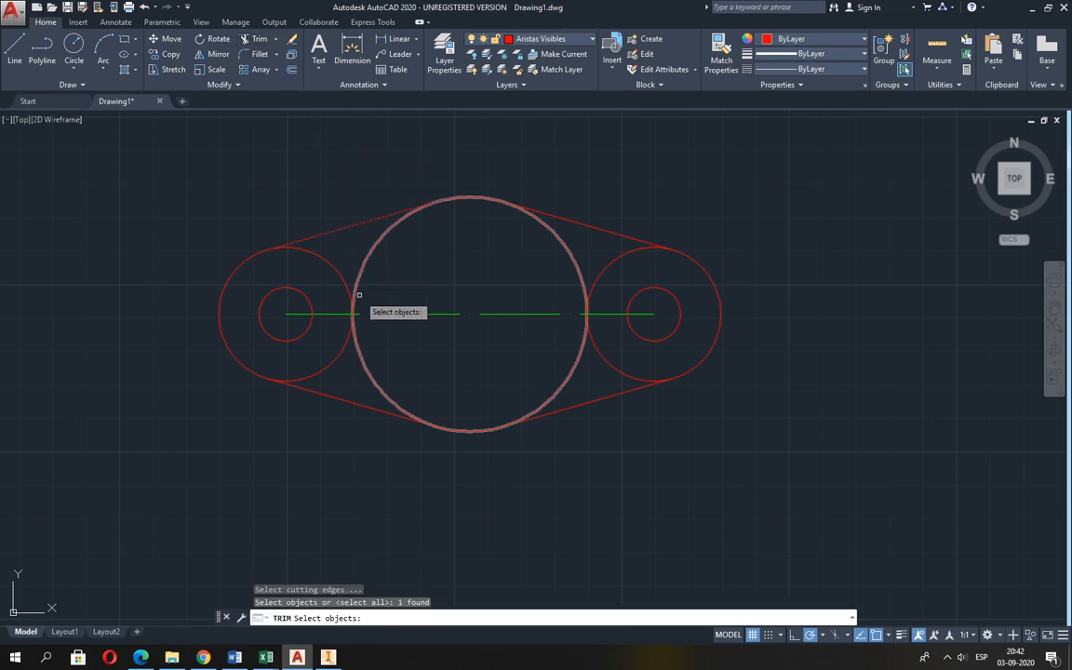
{"action": "left_click", "coordinate": [362, 397]}
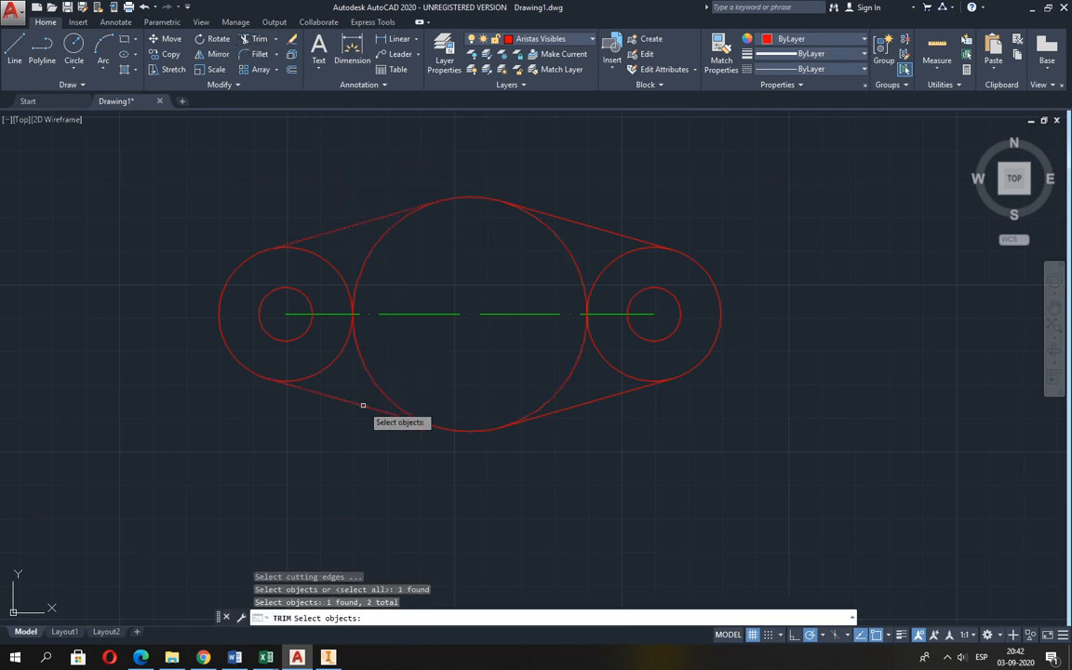
{"action": "left_click", "coordinate": [583, 406]}
{"action": "left_click", "coordinate": [586, 223]}
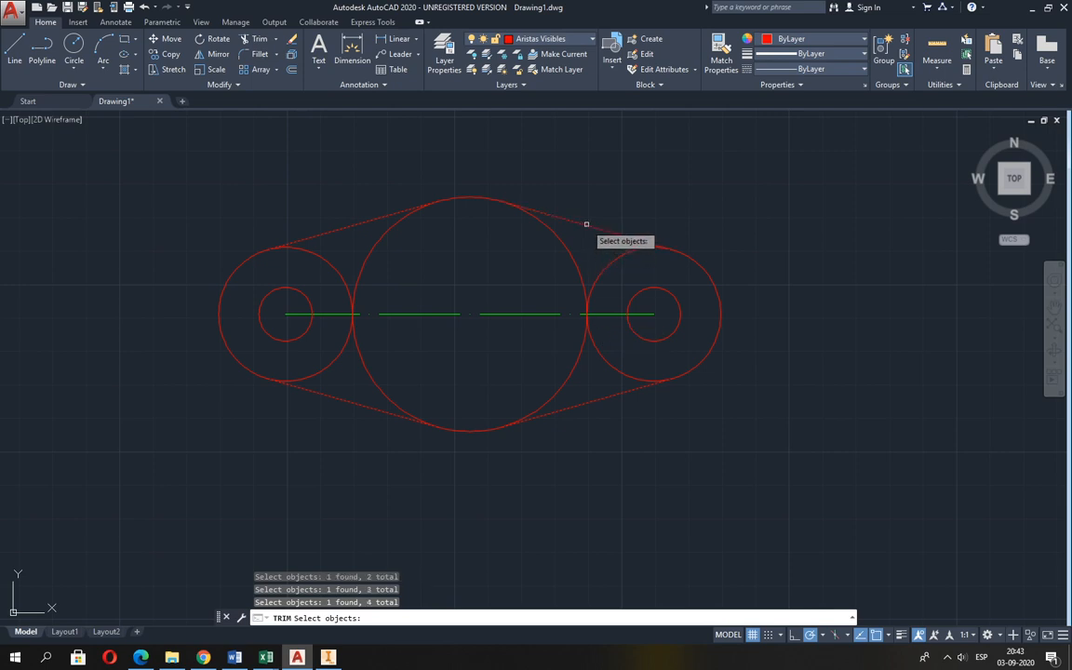
{"action": "left_click", "coordinate": [608, 277]}
{"action": "left_click", "coordinate": [569, 264]}
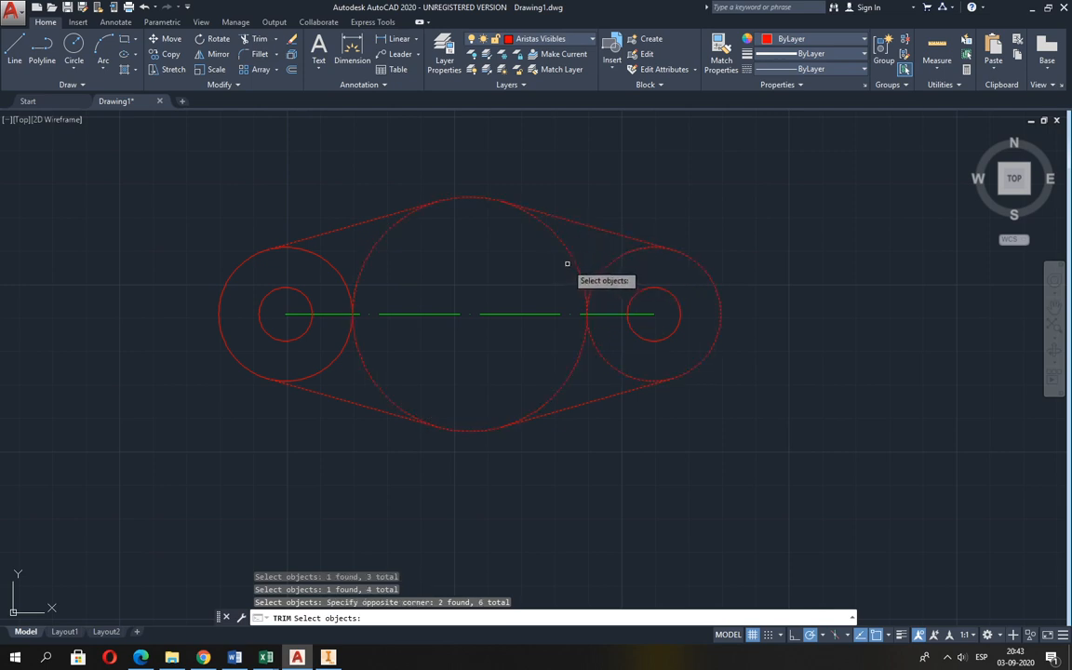
{"action": "key", "text": "Escape"}
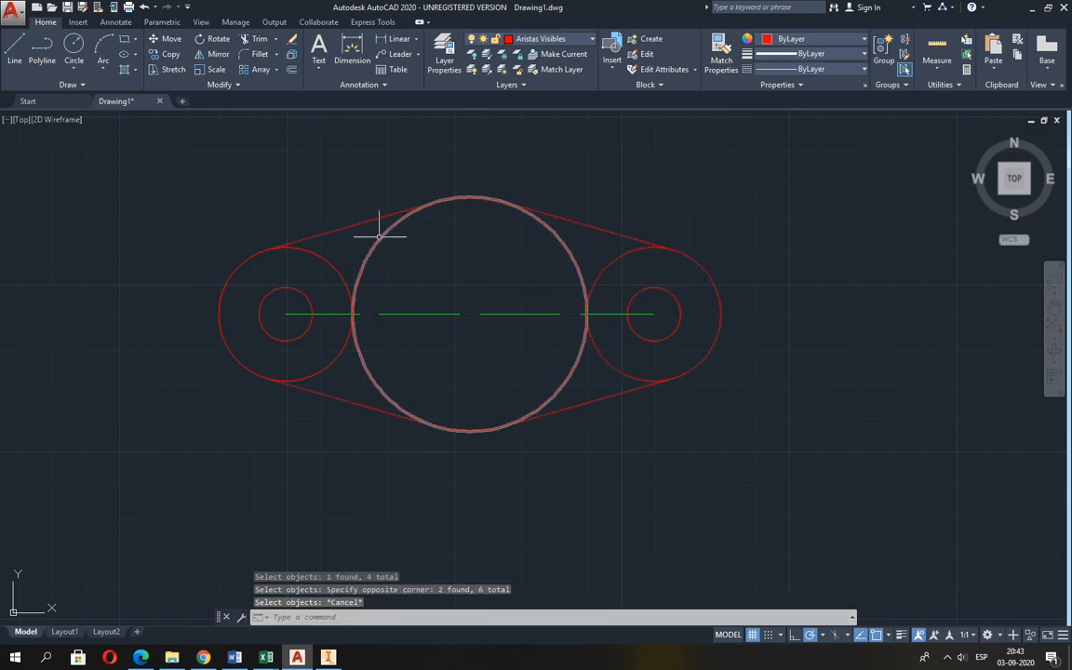
Trim the inner arcs of both radius 20 circles and the side arcs of the central circle, using the four tangent lines as cutting edges.
{"action": "left_click", "coordinate": [253, 38]}
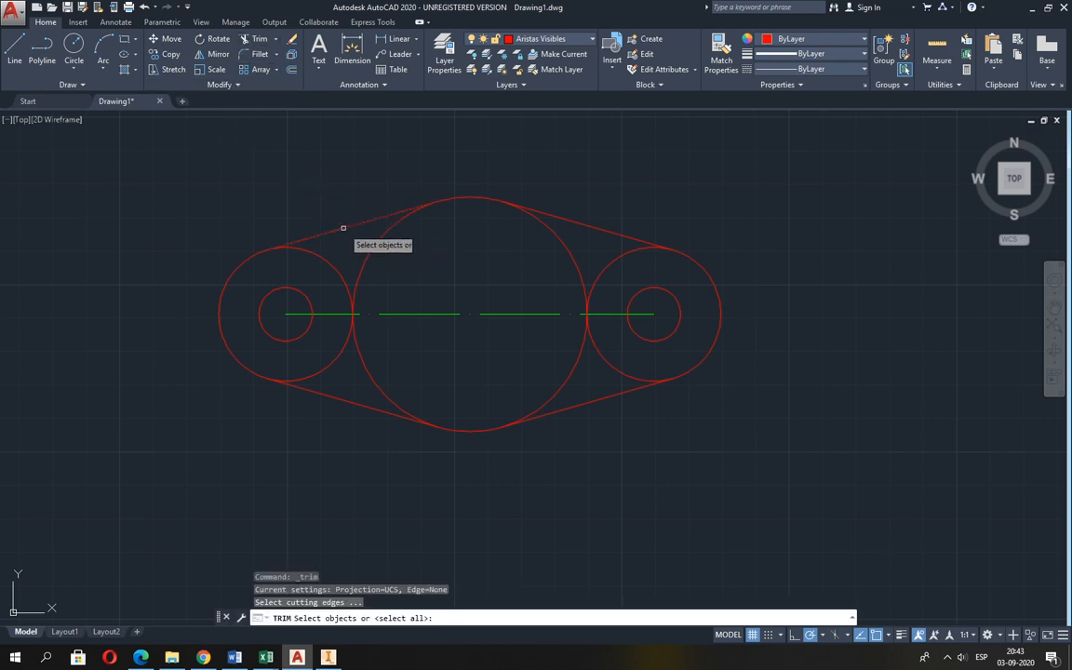
{"action": "left_click", "coordinate": [360, 404]}
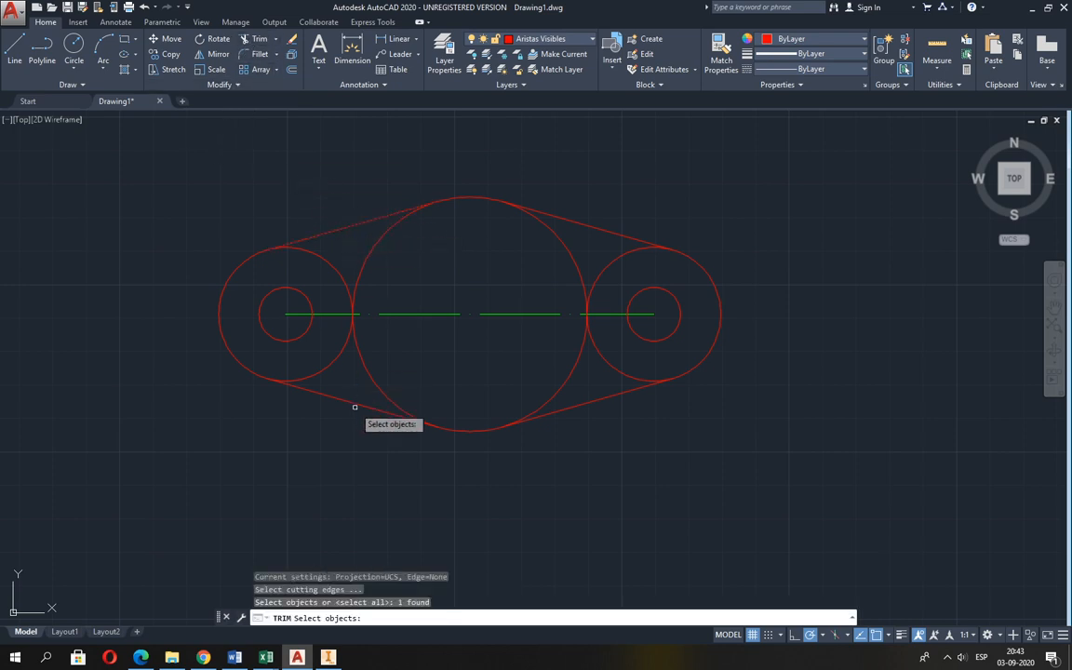
{"action": "left_click", "coordinate": [566, 406]}
{"action": "left_click", "coordinate": [595, 234]}
{"action": "left_click", "coordinate": [599, 230]}
{"action": "right_click", "coordinate": [595, 231]}
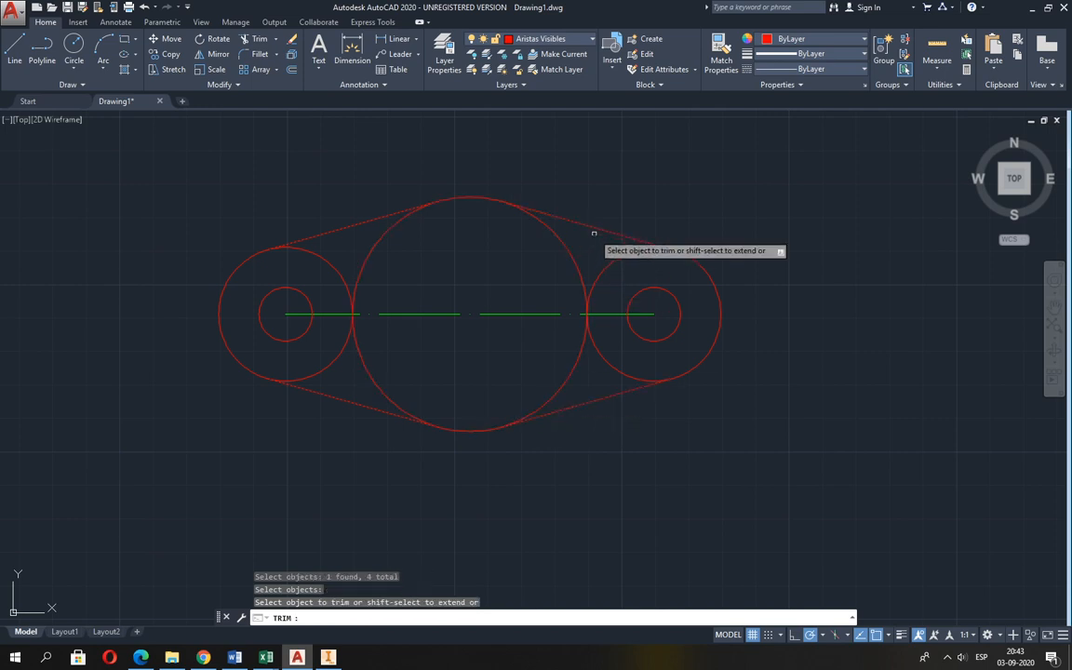
{"action": "left_click", "coordinate": [604, 288]}
{"action": "left_click", "coordinate": [579, 279]}
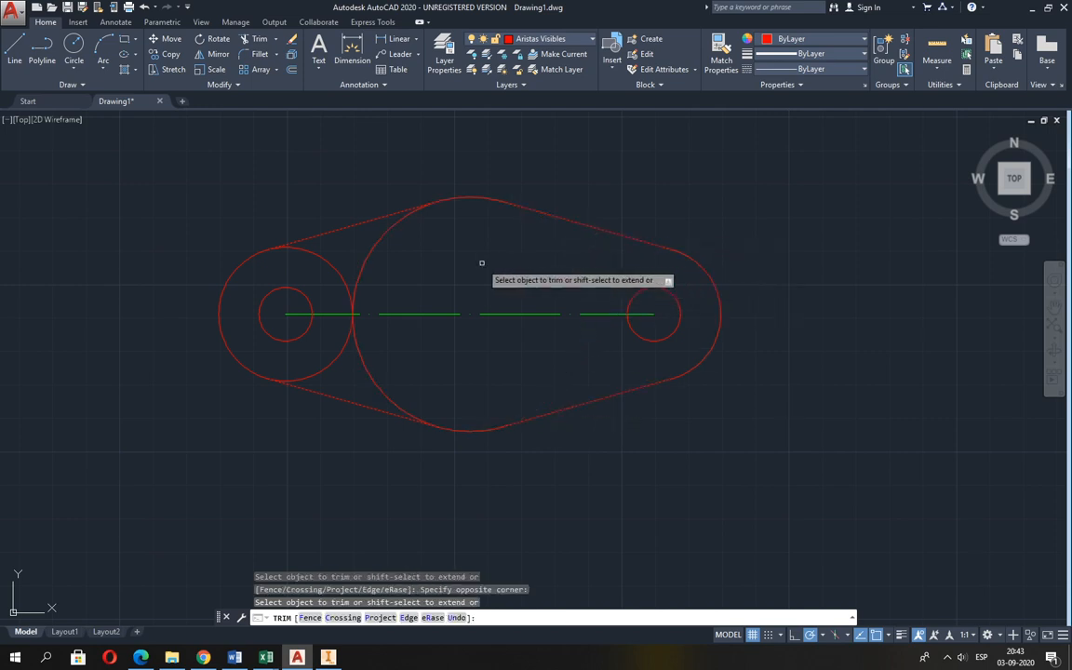
{"action": "left_click", "coordinate": [362, 264]}
{"action": "left_click", "coordinate": [321, 245]}
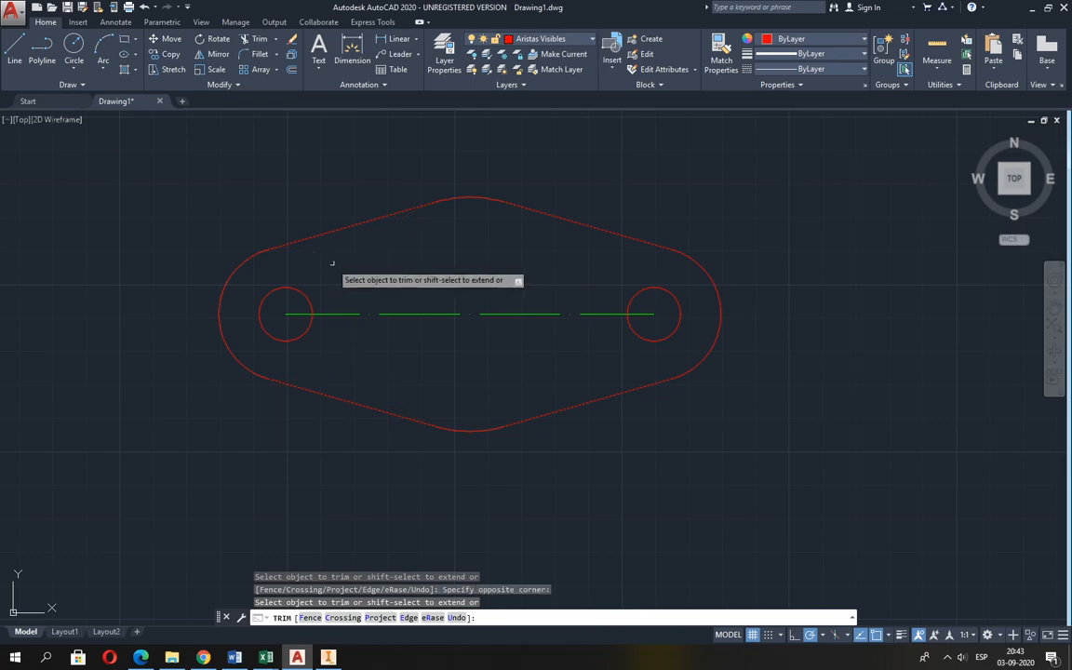
Compare the outline with the flange figure in Guia 2.pdf, and undo the last trim back in AutoCAD.
{"action": "key", "text": "alt+Tab"}
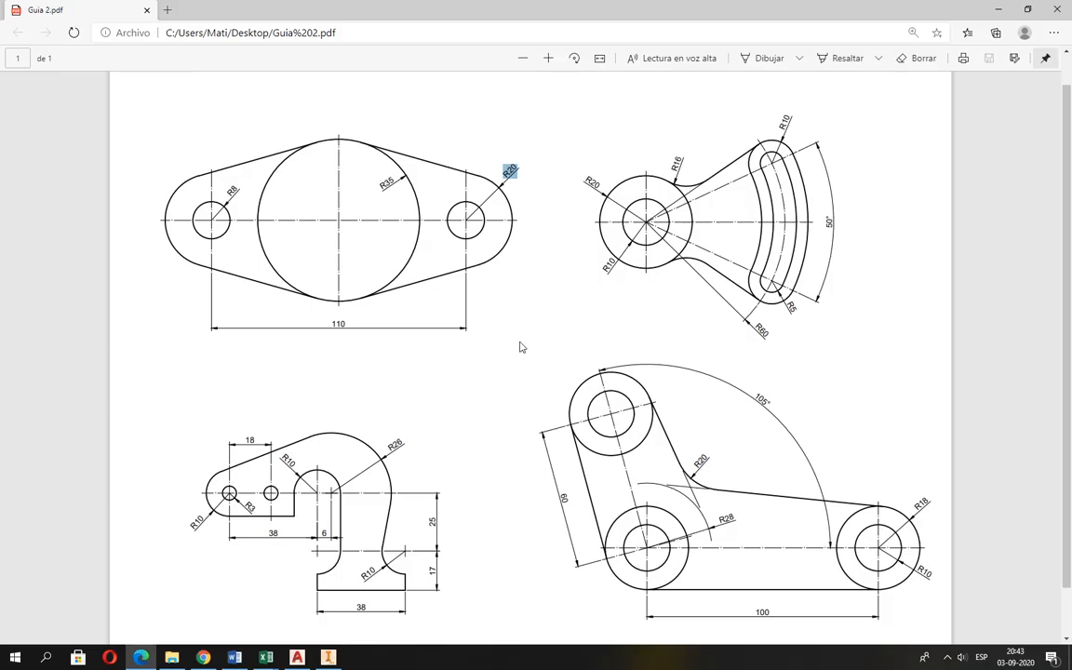
{"action": "key", "text": "alt+Tab"}
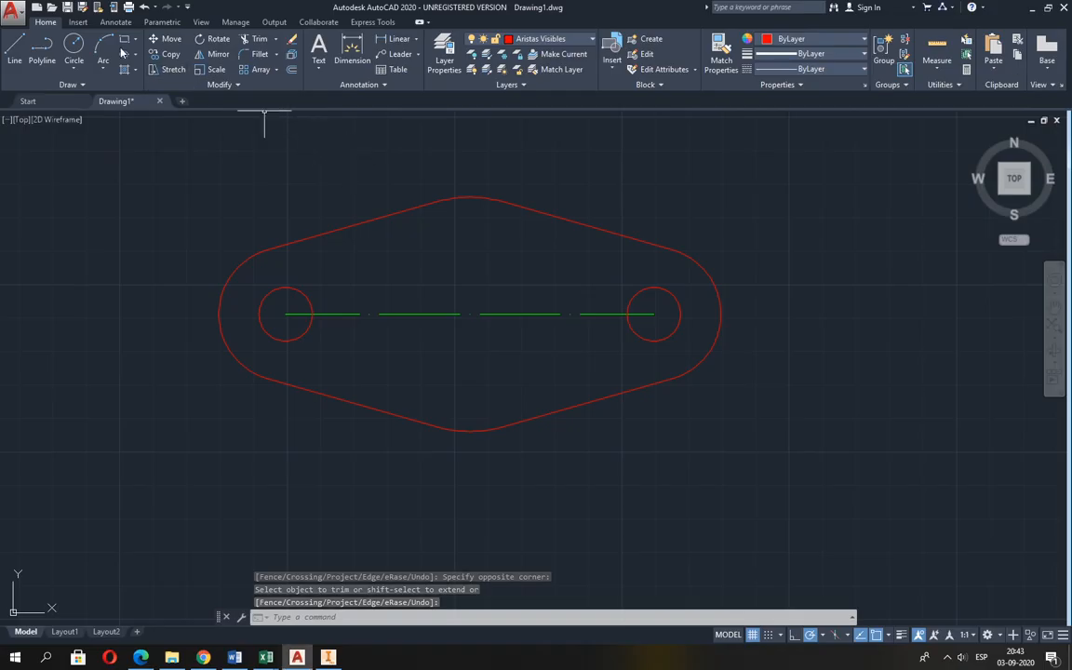
{"action": "left_click", "coordinate": [142, 8]}
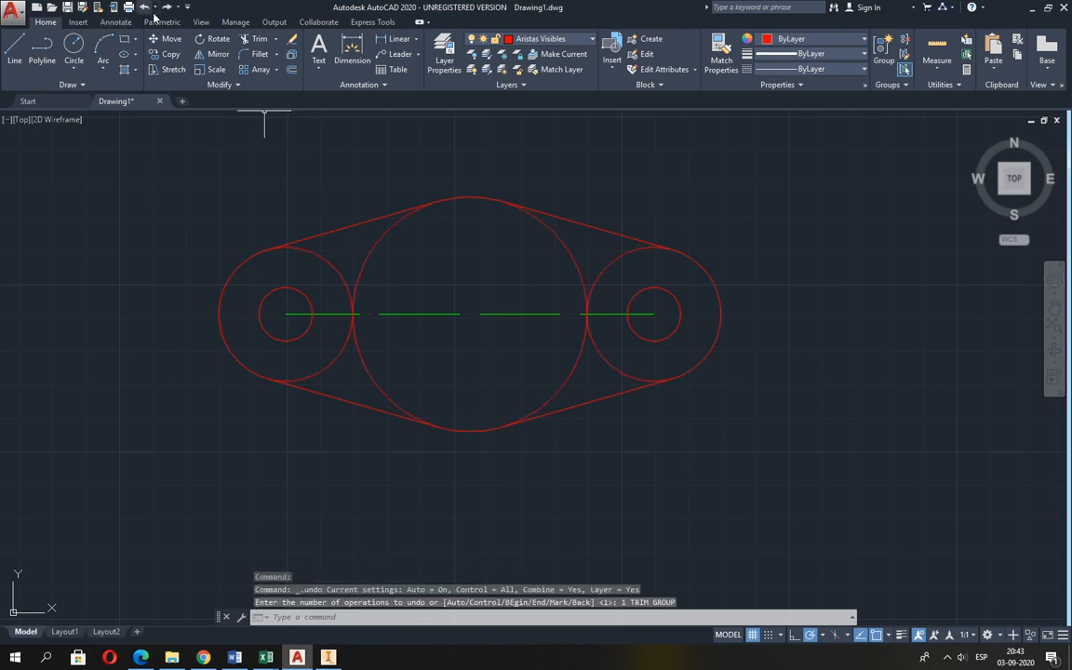
Trim only the inner arcs of the two radius 20 end circles, using the four tangent lines as cutting edges.
{"action": "left_click", "coordinate": [254, 39]}
{"action": "left_click", "coordinate": [329, 234]}
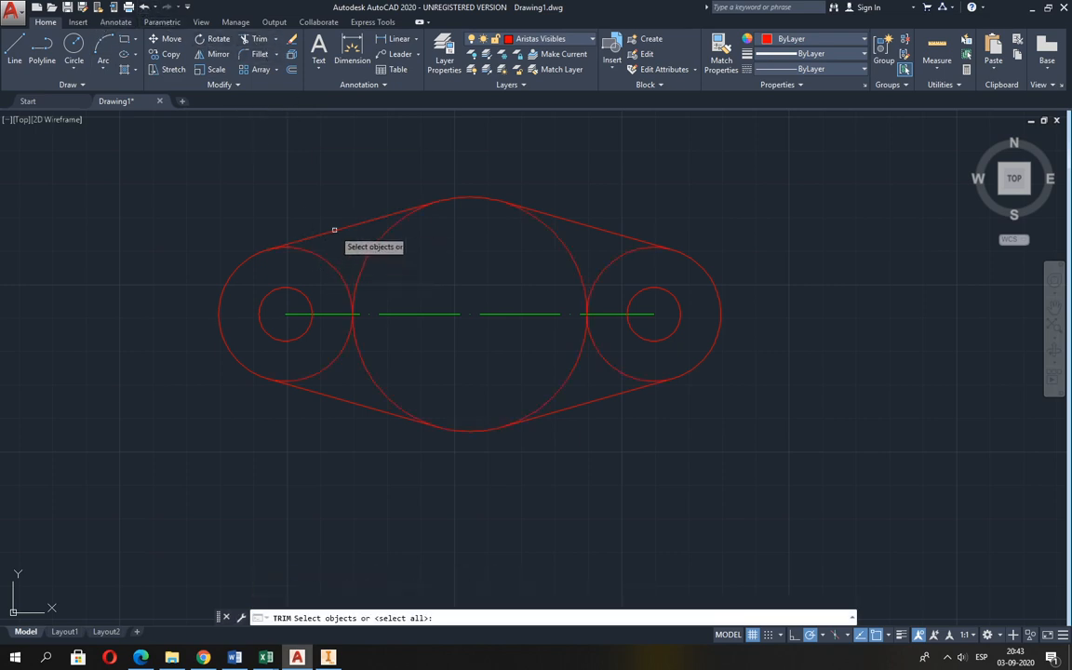
{"action": "left_click", "coordinate": [351, 402]}
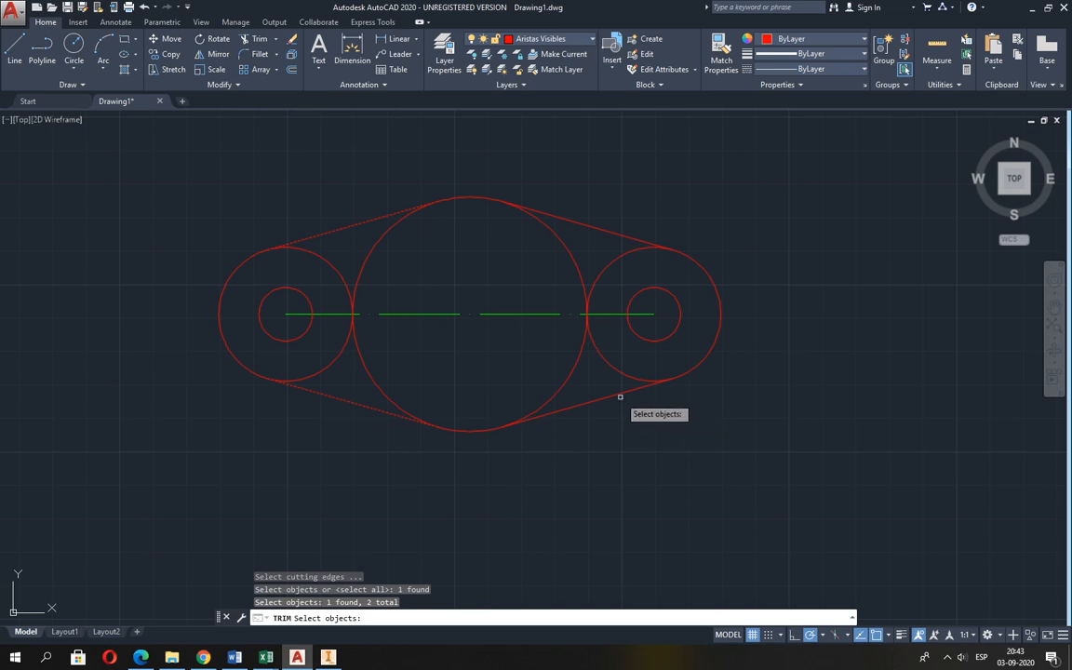
{"action": "left_click", "coordinate": [614, 397]}
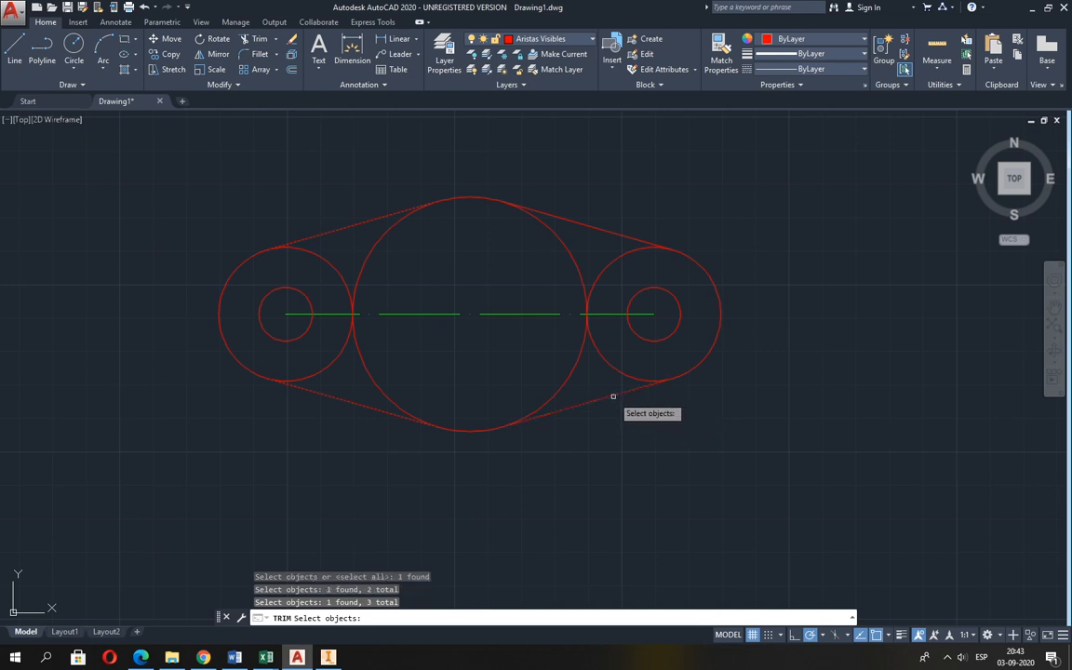
{"action": "left_click", "coordinate": [602, 232]}
{"action": "key", "text": "Return"}
{"action": "left_click", "coordinate": [603, 269]}
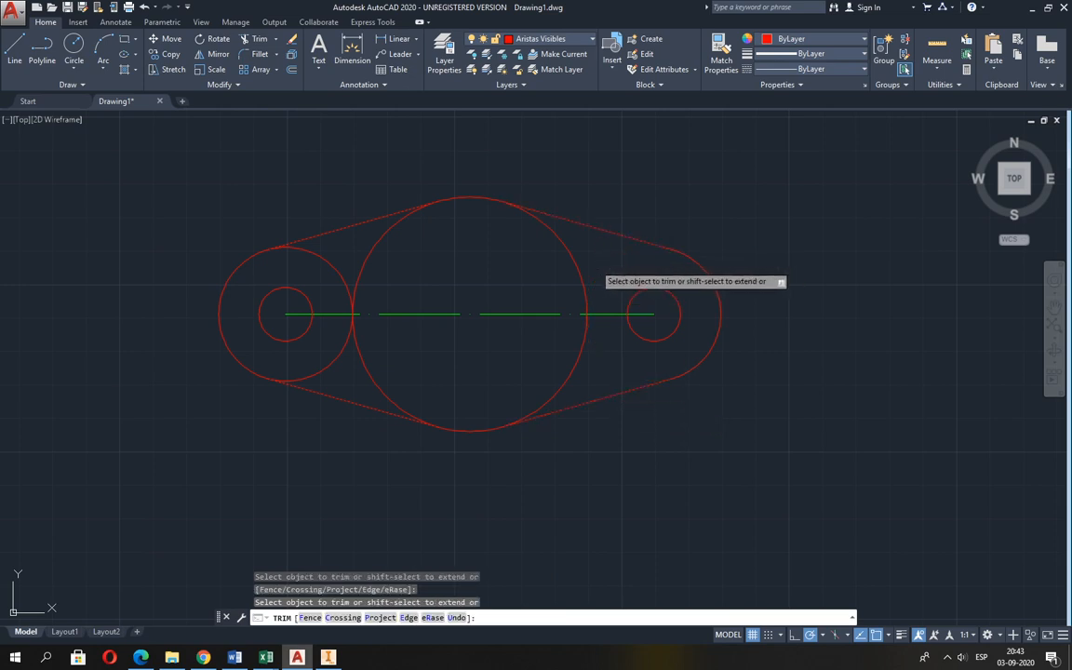
{"action": "left_click", "coordinate": [324, 260]}
{"action": "key", "text": "Return"}
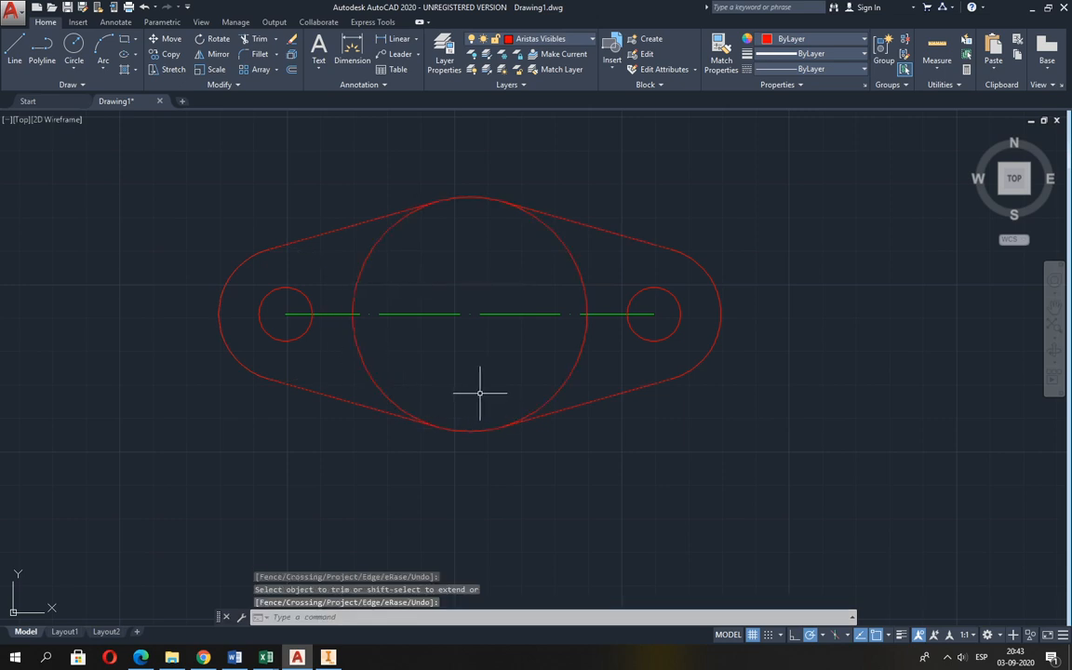
Consult the flange figure in Guia 2.pdf, and draw a radius 37 circle in AutoCAD centred on the centre line's midpoint.
{"action": "key", "text": "alt+Tab"}
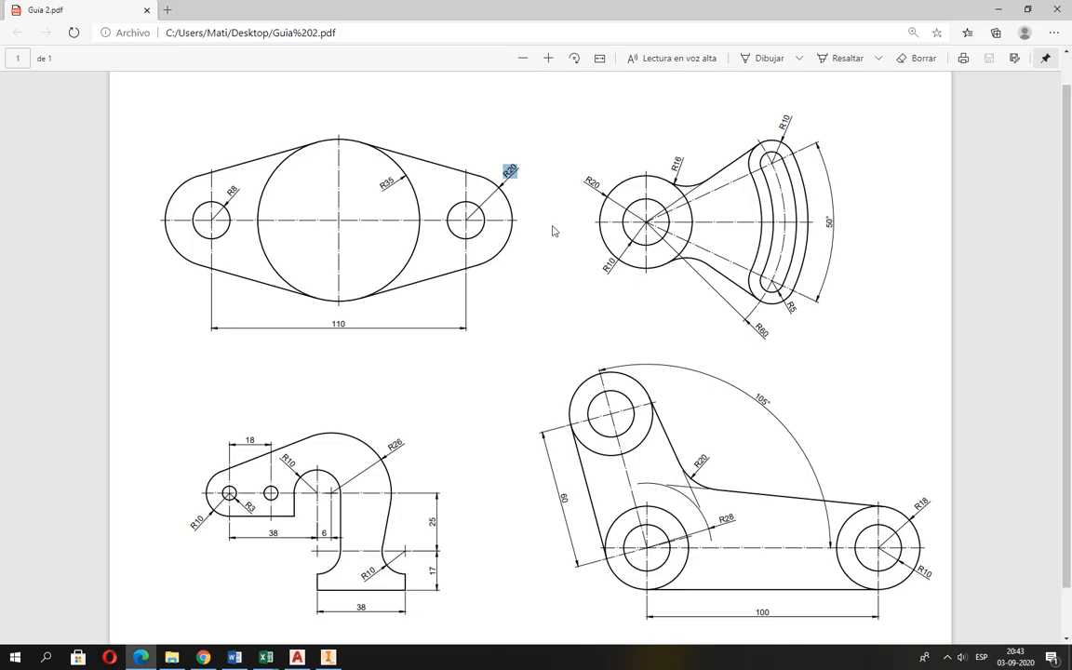
{"action": "key", "text": "alt+Tab"}
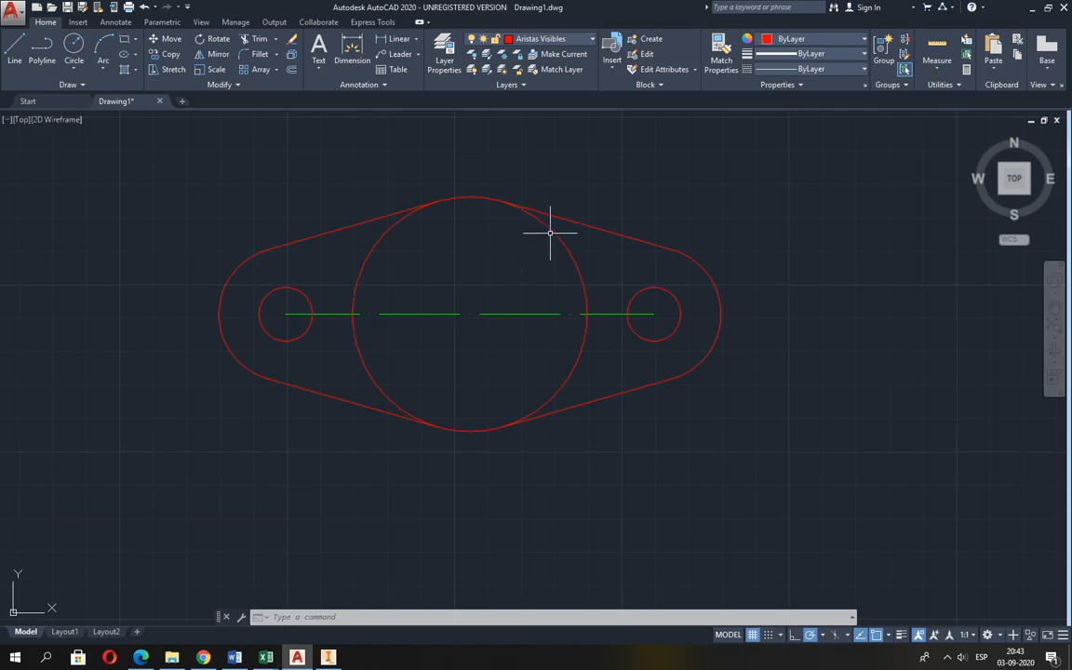
{"action": "key", "text": "alt+Tab"}
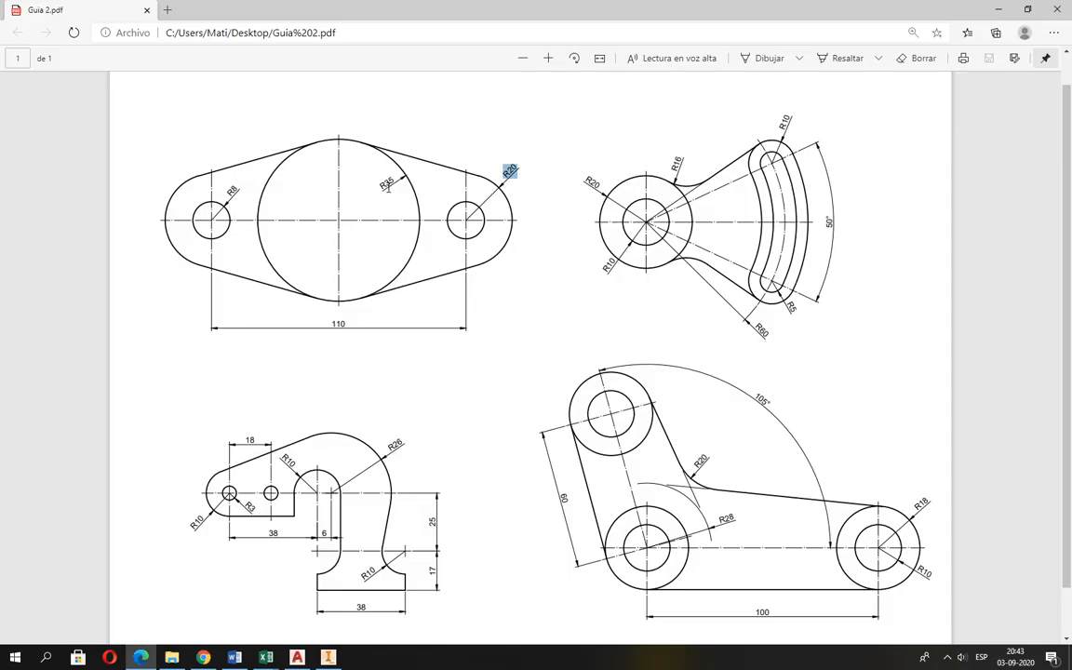
{"action": "key", "text": "alt+Tab"}
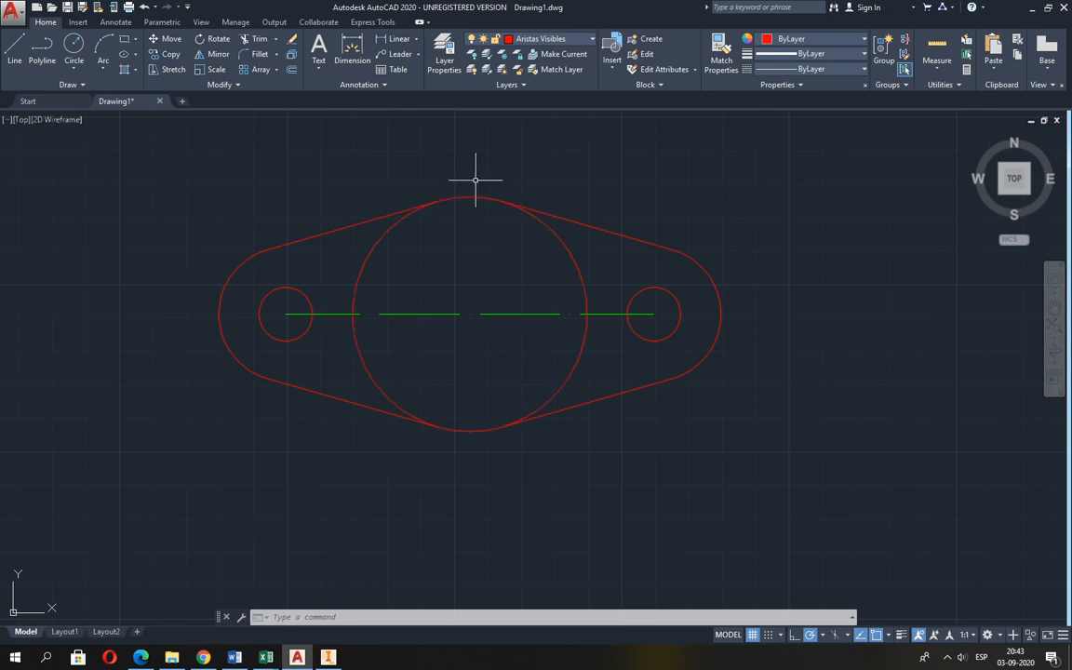
{"action": "left_click", "coordinate": [74, 46]}
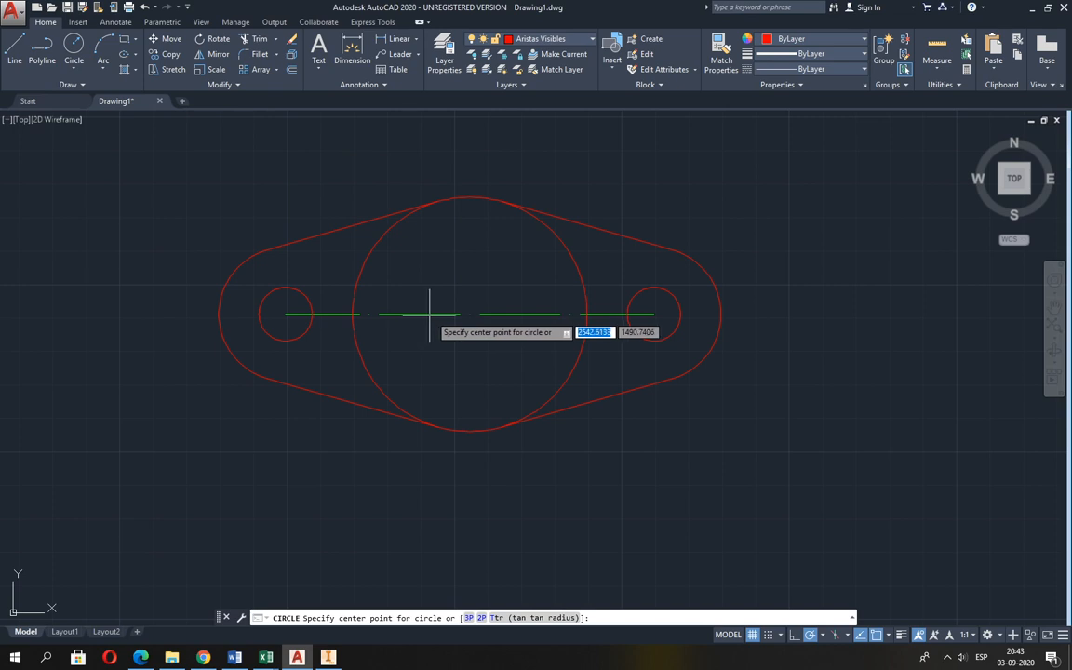
{"action": "left_click", "coordinate": [469, 317]}
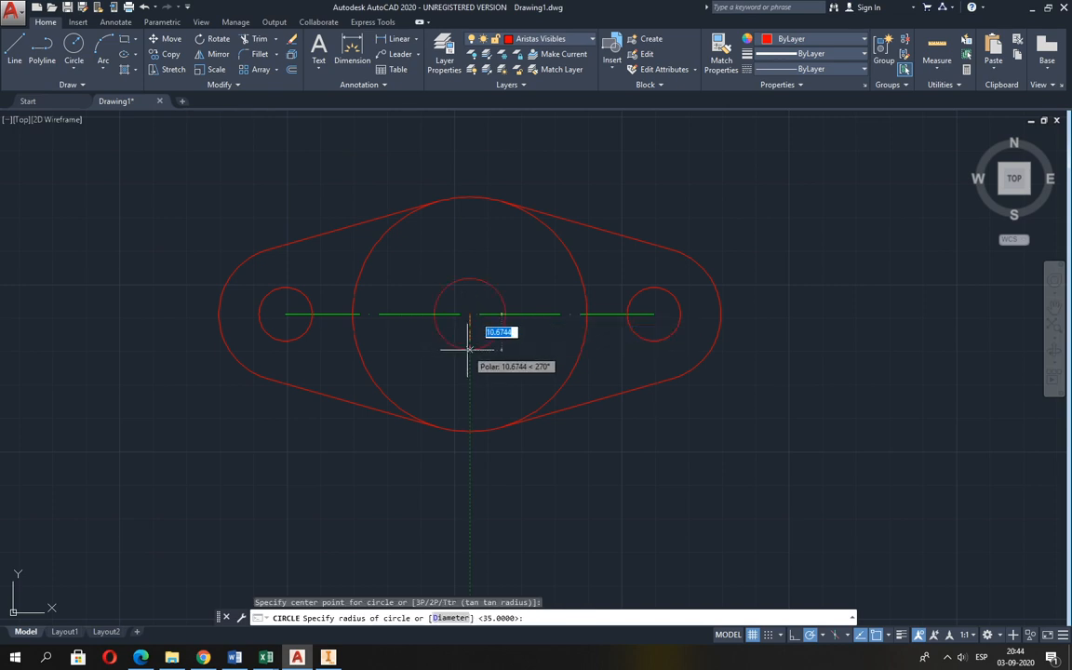
{"action": "type", "text": "3"}
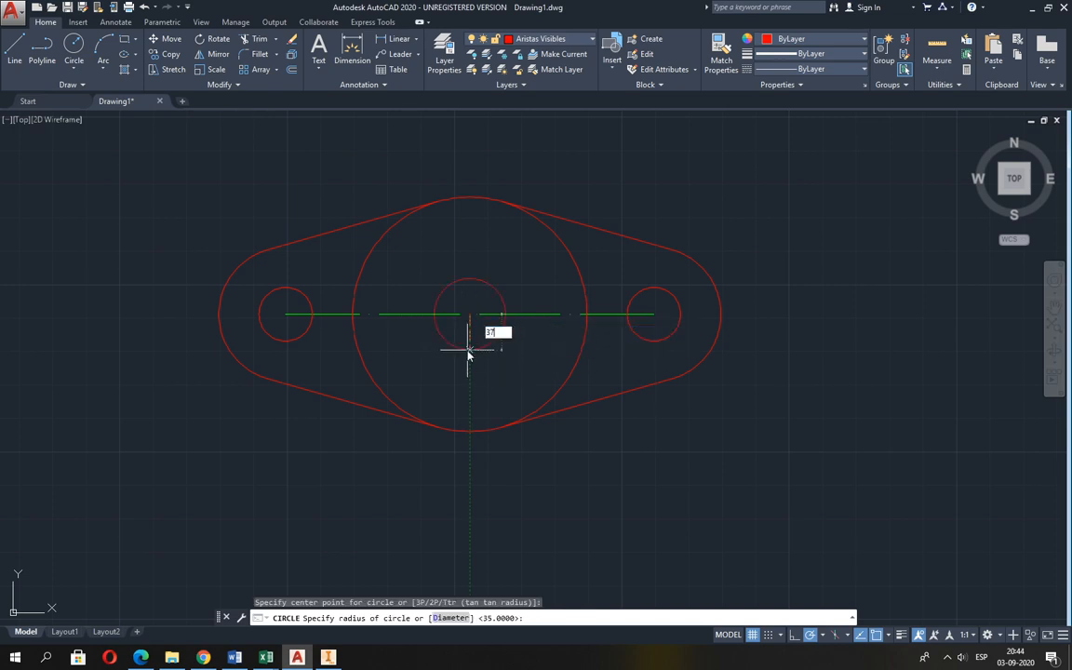
{"action": "type", "text": "7"}
{"action": "key", "text": "Return"}
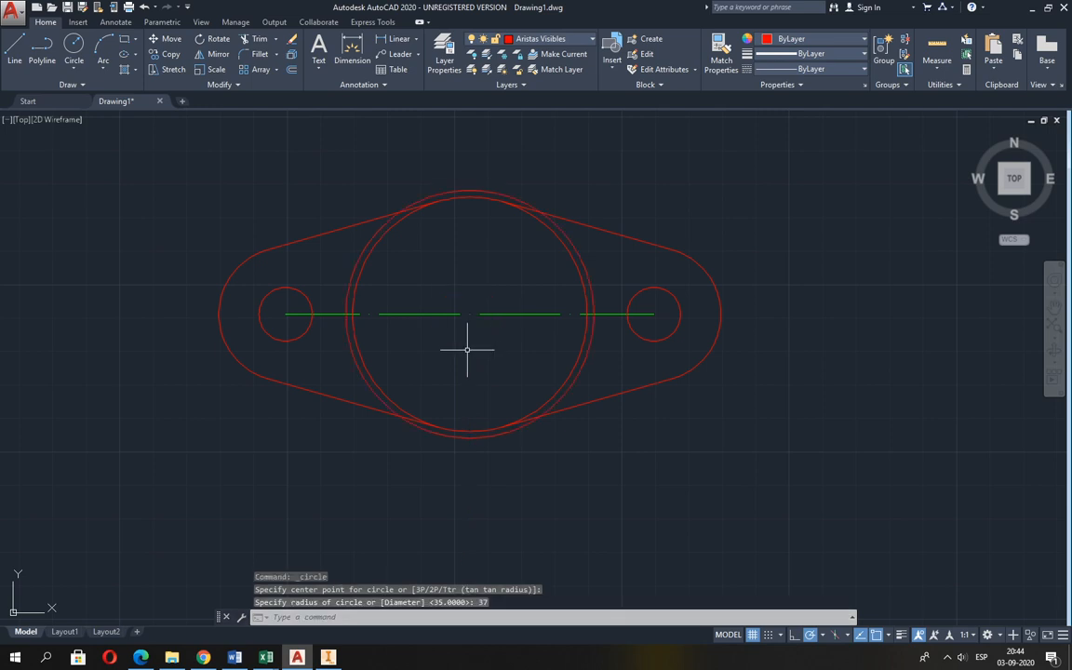
Erase the radius 37 circle around the flange's centre.
{"action": "type", "text": "e"}
{"action": "key", "text": "Return"}
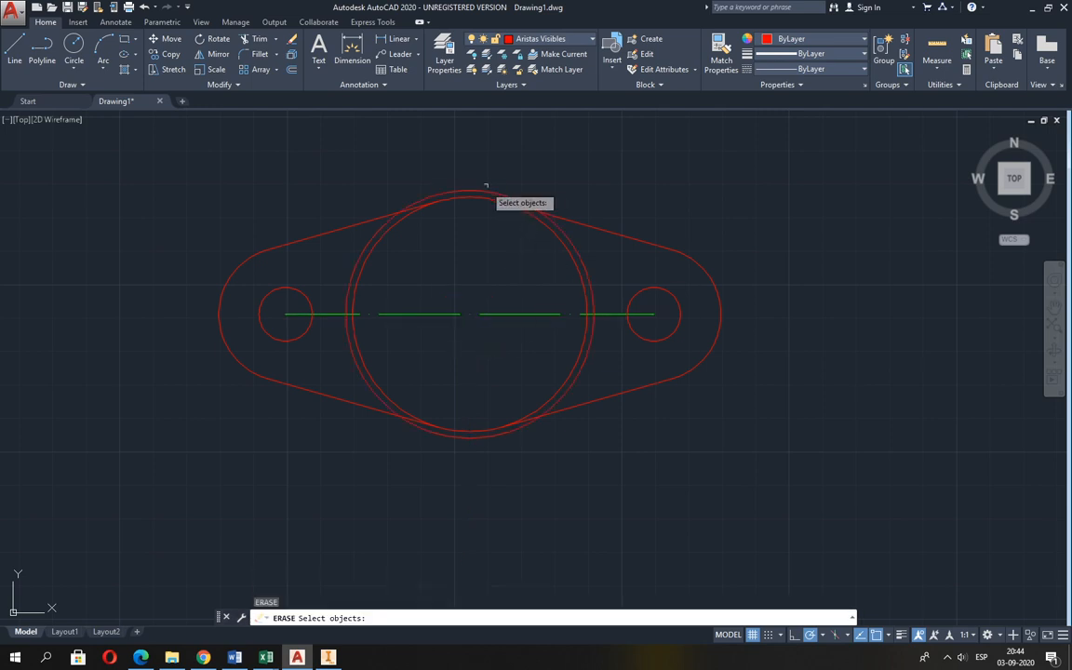
{"action": "left_click", "coordinate": [479, 190]}
{"action": "key", "text": "Return"}
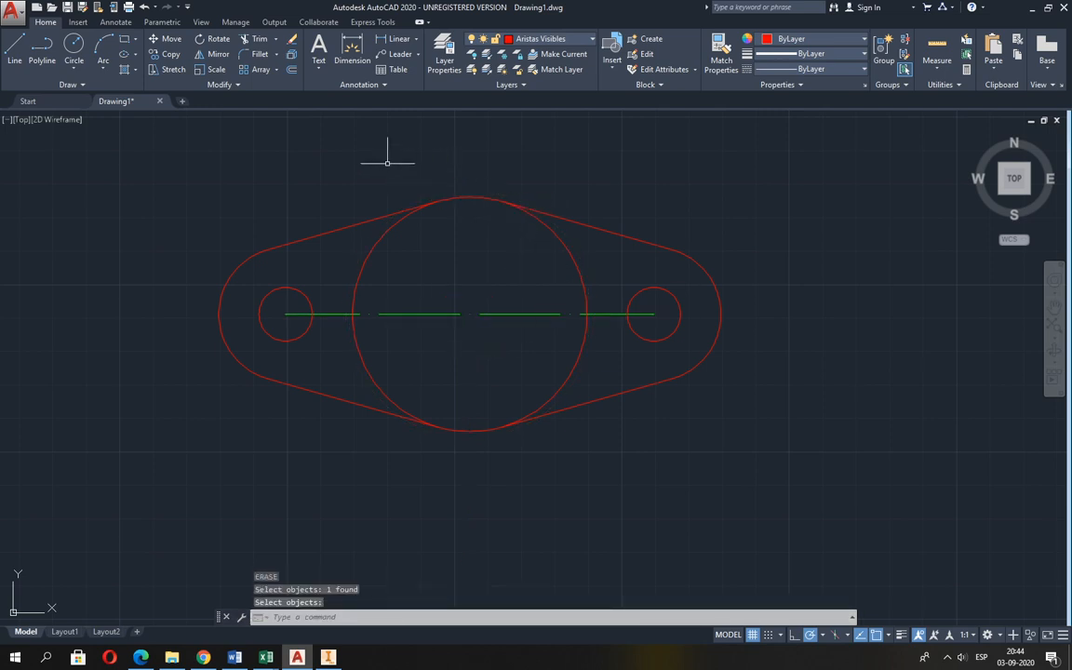
Offset the radius 35 central circle outward by a distance of 2.
{"action": "left_click", "coordinate": [290, 71]}
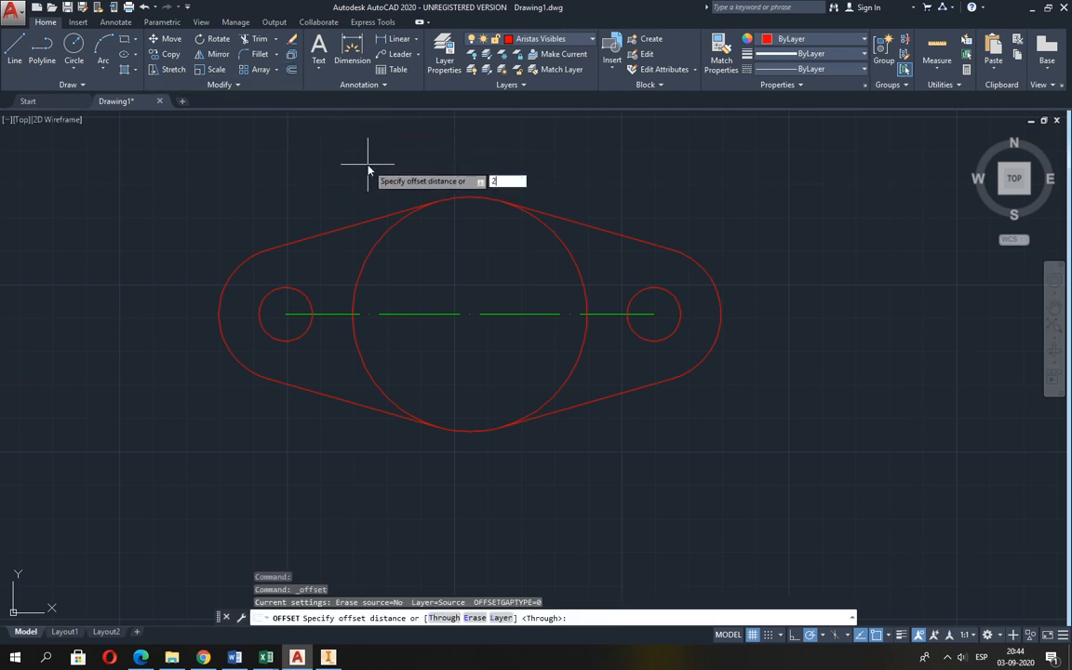
{"action": "key", "text": "Return"}
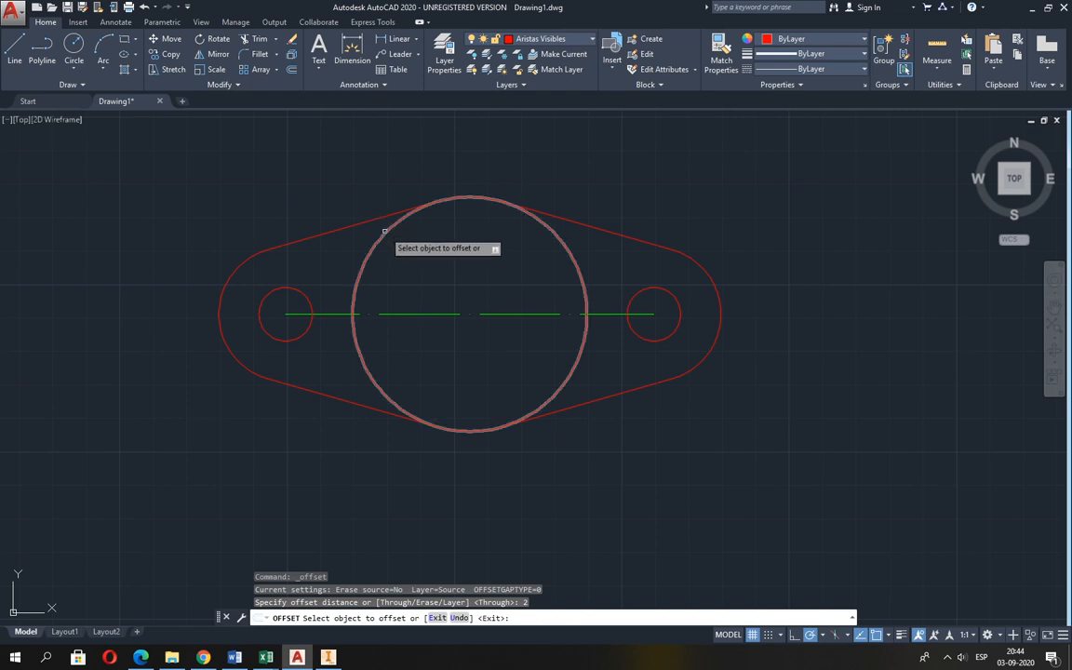
{"action": "left_click", "coordinate": [387, 229]}
{"action": "left_click", "coordinate": [354, 174]}
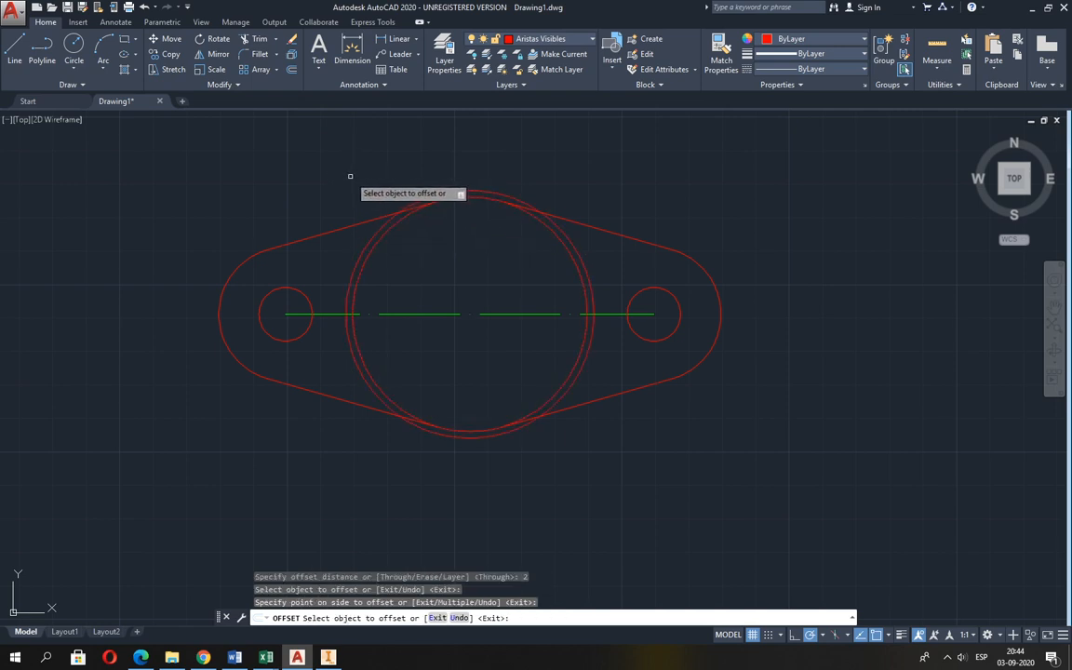
{"action": "key", "text": "Return"}
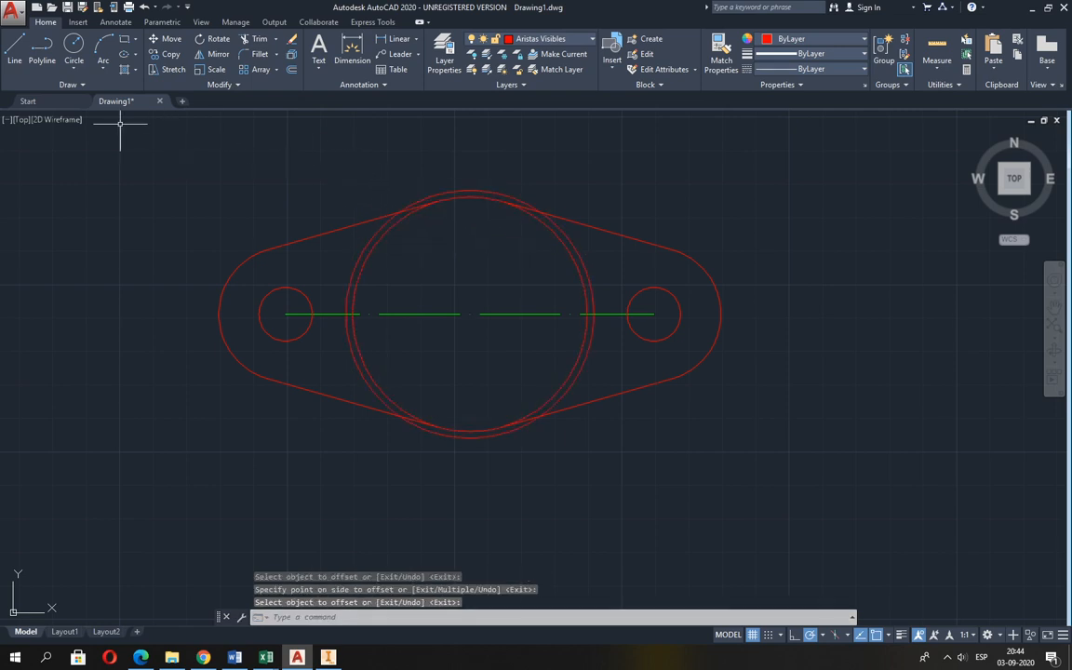
Draw a vertical line between the upper and lower quadrants of the outer offset circle, and erase that auxiliary circle.
{"action": "left_click", "coordinate": [16, 51]}
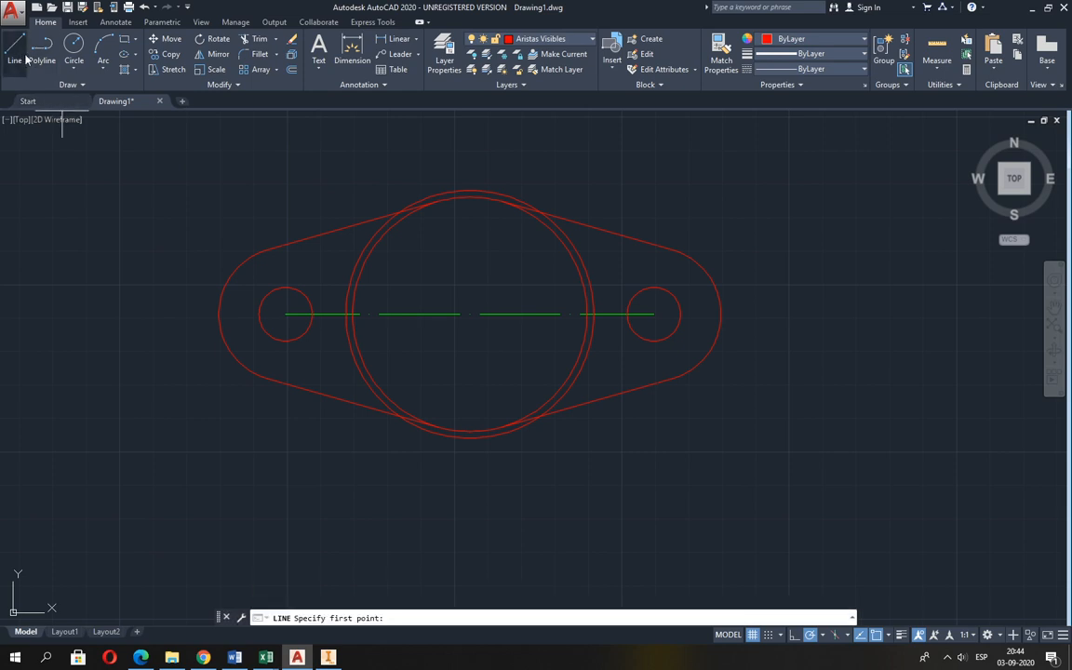
{"action": "left_click", "coordinate": [469, 191]}
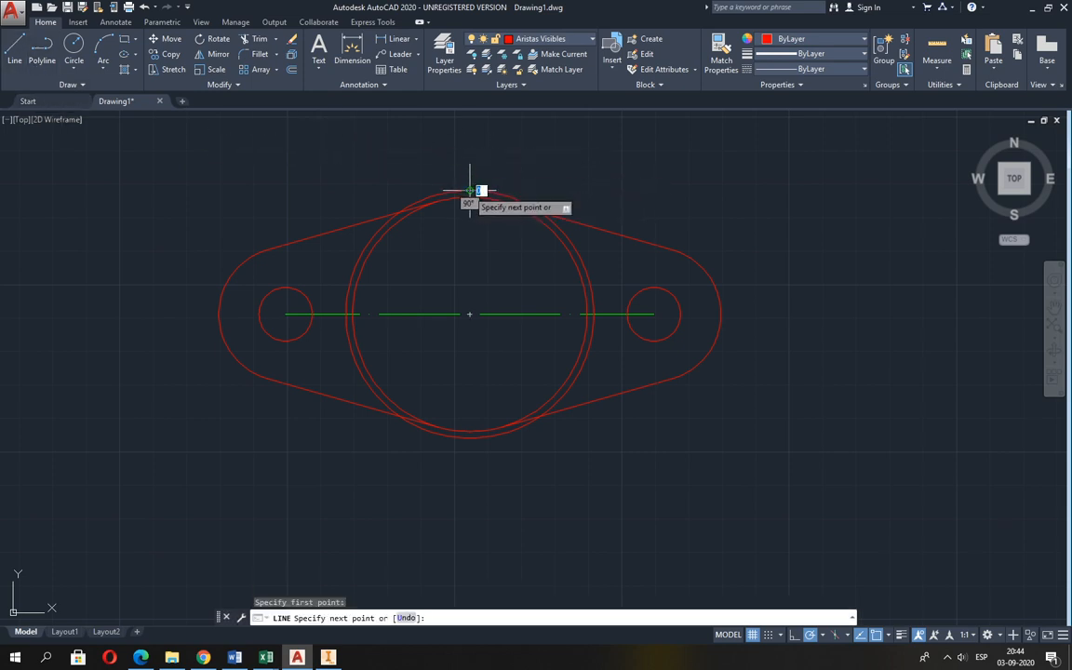
{"action": "left_click", "coordinate": [470, 434]}
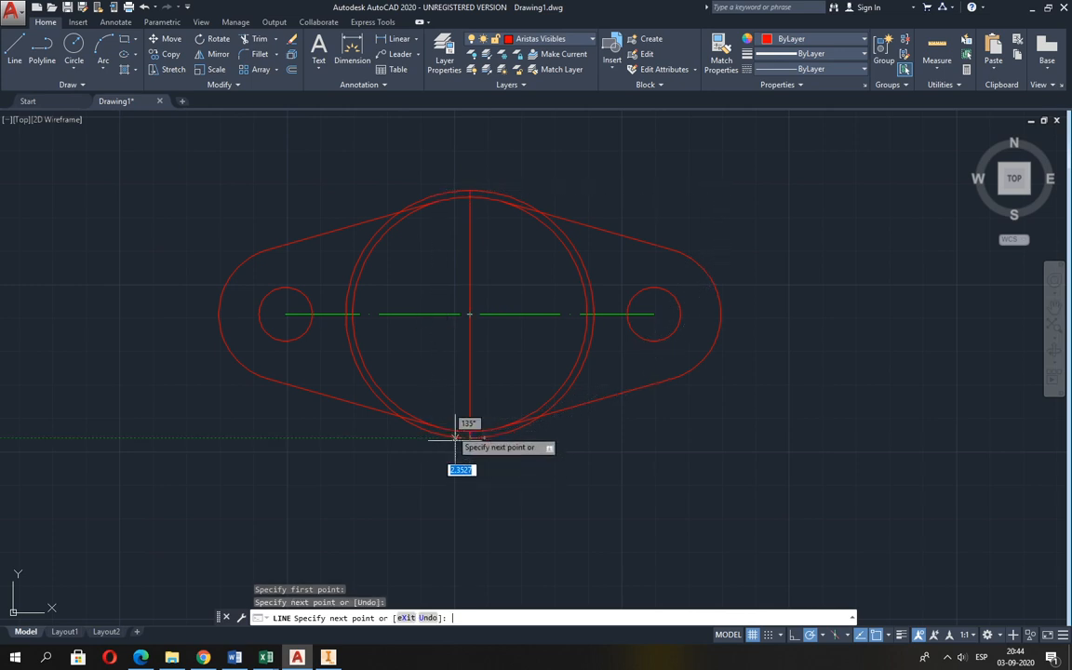
{"action": "key", "text": "Return"}
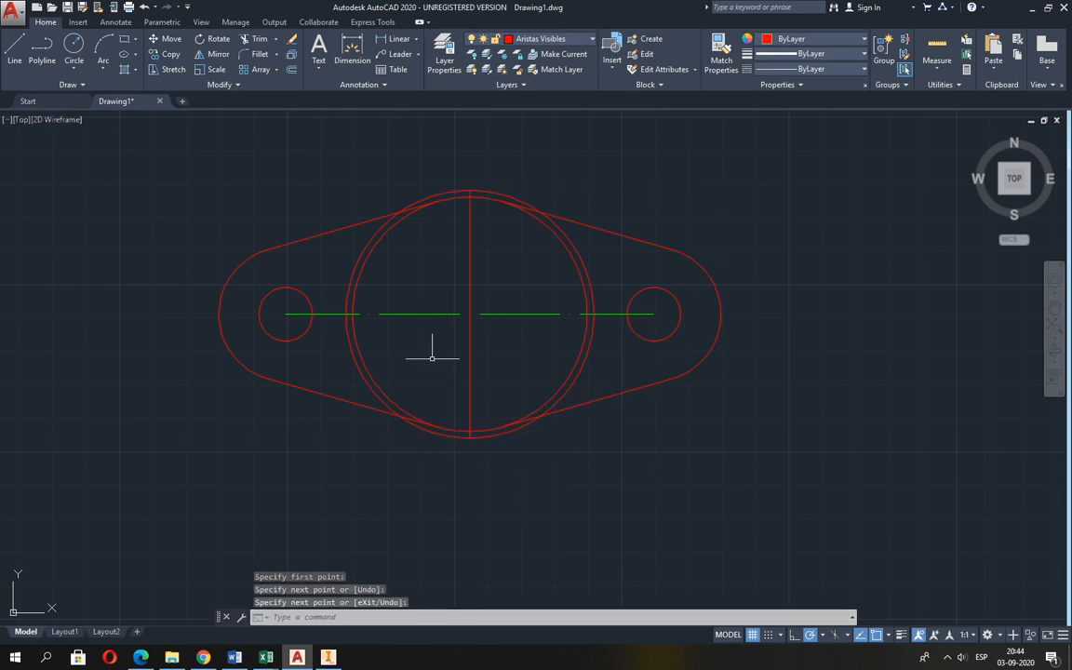
{"action": "left_click", "coordinate": [502, 192]}
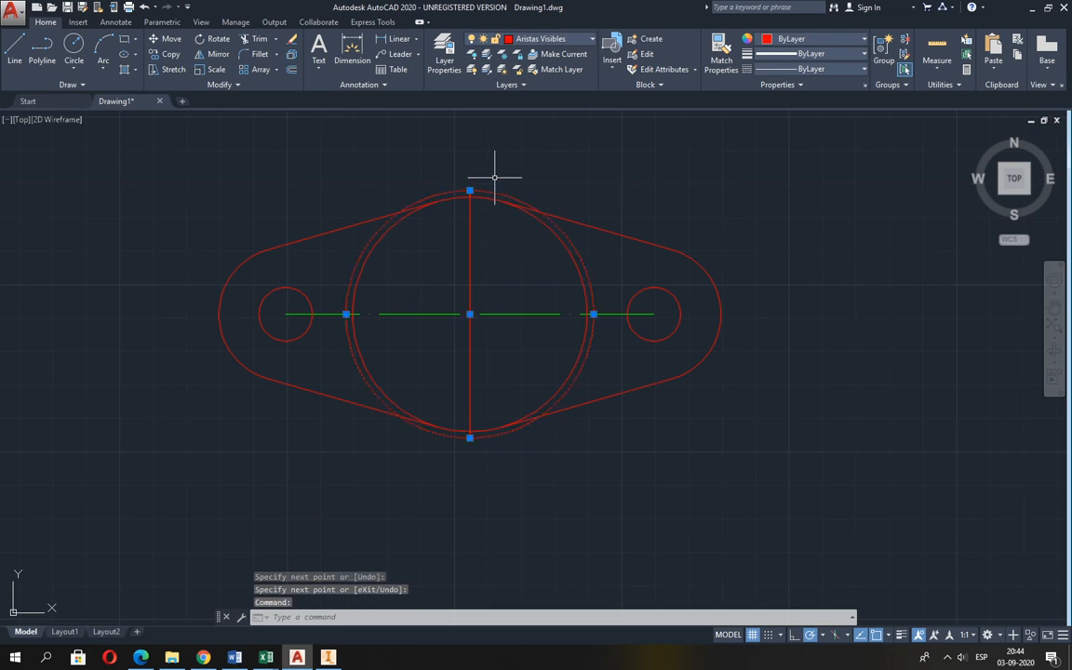
{"action": "left_click", "coordinate": [292, 40]}
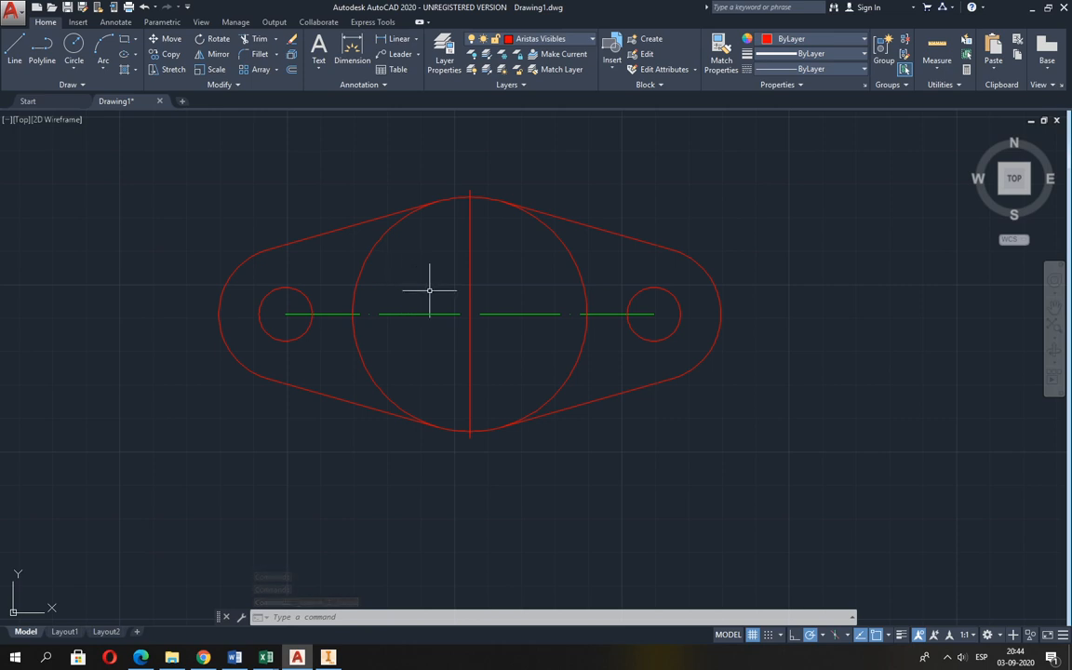
Move the vertical line through the central circle to the Líneas de Ejes layer.
{"action": "left_click", "coordinate": [469, 240]}
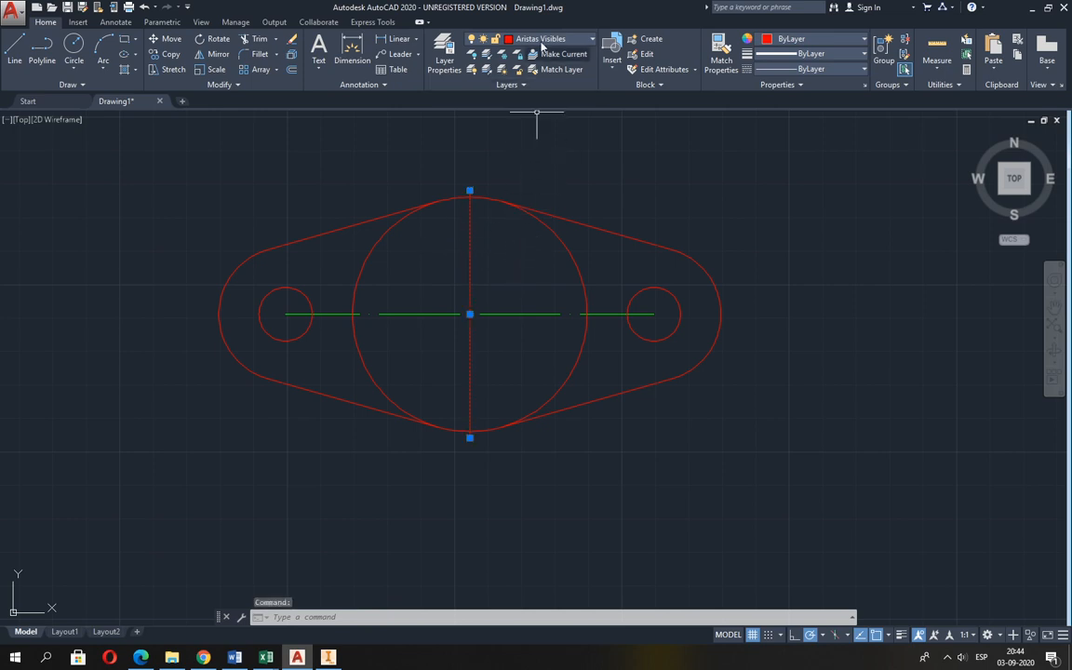
{"action": "left_click", "coordinate": [543, 39]}
{"action": "left_click", "coordinate": [539, 131]}
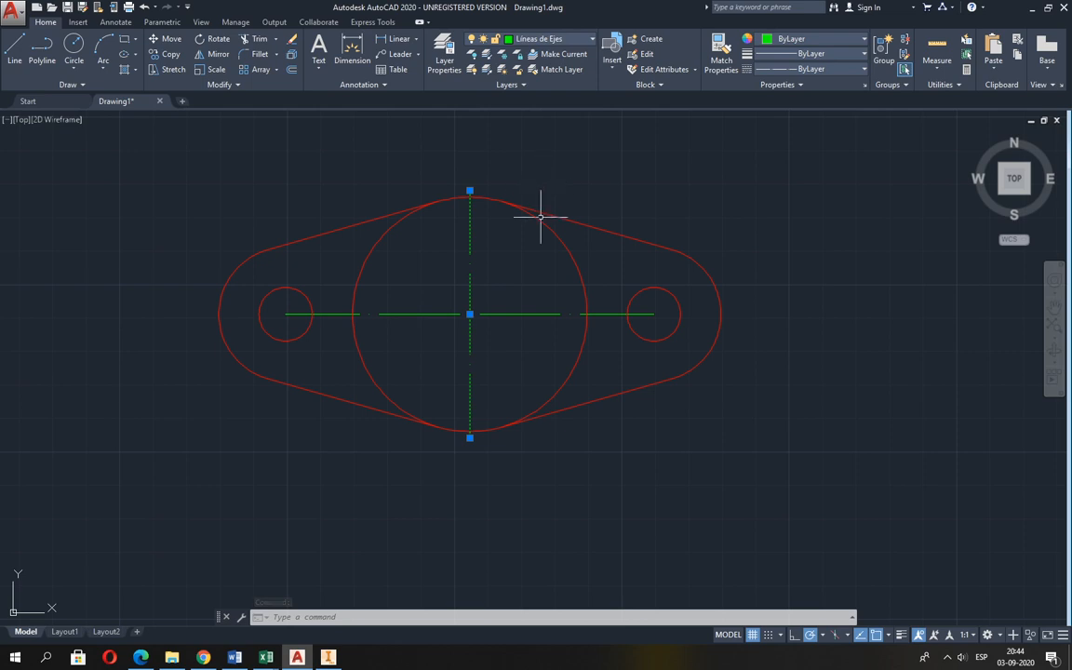
{"action": "key", "text": "Escape"}
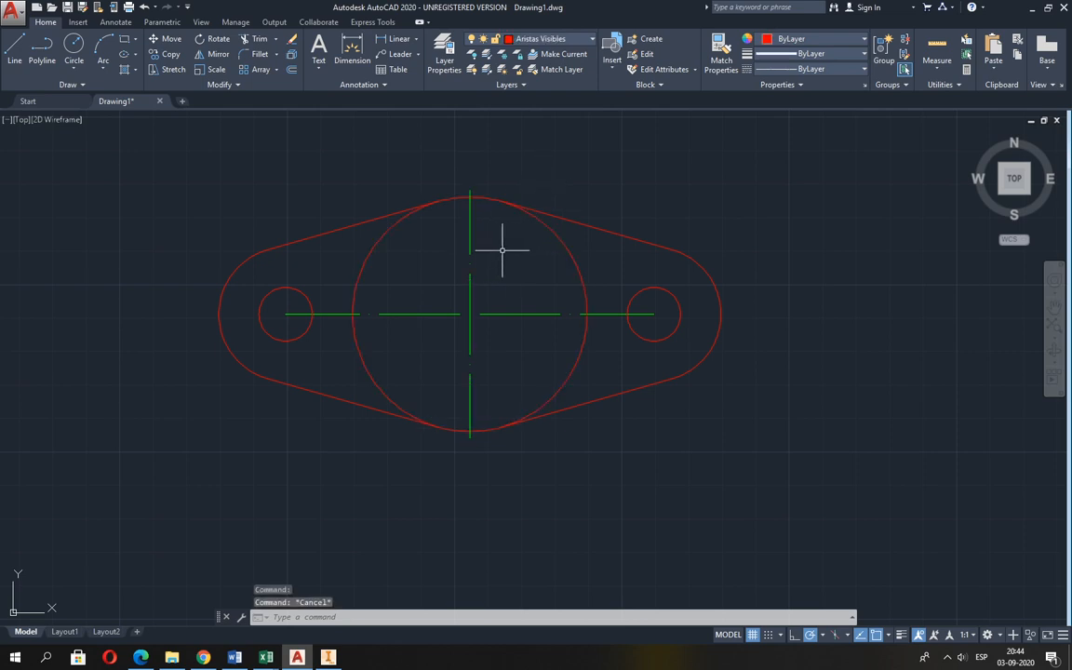
Consult the flange figure in Guia 2.pdf, and draw radius 22 auxiliary circles in AutoCAD centred on the right and left holes.
{"action": "left_click", "coordinate": [71, 46]}
{"action": "key", "text": "alt+Tab"}
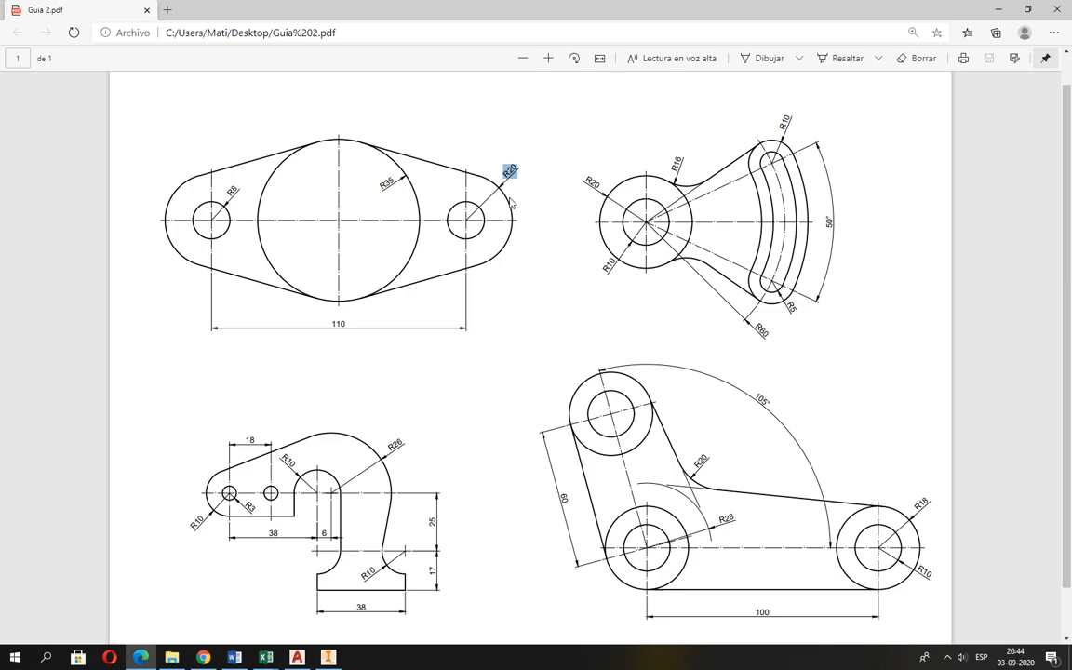
{"action": "key", "text": "alt+Tab"}
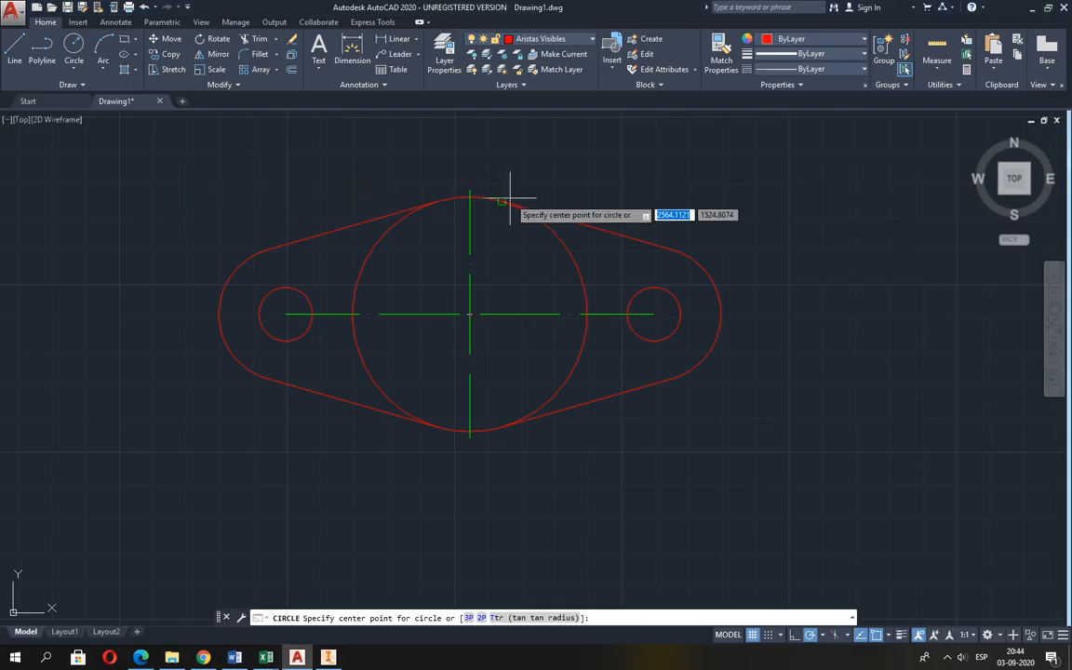
{"action": "left_click", "coordinate": [653, 315]}
{"action": "type", "text": "2"}
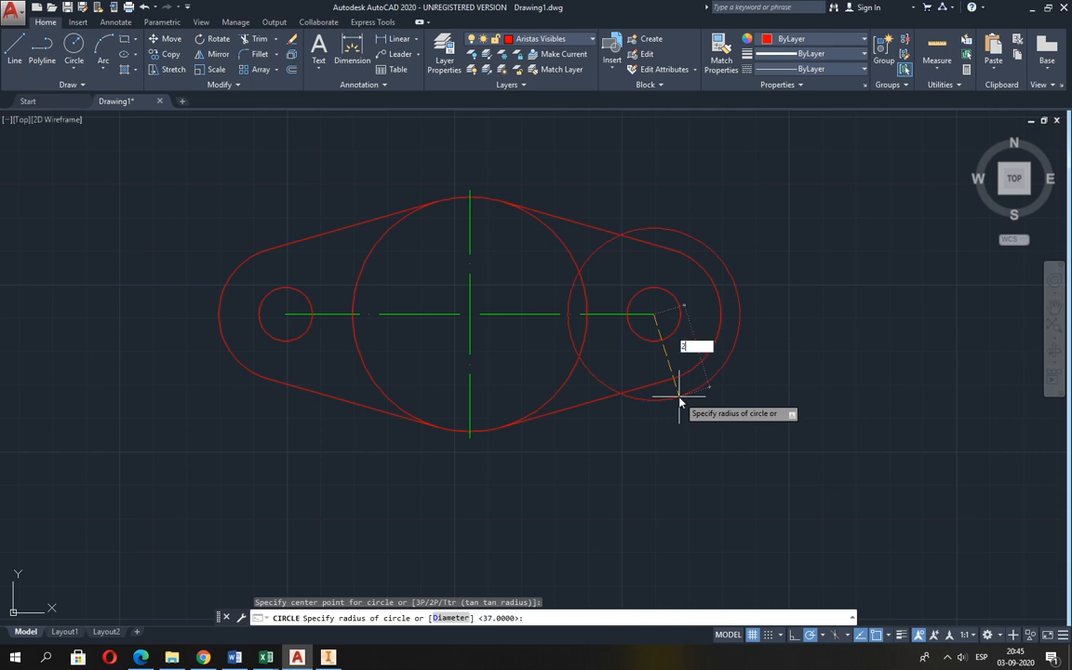
{"action": "type", "text": "2"}
{"action": "key", "text": "Return"}
{"action": "key", "text": "Return"}
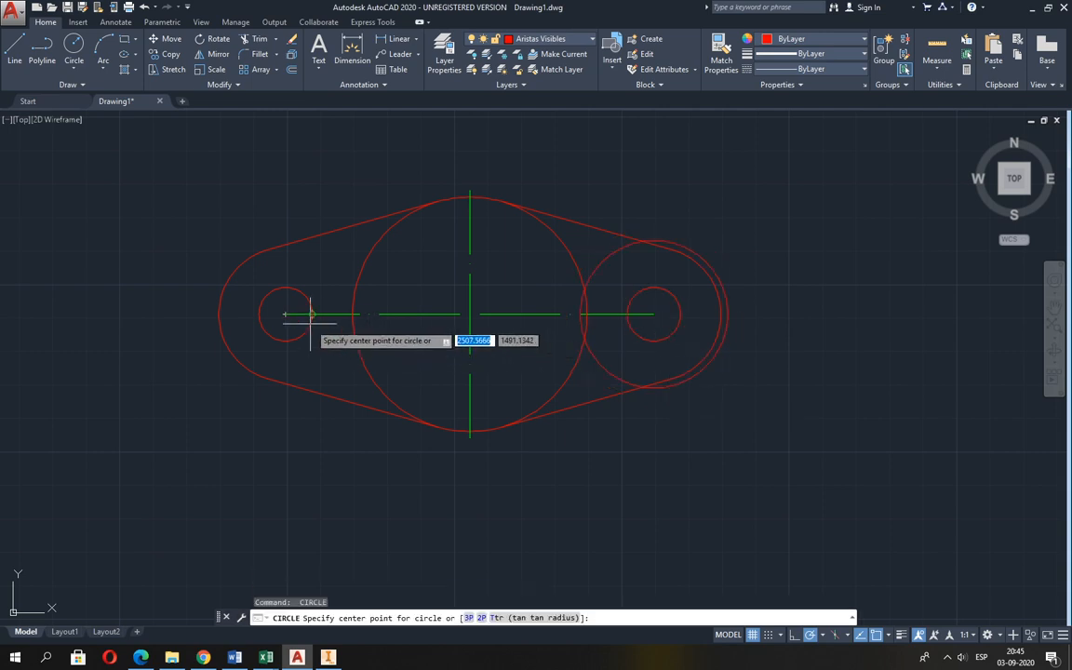
{"action": "left_click", "coordinate": [285, 315]}
{"action": "key", "text": "Return"}
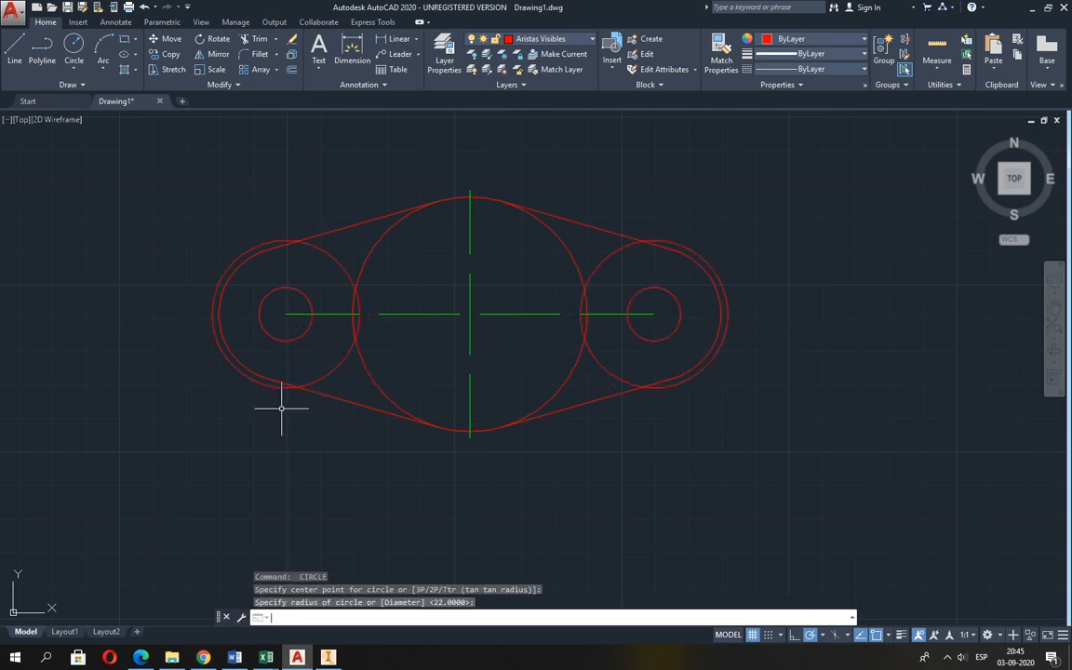
{"action": "scroll", "coordinate": [282, 331], "scroll_direction": "up", "scroll_amount": 2}
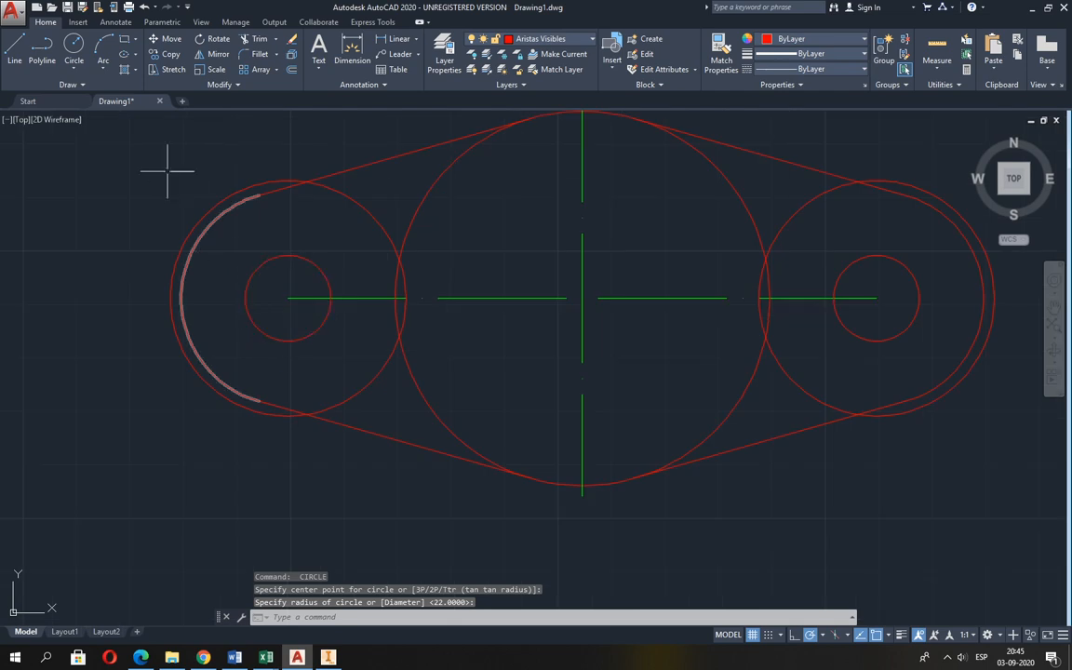
{"action": "left_click", "coordinate": [15, 48]}
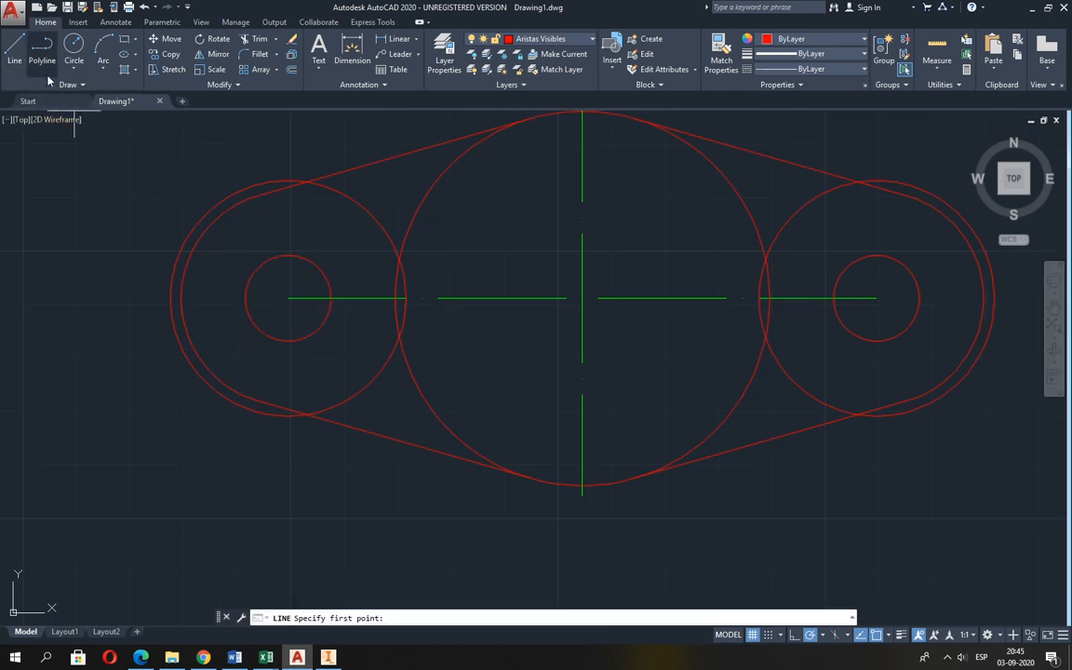
{"action": "left_click", "coordinate": [288, 298]}
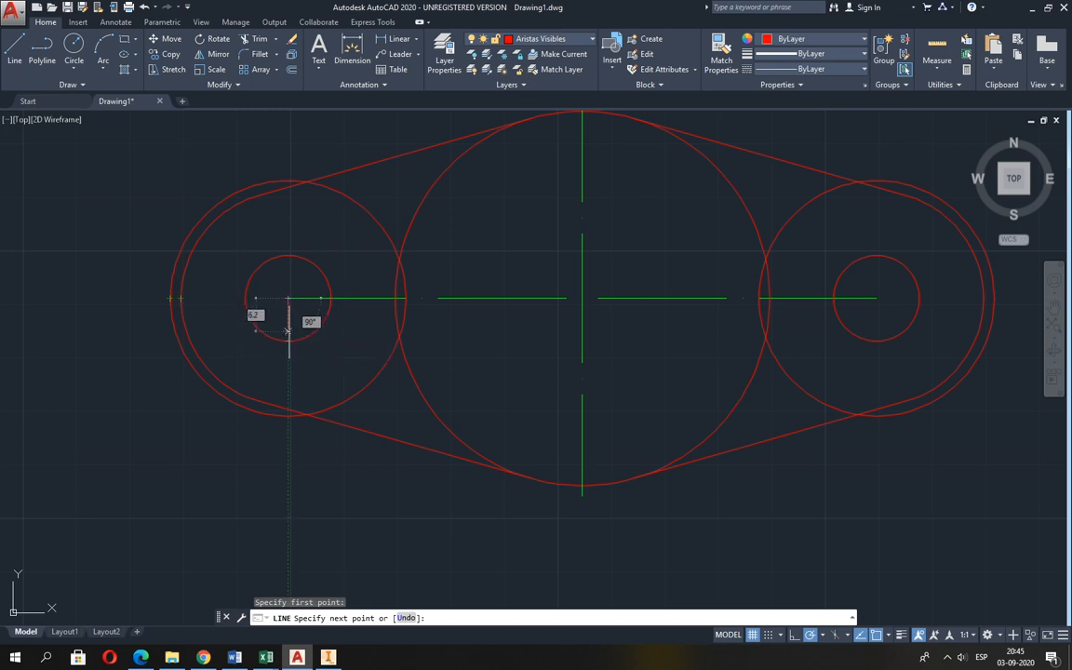
{"action": "key", "text": "Escape"}
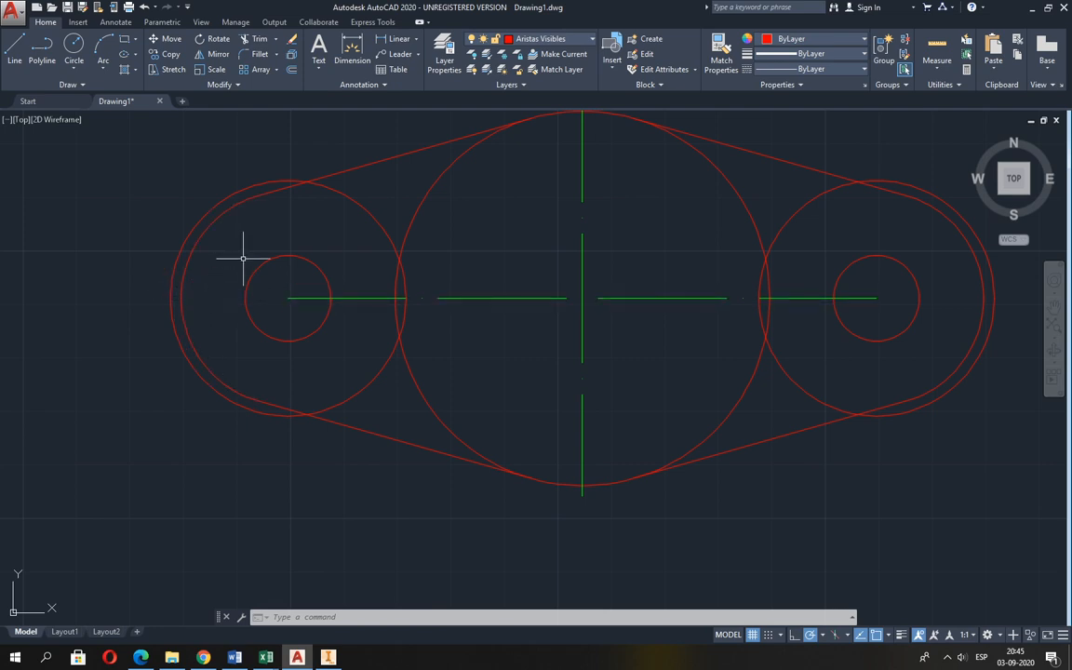
Extend the left end of the horizontal centre line to the outer edge of the left radius 22 circle.
{"action": "left_click", "coordinate": [276, 41]}
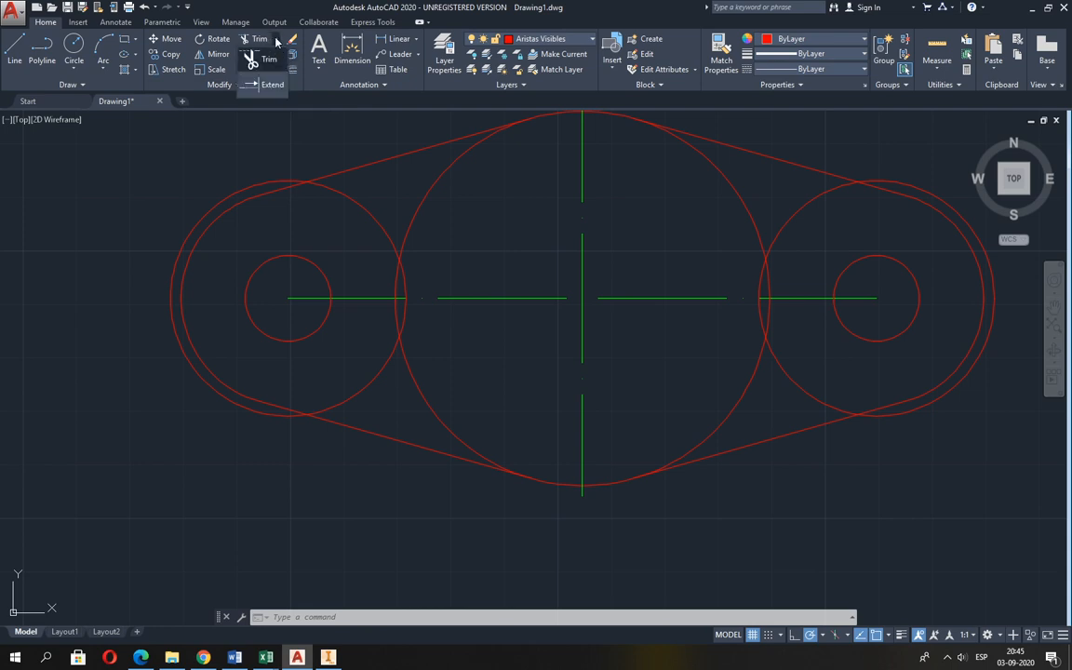
{"action": "left_click", "coordinate": [272, 86]}
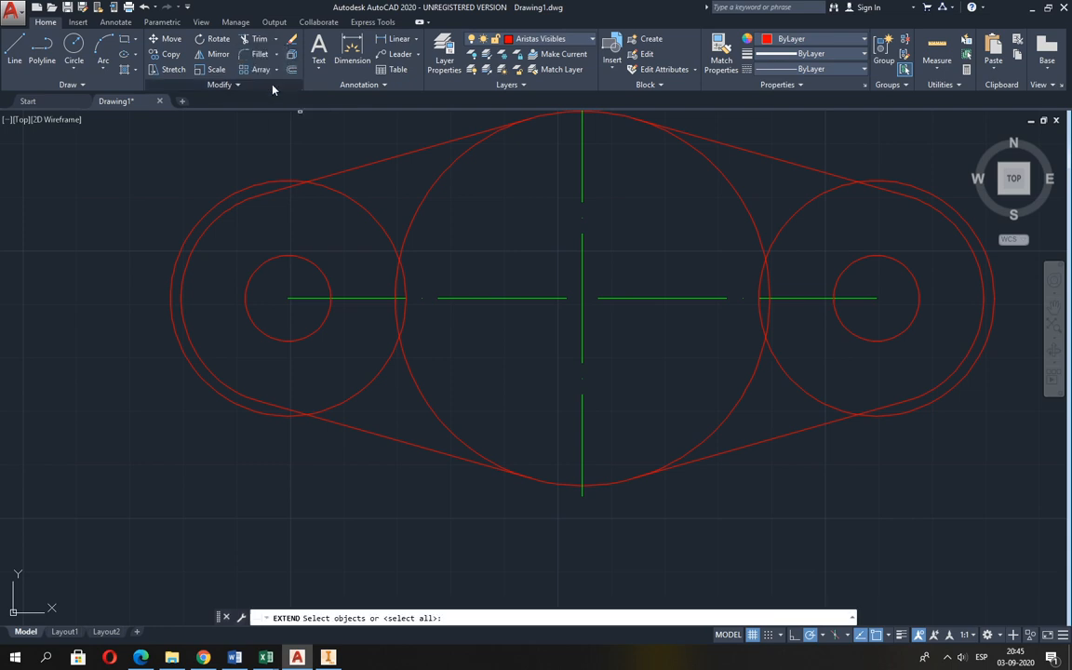
{"action": "left_click", "coordinate": [172, 302]}
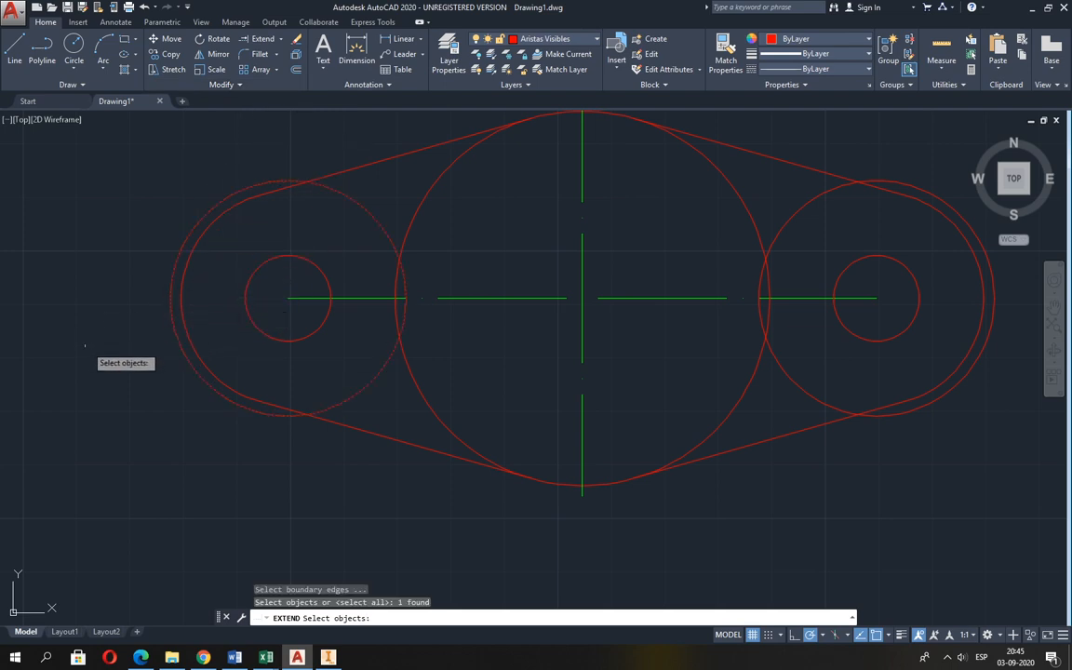
{"action": "key", "text": "Return"}
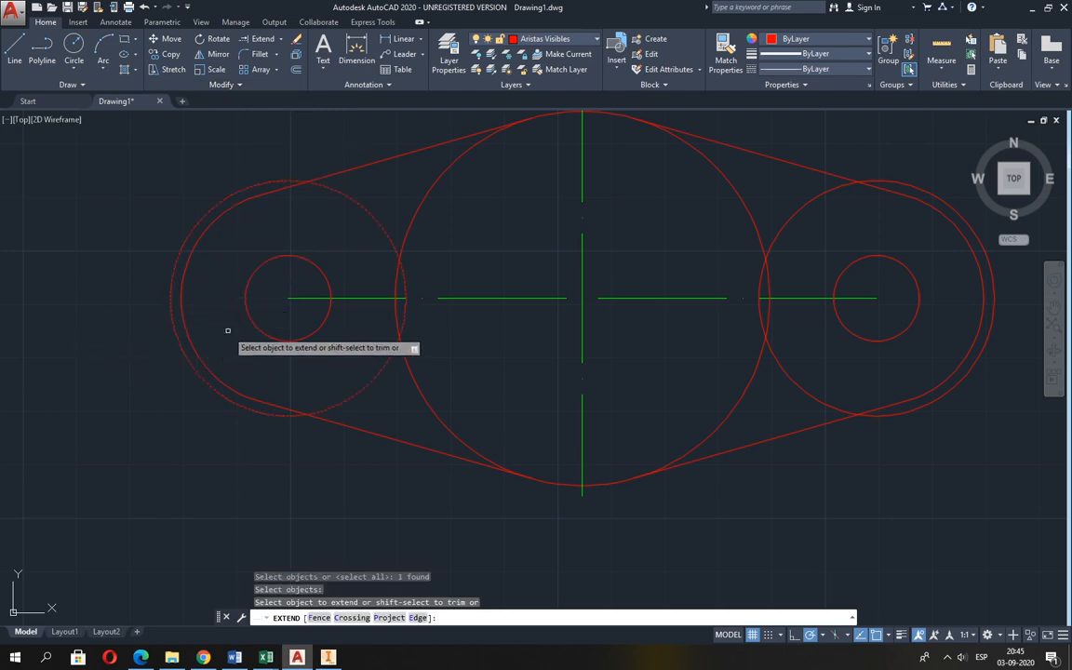
{"action": "left_click", "coordinate": [294, 298]}
{"action": "middle_click_drag", "start_coordinate": [555, 359], "coordinate": [355, 372]}
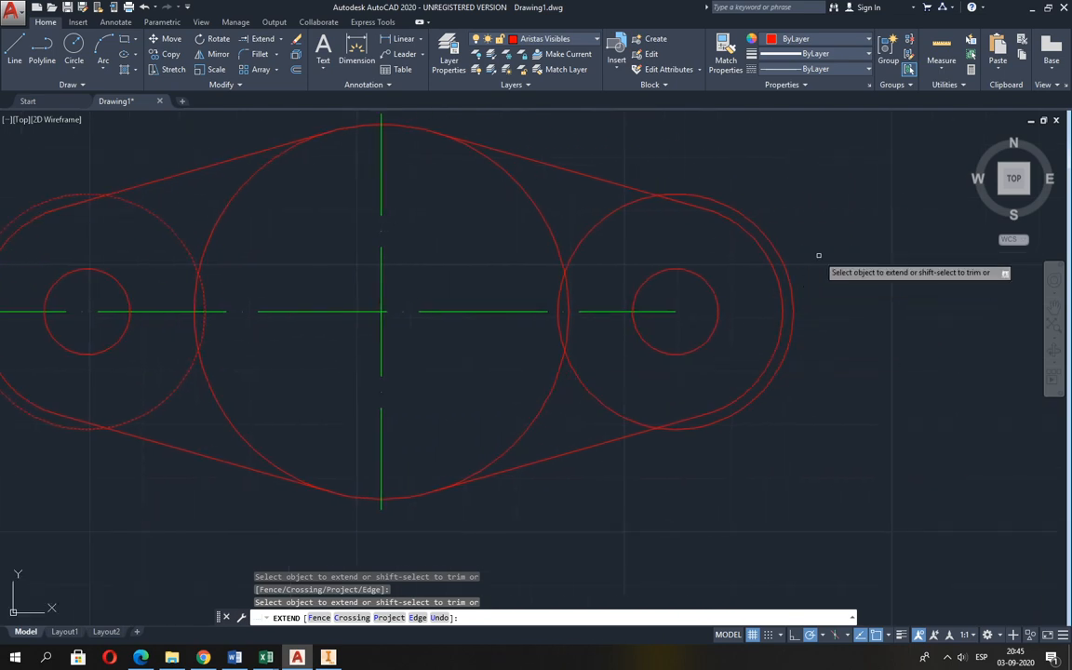
{"action": "key", "text": "Return"}
{"action": "key", "text": "Return"}
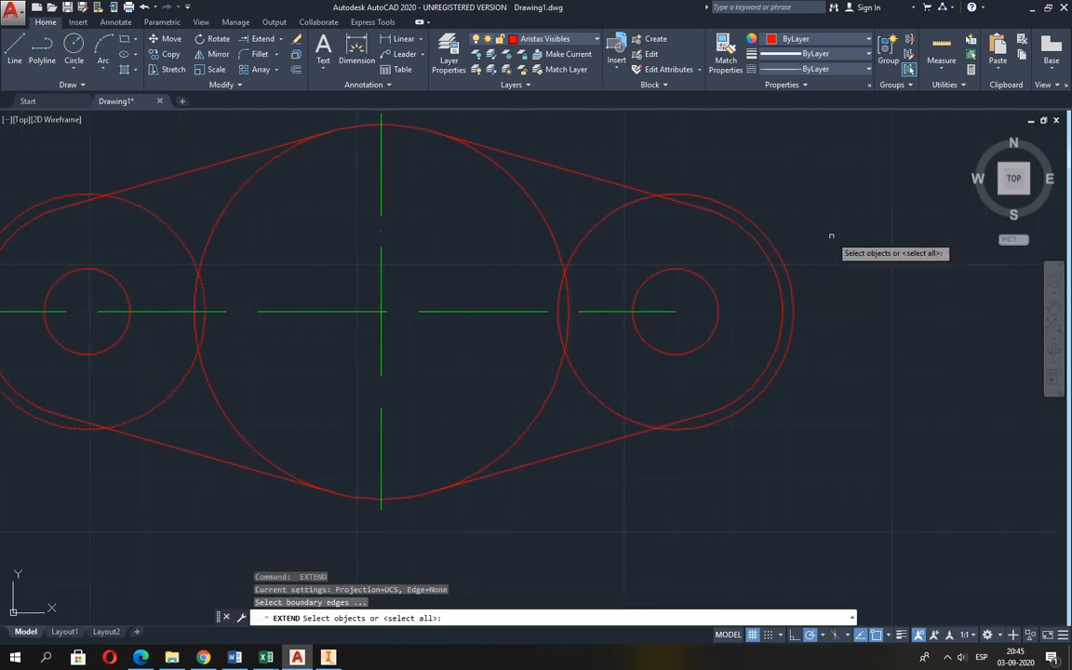
Extend the right end of the horizontal centre line to the outer edge of the right radius 22 circle.
{"action": "left_click", "coordinate": [792, 292]}
{"action": "key", "text": "Return"}
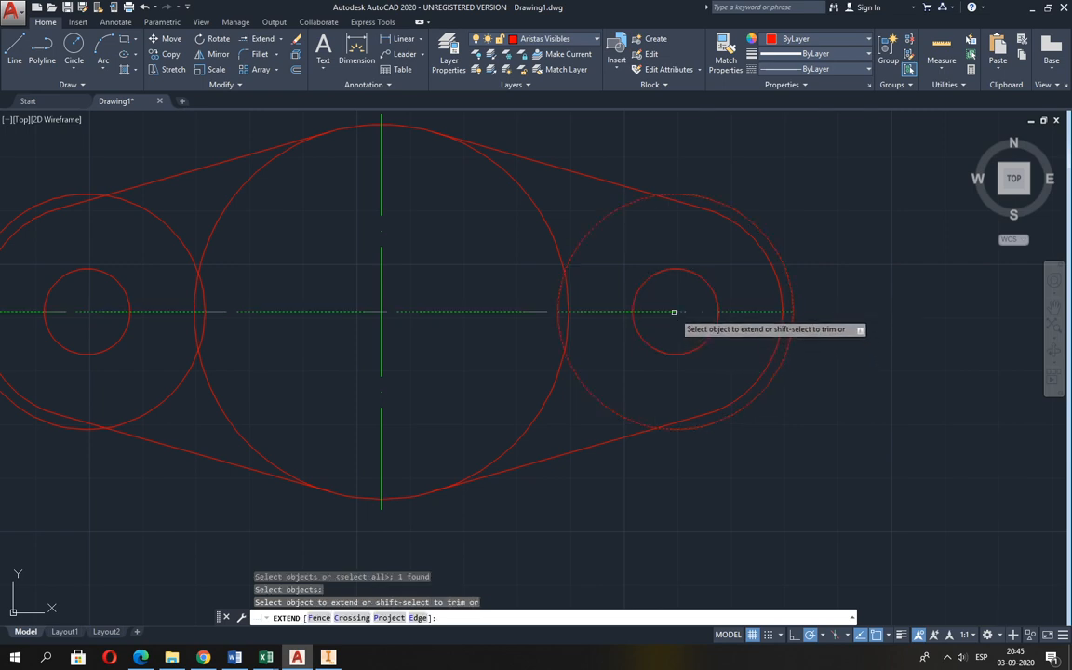
{"action": "left_click", "coordinate": [677, 311]}
{"action": "key", "text": "Return"}
{"action": "scroll", "coordinate": [678, 316], "scroll_direction": "down", "scroll_amount": 3}
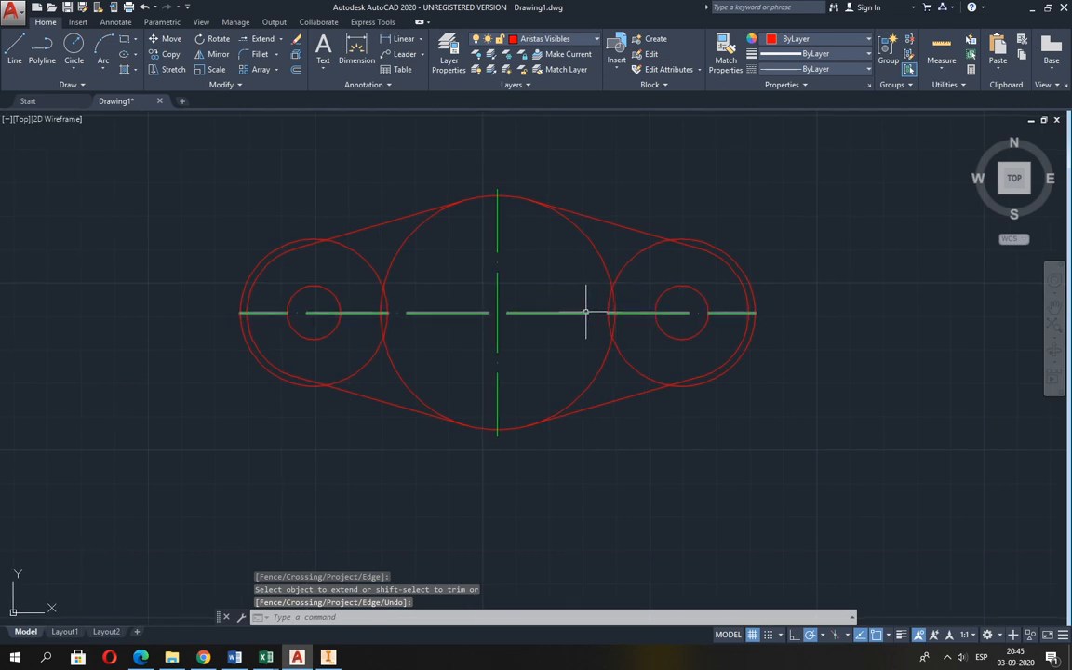
Clear the object selection and make Líneas de Ejes the current layer.
{"action": "key", "text": "Return"}
{"action": "left_click", "coordinate": [574, 312]}
{"action": "key", "text": "Escape"}
{"action": "key", "text": "Escape"}
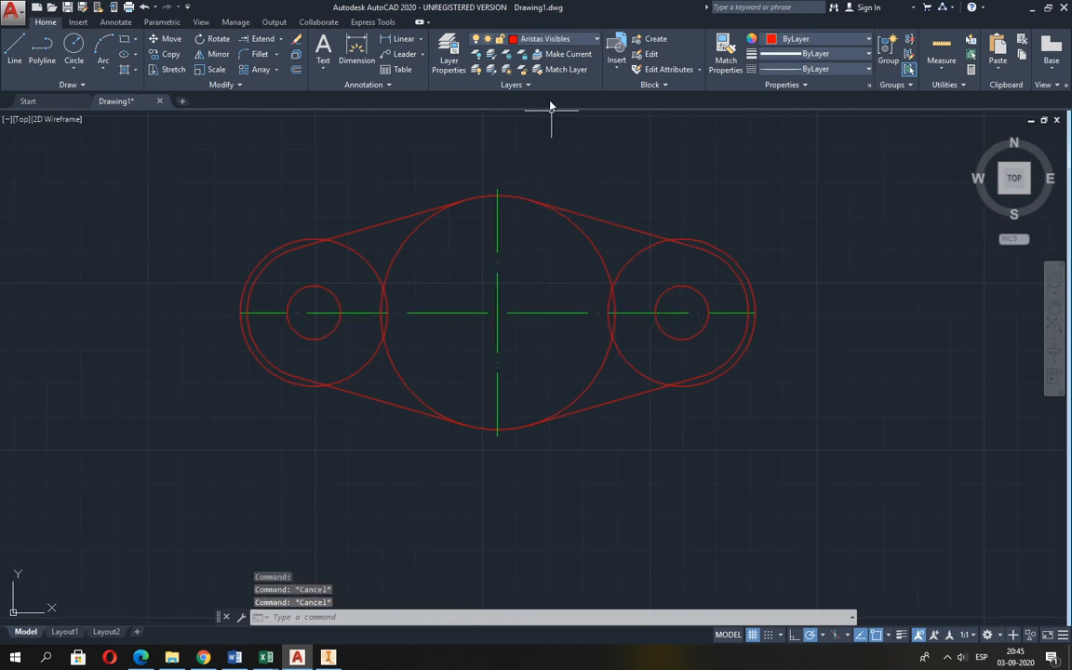
{"action": "left_click", "coordinate": [547, 40]}
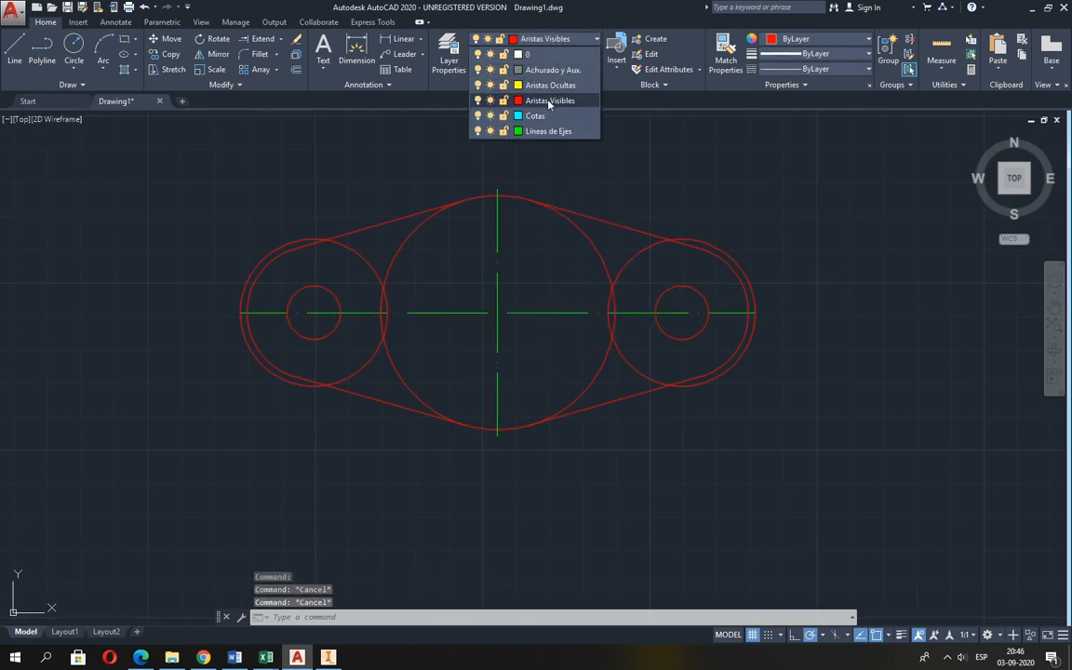
{"action": "left_click", "coordinate": [550, 131]}
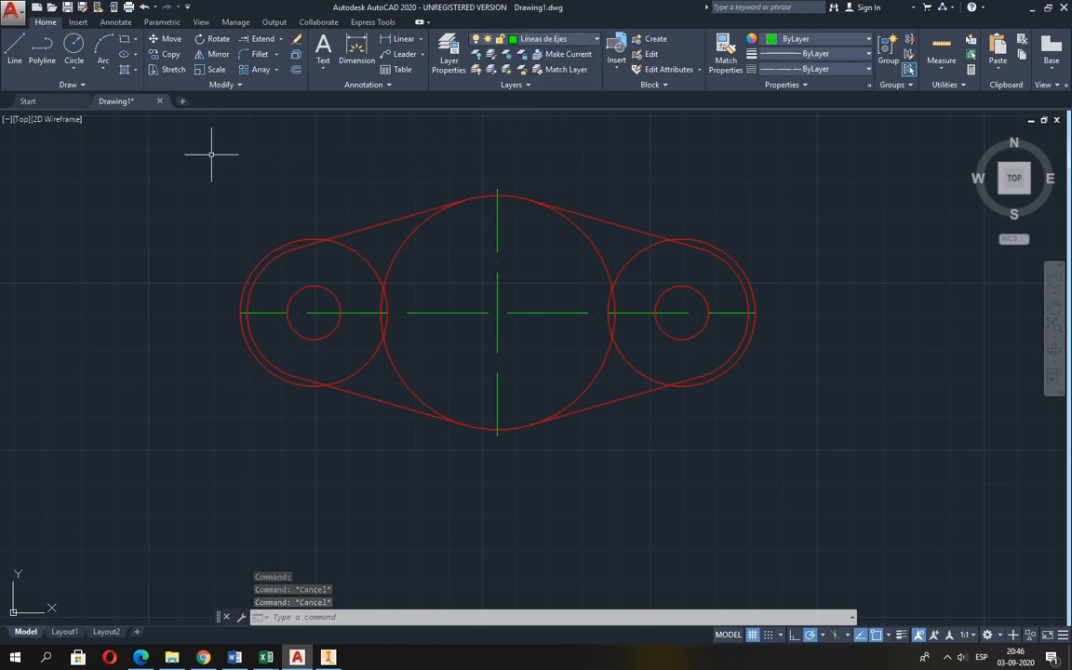
Draw a vertical centre line through the left hole, from the top quadrant to the bottom quadrant of the radius 22 circle.
{"action": "left_click", "coordinate": [17, 54]}
{"action": "scroll", "coordinate": [283, 275], "scroll_direction": "up", "scroll_amount": 2}
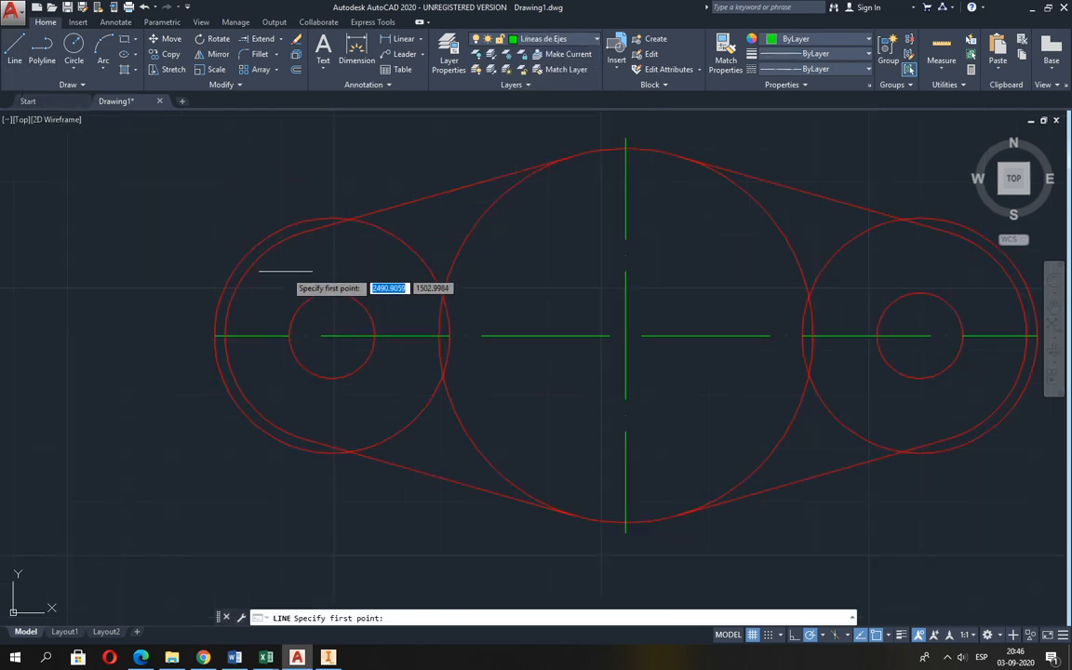
{"action": "left_click", "coordinate": [318, 221]}
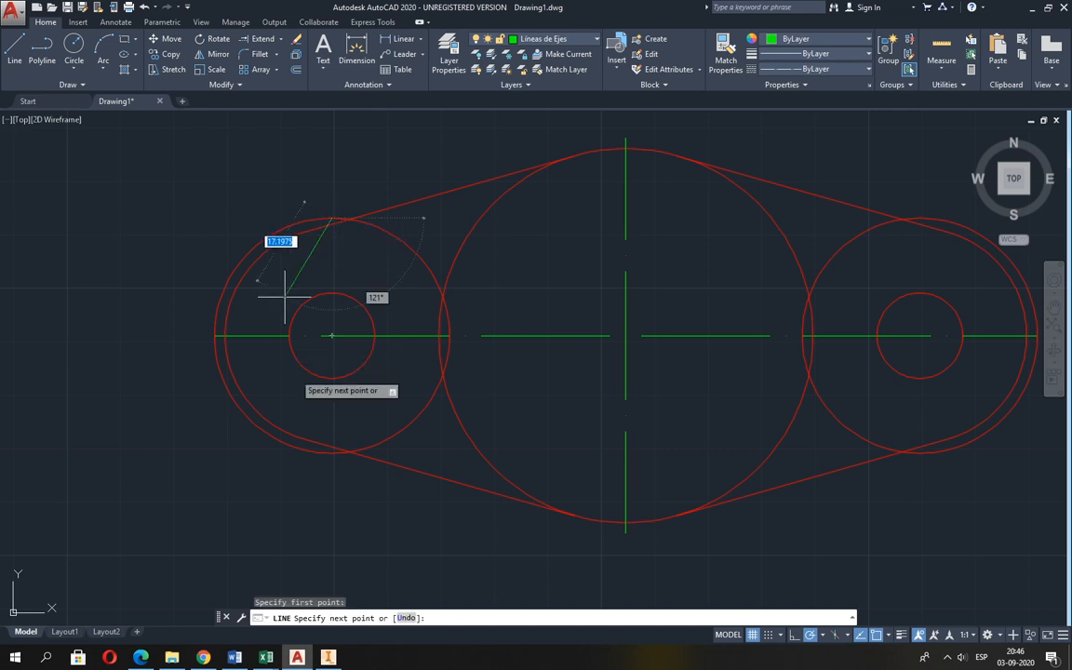
{"action": "left_click", "coordinate": [327, 454]}
{"action": "key", "text": "Return"}
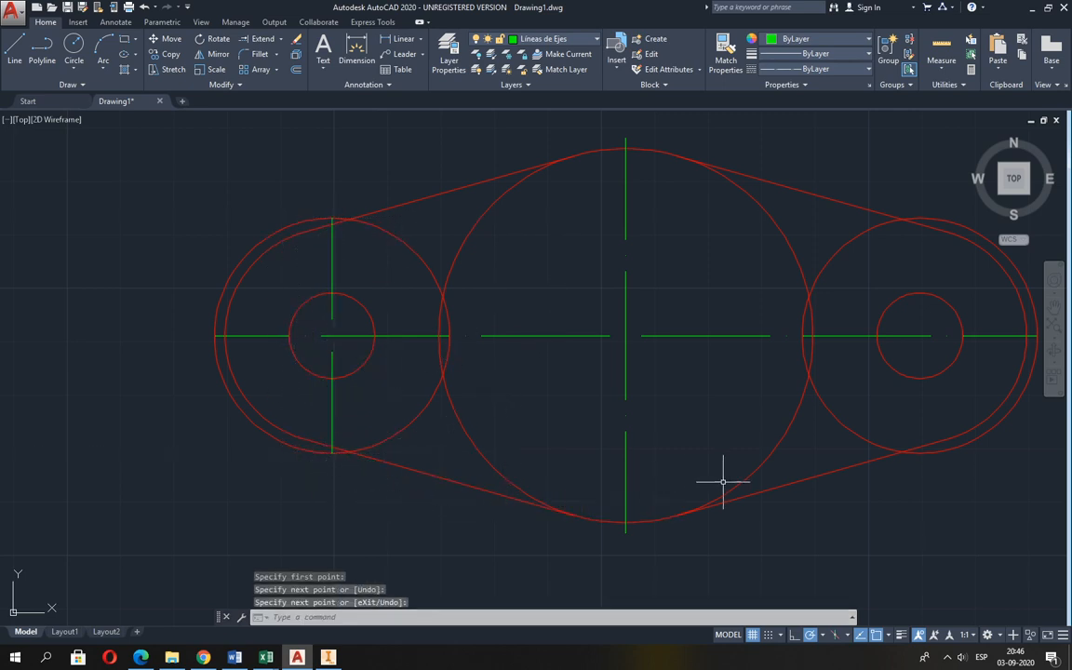
Draw a vertical centre line through the right hole, from the bottom quadrant to the top quadrant of its radius 22 circle.
{"action": "middle_click_drag", "start_coordinate": [720, 477], "coordinate": [517, 492]}
{"action": "key", "text": "Return"}
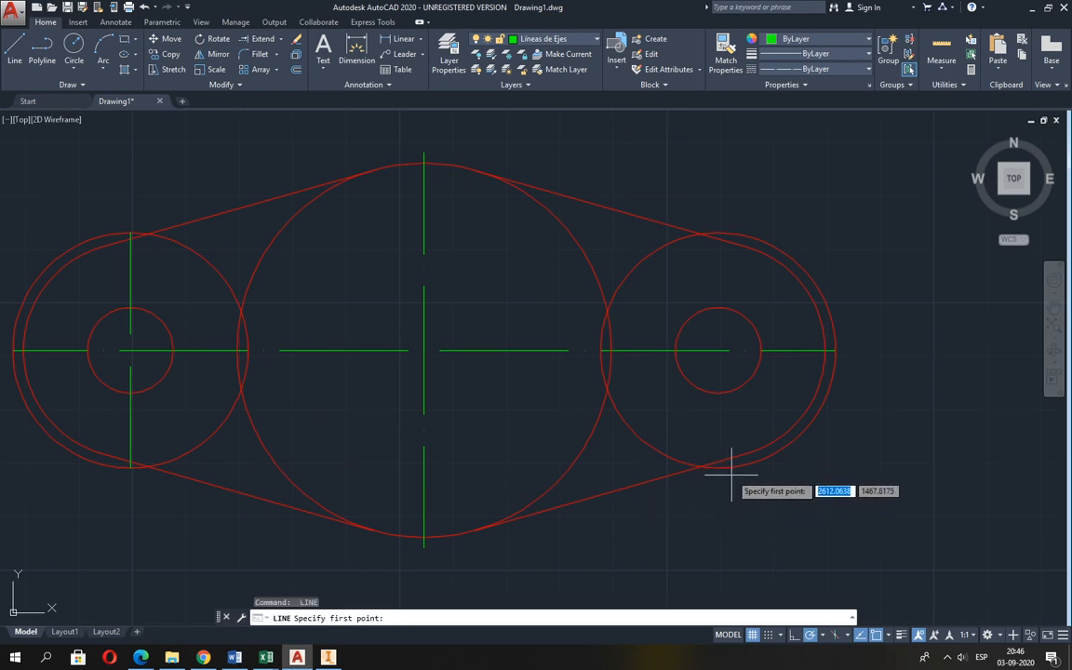
{"action": "left_click", "coordinate": [728, 462]}
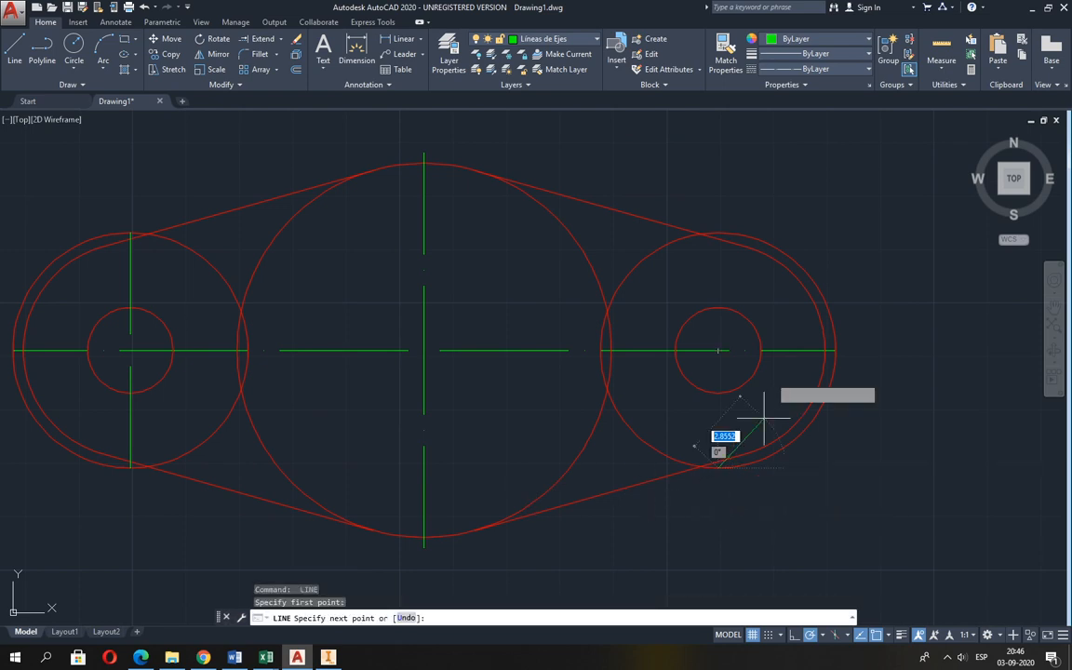
{"action": "left_click", "coordinate": [720, 239]}
{"action": "key", "text": "Return"}
{"action": "scroll", "coordinate": [617, 340], "scroll_direction": "down", "scroll_amount": 3}
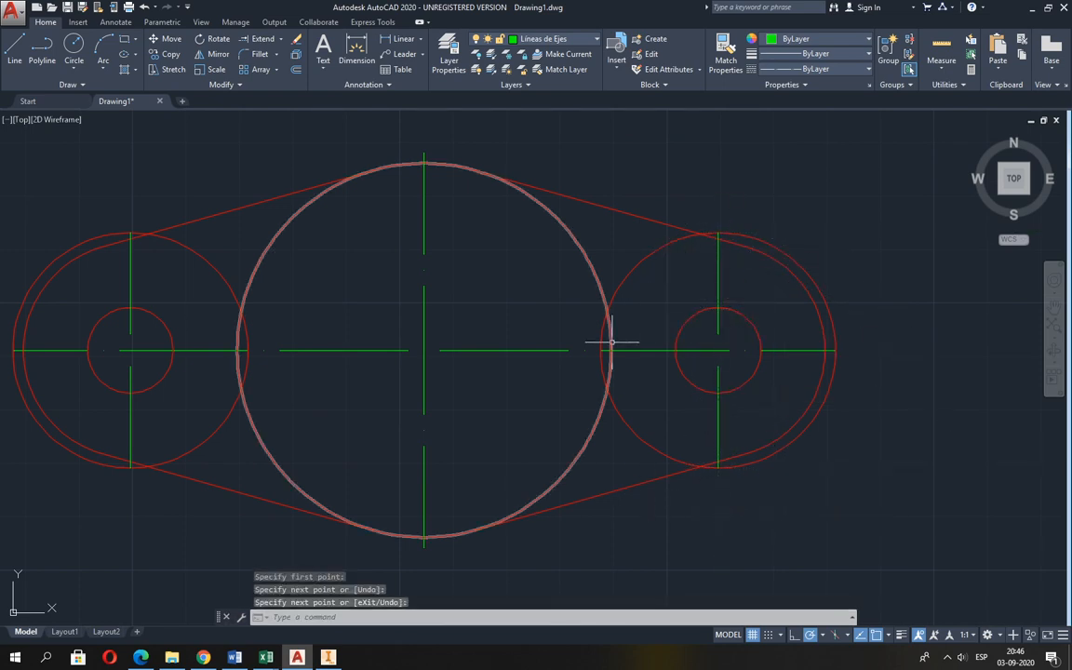
Erase the two radius 22 auxiliary circles around the left and right holes.
{"action": "left_click", "coordinate": [296, 54]}
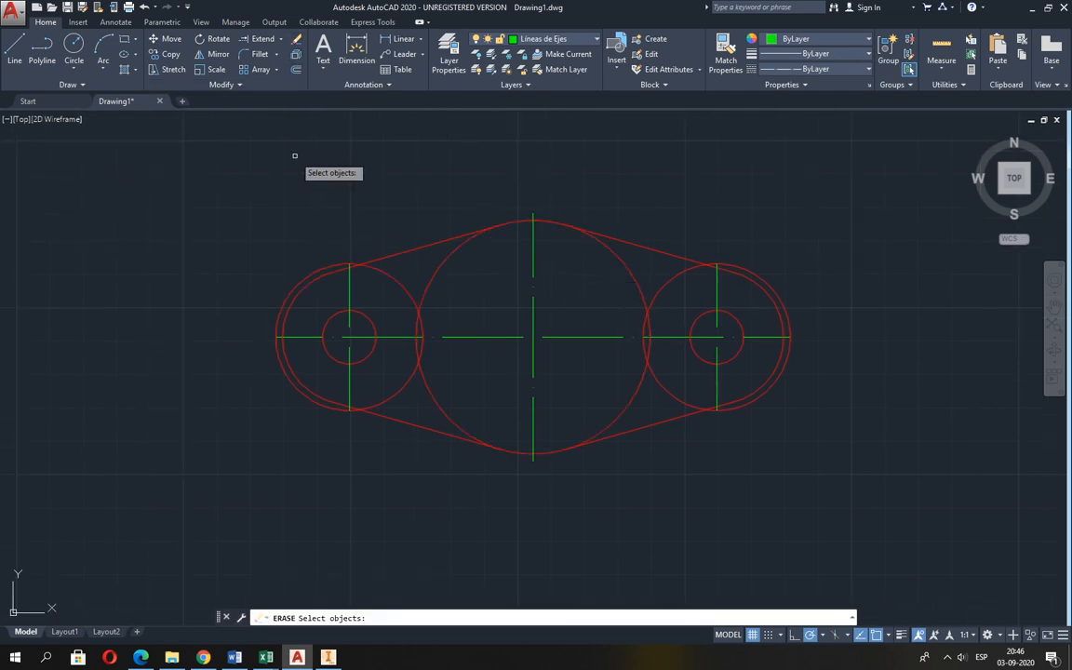
{"action": "left_click", "coordinate": [298, 282]}
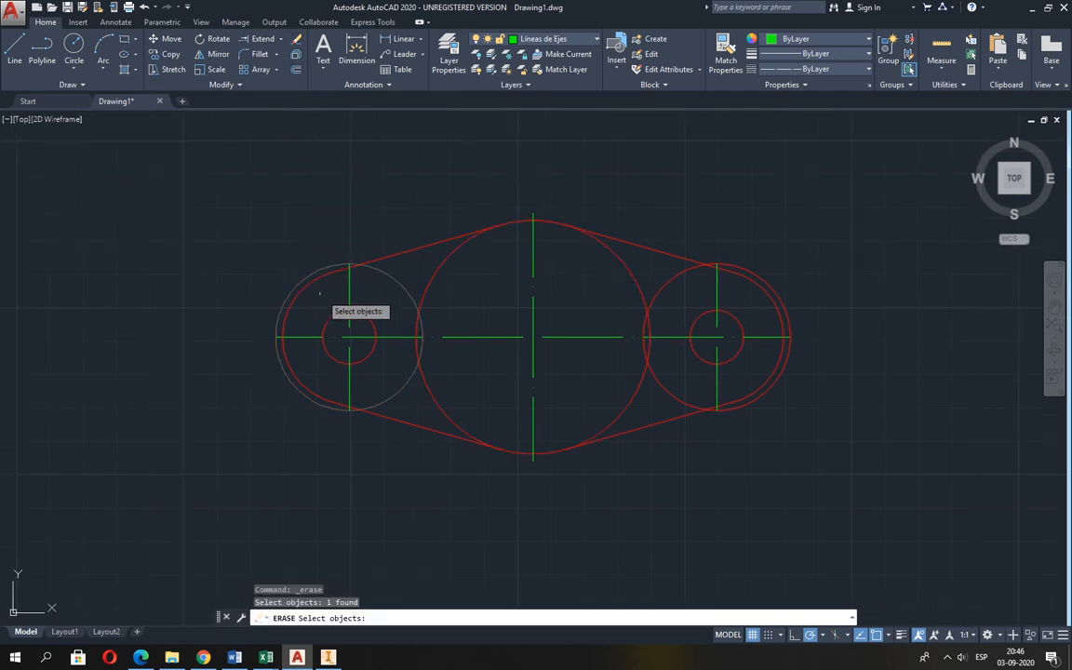
{"action": "left_click", "coordinate": [771, 279]}
{"action": "key", "text": "Return"}
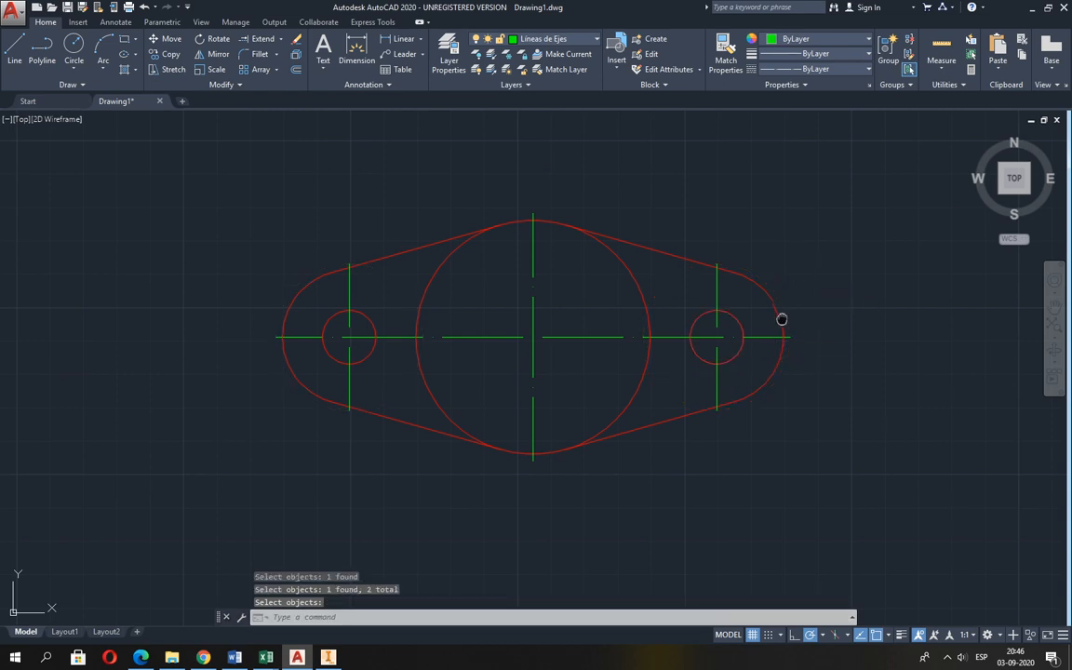
{"action": "middle_click_drag", "start_coordinate": [782, 319], "coordinate": [742, 315]}
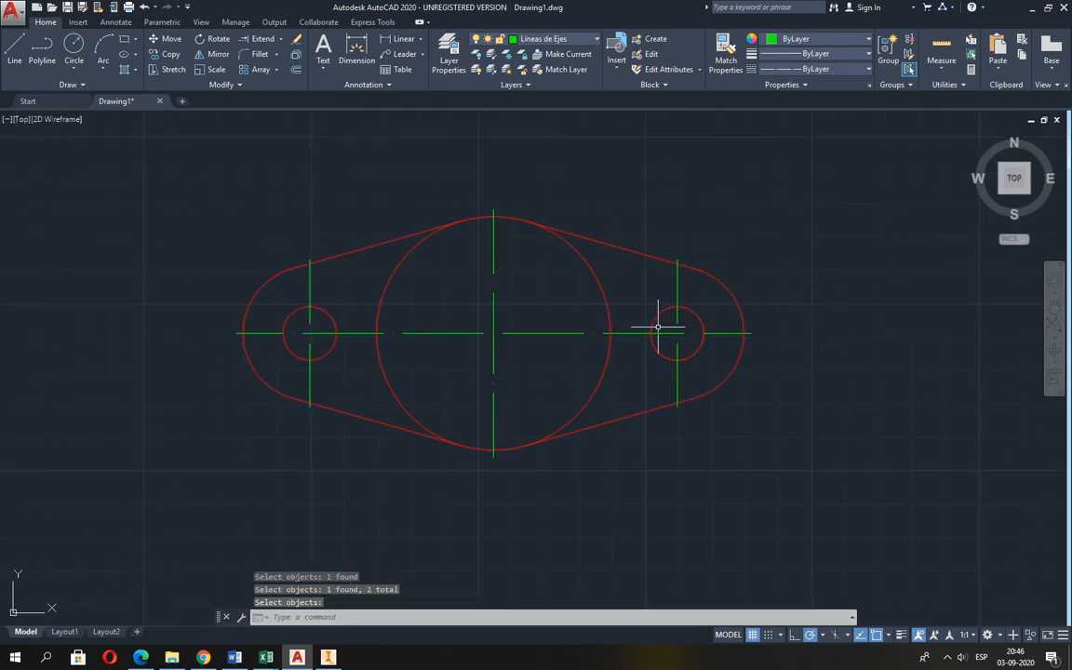
Consult the LTS (Line Type Scale) note in the layer.xlsx workbook in Excel, and return to AutoCAD.
{"action": "key", "text": "alt+Tab"}
{"action": "key", "text": "alt+Tab"}
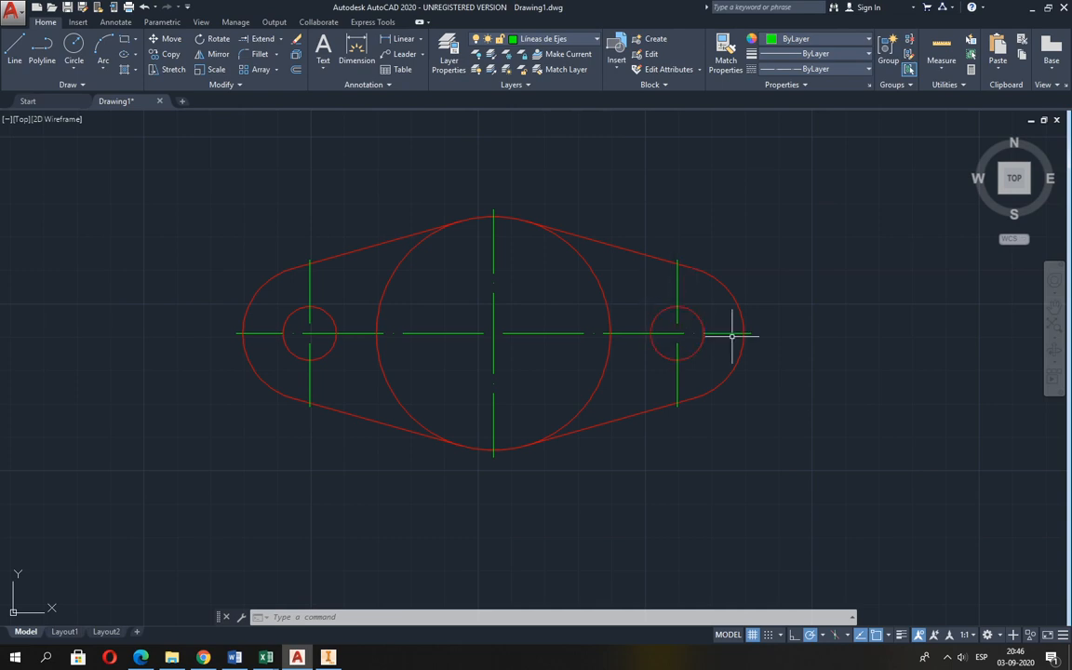
{"action": "mouse_move", "coordinate": [266, 657]}
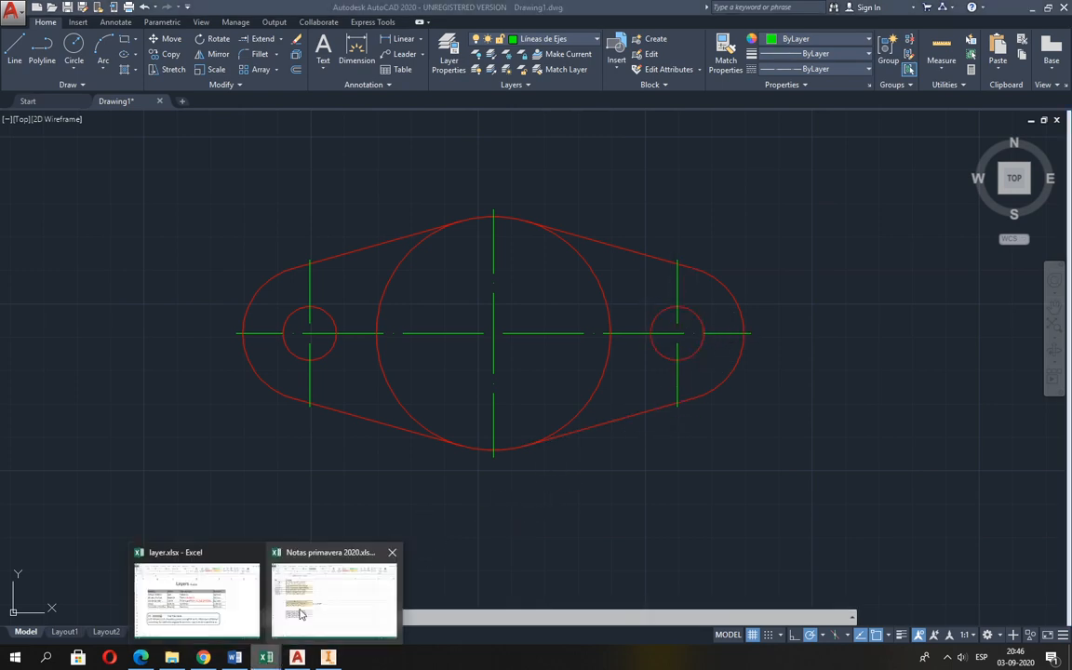
{"action": "left_click", "coordinate": [228, 595]}
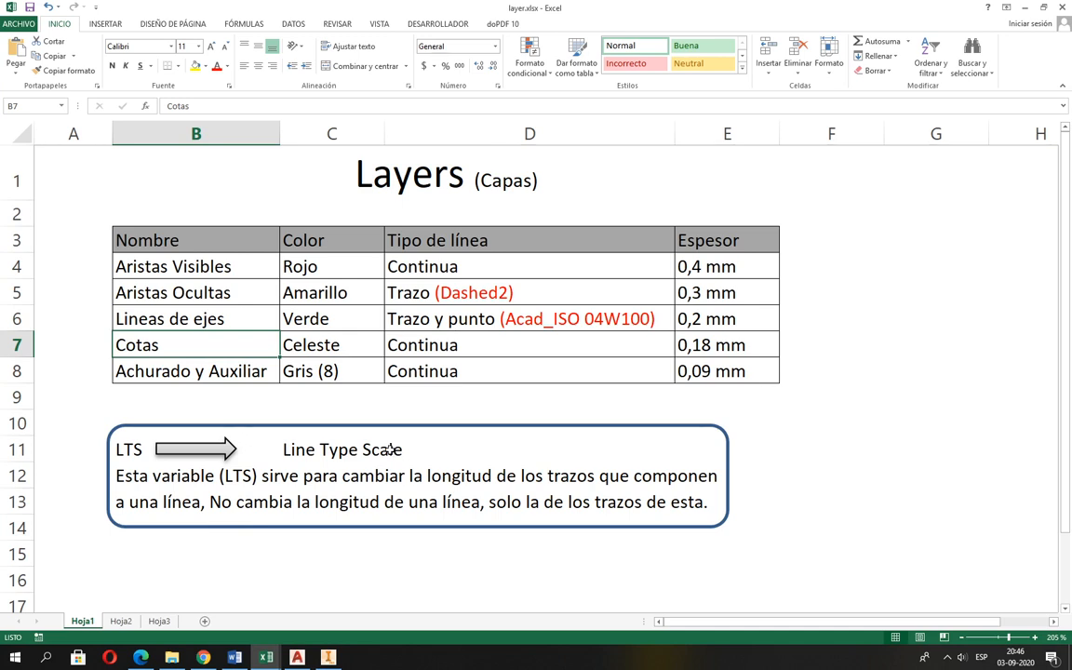
{"action": "left_click", "coordinate": [297, 657]}
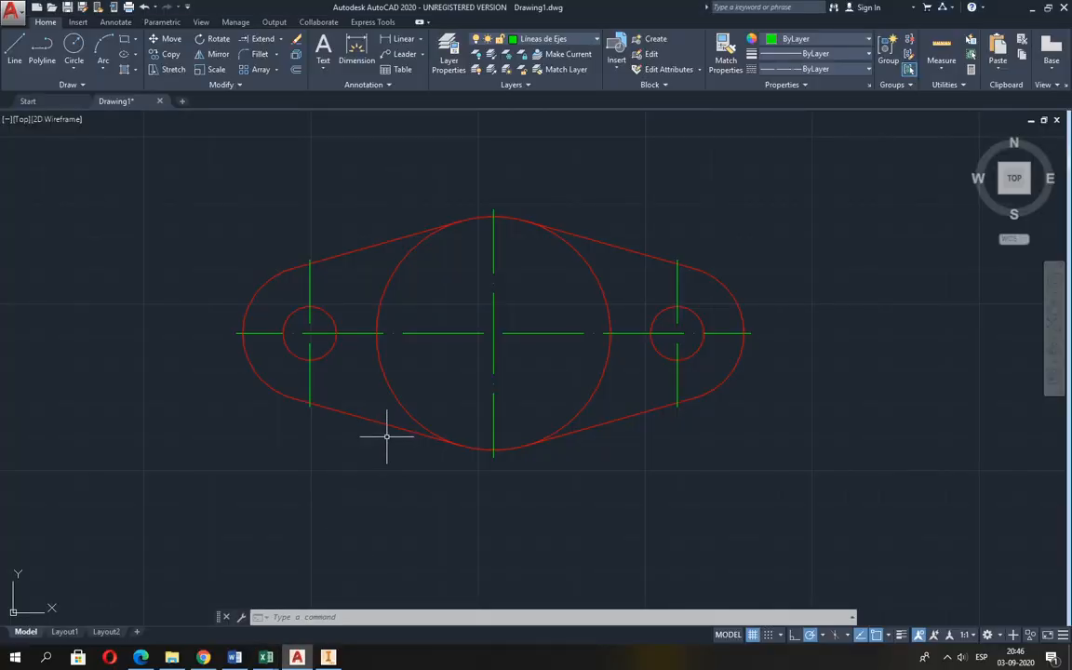
Set the global linetype scale factor to 2 with the LTS command.
{"action": "type", "text": "l"}
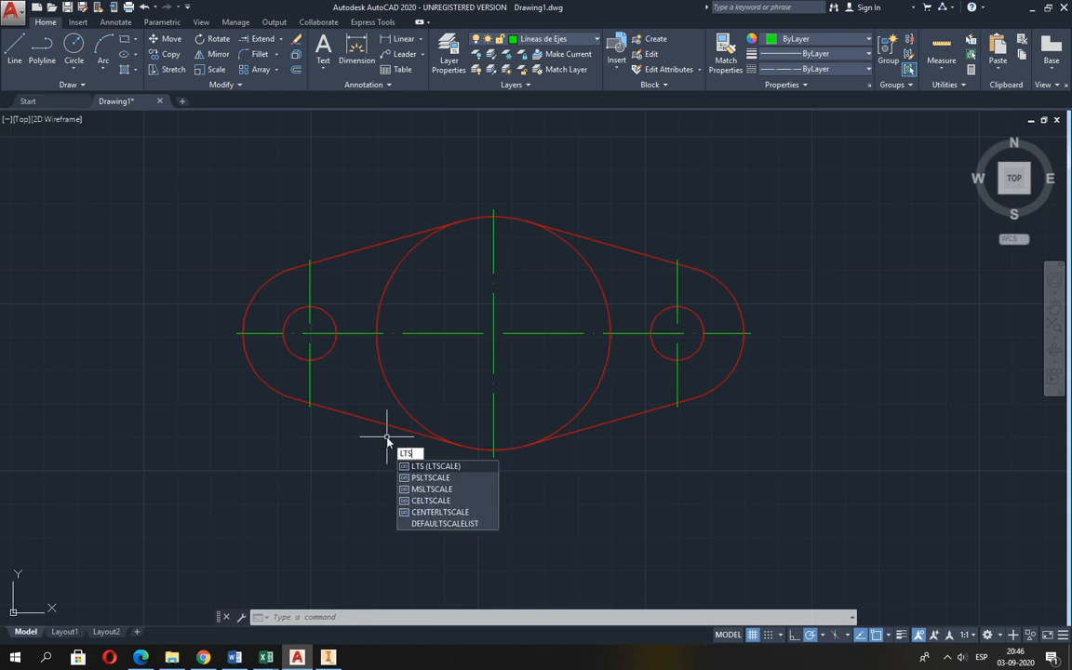
{"action": "key", "text": "Return"}
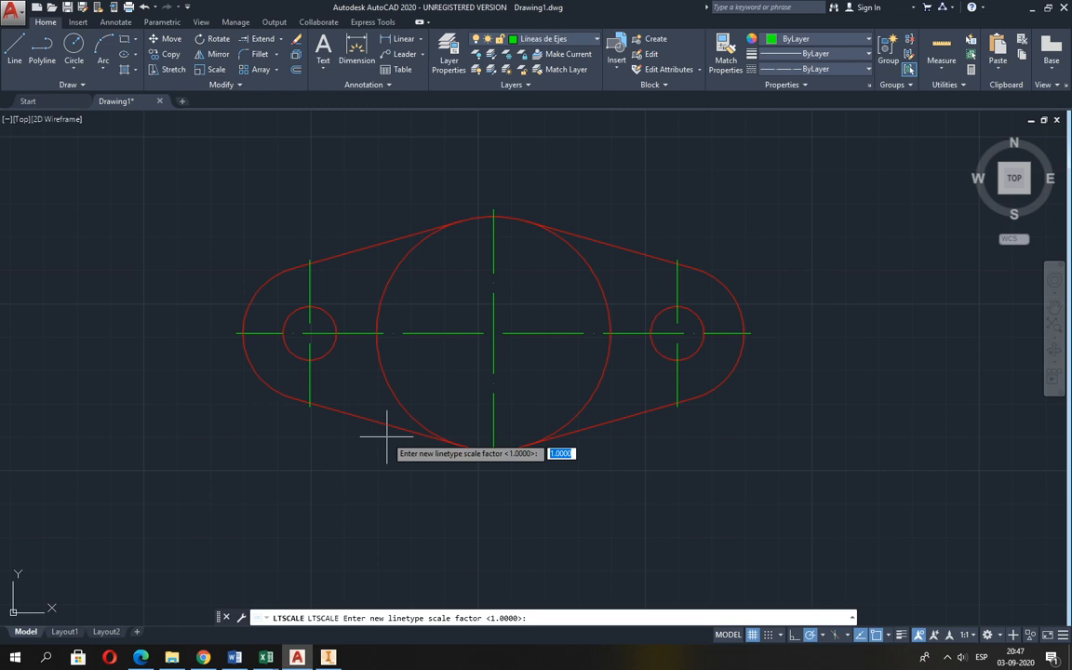
{"action": "type", "text": "2"}
{"action": "key", "text": "Return"}
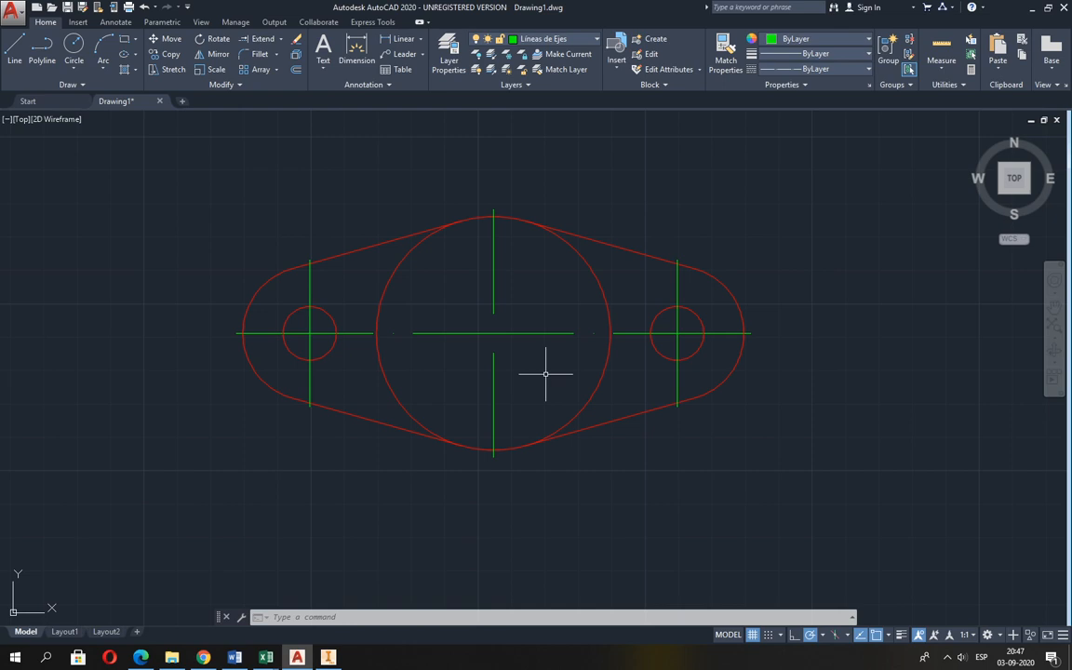
Reduce the global linetype scale factor with LTS so the centre lines use shorter dashes and repeat the dash-dot pattern several times.
{"action": "type", "text": "l"}
{"action": "key", "text": "Return"}
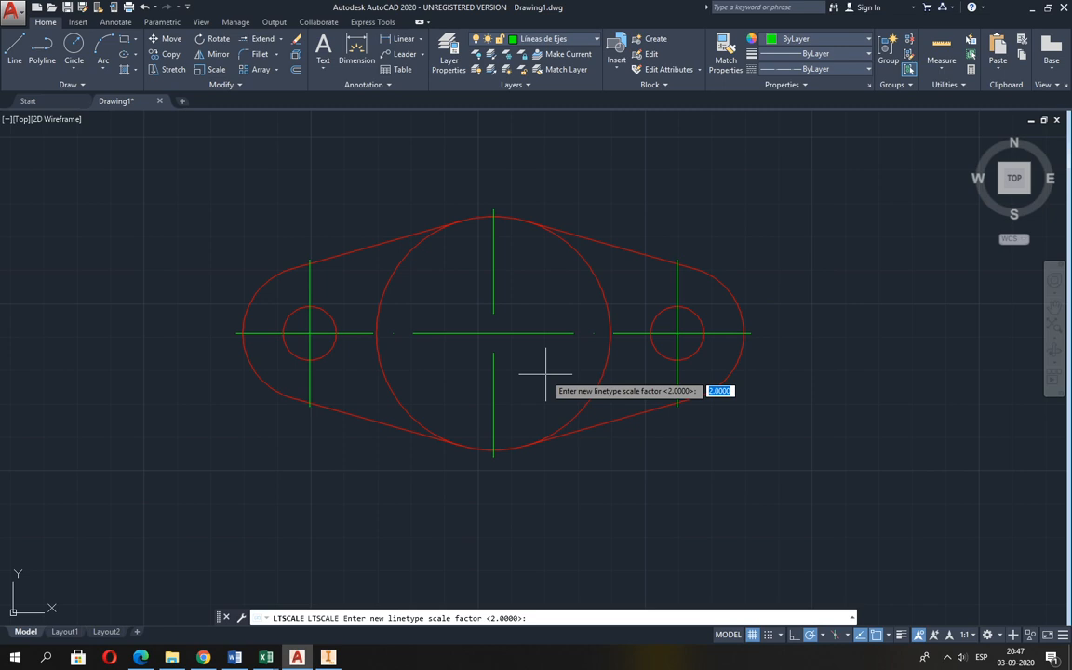
{"action": "type", "text": "14"}
{"action": "key", "text": "Return"}
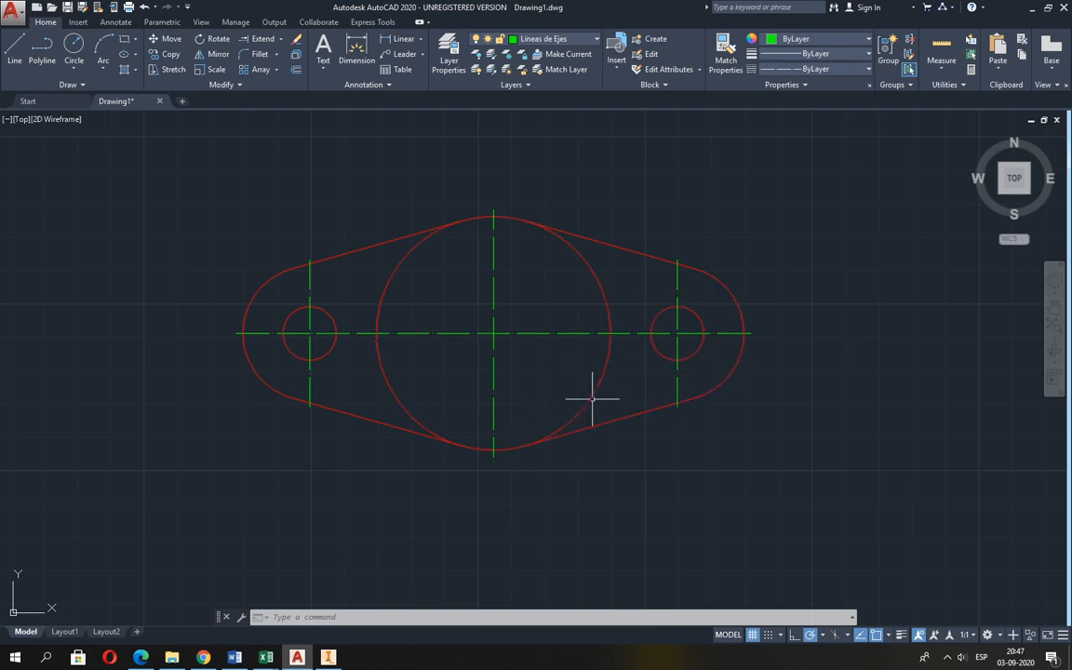
{"action": "mouse_move", "coordinate": [595, 391]}
{"action": "mouse_move", "coordinate": [830, 427]}
{"action": "middle_mouse_down"}
{"action": "mouse_move", "coordinate": [749, 437]}
{"action": "mouse_move", "coordinate": [759, 435]}
{"action": "middle_mouse_up"}
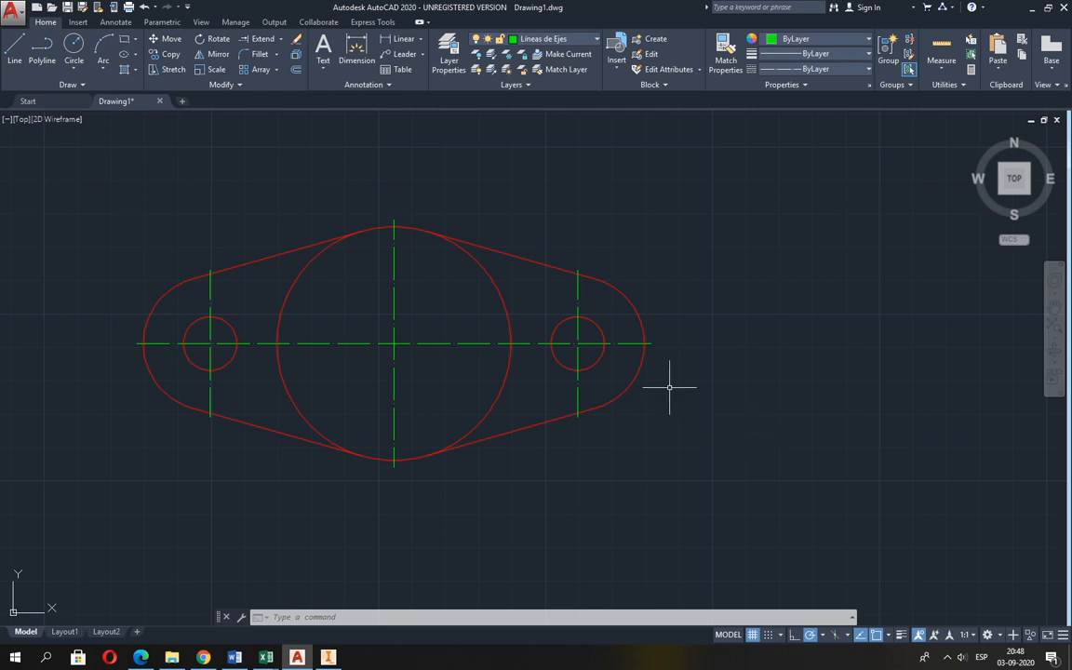
Make free space beside the flange and examine the curved-slot arm figure in Guia 2.pdf in the Edge browser.
{"action": "mouse_move", "coordinate": [677, 366]}
{"action": "middle_mouse_down"}
{"action": "mouse_move", "coordinate": [481, 364]}
{"action": "mouse_move", "coordinate": [450, 351]}
{"action": "middle_mouse_up"}
{"action": "scroll", "coordinate": [485, 361], "scroll_direction": "down", "scroll_amount": 3}
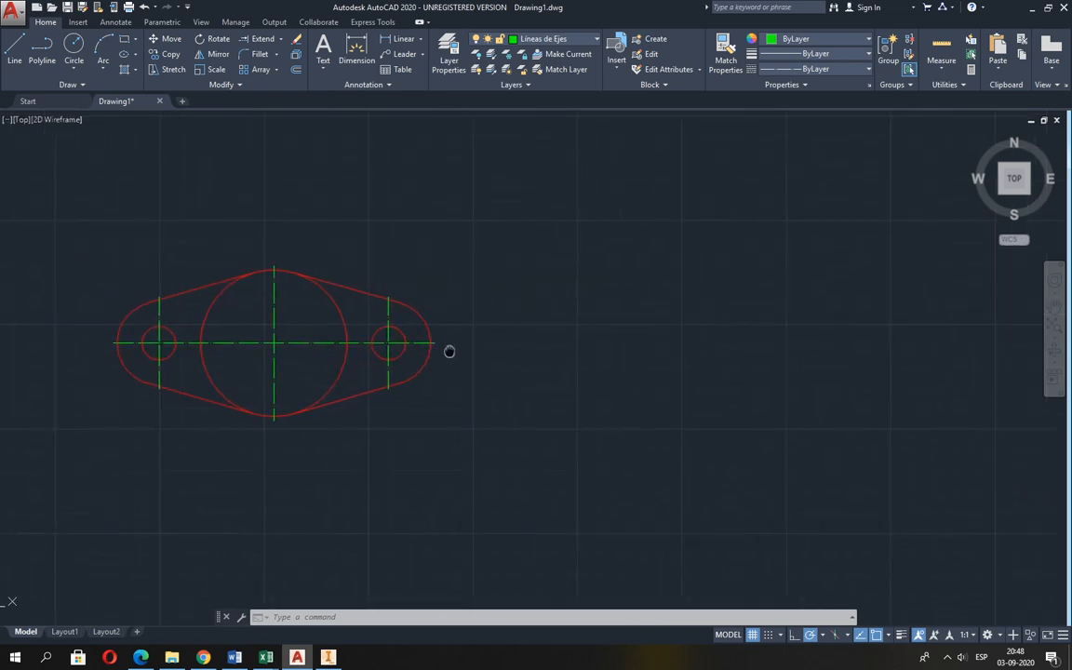
{"action": "key", "text": "alt+Tab"}
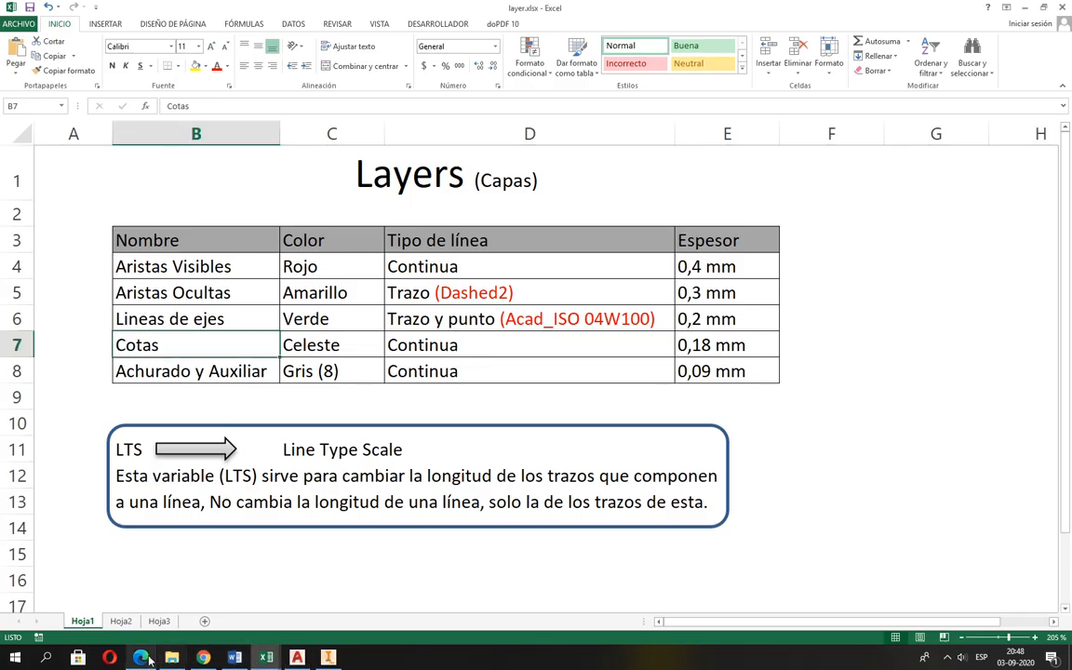
{"action": "left_click", "coordinate": [142, 658]}
{"action": "mouse_move", "coordinate": [327, 658]}
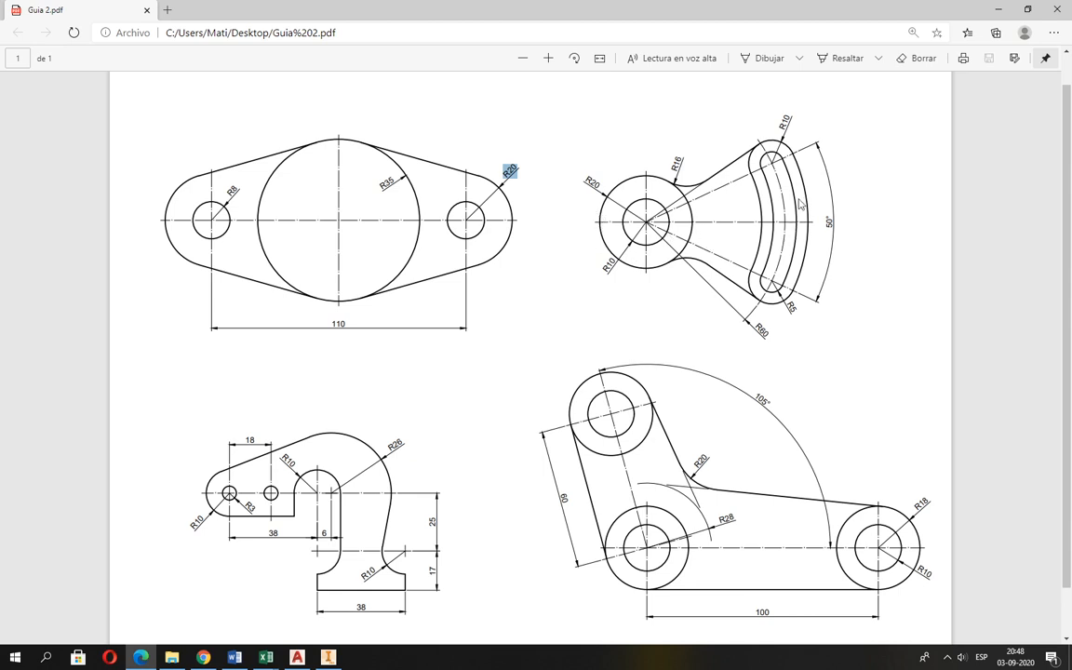
{"action": "key", "text": "alt+Tab"}
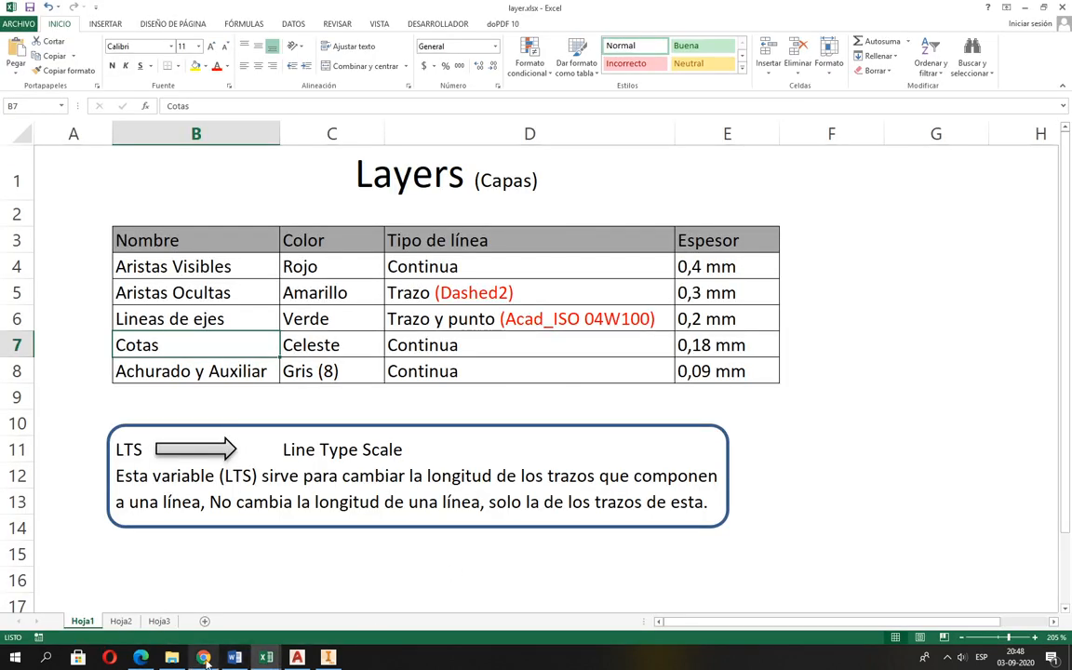
{"action": "left_click", "coordinate": [140, 656]}
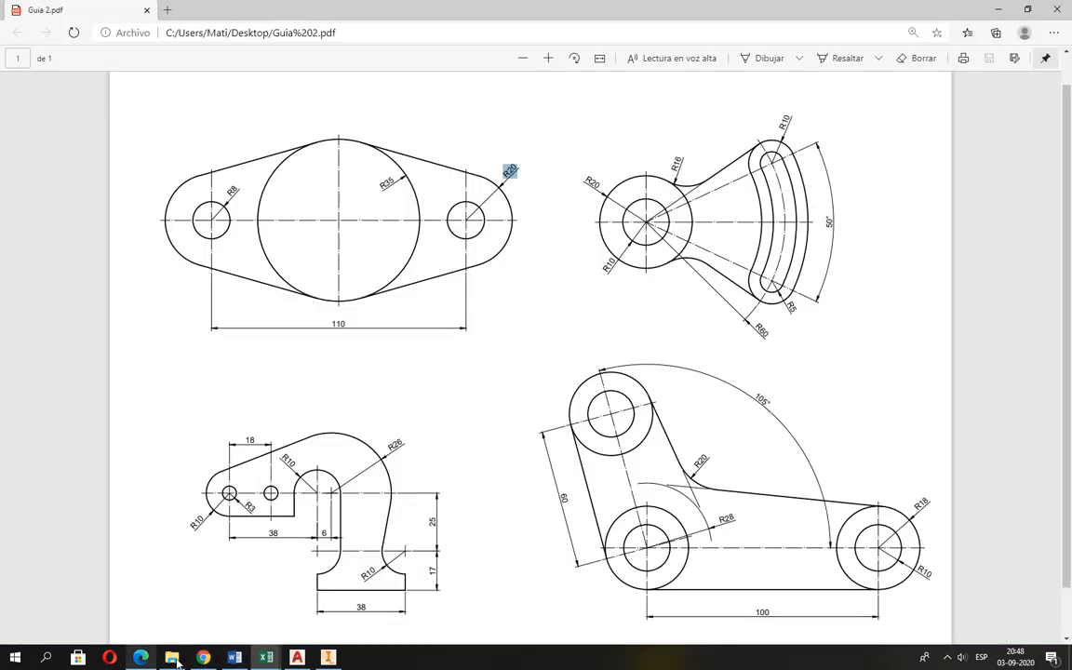
Return to AutoCAD and make Aristas Visibles the current layer.
{"action": "left_click", "coordinate": [297, 657]}
{"action": "mouse_move", "coordinate": [549, 335]}
{"action": "middle_mouse_down"}
{"action": "mouse_move", "coordinate": [503, 353]}
{"action": "mouse_move", "coordinate": [455, 354]}
{"action": "middle_mouse_up"}
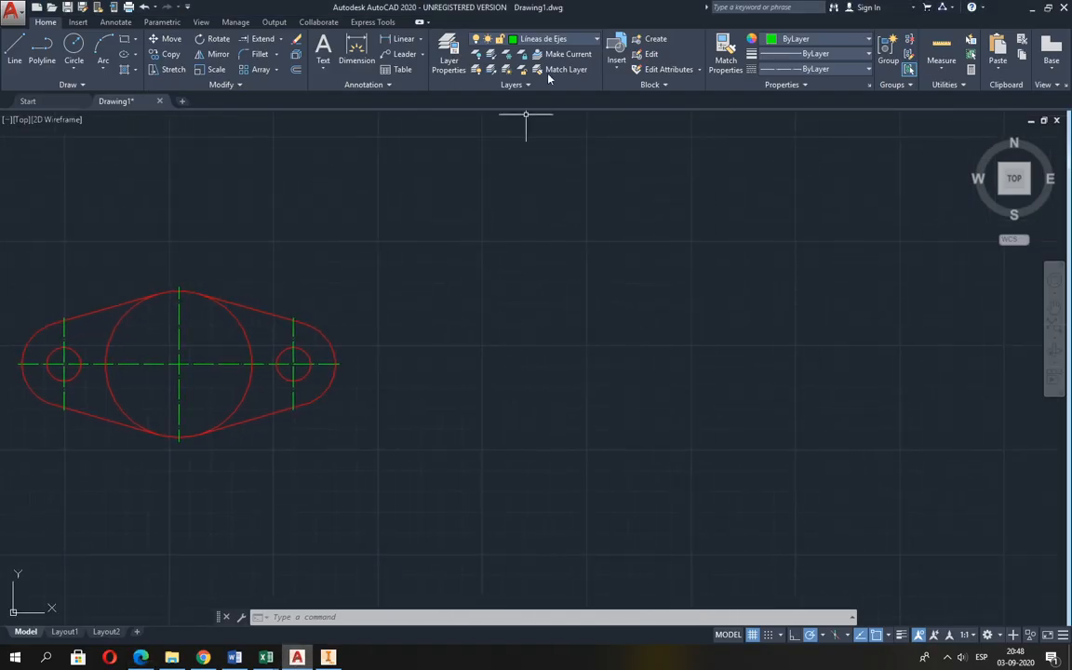
{"action": "left_click", "coordinate": [556, 39]}
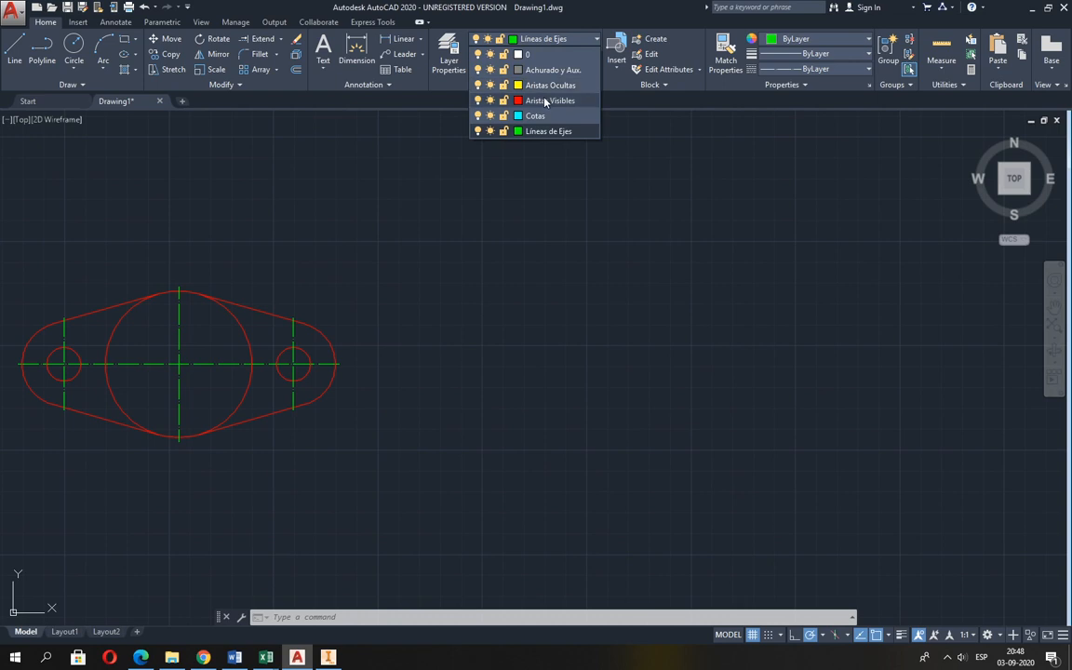
{"action": "left_click", "coordinate": [548, 99]}
{"action": "left_click", "coordinate": [73, 45]}
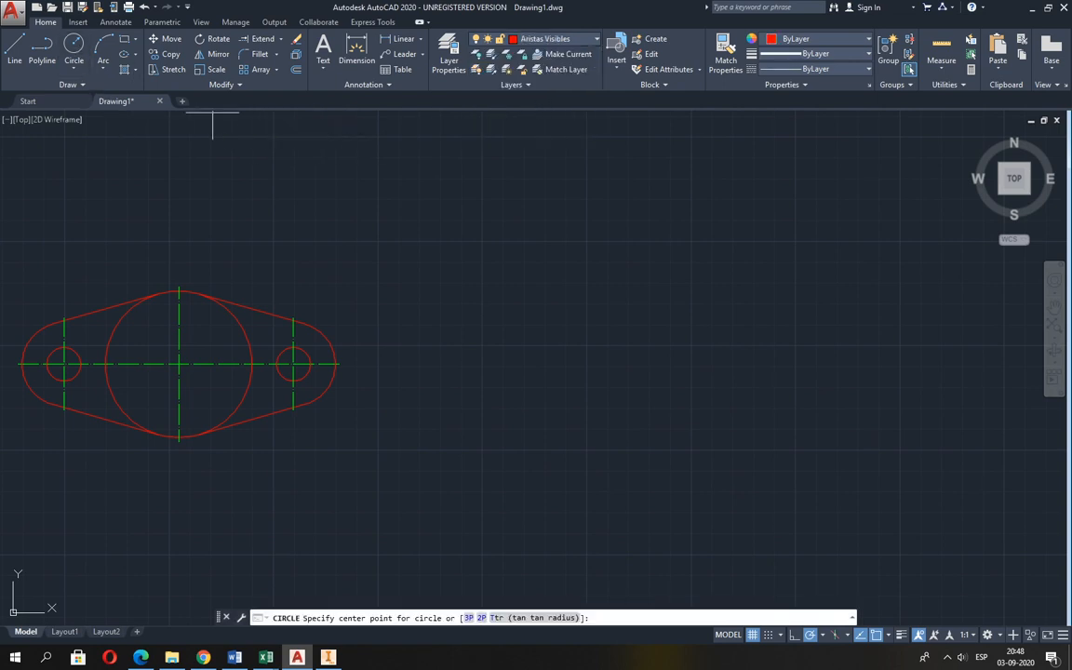
{"action": "left_click", "coordinate": [572, 359]}
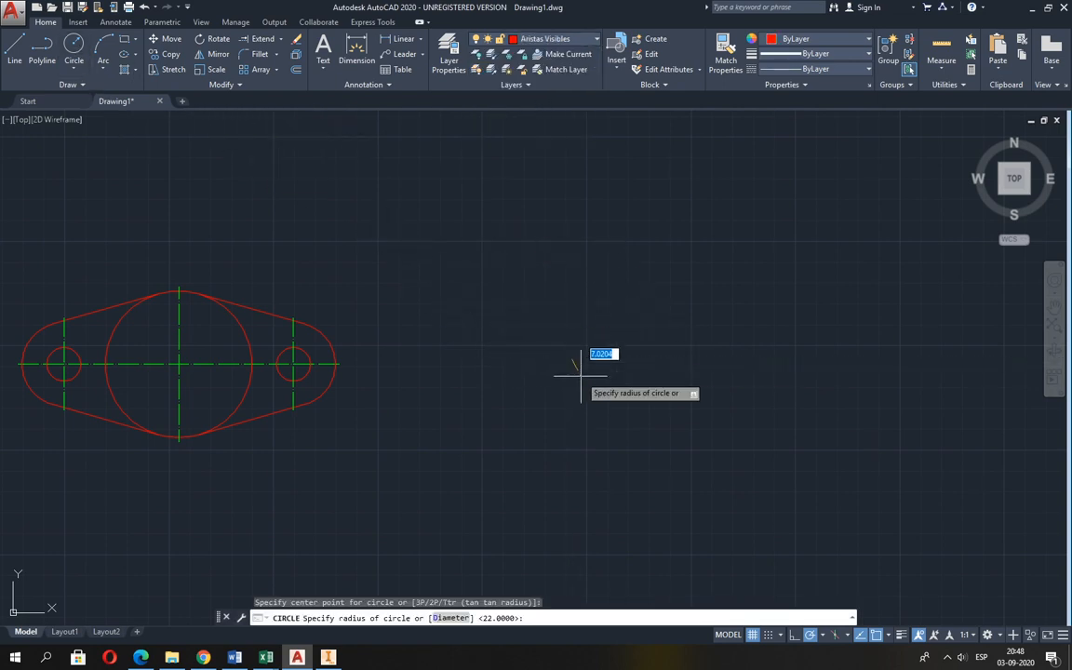
{"action": "key", "text": "Escape"}
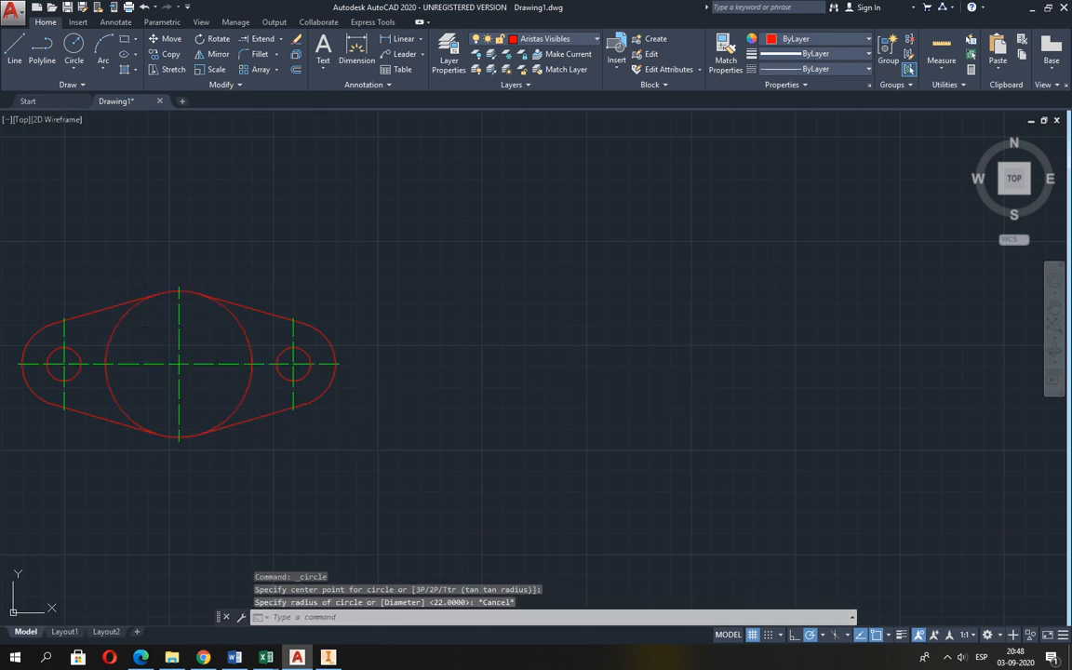
Draw the arm's radius 10 hub hole in line with the flange's horizontal centre line, its centre about 126 beyond the line's right end.
{"action": "key", "text": "Return"}
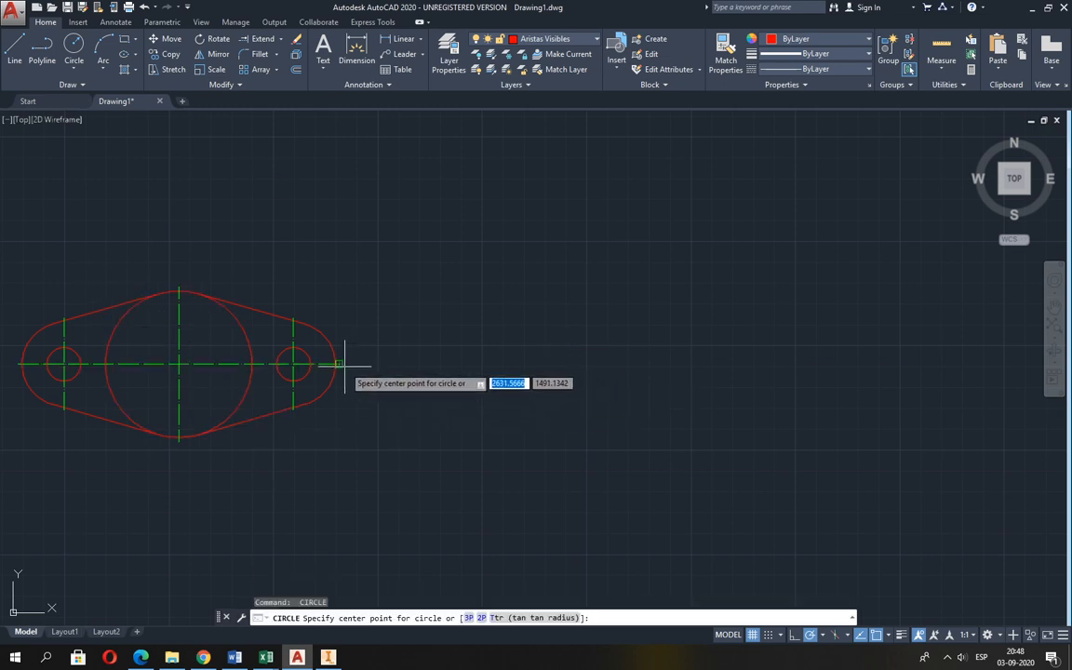
{"action": "left_click", "coordinate": [603, 363]}
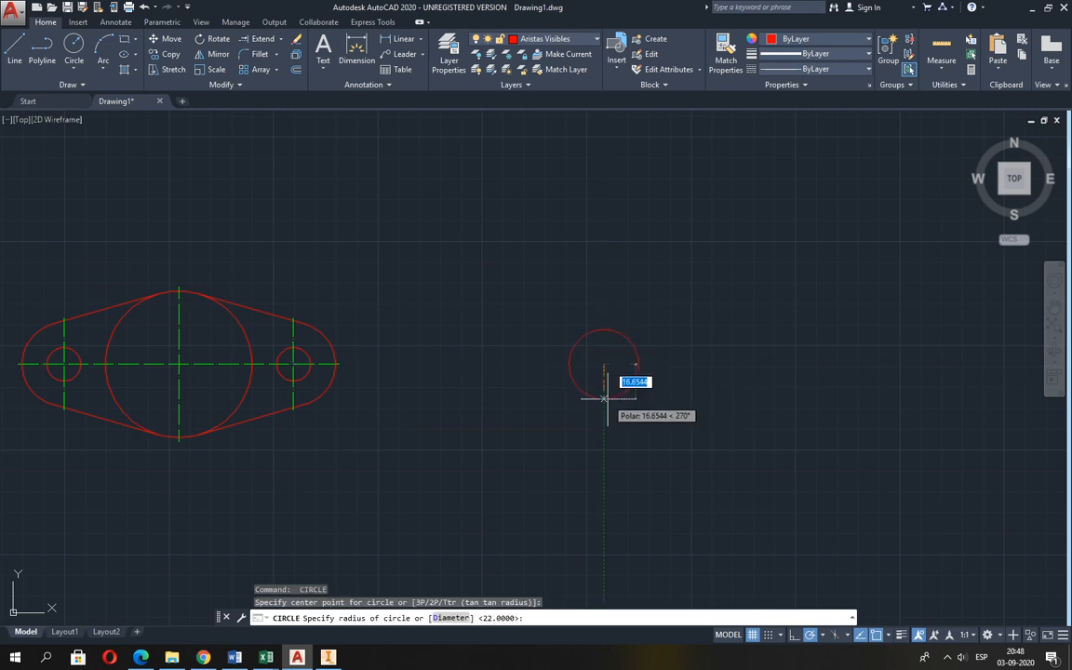
{"action": "key", "text": "alt+Tab"}
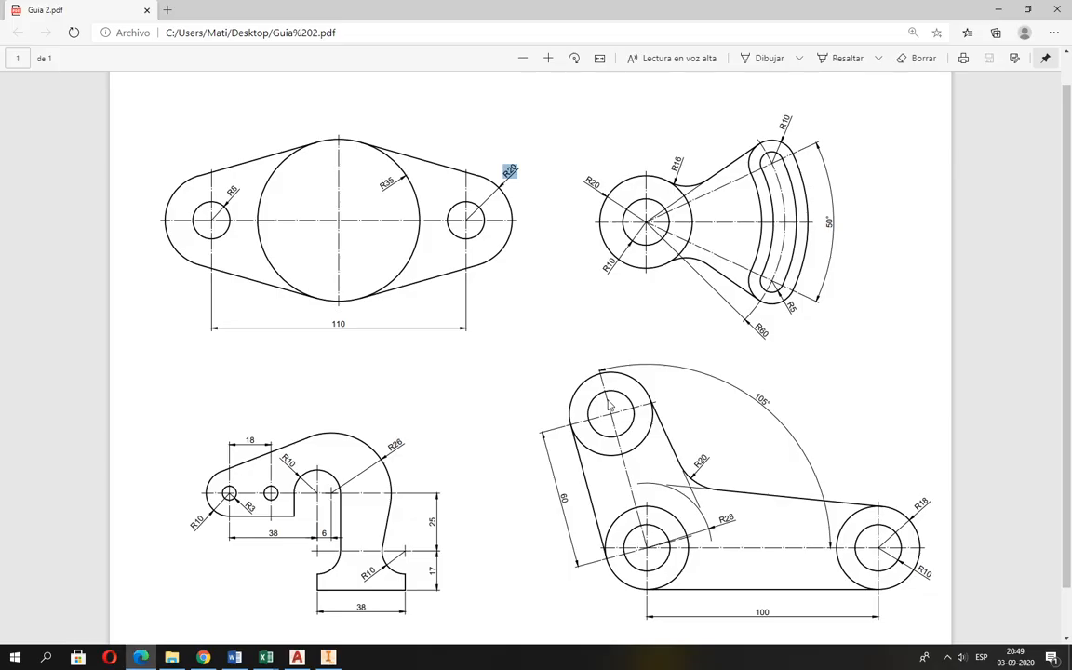
{"action": "key", "text": "alt+Tab"}
{"action": "type", "text": "10"}
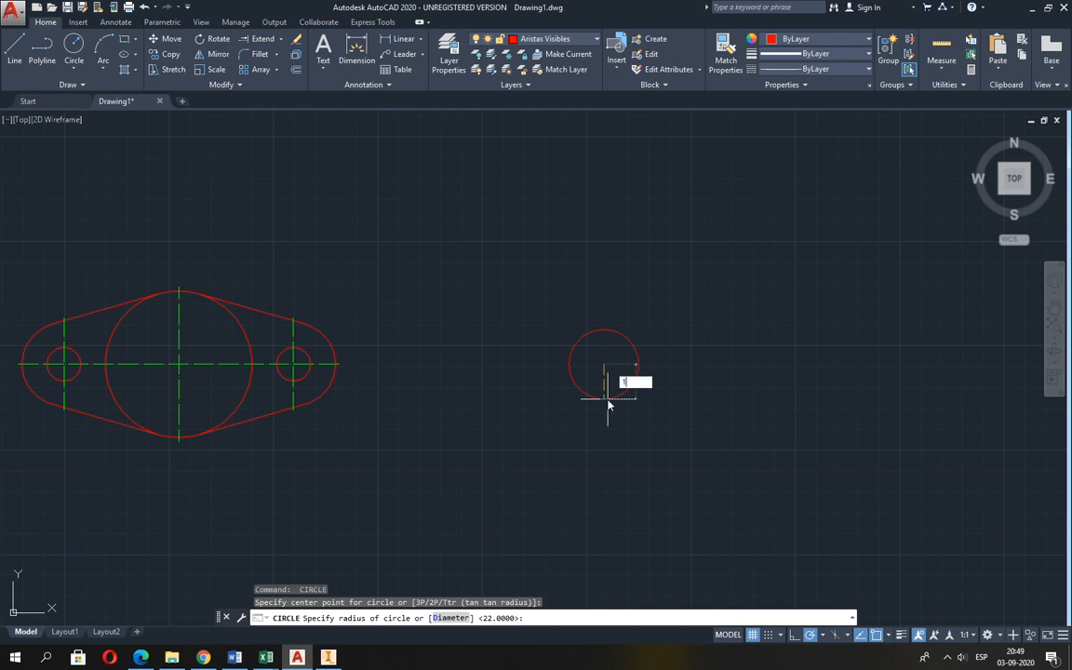
{"action": "key", "text": "Return"}
{"action": "key", "text": "Return"}
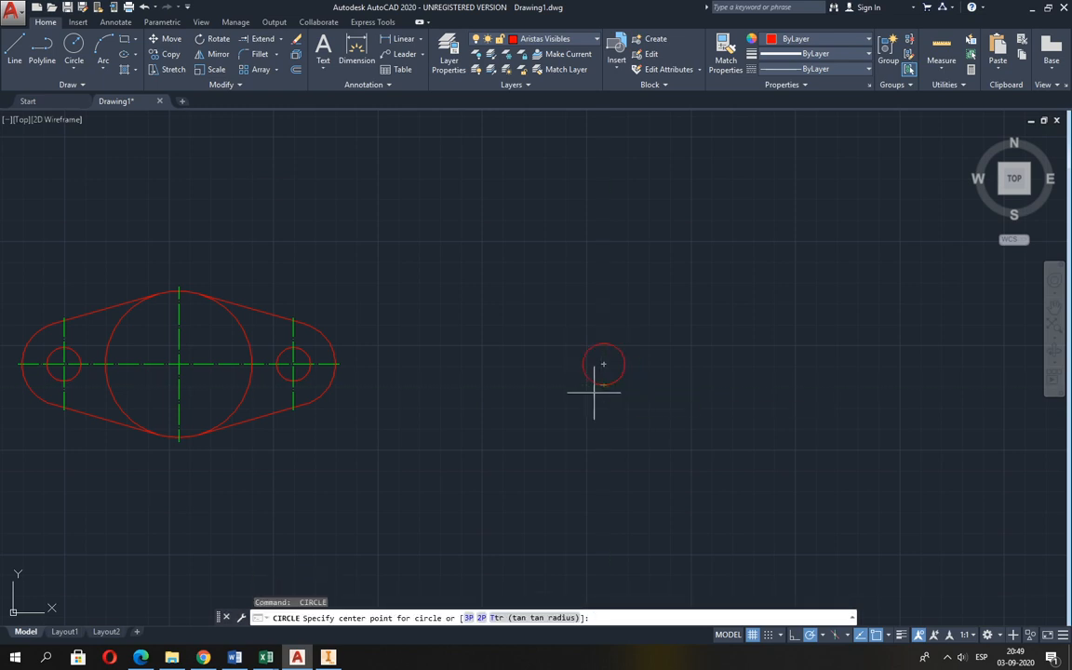
Draw the hub's outer circle with radius 20, concentric with the radius 10 hole.
{"action": "left_click", "coordinate": [603, 364]}
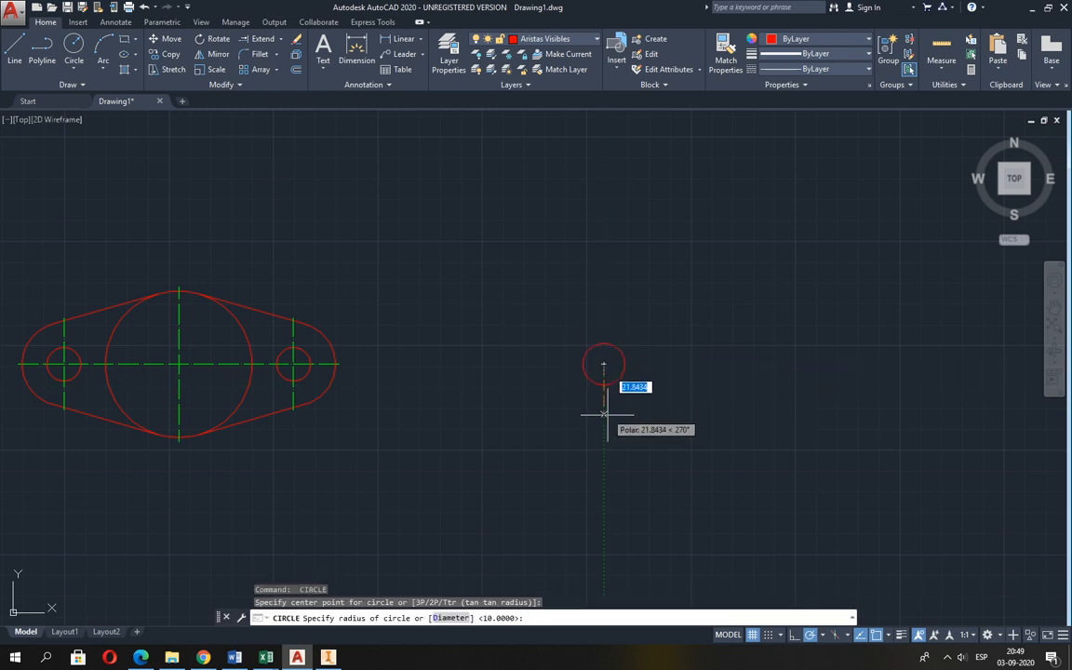
{"action": "type", "text": "20"}
{"action": "key", "text": "Return"}
Check the slot's centreline radius in Guia 2.pdf in Edge, and draw a radius 60 circle concentric with the hub in AutoCAD.
{"action": "key", "text": "alt+Tab"}
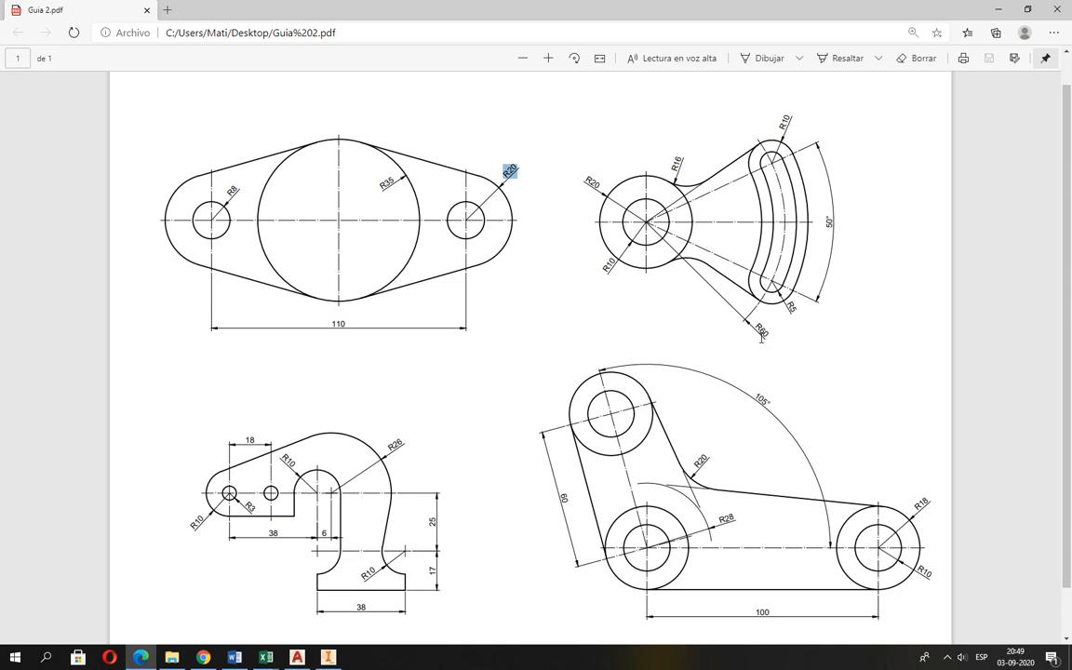
{"action": "key", "text": "alt+Tab"}
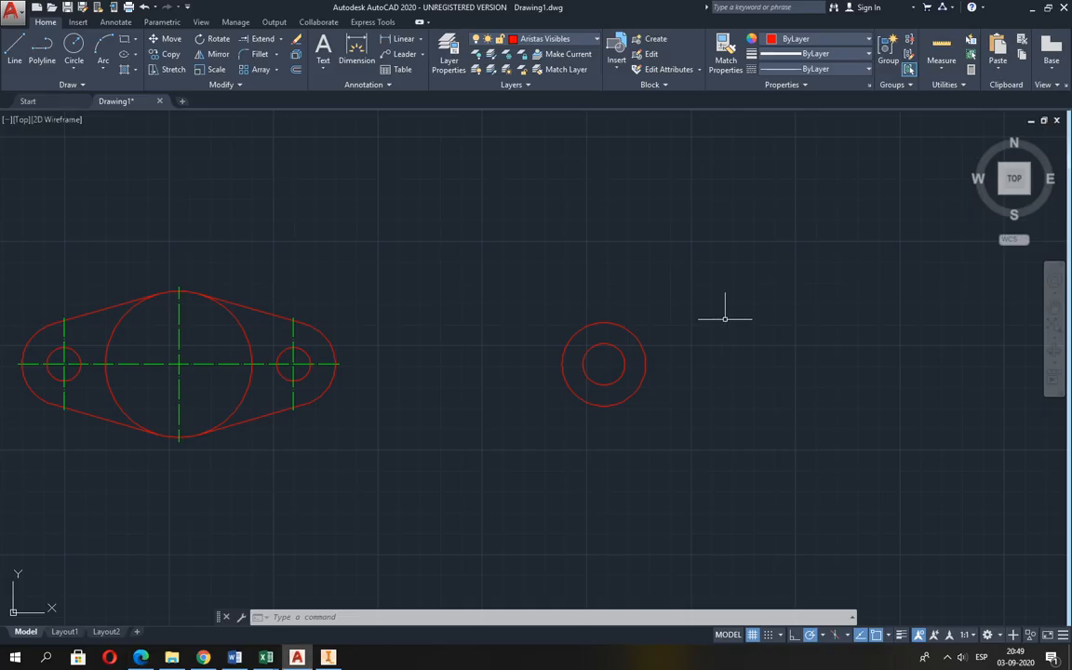
{"action": "key", "text": "Return"}
{"action": "left_click", "coordinate": [605, 363]}
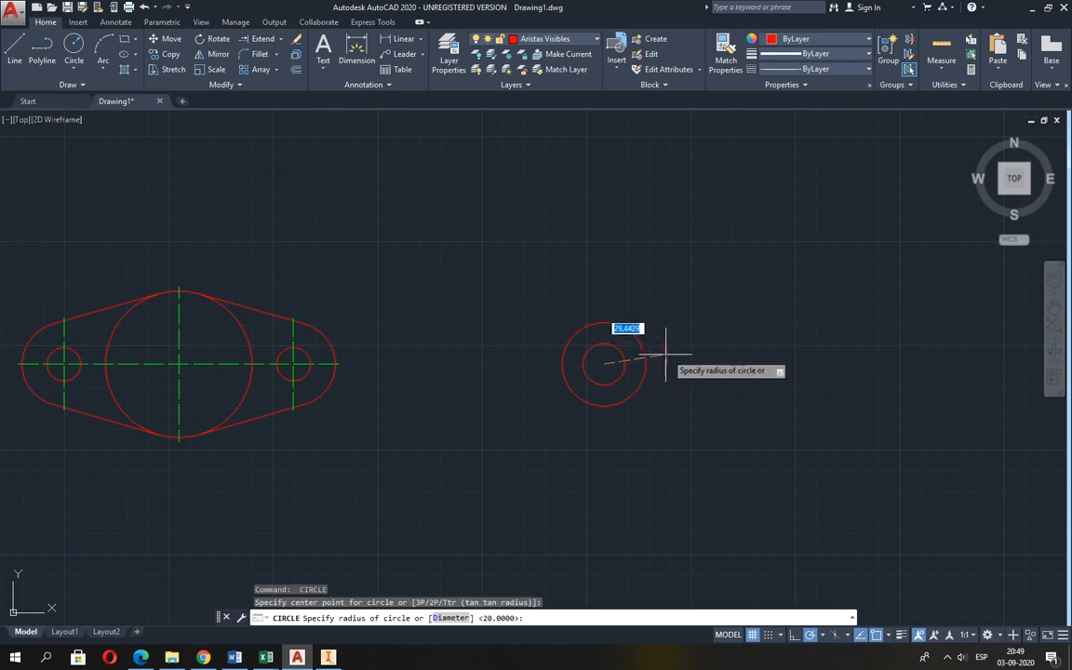
{"action": "type", "text": "60"}
{"action": "key", "text": "Return"}
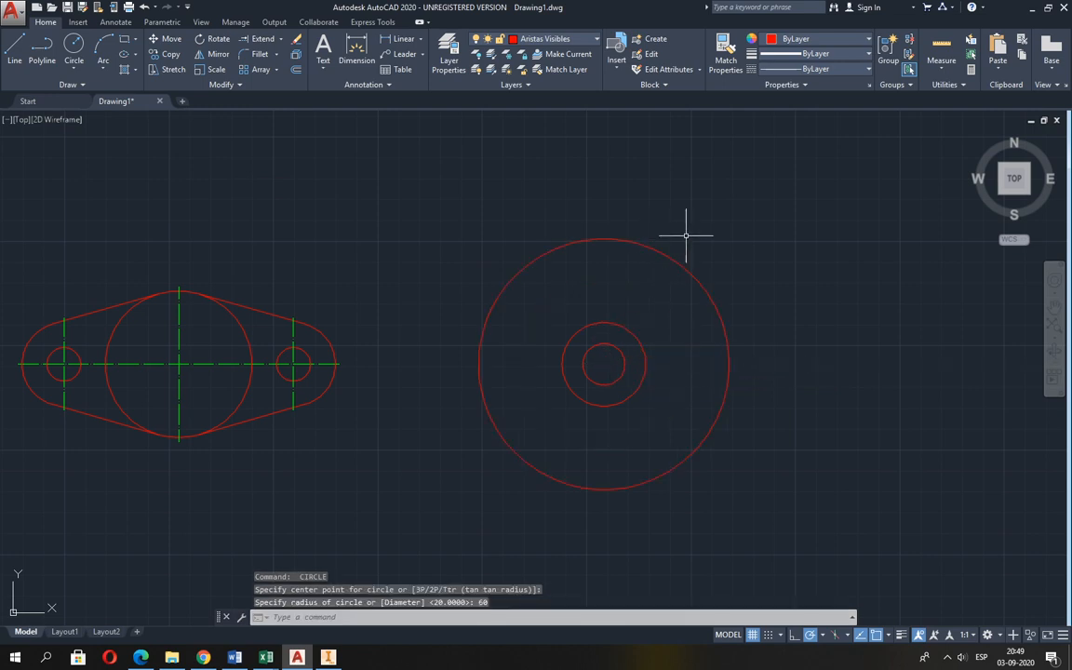
Switch to Guia 2.pdf in Edge and examine the curved slot's angle and end radii.
{"action": "key", "text": "alt+Tab"}
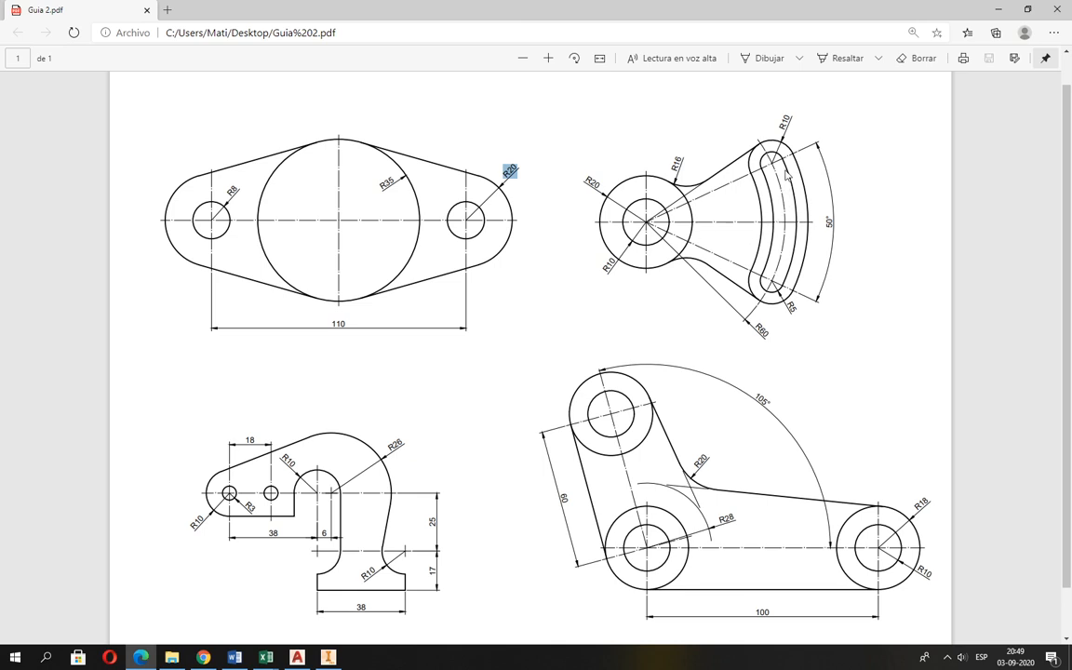
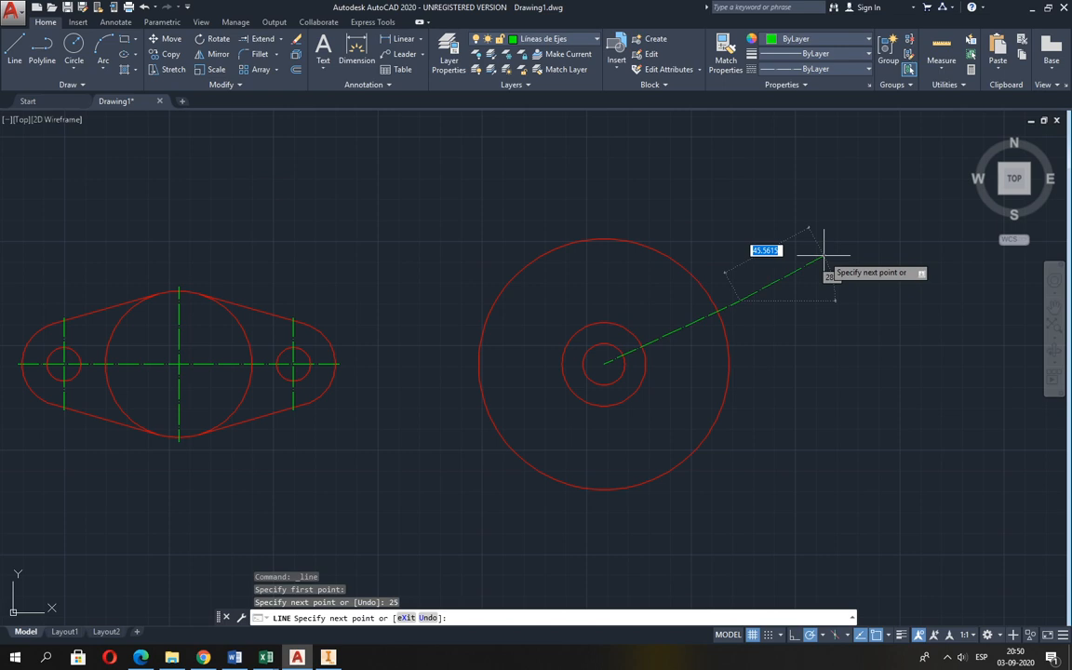
Finish the upper slanted axis line, and draw a second one from the hub centre, 72 long at 25° below horizontal.
{"action": "key", "text": "Return"}
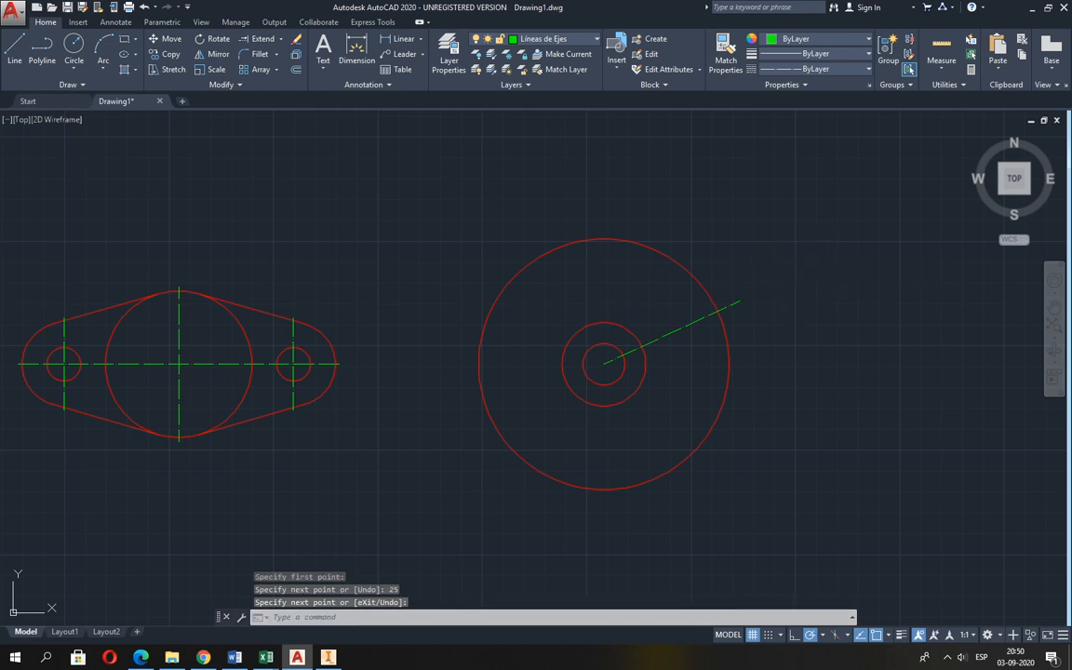
{"action": "key", "text": "Return"}
{"action": "scroll", "coordinate": [726, 363], "scroll_direction": "up", "scroll_amount": 2}
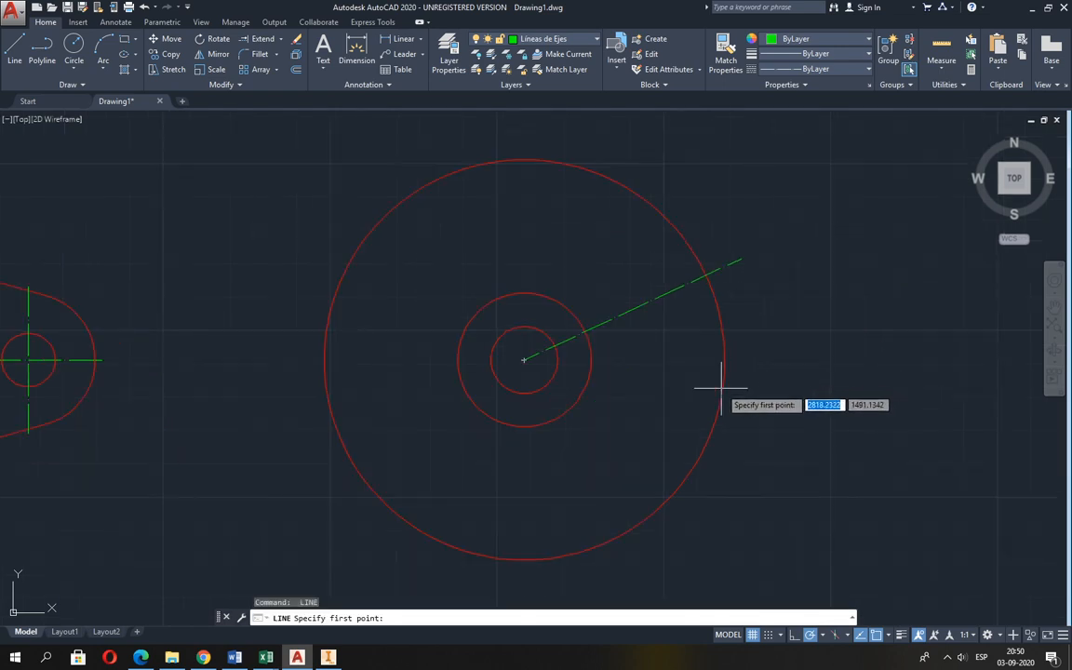
{"action": "left_click", "coordinate": [524, 360]}
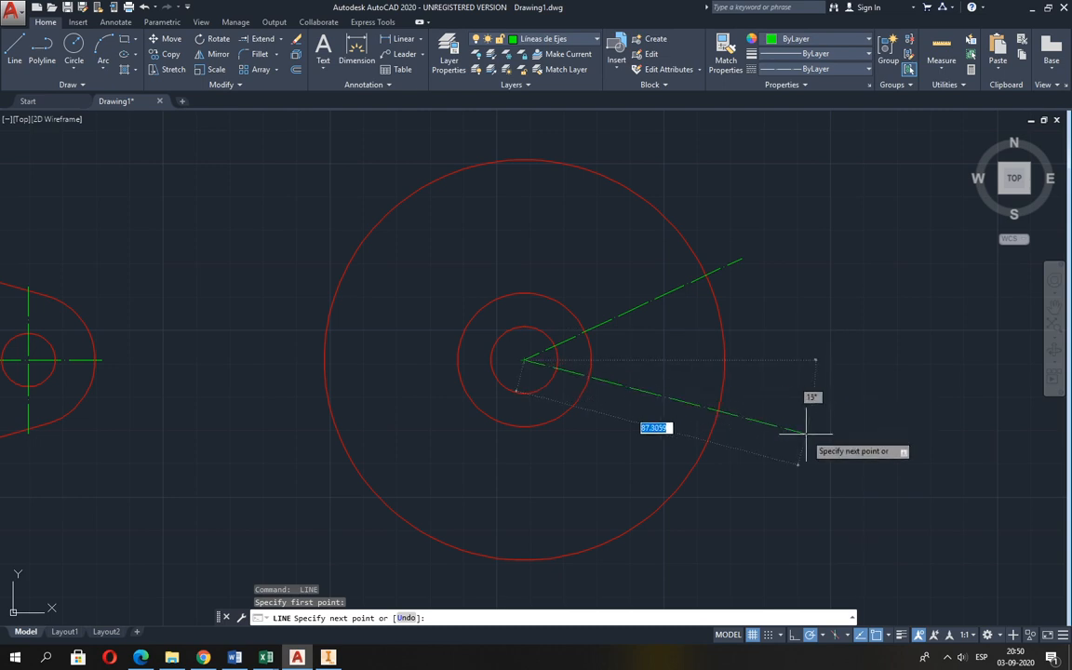
{"action": "type", "text": "2"}
{"action": "key", "text": "Tab"}
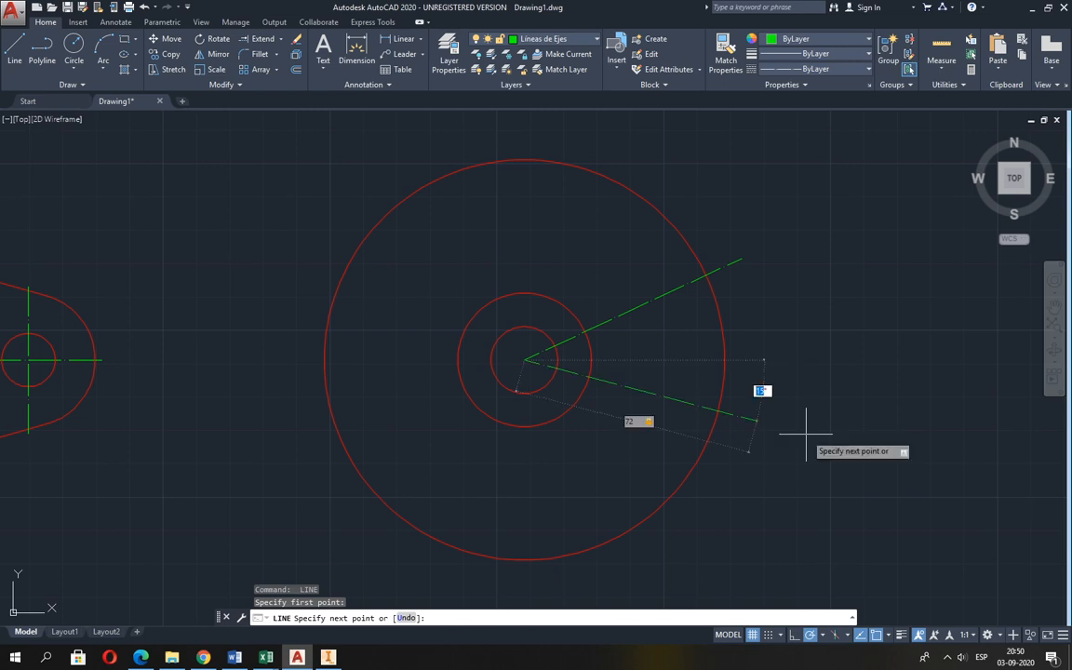
{"action": "type", "text": "25"}
{"action": "key", "text": "Return"}
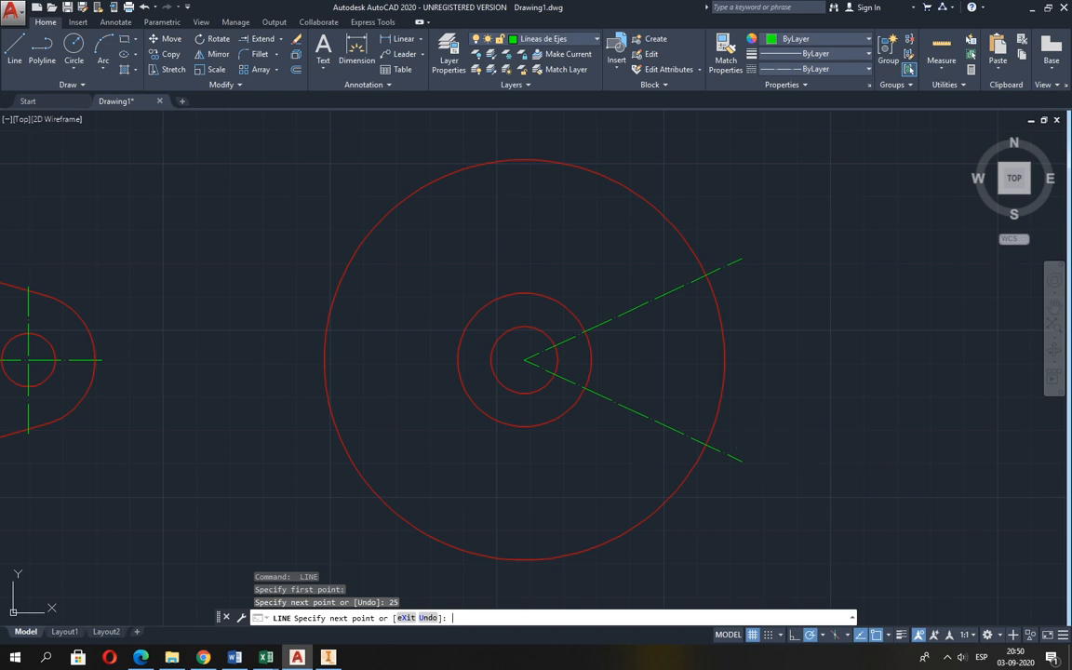
{"action": "key", "text": "Return"}
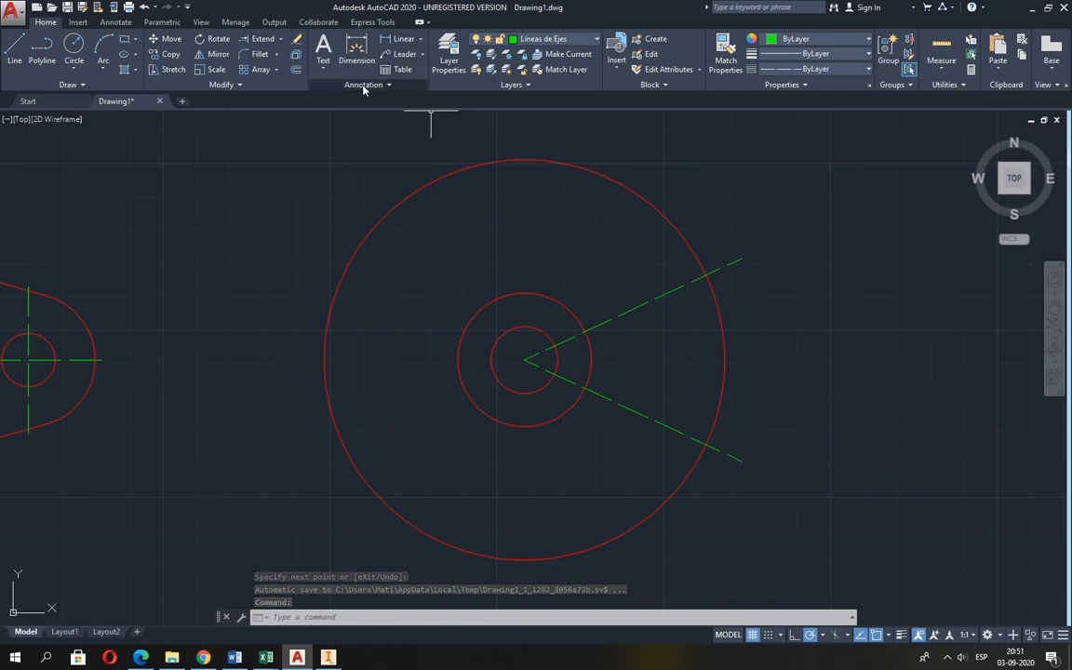
Add an angular dimension between the two slanted axis lines, placed outside the radius 60 circle.
{"action": "left_click", "coordinate": [418, 42]}
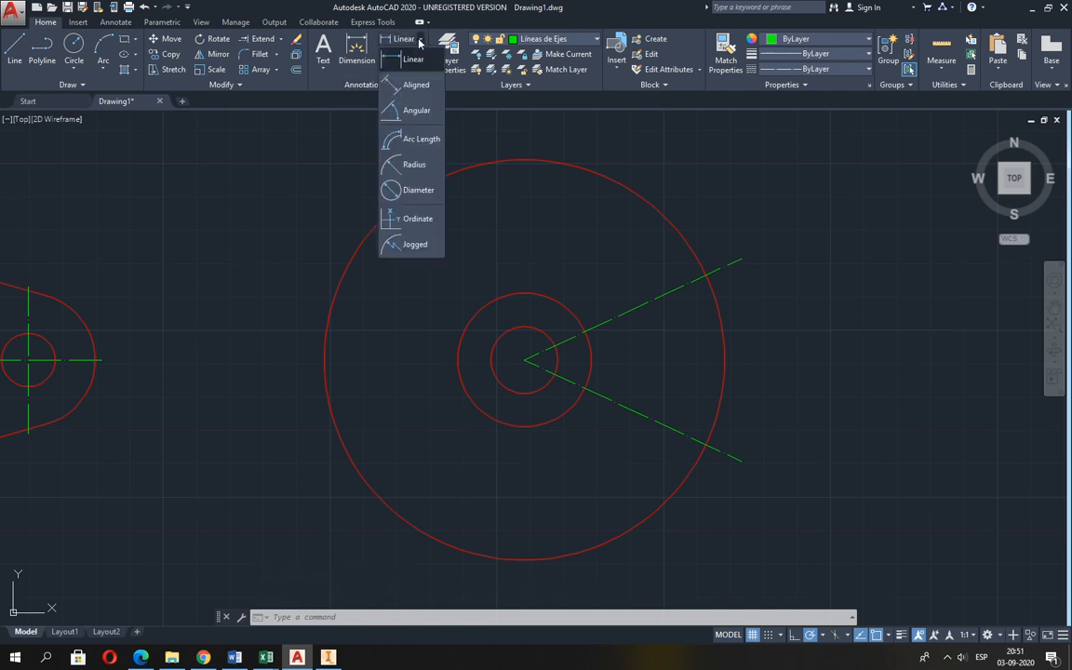
{"action": "left_click", "coordinate": [416, 111]}
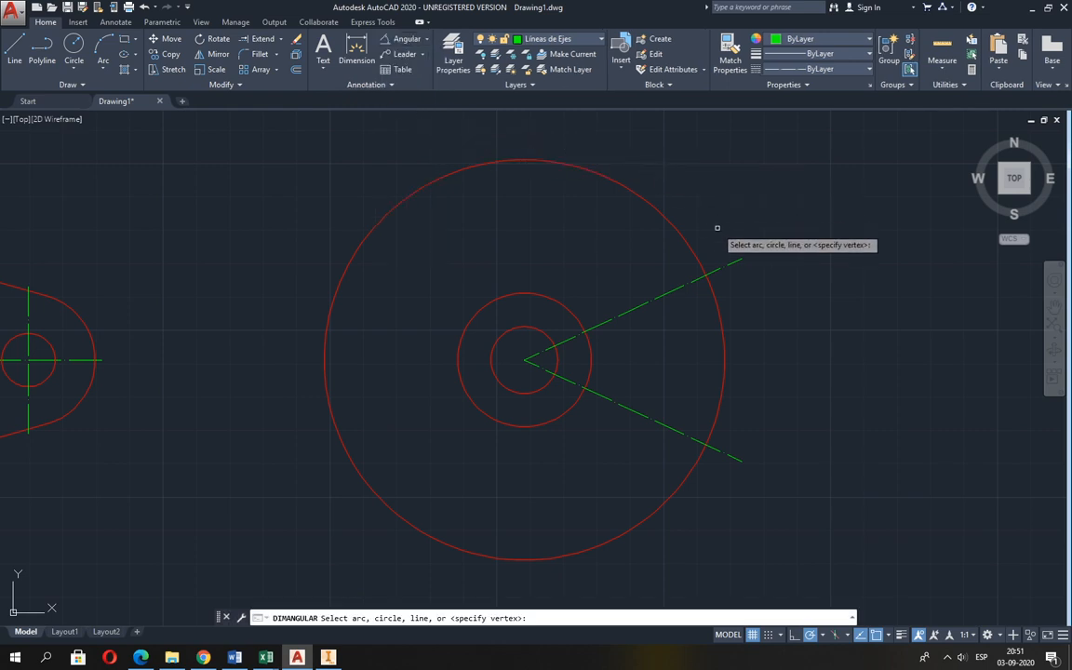
{"action": "left_click", "coordinate": [732, 263]}
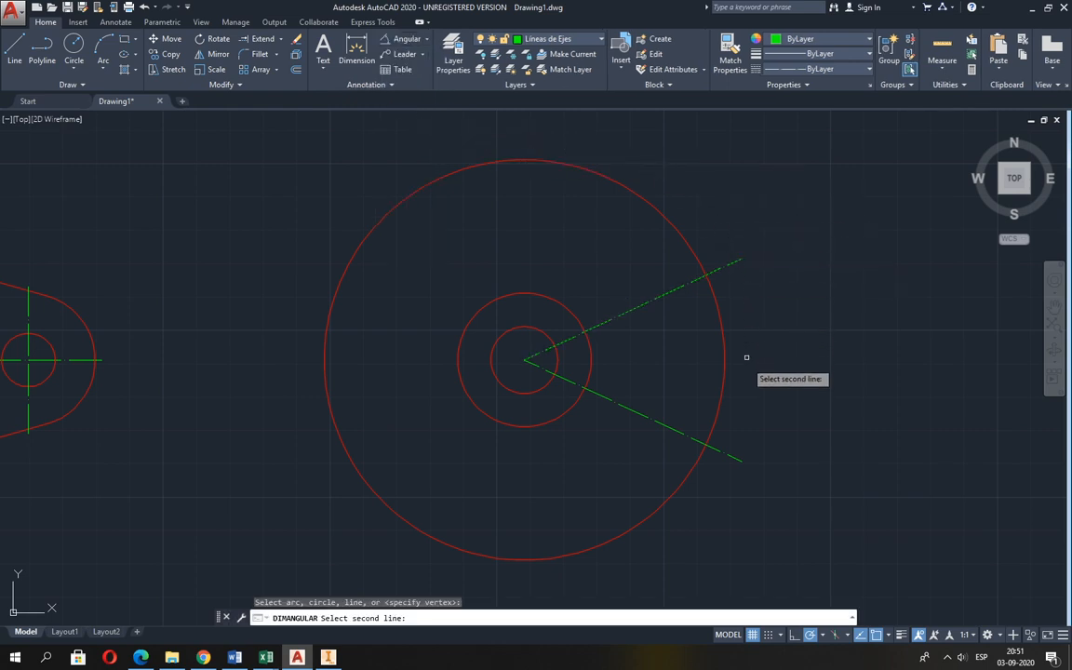
{"action": "left_click", "coordinate": [735, 456]}
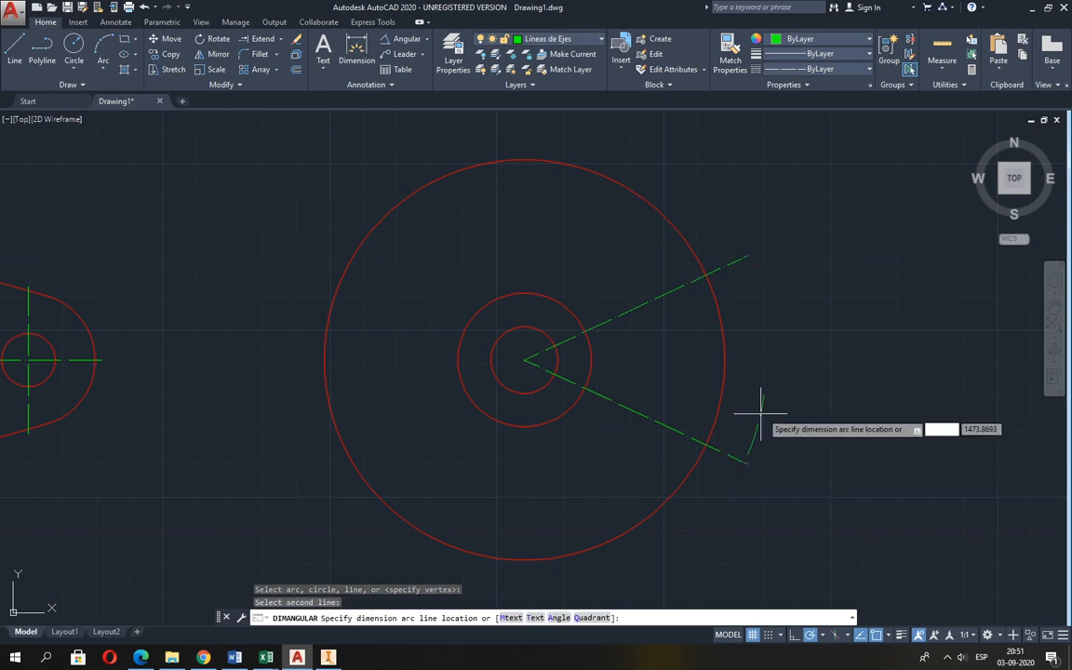
{"action": "left_click", "coordinate": [789, 380]}
{"action": "scroll", "coordinate": [787, 372], "scroll_direction": "up", "scroll_amount": 4}
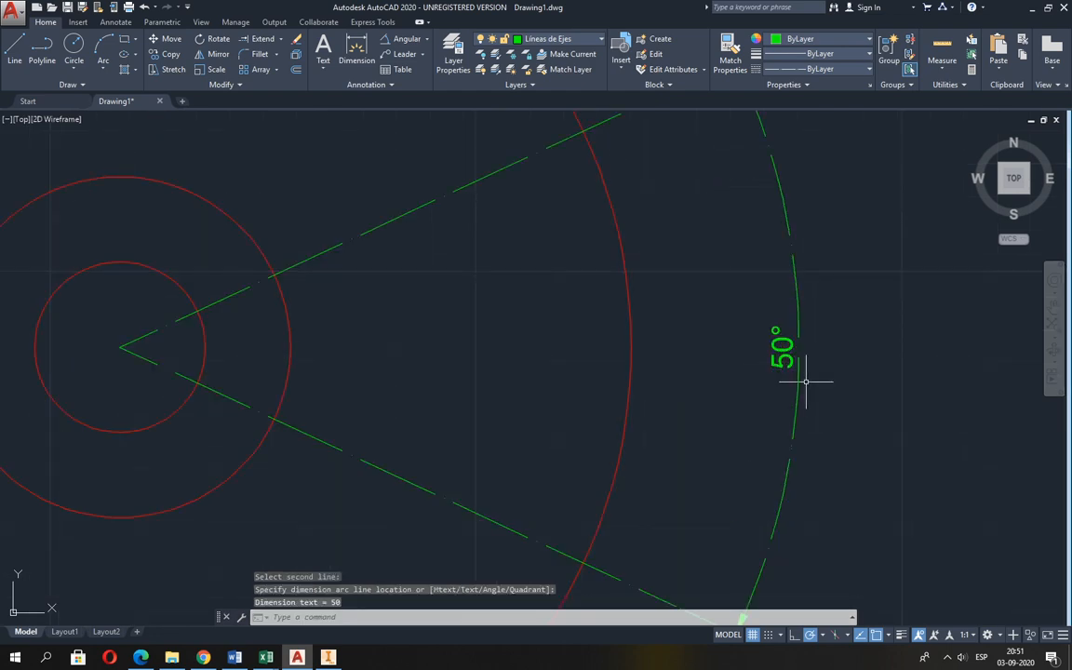
{"action": "scroll", "coordinate": [805, 381], "scroll_direction": "down", "scroll_amount": 2}
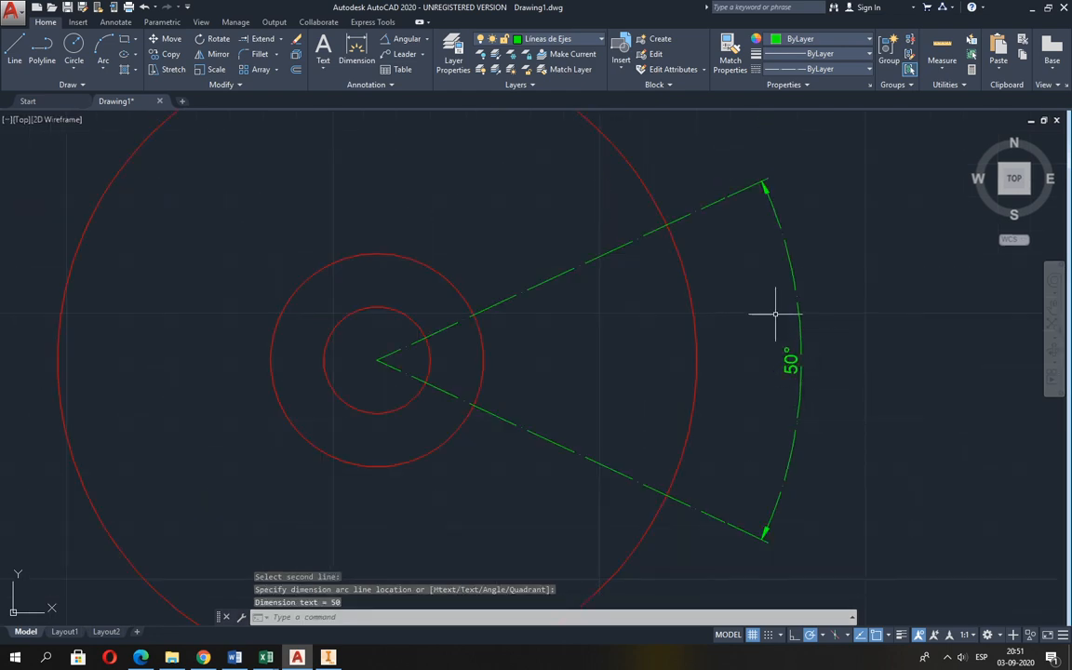
Erase the angular dimension between the two slanted axis lines.
{"action": "left_click", "coordinate": [296, 38]}
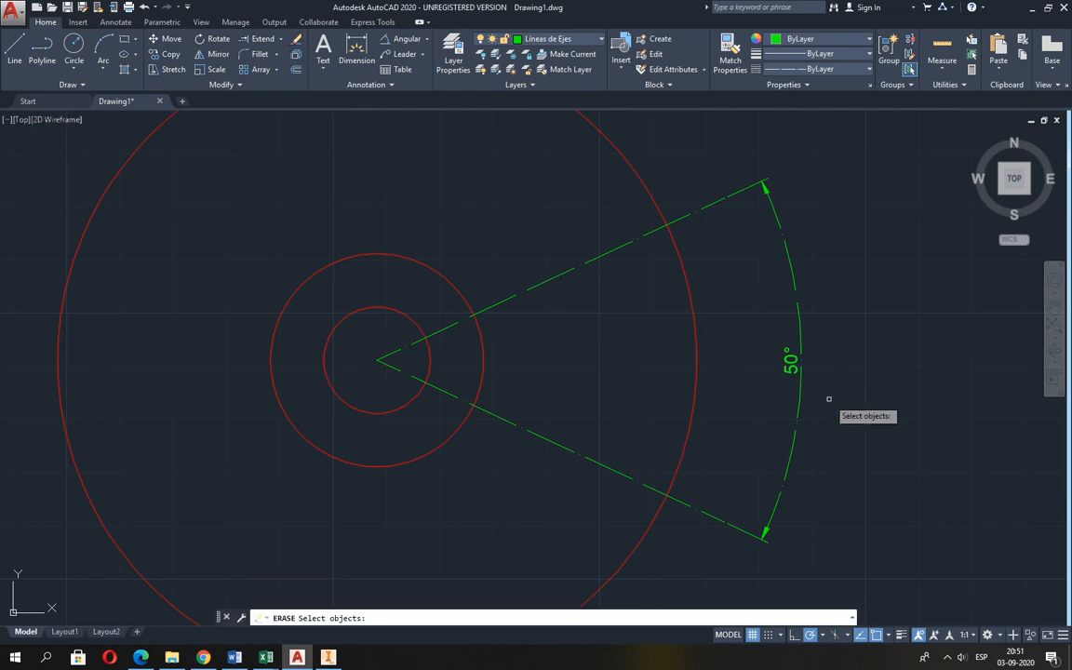
{"action": "left_click", "coordinate": [802, 374]}
{"action": "key", "text": "Return"}
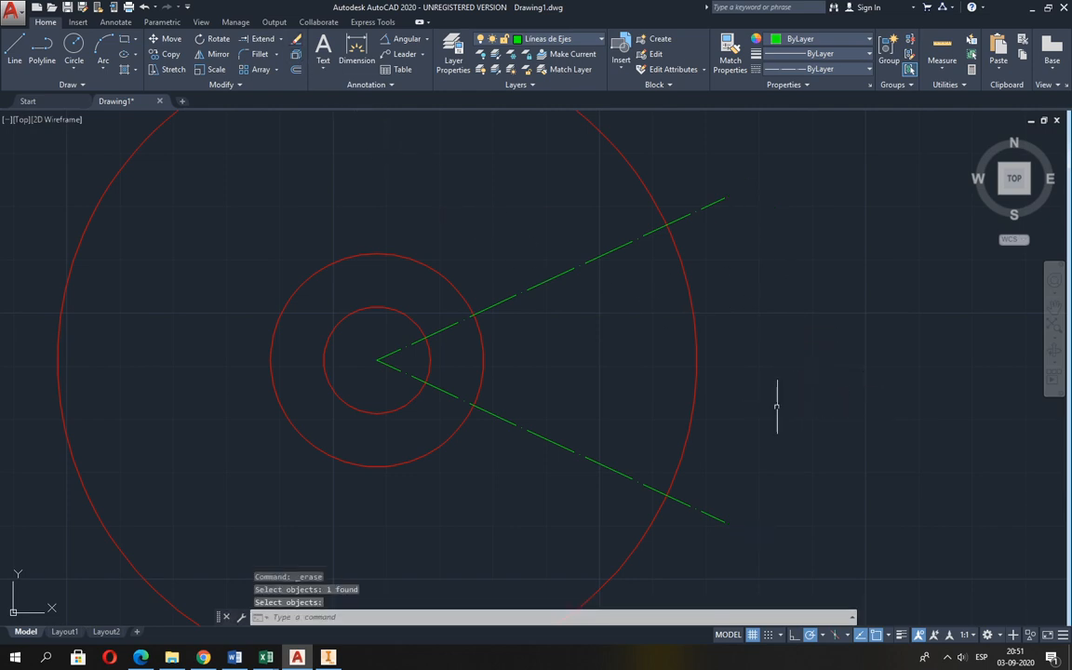
Make Aristas Visibles the current layer, and check the slot's end radii in Guia 2.pdf in Edge.
{"action": "scroll", "coordinate": [765, 404], "scroll_direction": "down", "scroll_amount": 2}
{"action": "middle_click_drag", "start_coordinate": [761, 402], "coordinate": [686, 392]}
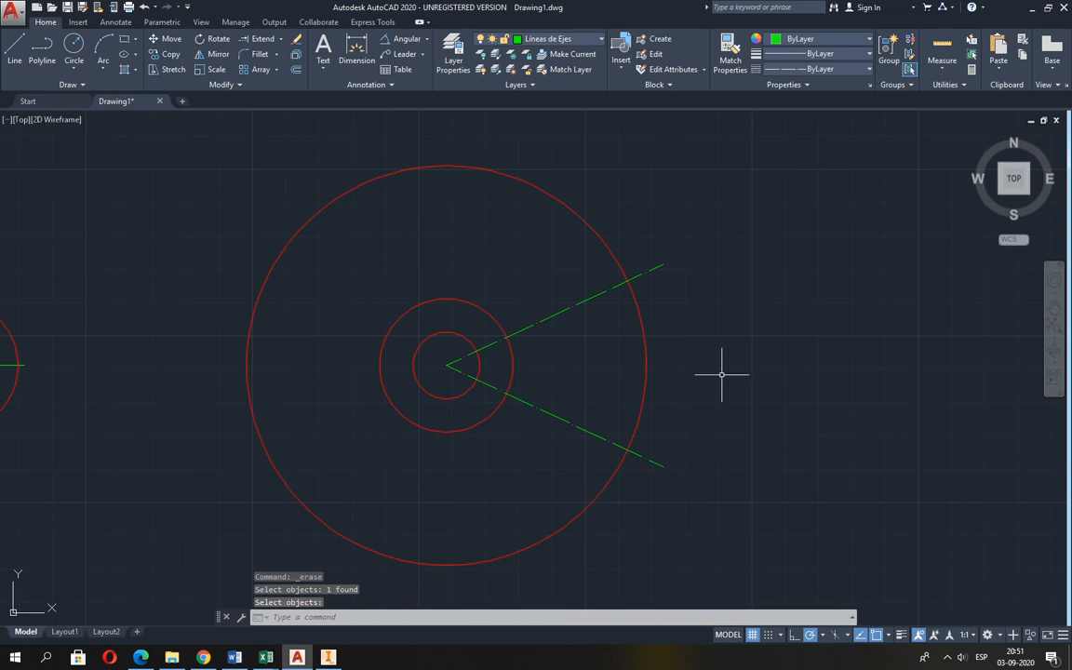
{"action": "left_click", "coordinate": [533, 42]}
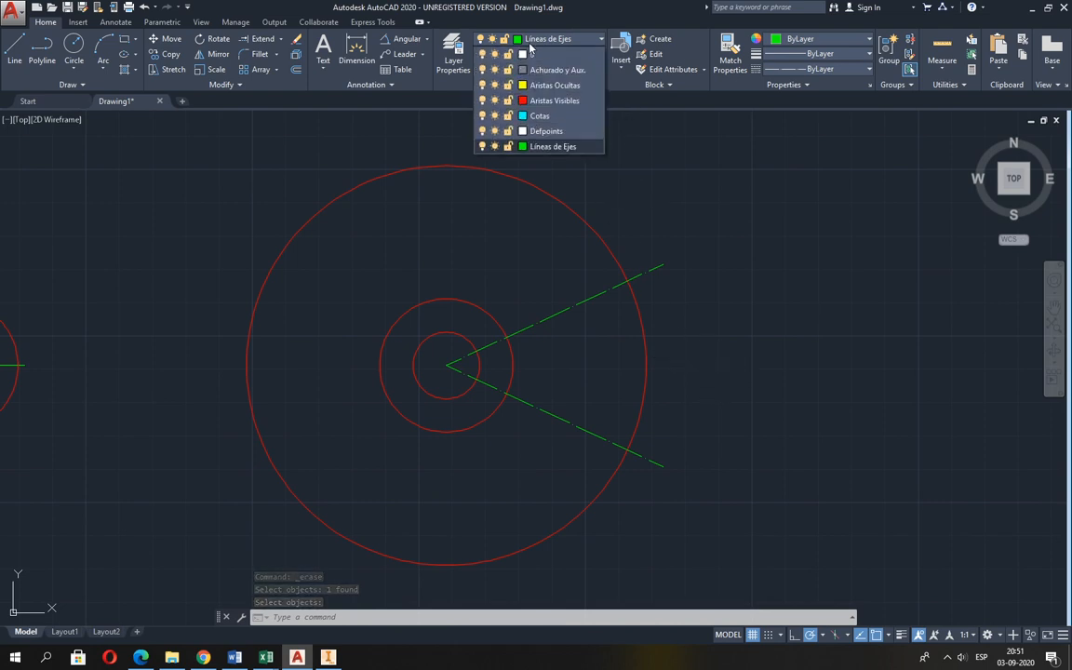
{"action": "left_click", "coordinate": [548, 103]}
{"action": "key", "text": "alt+Tab"}
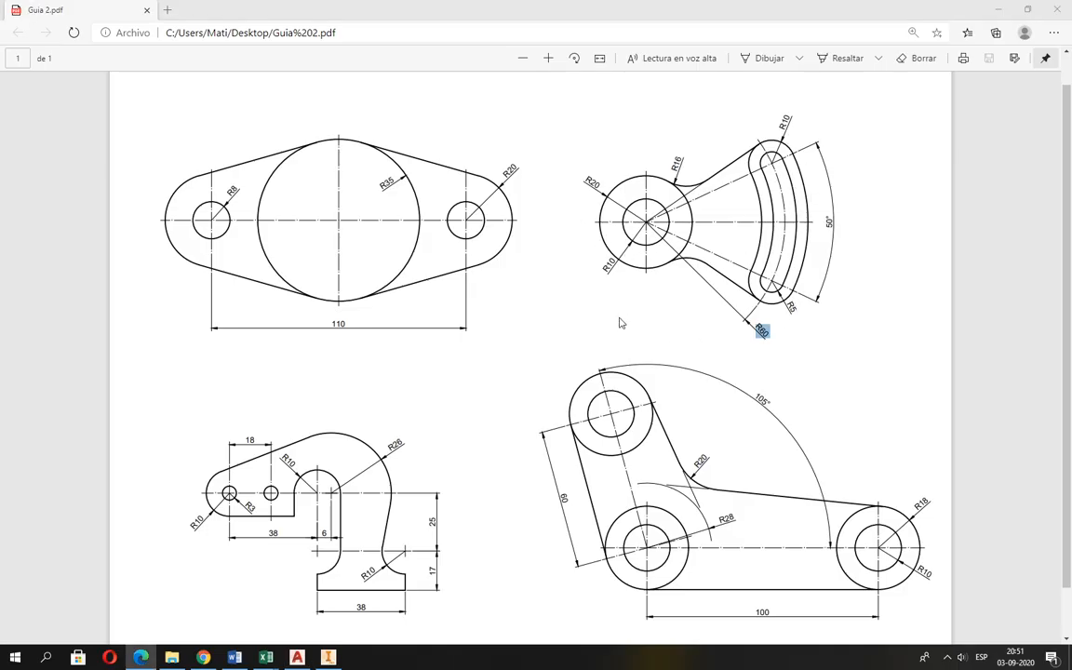
In AutoCAD, draw a radius 5 circle at each intersection of the slanted axis lines with the radius 60 circle.
{"action": "key", "text": "alt+Tab"}
{"action": "left_click", "coordinate": [77, 48]}
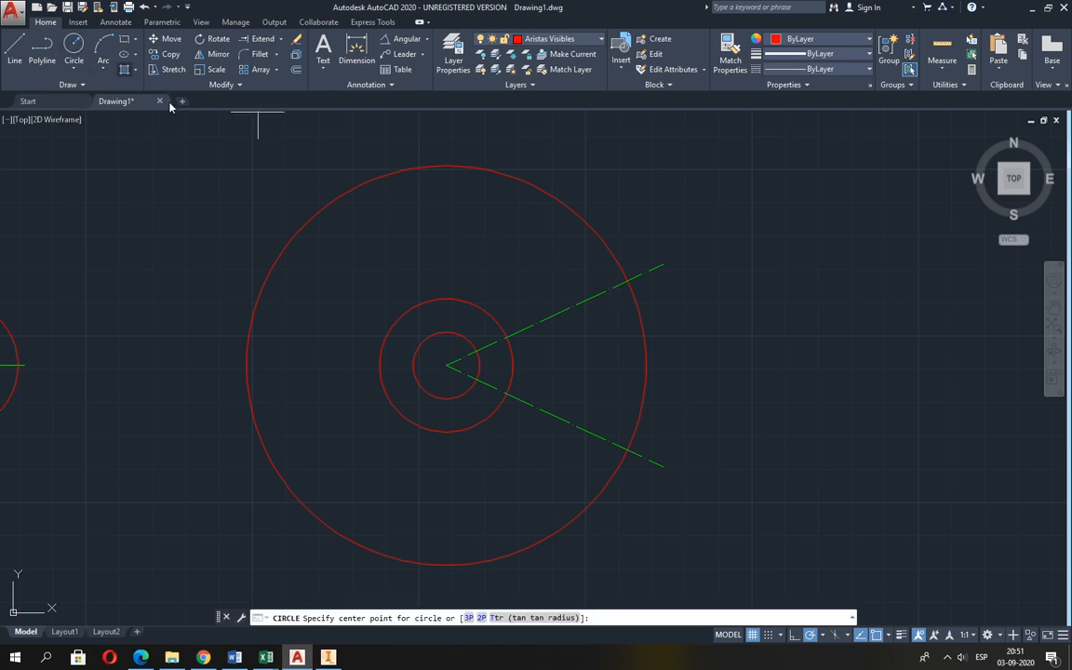
{"action": "left_click", "coordinate": [627, 279]}
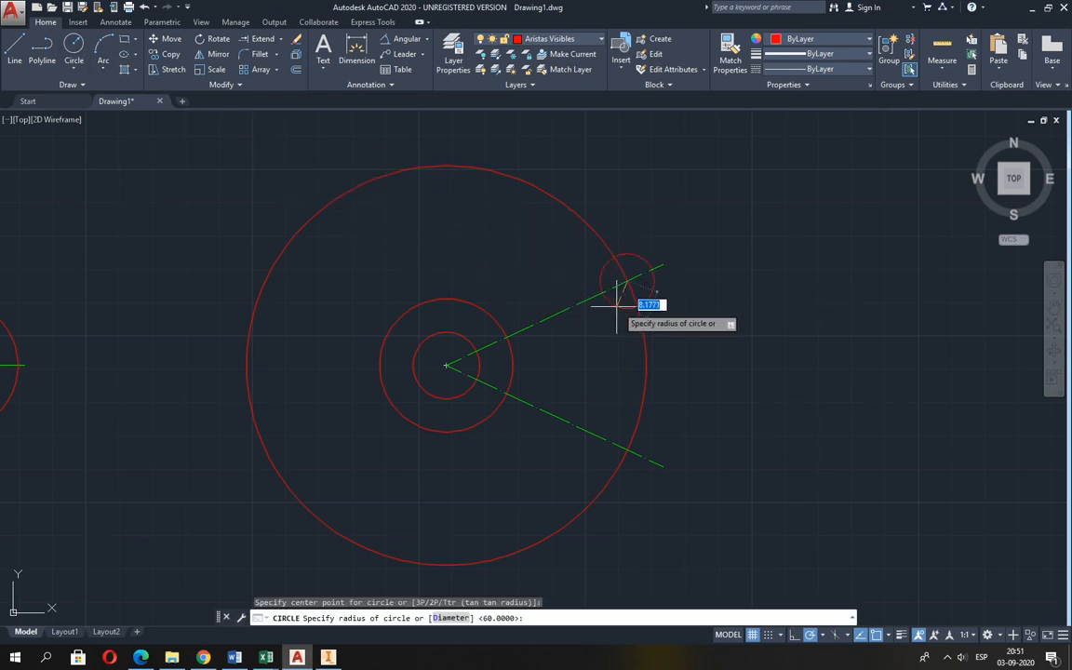
{"action": "type", "text": "5"}
{"action": "key", "text": "Return"}
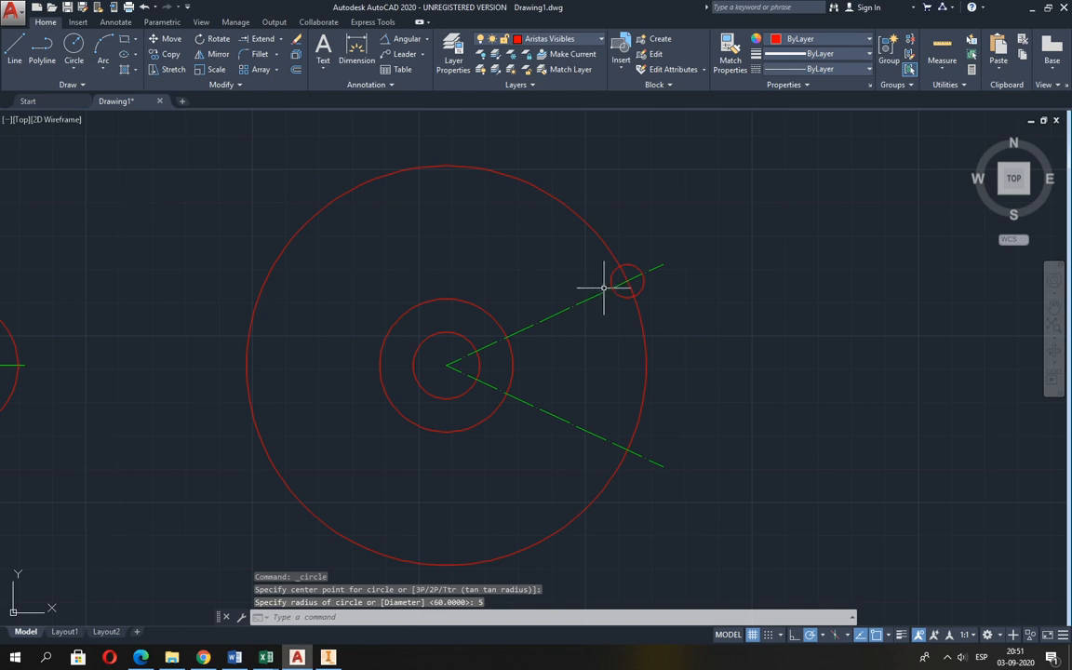
{"action": "key", "text": "Return"}
{"action": "left_click", "coordinate": [627, 450]}
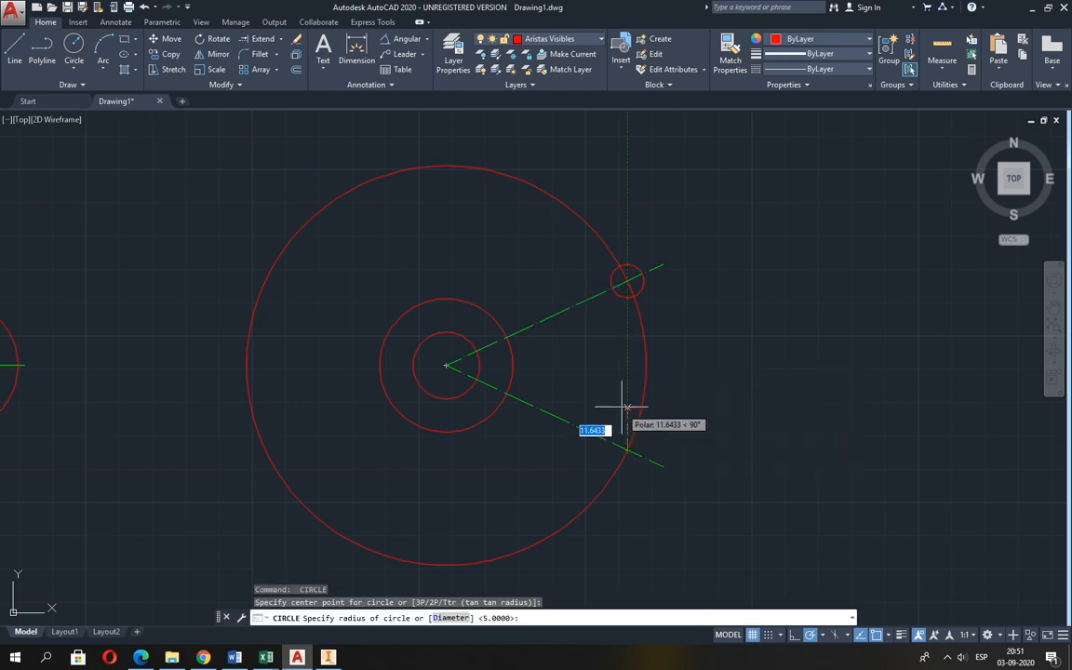
{"action": "key", "text": "Return"}
{"action": "key", "text": "Return"}
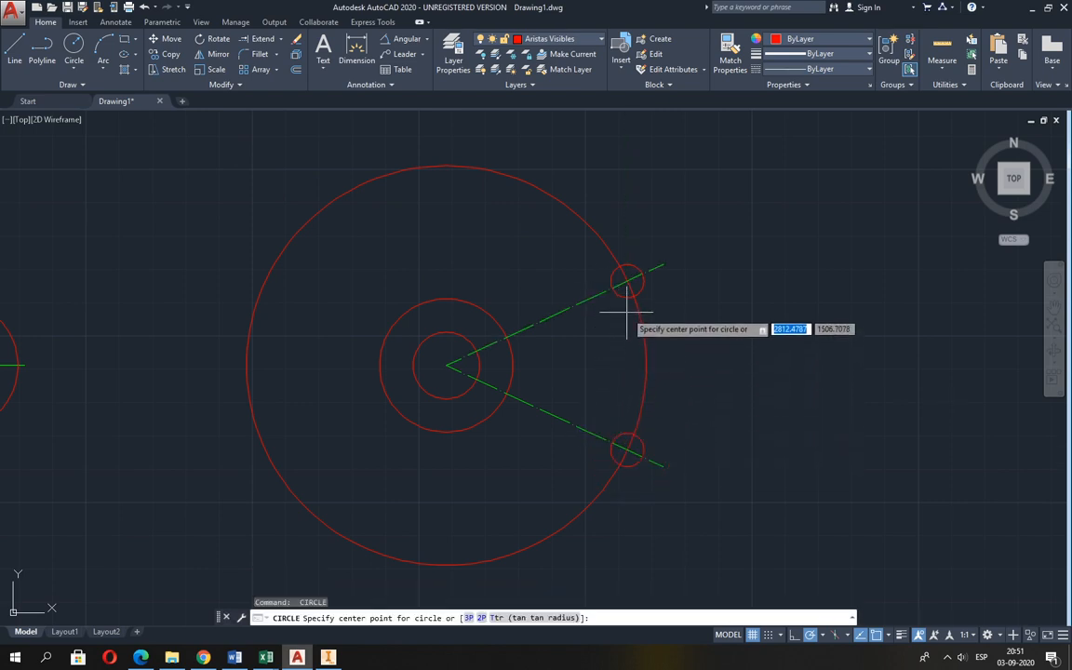
Draw a radius 10 circle concentric with each of the two radius 5 slot-end circles.
{"action": "left_click", "coordinate": [627, 278]}
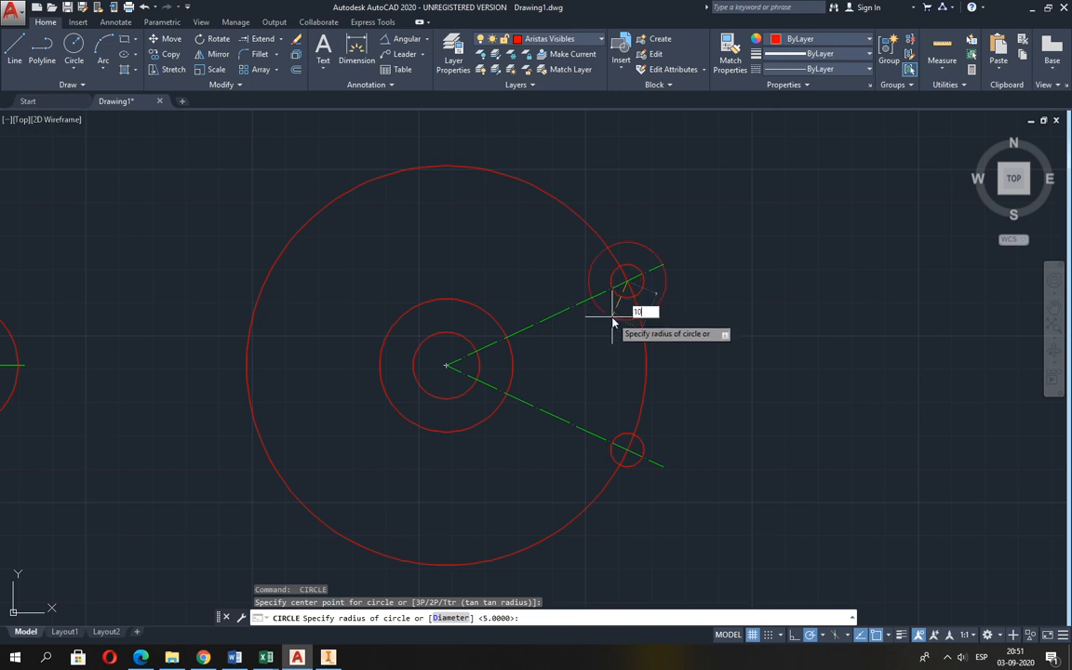
{"action": "key", "text": "Return"}
{"action": "key", "text": "Return"}
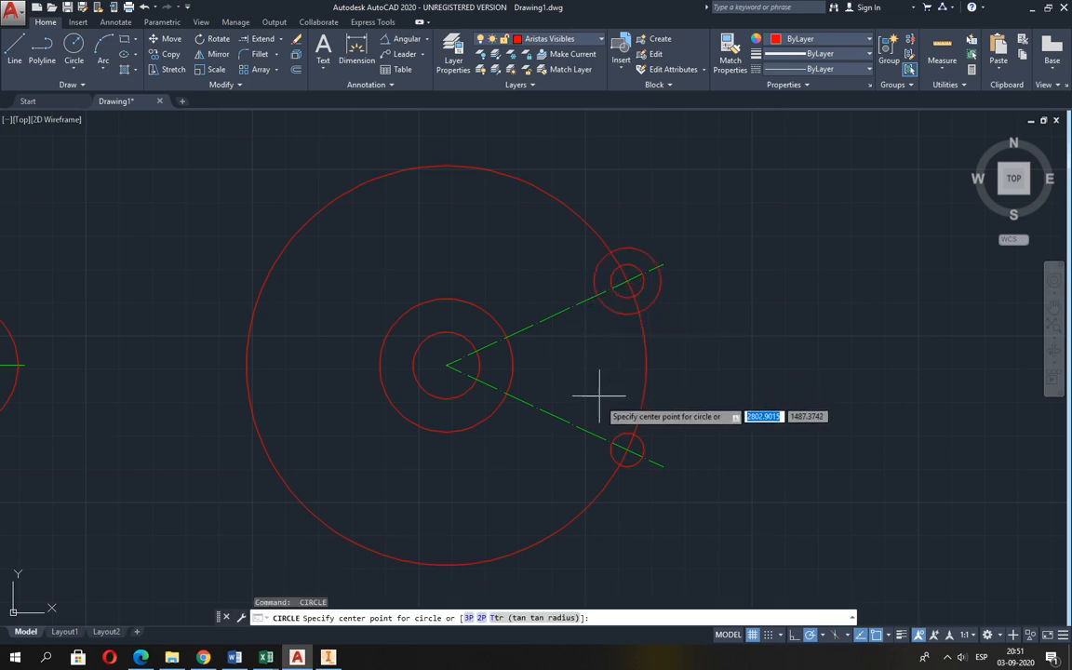
{"action": "left_click", "coordinate": [627, 450]}
{"action": "key", "text": "Return"}
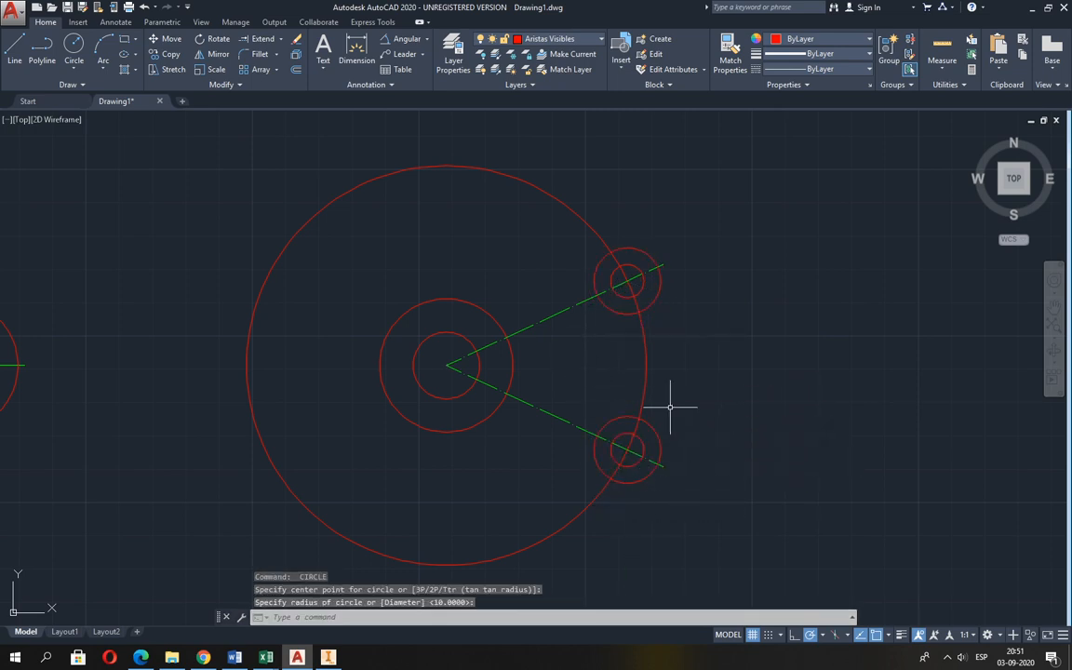
Examine the curved slot in Guia 2.pdf in Edge, and draw a radius 65 circle concentric with the hub in AutoCAD.
{"action": "scroll", "coordinate": [637, 368], "scroll_direction": "up", "scroll_amount": 2}
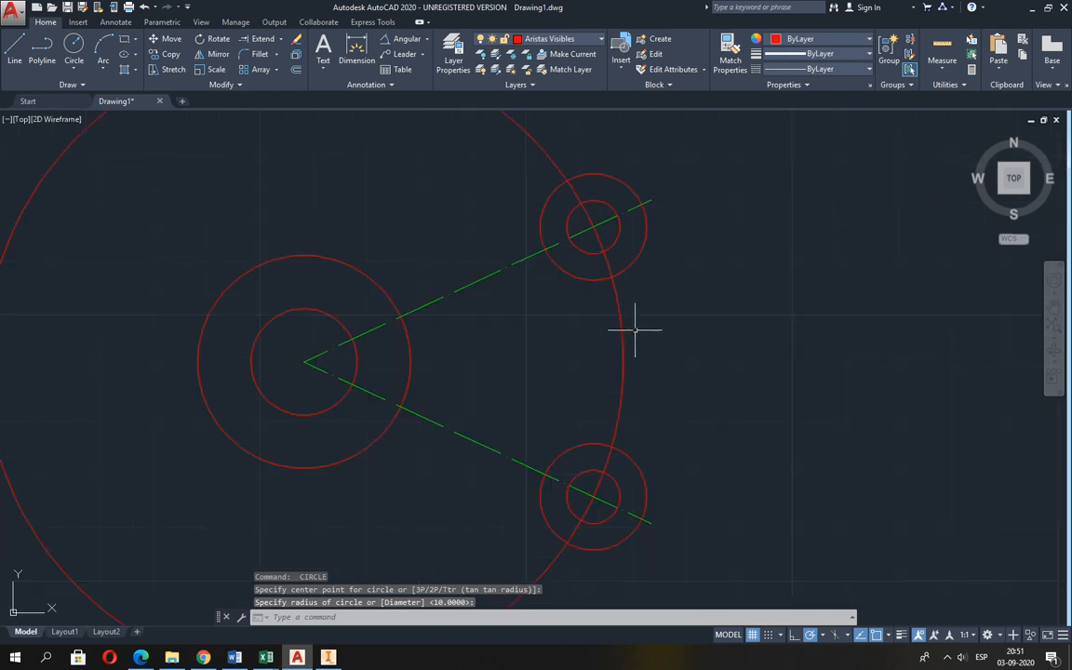
{"action": "scroll", "coordinate": [636, 316], "scroll_direction": "down", "scroll_amount": 2}
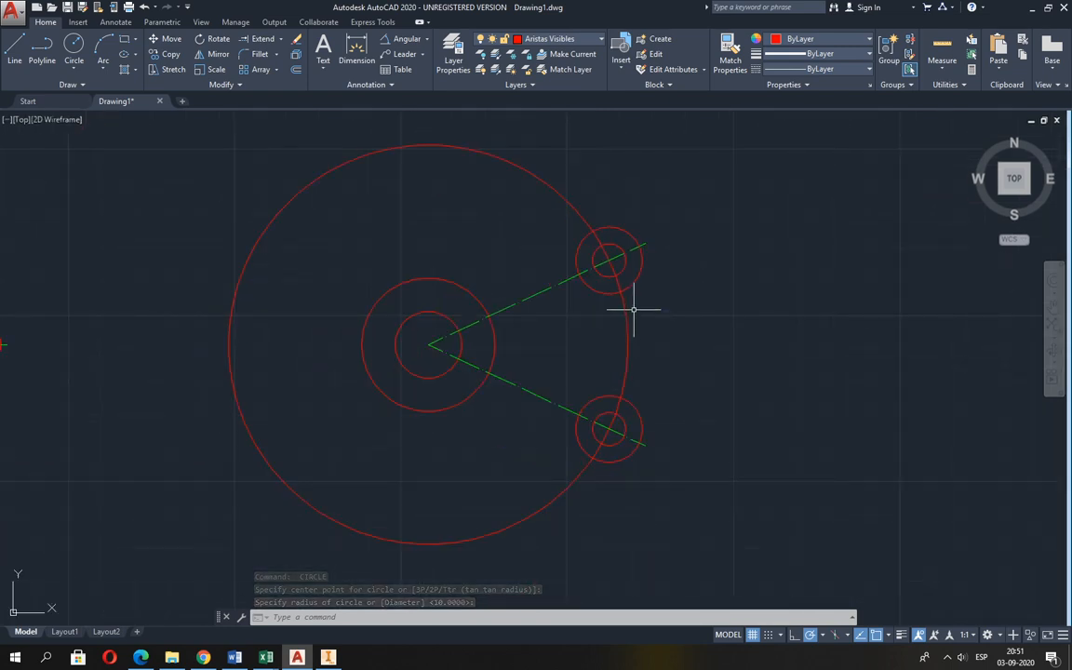
{"action": "key", "text": "alt+Tab"}
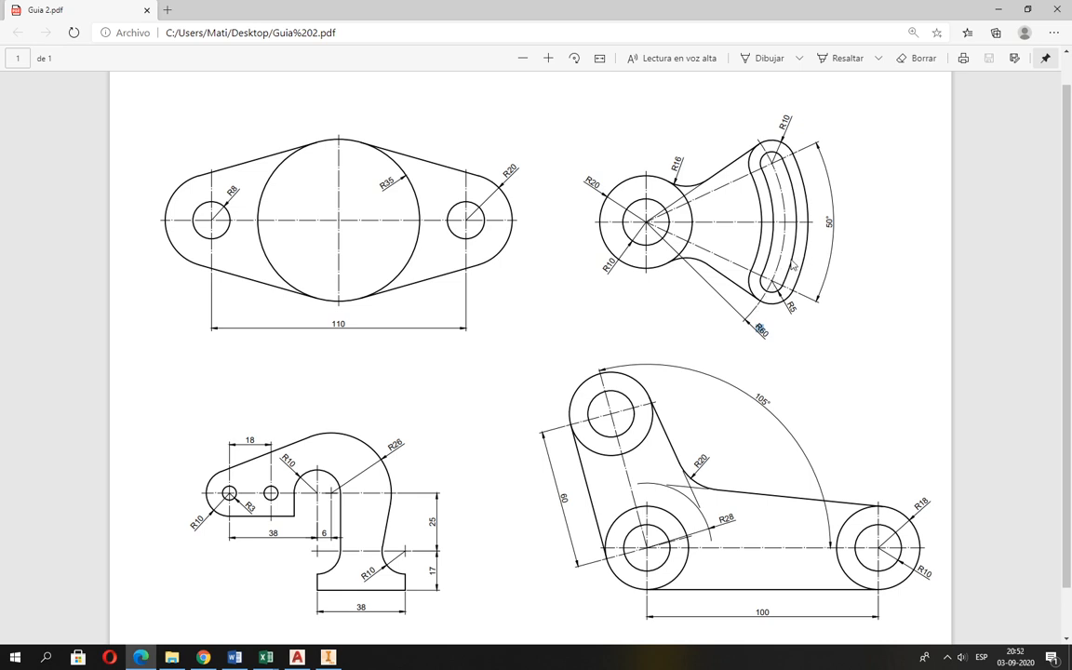
{"action": "scroll", "coordinate": [808, 316], "scroll_direction": "up", "scroll_amount": 3, "text": "ctrl"}
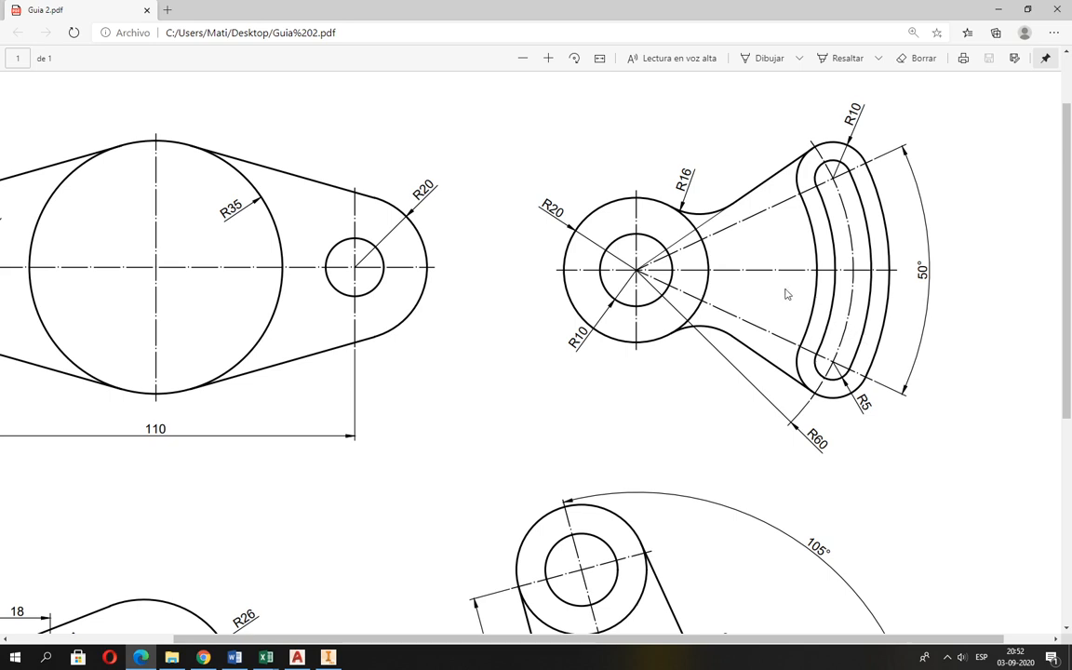
{"action": "key", "text": "alt+Tab"}
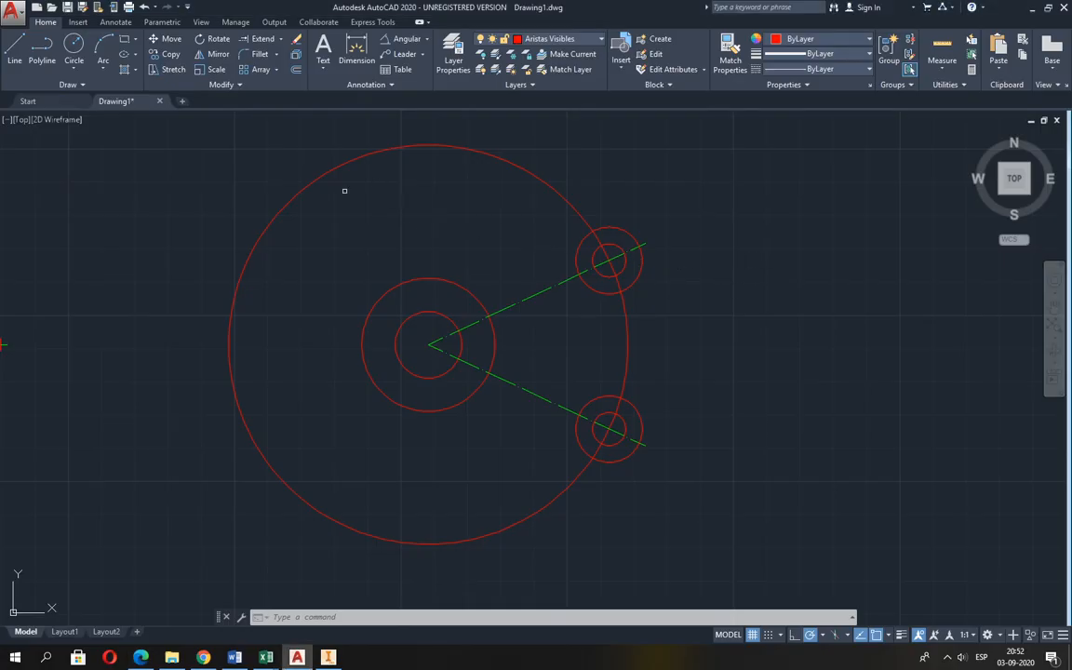
{"action": "left_click", "coordinate": [74, 48]}
{"action": "left_click", "coordinate": [427, 345]}
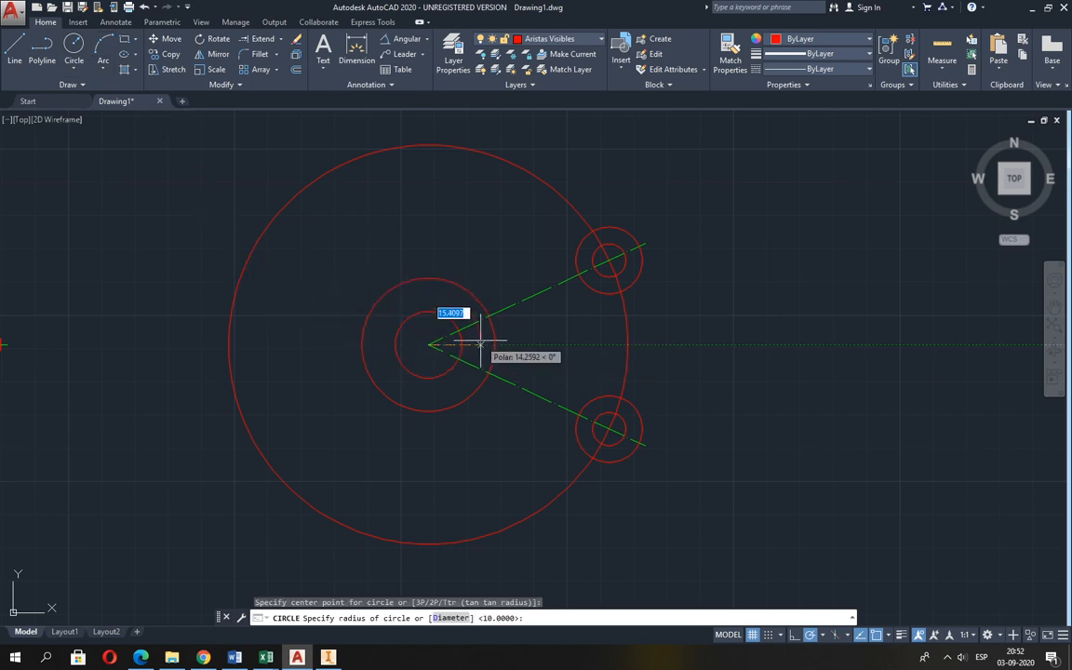
{"action": "type", "text": "65"}
{"action": "key", "text": "Return"}
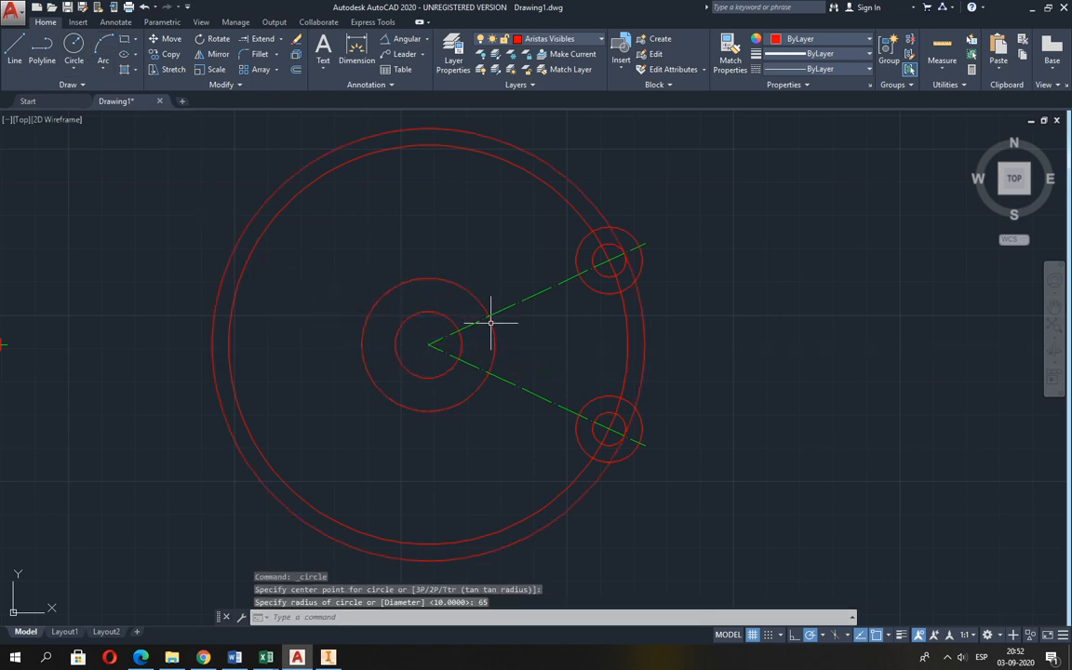
Check the curved slot in Guia 2.pdf in Edge, and offset the radius 60 circle 5 inward in AutoCAD.
{"action": "scroll", "coordinate": [626, 305], "scroll_direction": "up", "scroll_amount": 2}
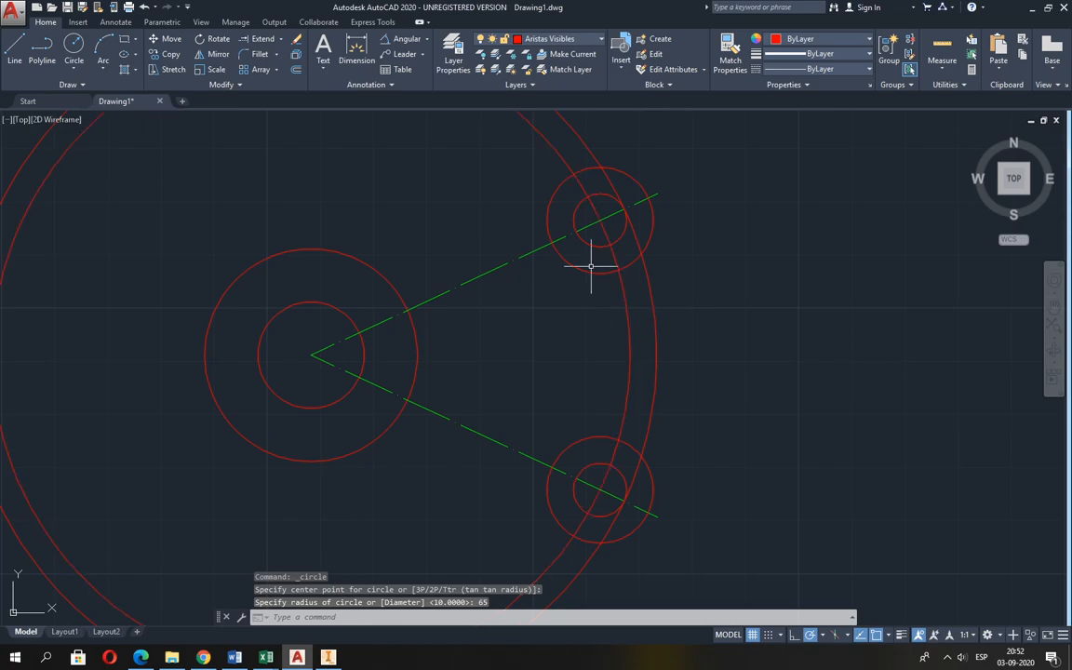
{"action": "key", "text": "alt+Tab"}
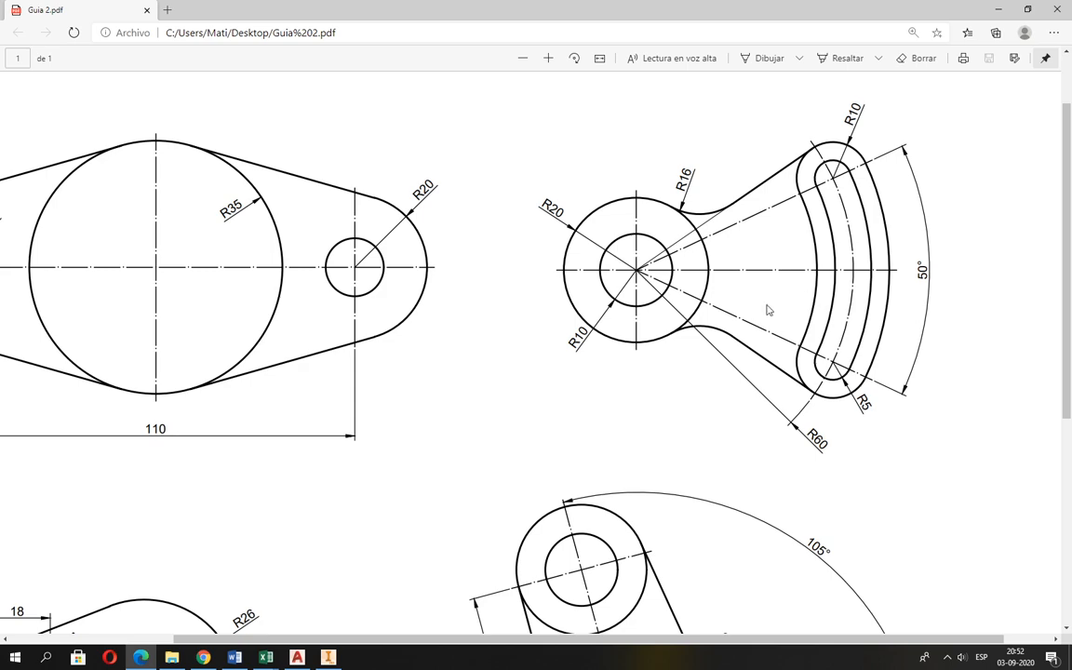
{"action": "key", "text": "alt+Tab"}
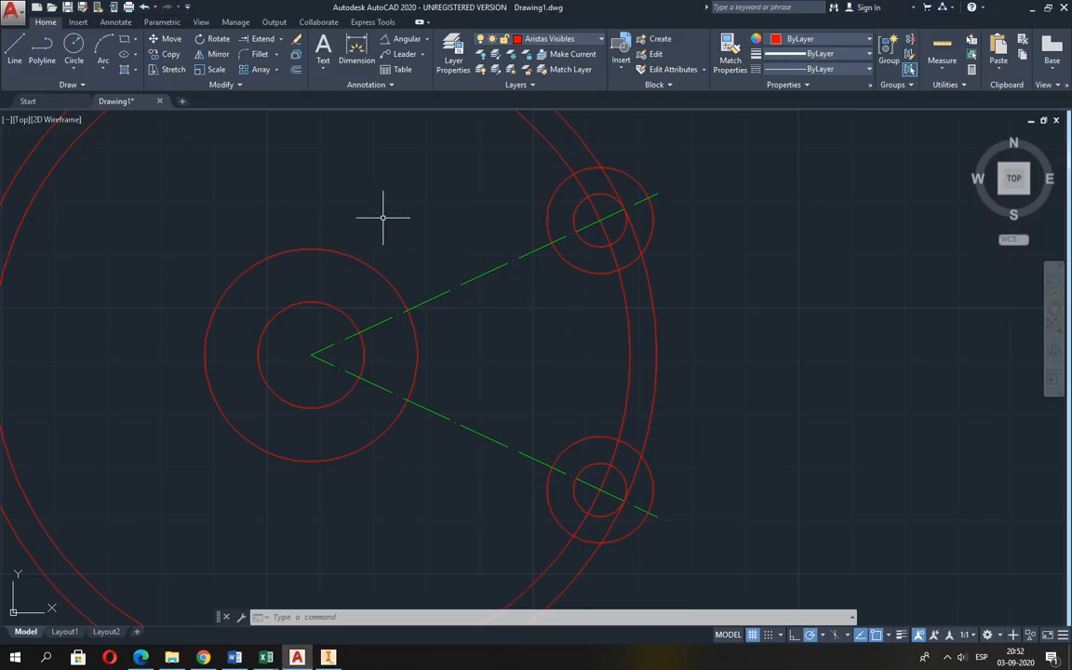
{"action": "left_click", "coordinate": [296, 72]}
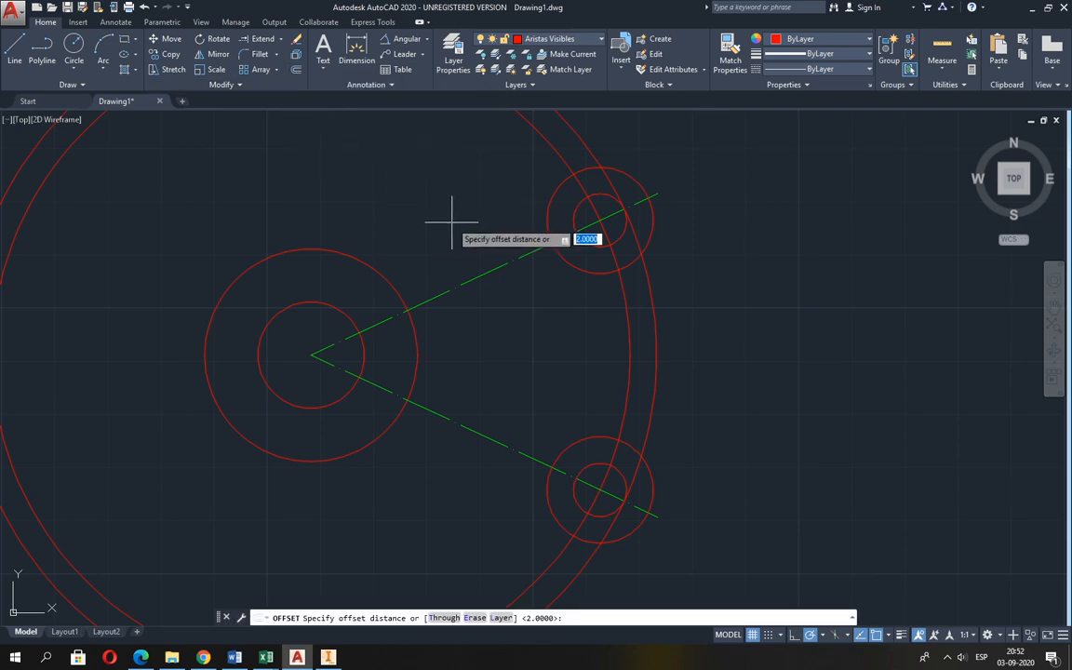
{"action": "key", "text": "Return"}
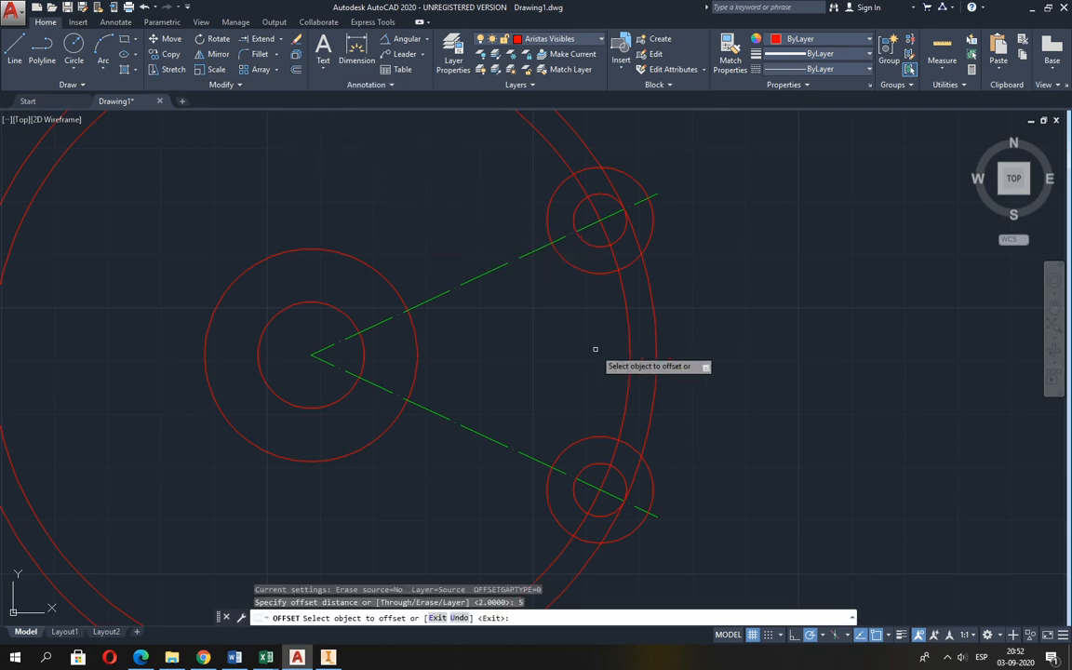
{"action": "left_click", "coordinate": [627, 316]}
{"action": "left_click", "coordinate": [545, 339]}
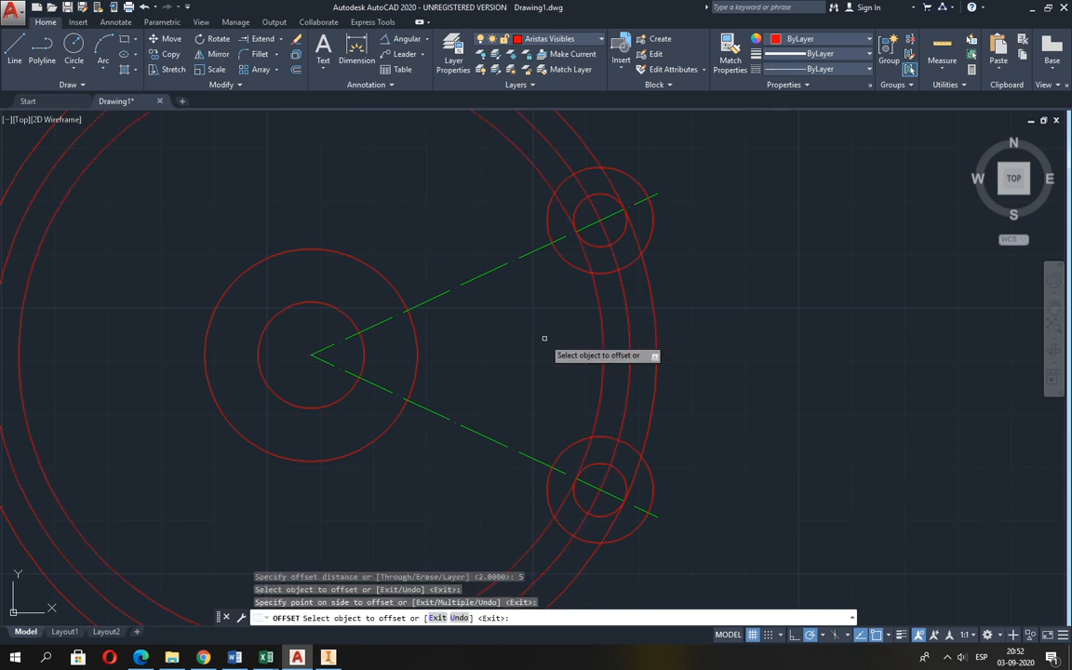
{"action": "key", "text": "Return"}
{"action": "key", "text": "Return"}
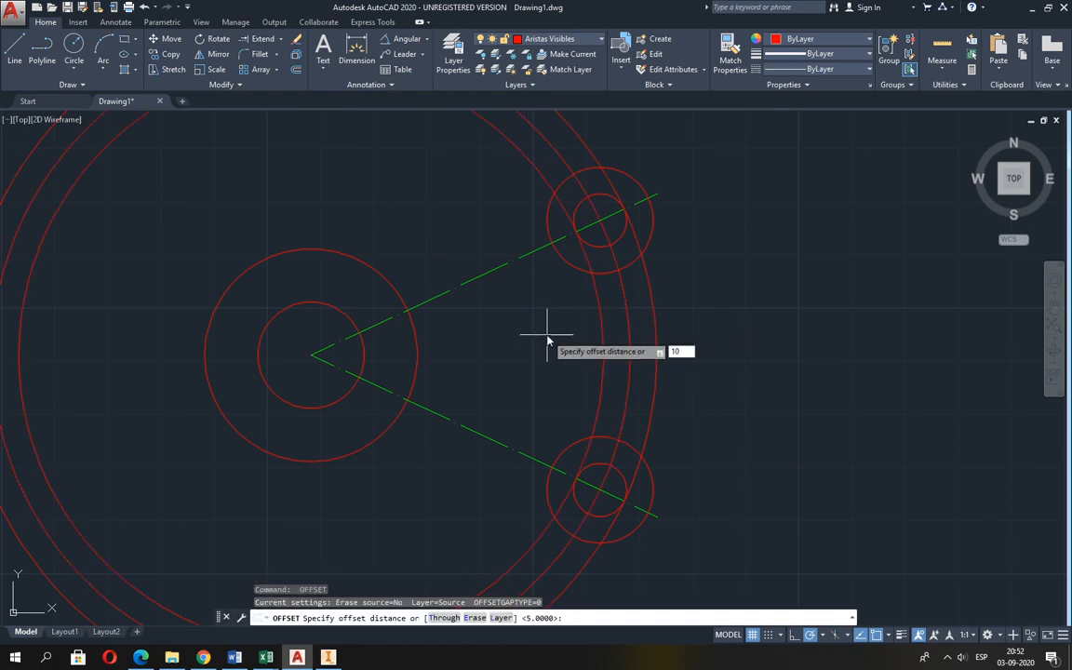
Offset the radius 60 circle by 10 both outward and inward for the arm's outer contour.
{"action": "key", "text": "Return"}
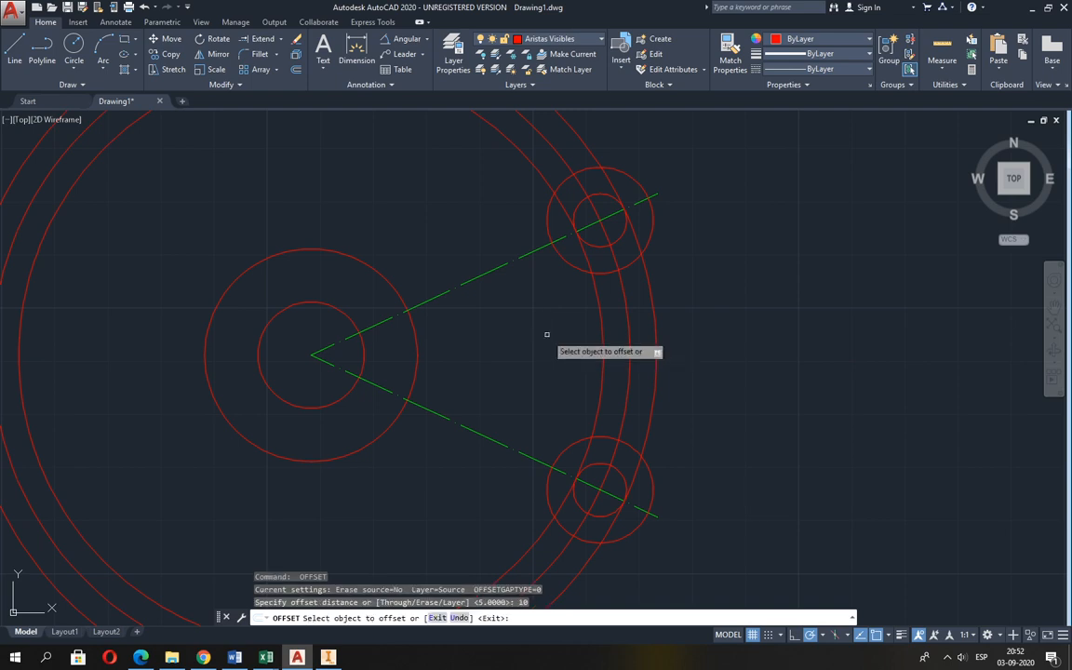
{"action": "left_click", "coordinate": [629, 323]}
{"action": "left_click", "coordinate": [715, 318]}
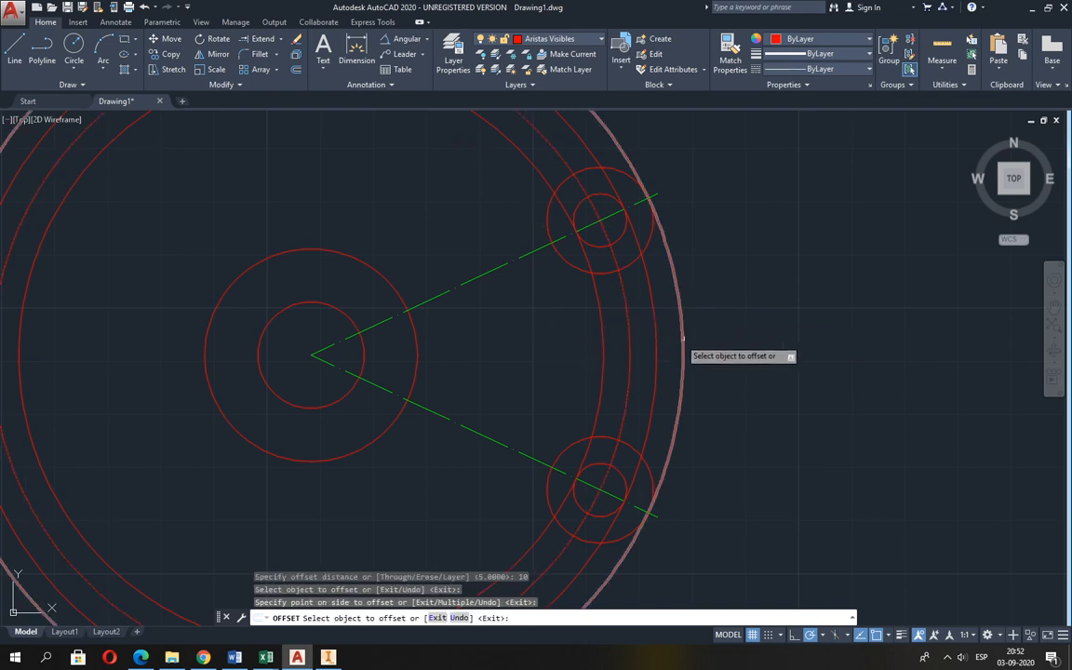
{"action": "left_click", "coordinate": [628, 333]}
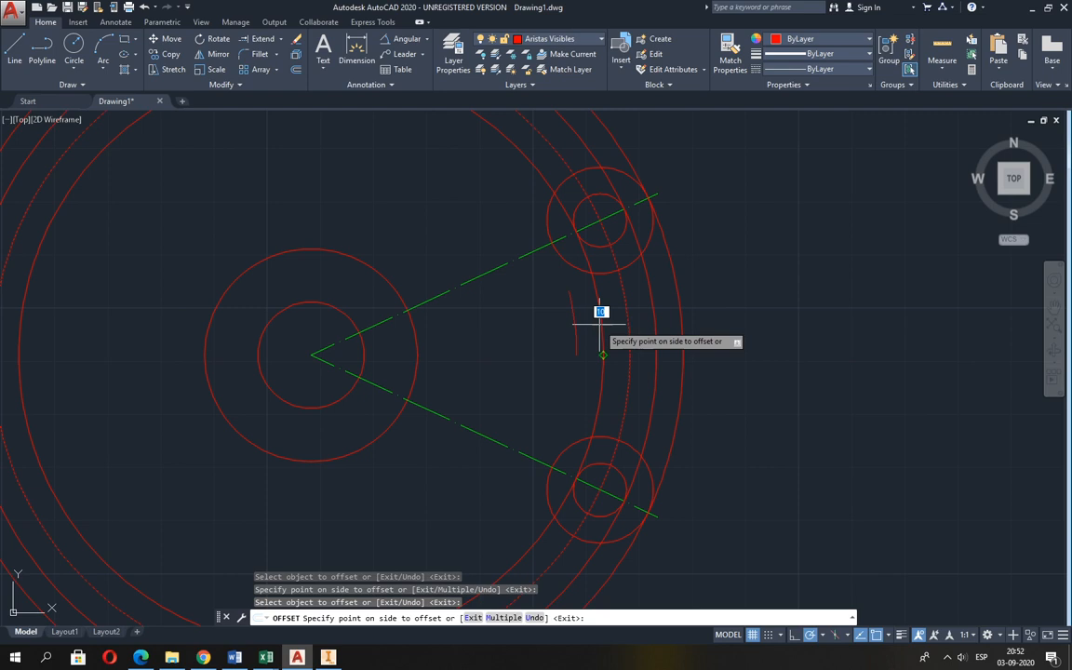
{"action": "left_click", "coordinate": [539, 358]}
{"action": "key", "text": "Escape"}
{"action": "scroll", "coordinate": [678, 392], "scroll_direction": "down", "scroll_amount": 3}
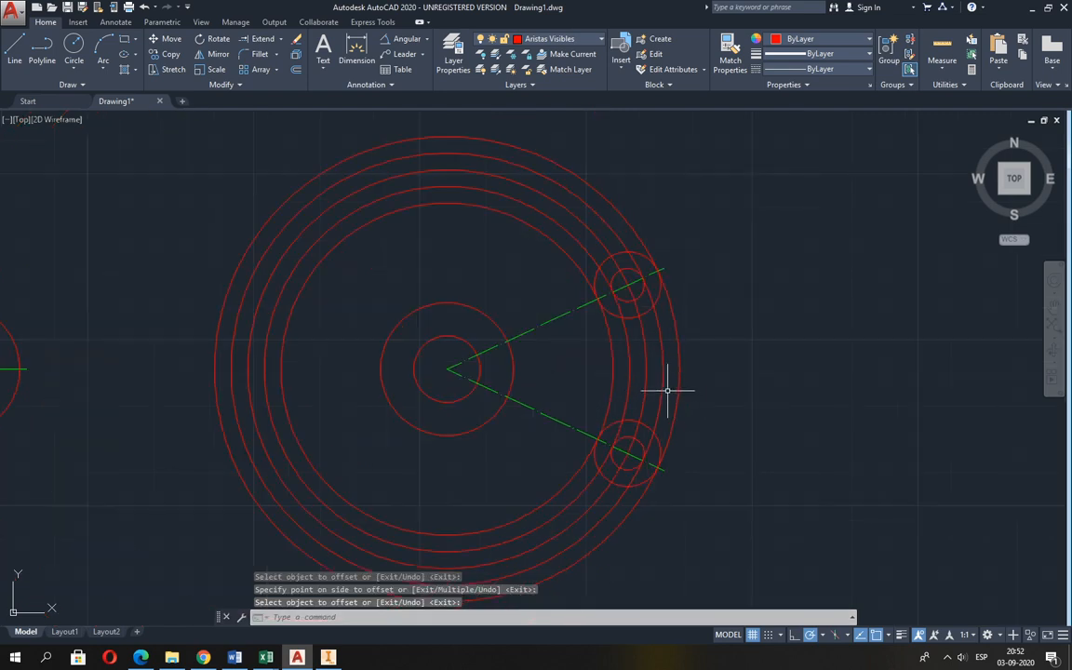
Move the radius 60 circle to the Líneas de Ejes layer.
{"action": "middle_click_drag", "start_coordinate": [621, 370], "coordinate": [565, 345]}
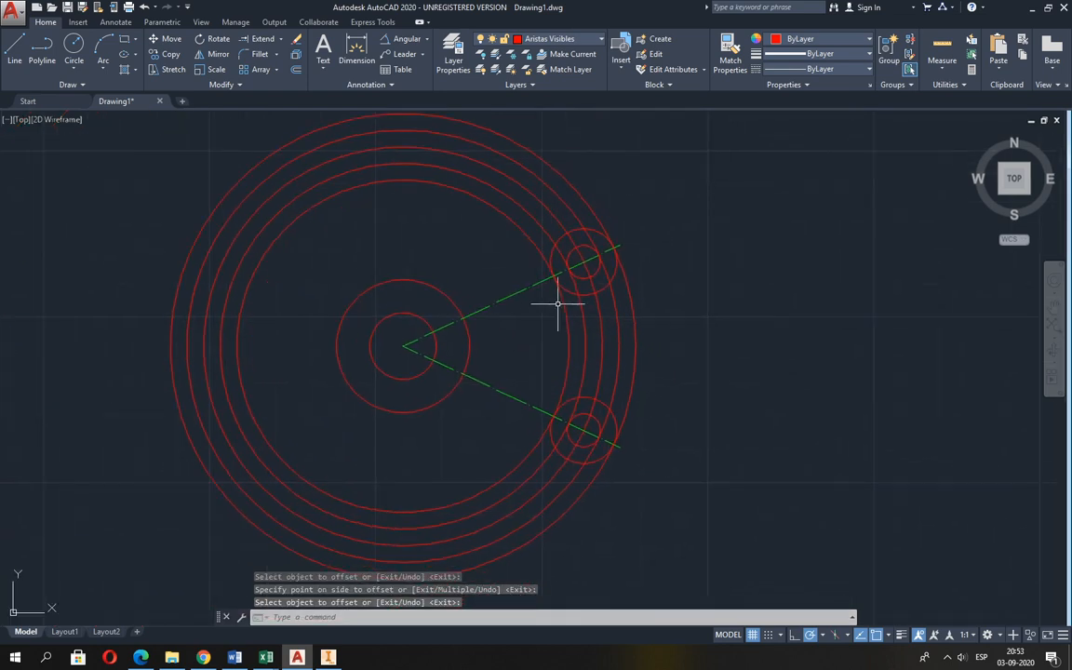
{"action": "left_click", "coordinate": [475, 162]}
{"action": "left_click", "coordinate": [554, 39]}
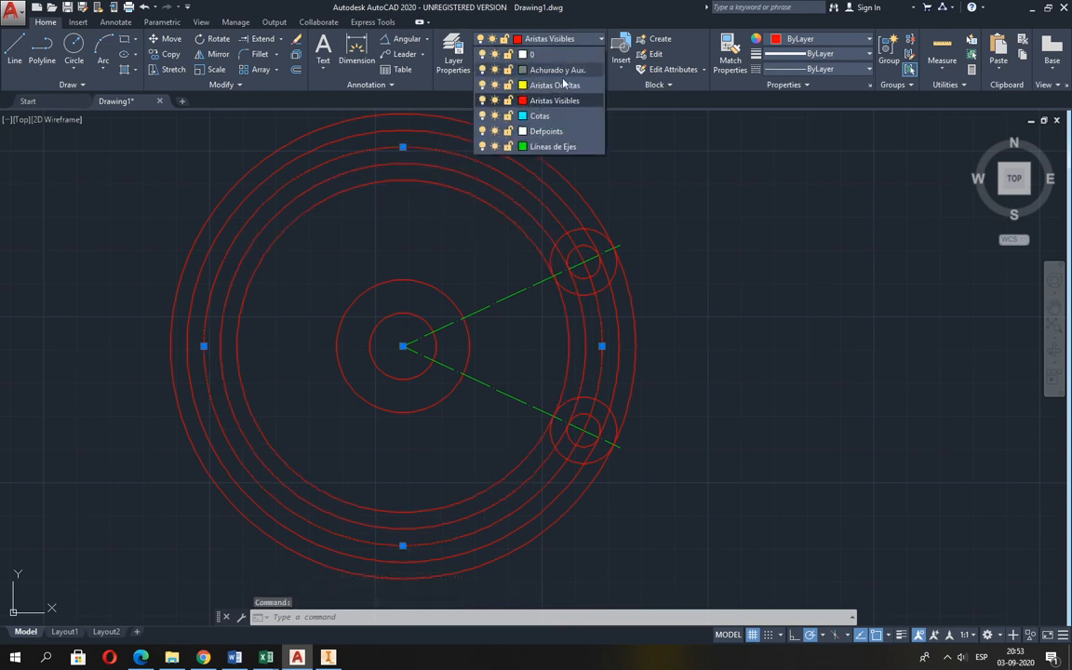
{"action": "left_click", "coordinate": [553, 146]}
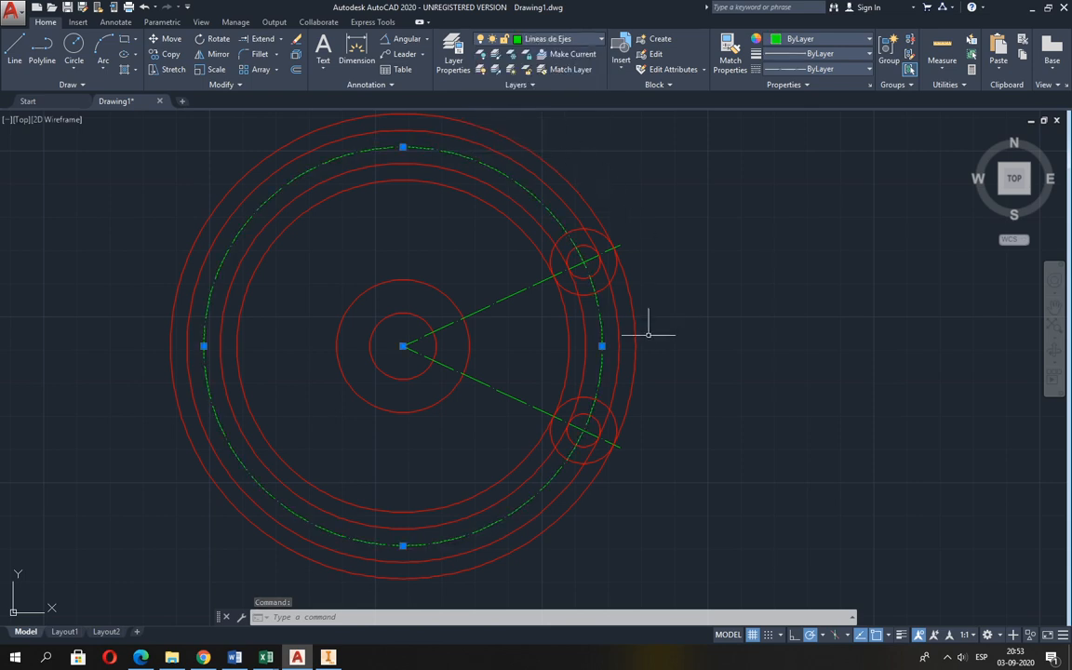
{"action": "key", "text": "Escape"}
{"action": "key", "text": "Escape"}
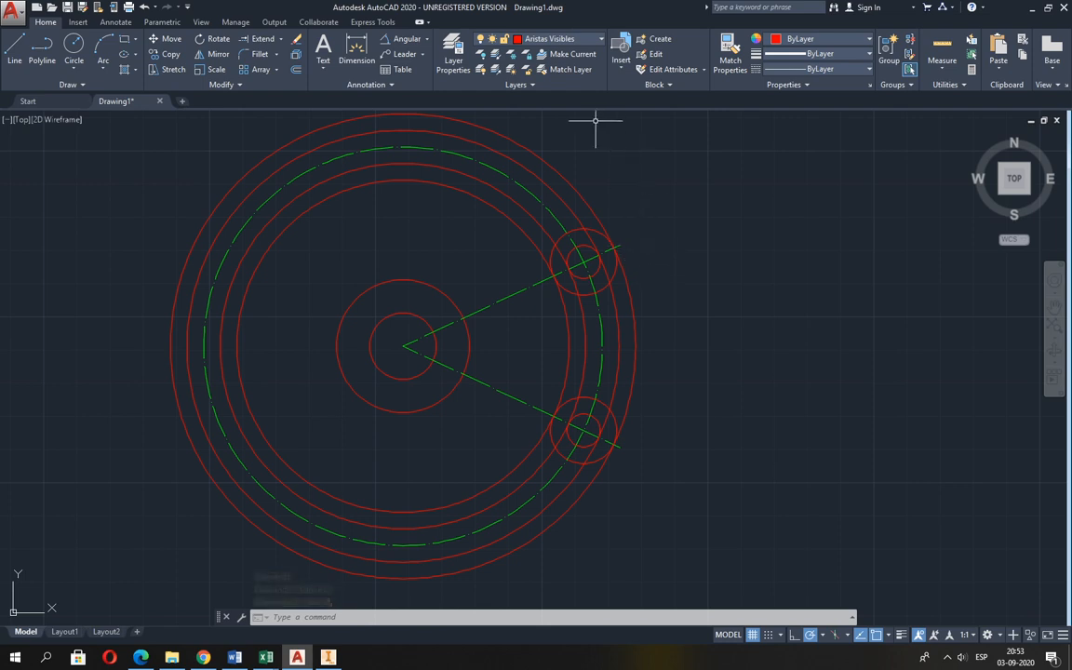
{"action": "left_click", "coordinate": [294, 69]}
{"action": "key", "text": "Escape"}
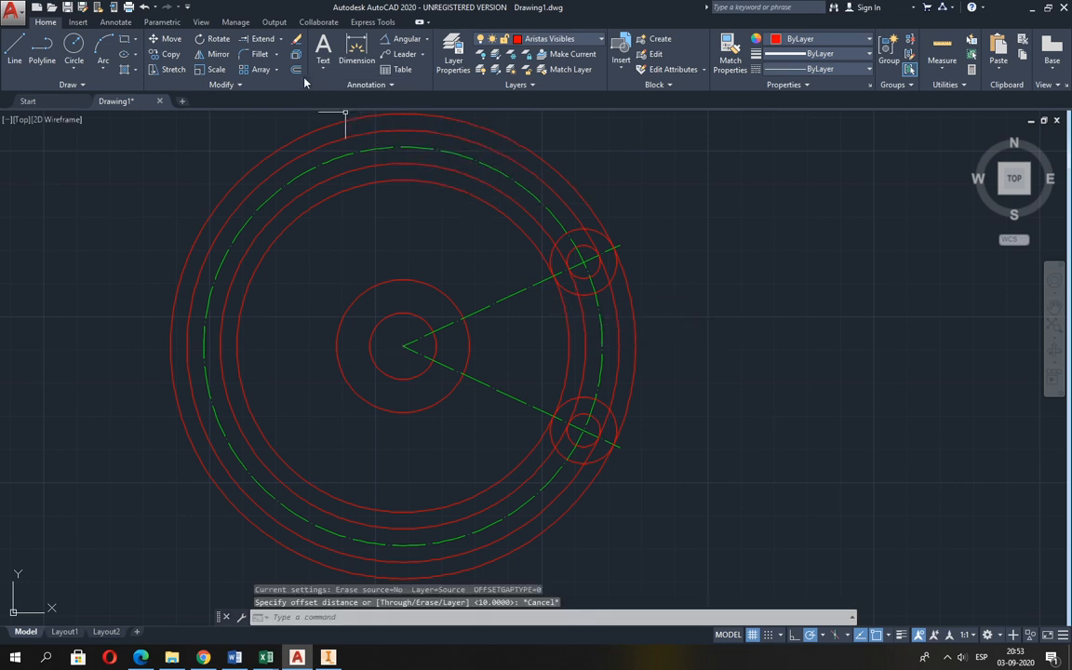
{"action": "key", "text": "Escape"}
Trim the two slot-edge circles outside the span between the radius 5 end circles, using those end circles as cutting edges.
{"action": "left_click", "coordinate": [281, 45]}
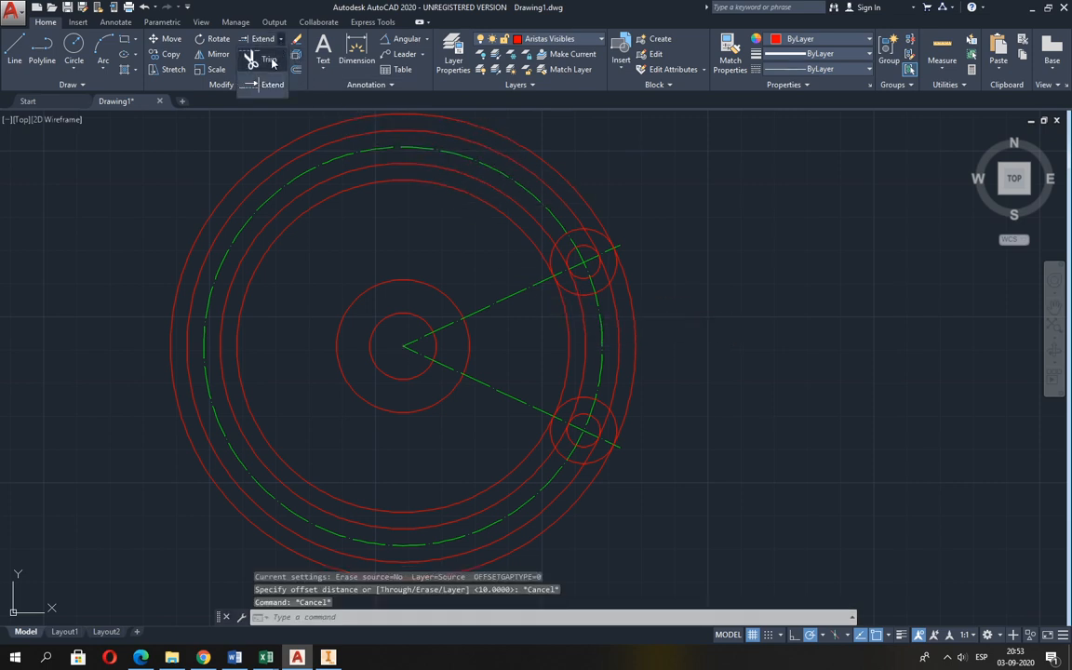
{"action": "left_click", "coordinate": [244, 52]}
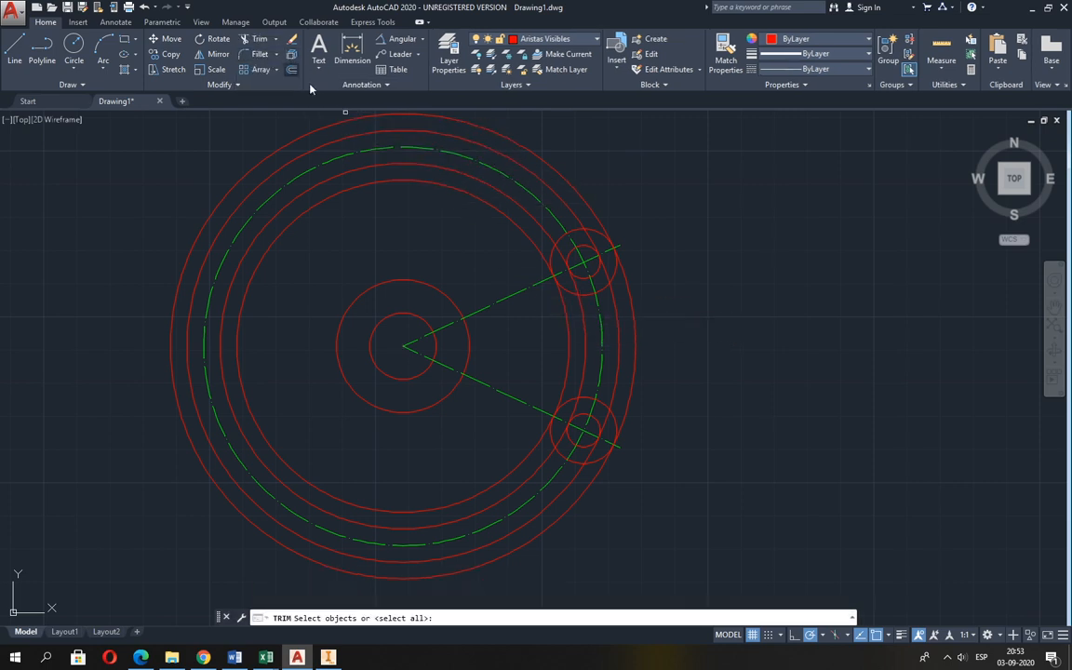
{"action": "left_click", "coordinate": [585, 246]}
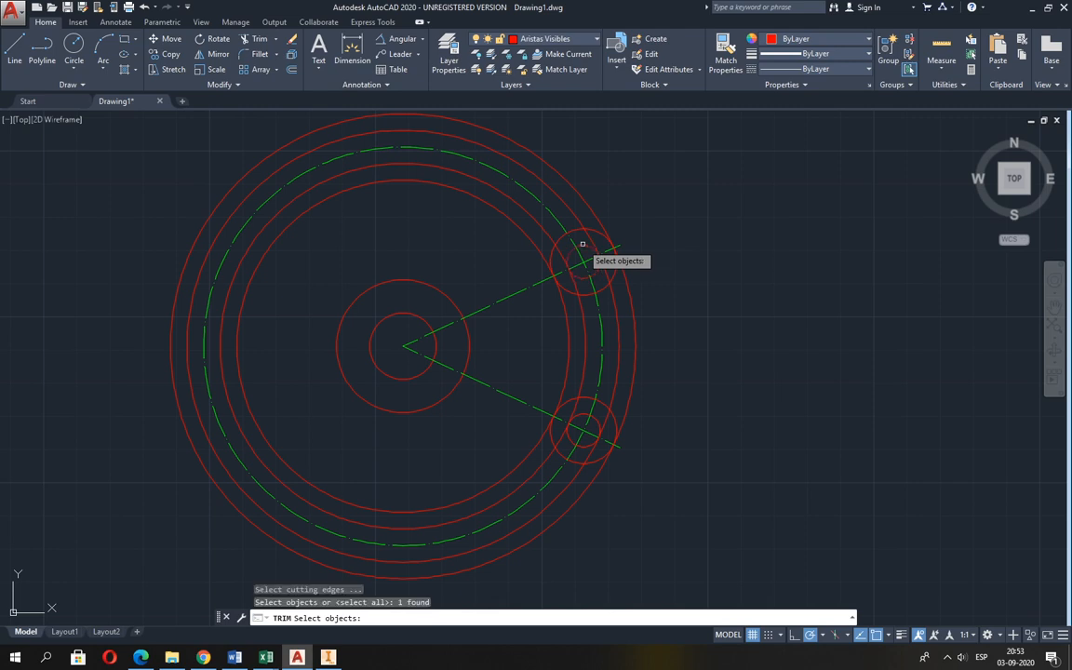
{"action": "left_click", "coordinate": [596, 426]}
{"action": "key", "text": "Return"}
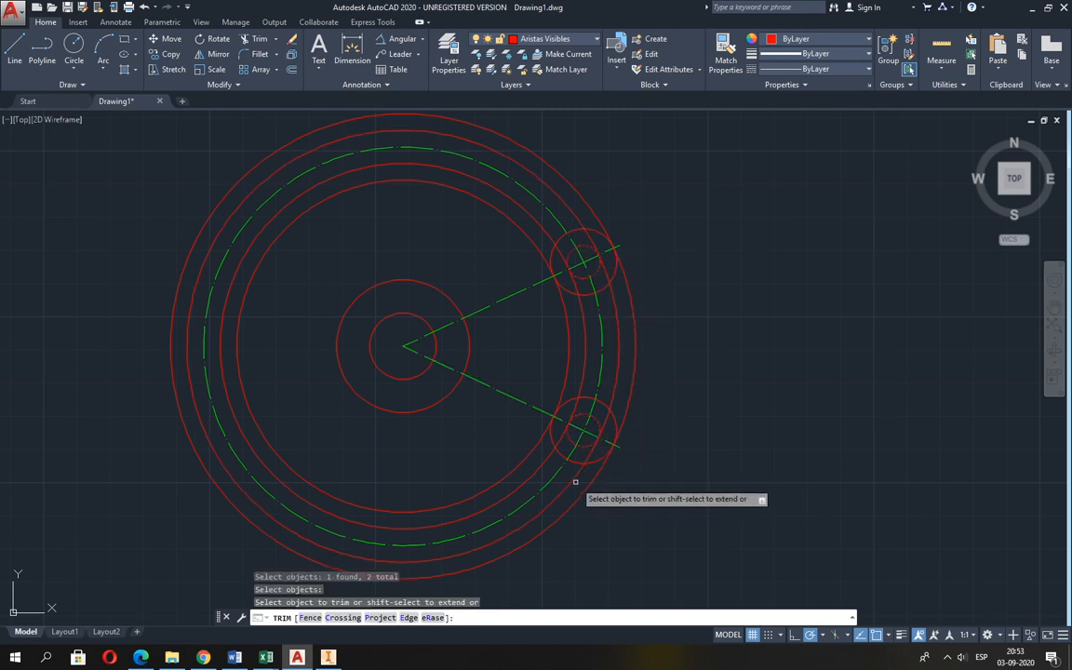
{"action": "left_click", "coordinate": [571, 485]}
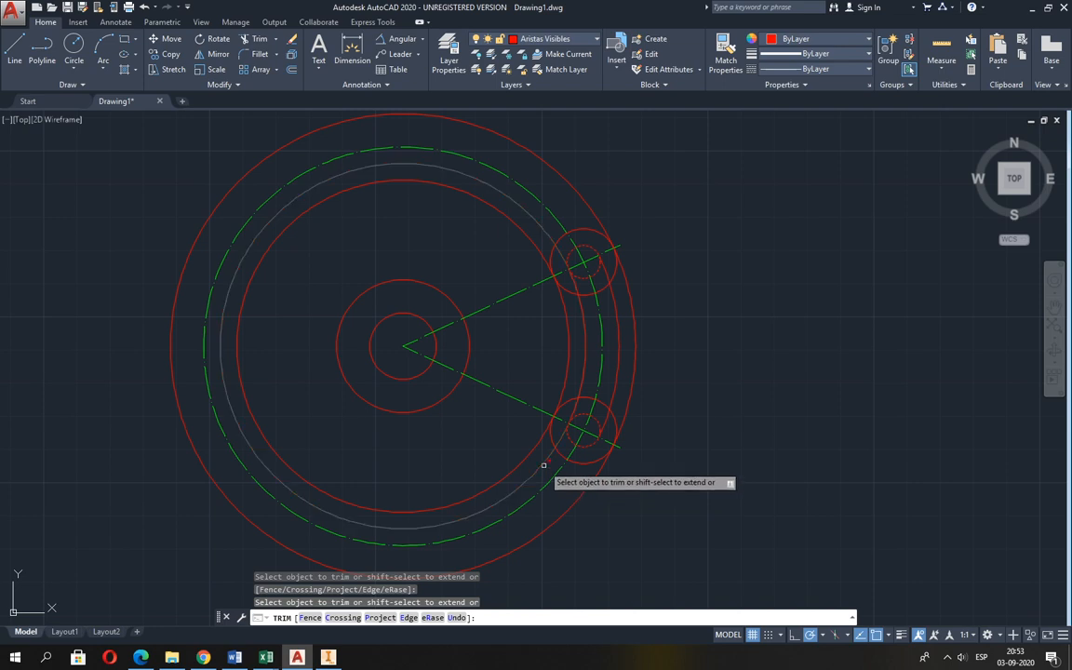
{"action": "left_click", "coordinate": [548, 461]}
{"action": "key", "text": "Return"}
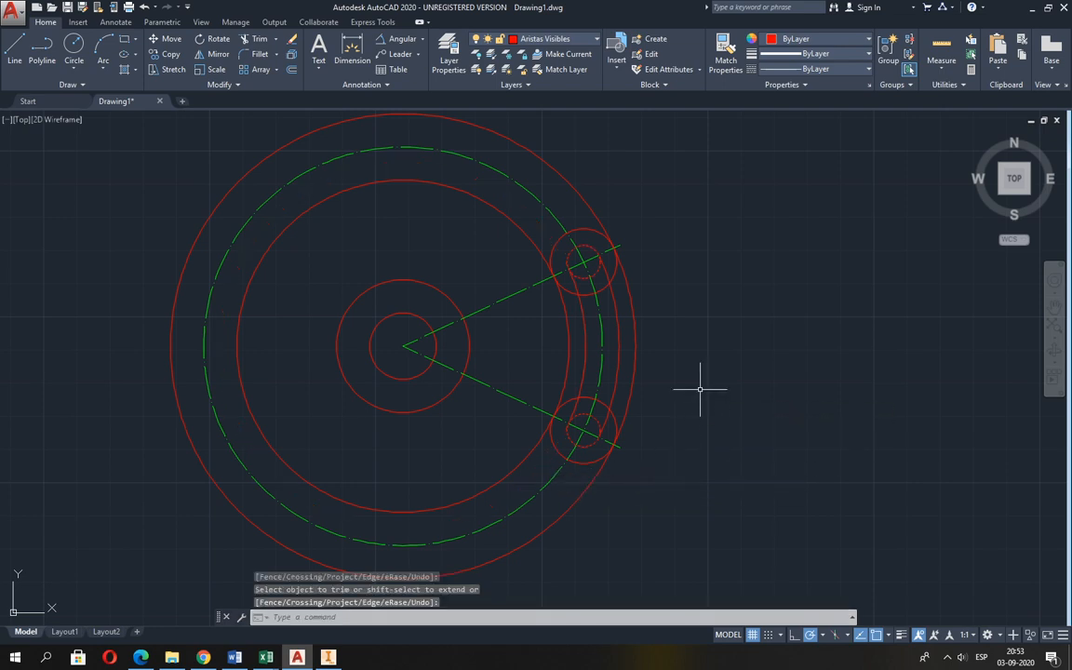
Trim the outermost and innermost contour circles to the arcs between the two radius 10 end circles.
{"action": "key", "text": "Return"}
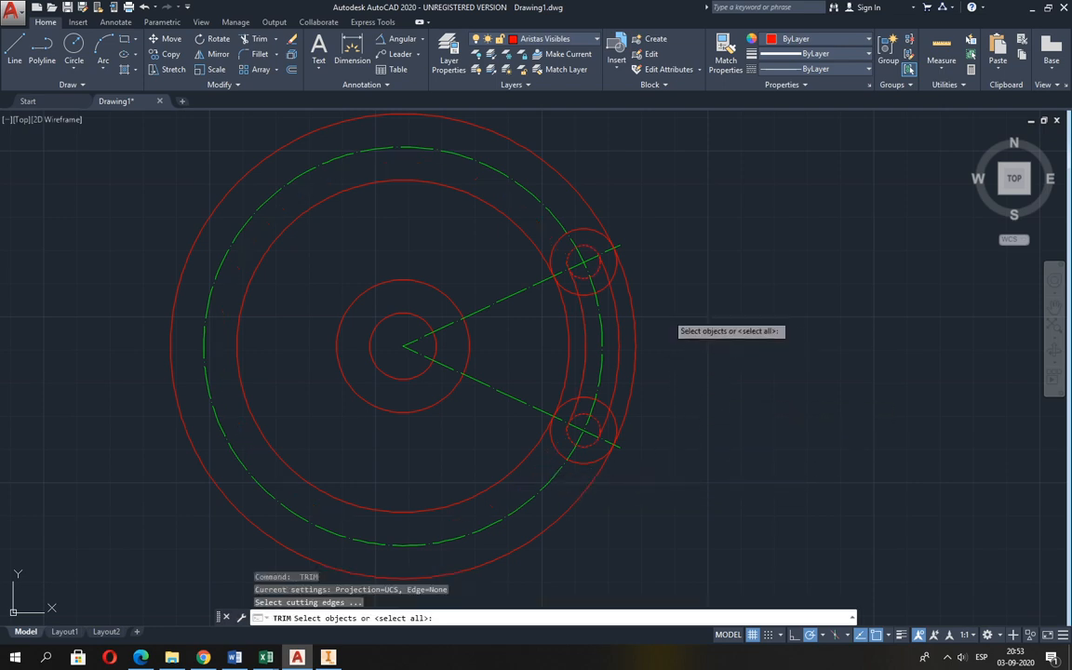
{"action": "left_click", "coordinate": [614, 276]}
{"action": "left_click", "coordinate": [614, 423]}
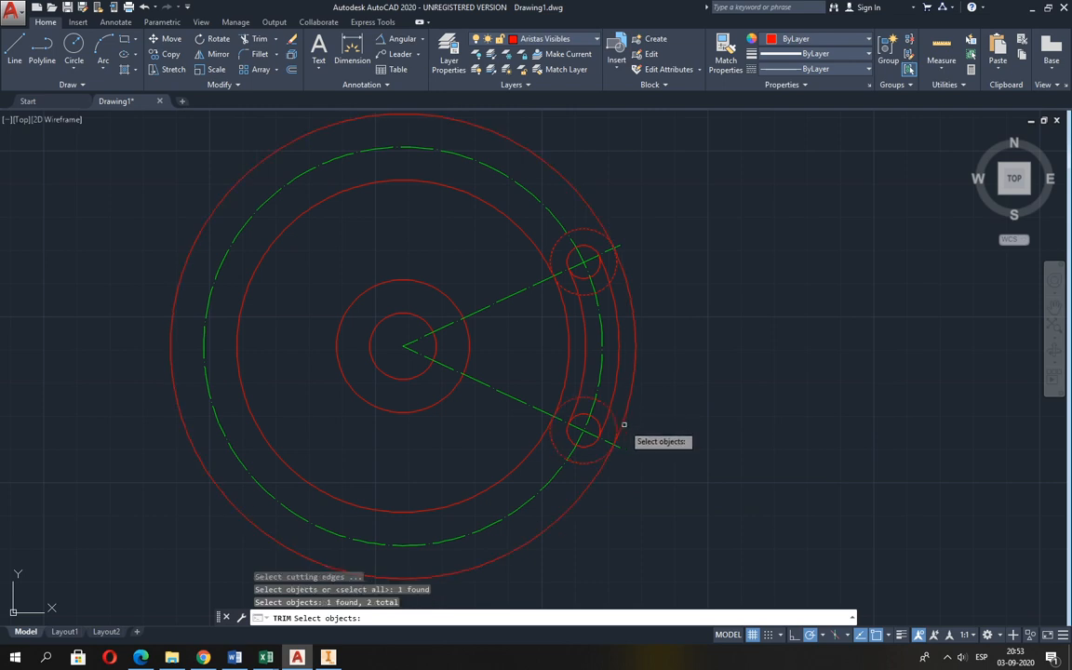
{"action": "key", "text": "Return"}
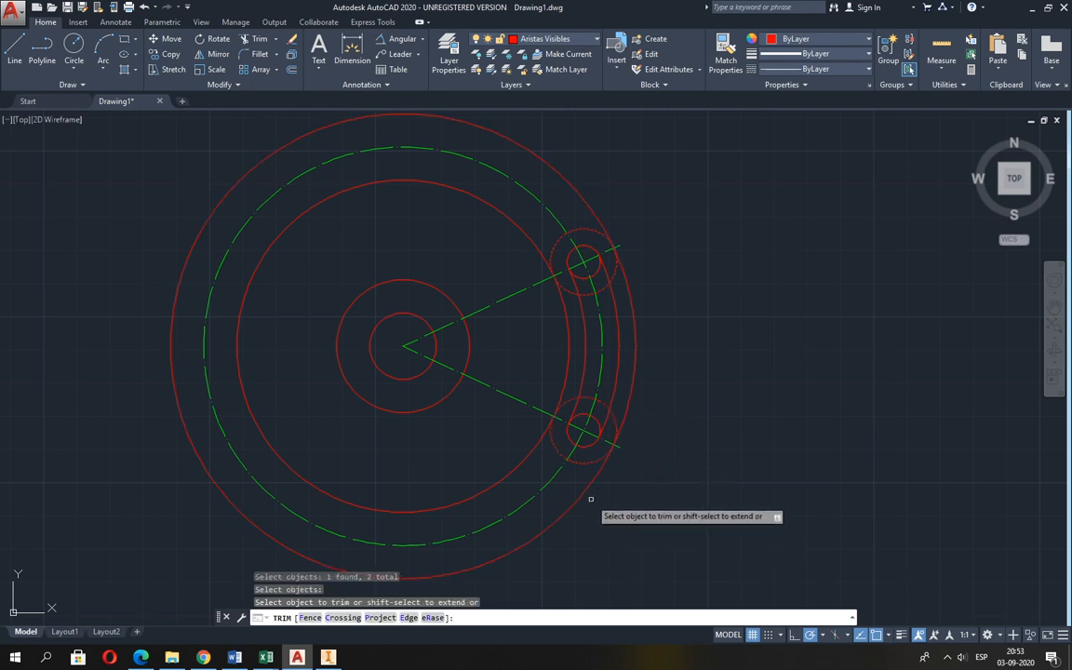
{"action": "left_click", "coordinate": [590, 484]}
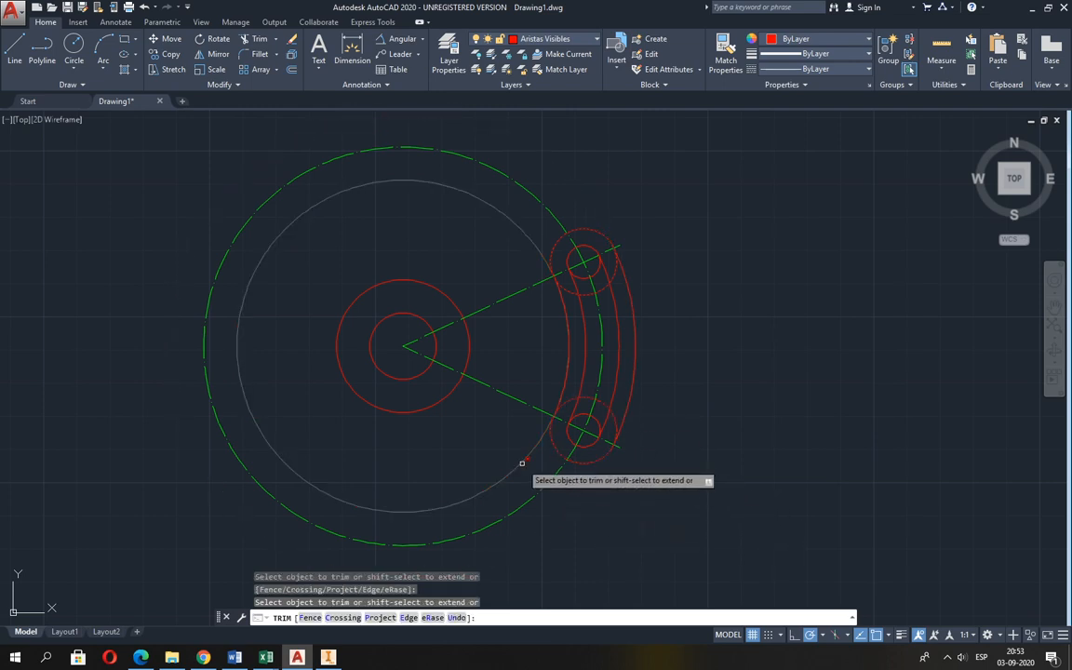
{"action": "left_click", "coordinate": [535, 462]}
{"action": "key", "text": "Return"}
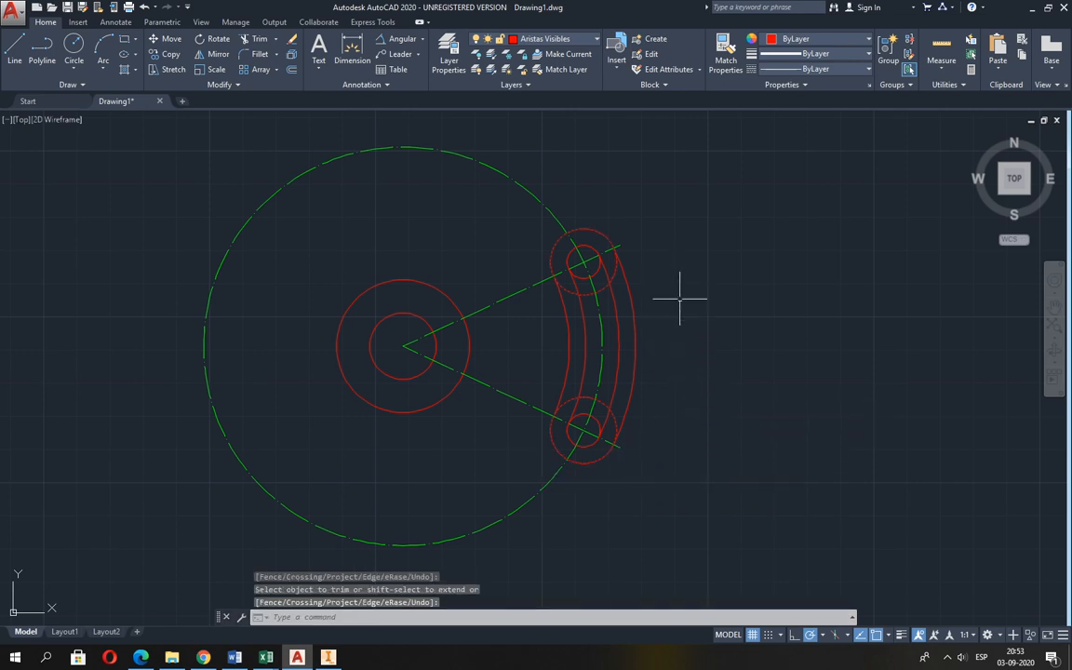
Trim the inward-facing halves of both radius 5 end circles, using the two slot-edge arcs as cutting edges.
{"action": "key", "text": "Return"}
{"action": "left_click", "coordinate": [609, 308]}
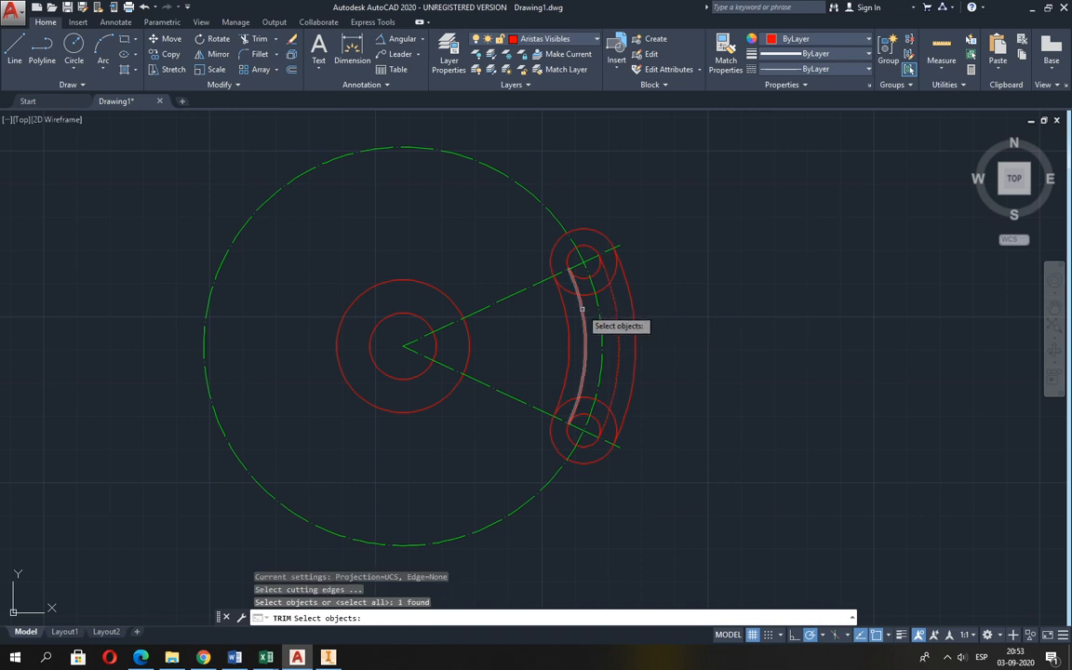
{"action": "left_click", "coordinate": [582, 308]}
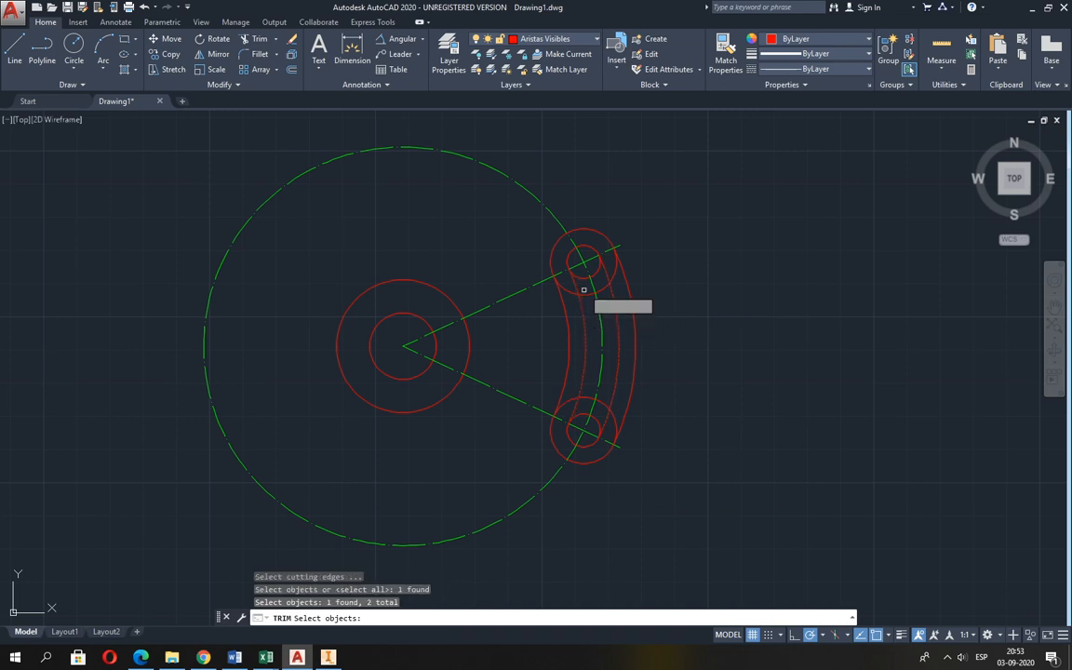
{"action": "key", "text": "Return"}
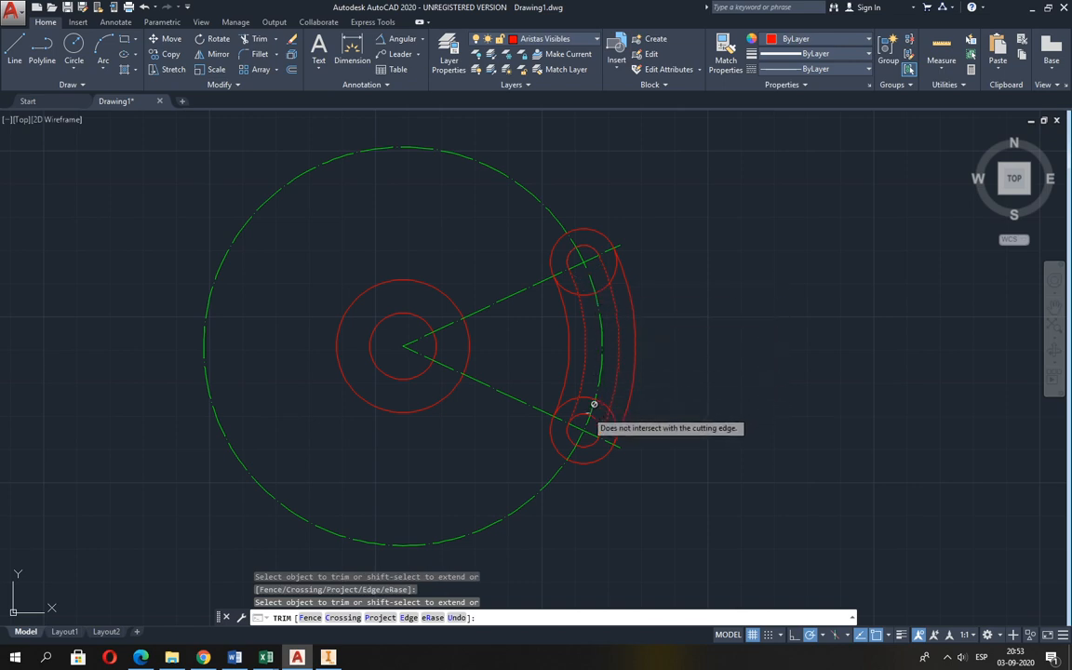
{"action": "key", "text": "Return"}
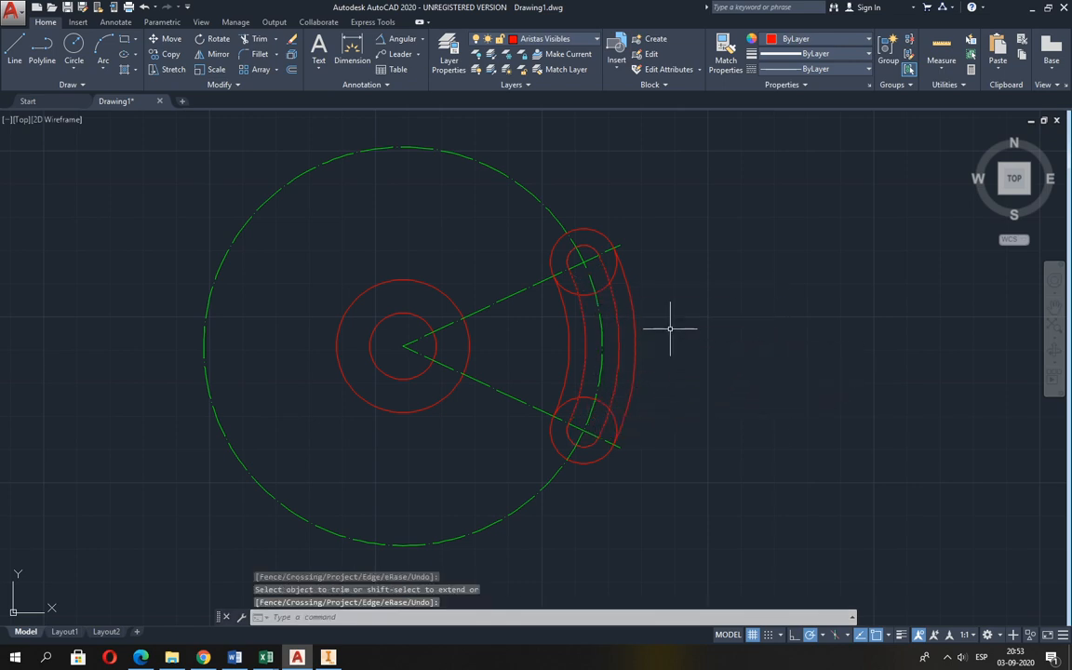
Trim the inward-facing parts of both radius 10 end circles against the outer and inner contour arcs.
{"action": "key", "text": "Return"}
{"action": "left_click", "coordinate": [634, 305]}
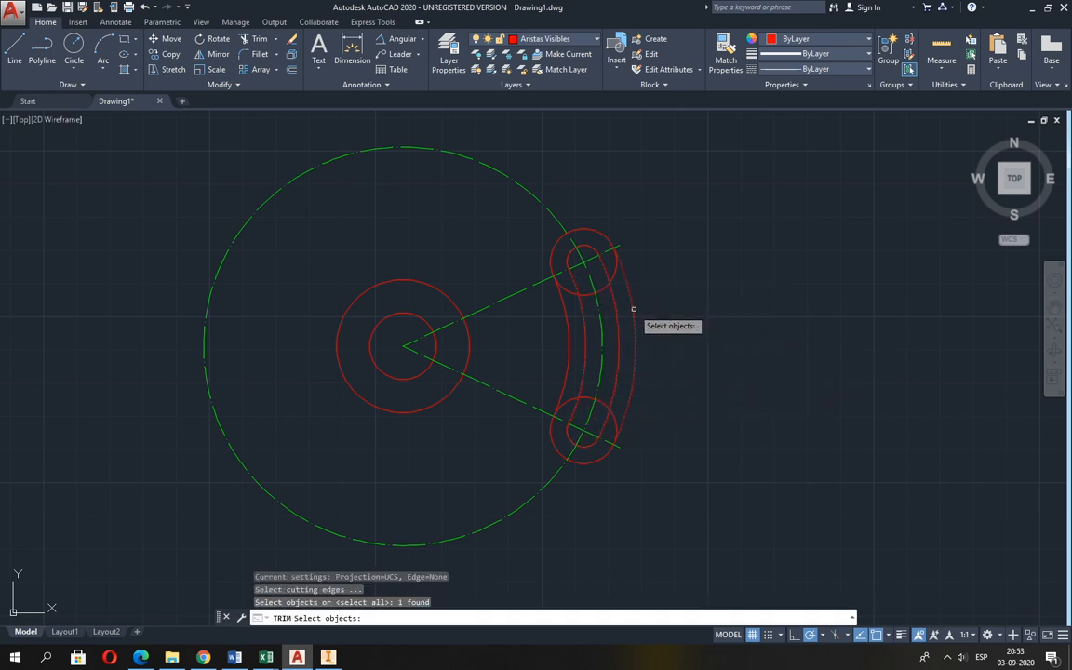
{"action": "left_click", "coordinate": [556, 340]}
{"action": "key", "text": "Return"}
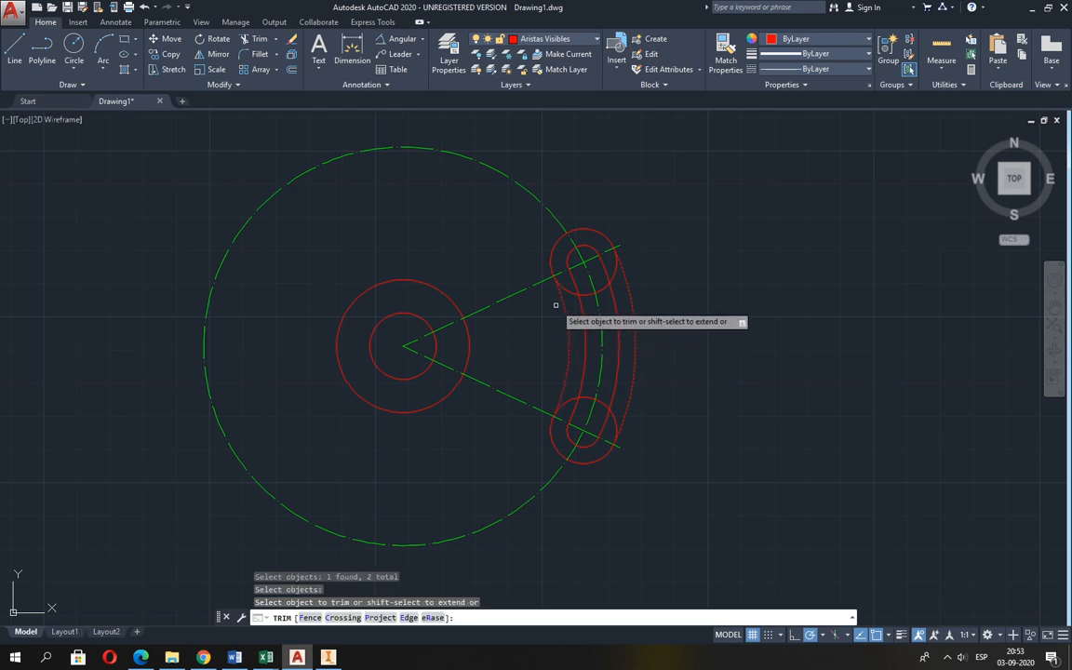
{"action": "left_click", "coordinate": [572, 398]}
{"action": "key", "text": "Return"}
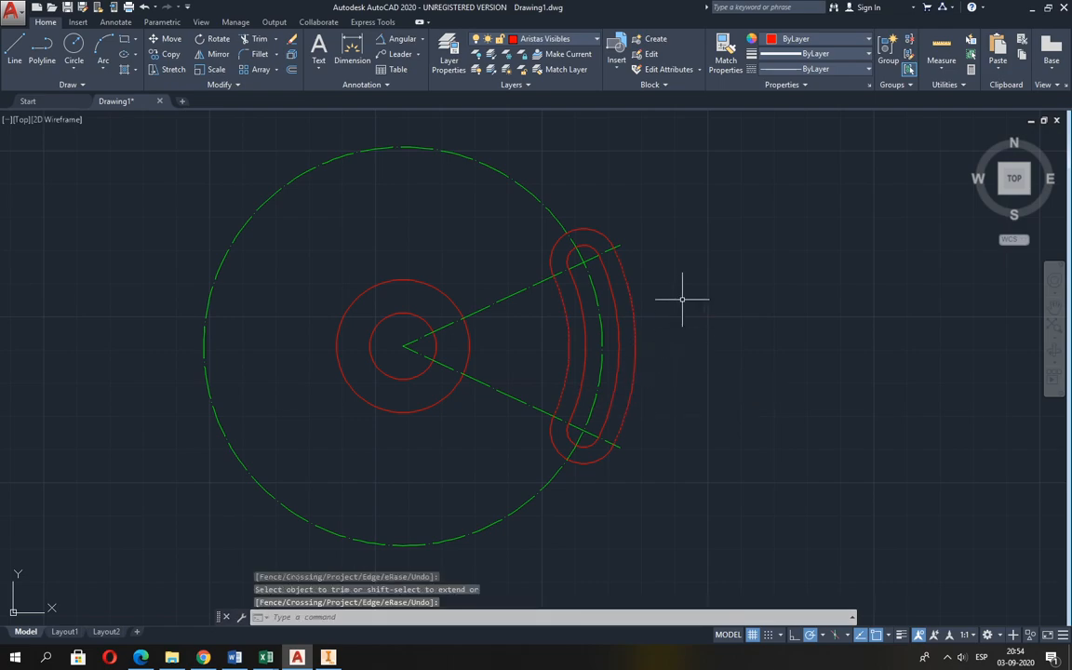
Check the arm in Guia 2.pdf and draw a line from the hub centre tangent to the upper radius 10 end arc.
{"action": "key", "text": "alt+Tab"}
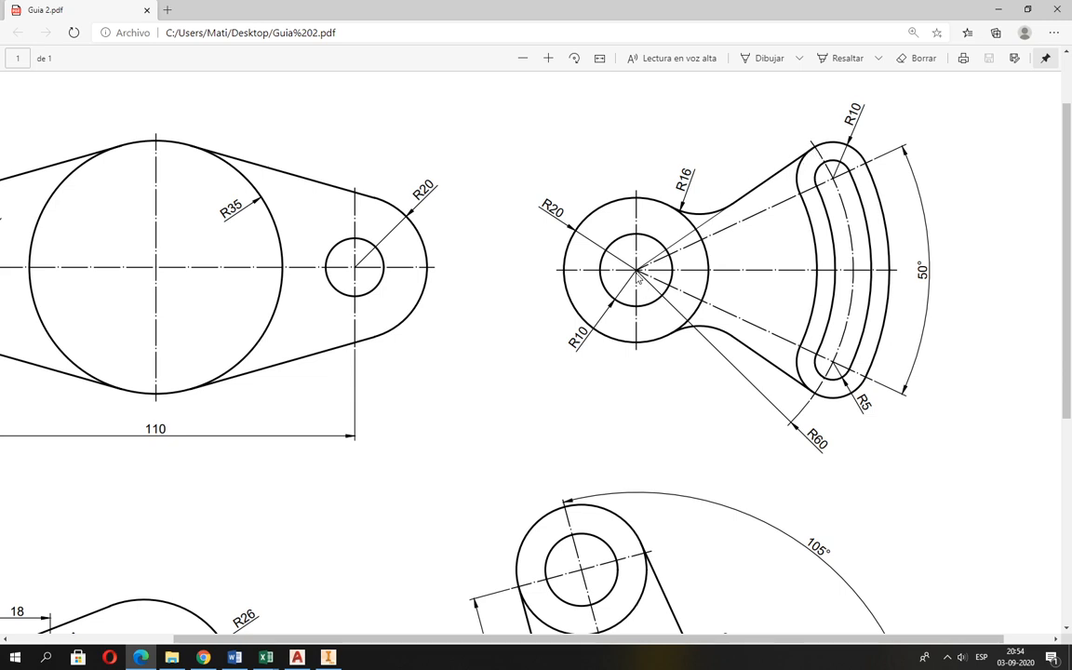
{"action": "scroll", "coordinate": [716, 238], "scroll_direction": "up", "scroll_amount": 4, "text": "ctrl"}
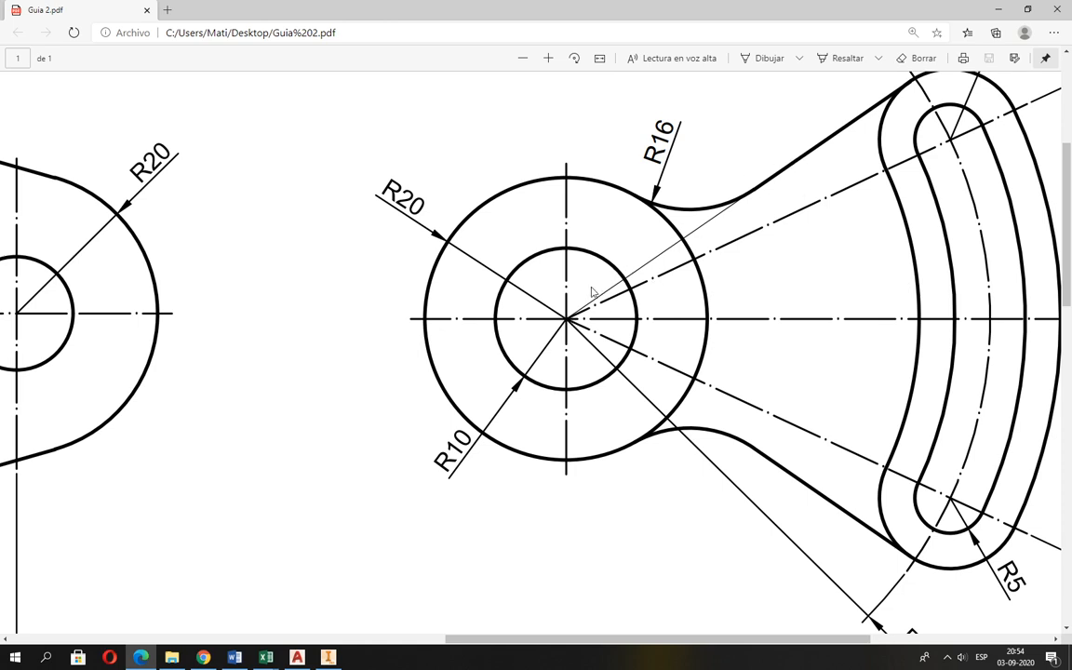
{"action": "key", "text": "alt+Tab"}
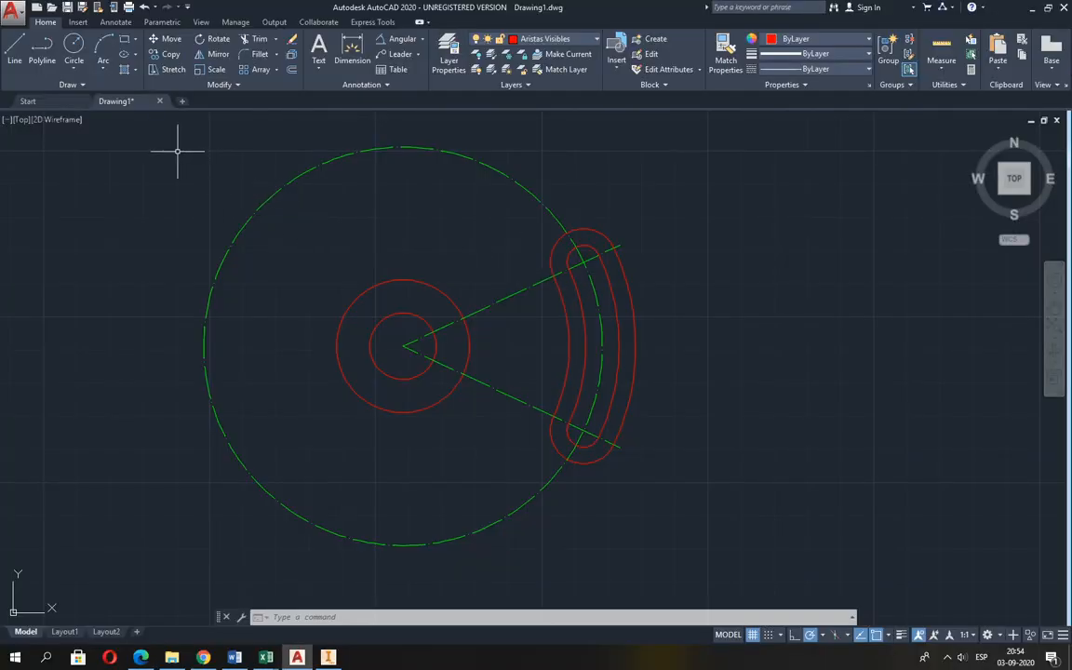
{"action": "left_click", "coordinate": [14, 48]}
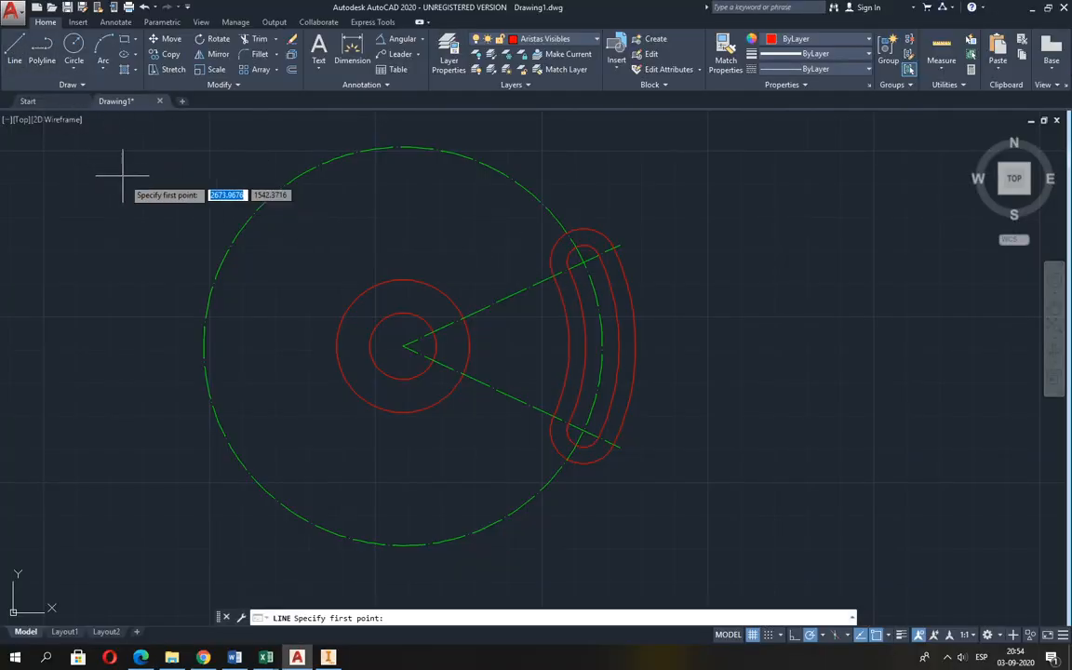
{"action": "left_click", "coordinate": [403, 347]}
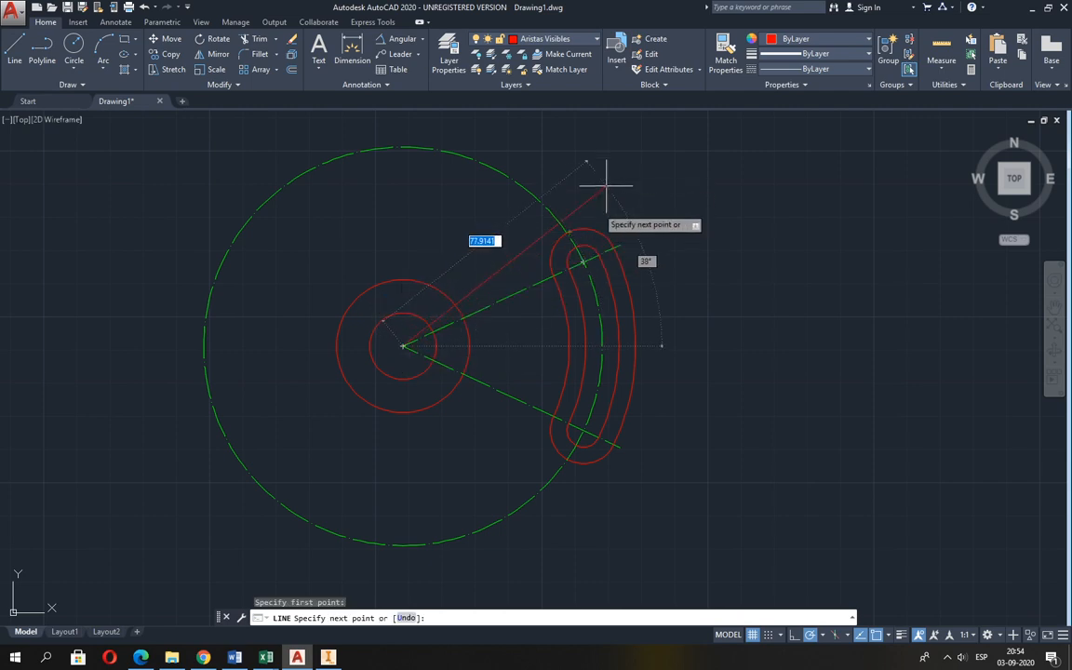
{"action": "scroll", "coordinate": [596, 210], "scroll_direction": "up", "scroll_amount": 2}
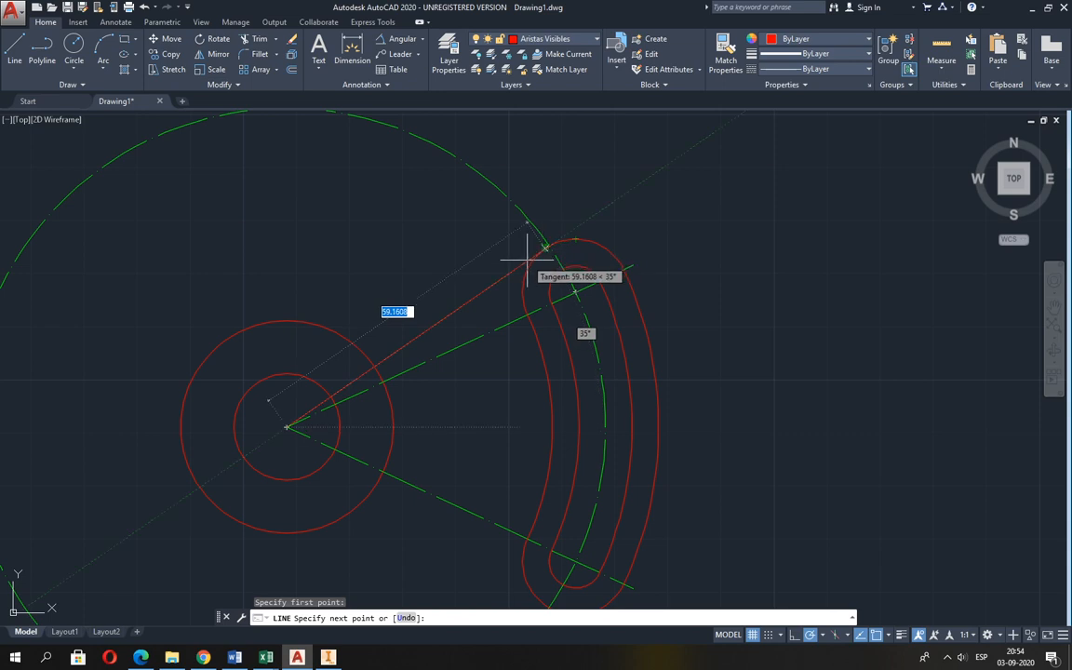
{"action": "scroll", "coordinate": [534, 253], "scroll_direction": "up", "scroll_amount": 1}
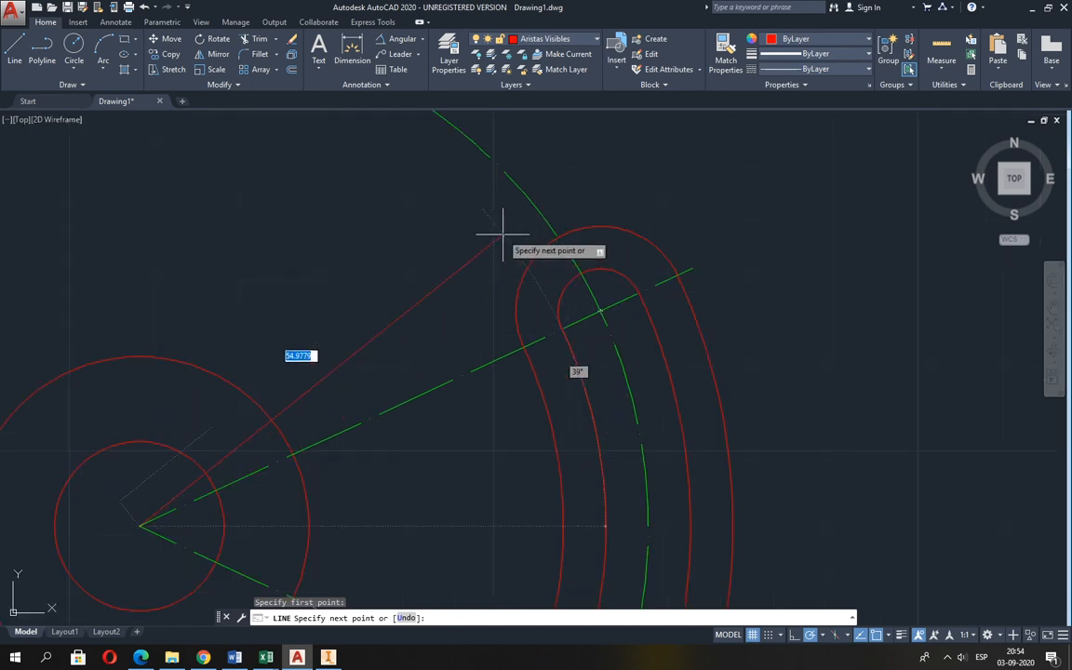
{"action": "right_click", "coordinate": [502, 234], "text": "shift"}
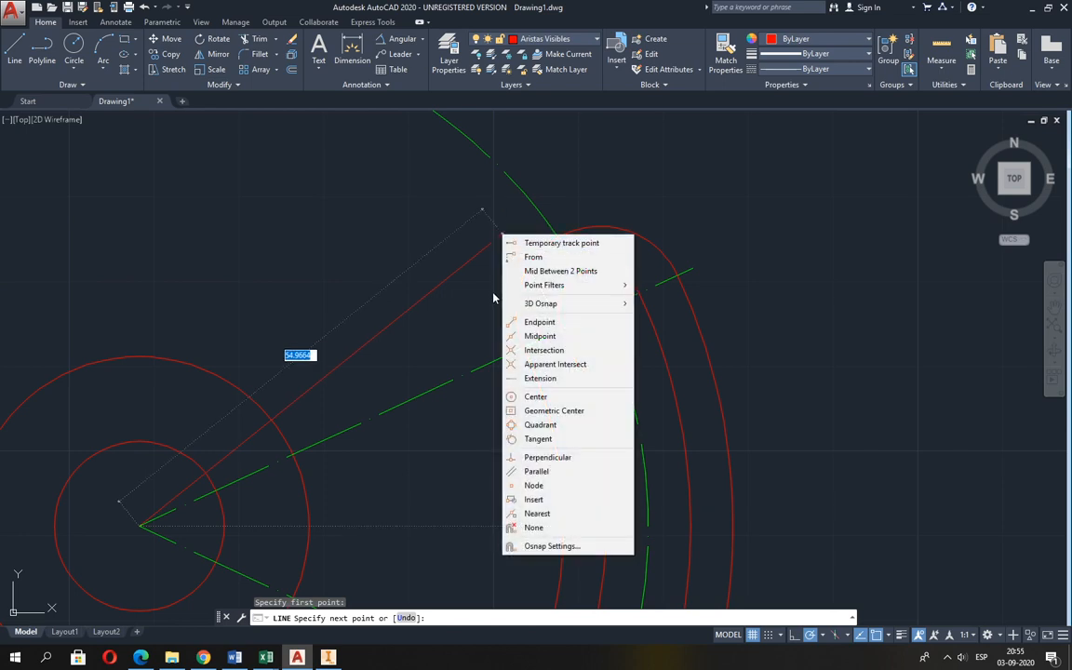
{"action": "left_click", "coordinate": [535, 439]}
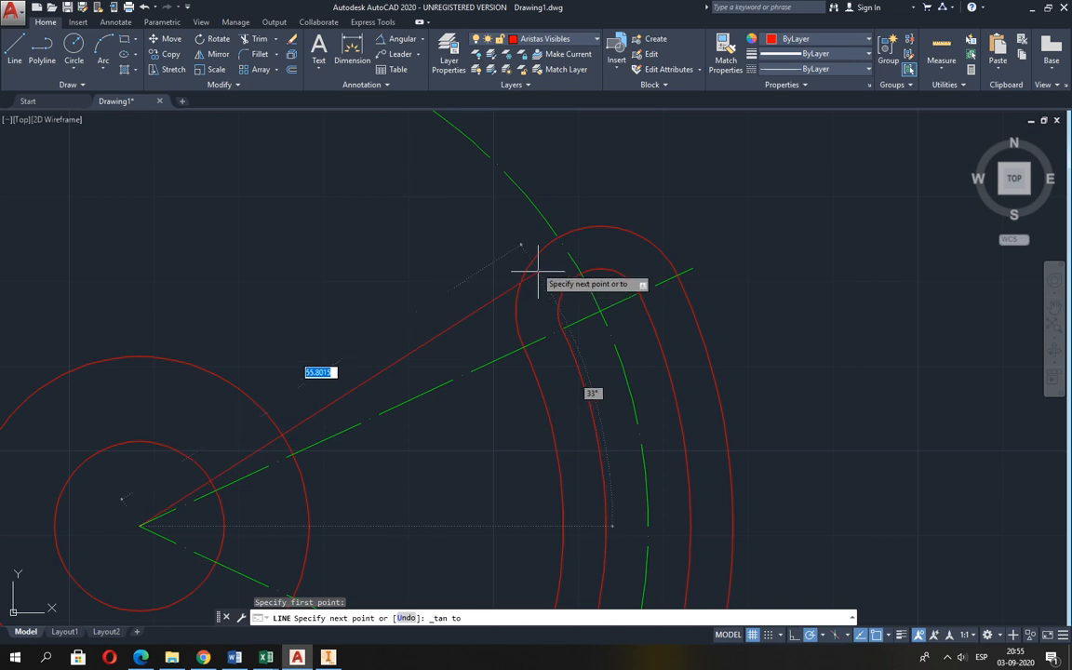
{"action": "left_click", "coordinate": [538, 249]}
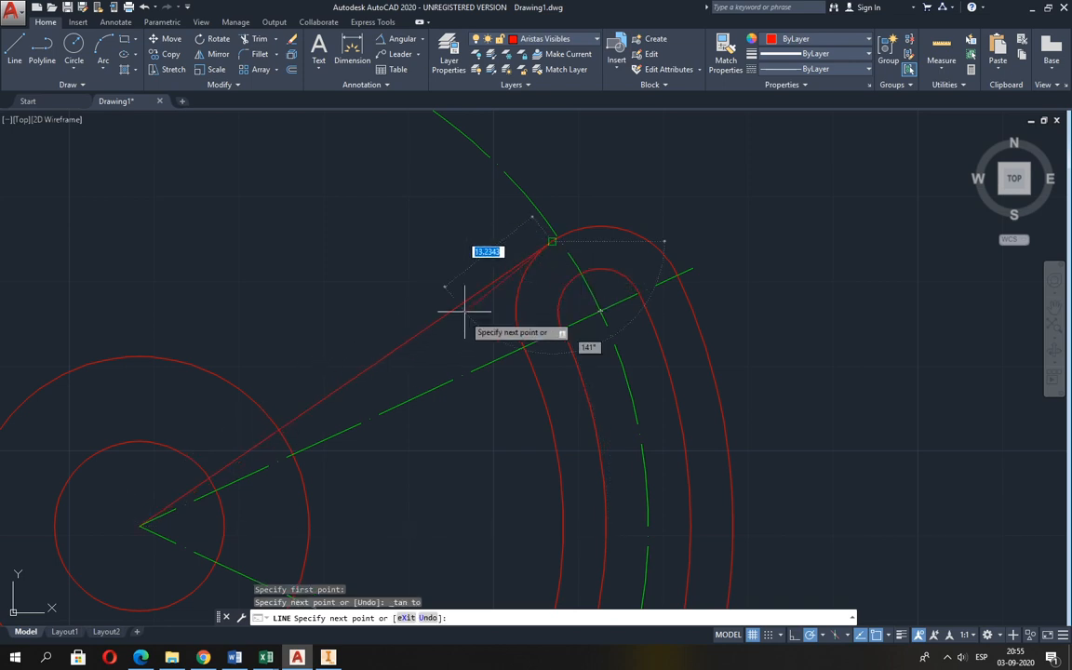
{"action": "key", "text": "Return"}
{"action": "key", "text": "Return"}
Draw a second line from the hub centre tangent to the lower radius 10 end arc.
{"action": "scroll", "coordinate": [461, 335], "scroll_direction": "down", "scroll_amount": 2}
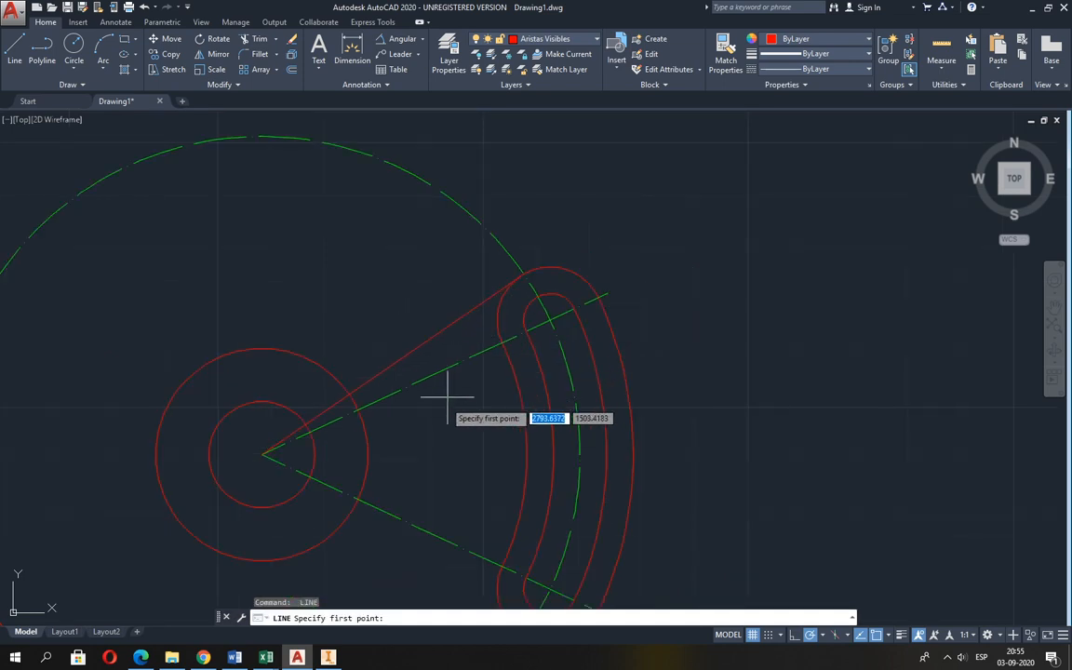
{"action": "middle_click_drag", "start_coordinate": [437, 390], "coordinate": [484, 220]}
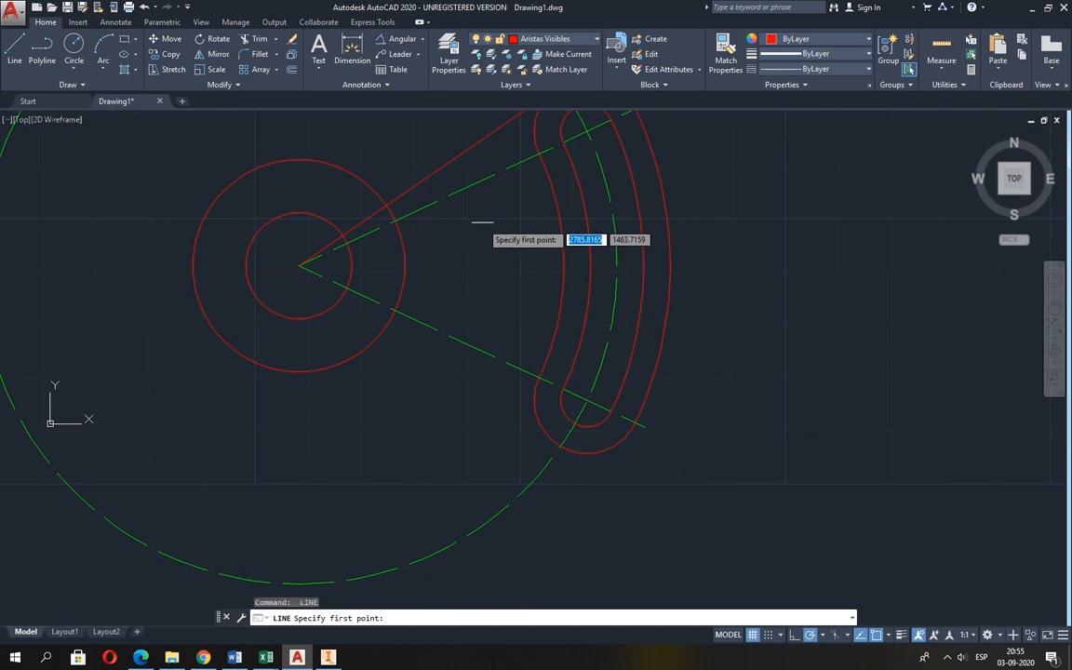
{"action": "left_click", "coordinate": [299, 266]}
{"action": "right_click", "coordinate": [432, 400], "text": "shift"}
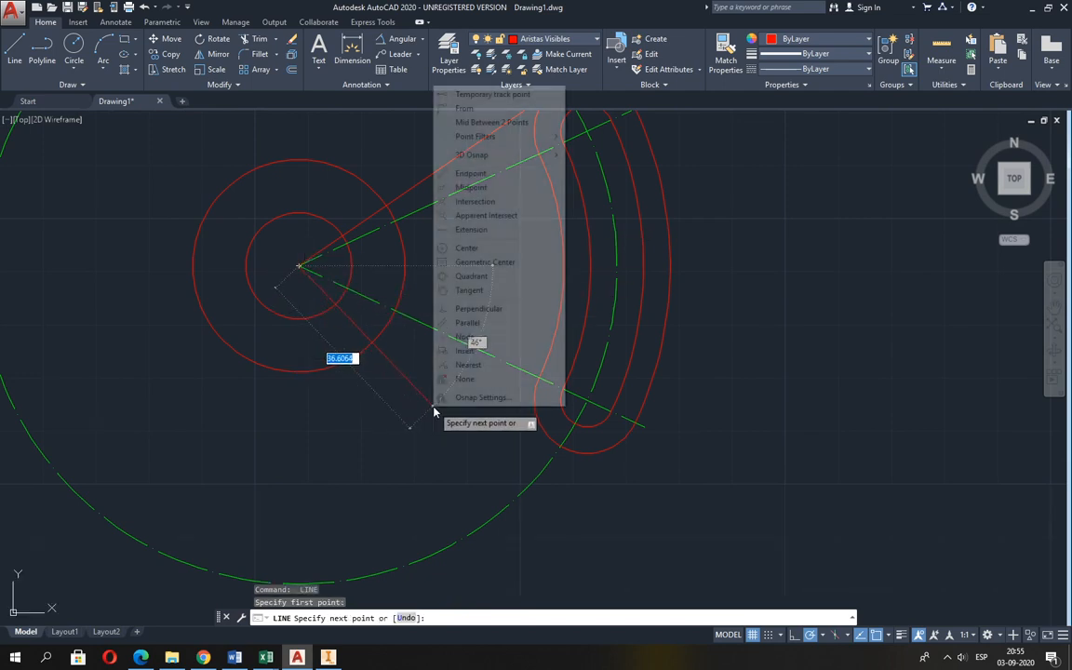
{"action": "left_click", "coordinate": [470, 290]}
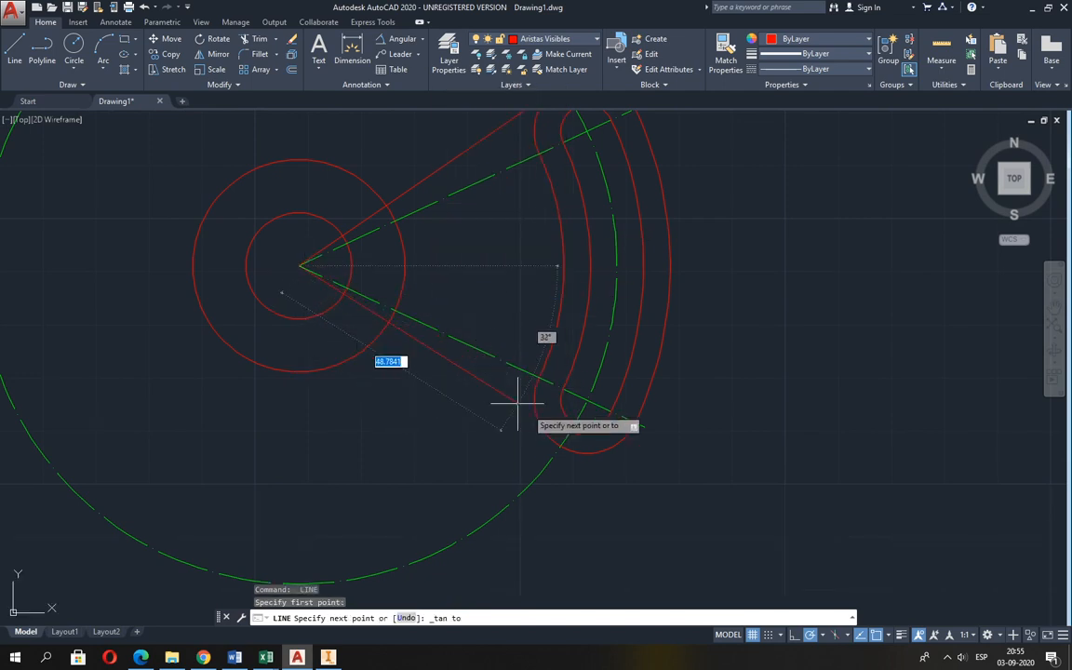
{"action": "left_click", "coordinate": [544, 421]}
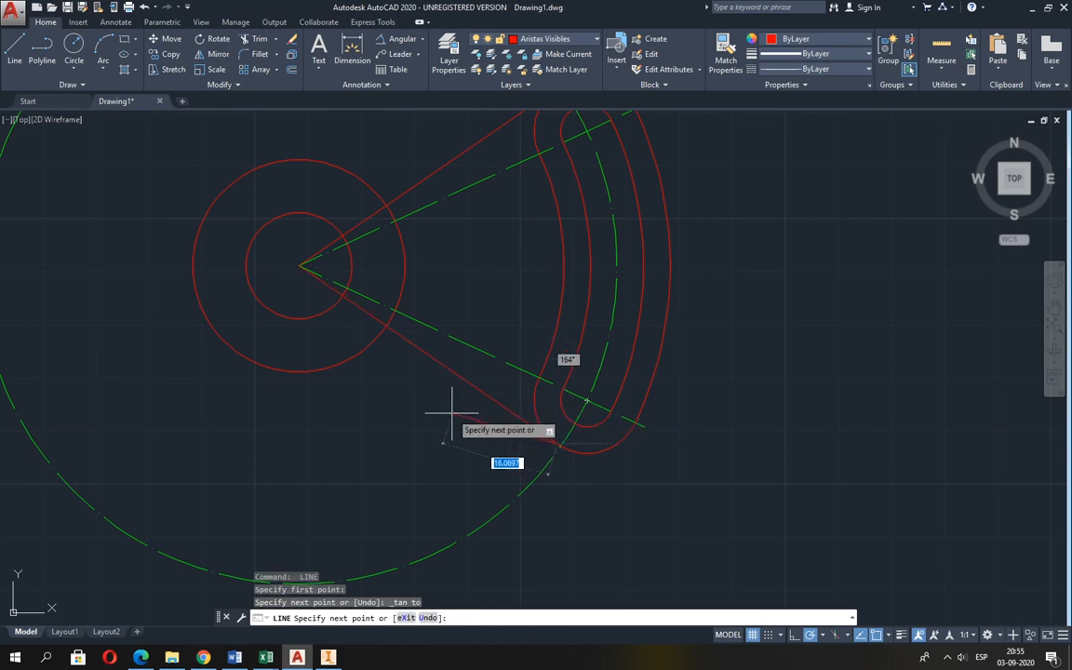
{"action": "key", "text": "Return"}
{"action": "middle_click_drag", "start_coordinate": [449, 395], "coordinate": [454, 467]}
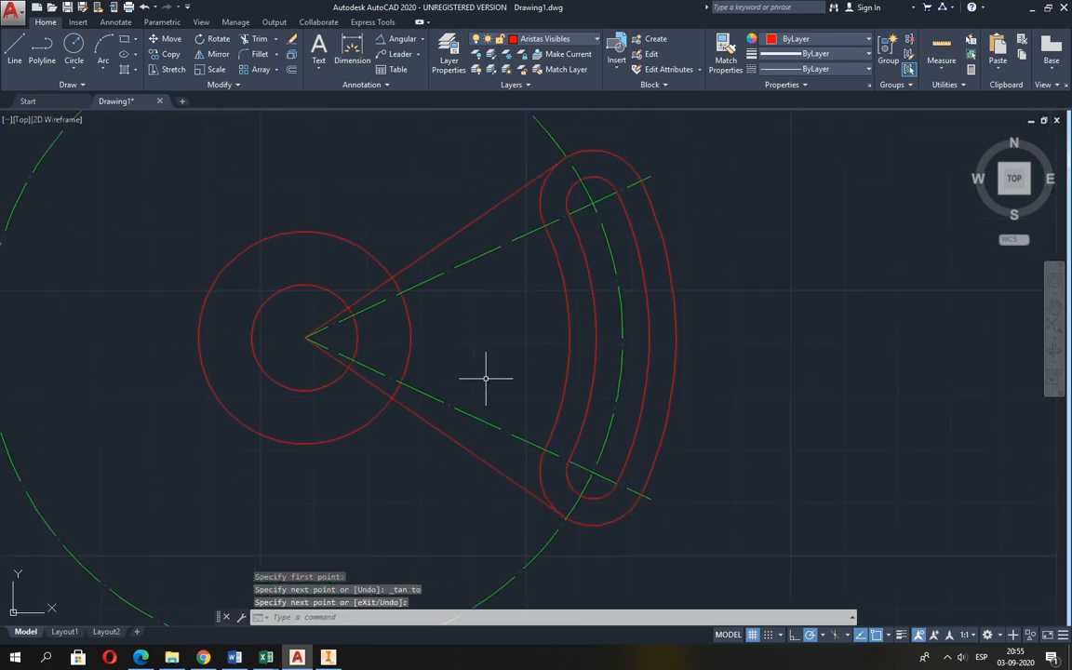
Check the centre-line extent in Guia 2.pdf and draw a radius 12 construction circle centred on the upper slot end.
{"action": "scroll", "coordinate": [485, 378], "scroll_direction": "down", "scroll_amount": 2}
{"action": "scroll", "coordinate": [558, 296], "scroll_direction": "up", "scroll_amount": 2}
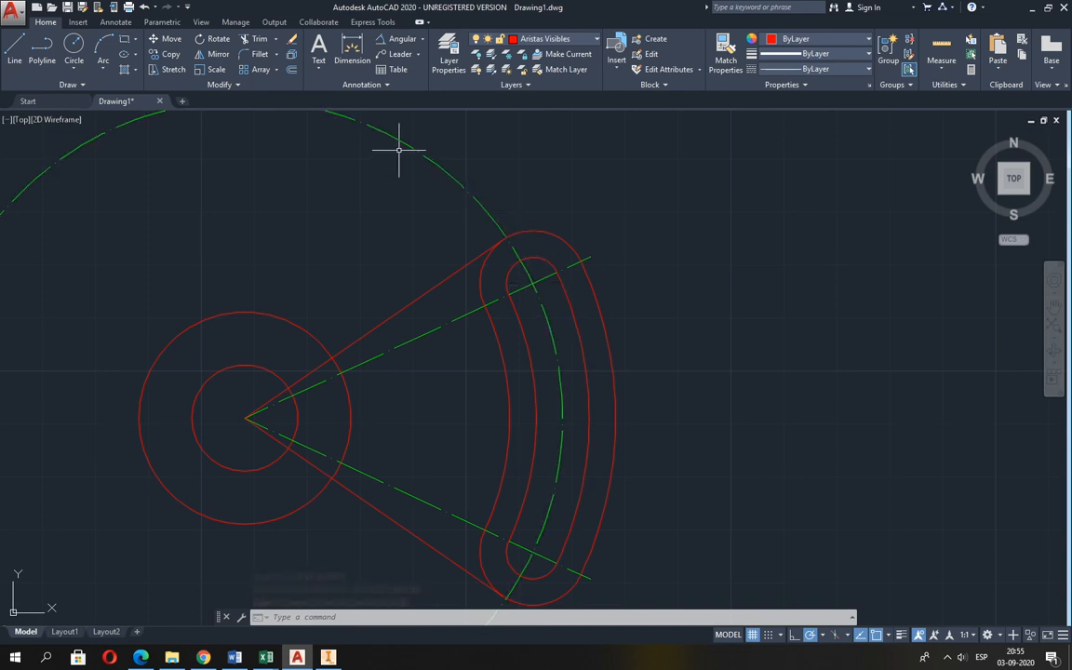
{"action": "left_click", "coordinate": [74, 47]}
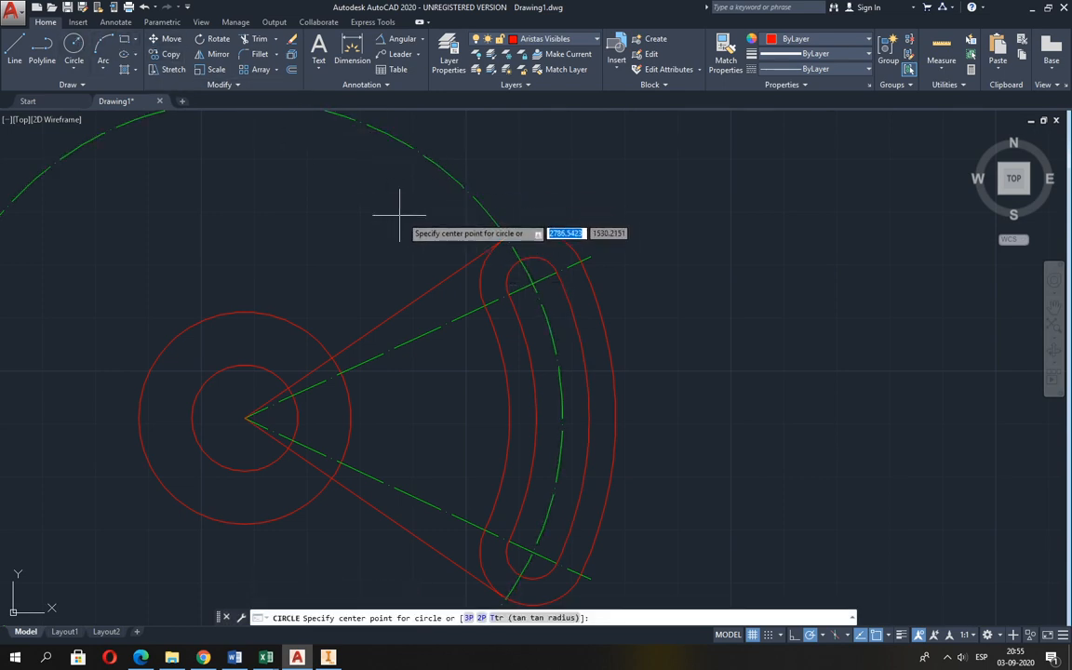
{"action": "key", "text": "alt+Tab"}
{"action": "scroll", "coordinate": [549, 248], "scroll_direction": "down", "scroll_amount": 1, "text": "ctrl"}
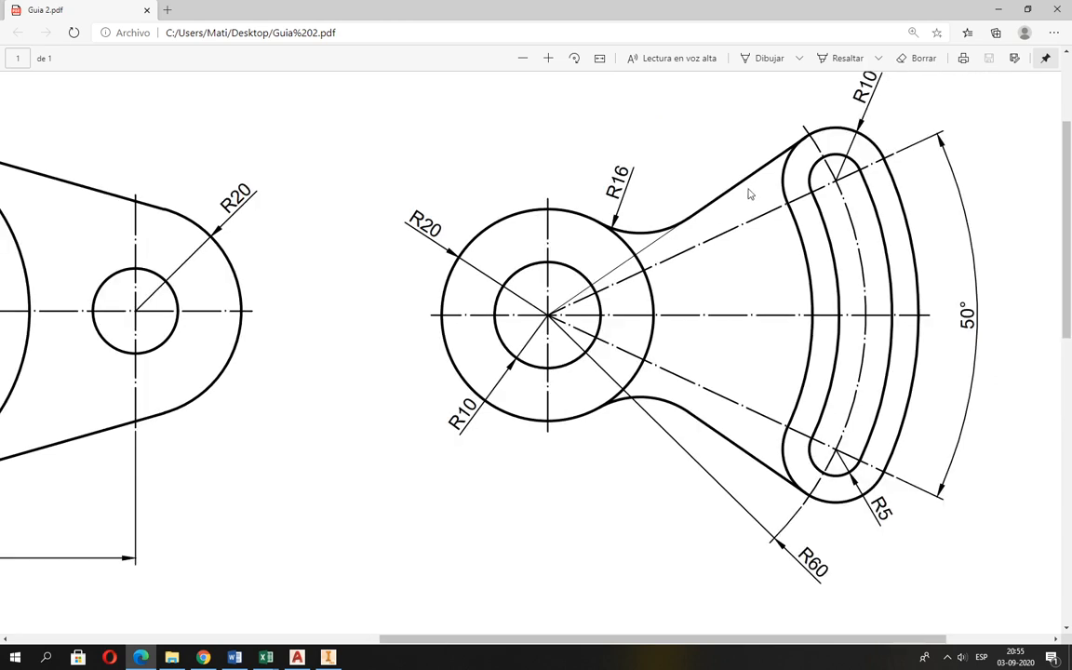
{"action": "scroll", "coordinate": [750, 194], "scroll_direction": "up", "scroll_amount": 2}
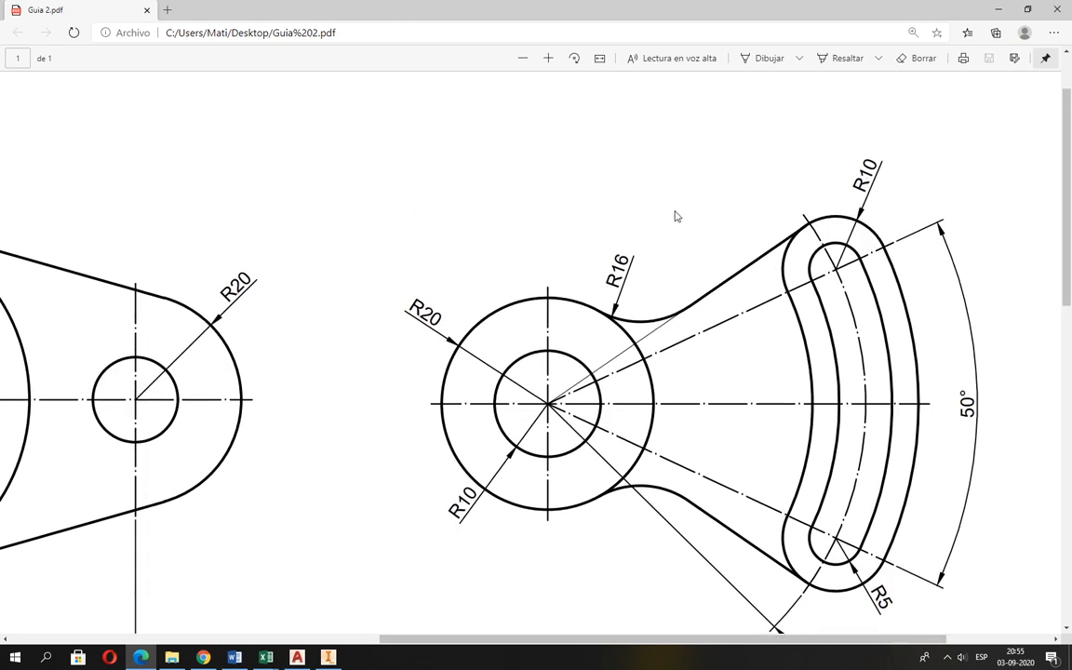
{"action": "key", "text": "alt+Tab"}
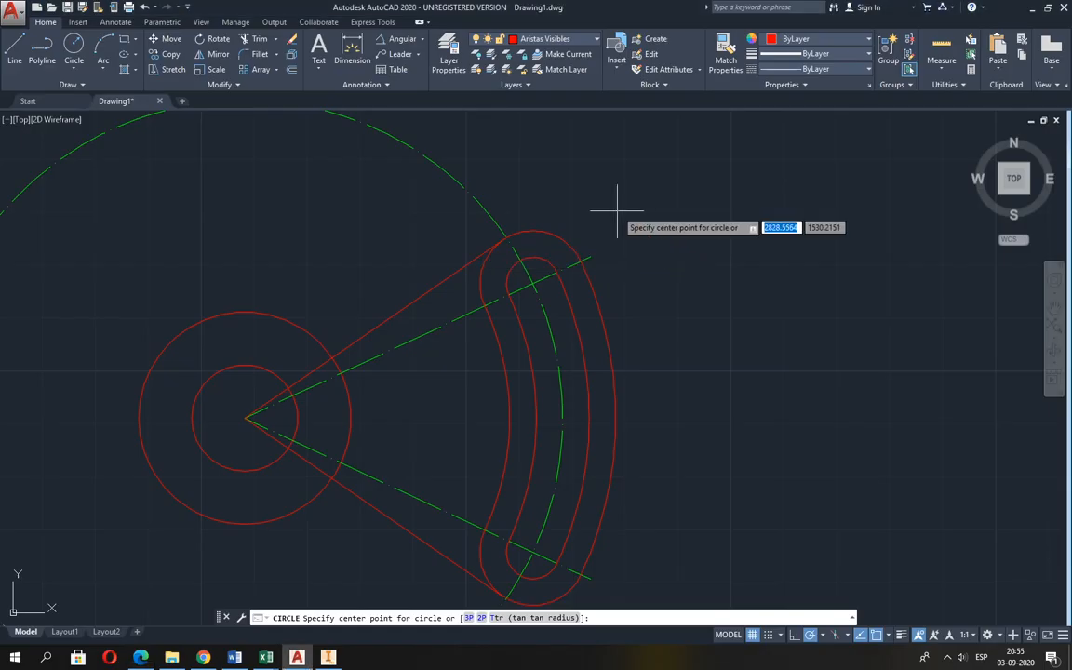
{"action": "left_click", "coordinate": [532, 279]}
{"action": "type", "text": "12"}
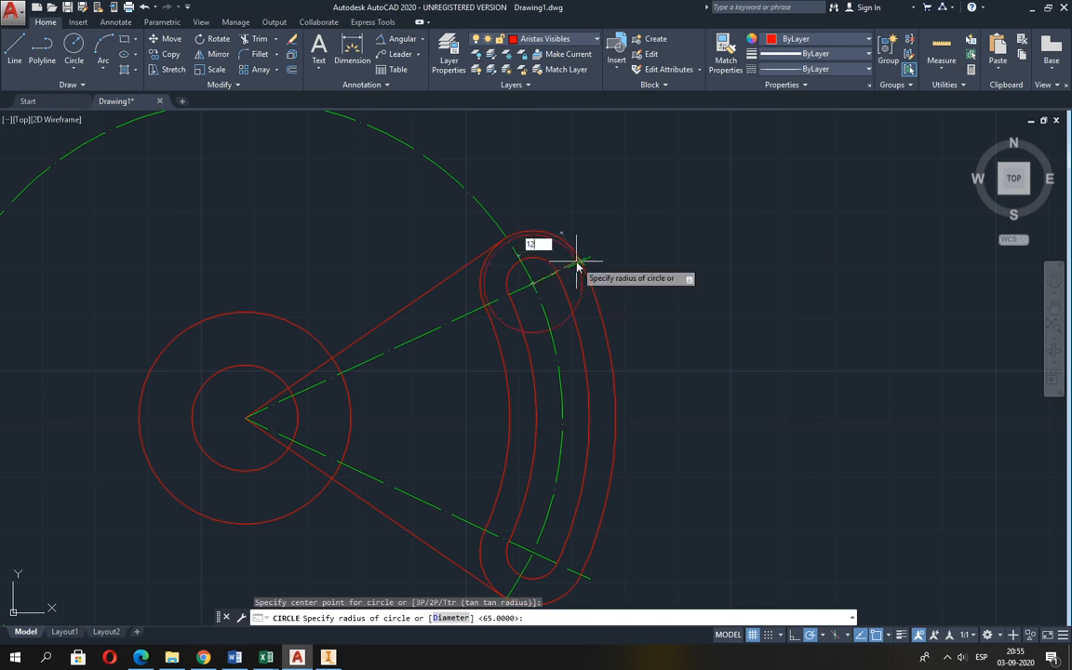
{"action": "key", "text": "Return"}
Draw a matching radius 12 construction circle centred on the lower slot end.
{"action": "middle_click_drag", "start_coordinate": [576, 277], "coordinate": [591, 210]}
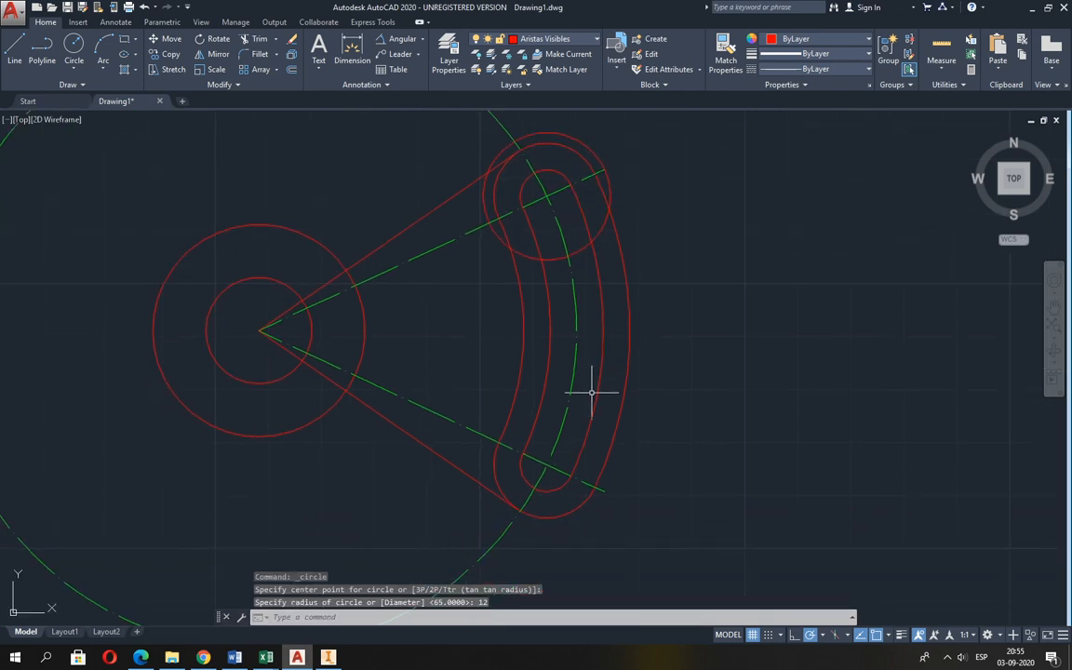
{"action": "key", "text": "Return"}
{"action": "left_click", "coordinate": [552, 465]}
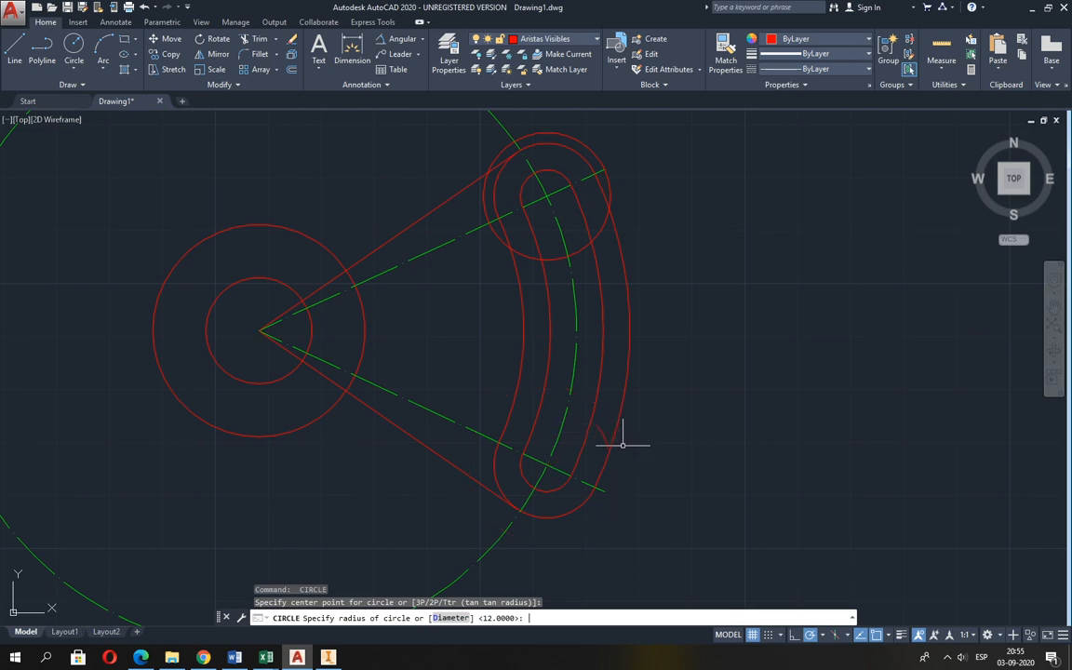
{"action": "key", "text": "Return"}
{"action": "scroll", "coordinate": [614, 439], "scroll_direction": "down", "scroll_amount": 2}
{"action": "middle_click_drag", "start_coordinate": [614, 439], "coordinate": [624, 443]}
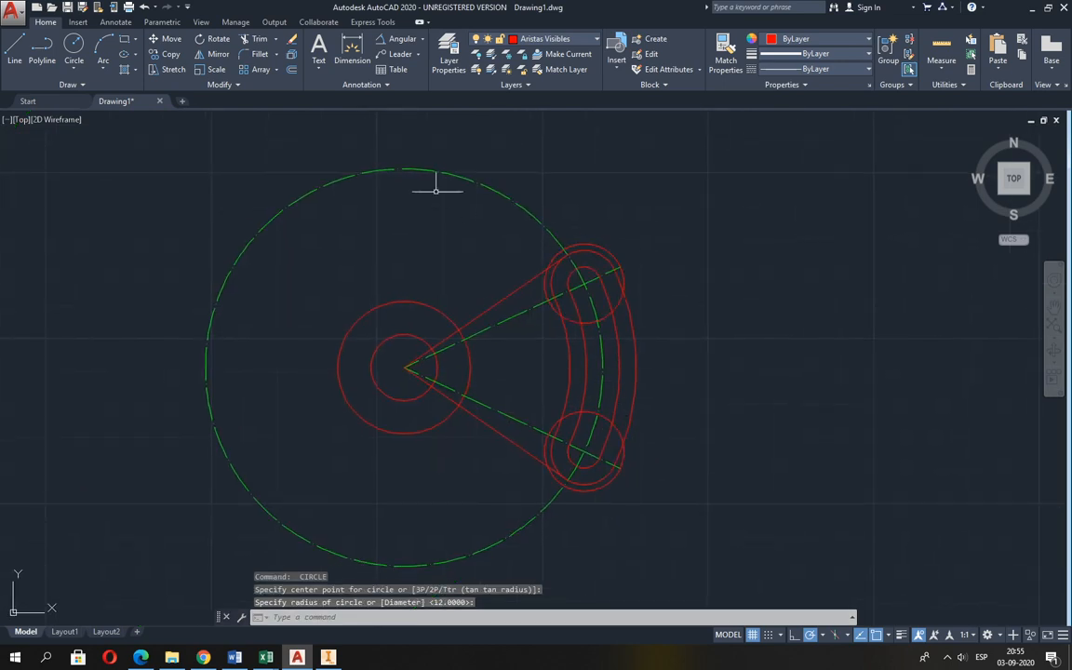
Trim the large dash-dot centre-line circle to the arc along the slot, using the radius 12 circles as limits.
{"action": "left_click", "coordinate": [248, 39]}
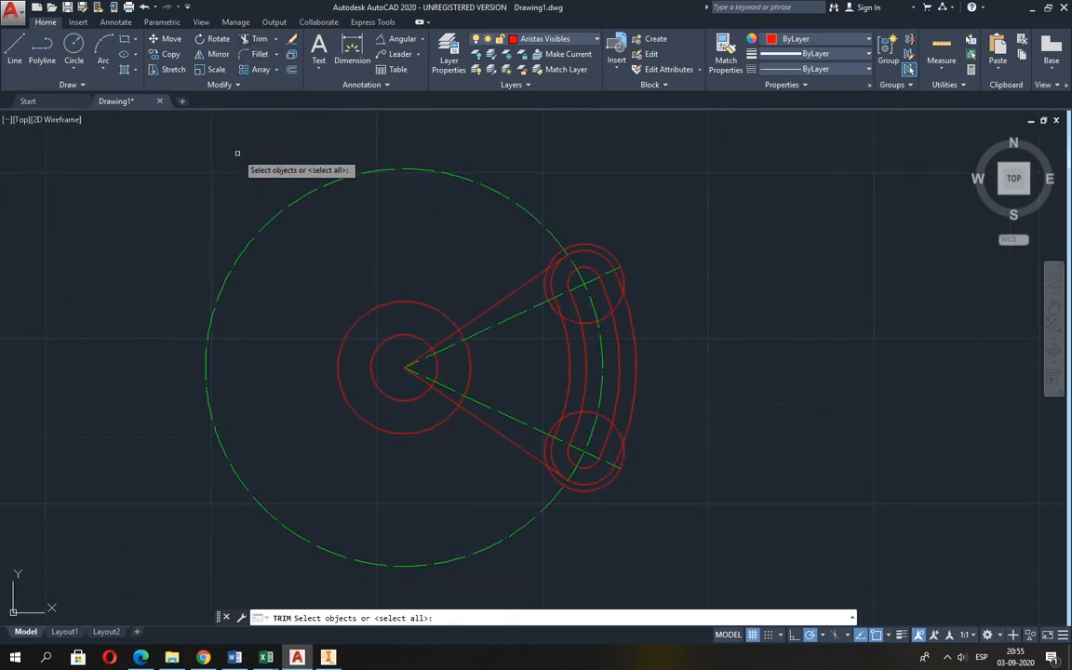
{"action": "key", "text": "Return"}
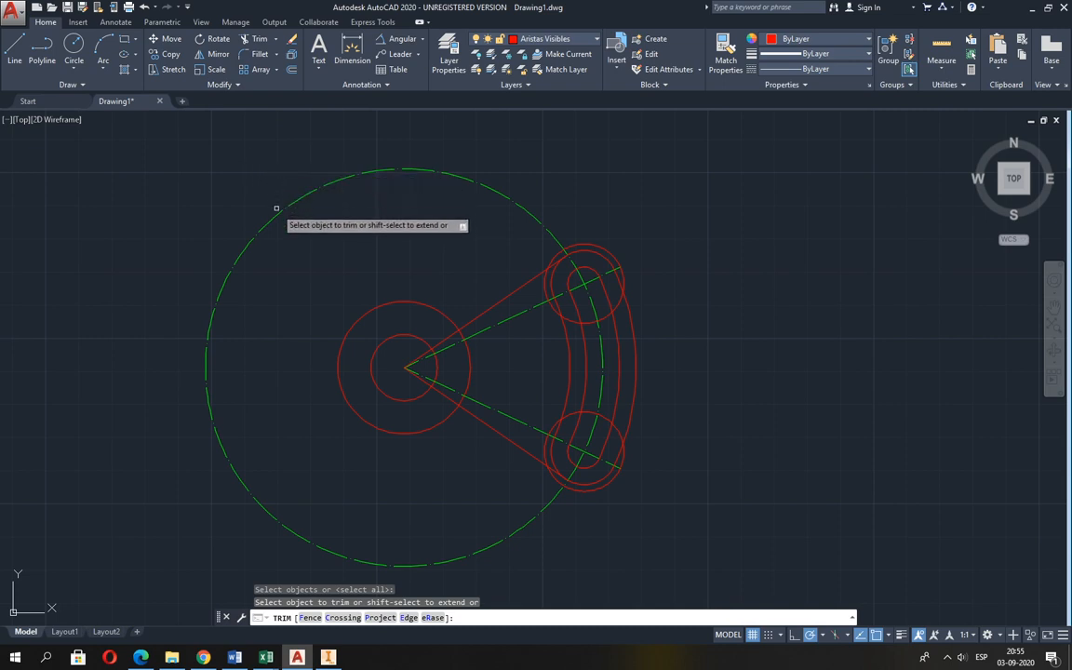
{"action": "left_click", "coordinate": [277, 212]}
{"action": "key", "text": "Return"}
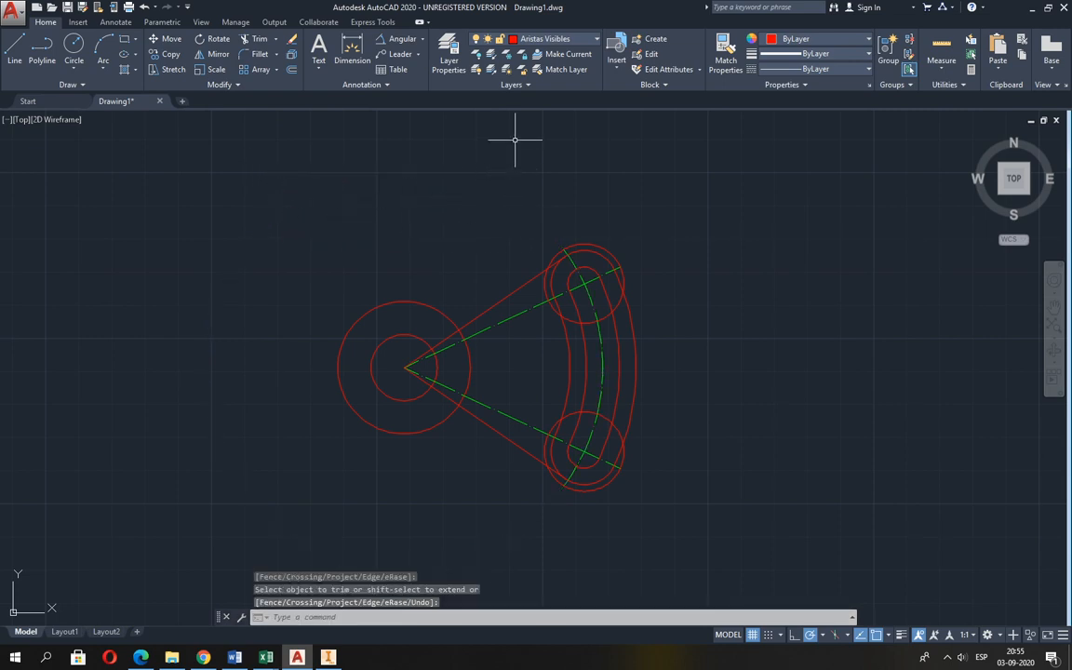
Erase both radius 12 construction circles at the slot ends.
{"action": "type", "text": "e"}
{"action": "key", "text": "Return"}
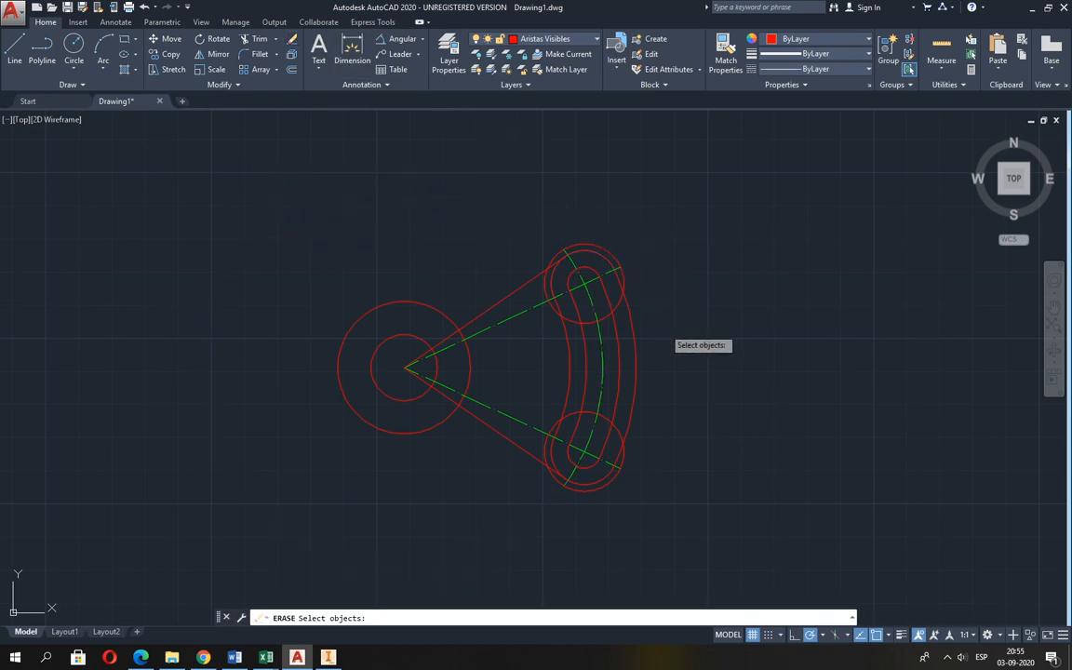
{"action": "scroll", "coordinate": [670, 338], "scroll_direction": "up", "scroll_amount": 2}
{"action": "left_click", "coordinate": [597, 240]}
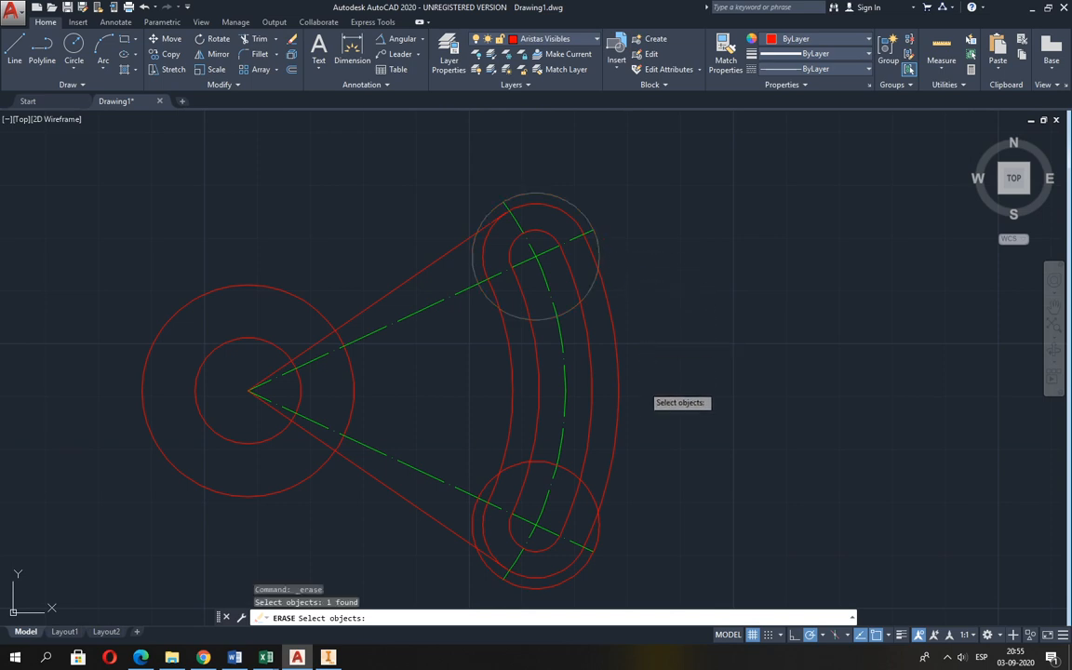
{"action": "left_click", "coordinate": [597, 537]}
{"action": "key", "text": "Return"}
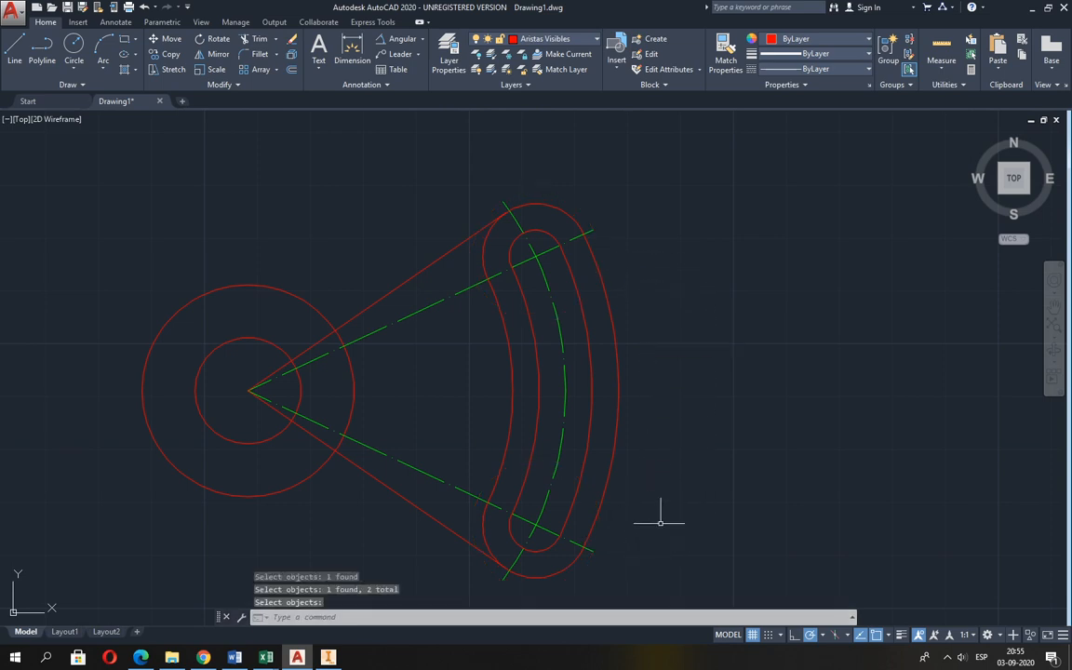
Check the fillet radius in Guia 2.pdf and fillet the upper tangent line to the outer hub circle with radius 16.
{"action": "middle_click_drag", "start_coordinate": [660, 522], "coordinate": [720, 455]}
{"action": "middle_click_drag", "start_coordinate": [476, 371], "coordinate": [512, 397]}
{"action": "key", "text": "alt+Tab"}
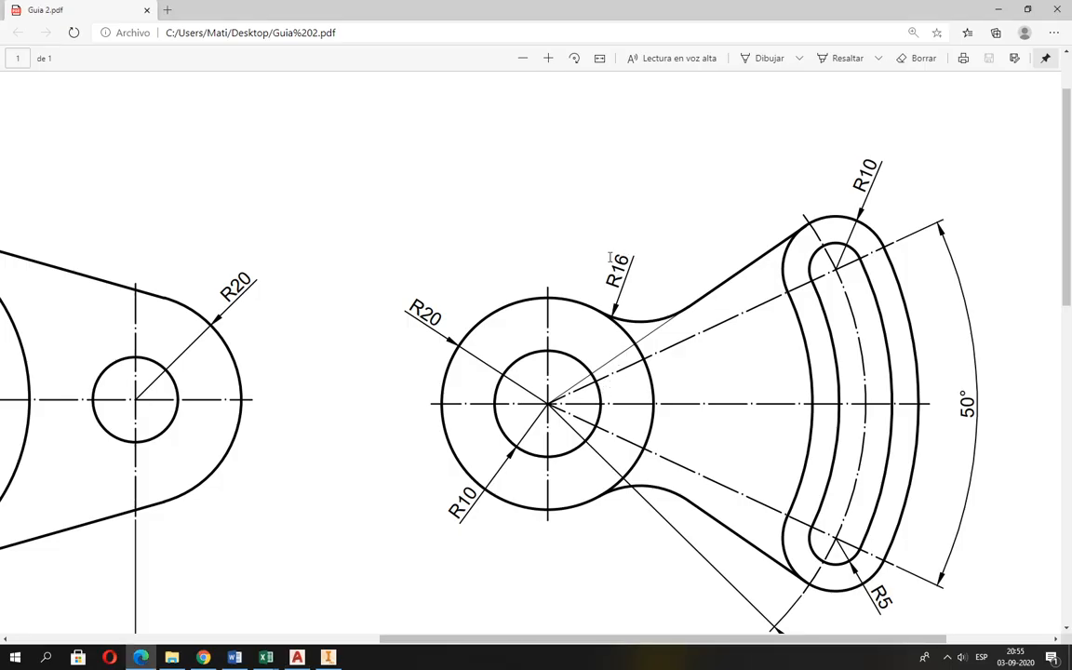
{"action": "key", "text": "alt+Tab"}
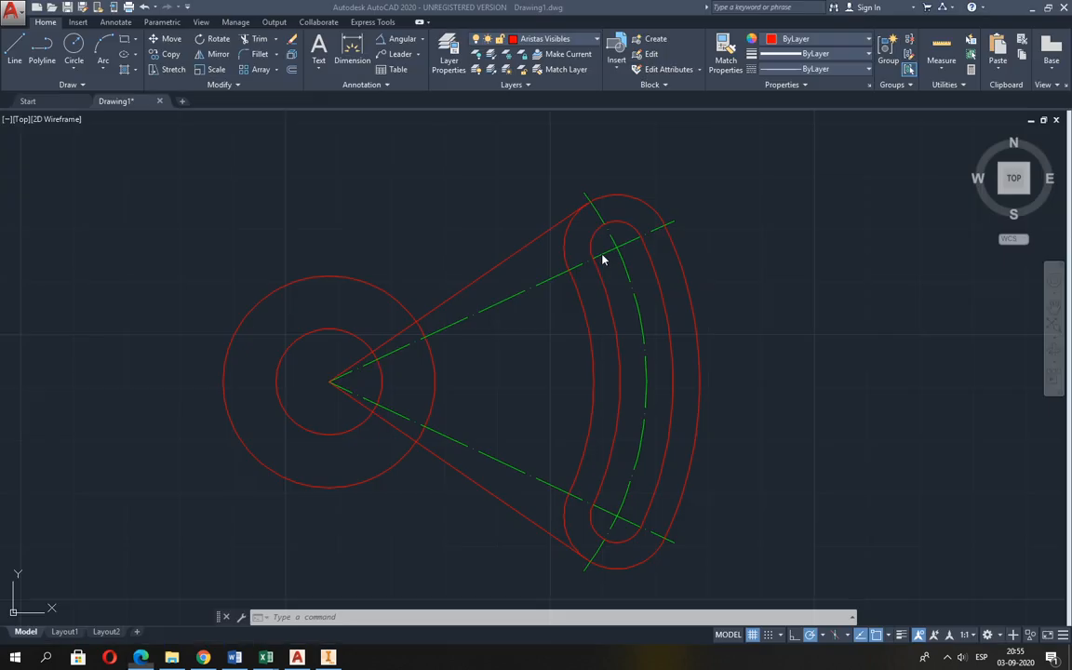
{"action": "left_click", "coordinate": [243, 52]}
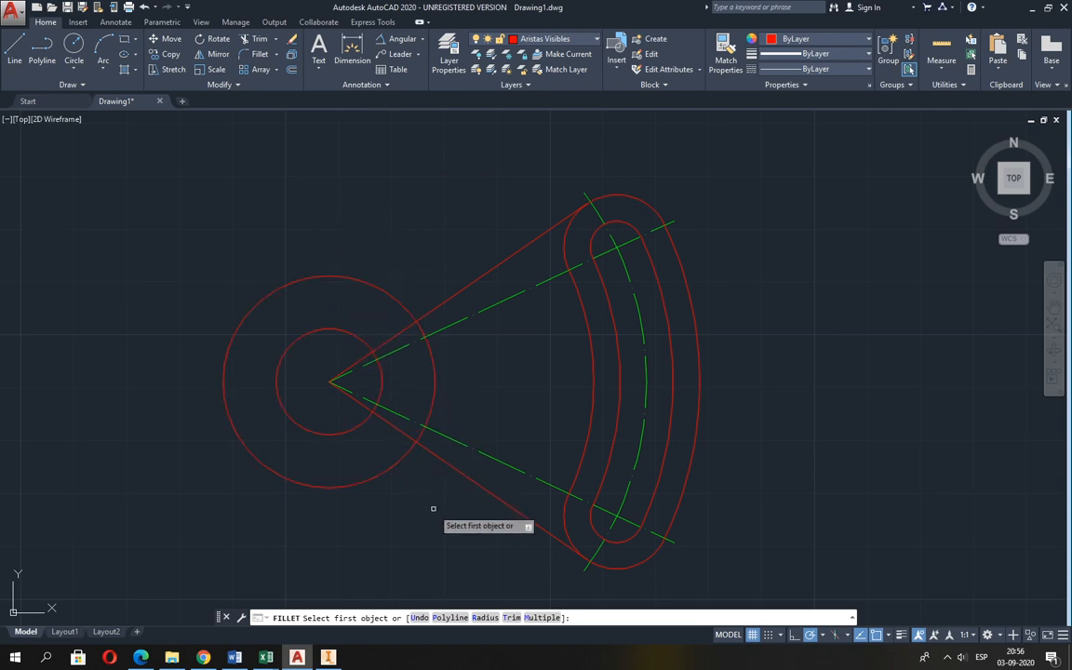
{"action": "left_click", "coordinate": [485, 618]}
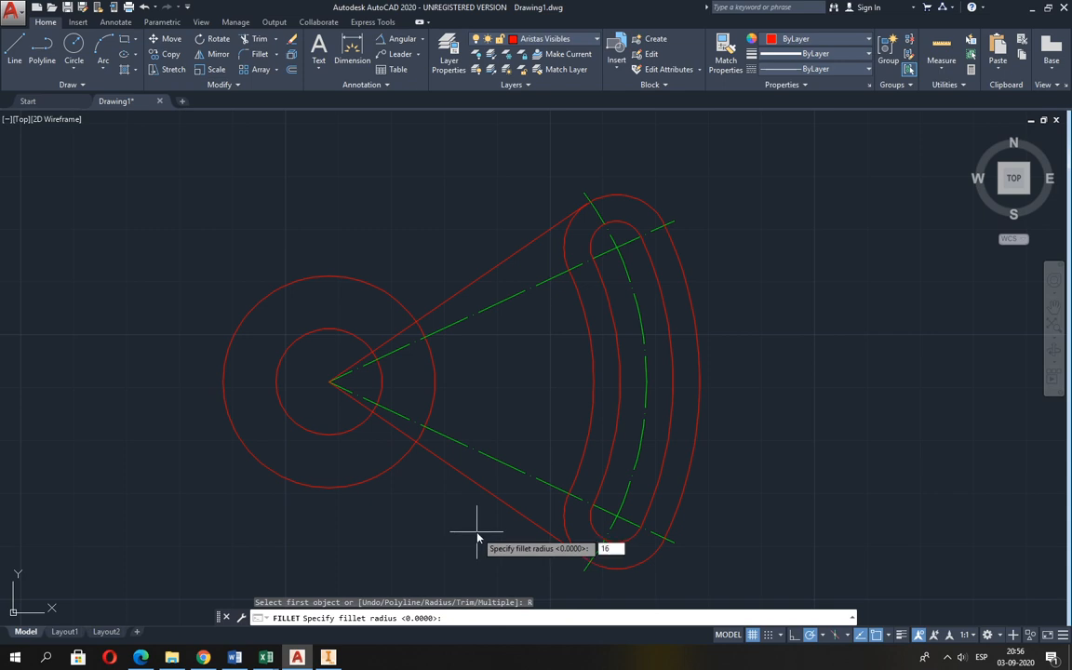
{"action": "type", "text": "16"}
{"action": "key", "text": "Return"}
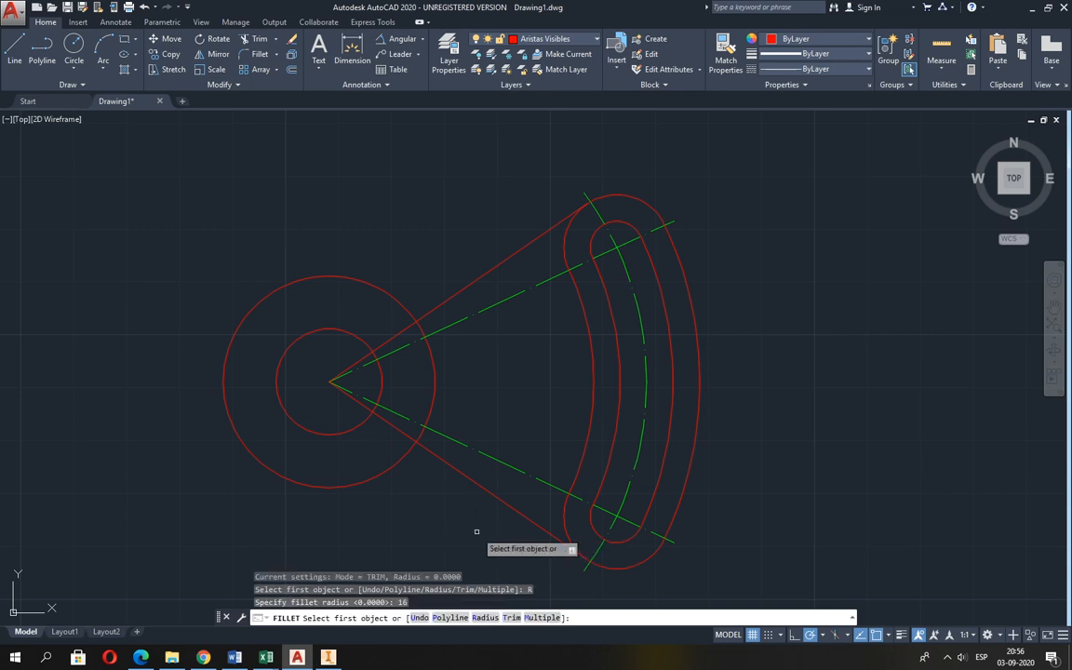
{"action": "left_click", "coordinate": [432, 309]}
{"action": "left_click", "coordinate": [392, 295]}
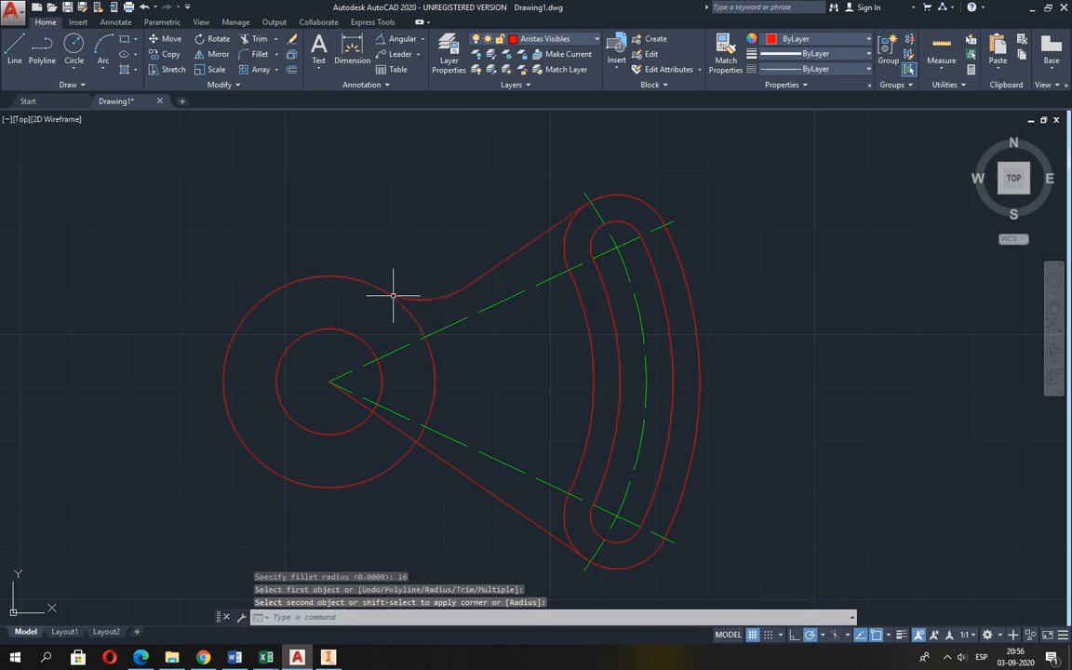
Fillet the lower tangent line to the outer hub circle with the same radius 16.
{"action": "key", "text": "Return"}
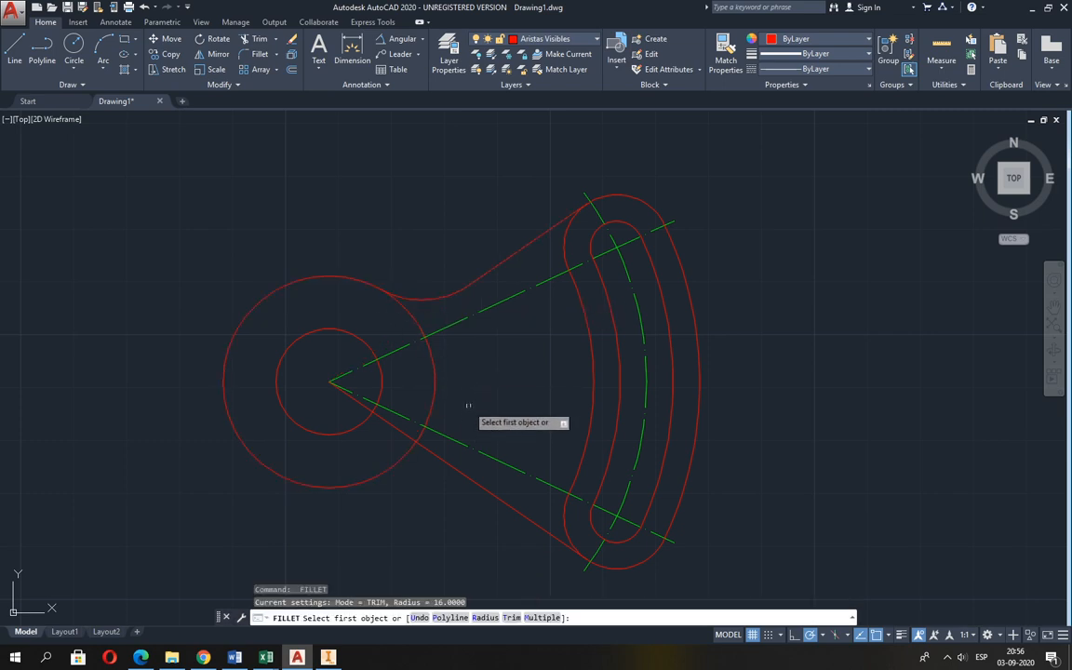
{"action": "left_click", "coordinate": [437, 455]}
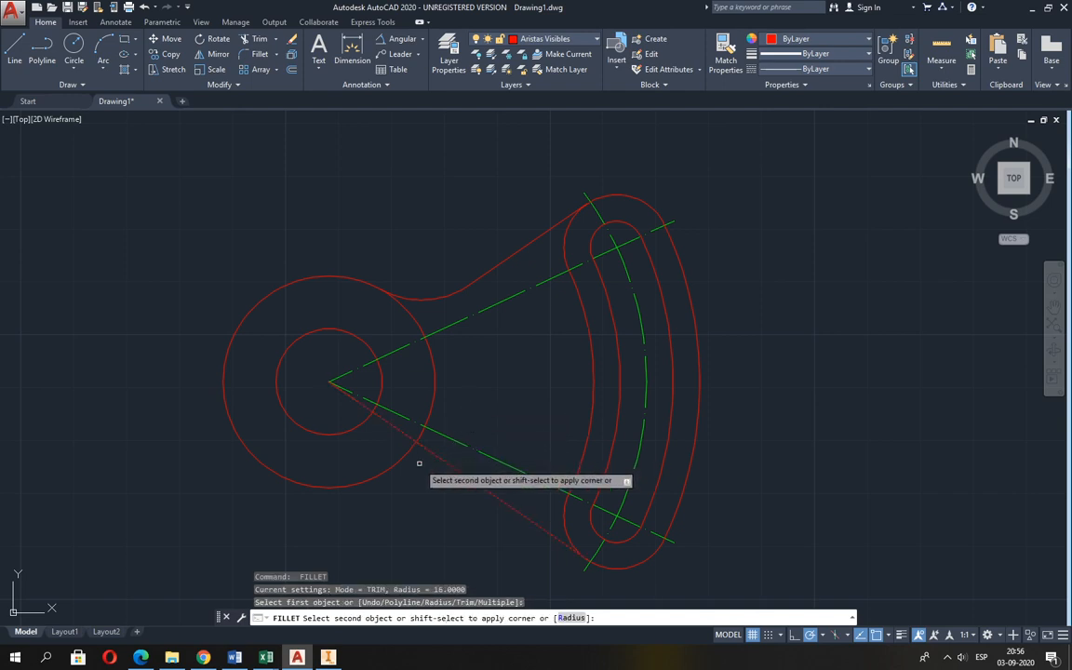
{"action": "left_click", "coordinate": [398, 460]}
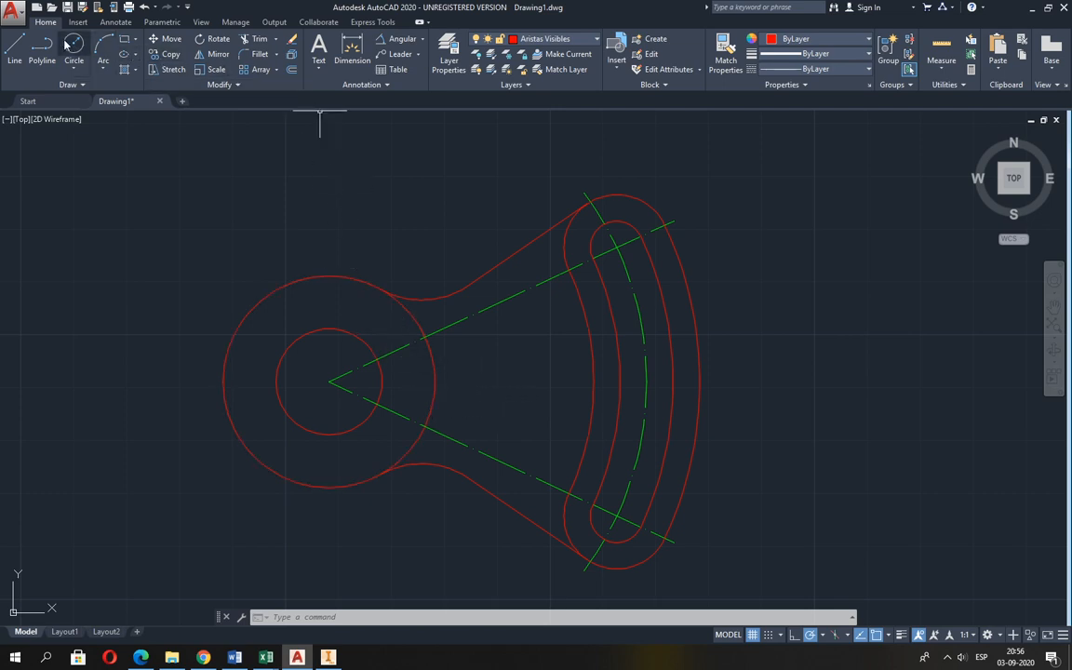
Offset the outer hub circle and the outermost arc of the slotted arm outward by 2.
{"action": "left_click", "coordinate": [290, 71]}
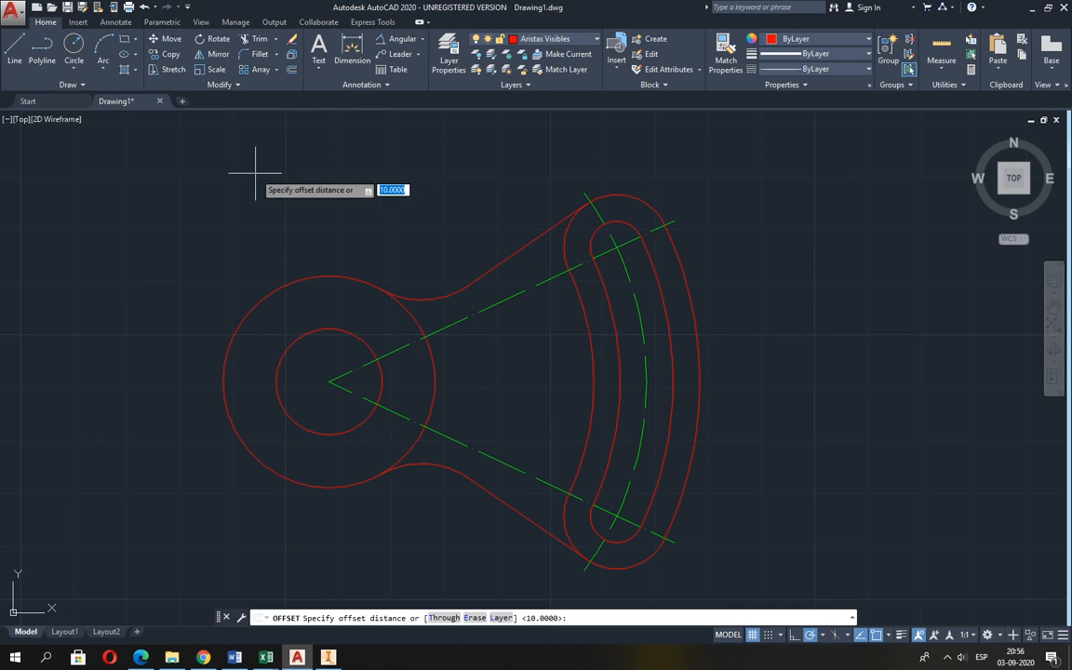
{"action": "key", "text": "Return"}
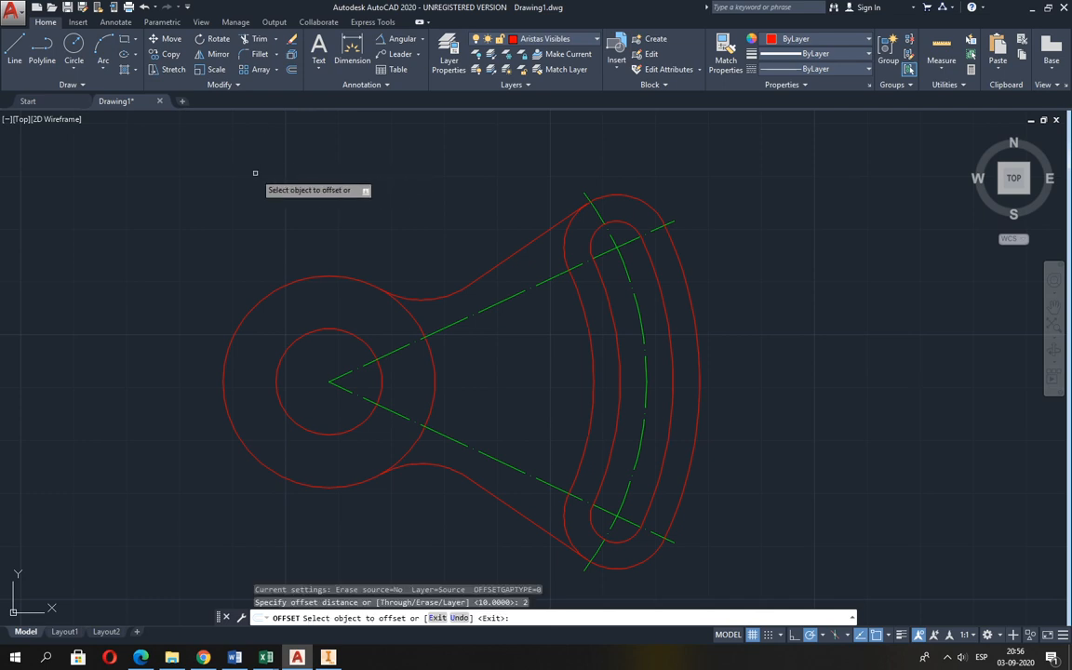
{"action": "left_click", "coordinate": [264, 303]}
{"action": "left_click", "coordinate": [269, 273]}
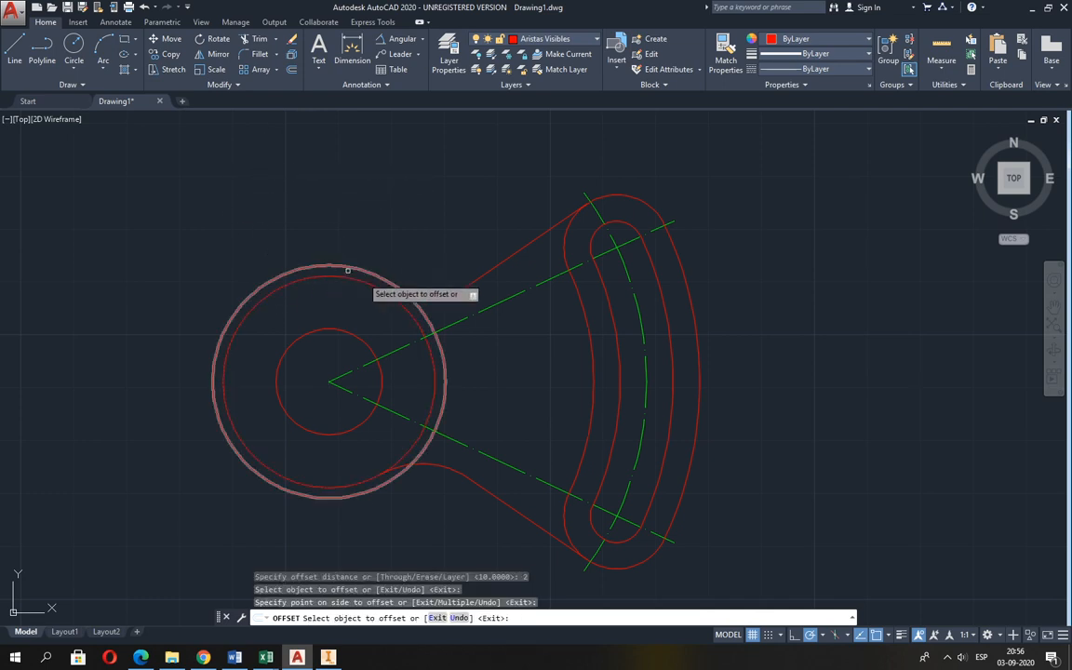
{"action": "left_click", "coordinate": [701, 376]}
{"action": "left_click", "coordinate": [770, 371]}
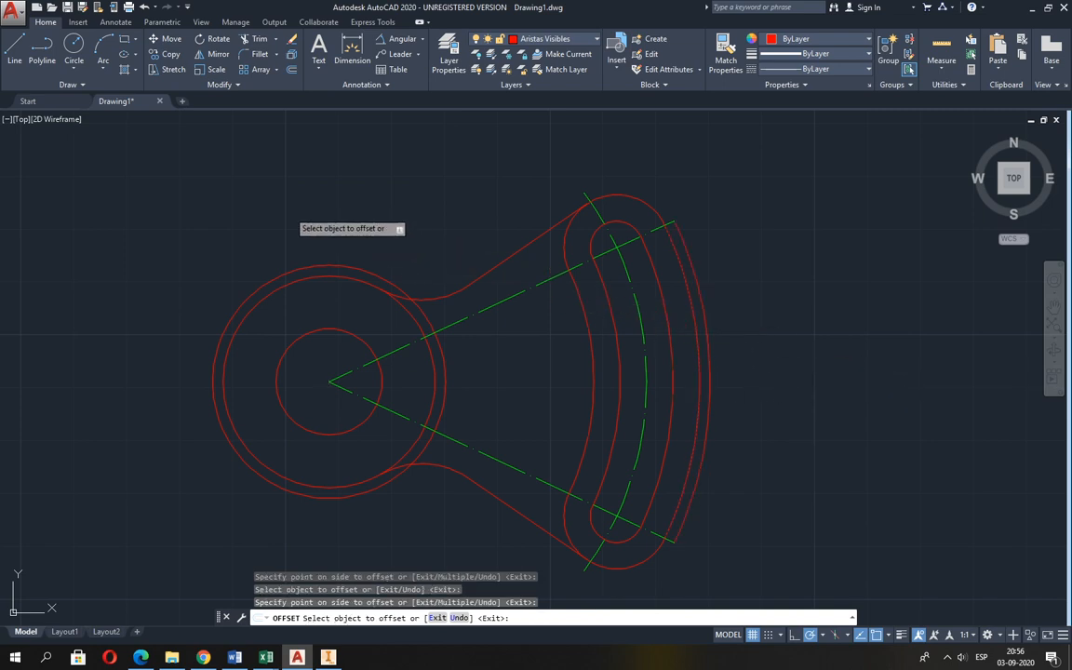
{"action": "key", "text": "Return"}
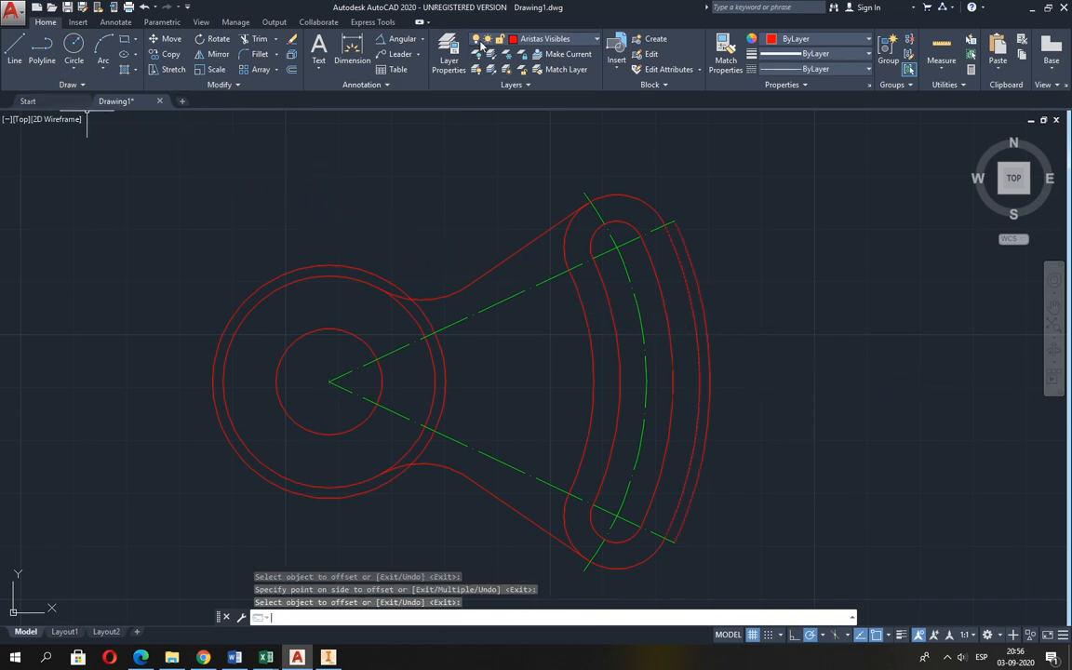
Make the Líneas de Ejes layer current and draw a vertical centre line through the hub, spanning the offset circle.
{"action": "left_click", "coordinate": [519, 45]}
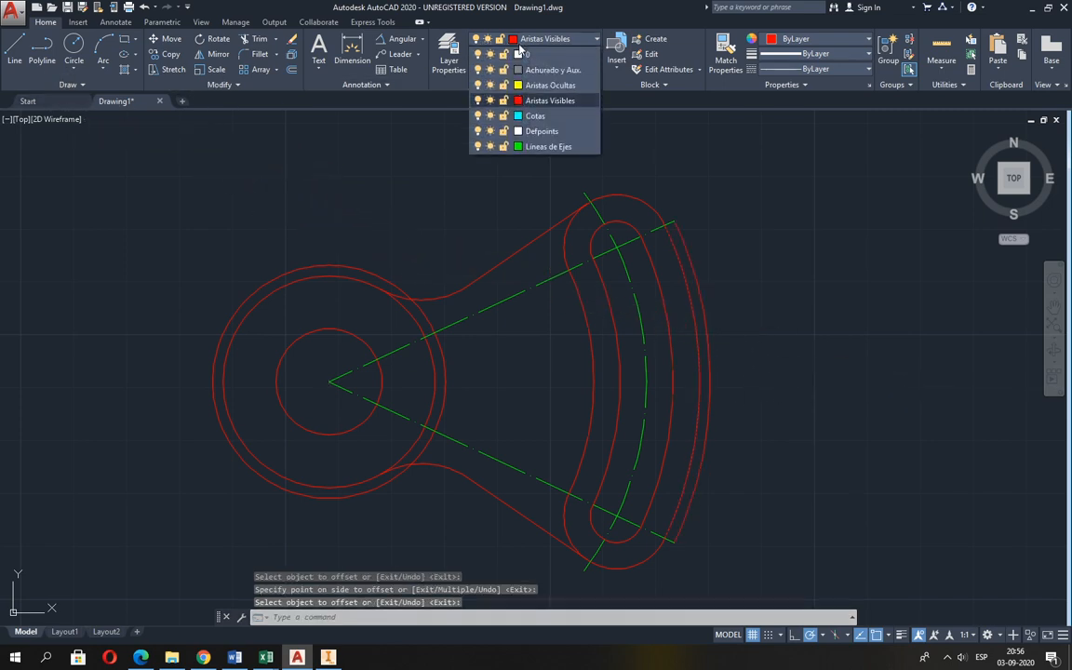
{"action": "left_click", "coordinate": [521, 148]}
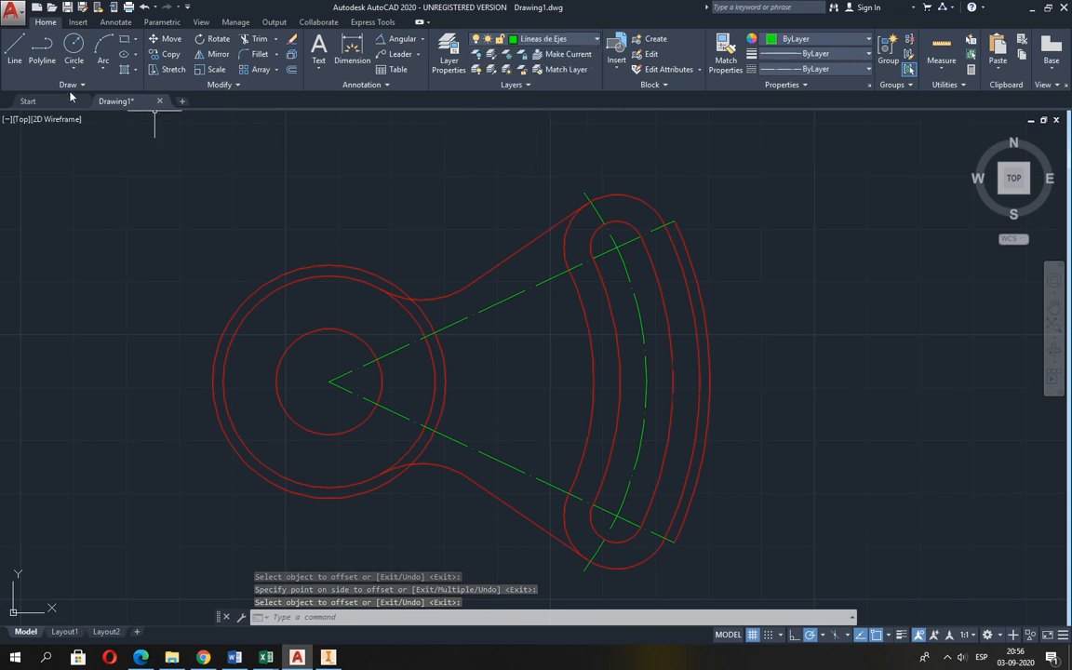
{"action": "left_click", "coordinate": [14, 48]}
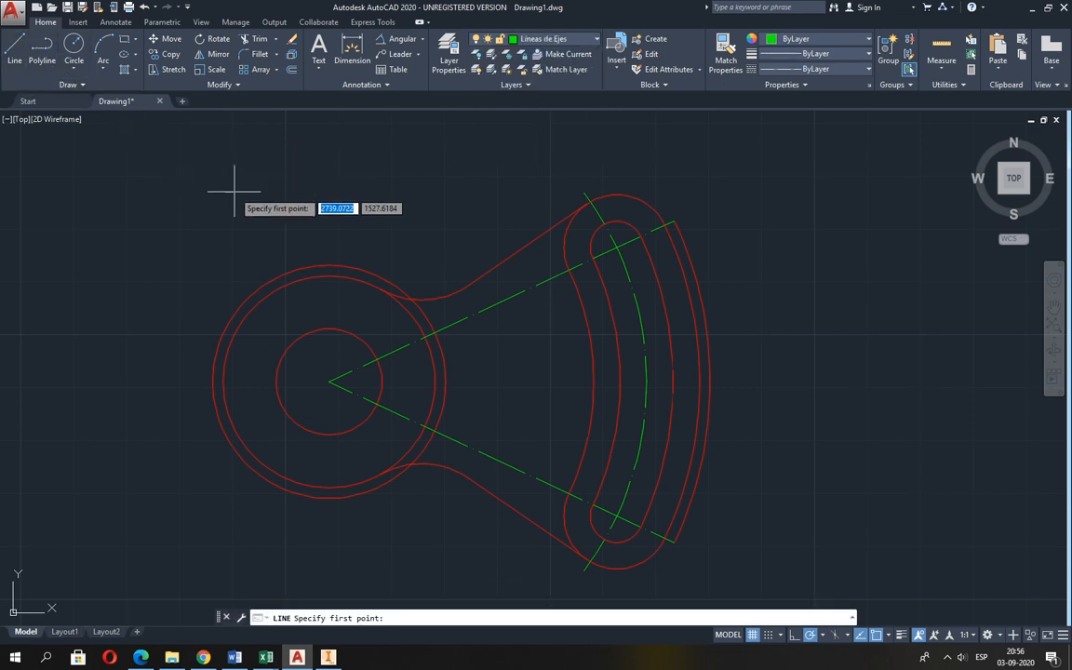
{"action": "left_click", "coordinate": [328, 267]}
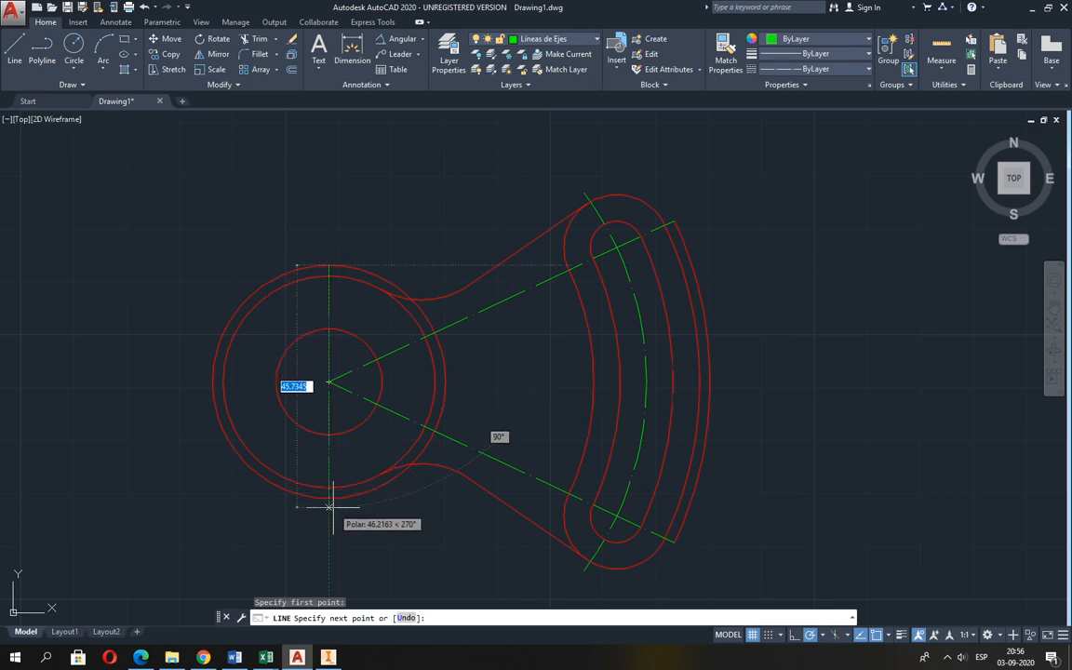
{"action": "left_click", "coordinate": [328, 498]}
{"action": "key", "text": "Return"}
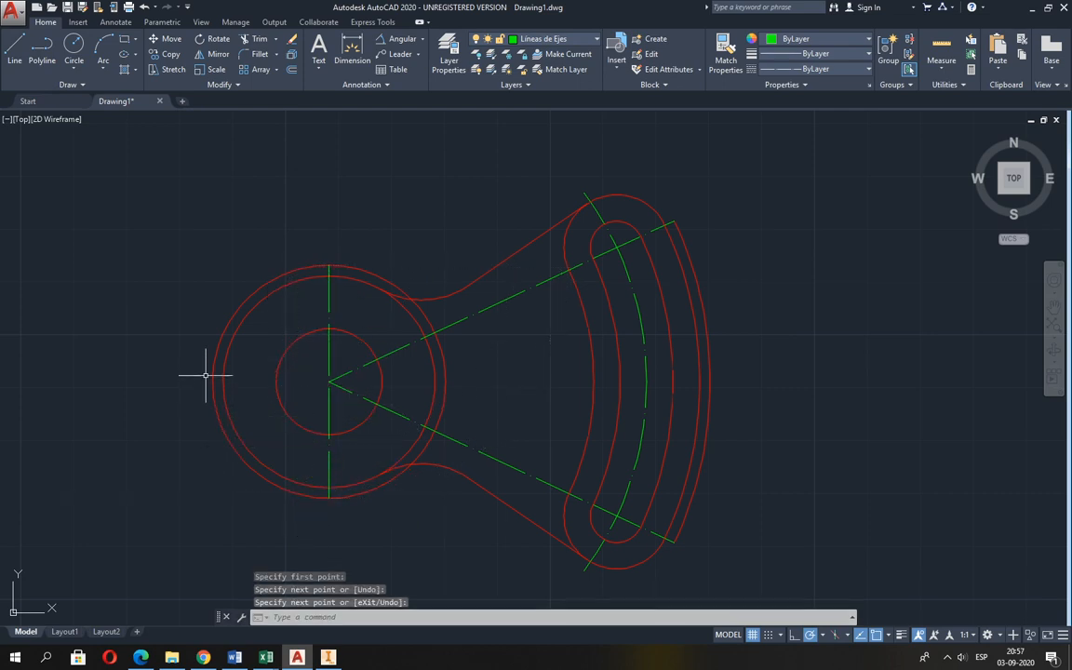
Draw the horizontal centre line from the left quadrant of the offset hub circle to the offset arc beyond the slot.
{"action": "key", "text": "Return"}
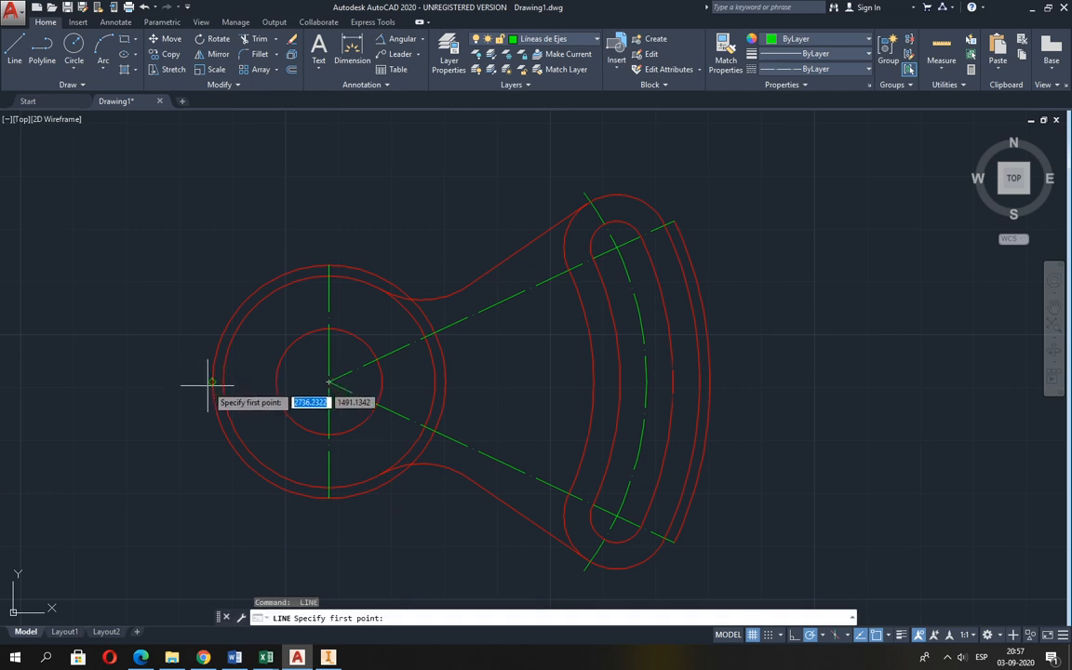
{"action": "left_click", "coordinate": [214, 377]}
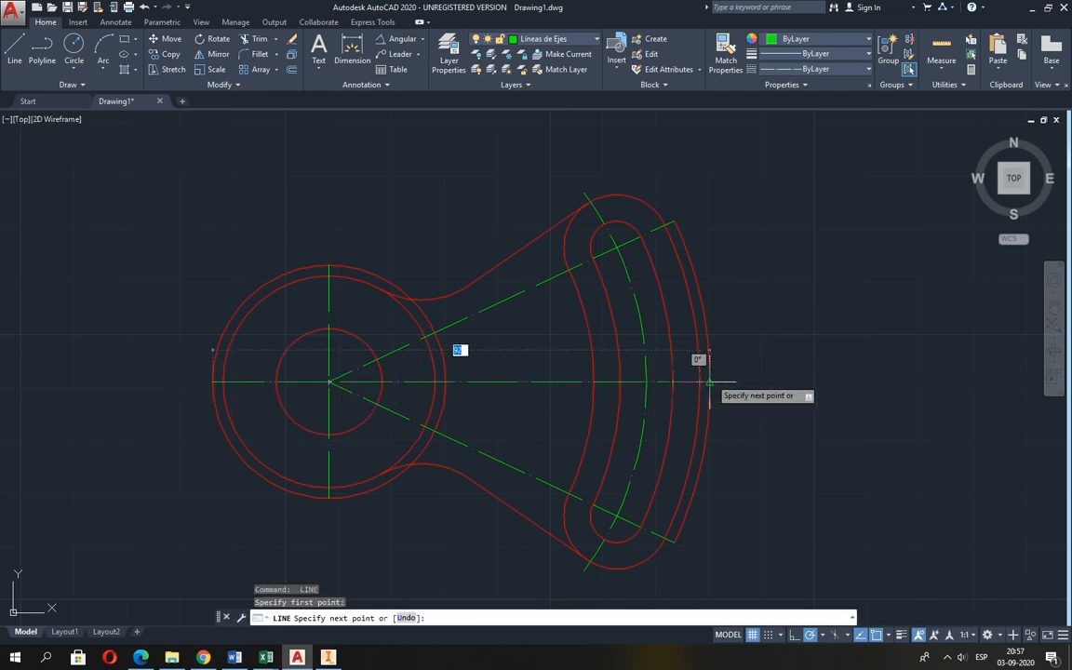
{"action": "left_click", "coordinate": [672, 381]}
{"action": "key", "text": "Return"}
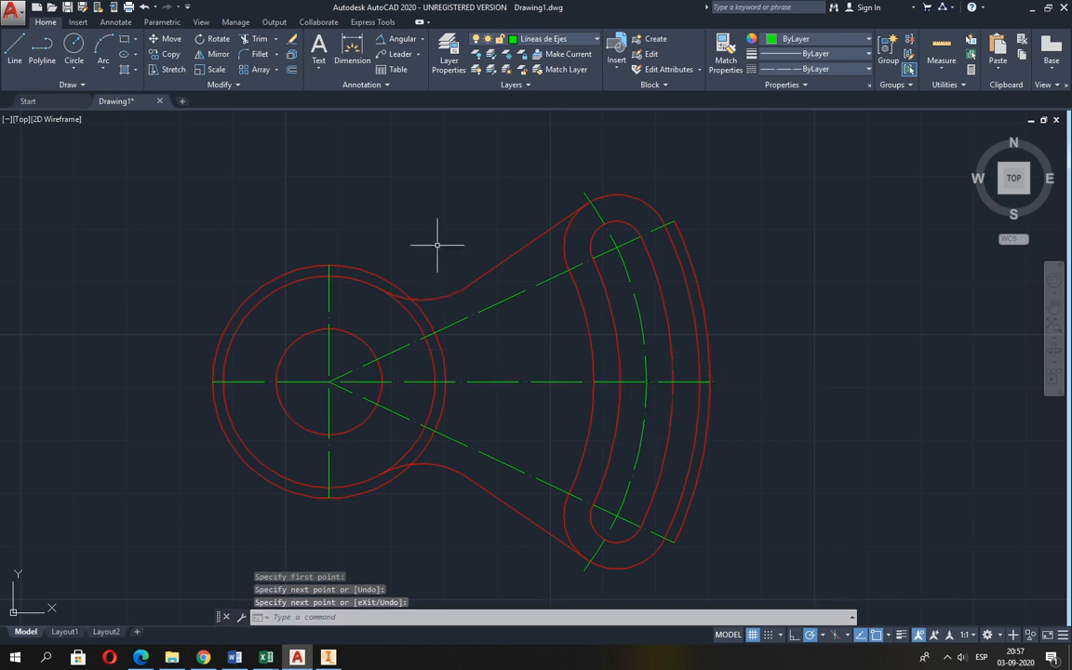
Erase the offset hub circle and the offset outer arc used as centre-line limits.
{"action": "left_click", "coordinate": [292, 42]}
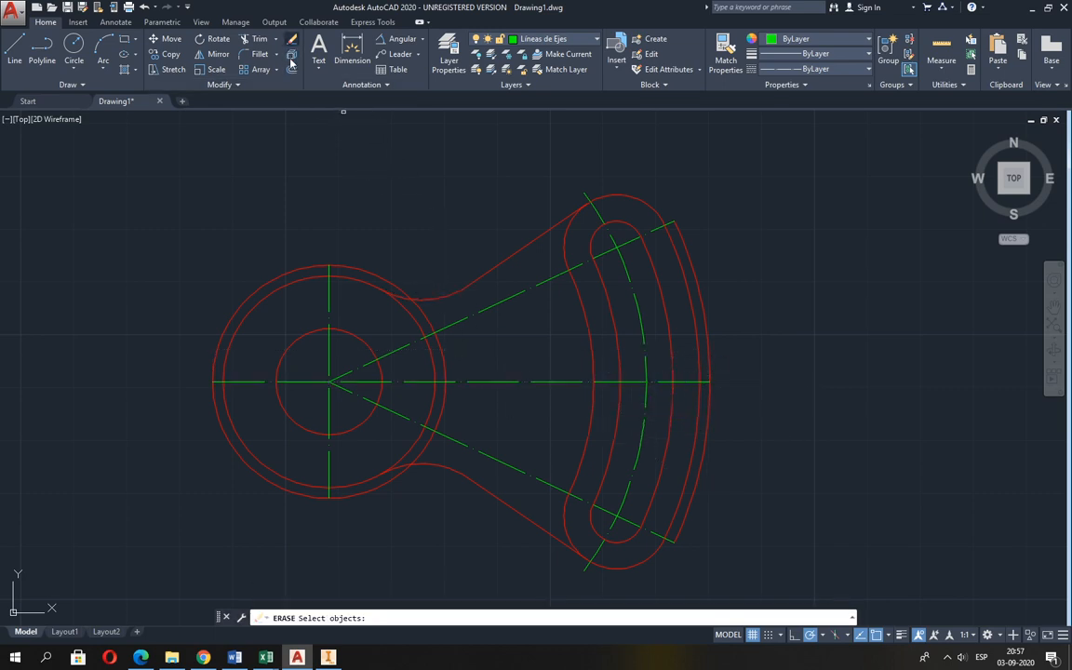
{"action": "left_click", "coordinate": [360, 270]}
{"action": "left_click", "coordinate": [689, 254]}
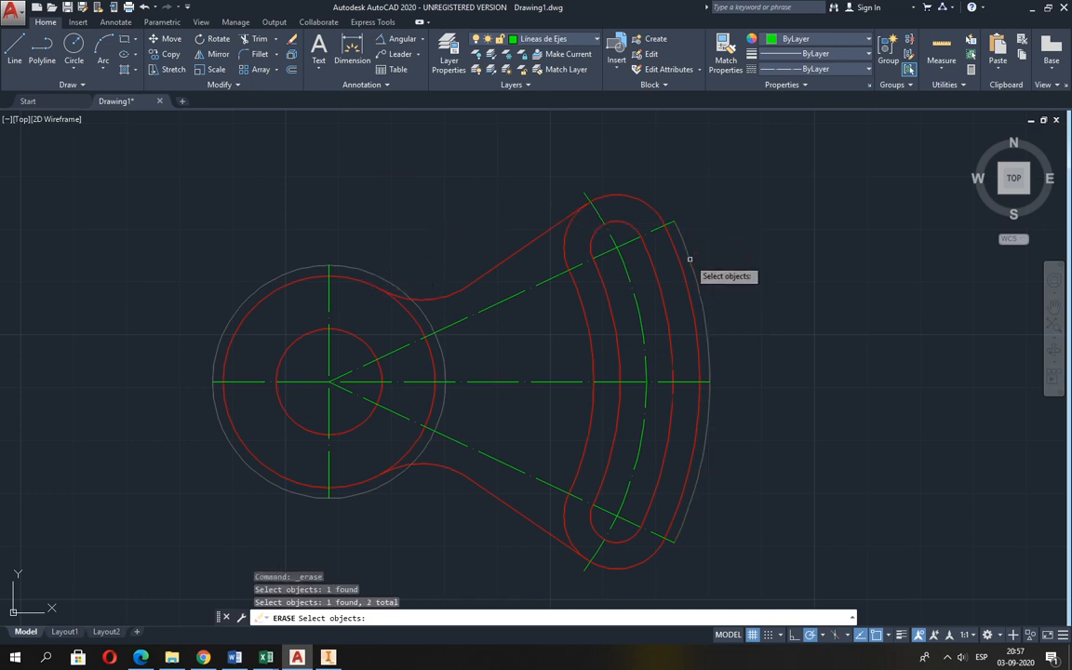
{"action": "key", "text": "Return"}
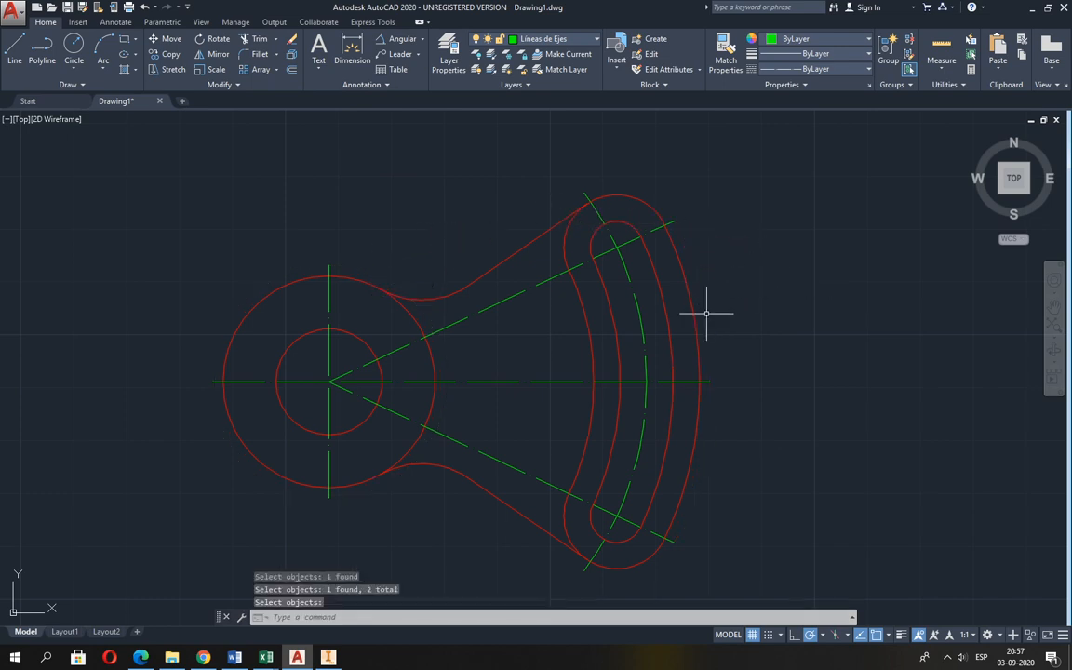
Check Guia 2.pdf and draw a line on the Achurado y Aux. layer from the upper fillet's outer end to the hub centre.
{"action": "key", "text": "alt+Tab"}
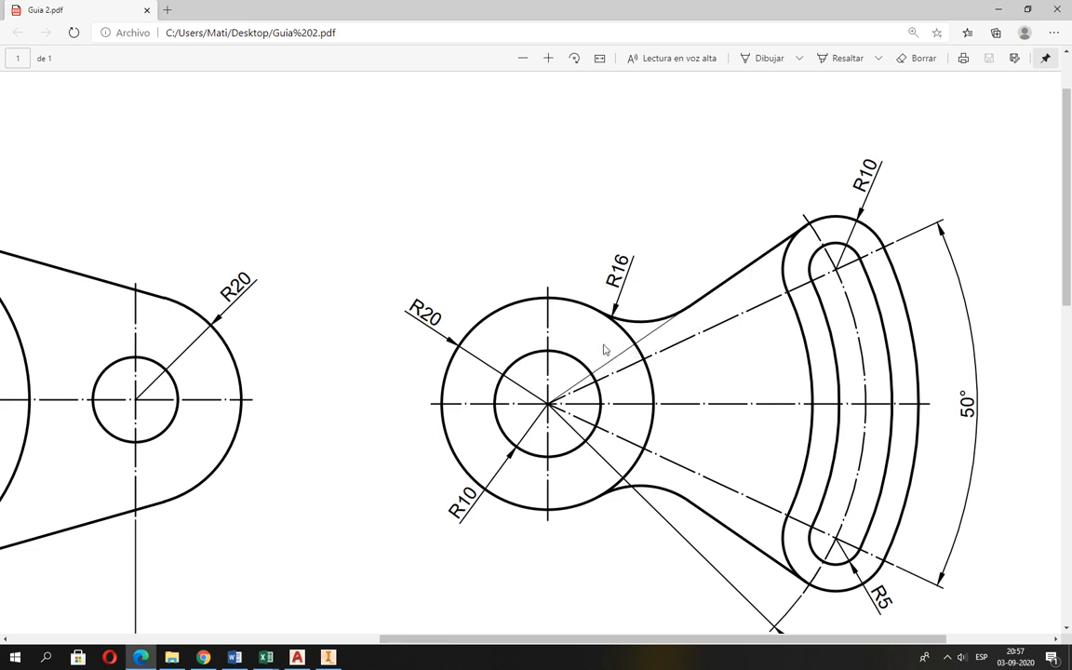
{"action": "key", "text": "alt+Tab"}
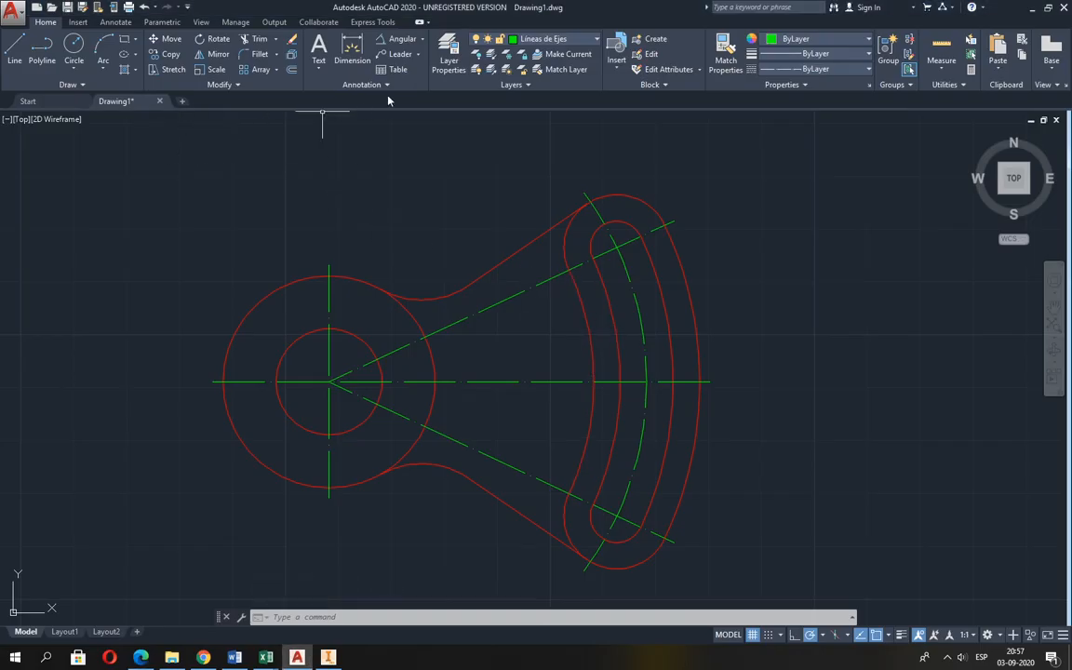
{"action": "left_click", "coordinate": [514, 44]}
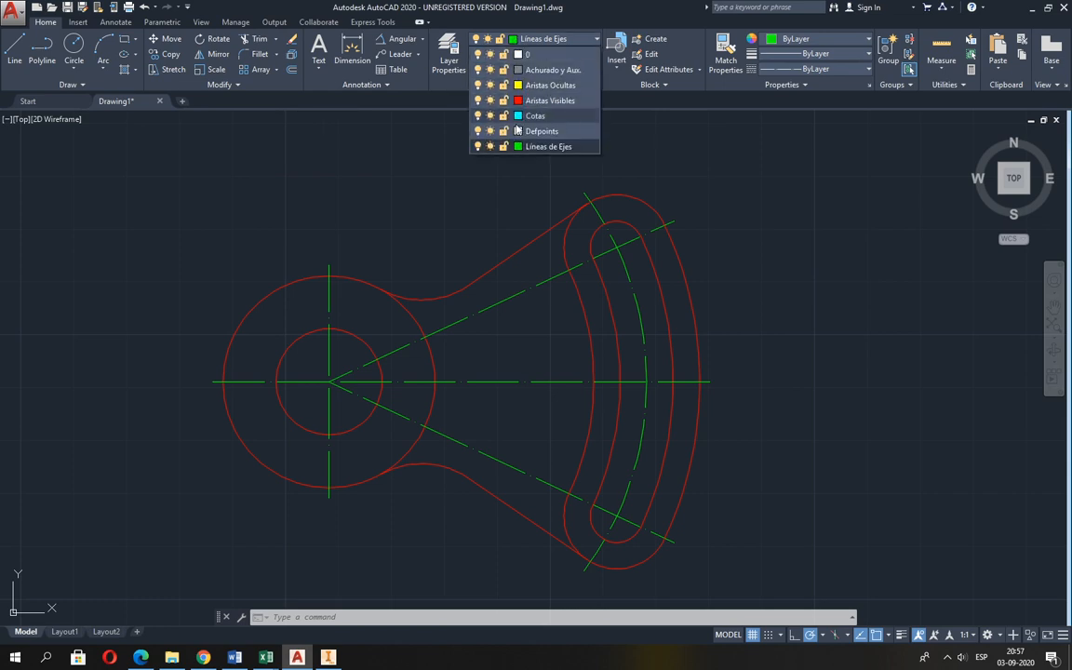
{"action": "left_click", "coordinate": [532, 70]}
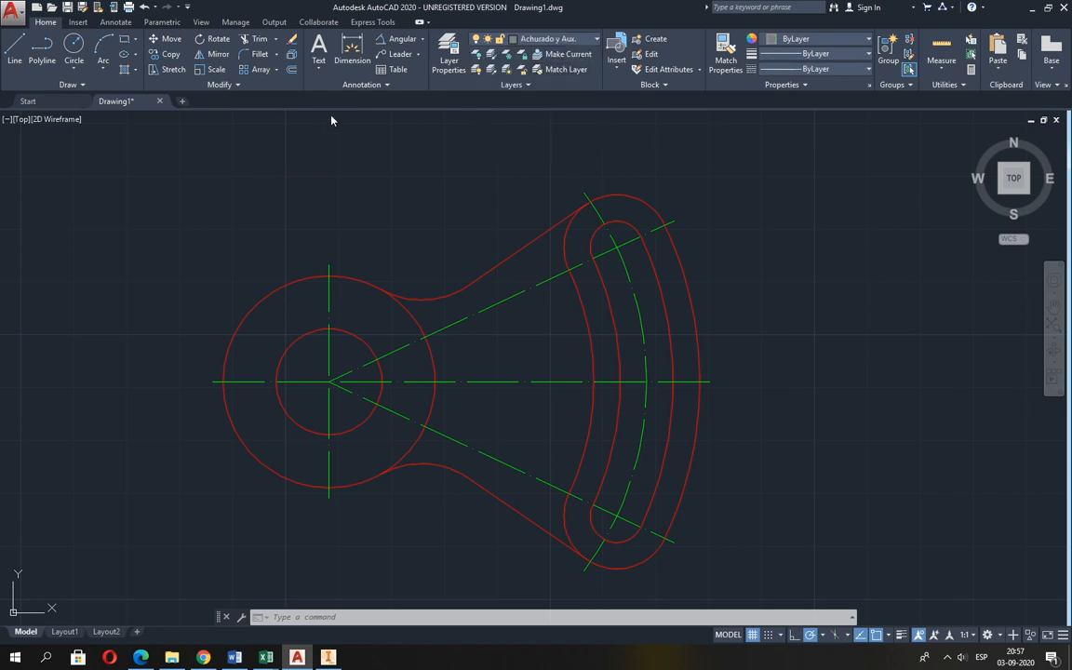
{"action": "left_click", "coordinate": [15, 48]}
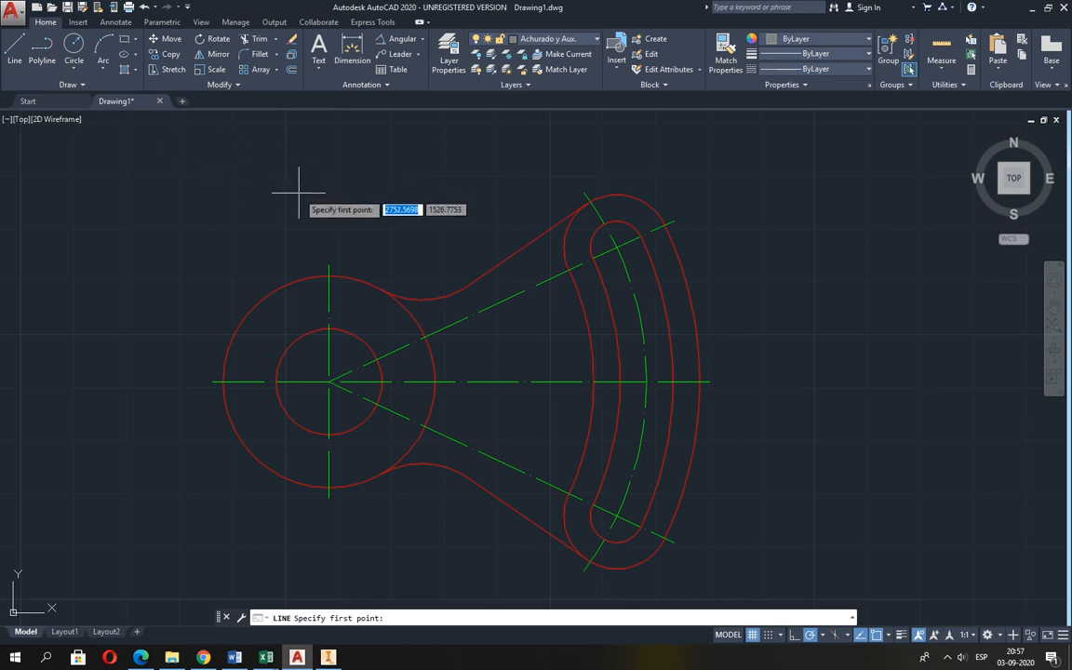
{"action": "left_click", "coordinate": [450, 286]}
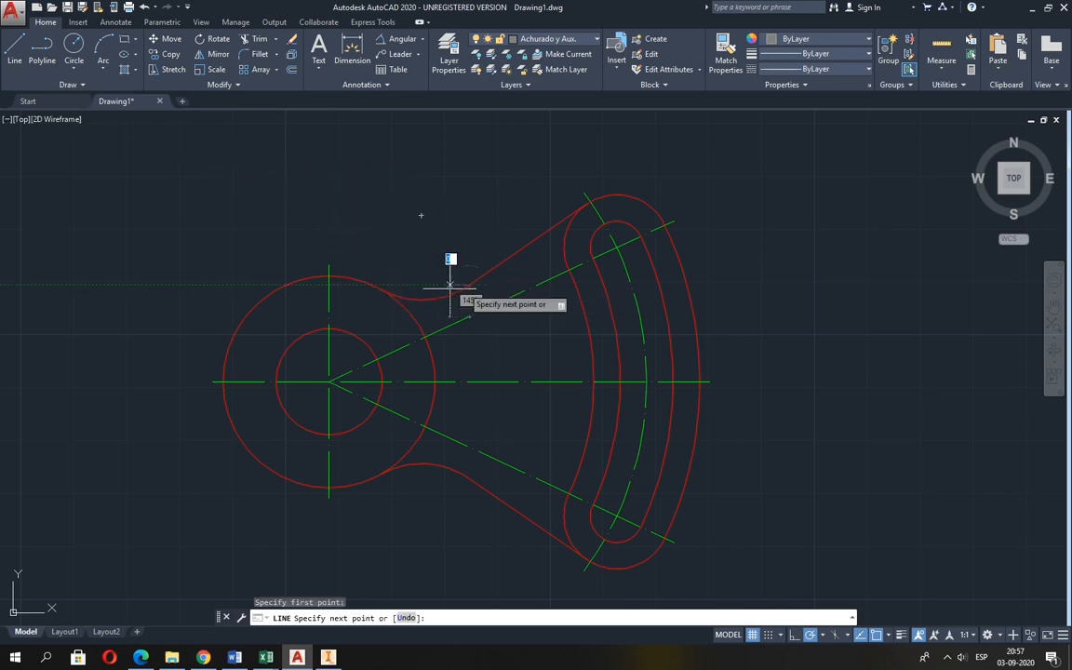
{"action": "left_click", "coordinate": [331, 381]}
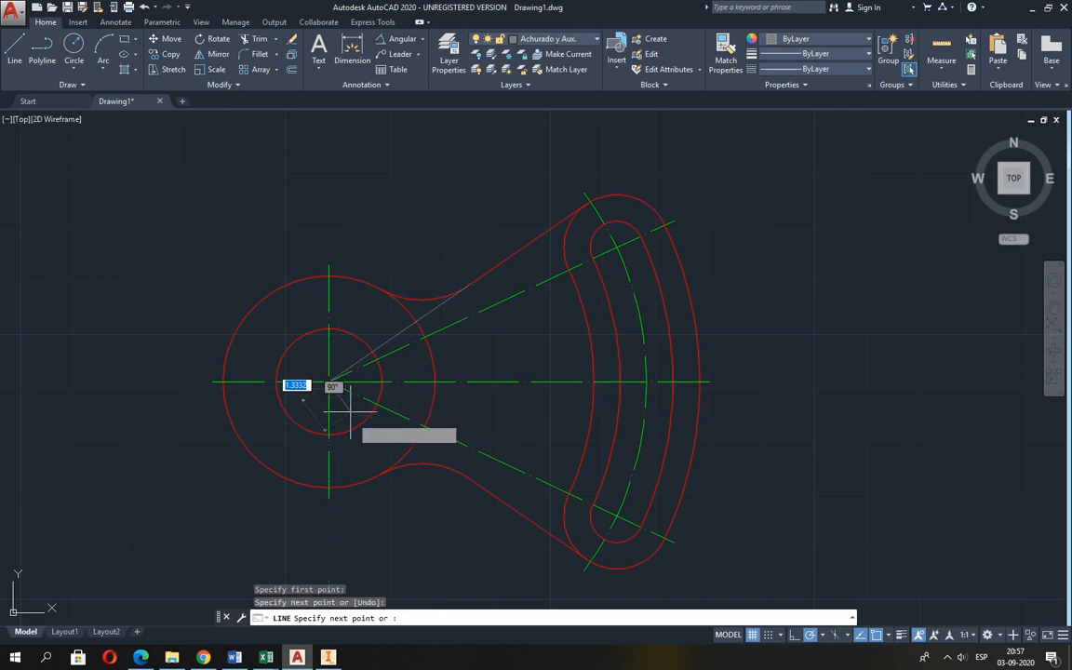
{"action": "key", "text": "Return"}
Compare the hub, R16 fillet and auxiliary line with the figure in Guia 2.pdf, and return to the AutoCAD drawing.
{"action": "mouse_move", "coordinate": [708, 455]}
{"action": "middle_mouse_down"}
{"action": "mouse_move", "coordinate": [682, 416]}
{"action": "mouse_move", "coordinate": [685, 401]}
{"action": "middle_mouse_up"}
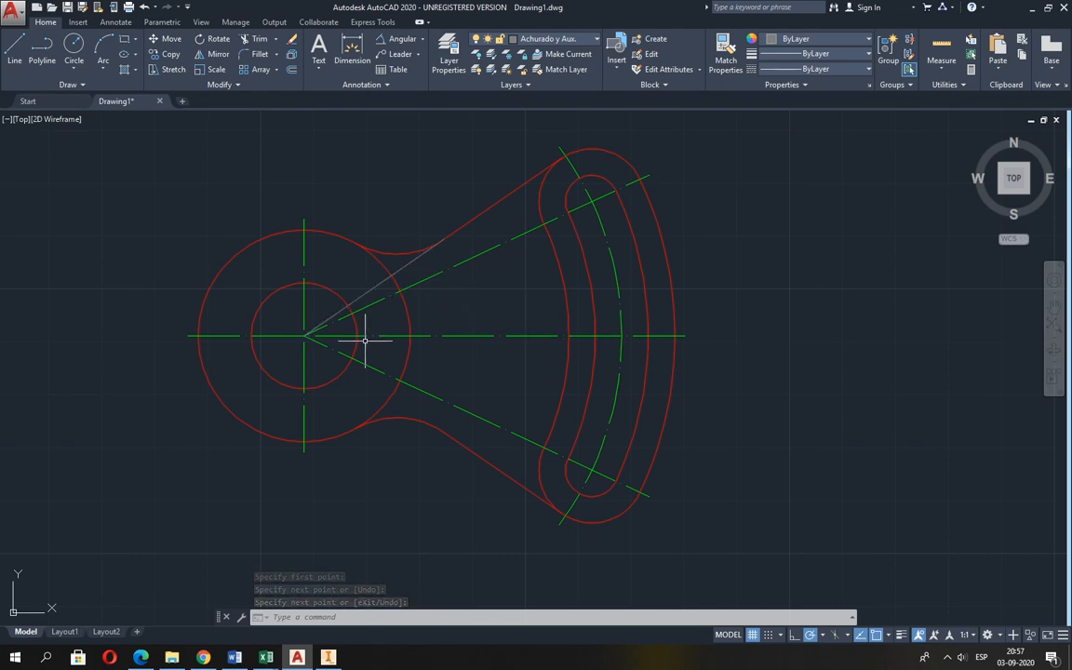
{"action": "key", "text": "alt+Tab"}
{"action": "scroll", "coordinate": [746, 397], "scroll_direction": "up", "scroll_amount": 3, "text": "ctrl"}
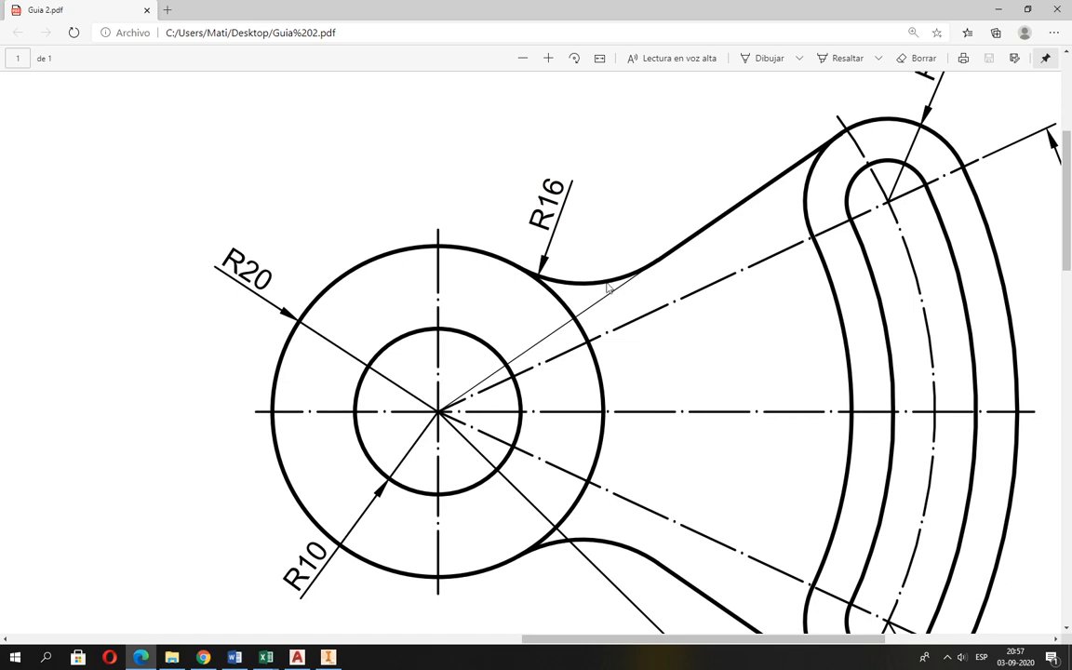
{"action": "scroll", "coordinate": [603, 293], "scroll_direction": "down", "scroll_amount": 2, "text": "ctrl"}
{"action": "key", "text": "alt+Tab"}
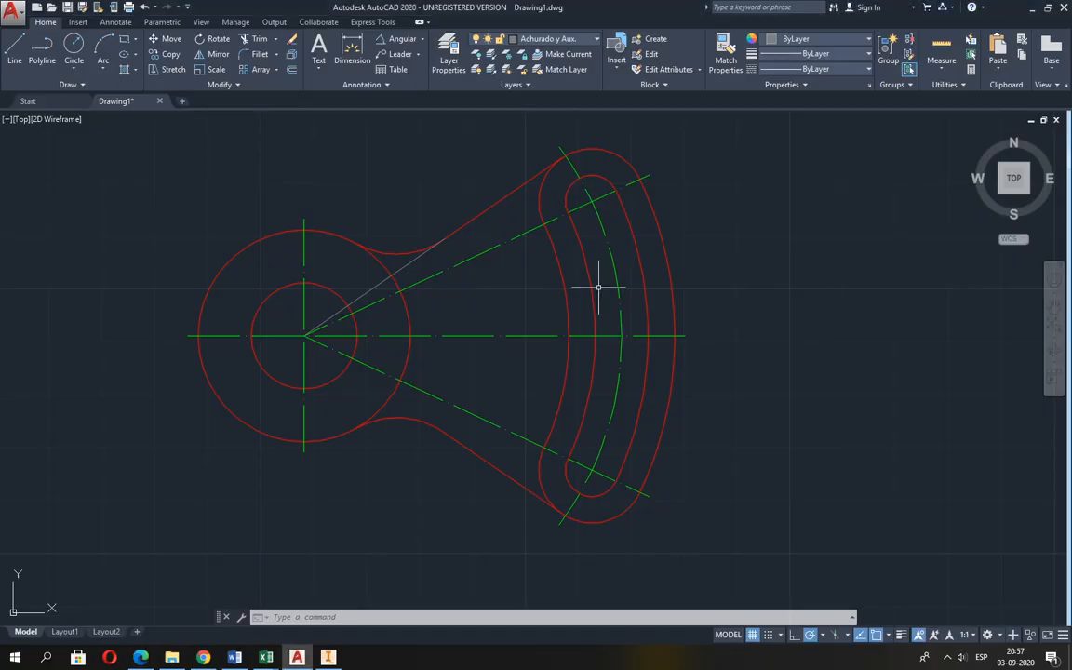
Switch to Guia 2.pdf and examine the dimensions of the hook-shaped figure with the two R3 holes.
{"action": "key", "text": "alt+Tab"}
{"action": "scroll", "coordinate": [603, 293], "scroll_direction": "down", "scroll_amount": 4, "text": "ctrl"}
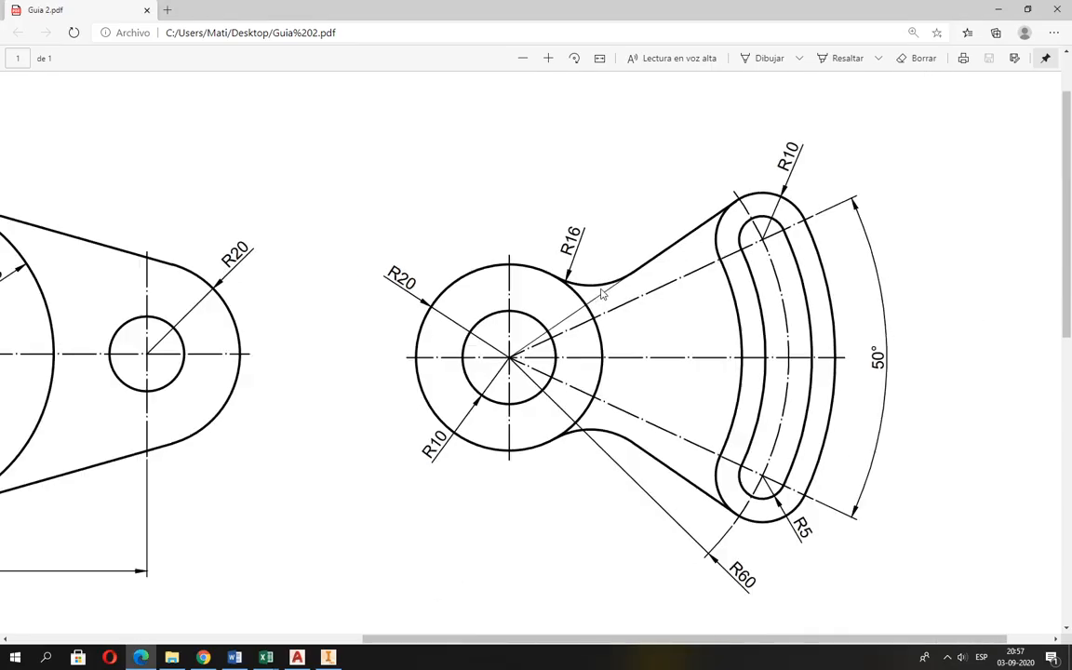
{"action": "scroll", "coordinate": [439, 297], "scroll_direction": "down", "scroll_amount": 1}
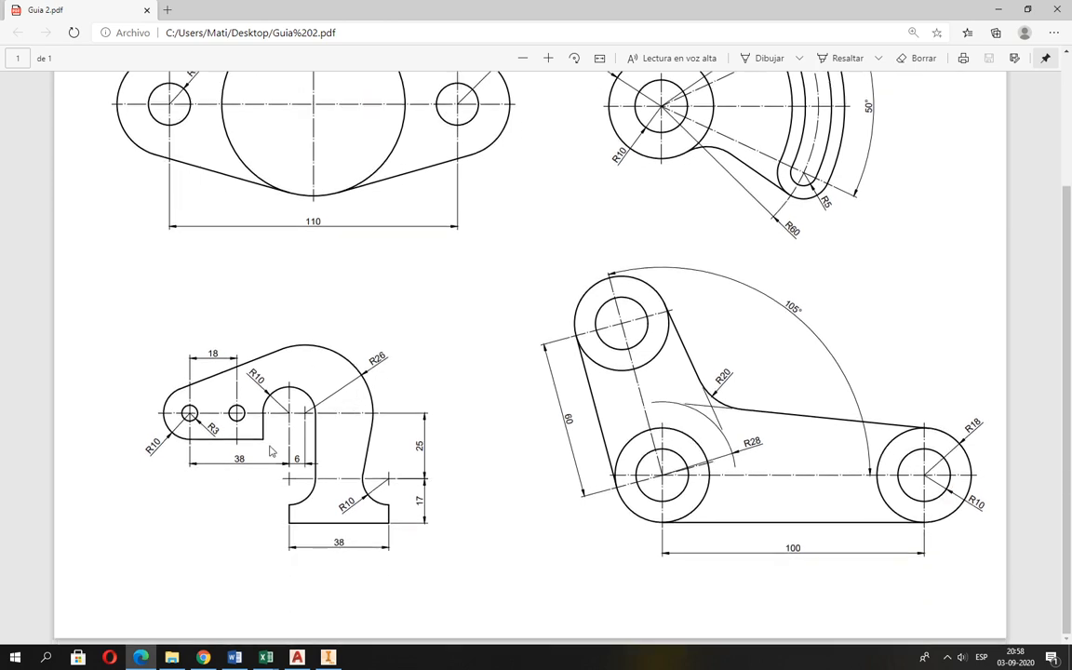
{"action": "scroll", "coordinate": [184, 519], "scroll_direction": "up", "scroll_amount": 2, "text": "ctrl"}
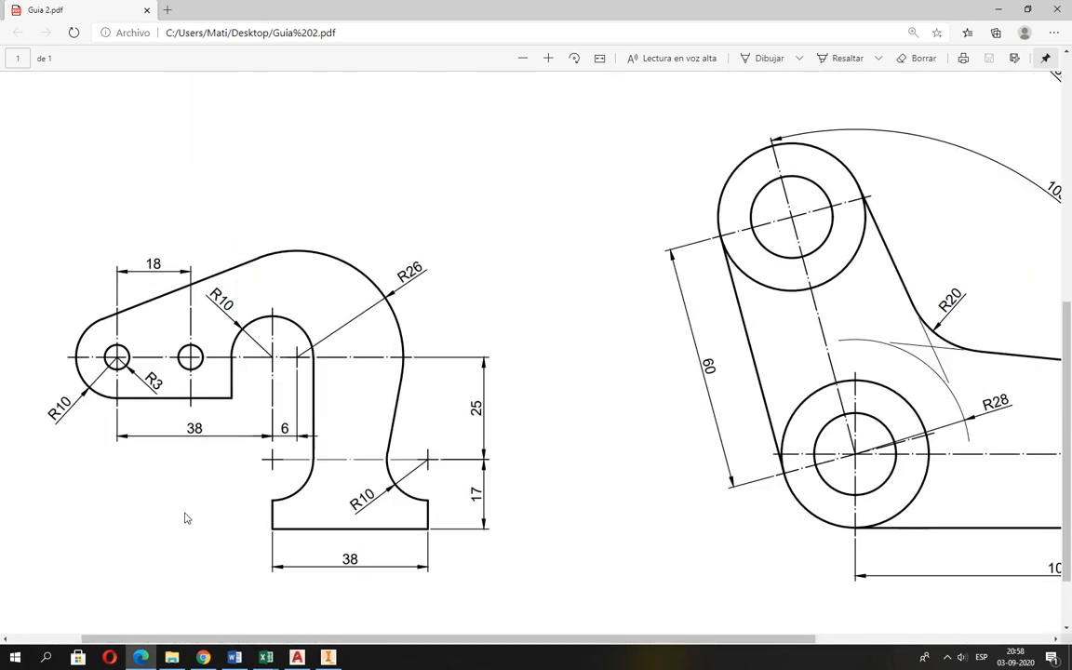
{"action": "left_click_drag", "start_coordinate": [574, 639], "coordinate": [490, 640]}
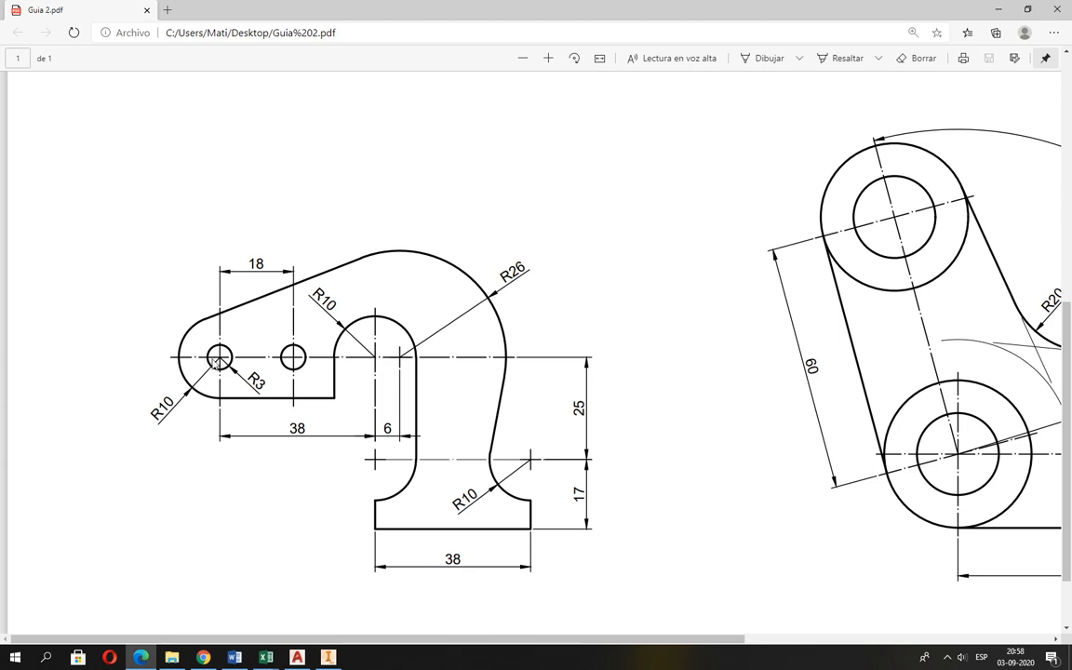
Return to the AutoCAD drawing, at the empty area below the first figure, and make Líneas de Ejes the current layer.
{"action": "key", "text": "alt+Tab"}
{"action": "scroll", "coordinate": [316, 375], "scroll_direction": "down", "scroll_amount": 3}
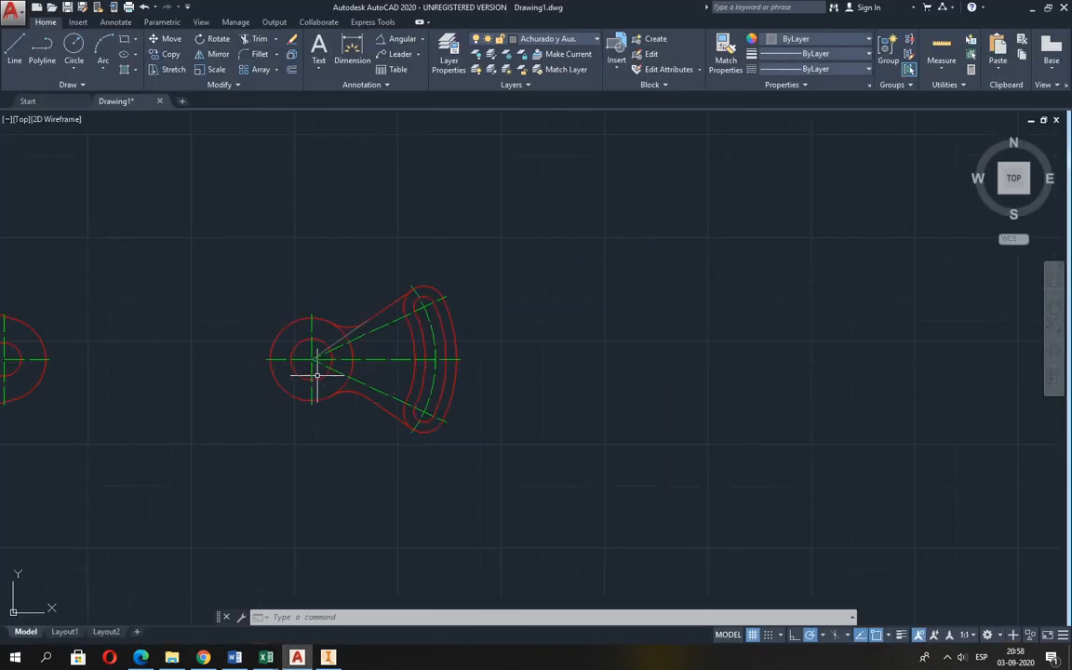
{"action": "middle_click_drag", "start_coordinate": [332, 371], "coordinate": [711, 264]}
{"action": "scroll", "coordinate": [454, 396], "scroll_direction": "down", "scroll_amount": 2}
{"action": "middle_click_drag", "start_coordinate": [414, 407], "coordinate": [446, 280]}
{"action": "scroll", "coordinate": [341, 301], "scroll_direction": "up", "scroll_amount": 2}
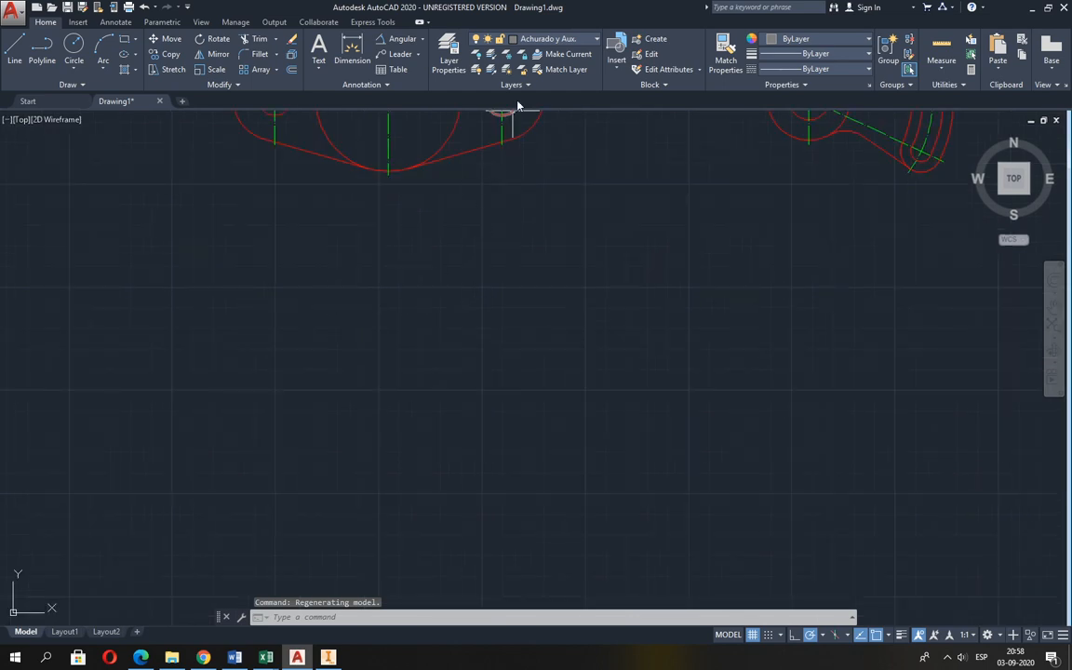
{"action": "left_click", "coordinate": [537, 43]}
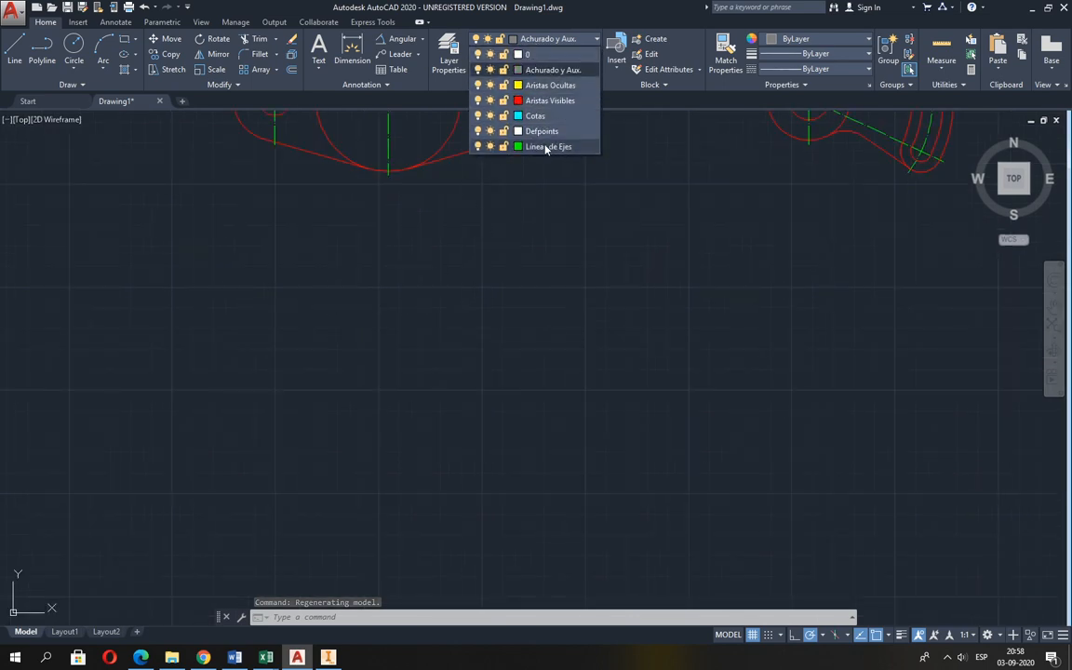
{"action": "left_click", "coordinate": [545, 147]}
Check the hook figure in Guia 2.pdf and draw a vertical centre line 25 mm upward in the empty area below the first figure.
{"action": "left_click", "coordinate": [14, 46]}
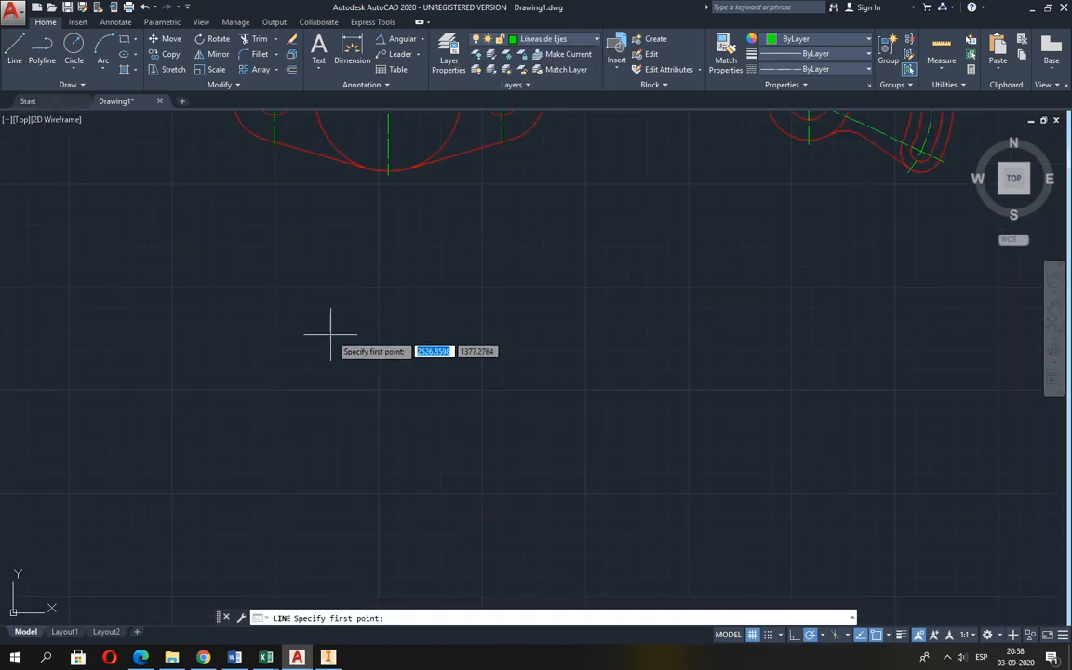
{"action": "key", "text": "alt+Tab"}
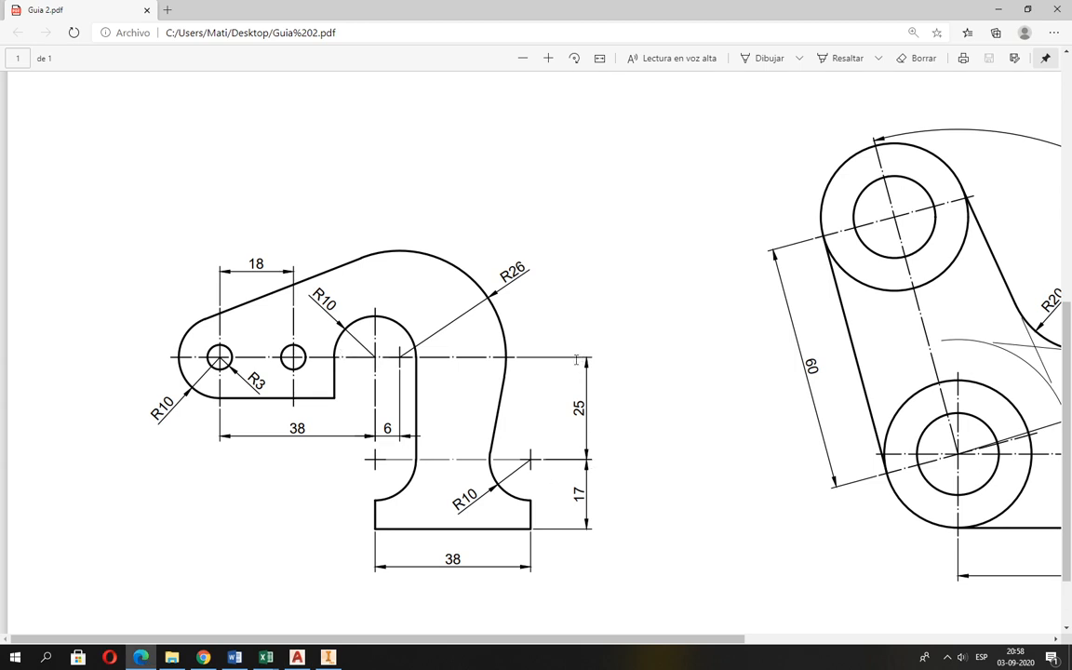
{"action": "key", "text": "alt+Tab"}
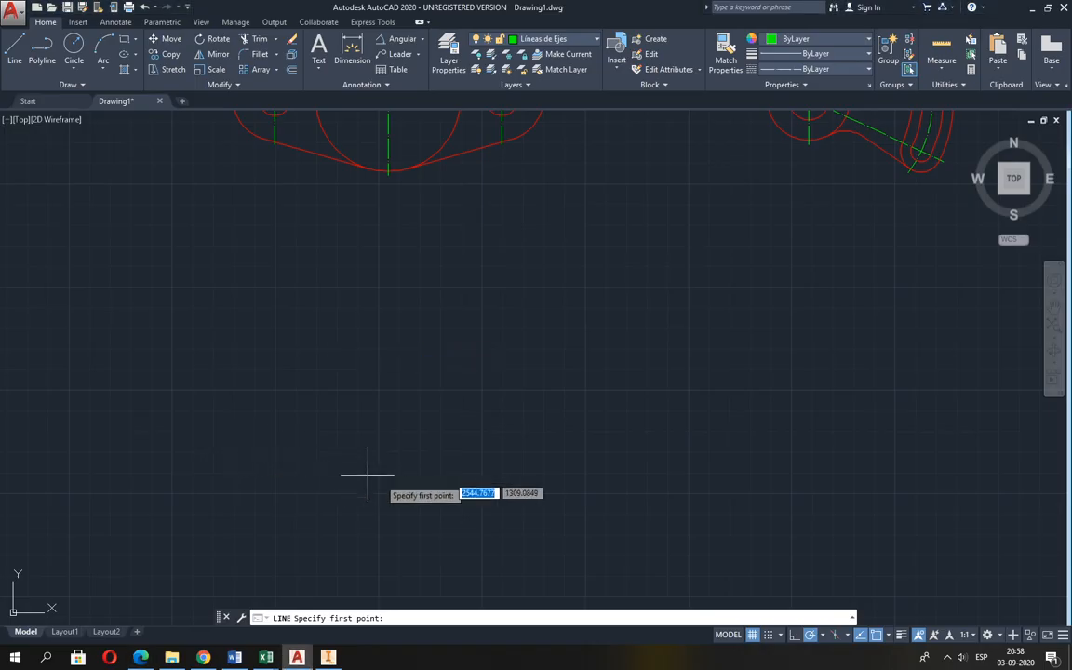
{"action": "left_click", "coordinate": [400, 500]}
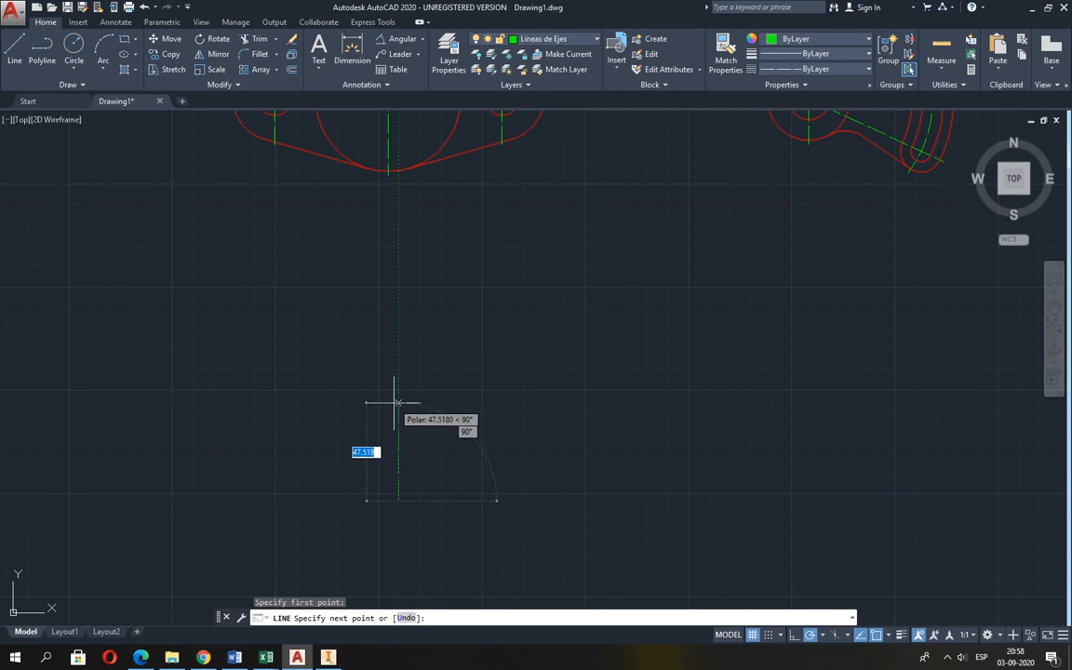
{"action": "type", "text": "25"}
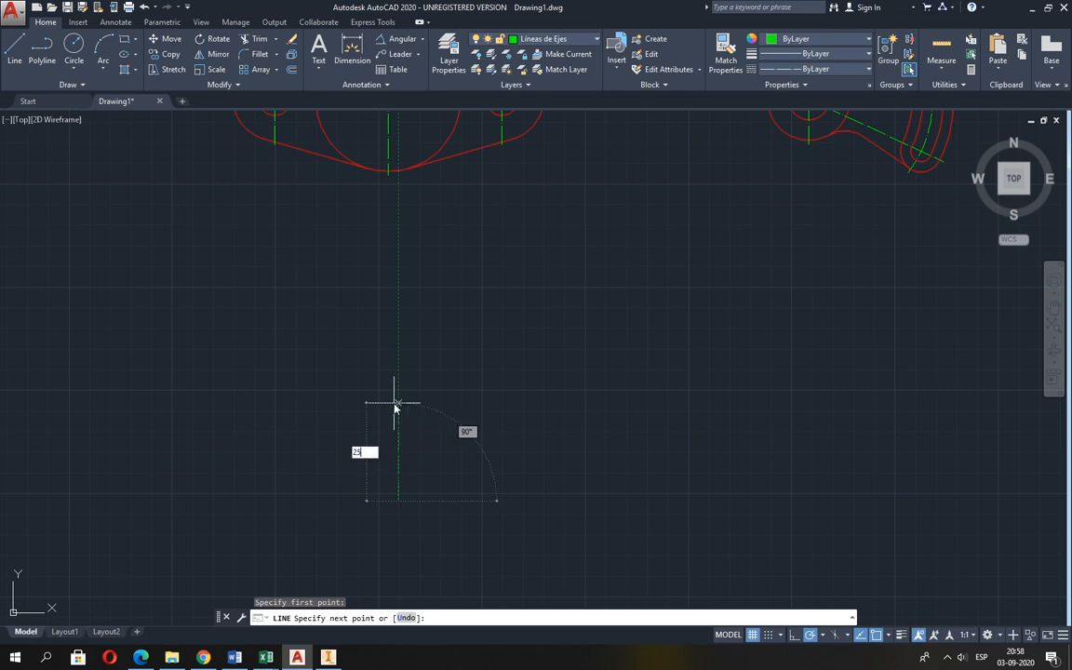
{"action": "key", "text": "Return"}
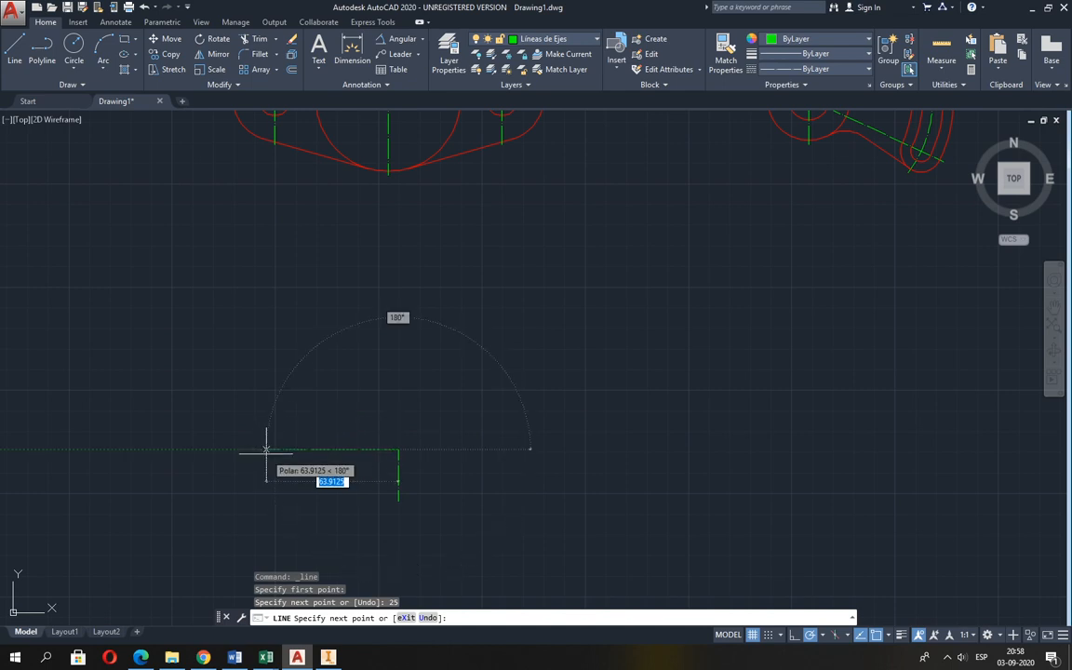
Continue from the vertical centre line's upper end with a 38 mm horizontal centre line to the left, and finish the line.
{"action": "type", "text": "38"}
{"action": "key", "text": "Return"}
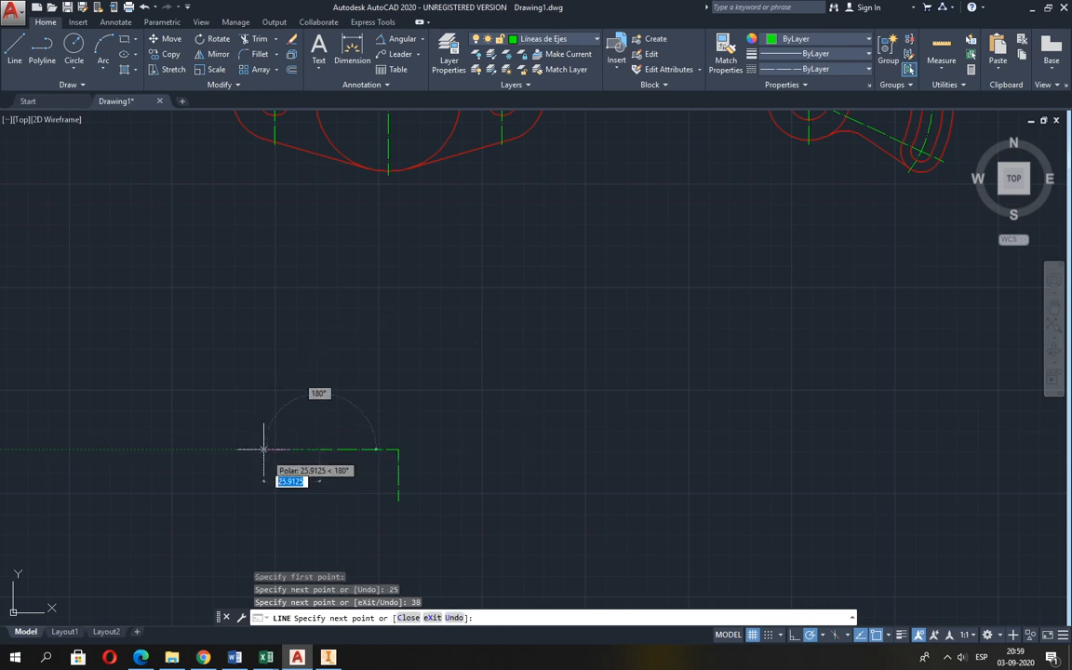
{"action": "key", "text": "alt+Tab"}
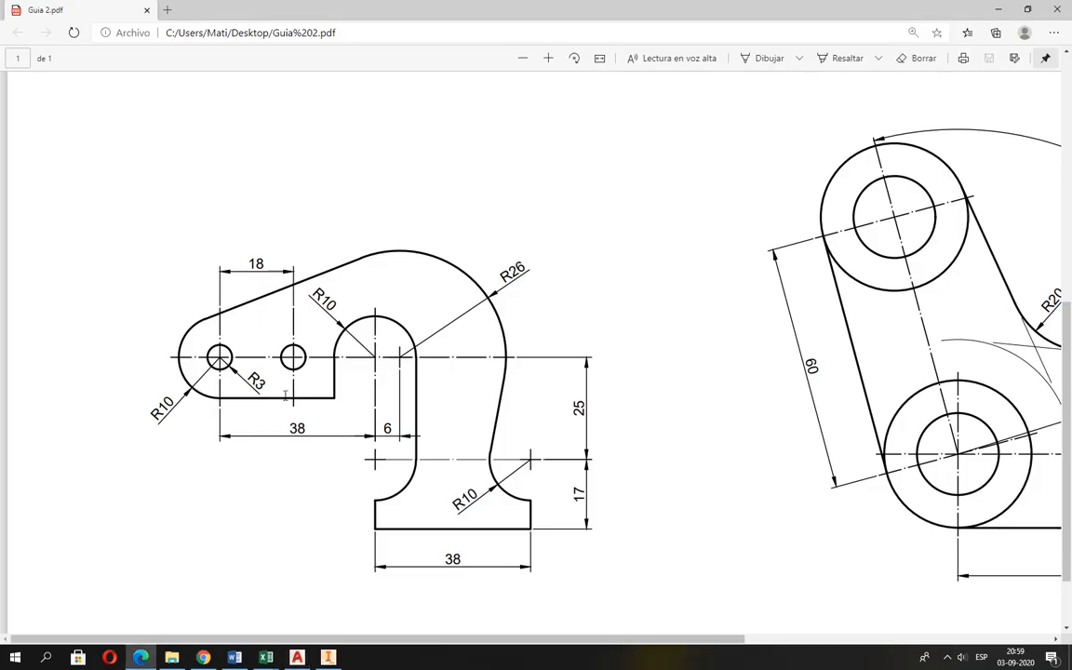
{"action": "key", "text": "alt+Tab"}
{"action": "scroll", "coordinate": [298, 447], "scroll_direction": "up", "scroll_amount": 5}
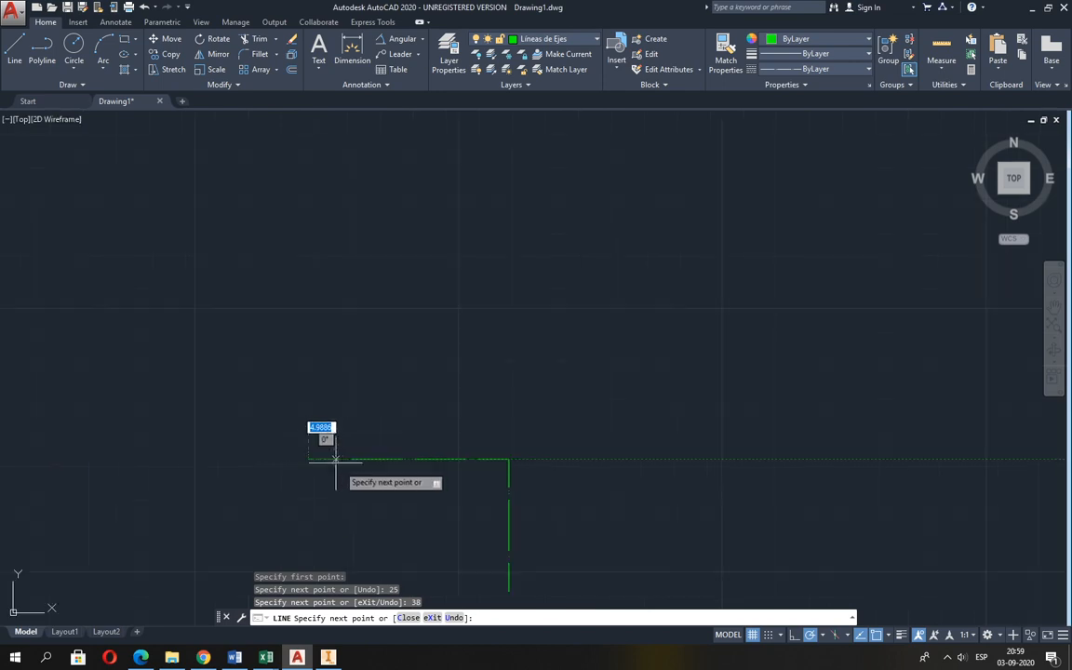
{"action": "middle_click_drag", "start_coordinate": [336, 459], "coordinate": [342, 376]}
{"action": "key", "text": "Return"}
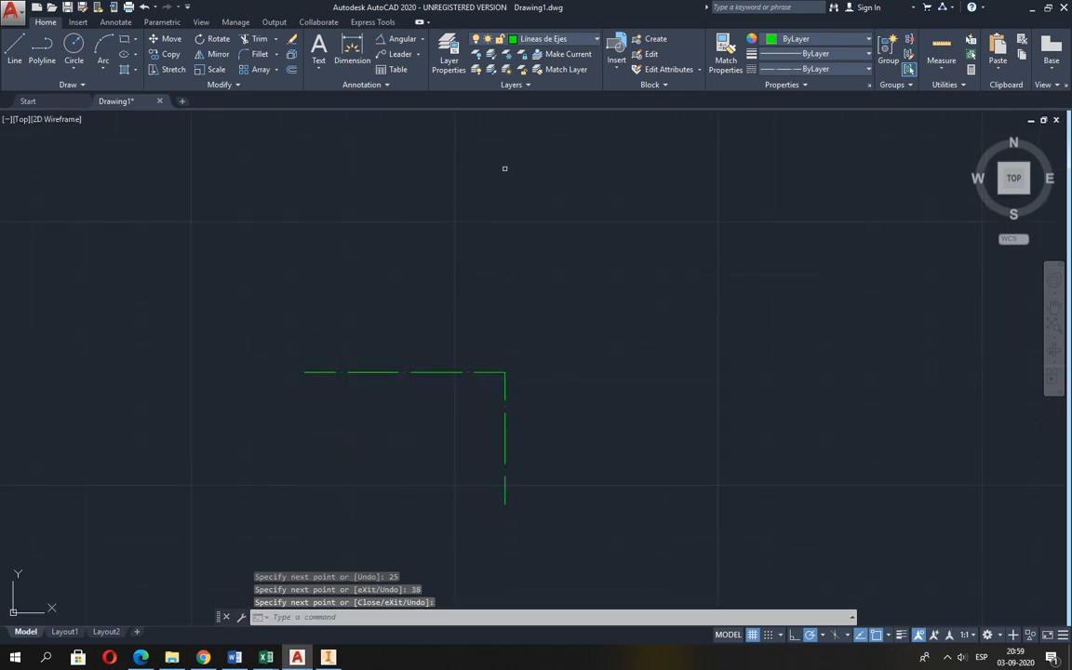
On the Aristas Visibles layer, draw a circle of radius 10 centred on the horizontal centre line's left end.
{"action": "left_click", "coordinate": [549, 39]}
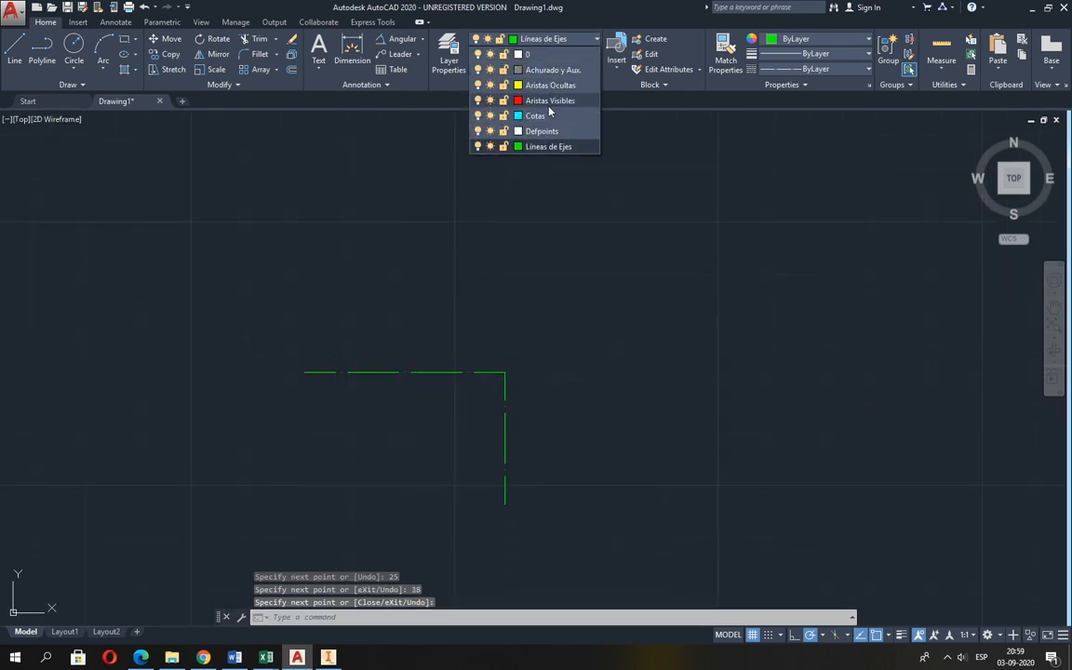
{"action": "left_click", "coordinate": [549, 101]}
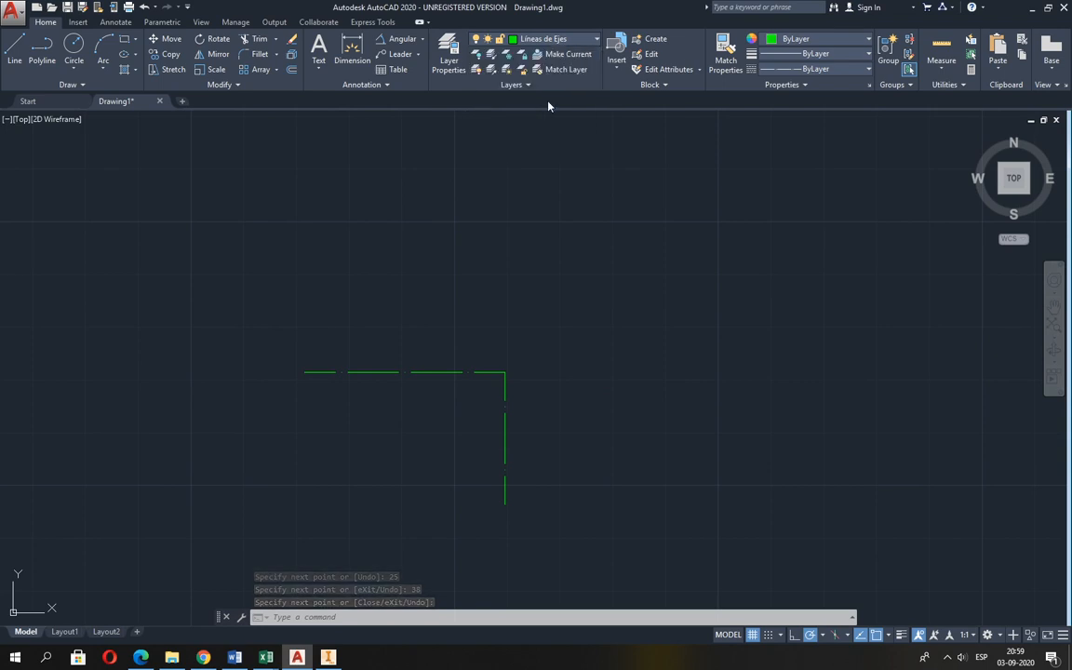
{"action": "left_click", "coordinate": [73, 46]}
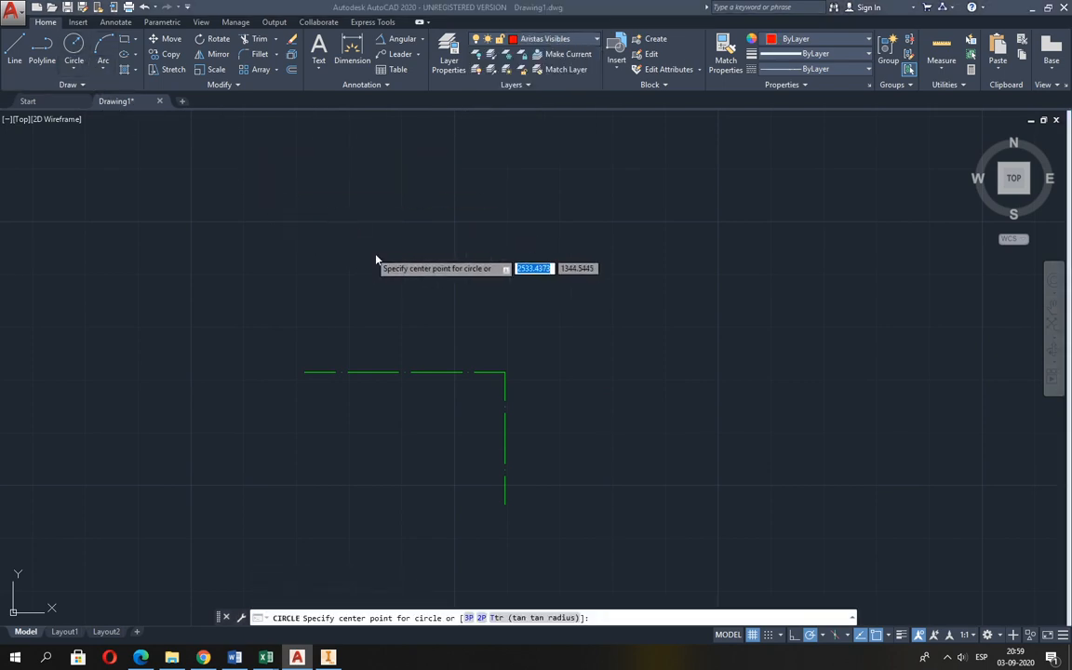
{"action": "key", "text": "alt+Tab"}
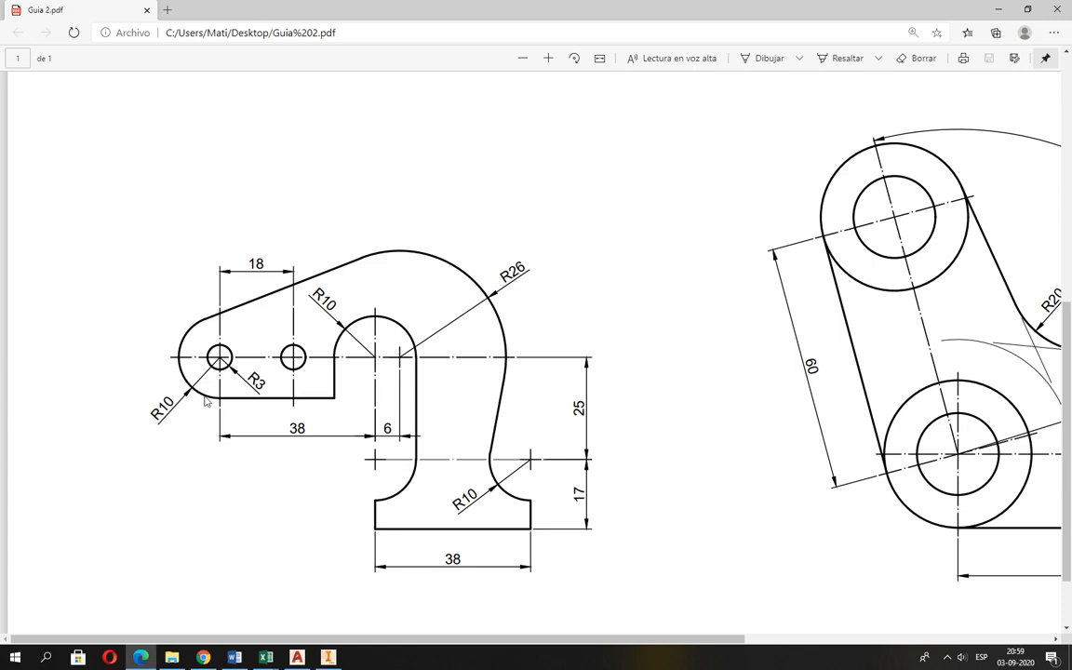
{"action": "key", "text": "alt+Tab"}
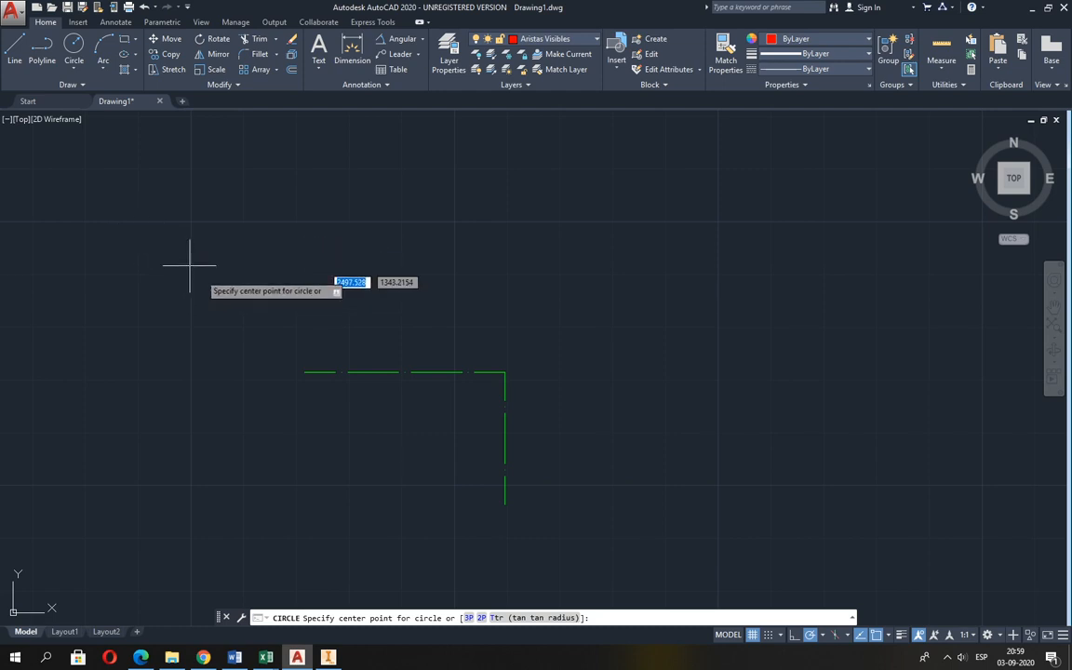
{"action": "left_click", "coordinate": [302, 373]}
{"action": "type", "text": "10"}
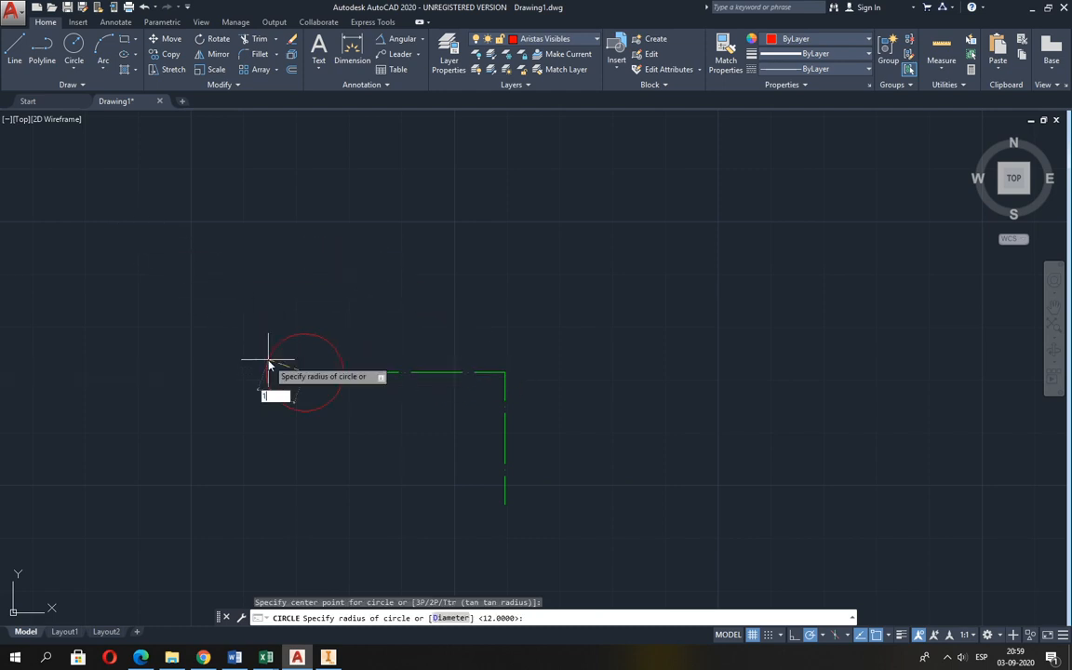
{"action": "key", "text": "Return"}
Draw two circles of radius 10, centred on the centre lines' corner and on the vertical centre line's lower end.
{"action": "key", "text": "Return"}
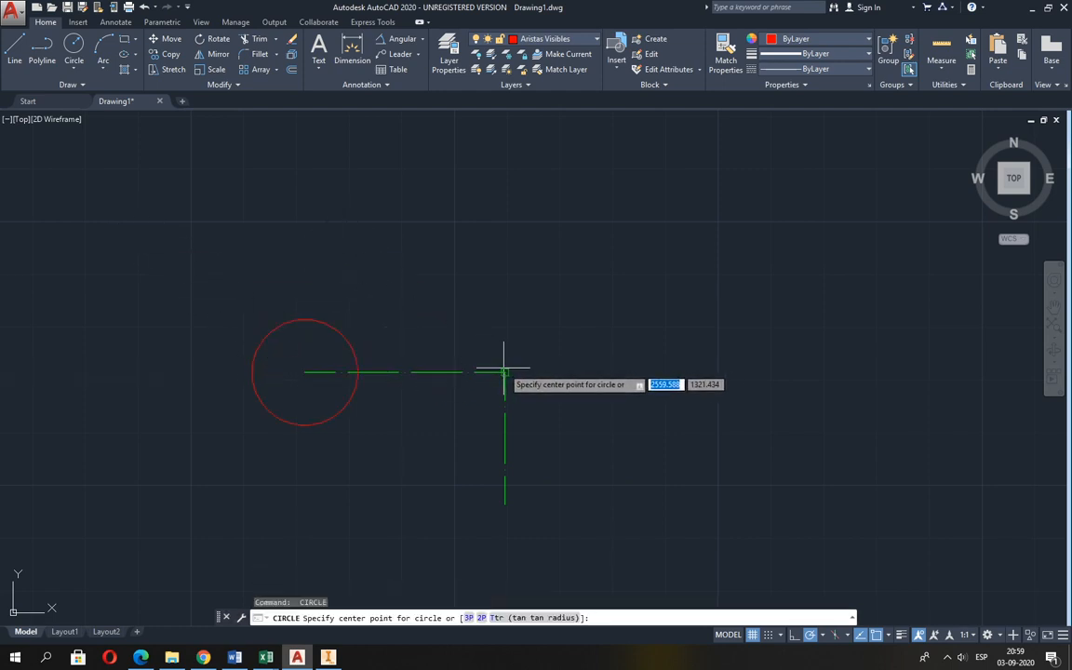
{"action": "left_click", "coordinate": [505, 373]}
{"action": "type", "text": "10"}
{"action": "key", "text": "Return"}
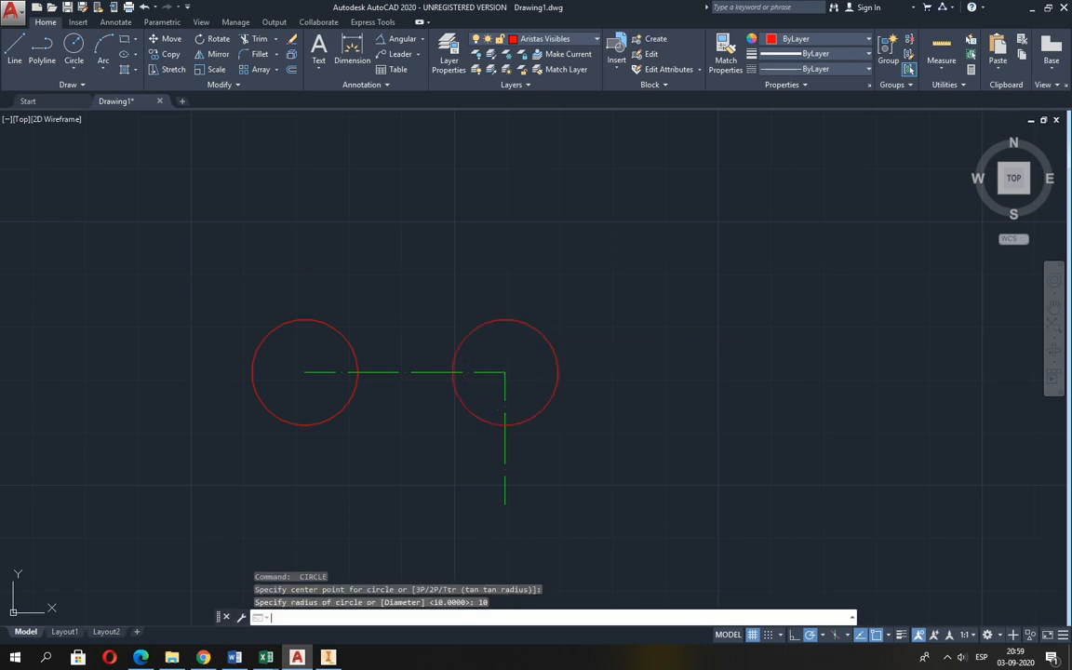
{"action": "key", "text": "Return"}
{"action": "left_click", "coordinate": [505, 503]}
{"action": "key", "text": "Return"}
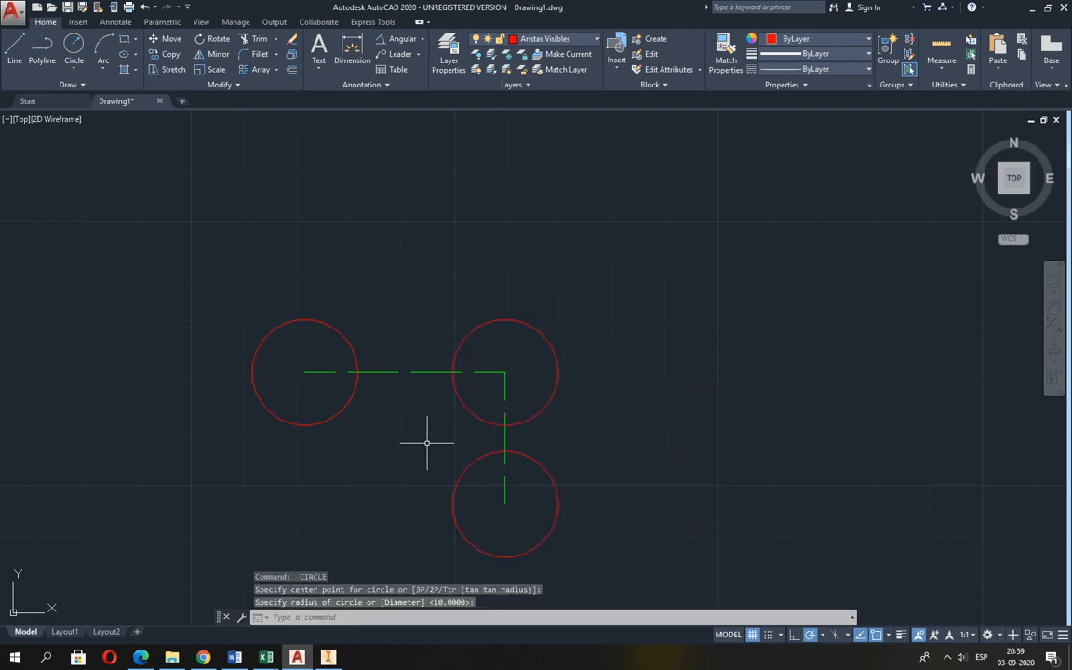
Check Guia 2.pdf and offset the vertical centre line 6 mm to the right.
{"action": "key", "text": "alt+Tab"}
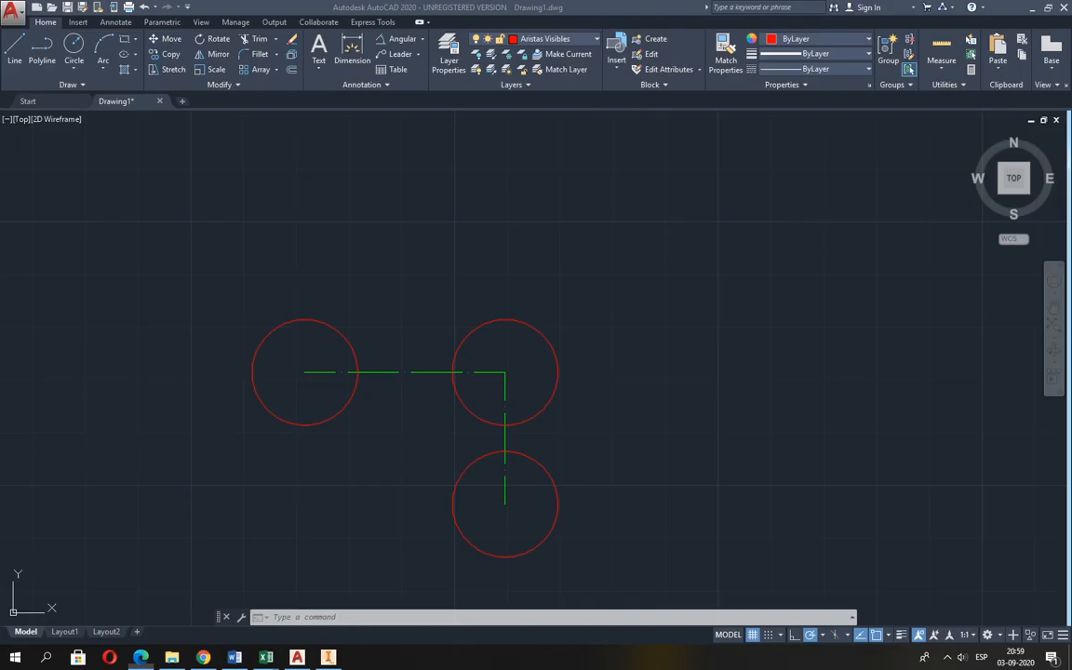
{"action": "key", "text": "alt+Tab"}
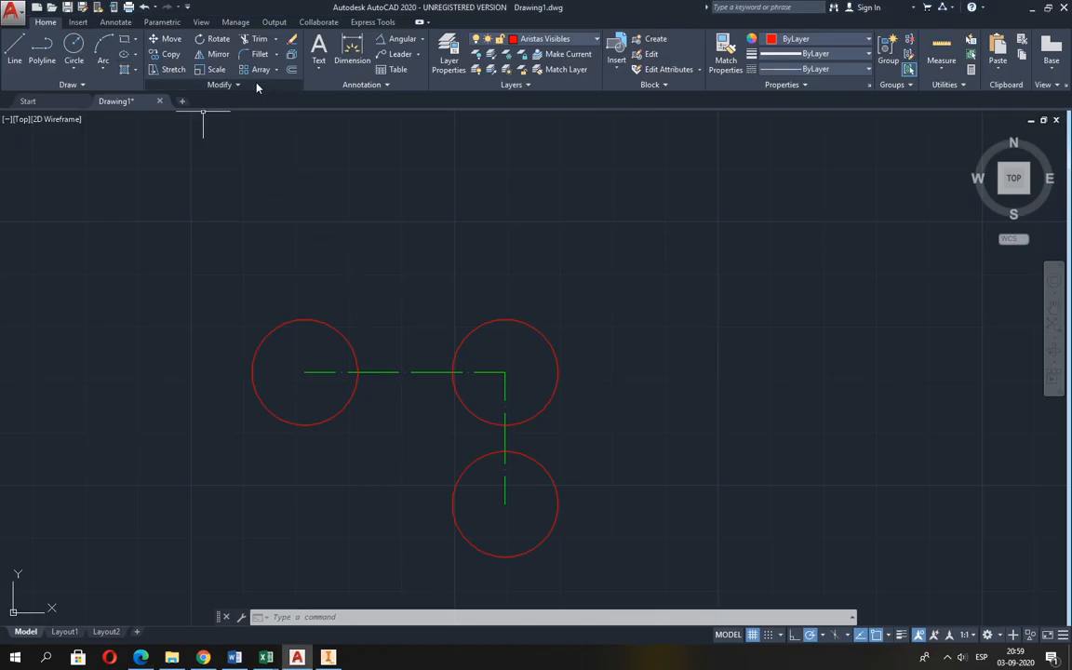
{"action": "left_click", "coordinate": [292, 70]}
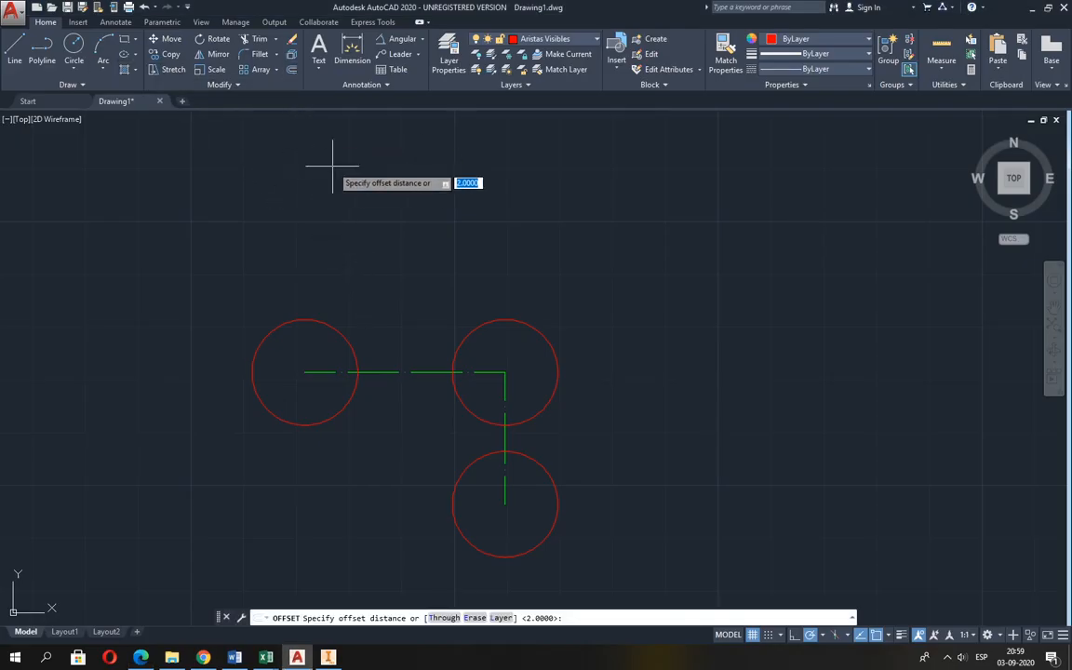
{"action": "type", "text": "6"}
{"action": "key", "text": "Return"}
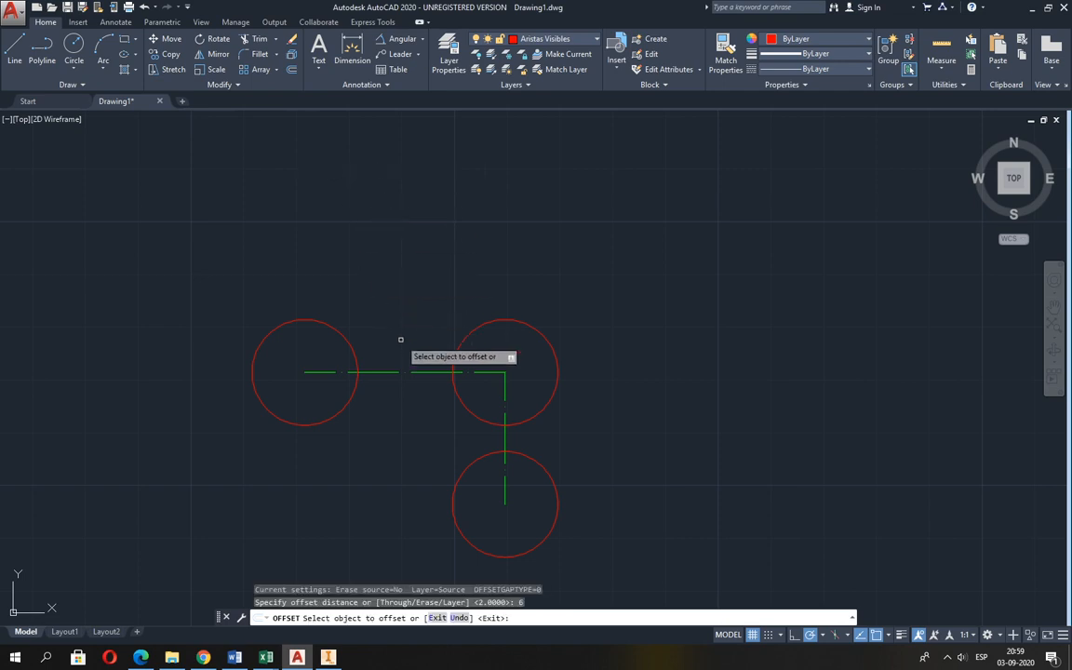
{"action": "left_click", "coordinate": [504, 396]}
{"action": "left_click", "coordinate": [527, 386]}
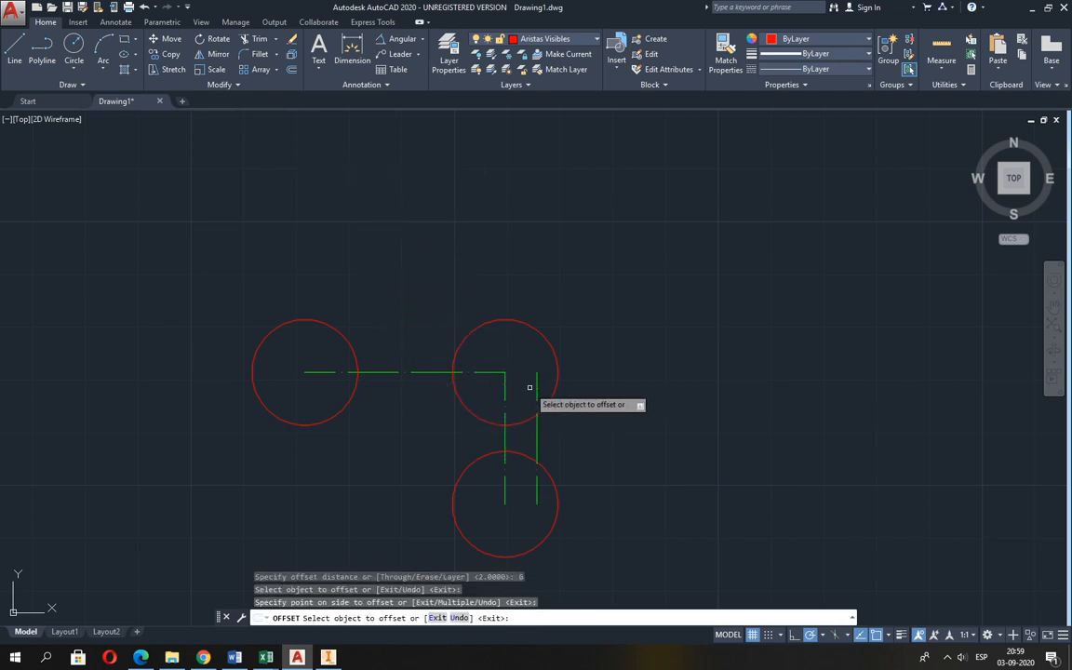
Draw a circle of radius 26, as given in Guia 2.pdf, centred on the upper end of the offset centre line.
{"action": "left_click", "coordinate": [74, 47]}
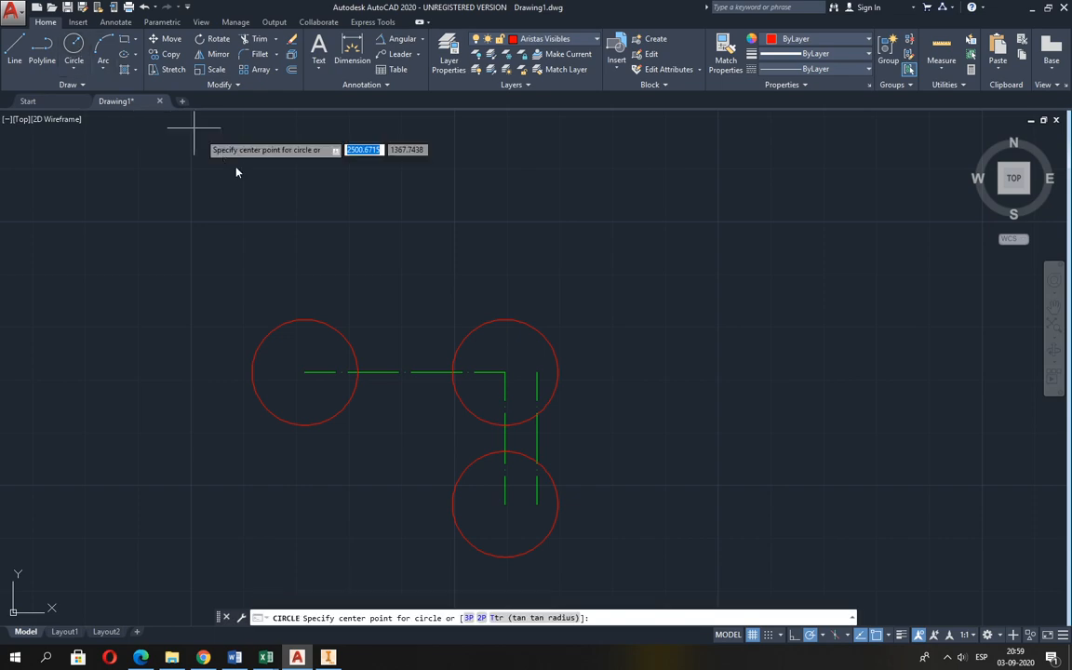
{"action": "left_click", "coordinate": [537, 373]}
{"action": "key", "text": "alt+Tab"}
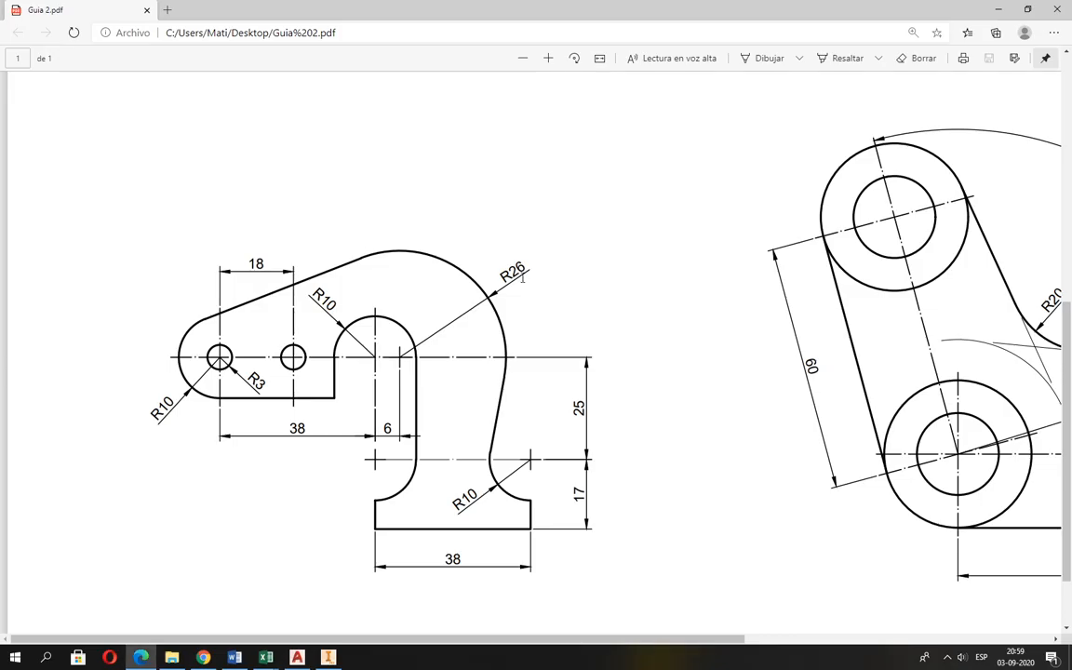
{"action": "key", "text": "alt+Tab"}
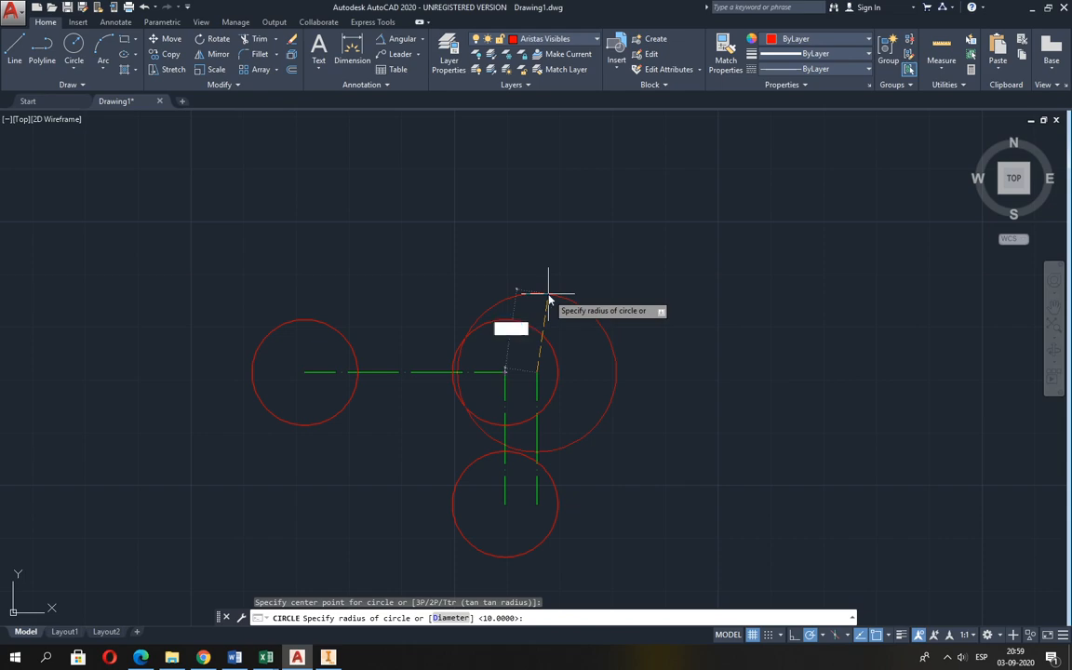
{"action": "type", "text": "26"}
{"action": "key", "text": "Return"}
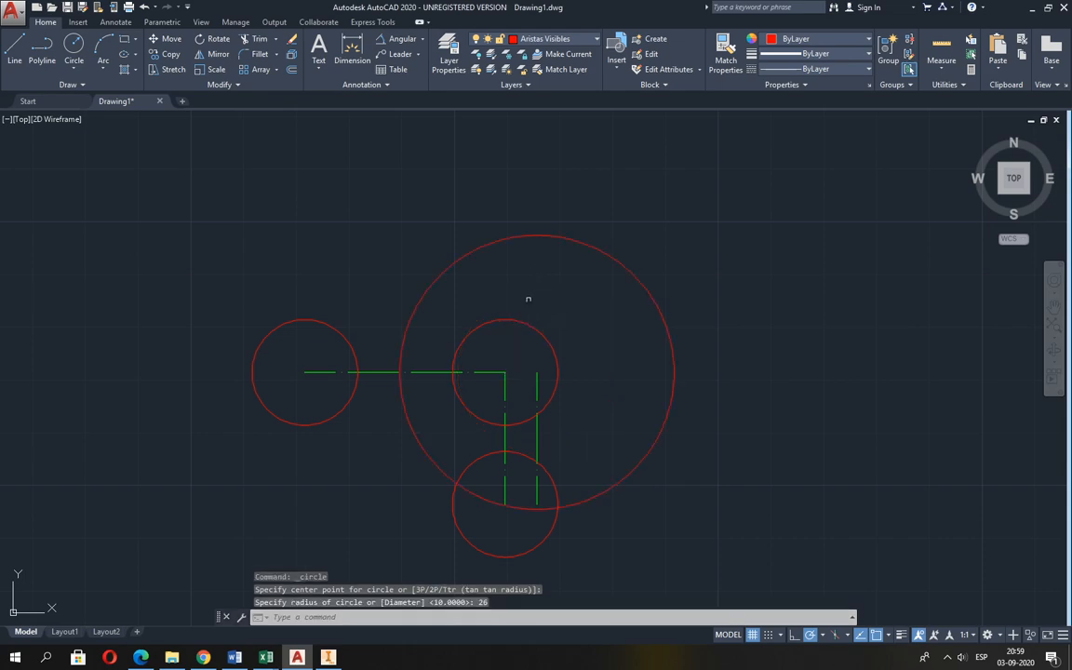
Check Guia 2.pdf and draw a line tangent to the upper sides of the left R10 circle and the R26 circle.
{"action": "key", "text": "alt+Tab"}
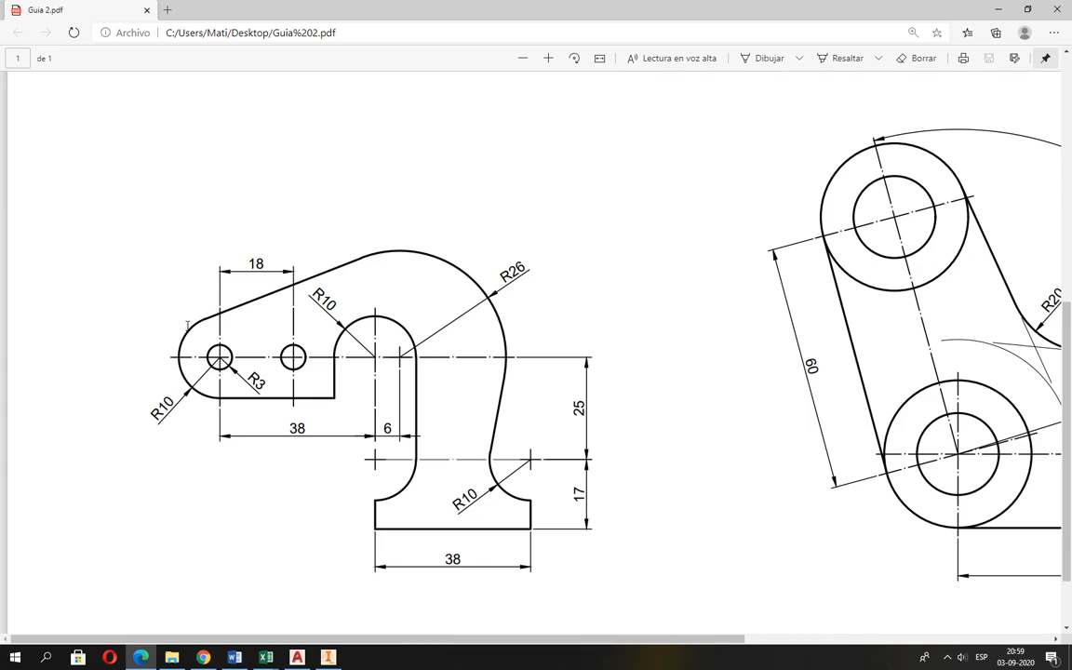
{"action": "key", "text": "alt+Tab"}
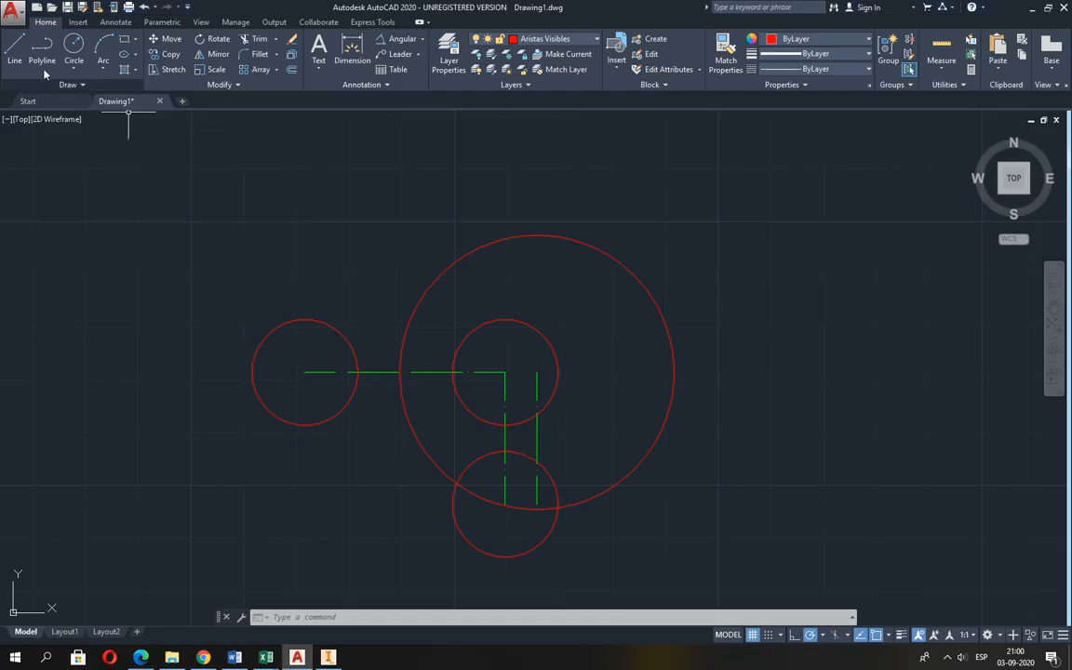
{"action": "left_click", "coordinate": [15, 49]}
{"action": "right_click", "coordinate": [213, 238], "text": "shift"}
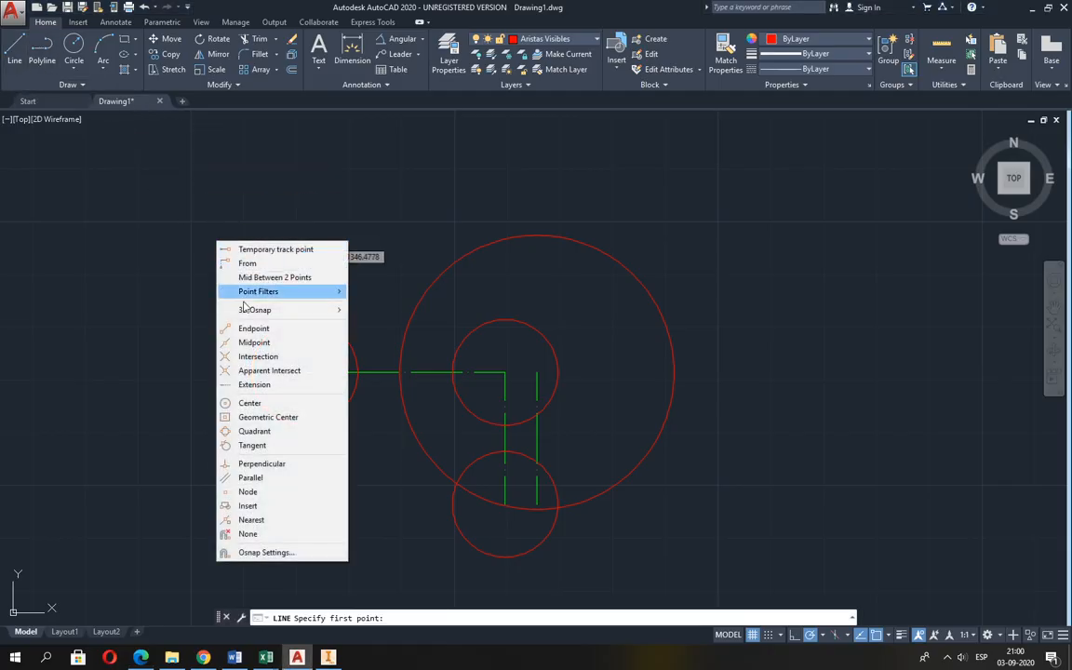
{"action": "left_click", "coordinate": [262, 445]}
{"action": "left_click", "coordinate": [253, 352]}
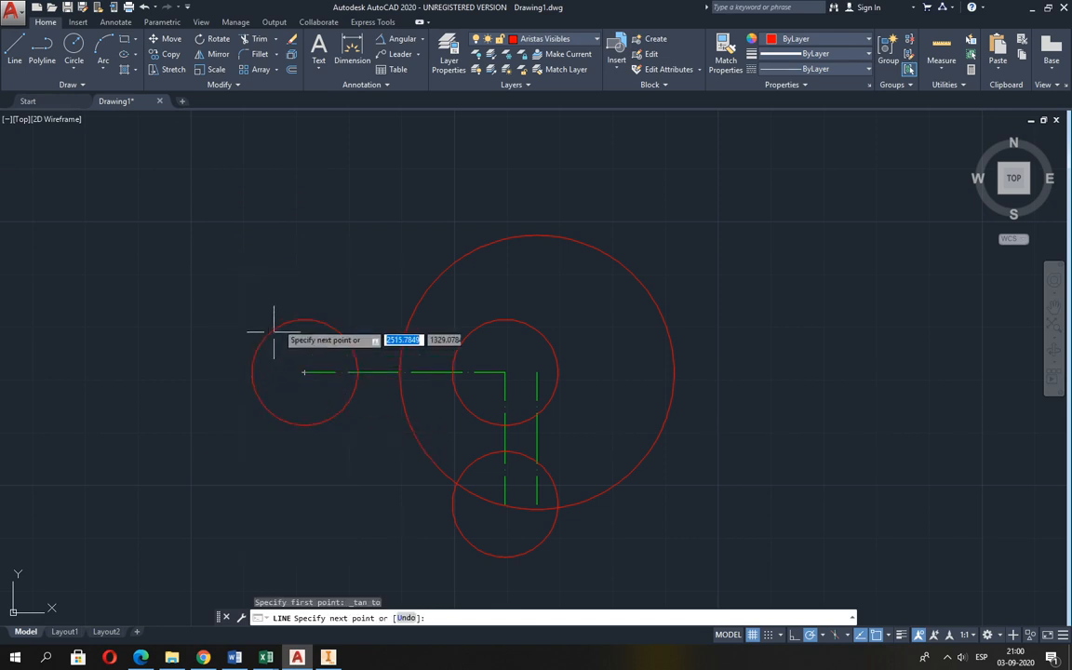
{"action": "right_click", "coordinate": [309, 273], "text": "shift"}
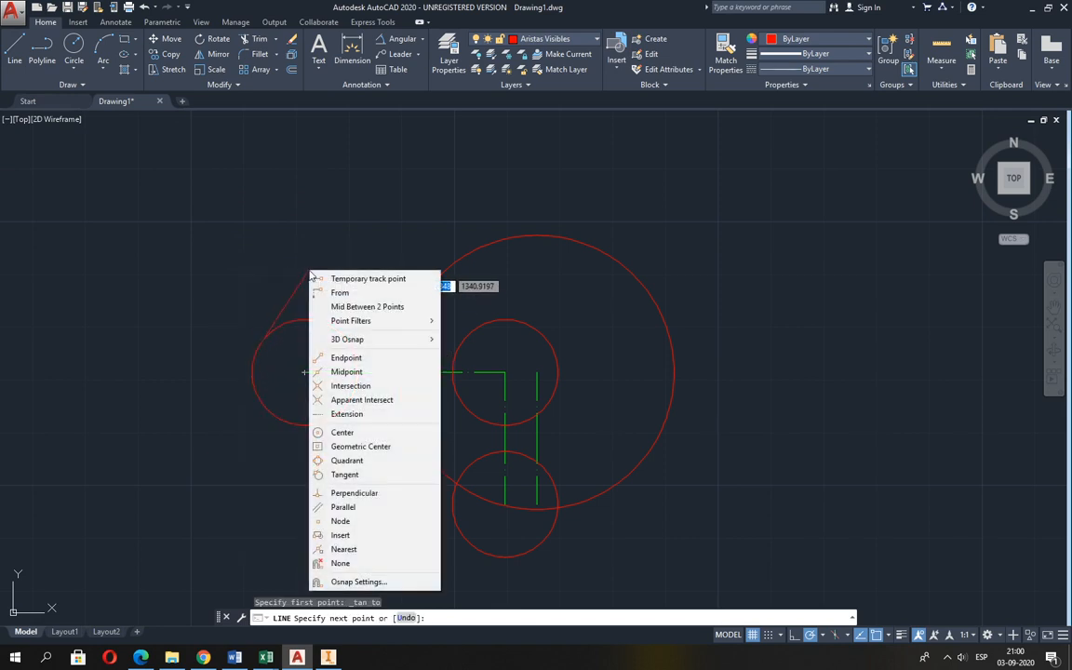
{"action": "left_click", "coordinate": [345, 473]}
{"action": "left_click", "coordinate": [440, 243]}
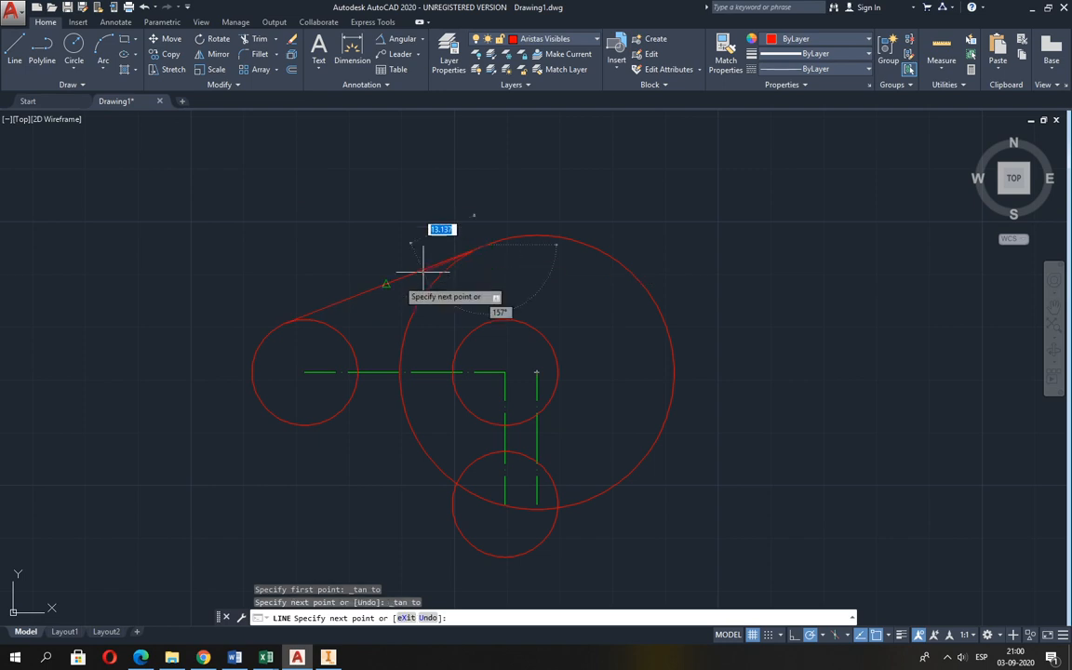
{"action": "key", "text": "Return"}
{"action": "scroll", "coordinate": [466, 255], "scroll_direction": "down", "scroll_amount": 3}
{"action": "scroll", "coordinate": [428, 363], "scroll_direction": "up", "scroll_amount": 3}
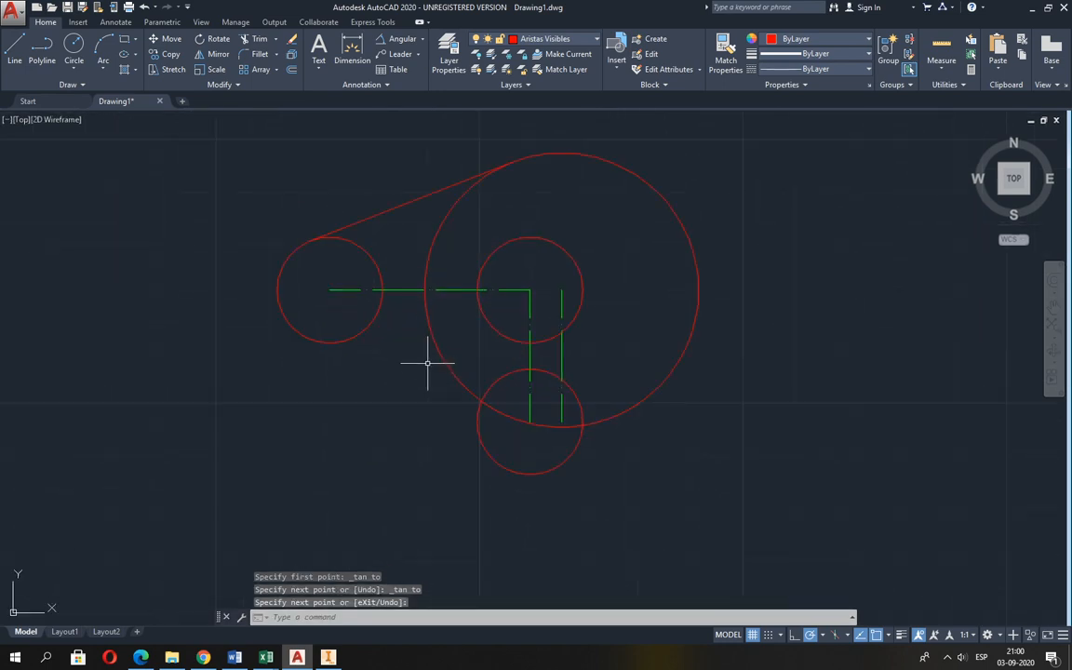
Following Guia 2.pdf, draw a horizontal line from the left circle's bottom quadrant, then vertically up to the middle R10 circle's left quadrant.
{"action": "key", "text": "alt+Tab"}
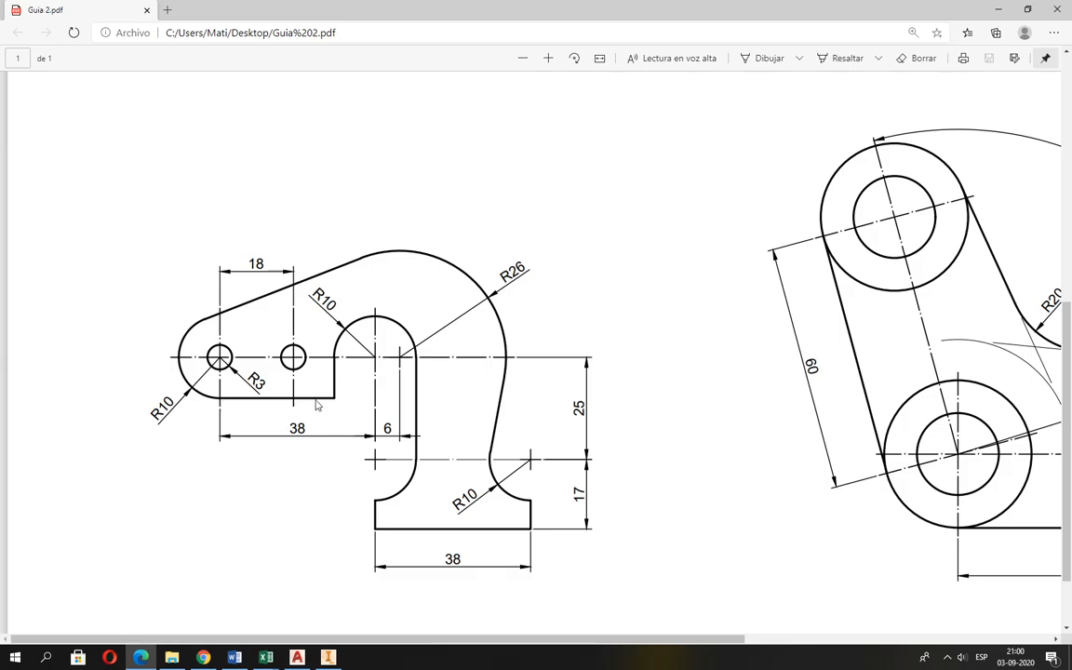
{"action": "key", "text": "alt+Tab"}
{"action": "left_click", "coordinate": [15, 51]}
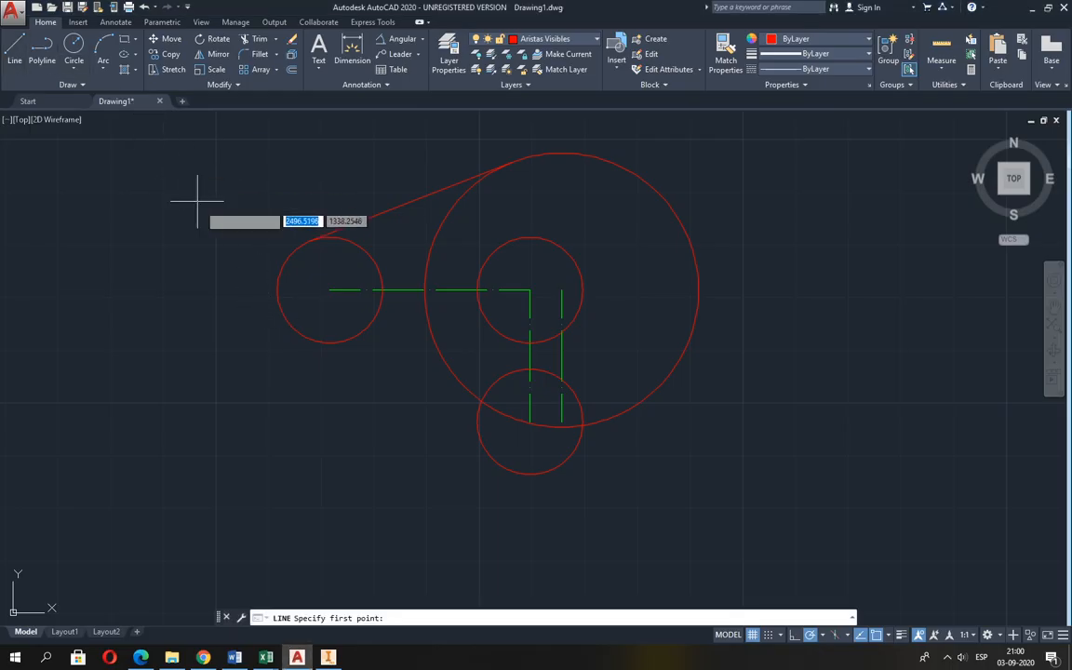
{"action": "left_click", "coordinate": [328, 342]}
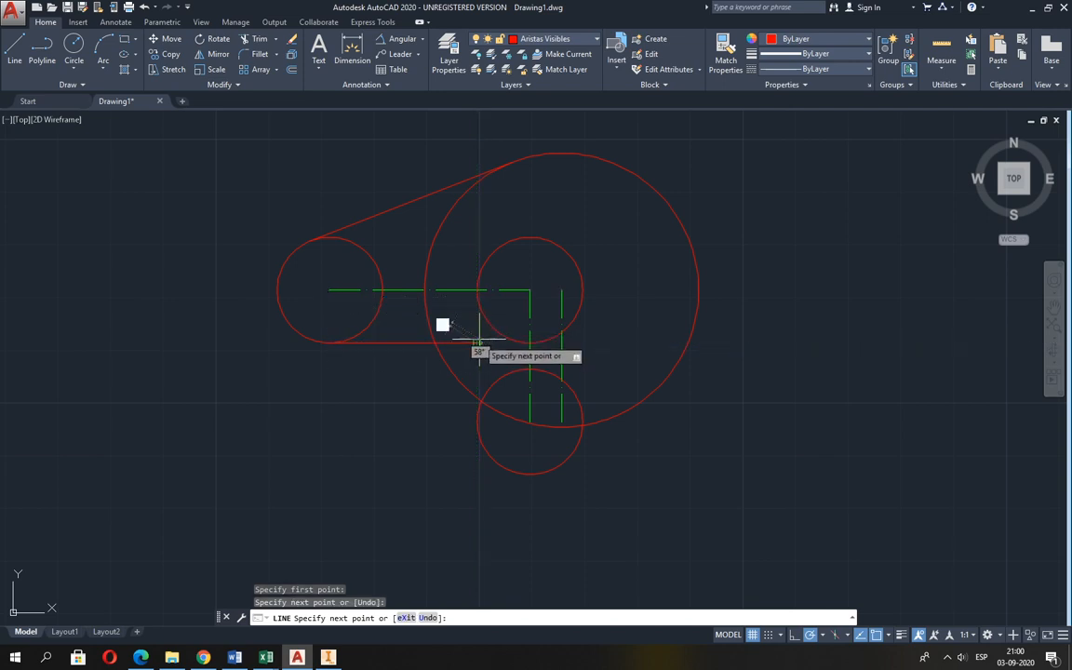
{"action": "key", "text": "alt+Tab"}
{"action": "key", "text": "alt+Tab"}
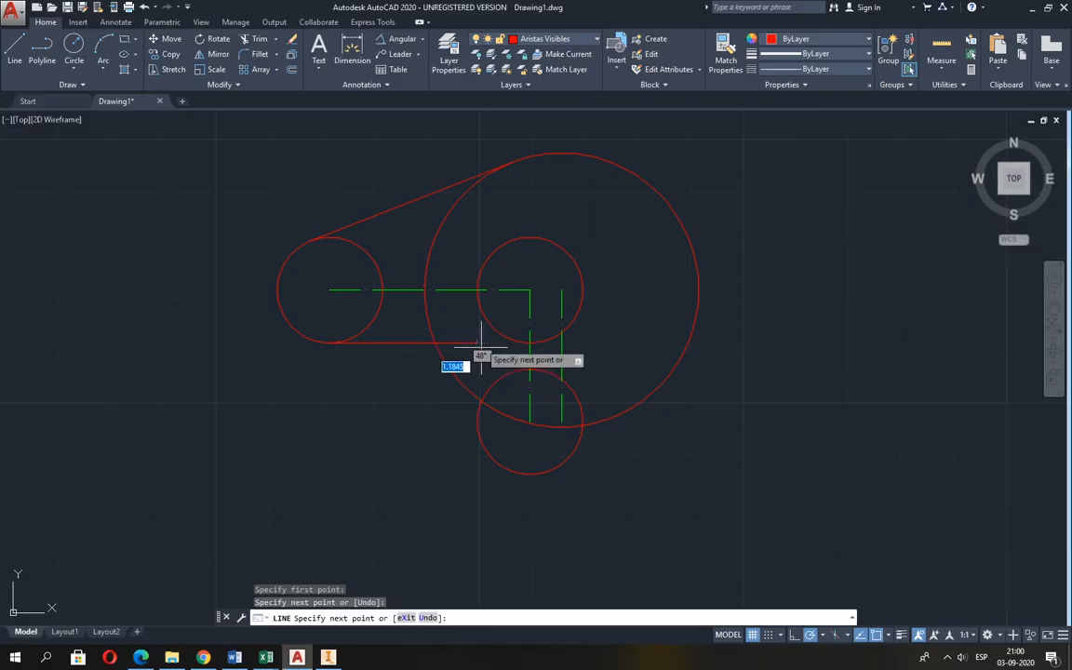
{"action": "left_click", "coordinate": [476, 291]}
{"action": "key", "text": "Return"}
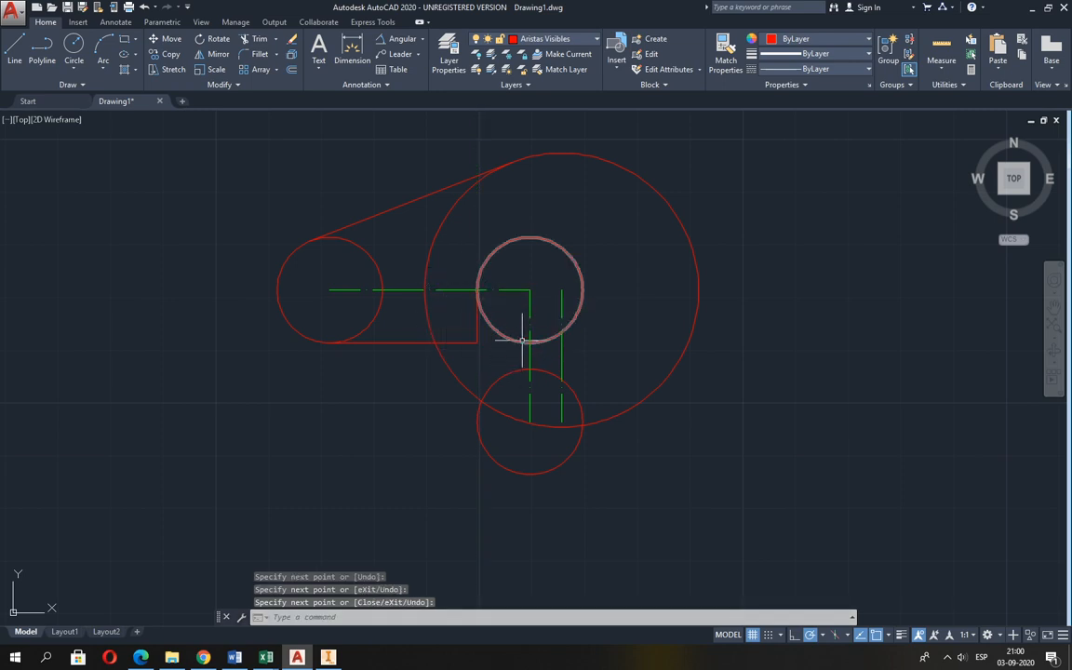
Check Guia 2.pdf and draw a vertical line from the middle R10 circle's right quadrant to the lower R10 circle's right quadrant.
{"action": "key", "text": "alt+Tab"}
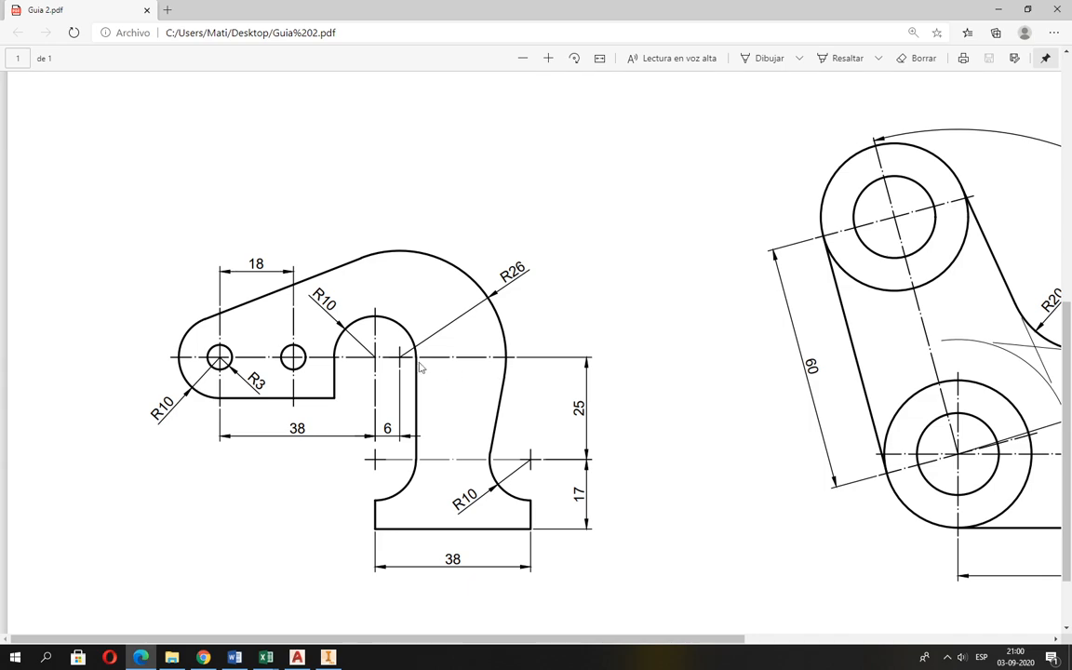
{"action": "key", "text": "alt+Tab"}
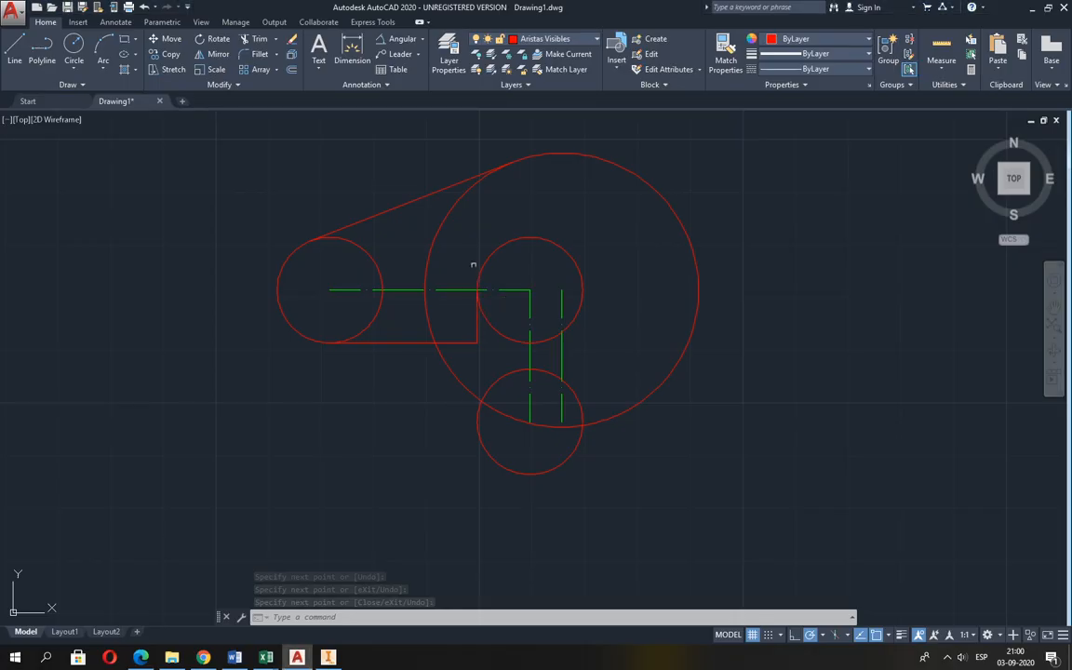
{"action": "left_click", "coordinate": [14, 49]}
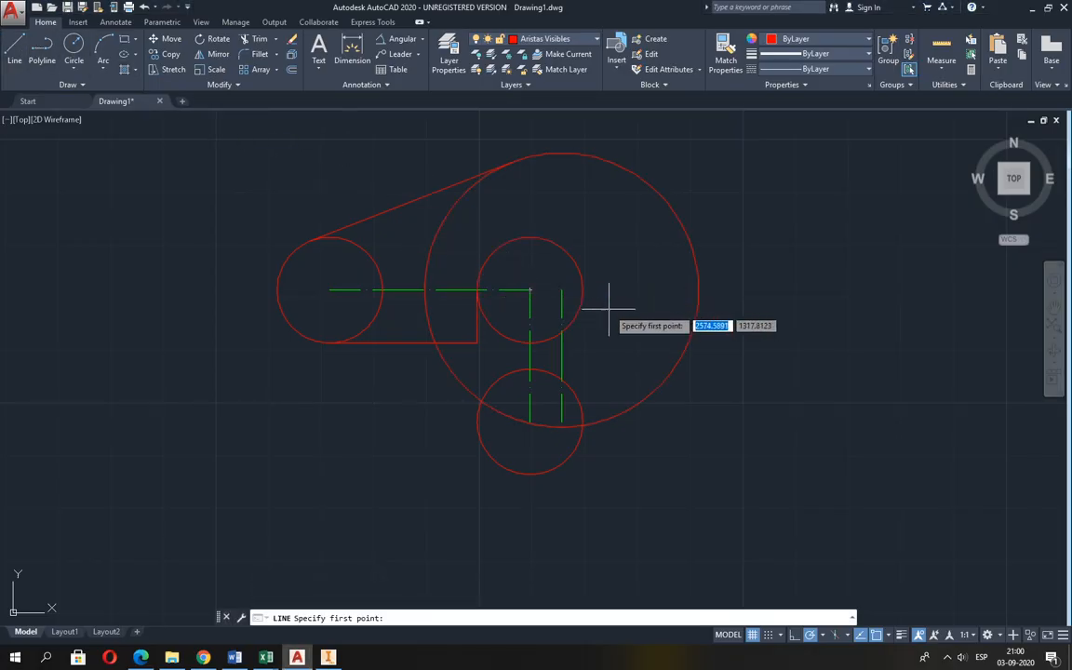
{"action": "left_click", "coordinate": [583, 291]}
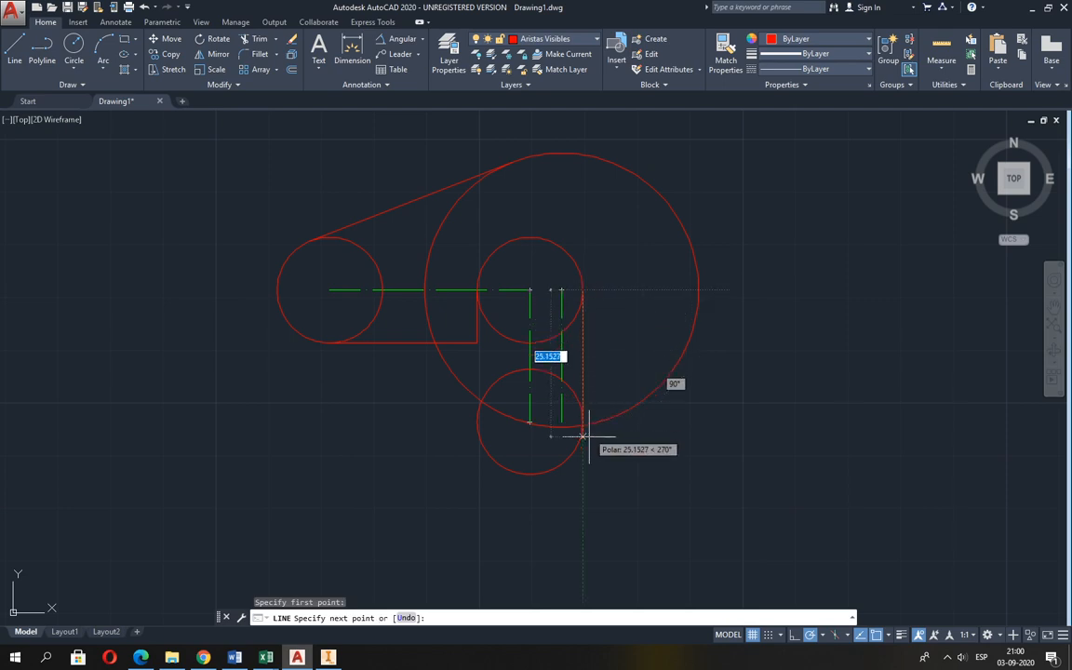
{"action": "scroll", "coordinate": [586, 436], "scroll_direction": "up", "scroll_amount": 6}
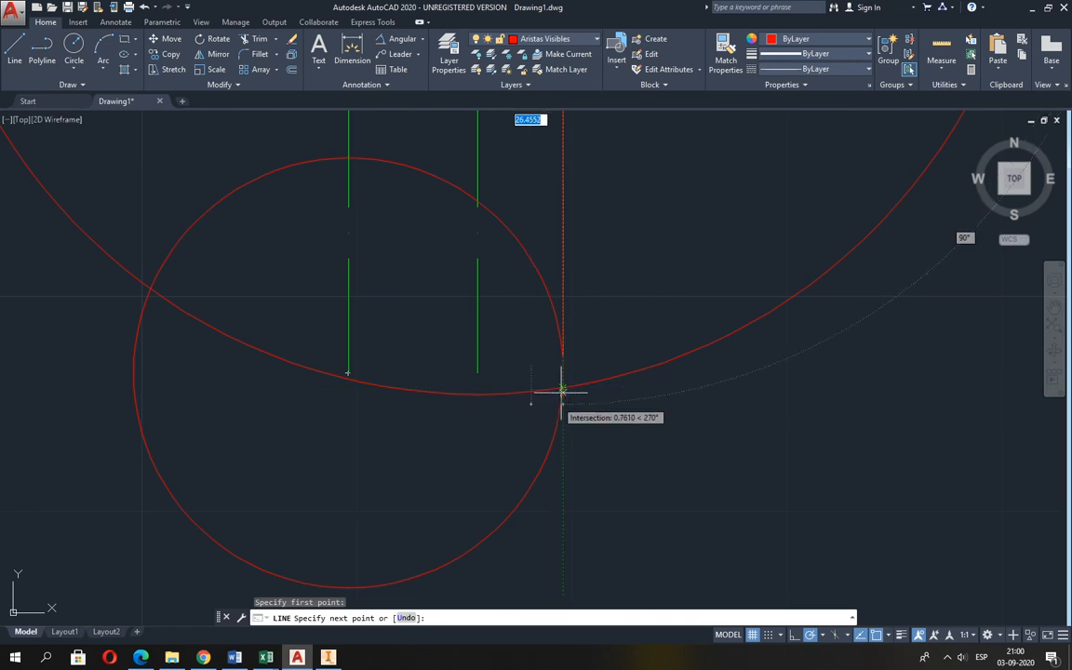
{"action": "scroll", "coordinate": [562, 377], "scroll_direction": "up", "scroll_amount": 2}
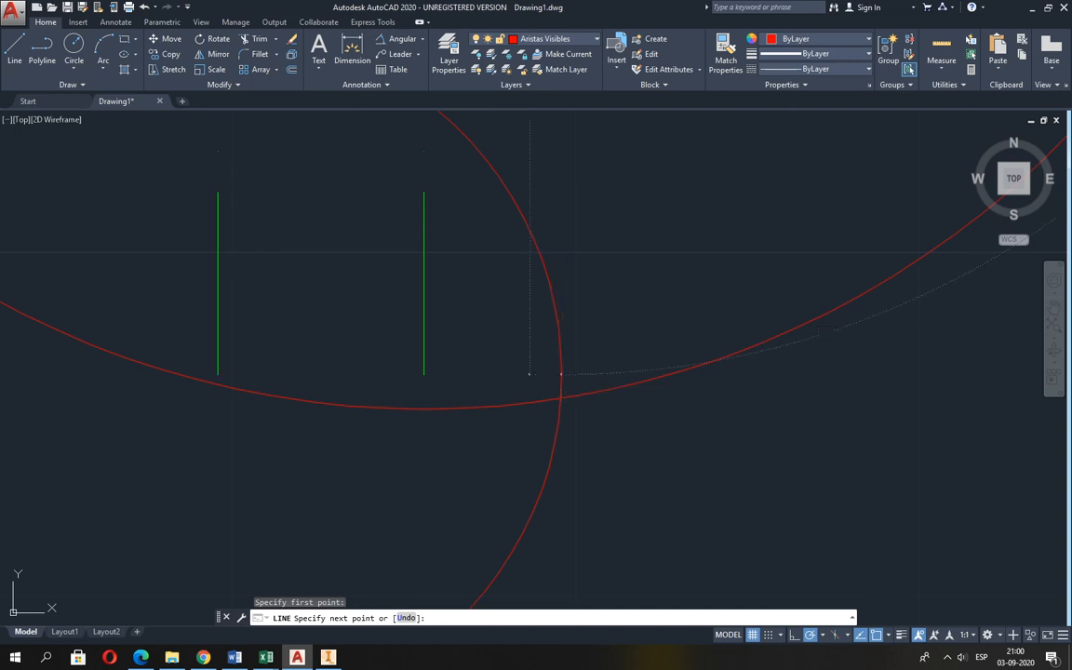
{"action": "left_click", "coordinate": [561, 375]}
{"action": "key", "text": "Return"}
{"action": "scroll", "coordinate": [584, 429], "scroll_direction": "down", "scroll_amount": 4}
{"action": "scroll", "coordinate": [584, 429], "scroll_direction": "down", "scroll_amount": 2}
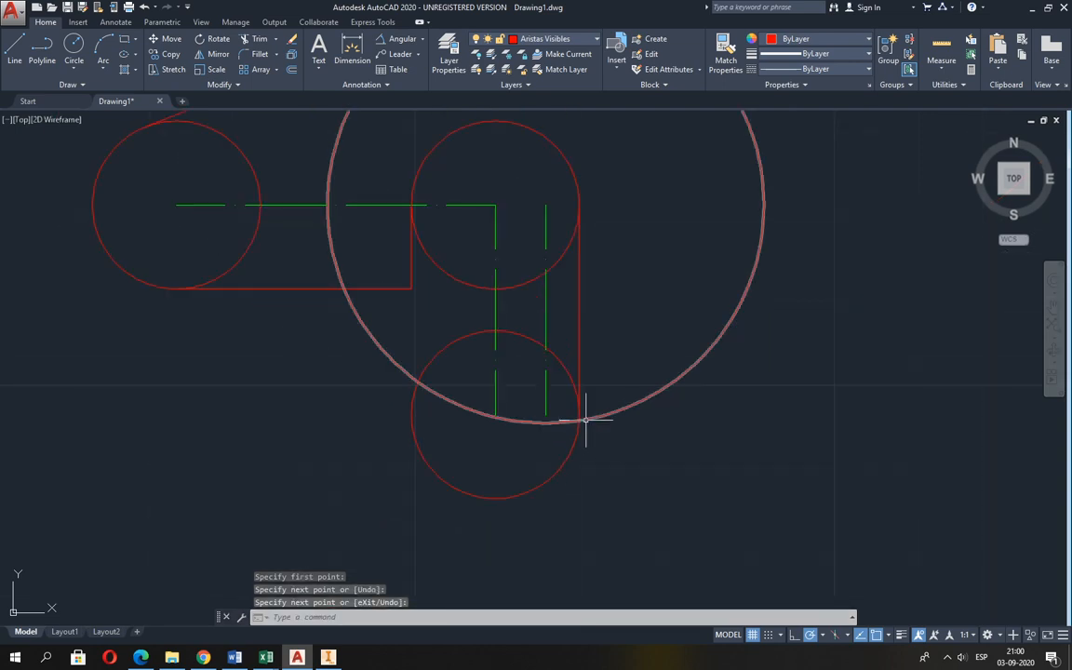
{"action": "mouse_move", "coordinate": [486, 404]}
{"action": "middle_mouse_down"}
{"action": "mouse_move", "coordinate": [496, 425]}
{"action": "mouse_move", "coordinate": [496, 412]}
{"action": "middle_mouse_up"}
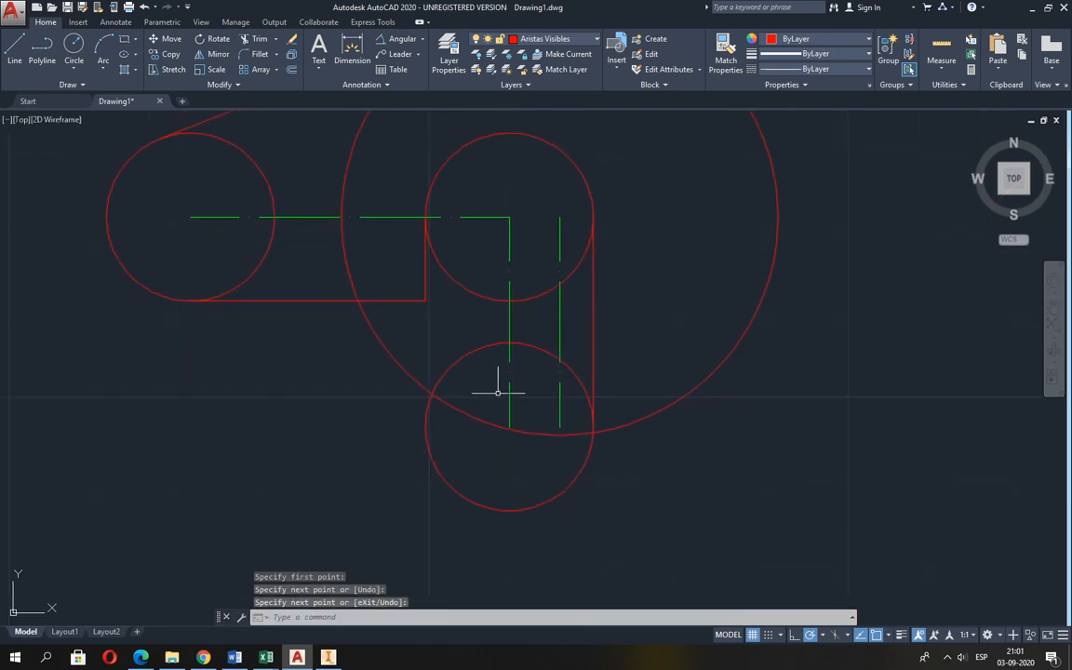
{"action": "scroll", "coordinate": [495, 382], "scroll_direction": "down", "scroll_amount": 3}
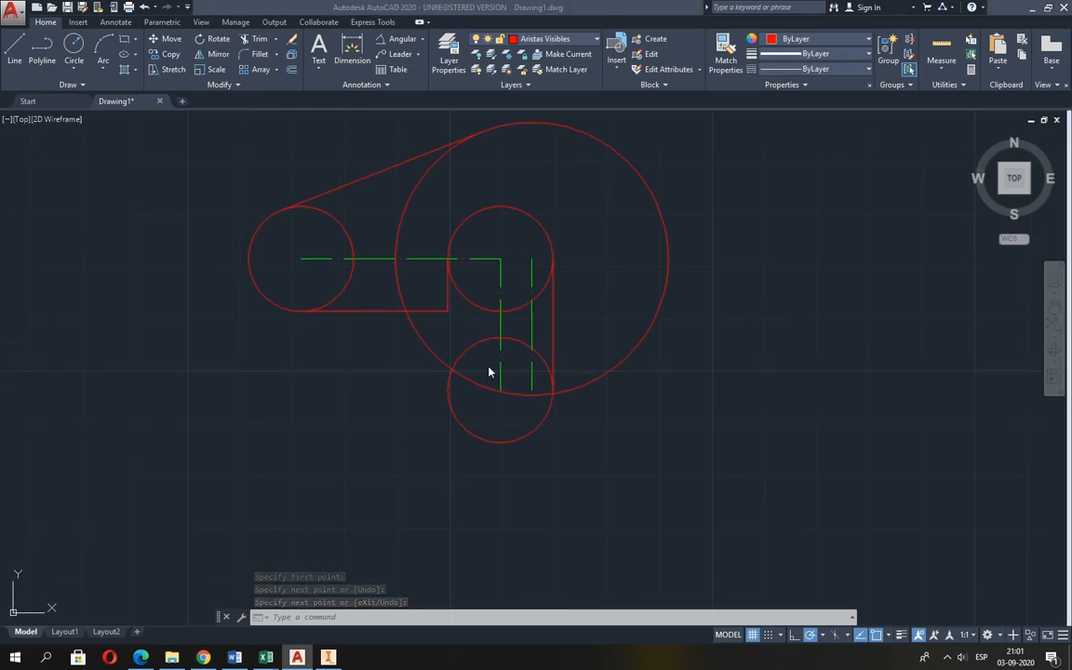
Check the base dimensions in Guia 2.pdf and draw a 38 mm horizontal line to the right from the lower R10 circle's centre.
{"action": "key", "text": "alt+Tab"}
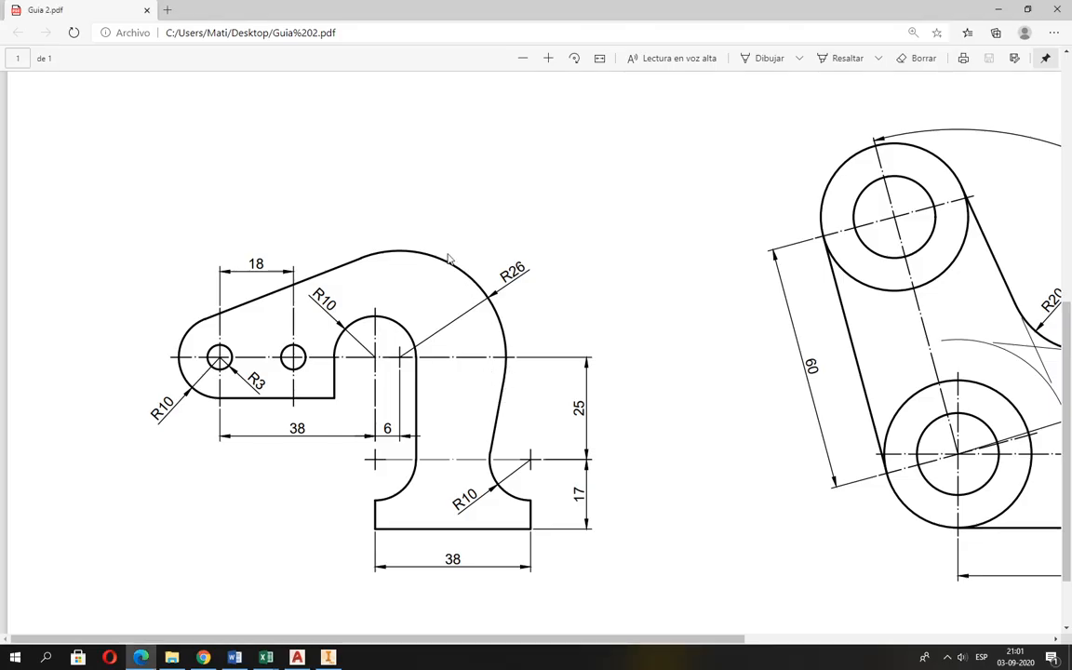
{"action": "key", "text": "alt+Tab"}
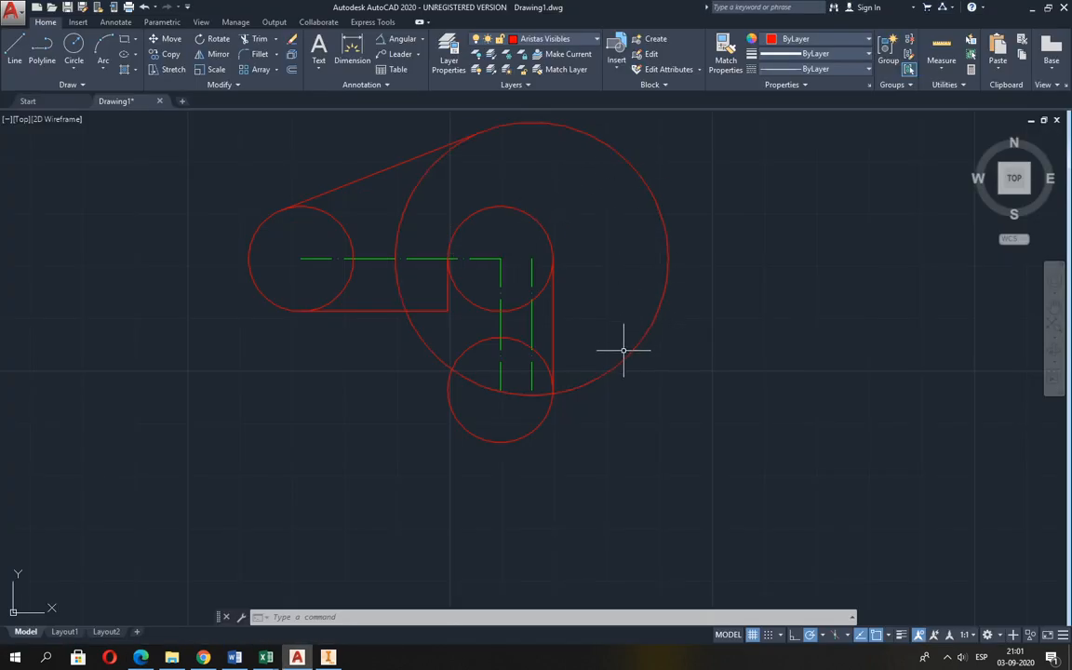
{"action": "scroll", "coordinate": [447, 409], "scroll_direction": "down", "scroll_amount": 2}
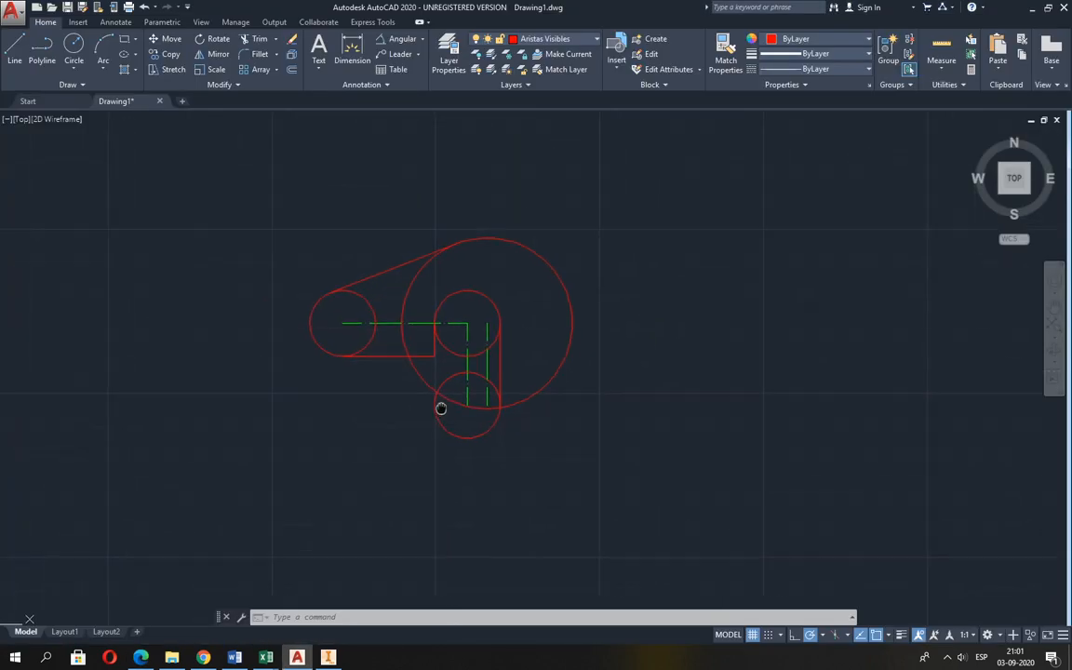
{"action": "key", "text": "alt+Tab"}
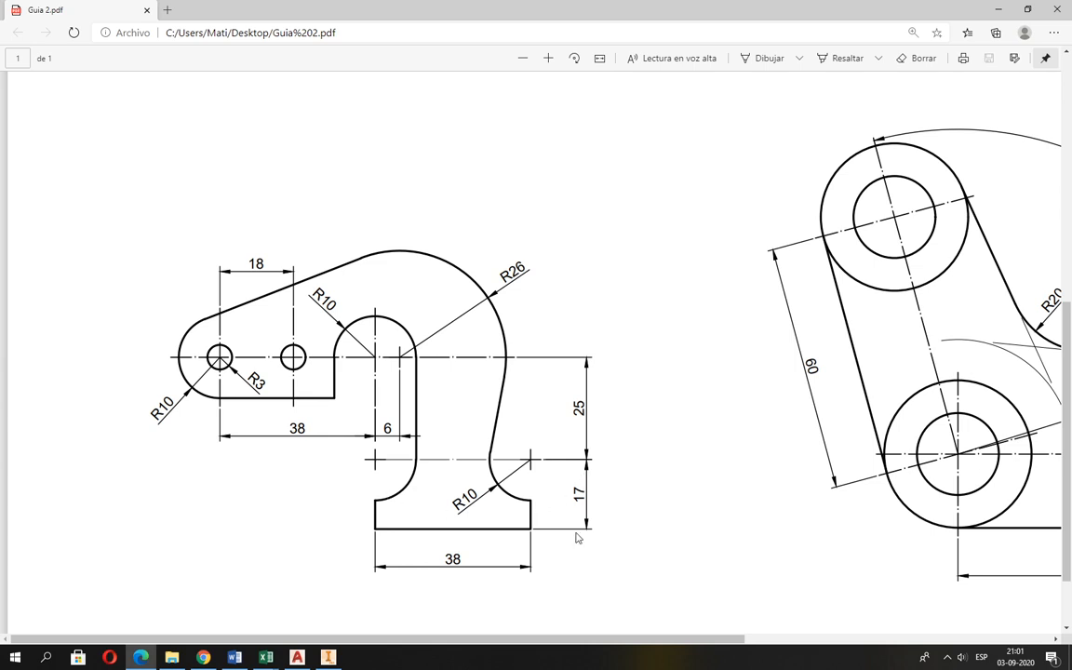
{"action": "key", "text": "alt+Tab"}
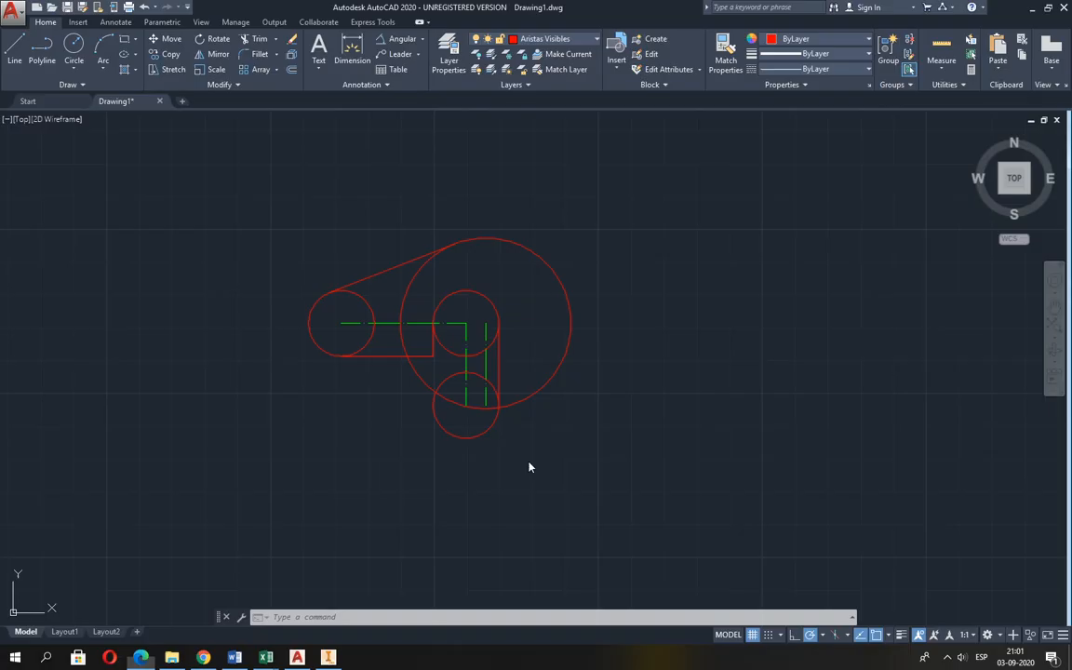
{"action": "left_click", "coordinate": [15, 49]}
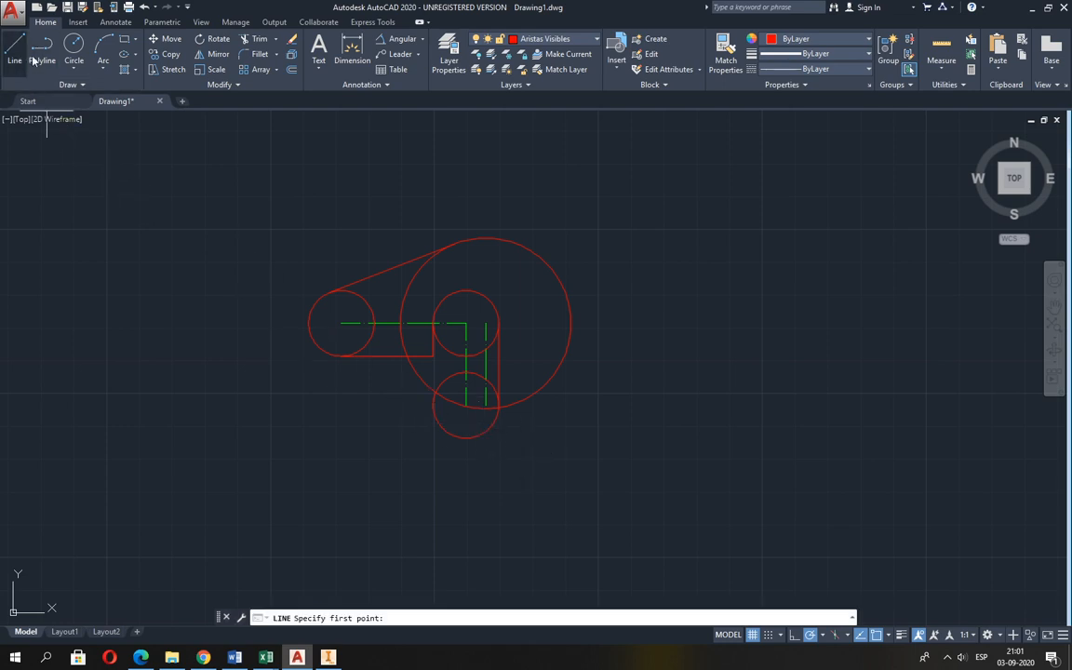
{"action": "left_click", "coordinate": [466, 405]}
{"action": "key", "text": "alt+Tab"}
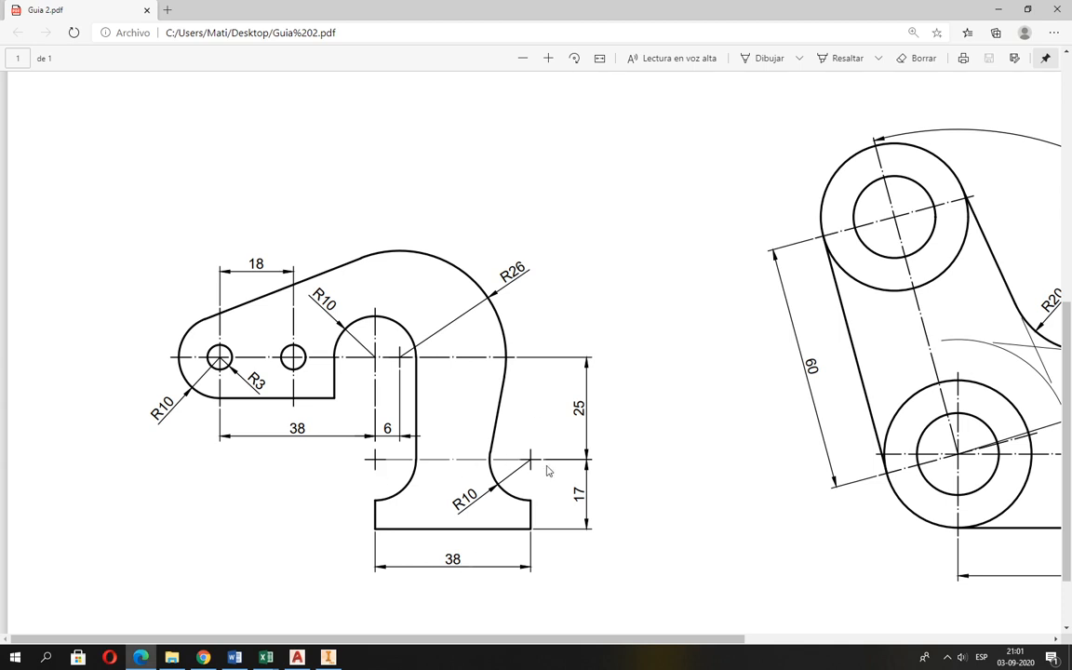
{"action": "key", "text": "alt+Tab"}
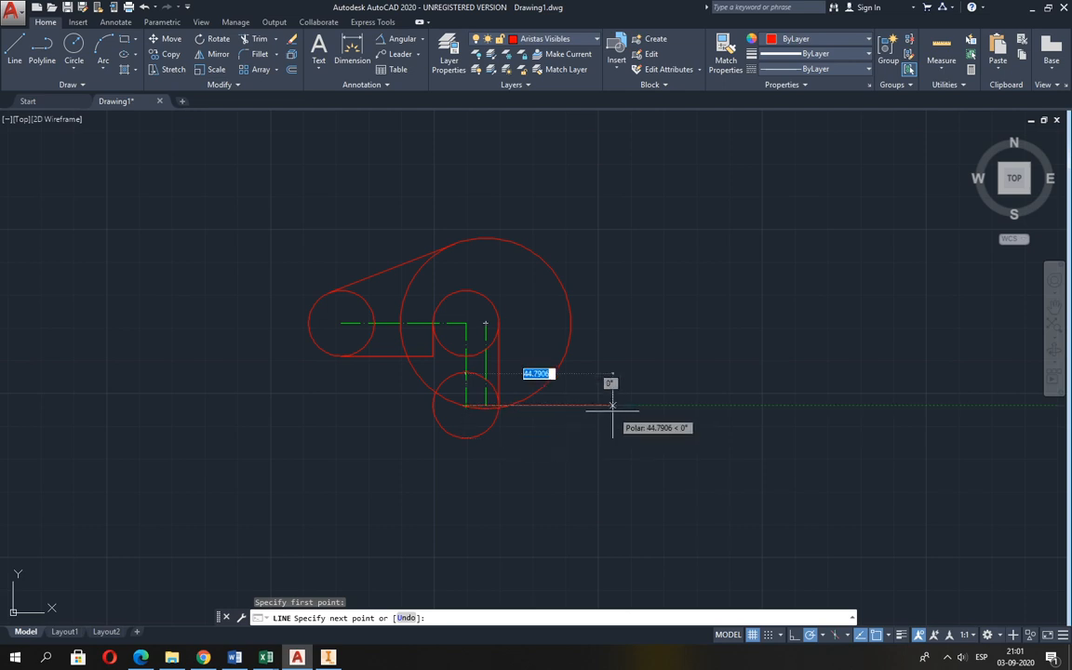
{"action": "type", "text": "38"}
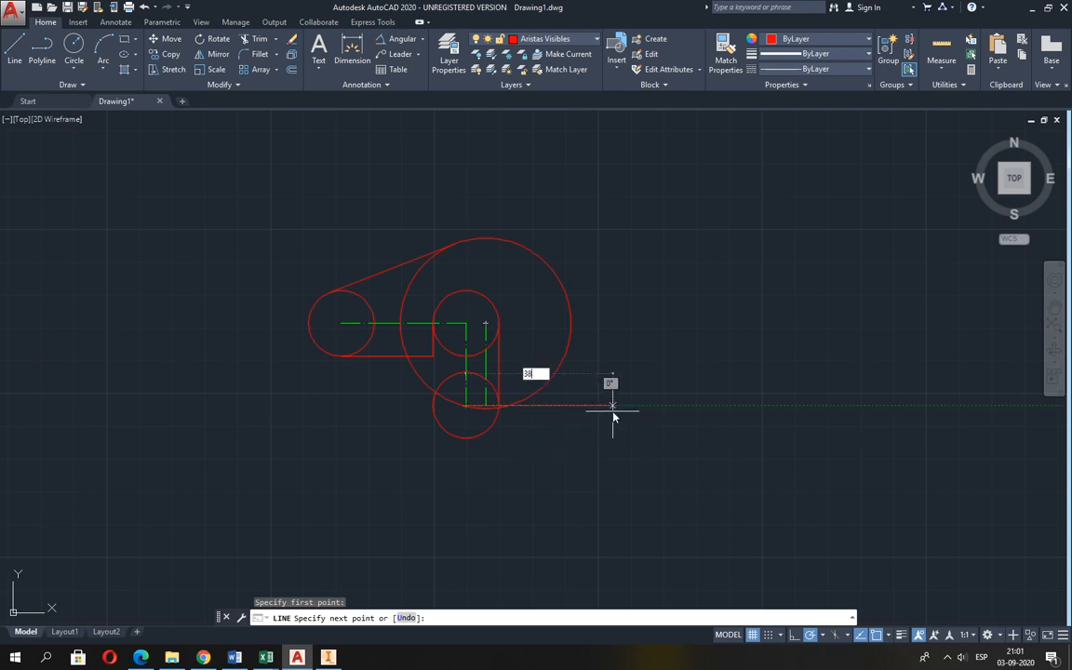
{"action": "key", "text": "Return"}
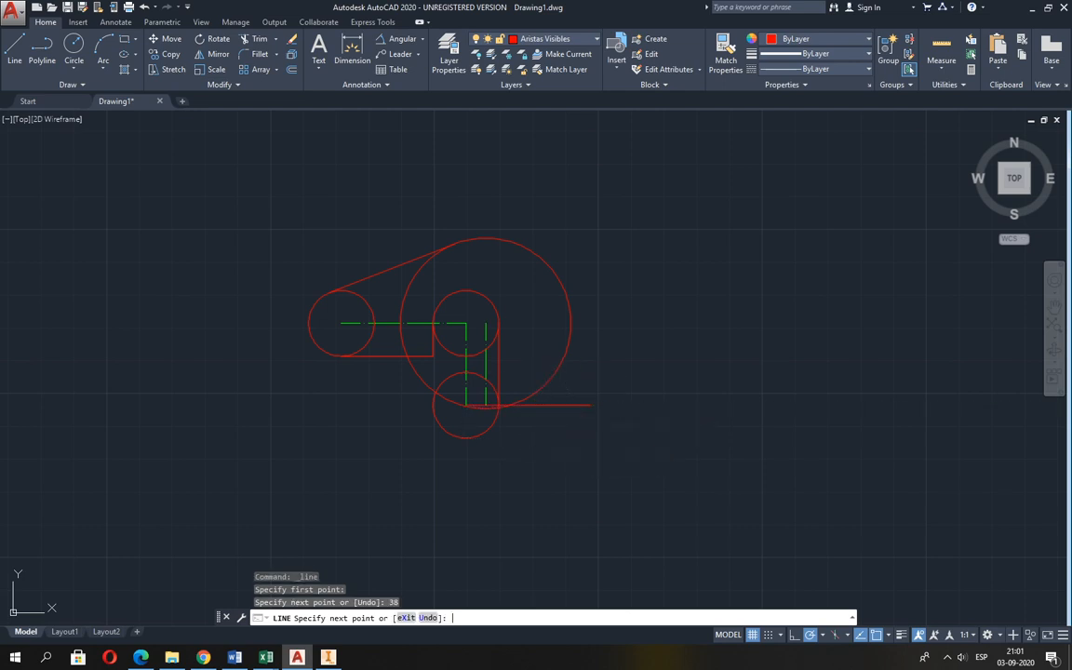
{"action": "key", "text": "Return"}
{"action": "scroll", "coordinate": [547, 434], "scroll_direction": "up", "scroll_amount": 2}
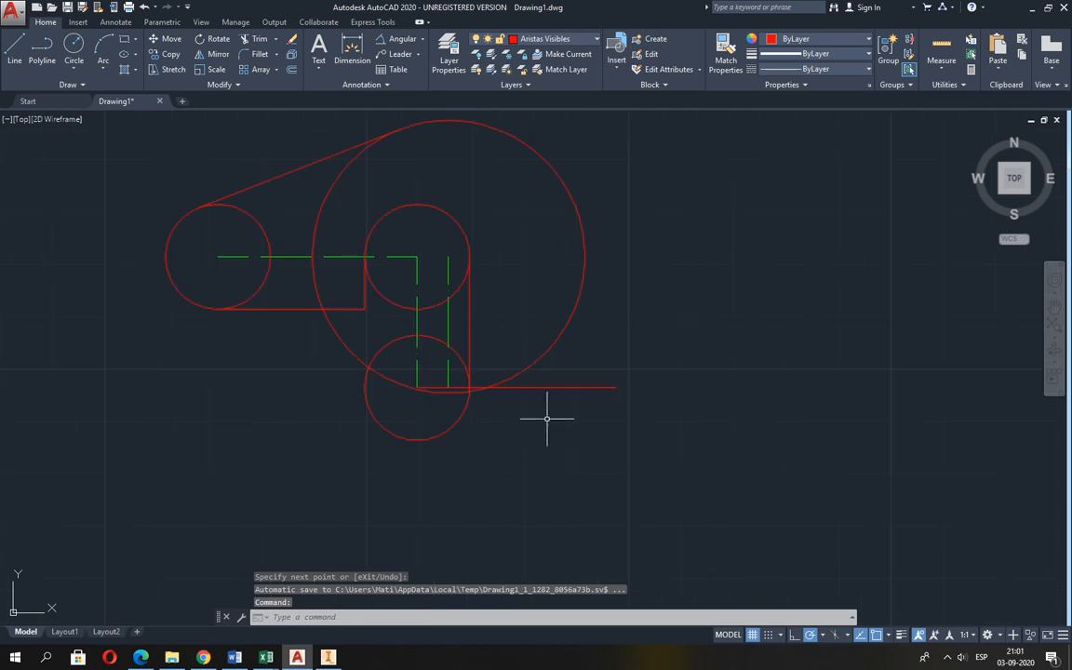
Check the base height in Guia 2.pdf and offset the 38 mm horizontal line 17 mm downward.
{"action": "key", "text": "alt+Tab"}
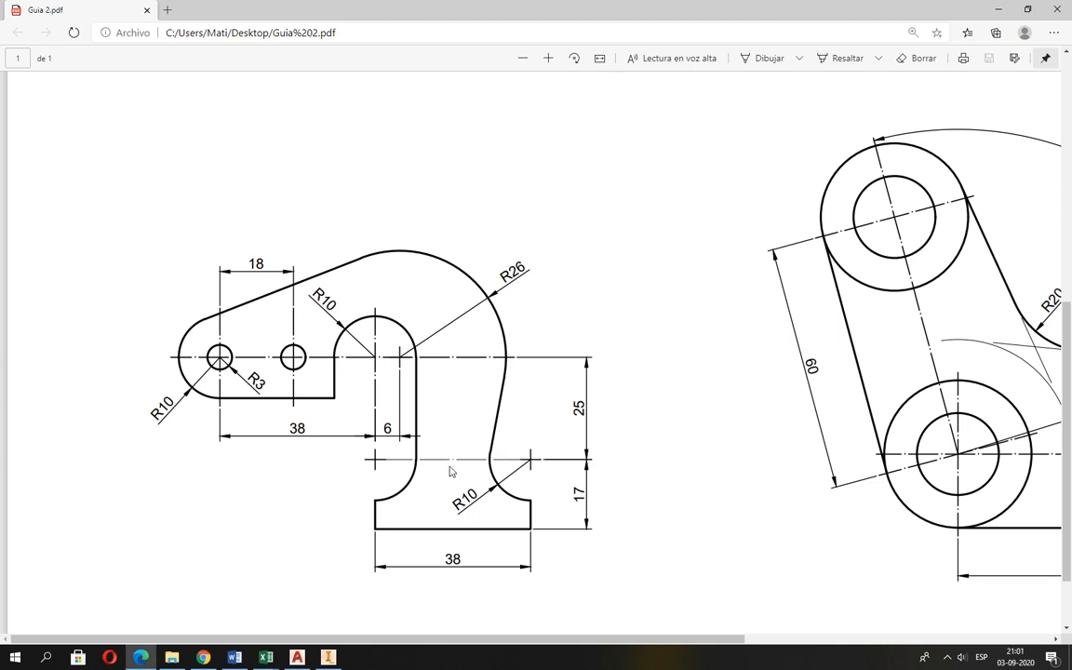
{"action": "key", "text": "alt+Tab"}
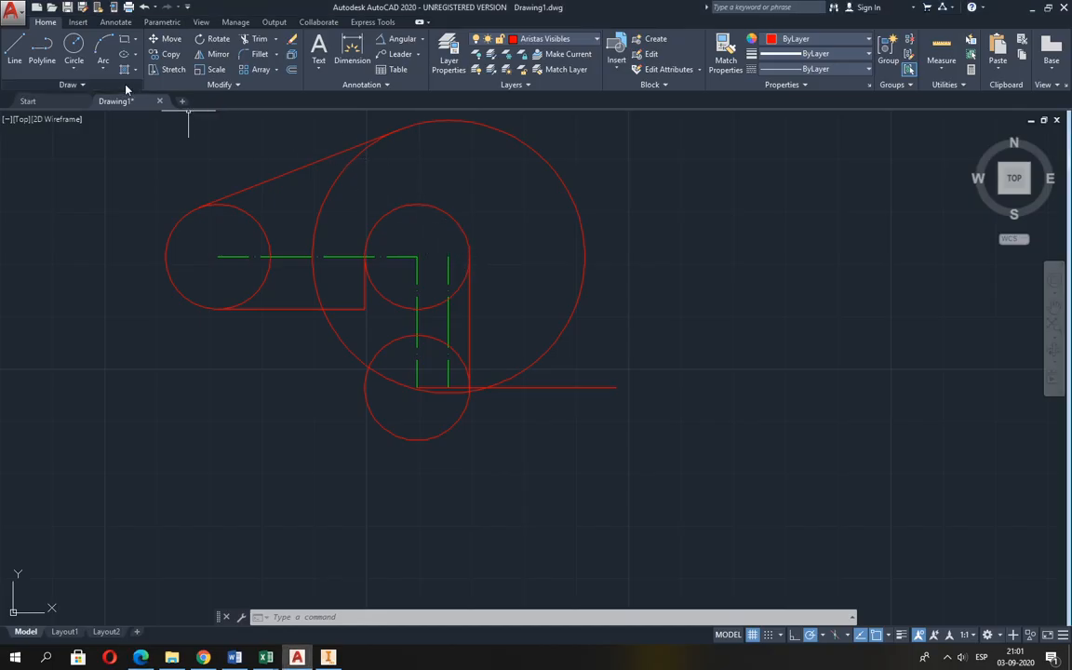
{"action": "left_click", "coordinate": [291, 68]}
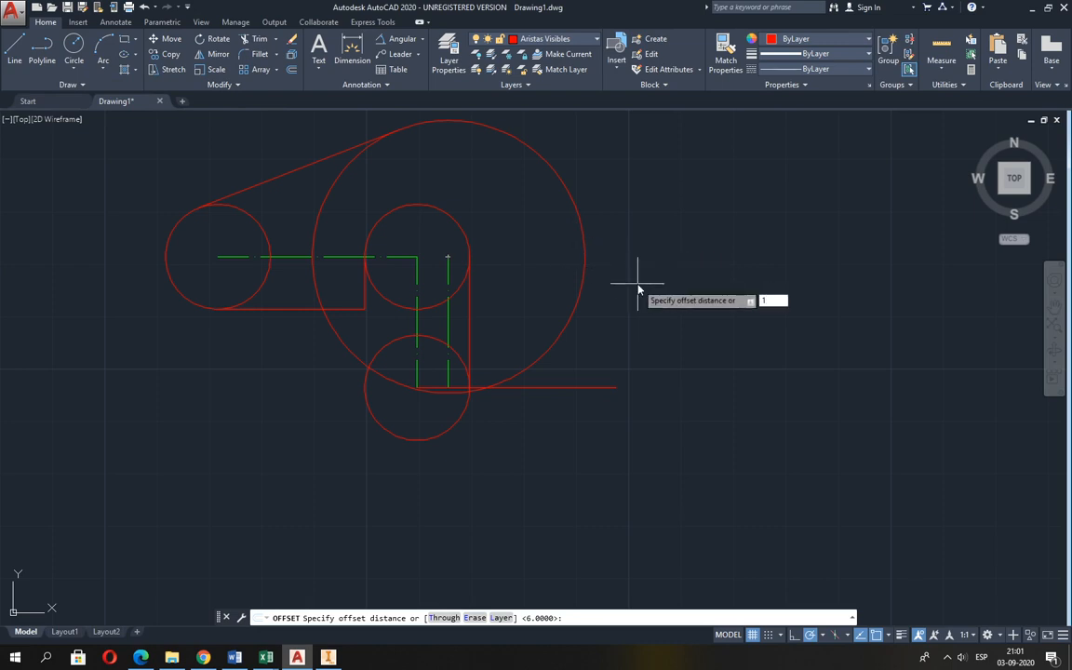
{"action": "key", "text": "Return"}
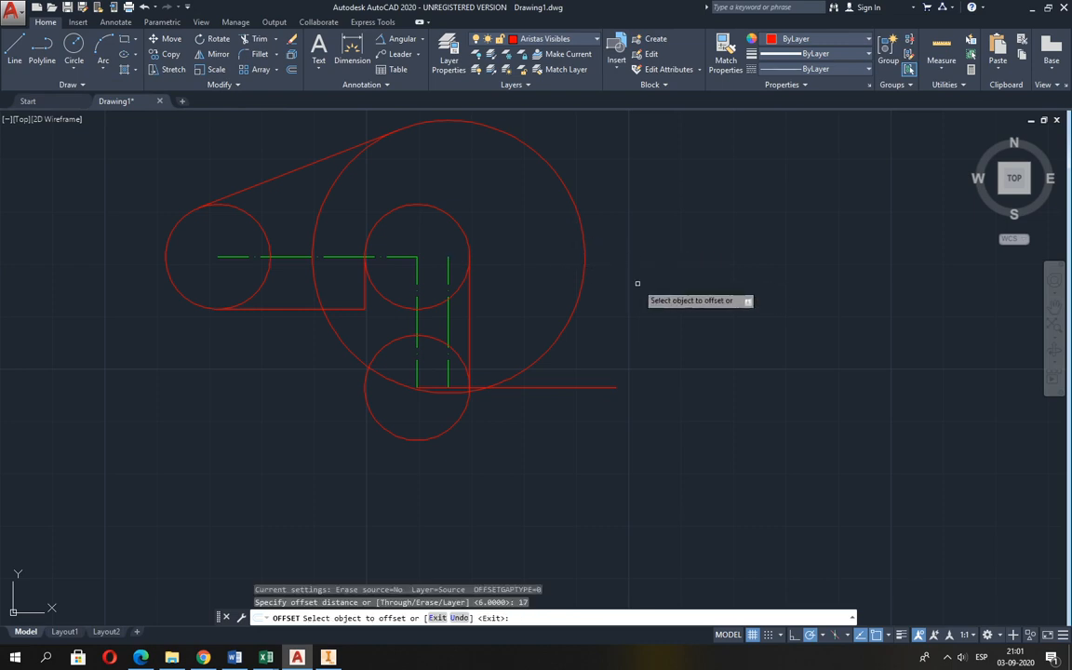
{"action": "left_click", "coordinate": [563, 387]}
{"action": "left_click", "coordinate": [553, 424]}
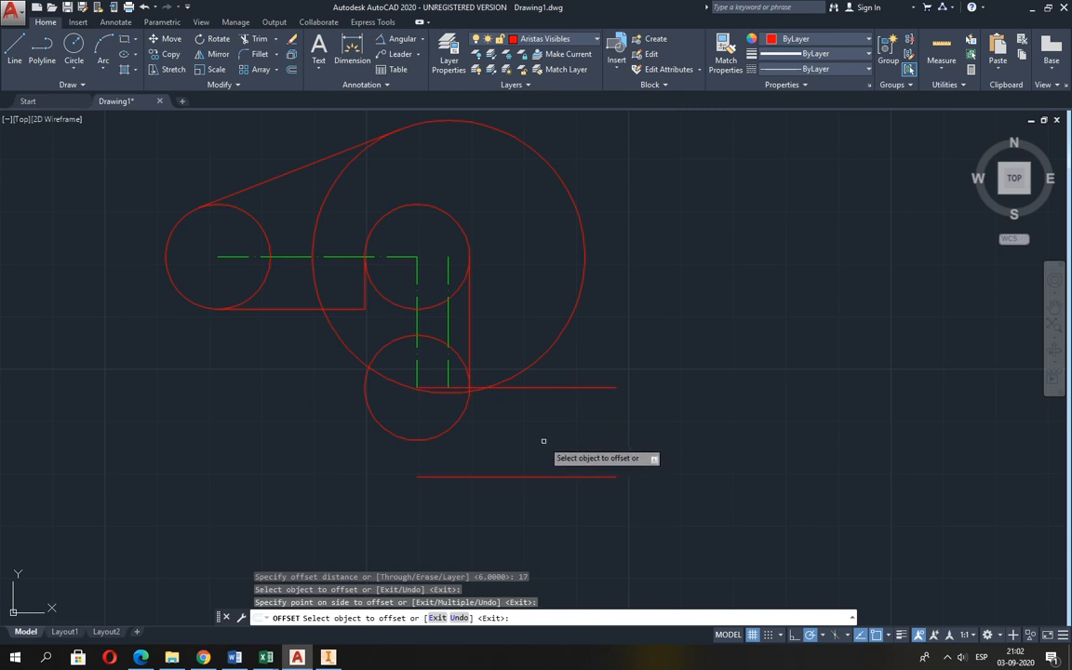
{"action": "key", "text": "Return"}
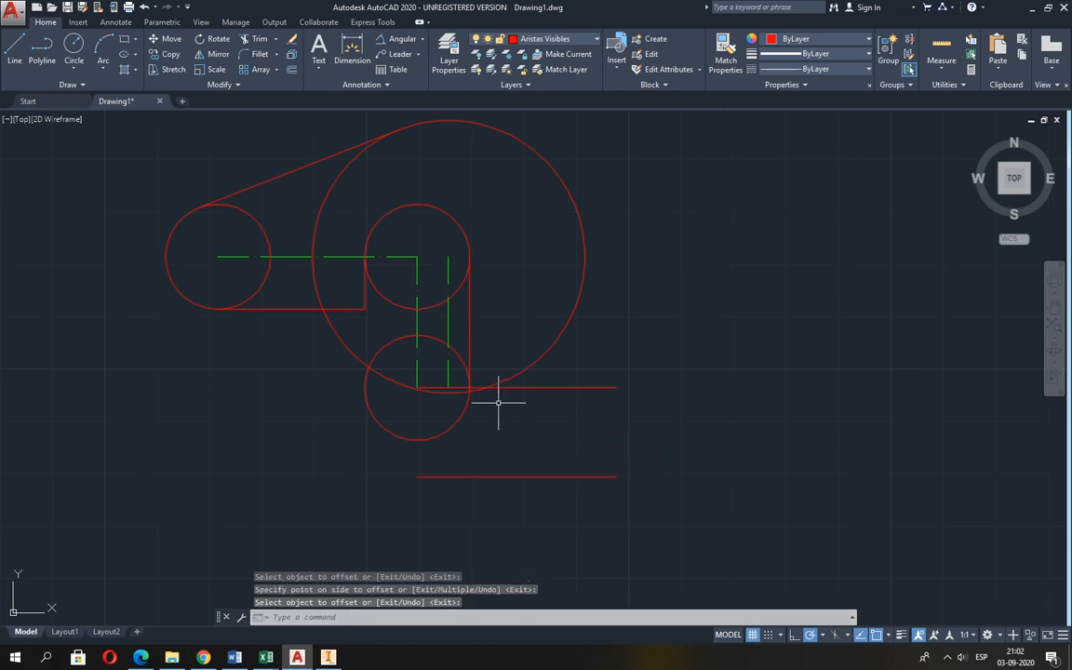
Draw a vertical line from the lower R10 circle's bottom quadrant to the left end of the base line.
{"action": "left_click", "coordinate": [15, 48]}
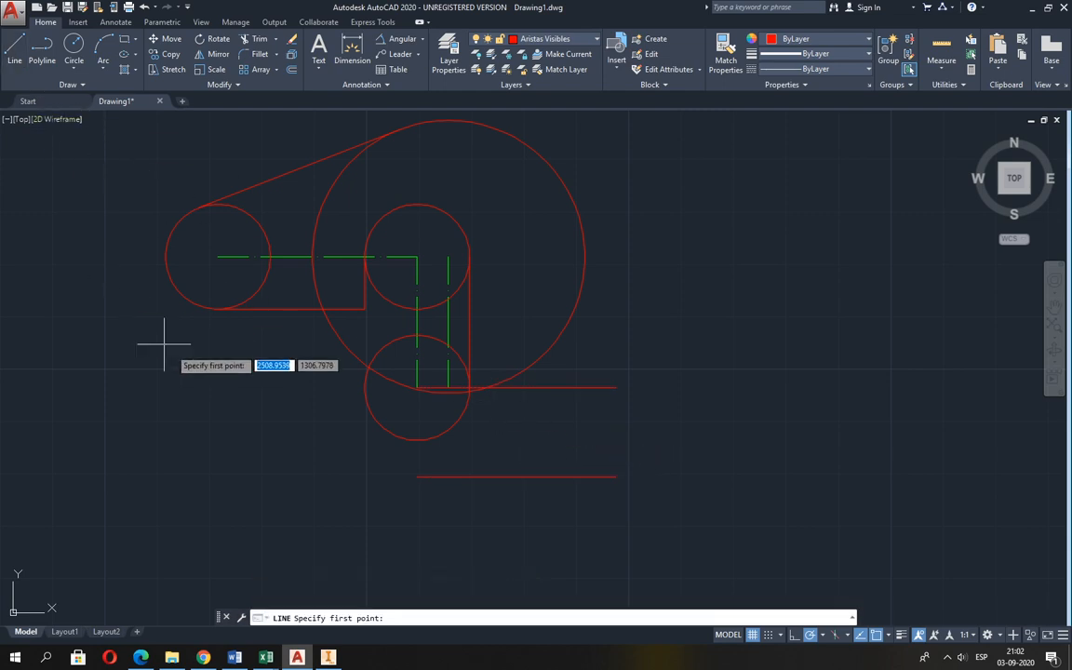
{"action": "left_click", "coordinate": [418, 440]}
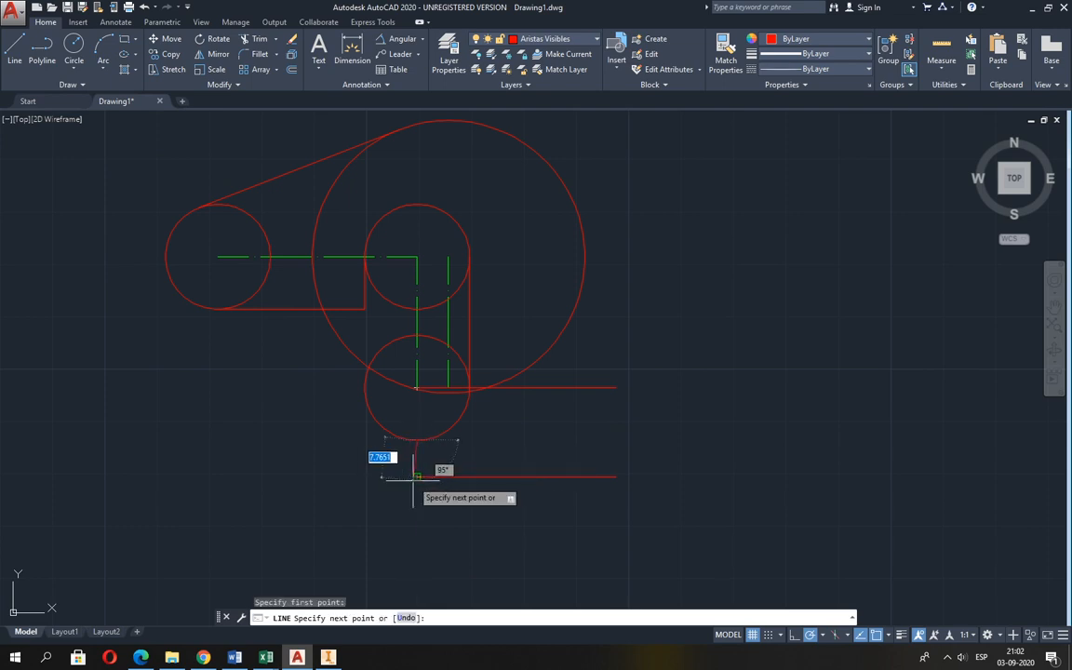
{"action": "left_click", "coordinate": [418, 476]}
{"action": "key", "text": "Return"}
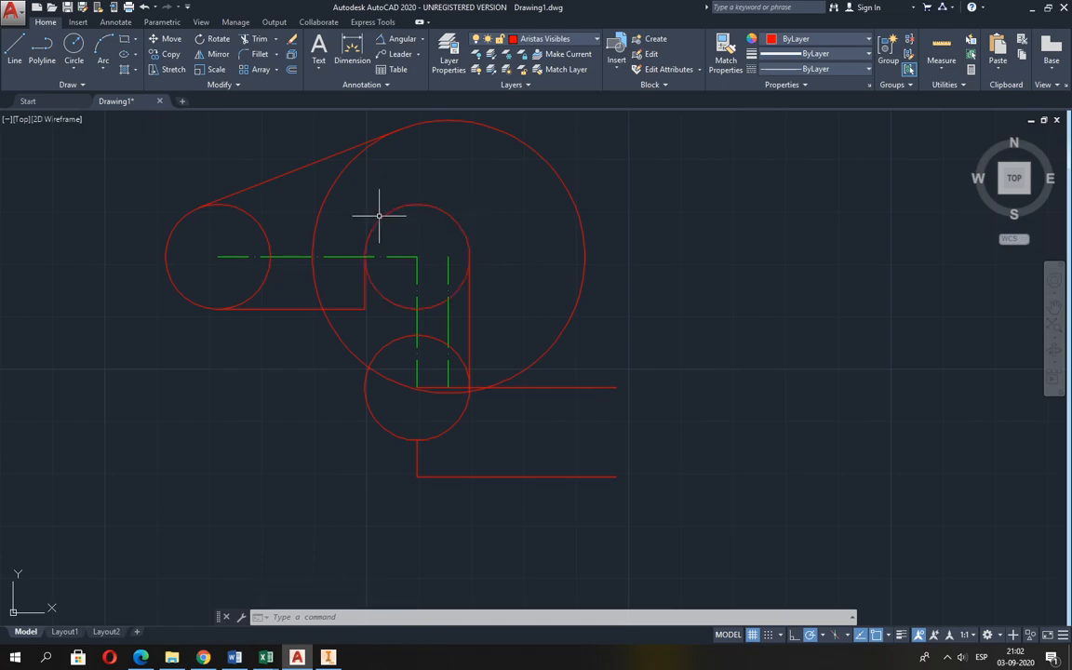
Check Guia 2.pdf and draw a circle of radius 10 centred on the right end of the upper 38 mm line.
{"action": "key", "text": "alt+Tab"}
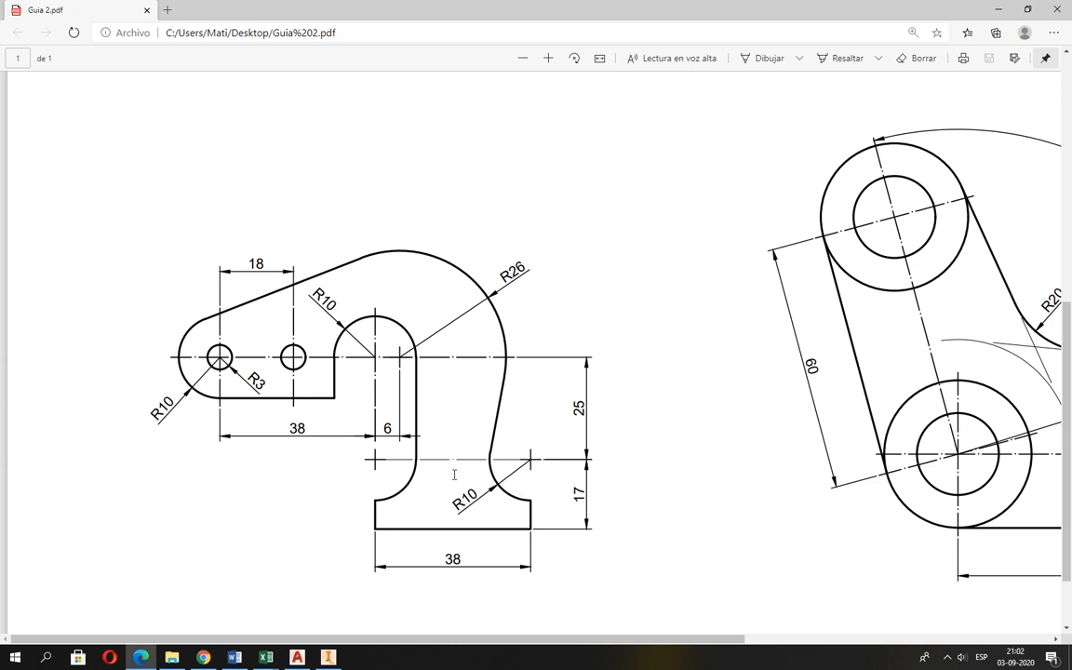
{"action": "key", "text": "alt+Tab"}
{"action": "left_click", "coordinate": [73, 47]}
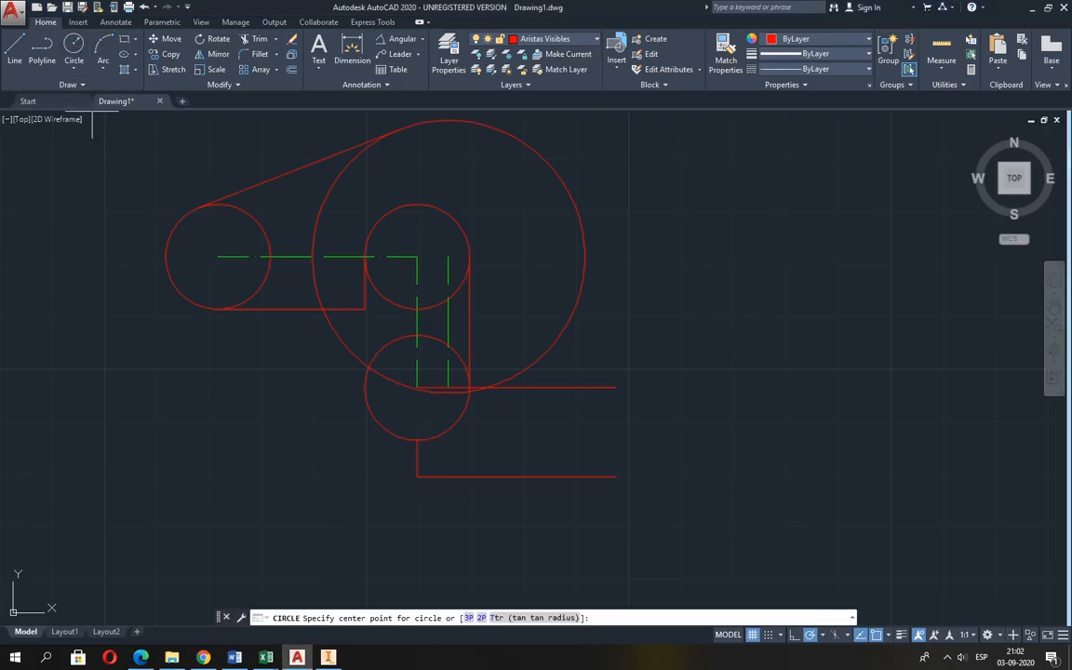
{"action": "left_click", "coordinate": [615, 387]}
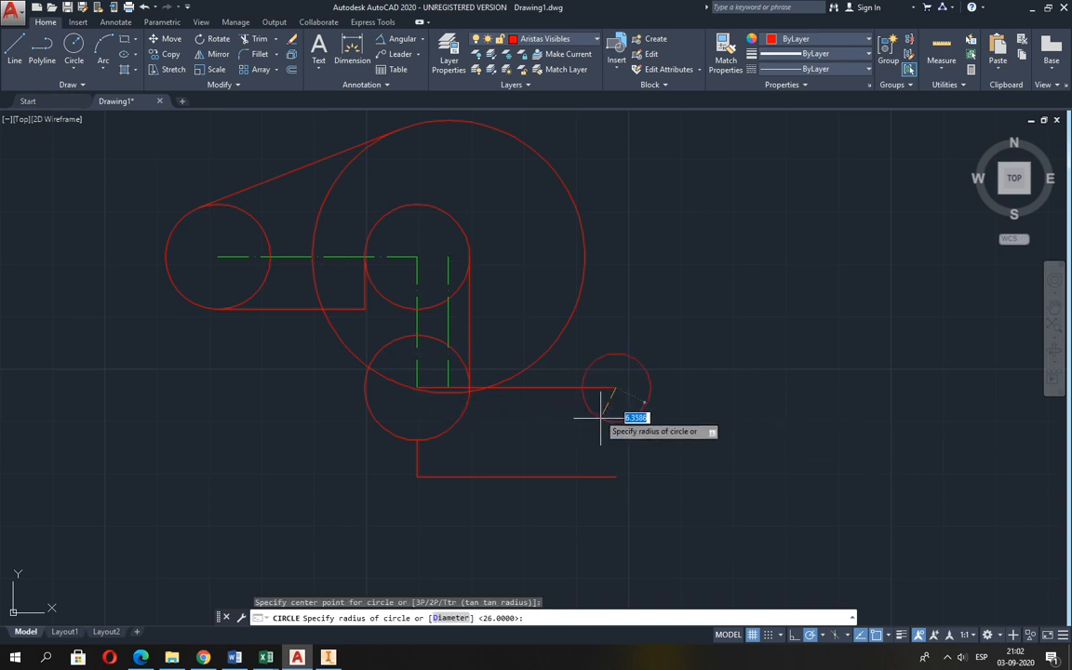
{"action": "type", "text": "10"}
{"action": "key", "text": "Return"}
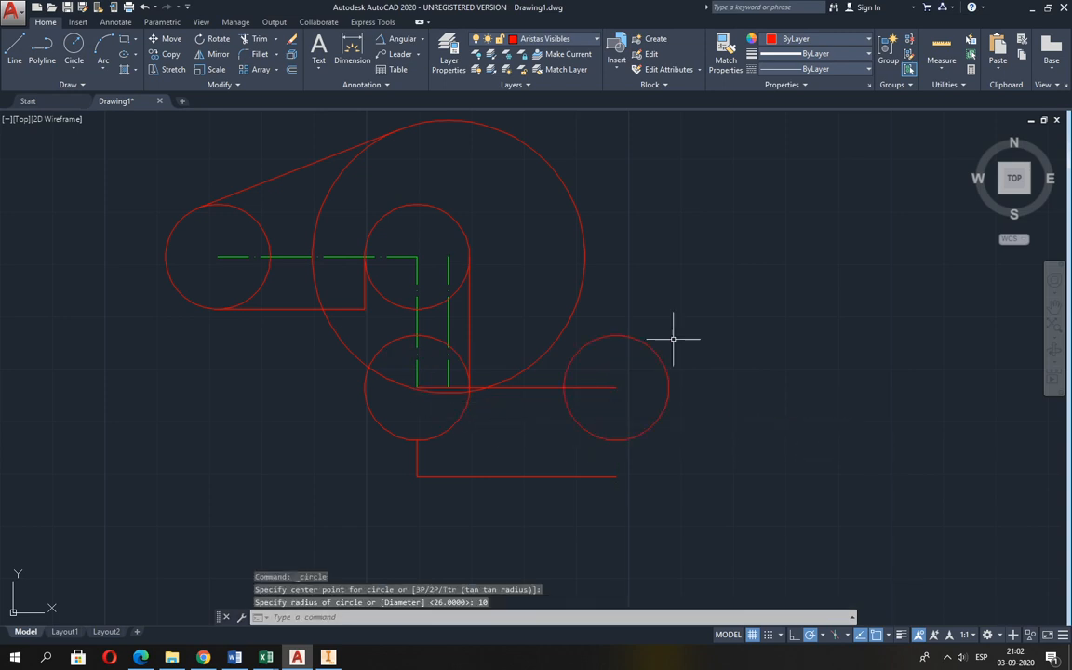
Draw a vertical line from the base line's right end up to the bottom quadrant of the right R10 circle.
{"action": "left_click", "coordinate": [16, 46]}
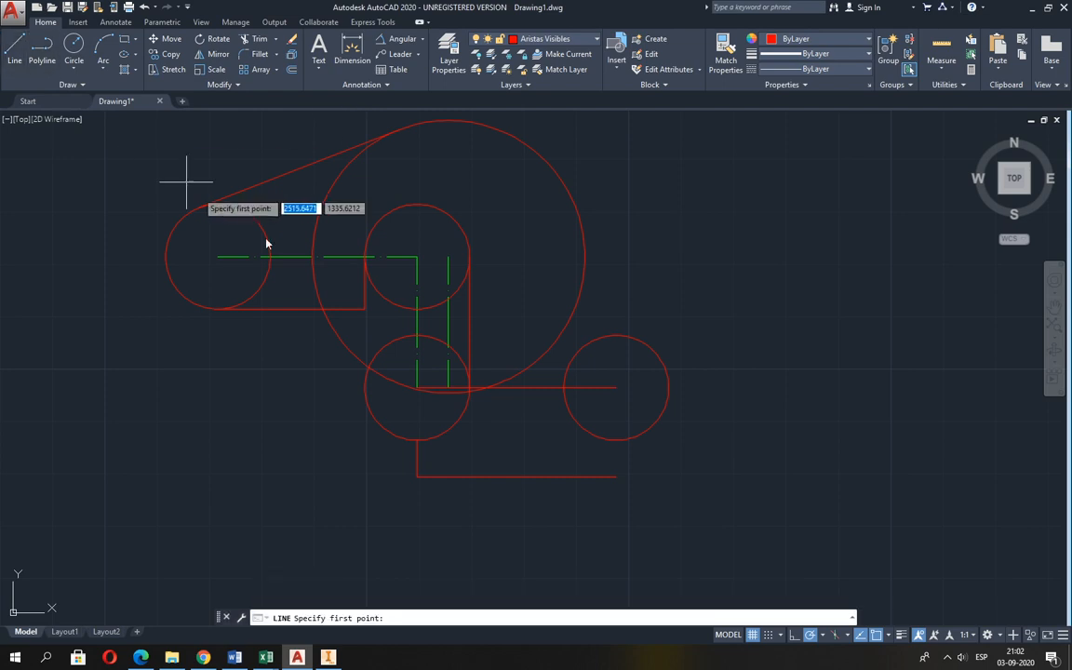
{"action": "left_click", "coordinate": [615, 474]}
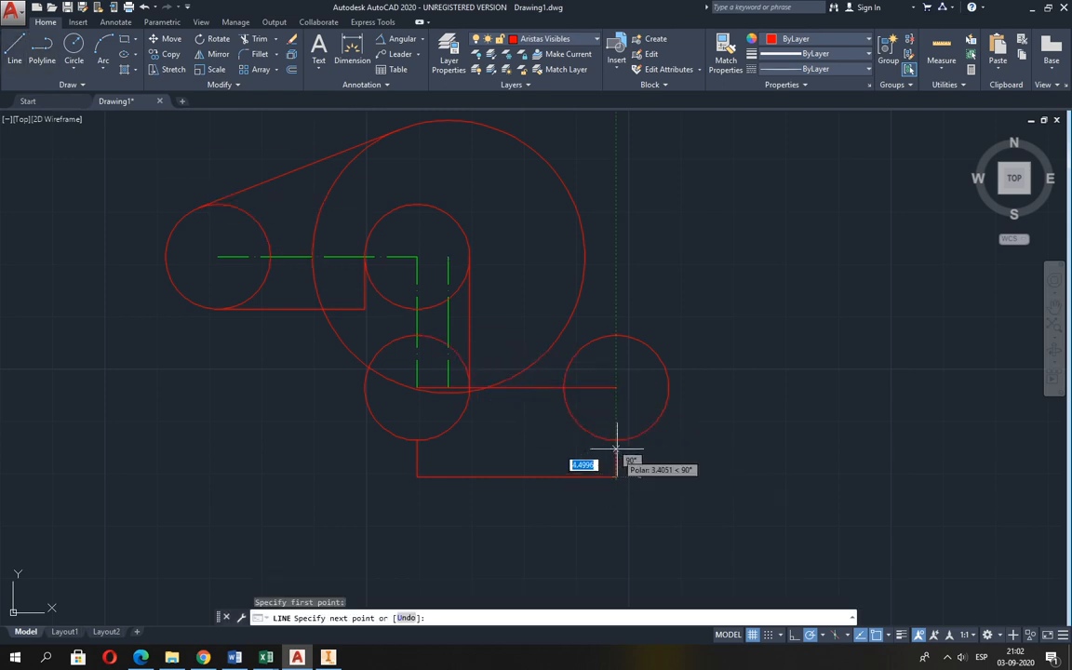
{"action": "left_click", "coordinate": [615, 439]}
{"action": "key", "text": "Return"}
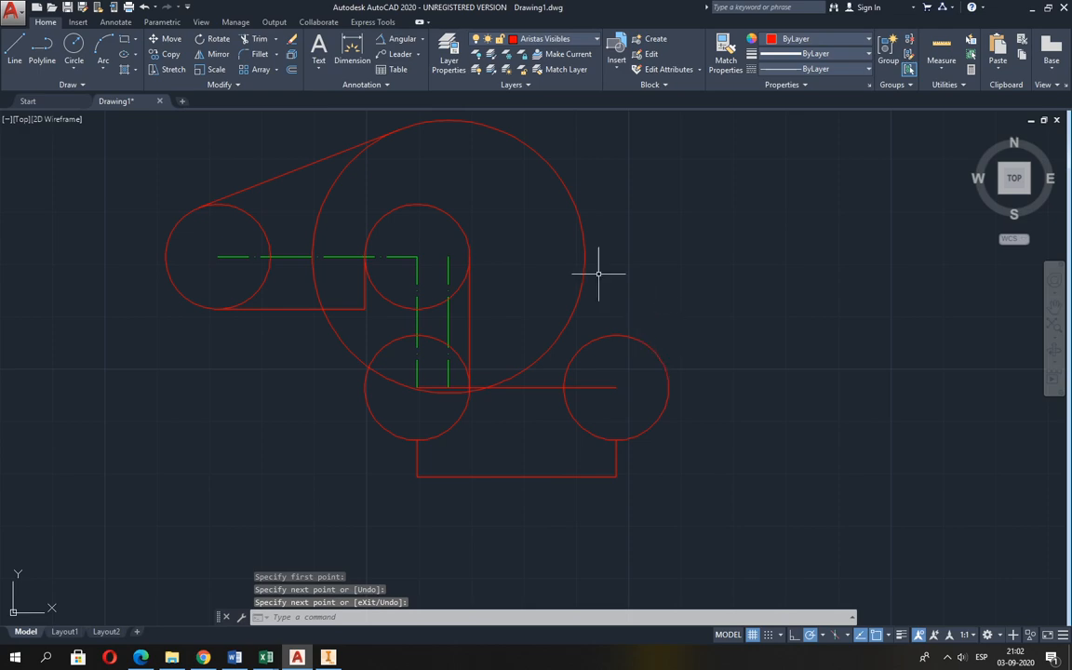
Following Guia 2.pdf, draw a line tangent to the right side of the R26 circle and the left side of the right R10 circle.
{"action": "left_click", "coordinate": [16, 47]}
{"action": "key", "text": "alt+Tab"}
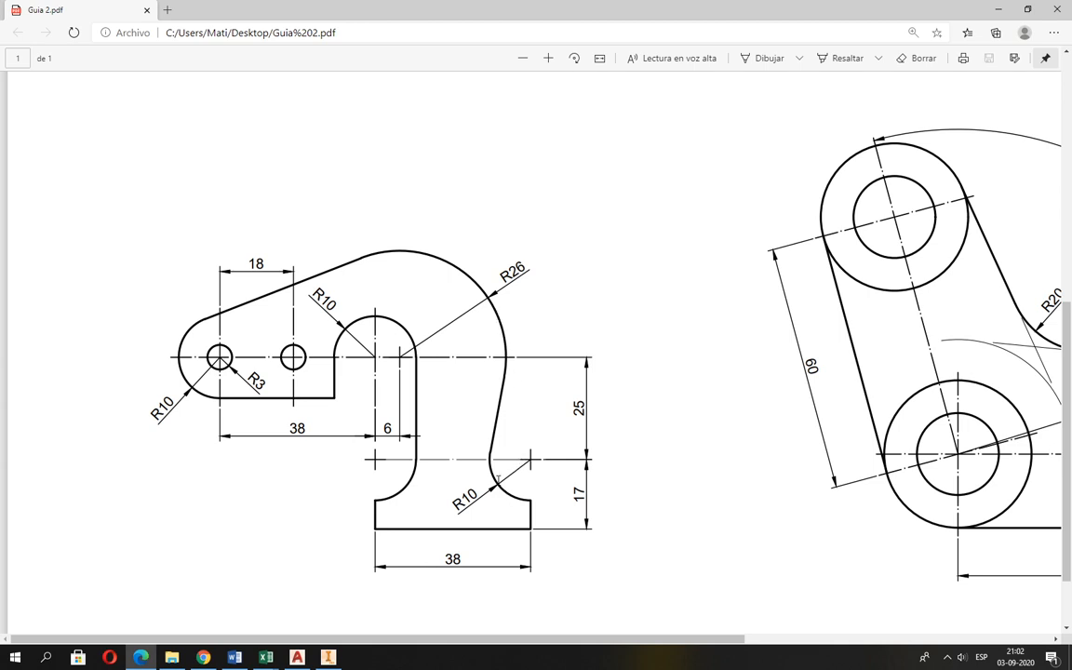
{"action": "key", "text": "alt+Tab"}
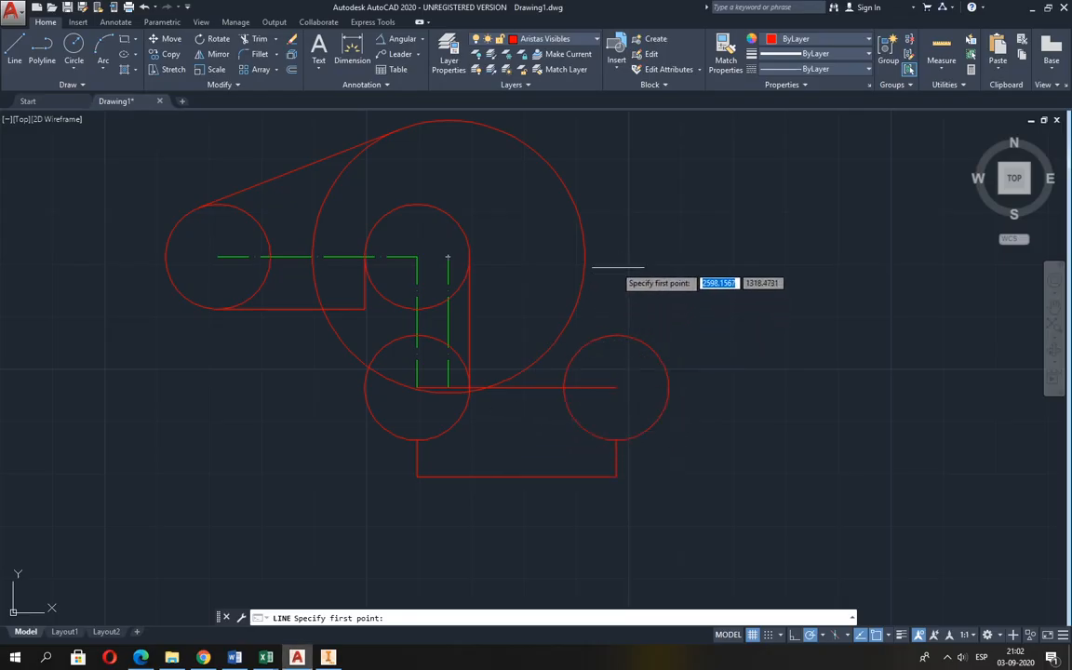
{"action": "right_click", "coordinate": [613, 266], "text": "shift"}
{"action": "left_click", "coordinate": [649, 466]}
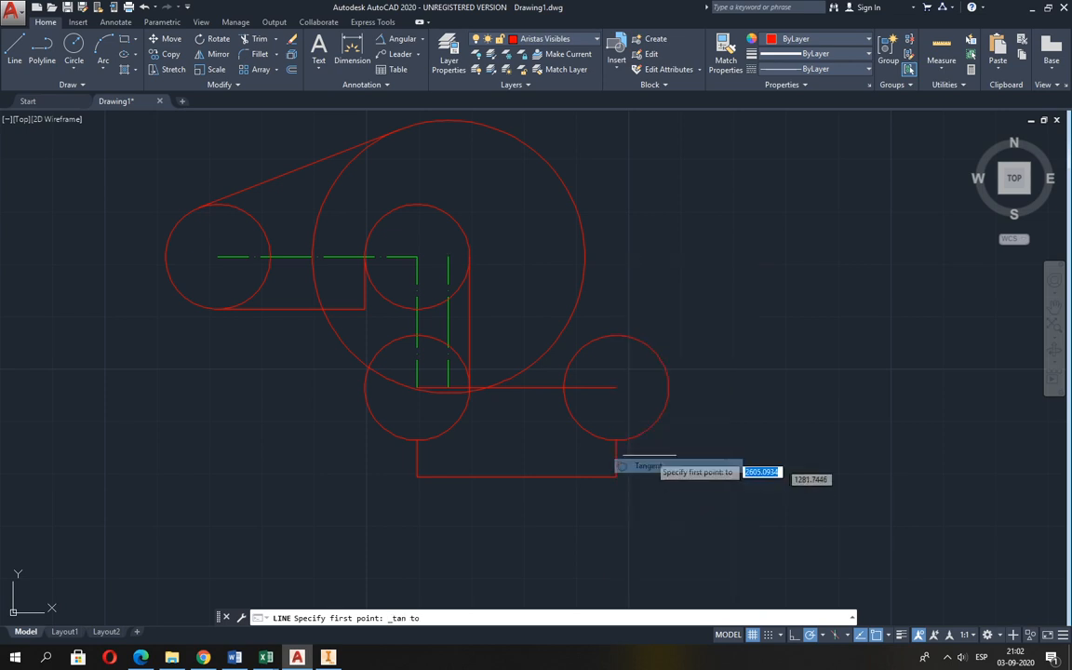
{"action": "left_click", "coordinate": [586, 314]}
{"action": "right_click", "coordinate": [578, 356], "text": "shift"}
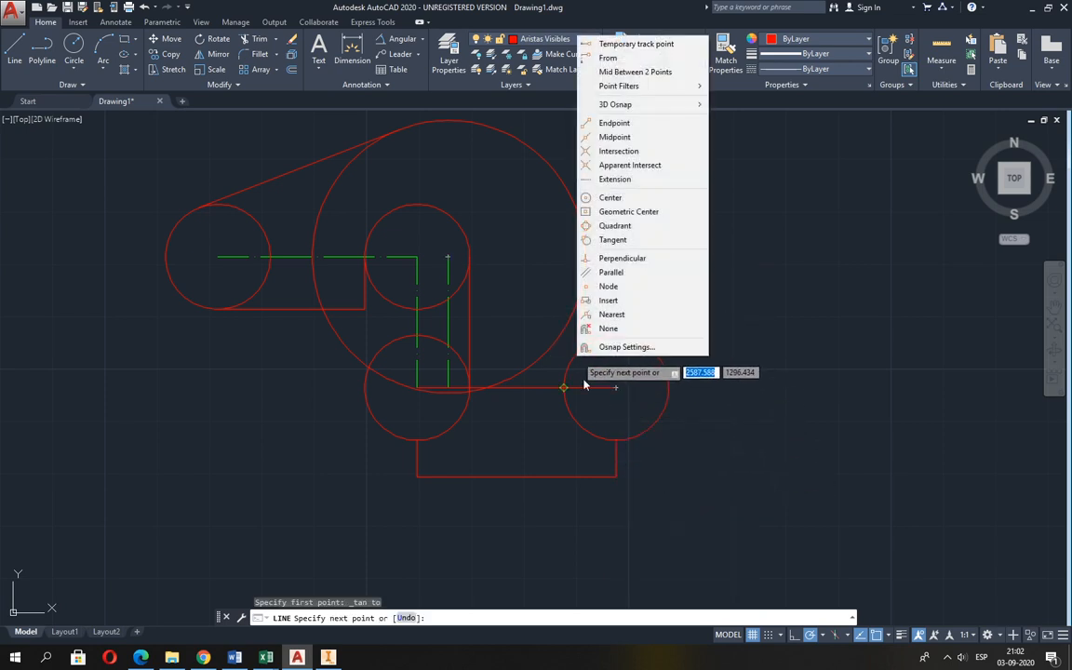
{"action": "left_click", "coordinate": [613, 239]}
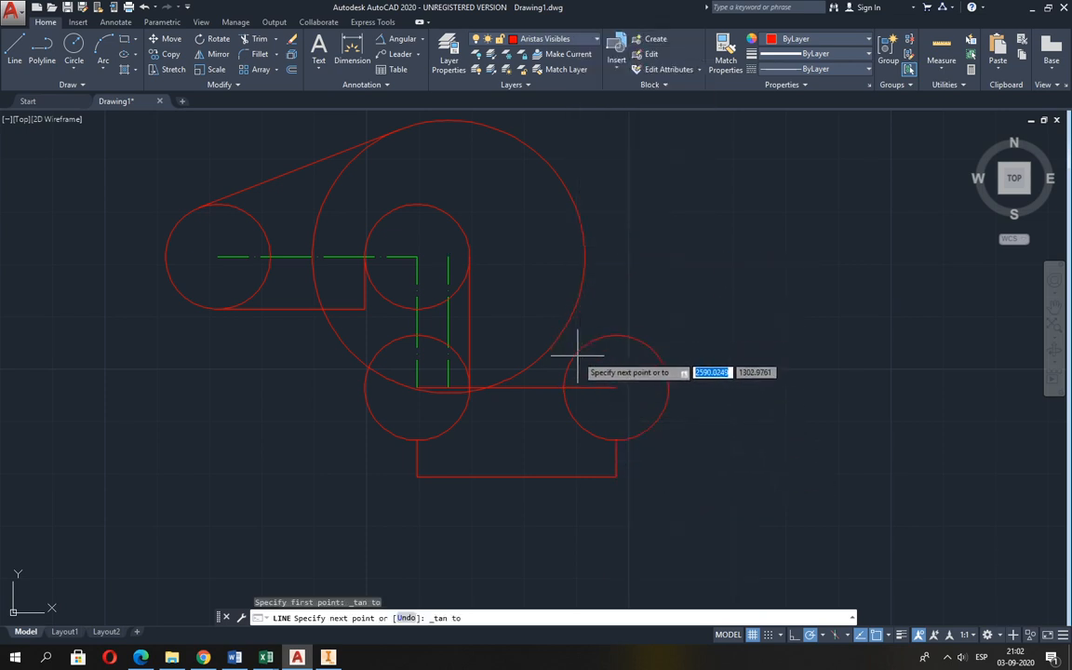
{"action": "left_click", "coordinate": [574, 363]}
{"action": "key", "text": "Return"}
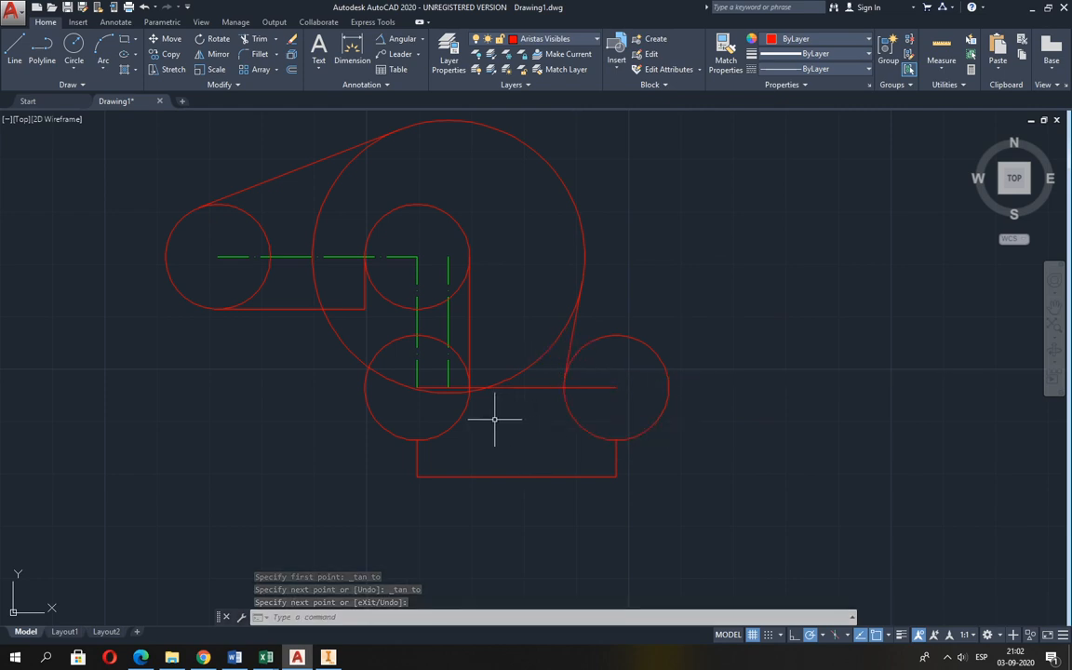
Trim the lower-left R10 circle to its concave quarter arc and the middle R10 circle to its upper half, using the adjoining vertical lines as cutting edges.
{"action": "left_click", "coordinate": [256, 39]}
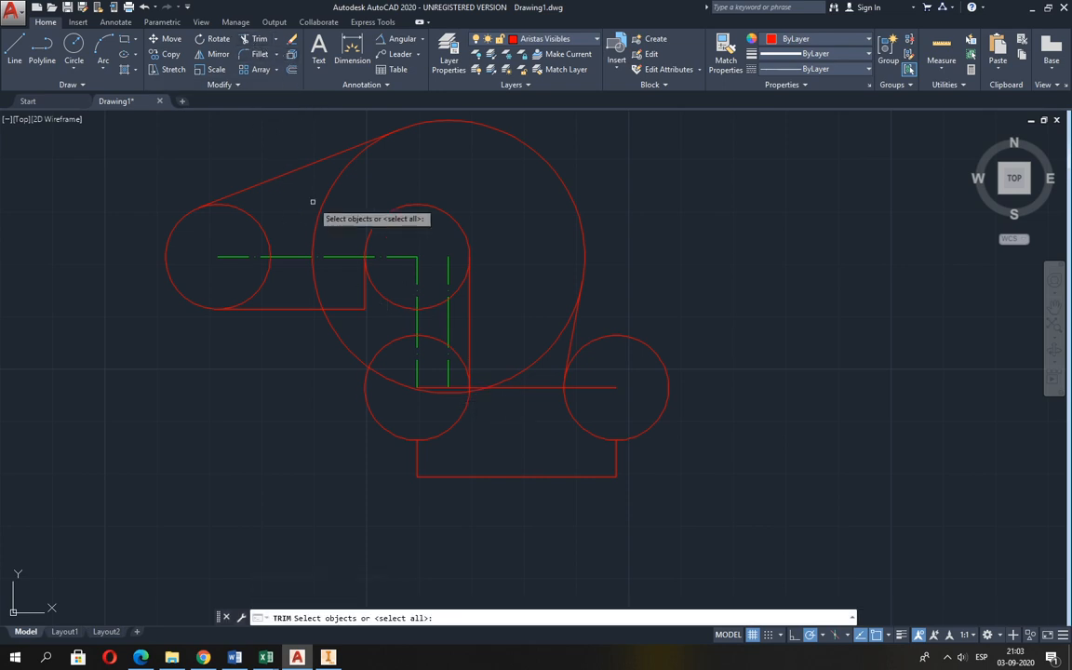
{"action": "left_click", "coordinate": [469, 337]}
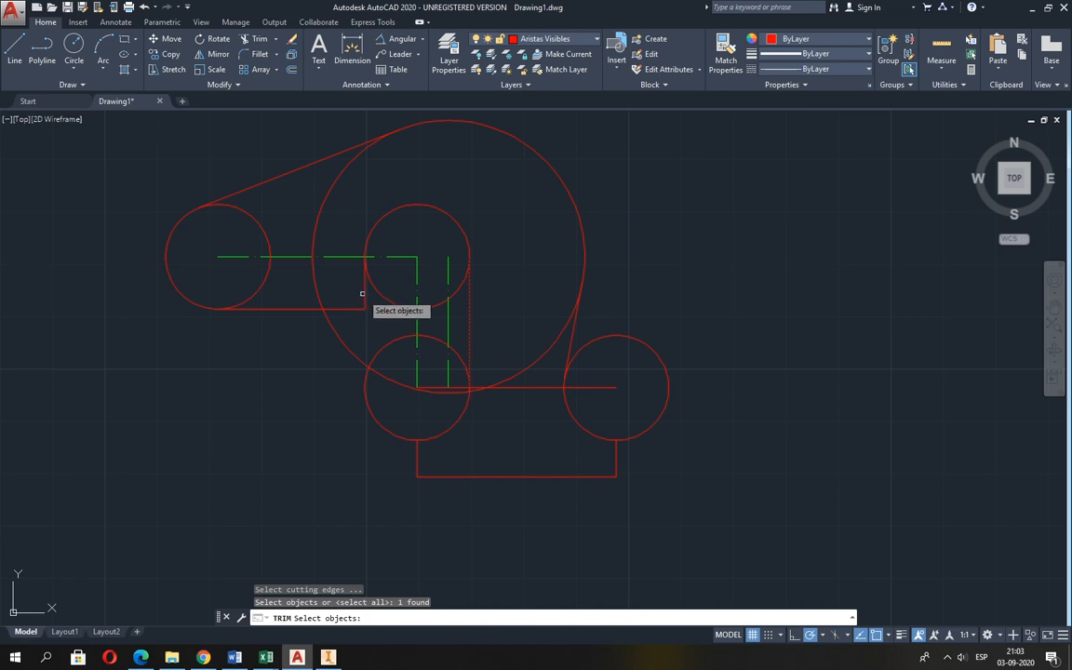
{"action": "left_click", "coordinate": [363, 300]}
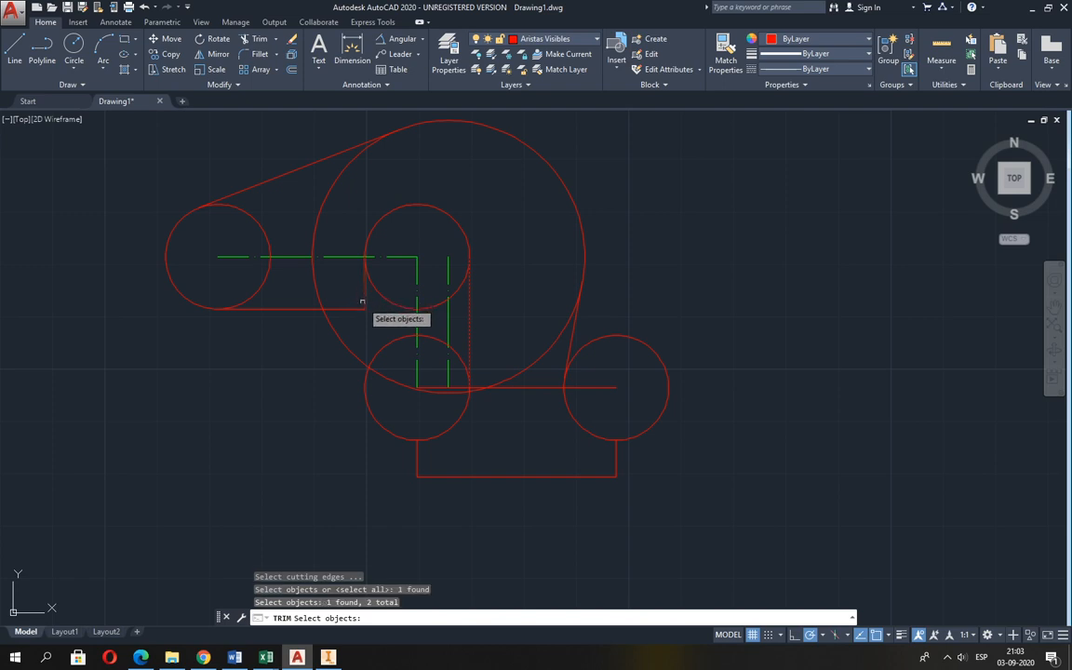
{"action": "left_click", "coordinate": [419, 455]}
{"action": "key", "text": "Return"}
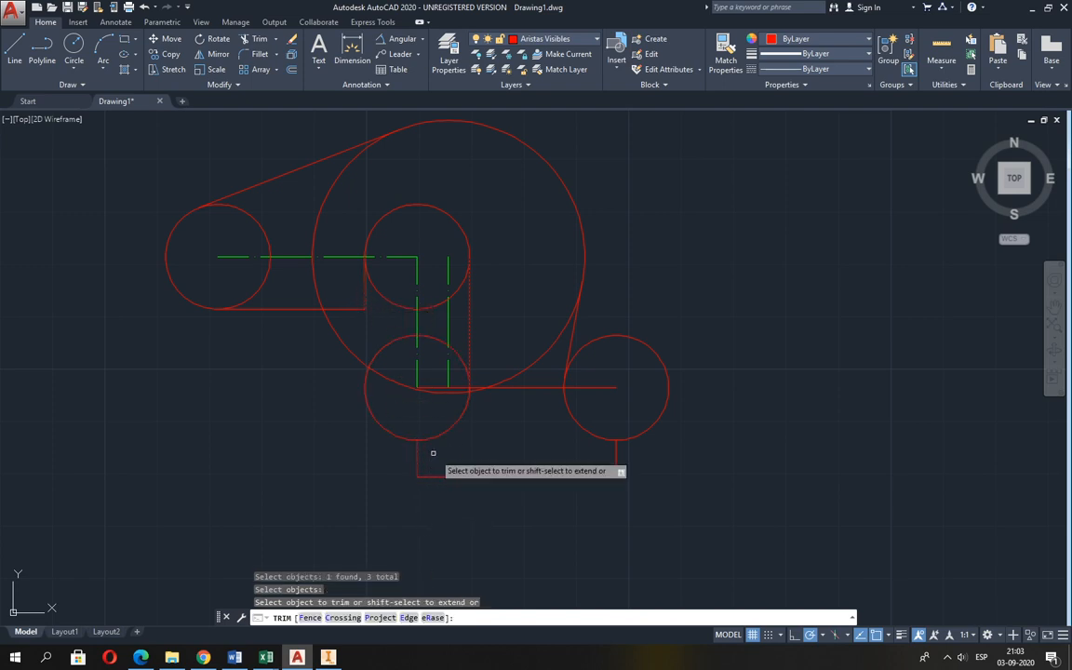
{"action": "left_click", "coordinate": [382, 426]}
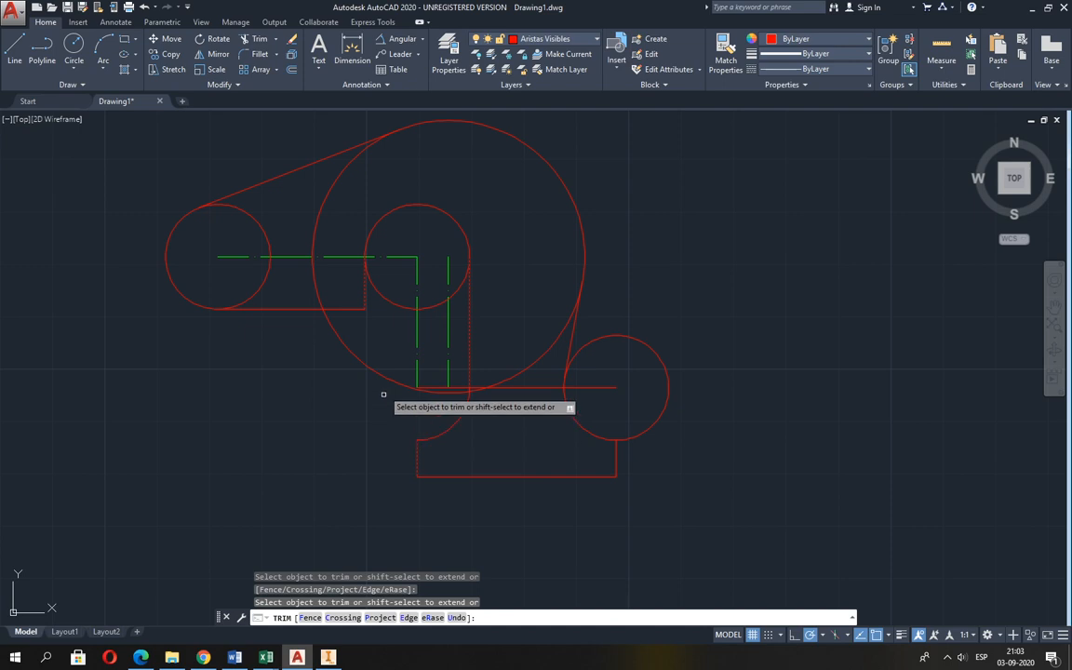
{"action": "left_click", "coordinate": [391, 301]}
{"action": "key", "text": "Return"}
{"action": "key", "text": "Return"}
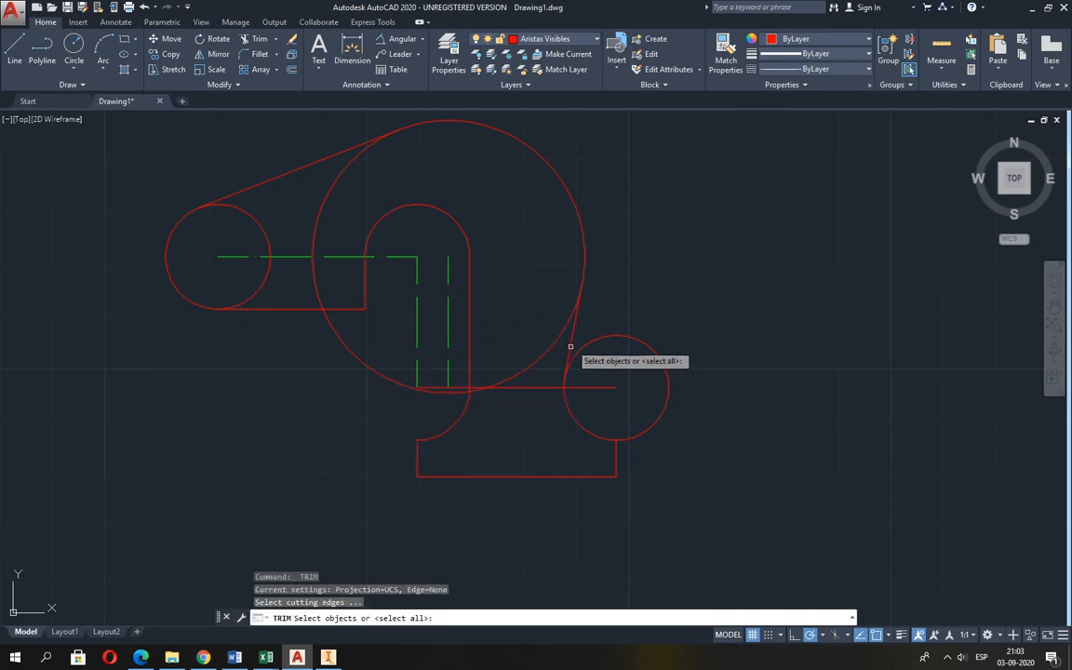
Trim away the lower-left part of the R26 circle between its two tangent lines.
{"action": "left_click", "coordinate": [572, 336]}
{"action": "left_click", "coordinate": [332, 156]}
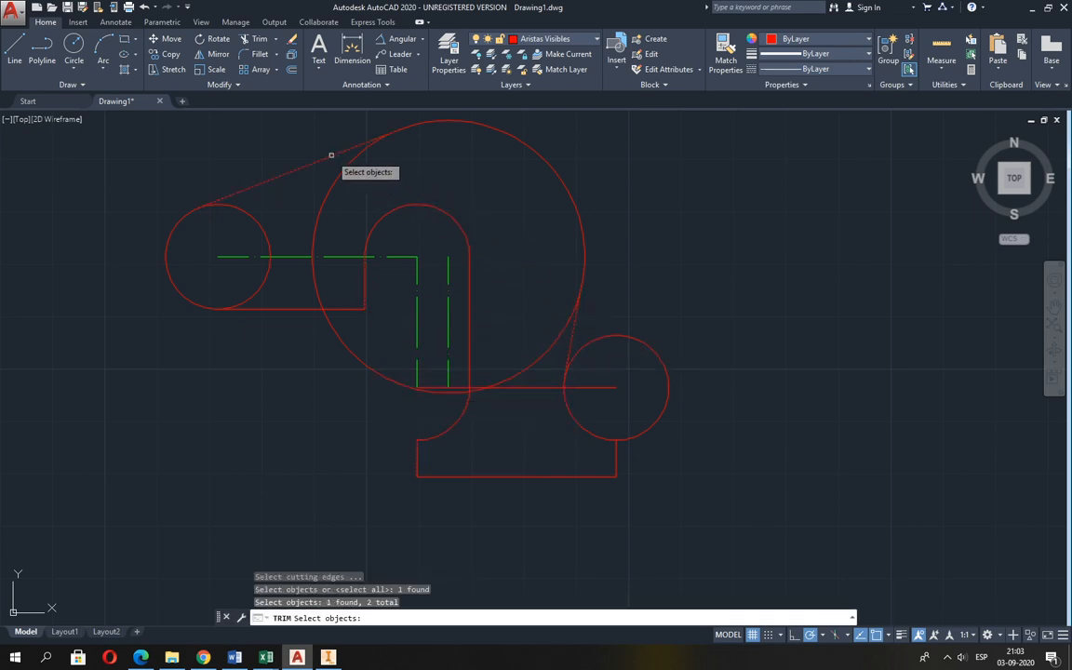
{"action": "key", "text": "Return"}
{"action": "left_click", "coordinate": [331, 186]}
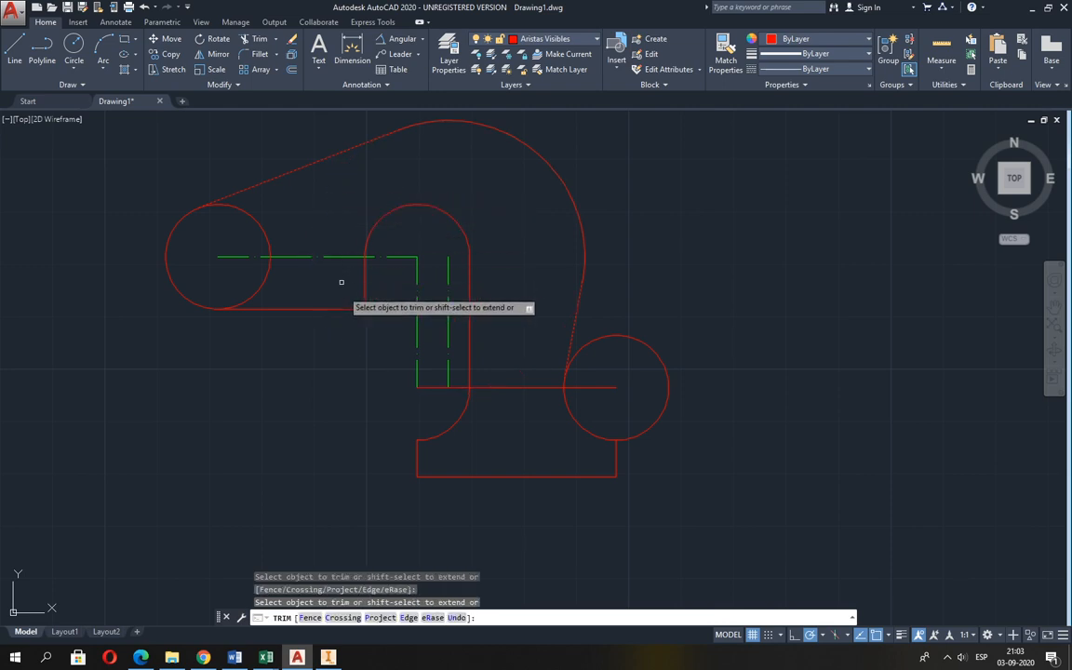
{"action": "key", "text": "Return"}
{"action": "key", "text": "Return"}
Trim the outer part of the right R10 circle between the tangent line and the base's right vertical line.
{"action": "left_click", "coordinate": [571, 344]}
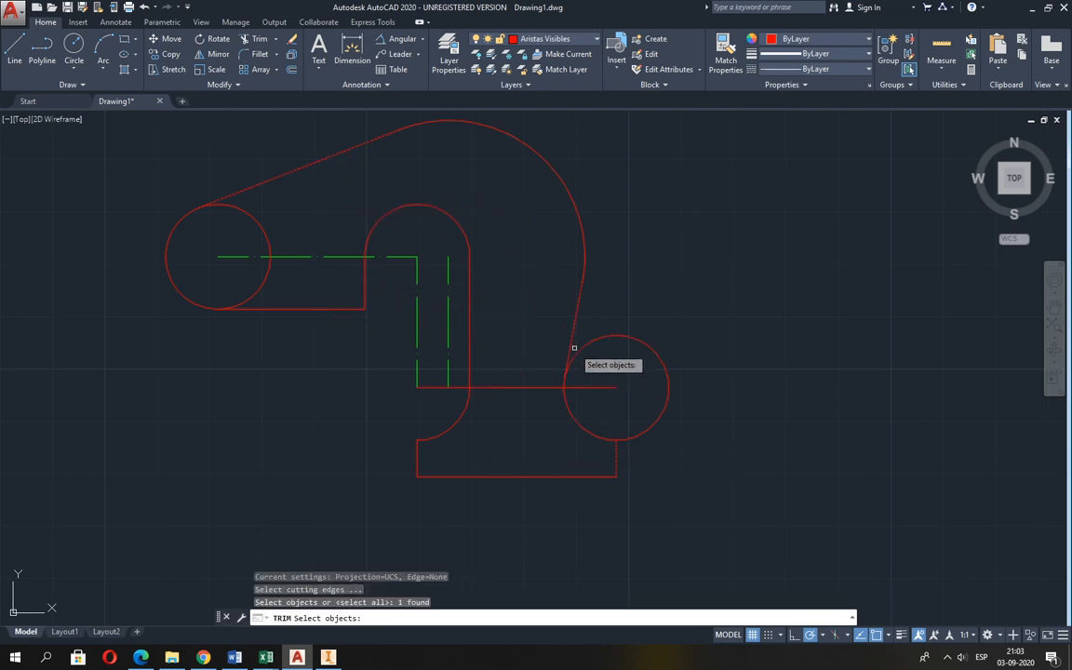
{"action": "key", "text": "Return"}
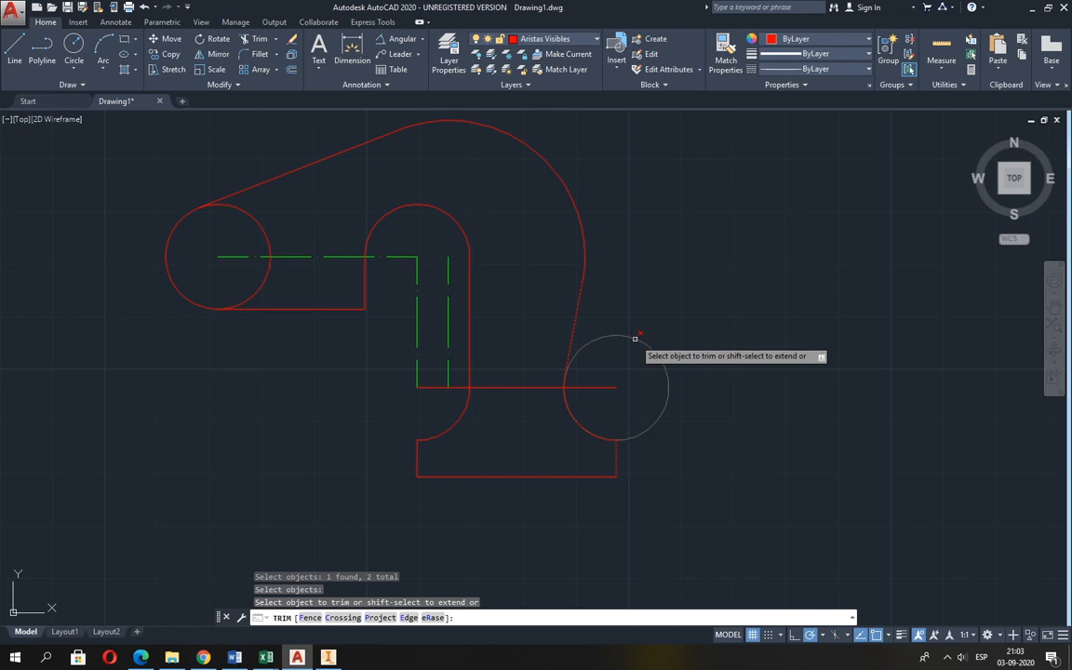
{"action": "key", "text": "Return"}
Trim away the inner part of the left R10 circle between the upper tangent line and the lower horizontal line.
{"action": "middle_click_drag", "start_coordinate": [390, 407], "coordinate": [394, 444]}
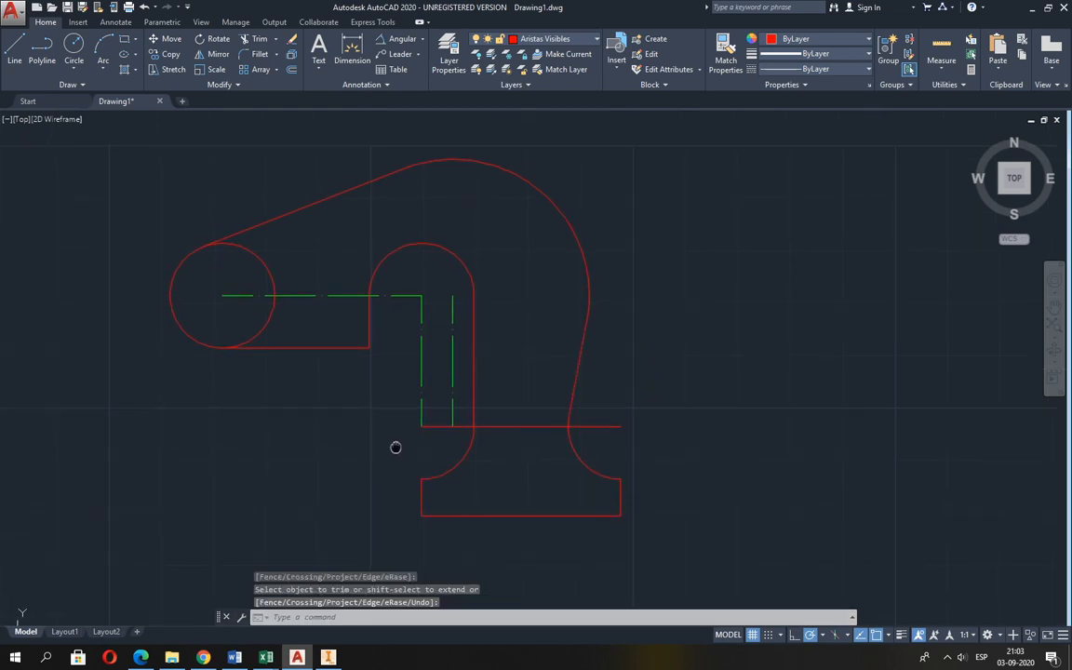
{"action": "key", "text": "Return"}
{"action": "left_click", "coordinate": [299, 349]}
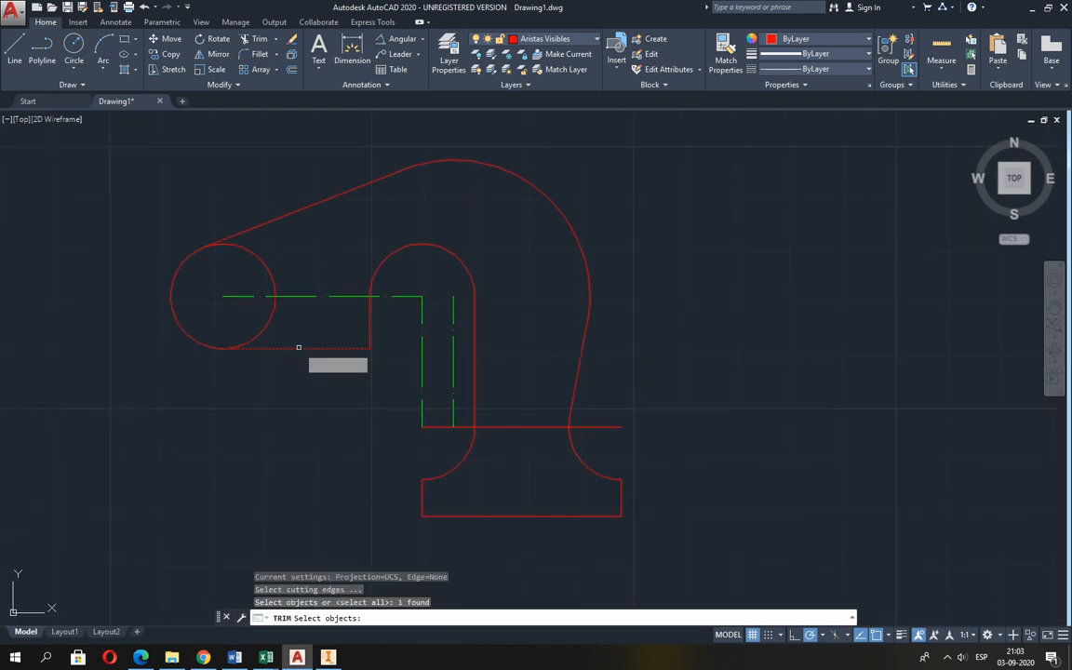
{"action": "left_click", "coordinate": [271, 223]}
{"action": "key", "text": "Return"}
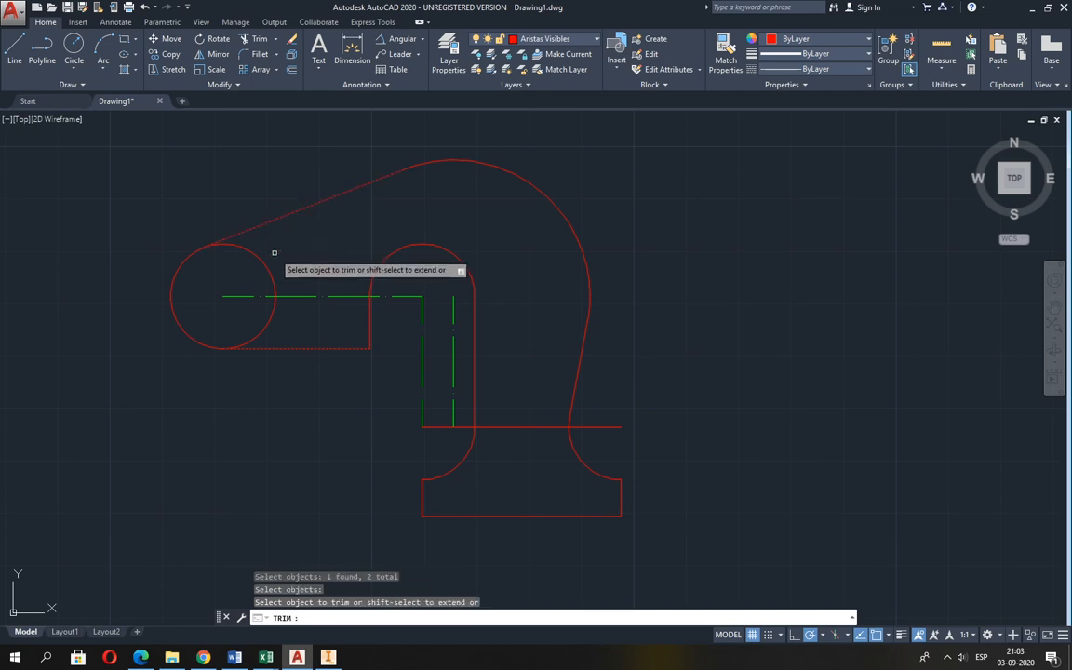
{"action": "left_click", "coordinate": [271, 269]}
Check the hole size in Guia 2.pdf and draw a circle of radius 3 at the centre of the left R10 arc.
{"action": "key", "text": "alt+Tab"}
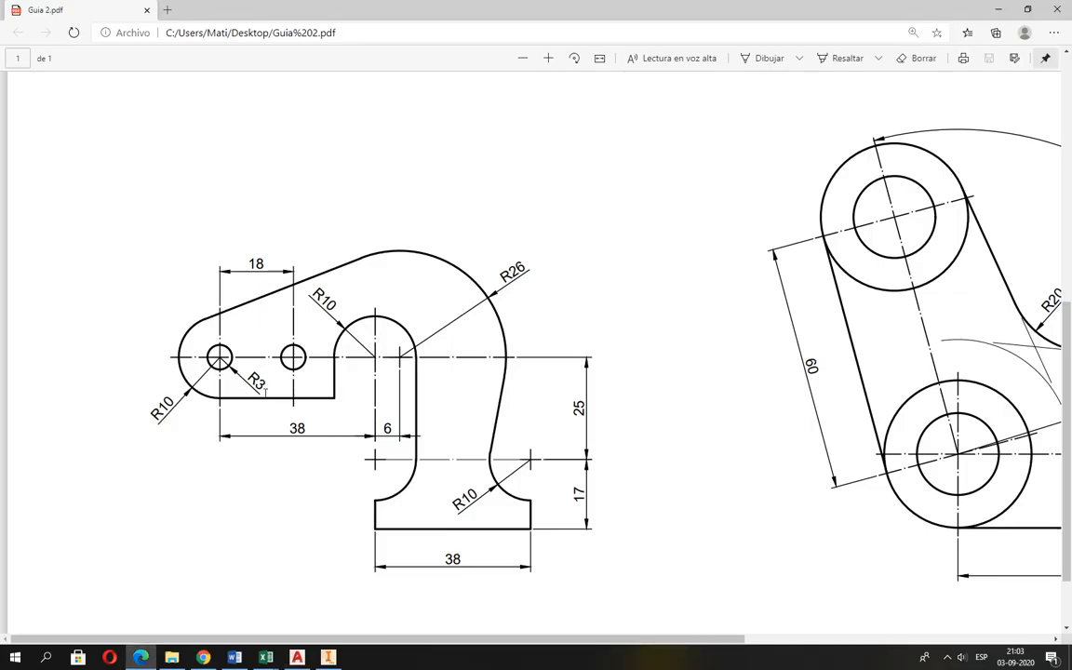
{"action": "key", "text": "alt+Tab"}
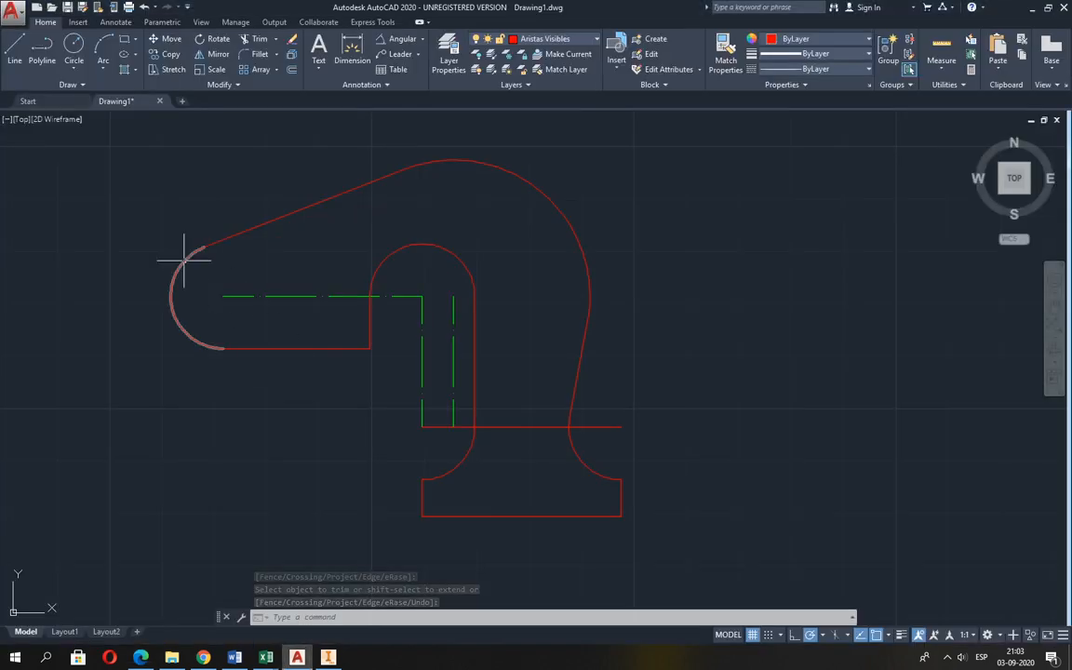
{"action": "left_click", "coordinate": [74, 46]}
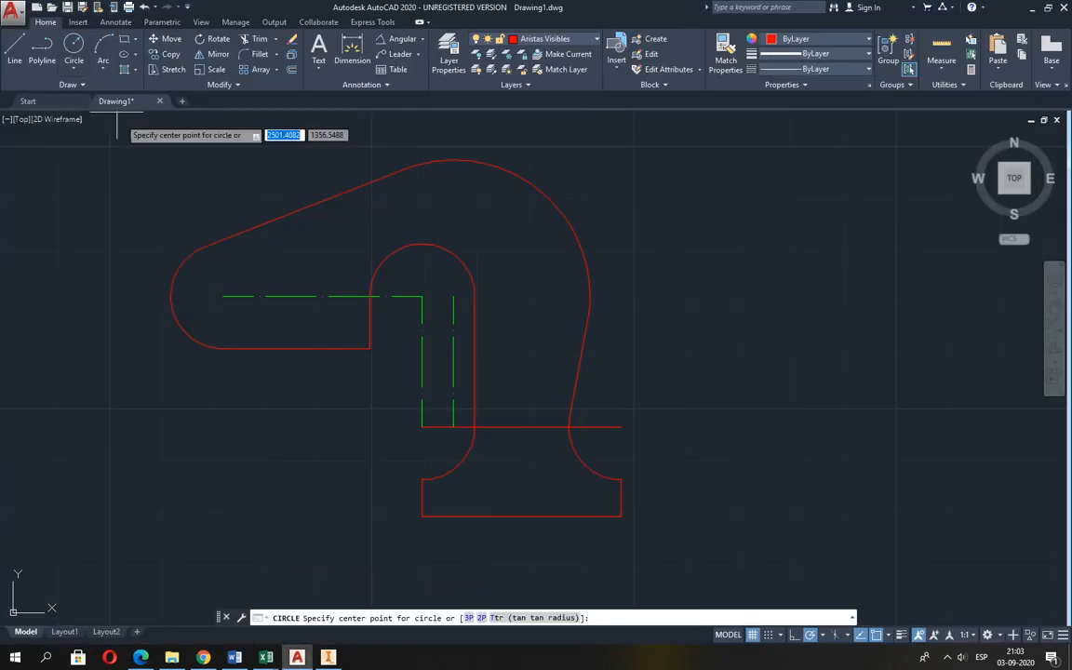
{"action": "left_click", "coordinate": [223, 297]}
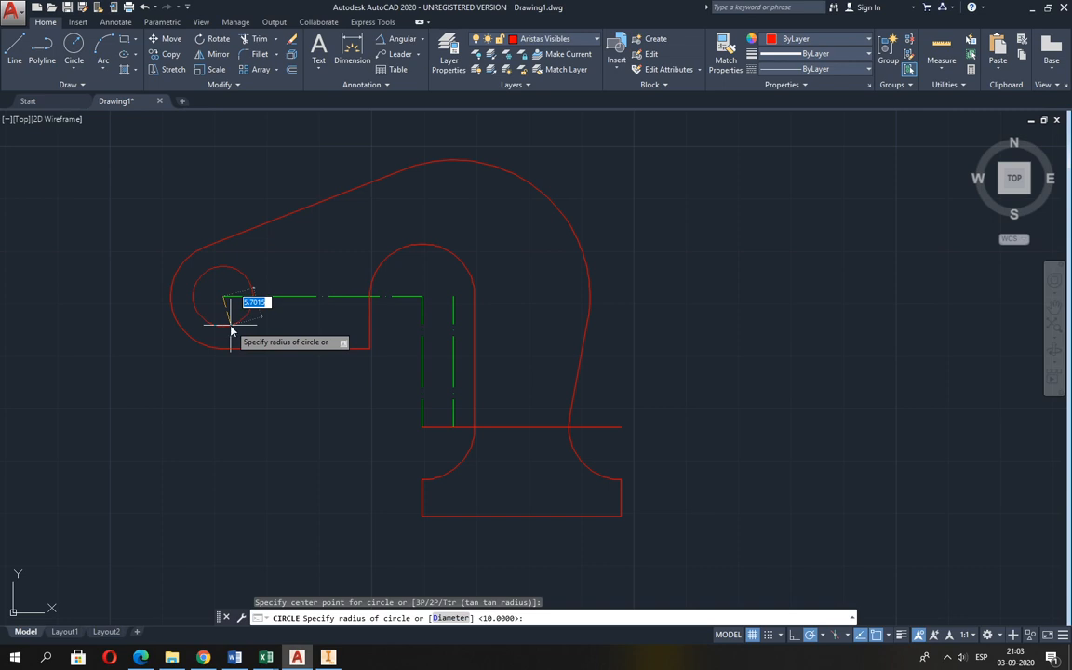
{"action": "type", "text": "3"}
{"action": "key", "text": "Return"}
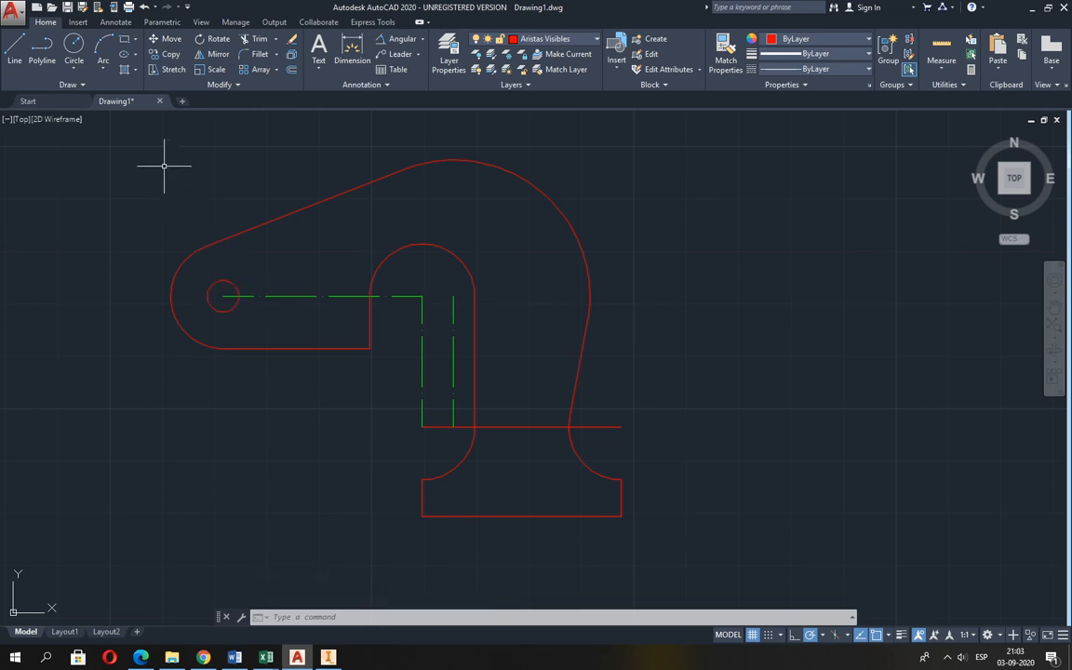
Following Guia 2.pdf, draw a second circle of radius 3 on the horizontal axis, 18 to the right of the left hole's centre.
{"action": "left_click", "coordinate": [74, 47]}
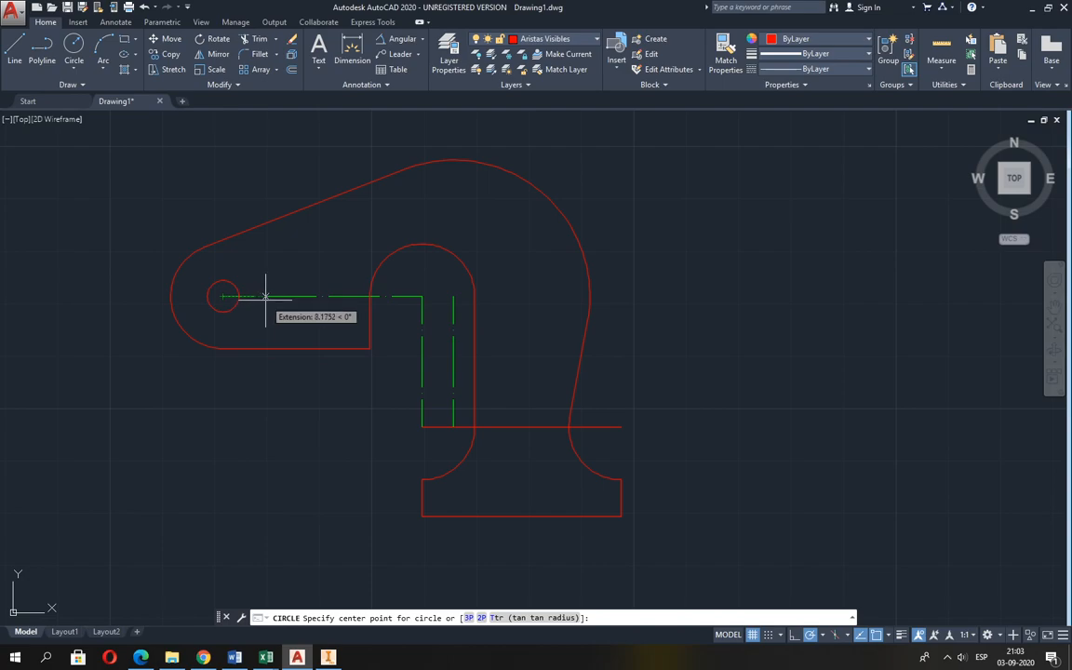
{"action": "key", "text": "alt+Tab"}
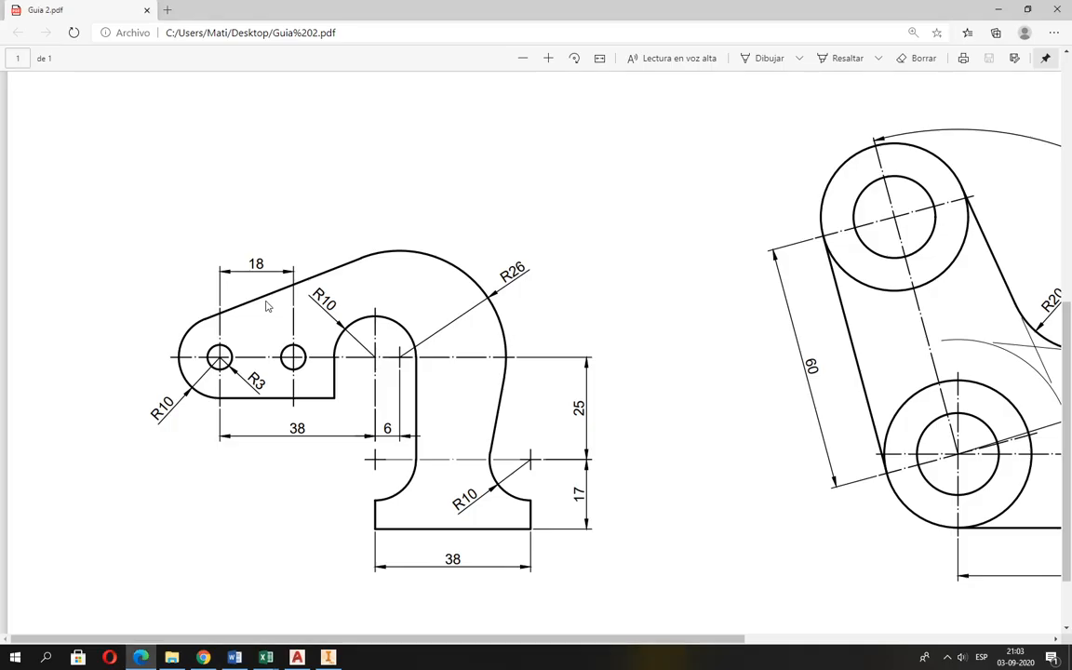
{"action": "key", "text": "alt+Tab"}
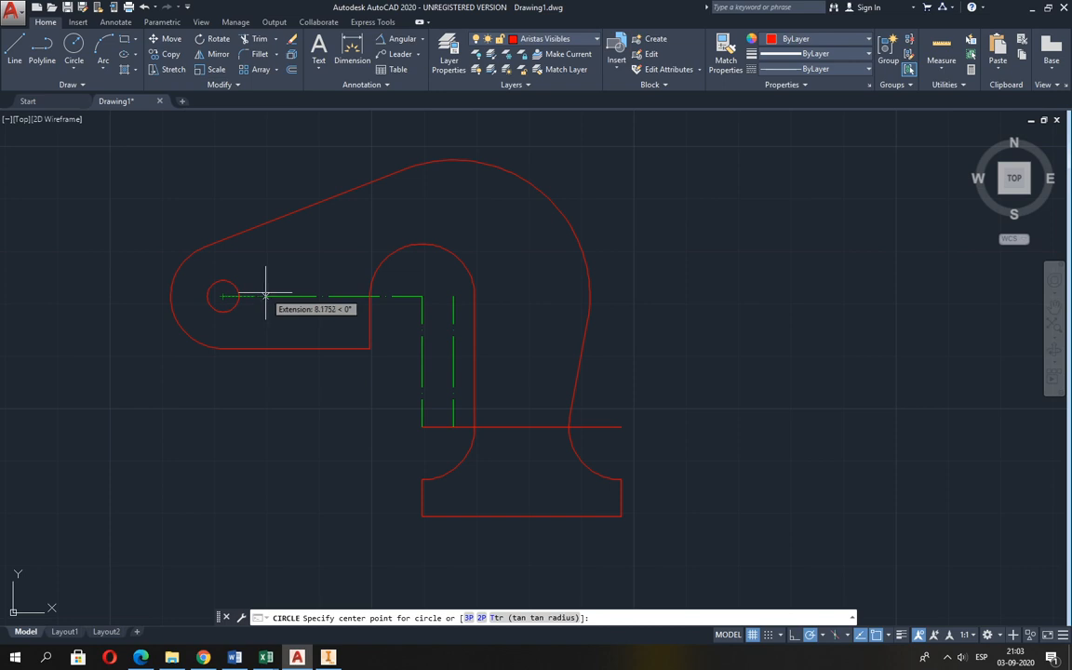
{"action": "type", "text": "18"}
{"action": "key", "text": "Return"}
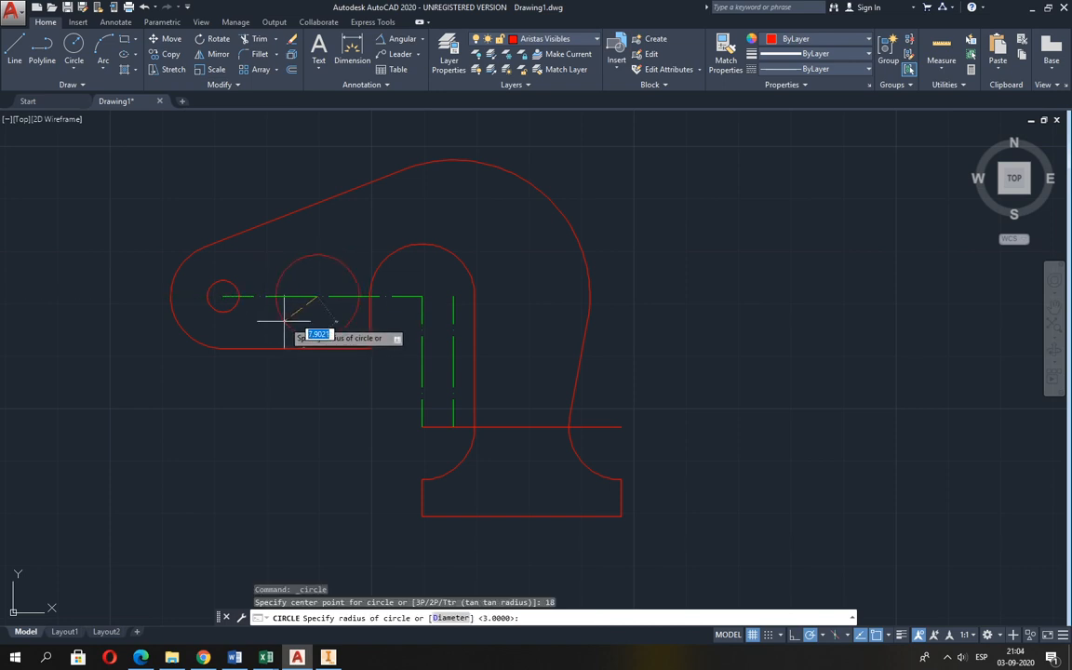
{"action": "key", "text": "Return"}
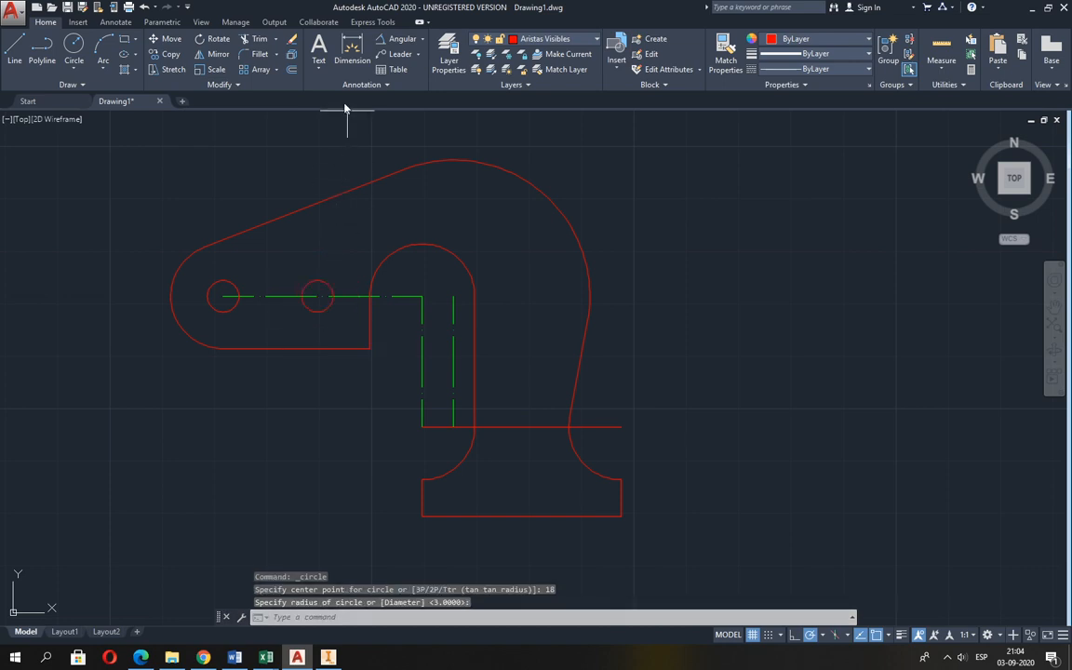
Add a linear dimension between the centres of the two small holes, placed below the figure's lower edge.
{"action": "left_click", "coordinate": [421, 39]}
{"action": "left_click", "coordinate": [406, 61]}
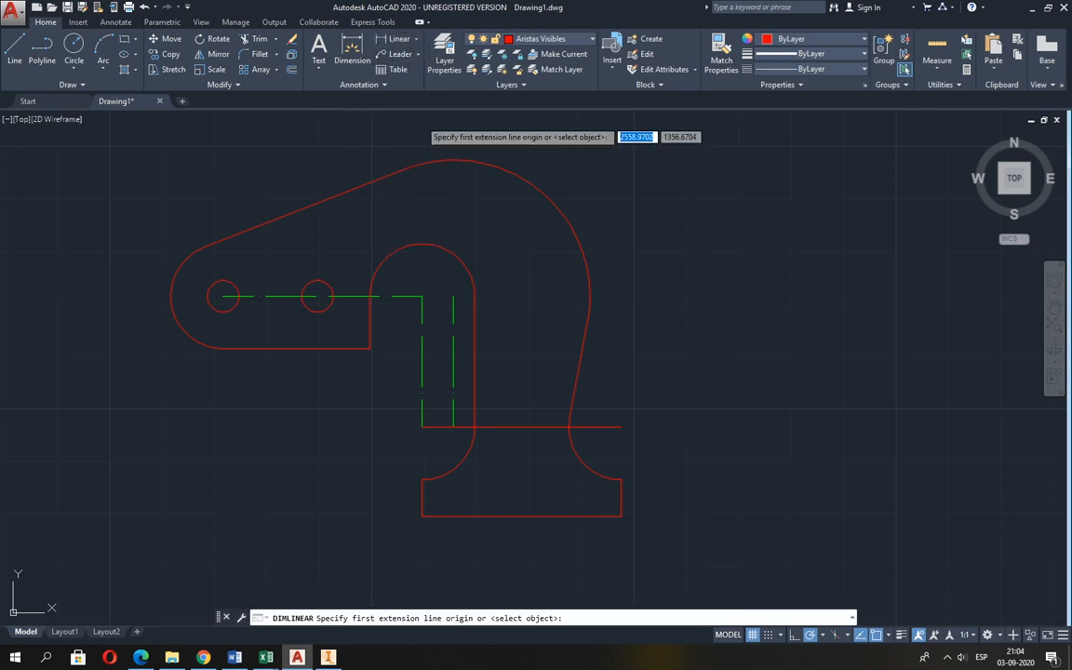
{"action": "left_click", "coordinate": [222, 296]}
{"action": "left_click", "coordinate": [316, 296]}
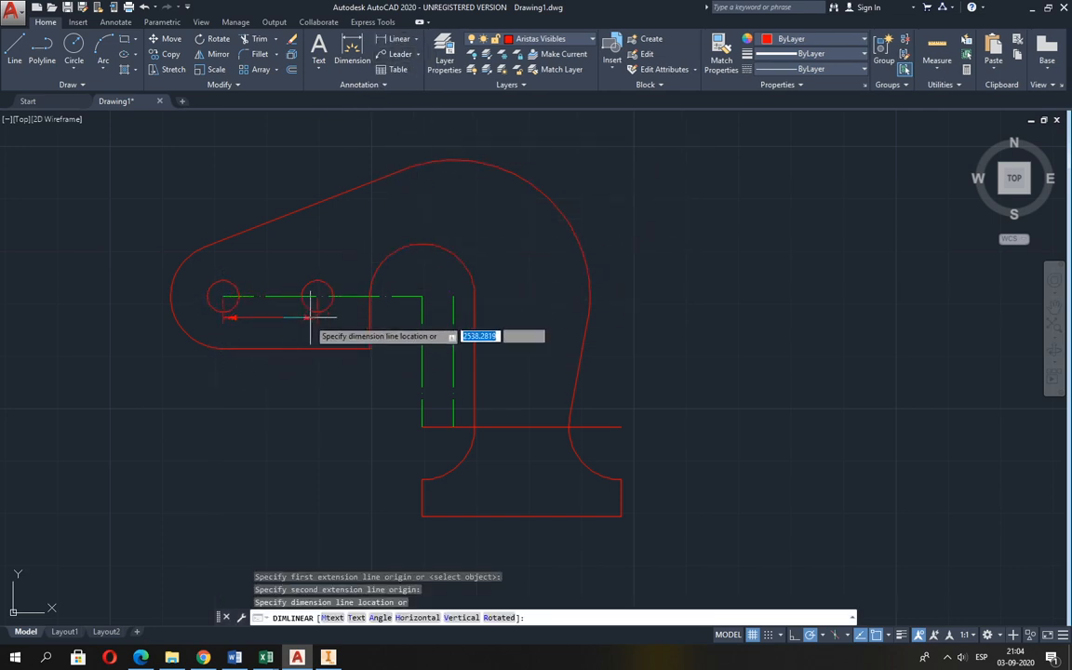
{"action": "left_click", "coordinate": [297, 375]}
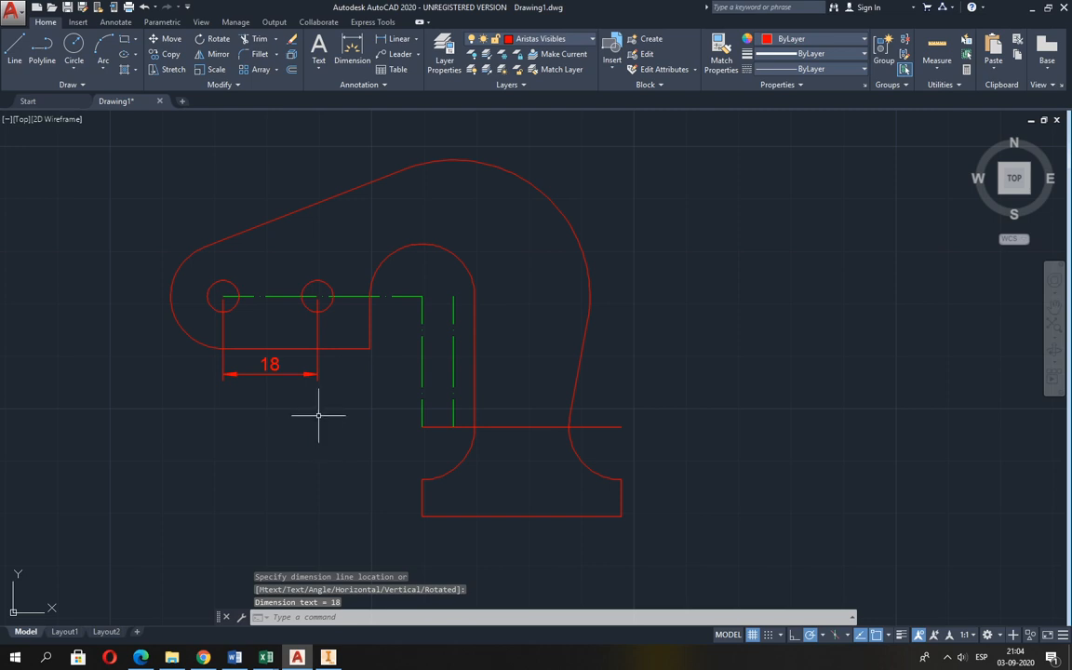
Erase the linear dimension between the holes and the right-hand small circle.
{"action": "type", "text": "e"}
{"action": "key", "text": "Return"}
{"action": "left_click", "coordinate": [321, 395]}
{"action": "left_click", "coordinate": [304, 376]}
{"action": "key", "text": "Return"}
{"action": "key", "text": "Return"}
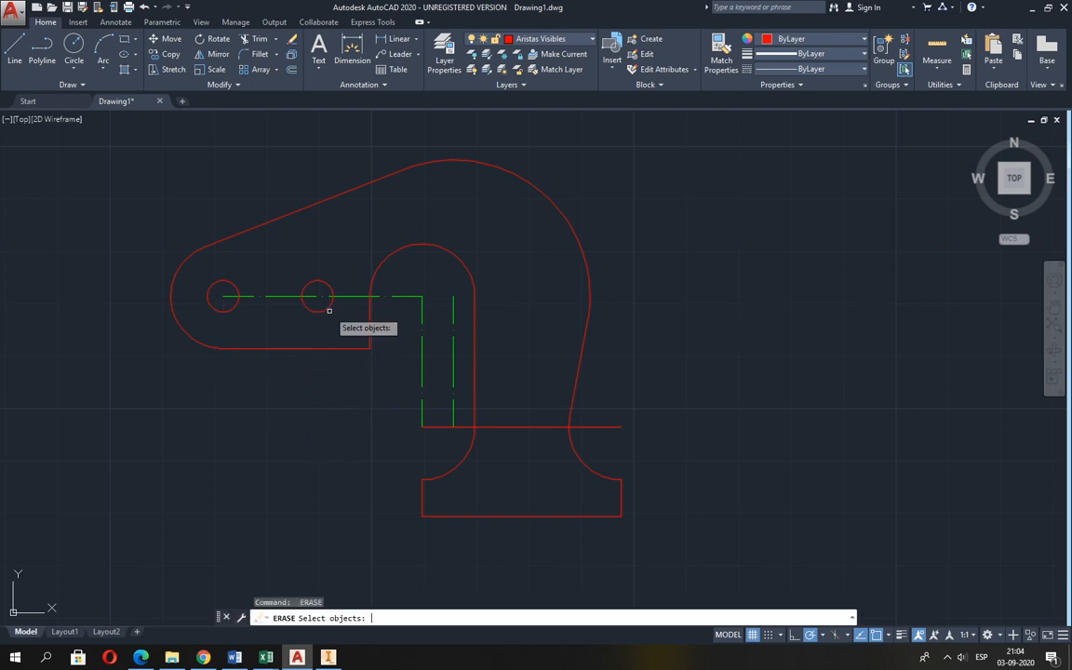
{"action": "left_click", "coordinate": [296, 279]}
{"action": "left_click", "coordinate": [321, 307]}
{"action": "key", "text": "Return"}
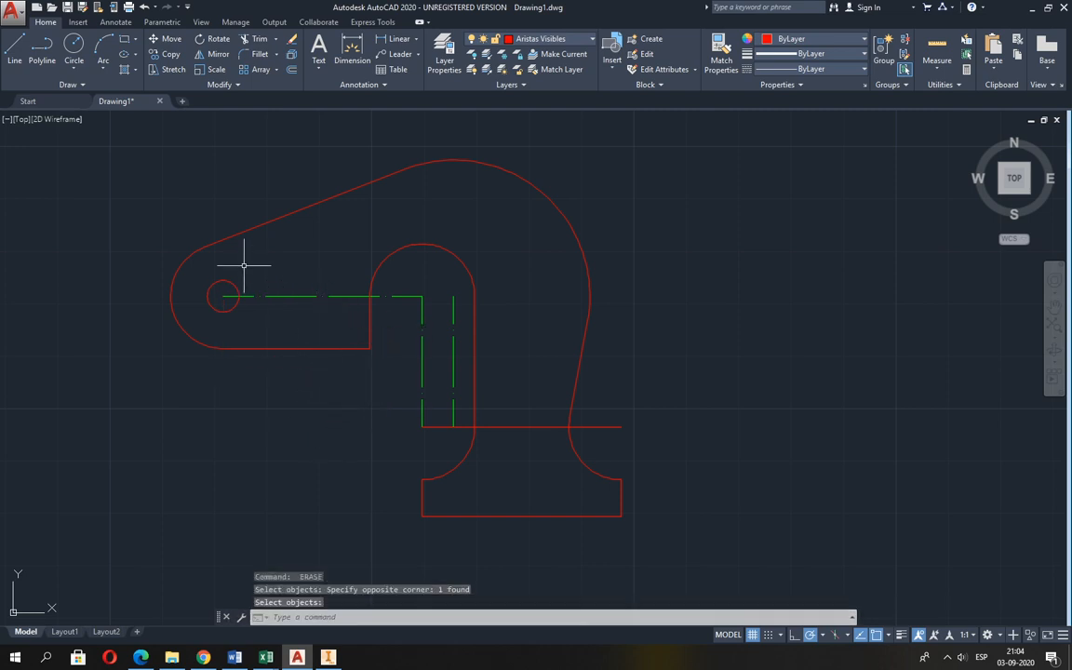
Consult Guia 2.pdf and draw an auxiliary circle of radius 12 concentric with the left hole.
{"action": "key", "text": "alt+Tab"}
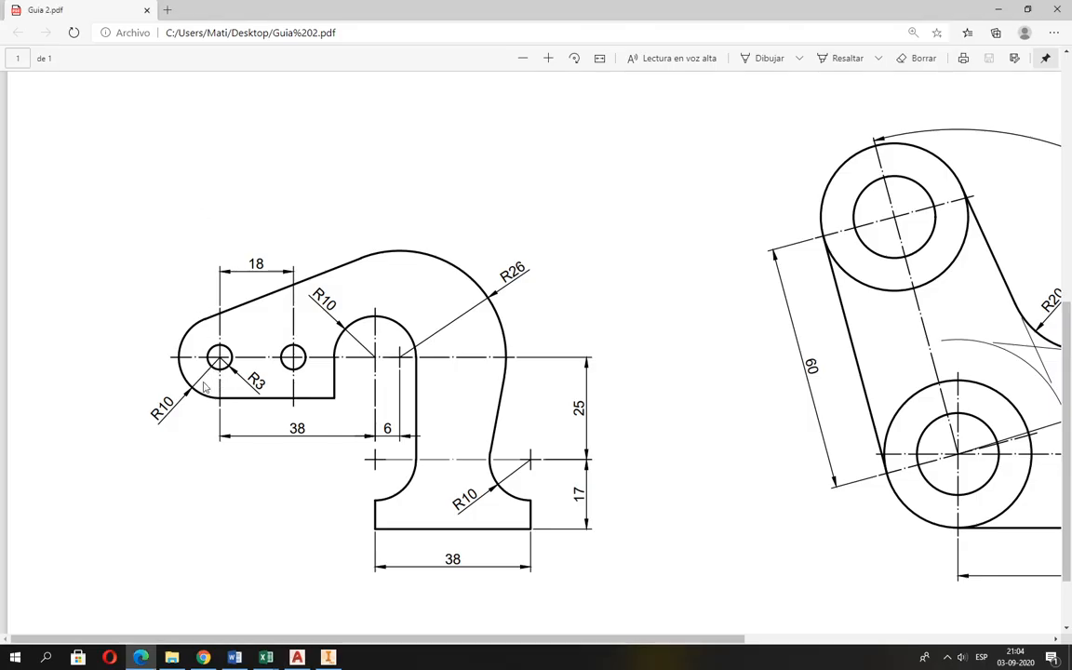
{"action": "key", "text": "alt+Tab"}
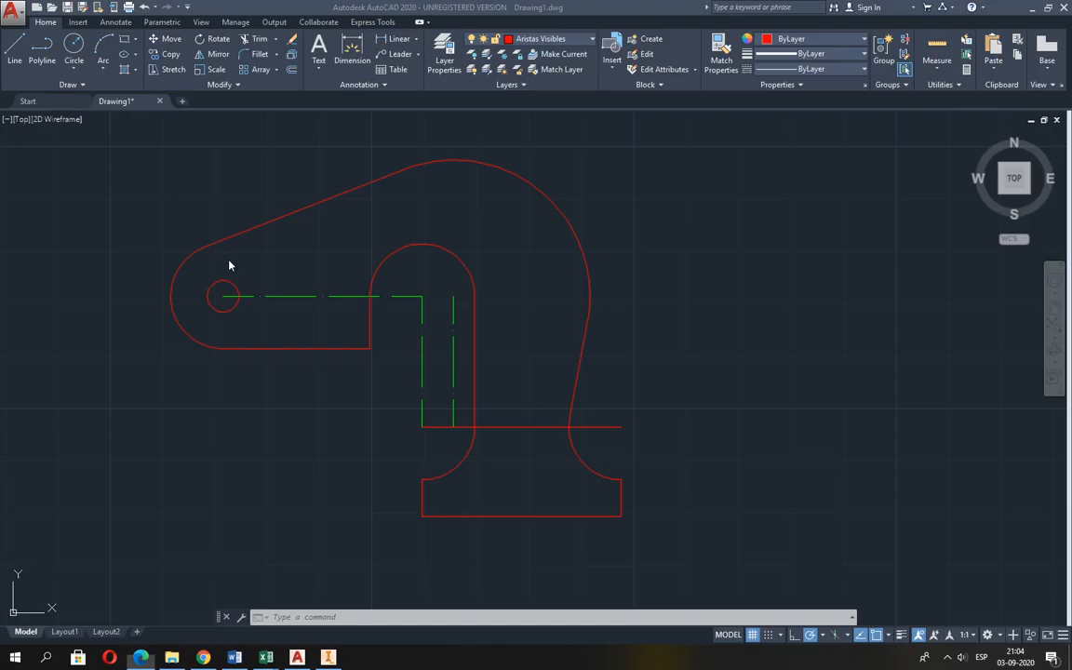
{"action": "left_click", "coordinate": [74, 47]}
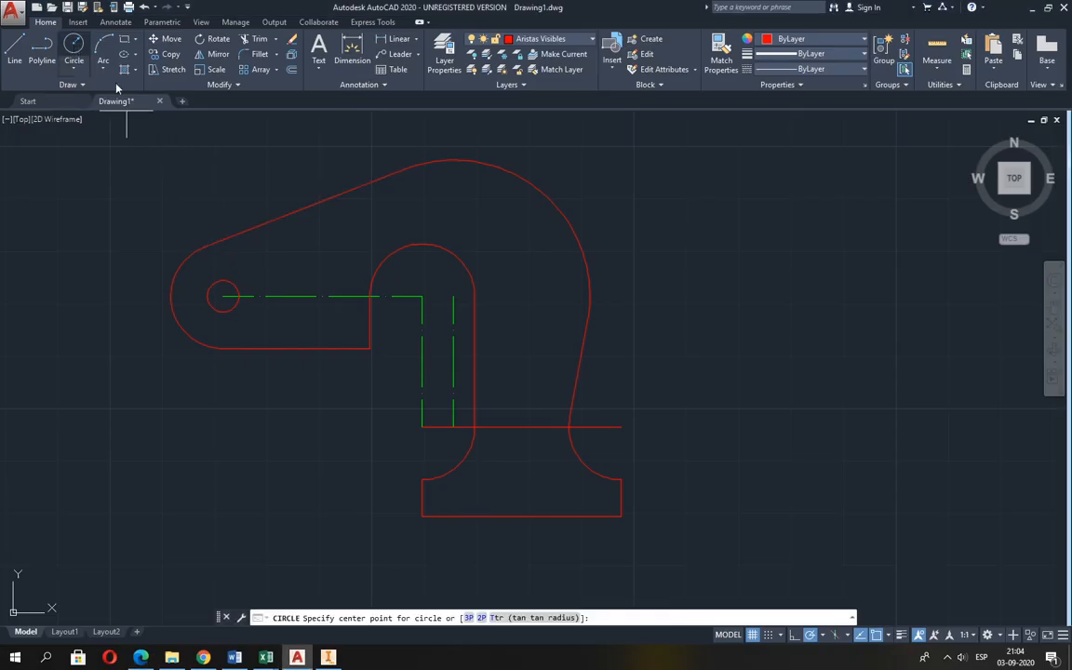
{"action": "left_click", "coordinate": [222, 297]}
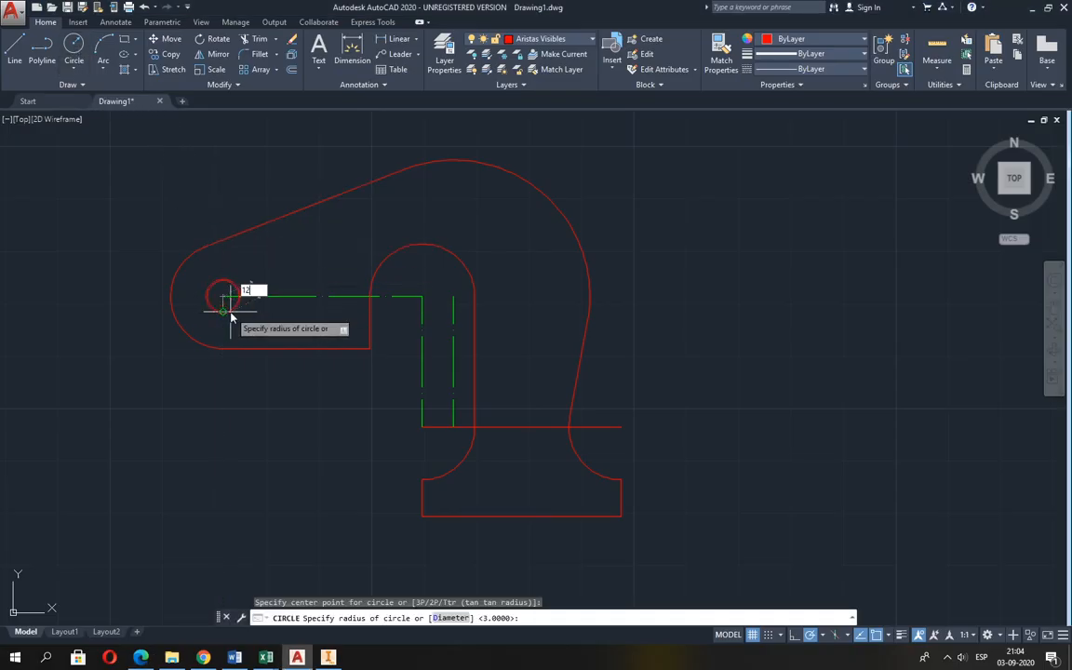
{"action": "type", "text": "12"}
{"action": "key", "text": "Return"}
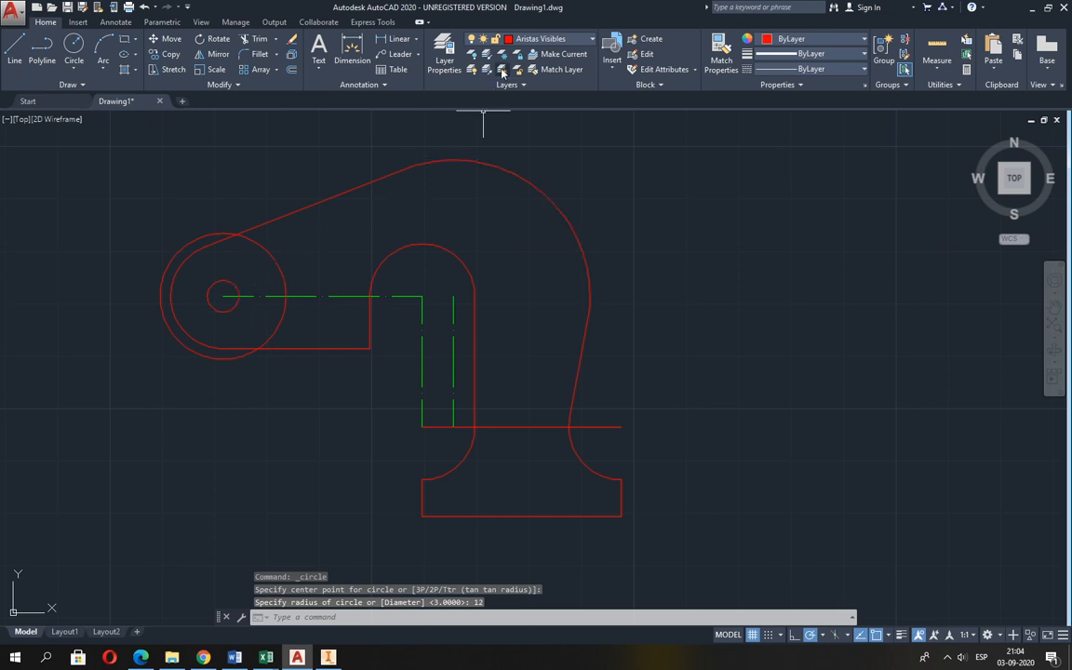
Make Líneas de Ejes the current layer and draw the left hole's vertical centre line between the top and bottom quadrants of the R12 circle.
{"action": "left_click", "coordinate": [517, 41]}
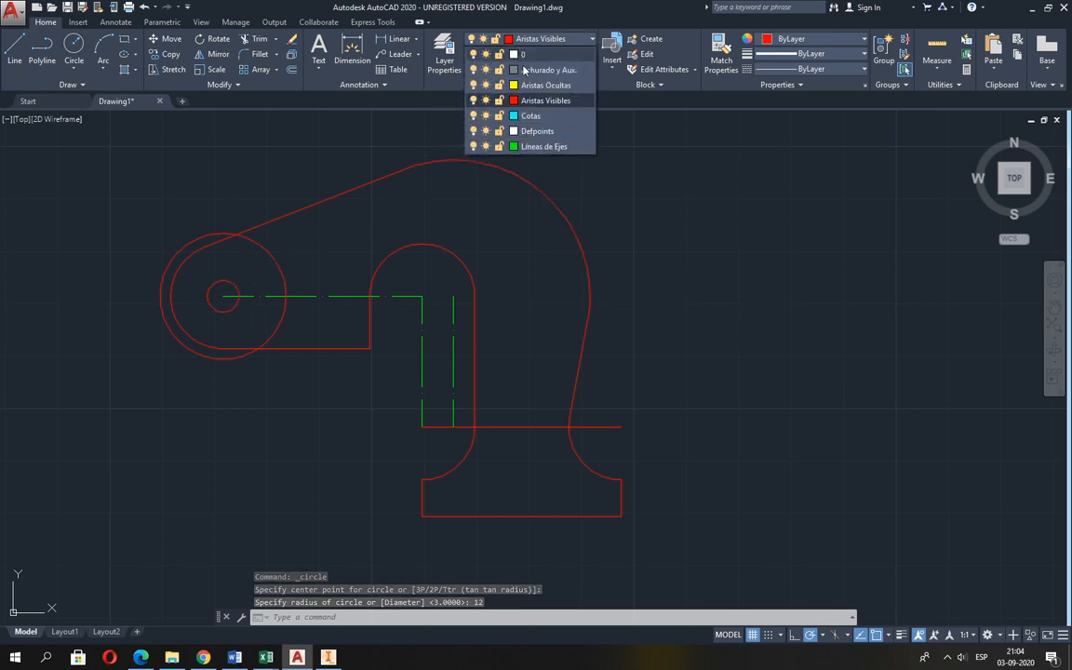
{"action": "left_click", "coordinate": [541, 147]}
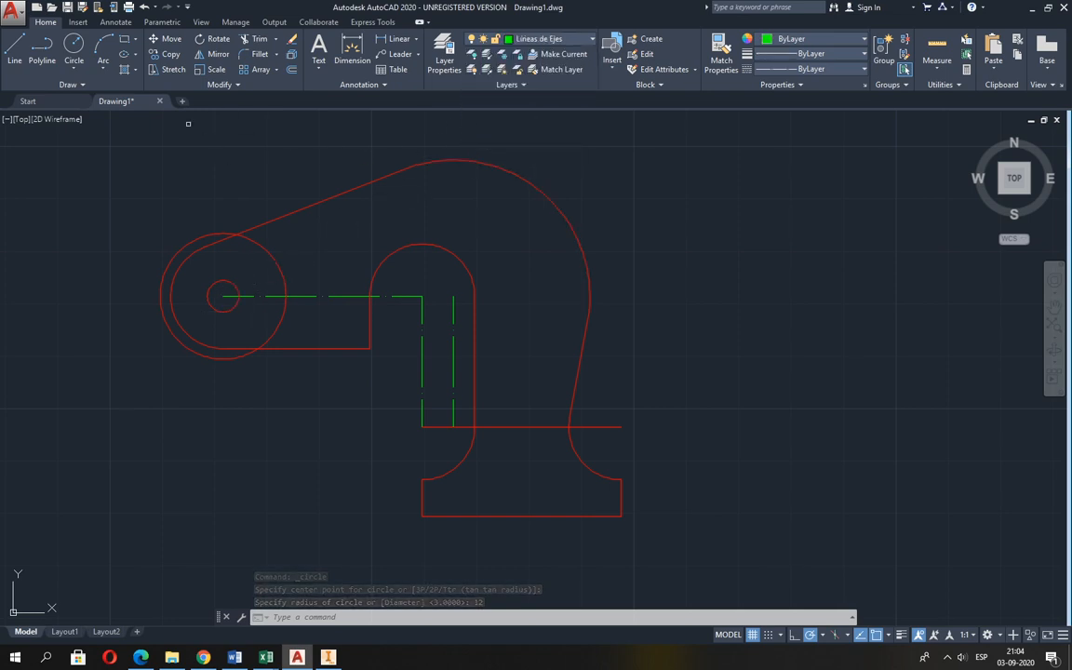
{"action": "left_click", "coordinate": [15, 51]}
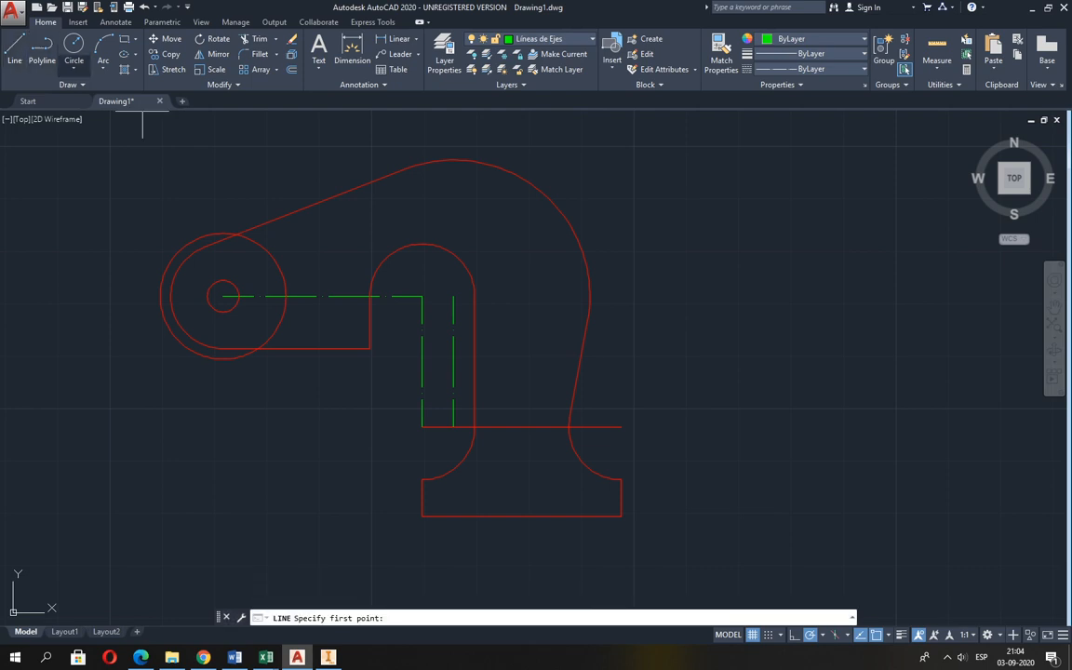
{"action": "left_click", "coordinate": [222, 236]}
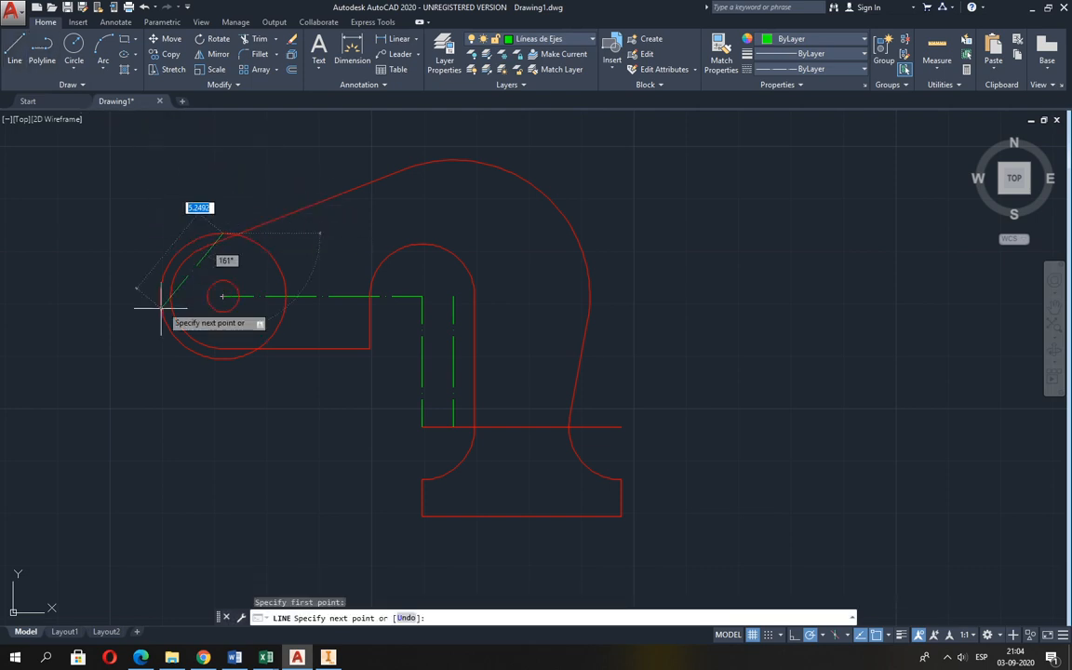
{"action": "left_click", "coordinate": [223, 357]}
{"action": "key", "text": "Return"}
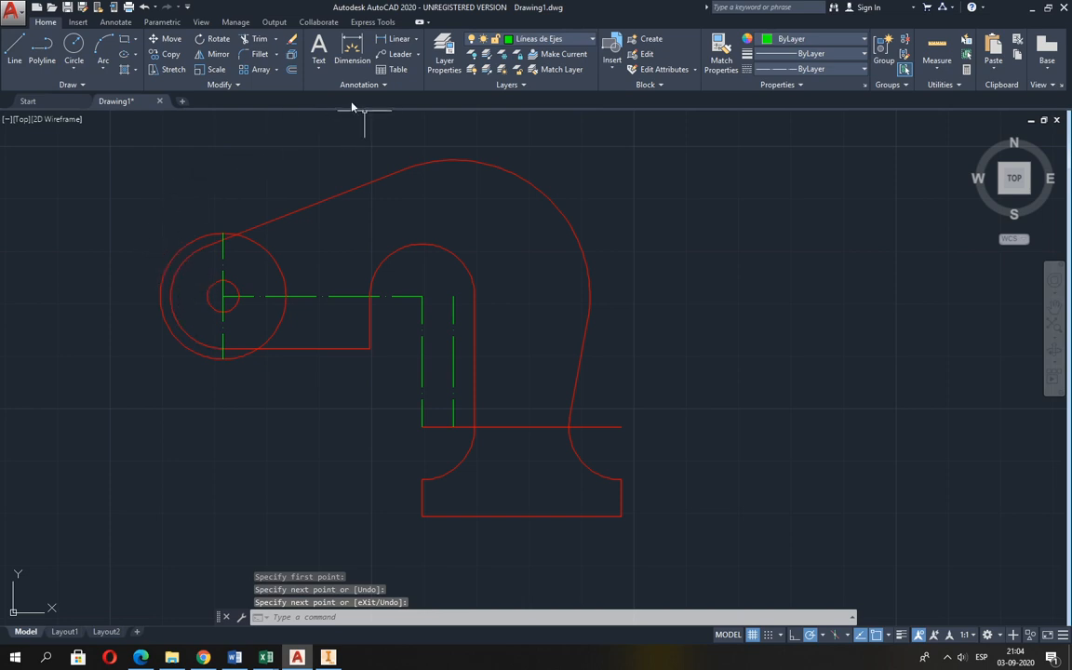
Extend the horizontal axis line to the left side of the R12 circle, and erase that auxiliary circle.
{"action": "left_click", "coordinate": [275, 39]}
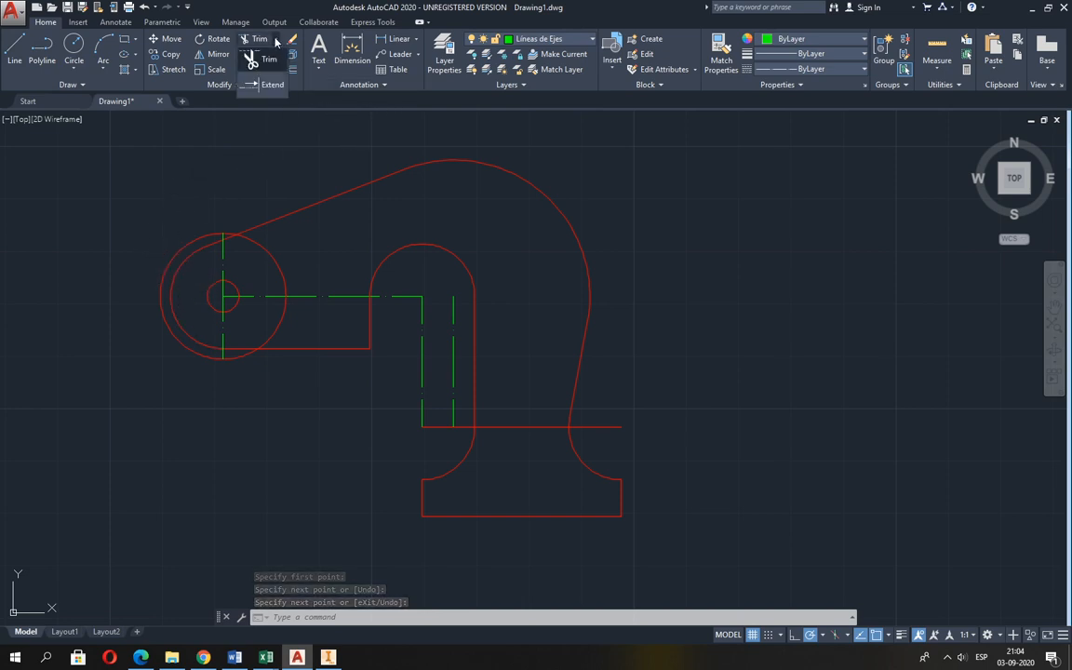
{"action": "left_click", "coordinate": [265, 85]}
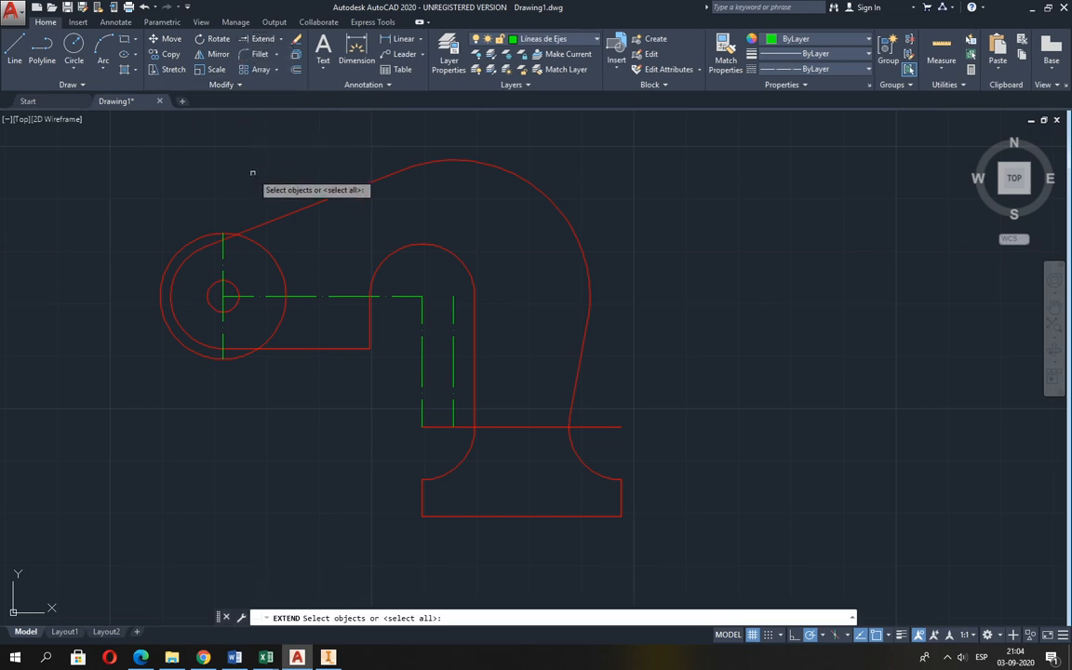
{"action": "left_click", "coordinate": [164, 296]}
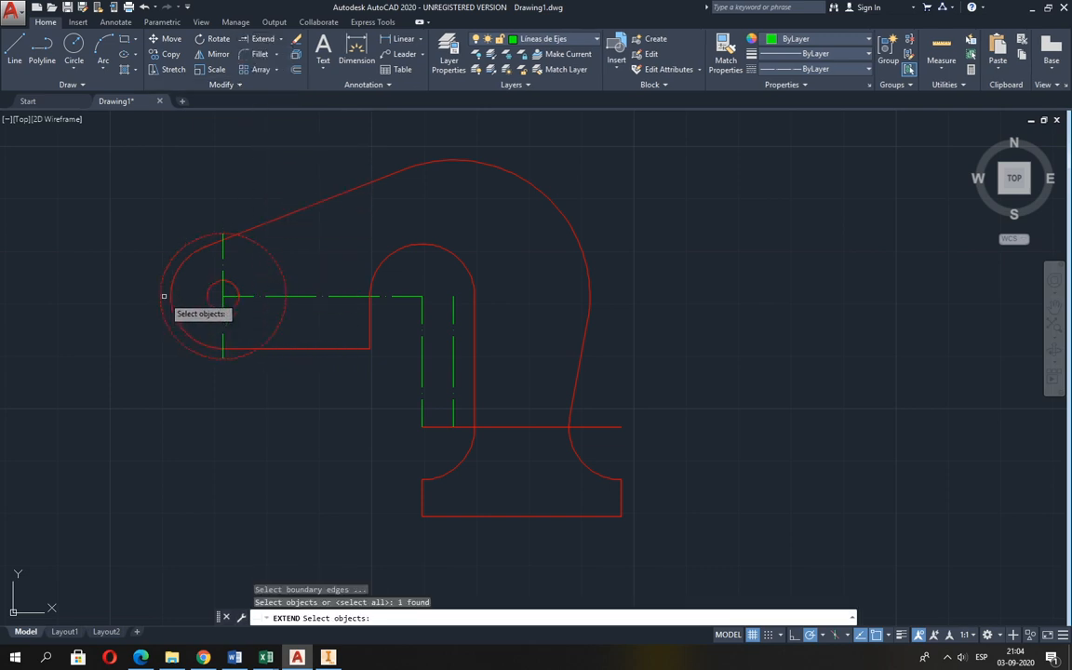
{"action": "key", "text": "Return"}
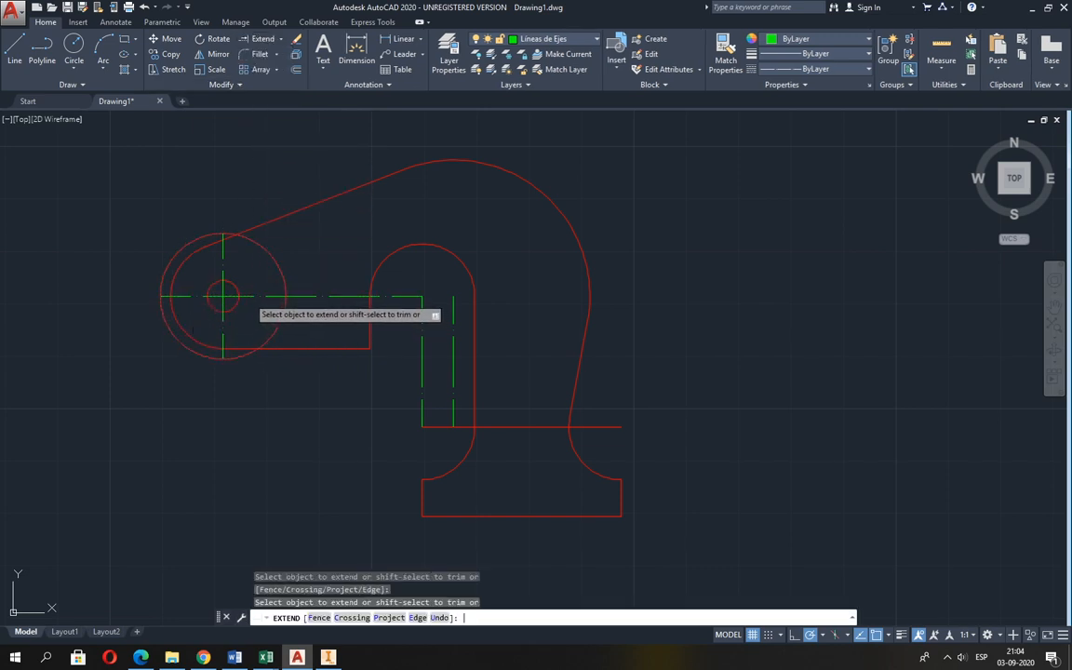
{"action": "key", "text": "Return"}
{"action": "left_click", "coordinate": [275, 258]}
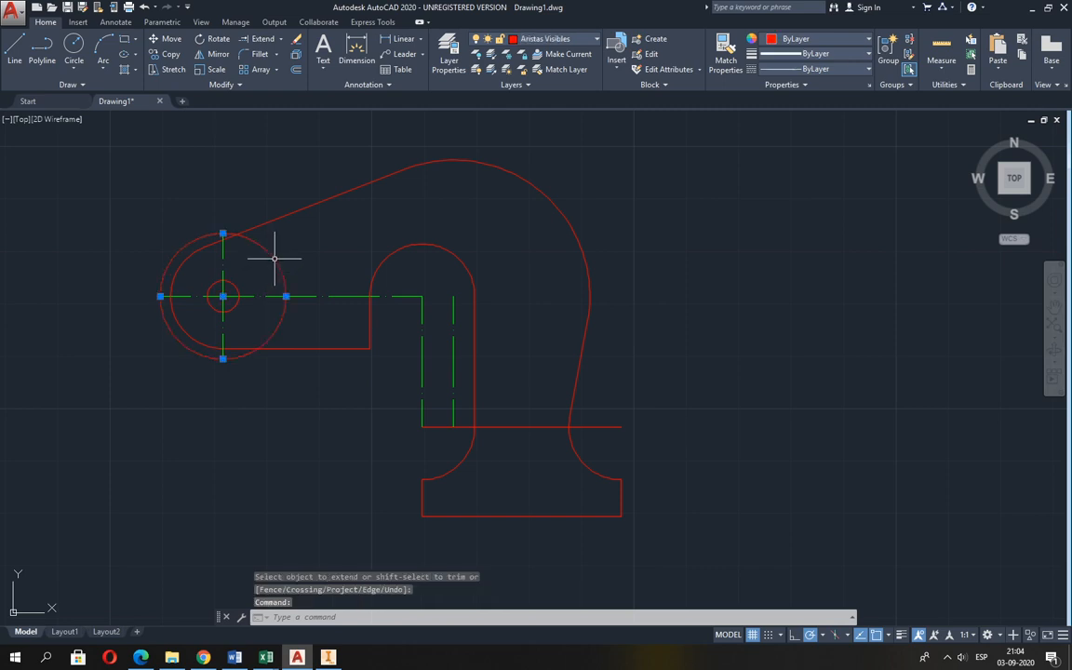
{"action": "key", "text": "Delete"}
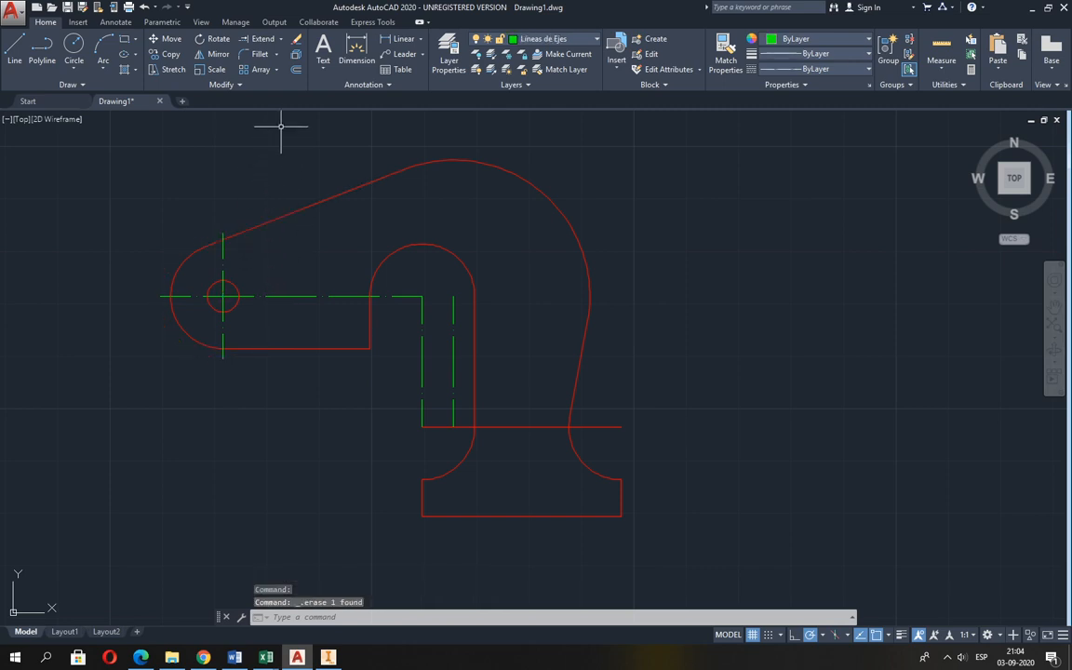
Offset the left hole's vertical centre line by 18 to the right.
{"action": "left_click", "coordinate": [296, 70]}
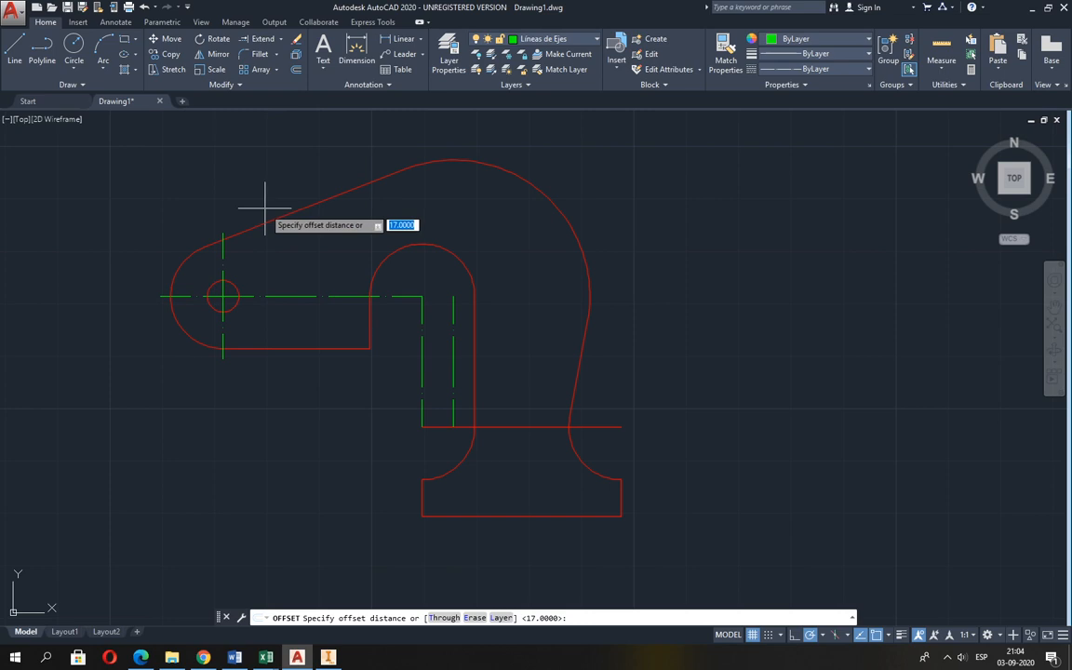
{"action": "type", "text": "18"}
{"action": "key", "text": "Return"}
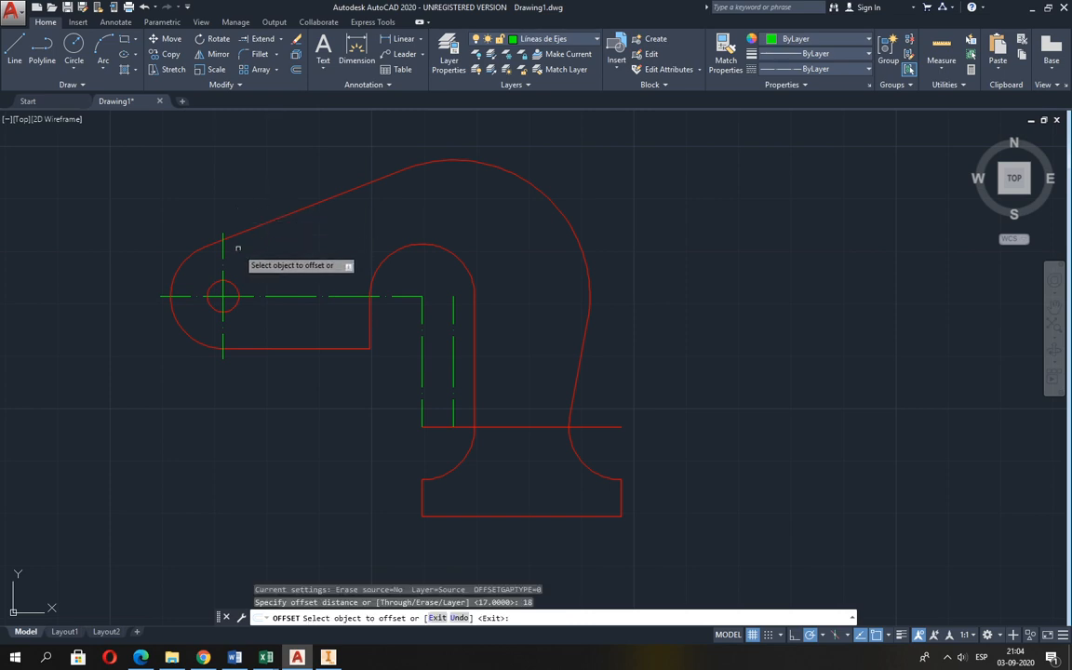
{"action": "left_click", "coordinate": [223, 243]}
{"action": "left_click", "coordinate": [293, 291]}
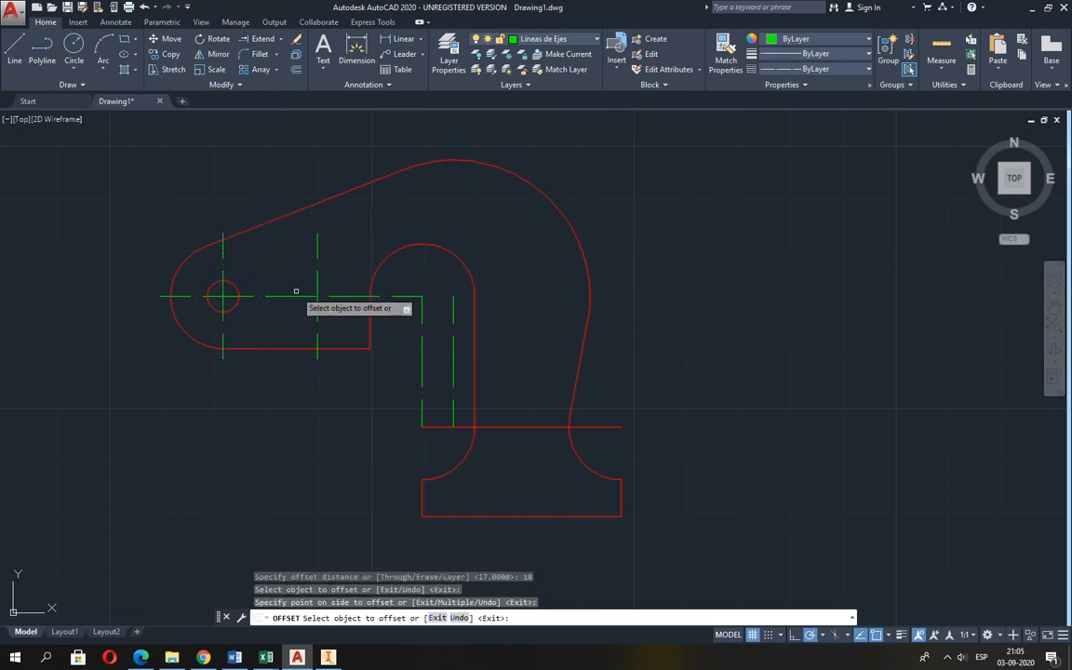
{"action": "key", "text": "Return"}
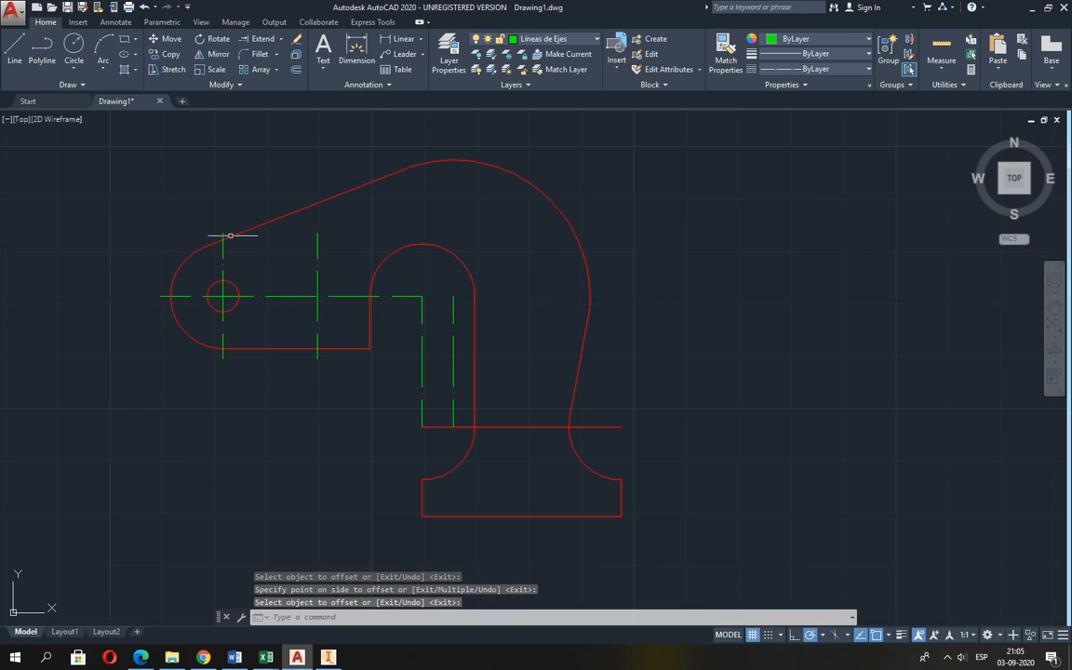
Draw a circle of radius 3 where the offset vertical centre line crosses the horizontal axis.
{"action": "left_click", "coordinate": [74, 48]}
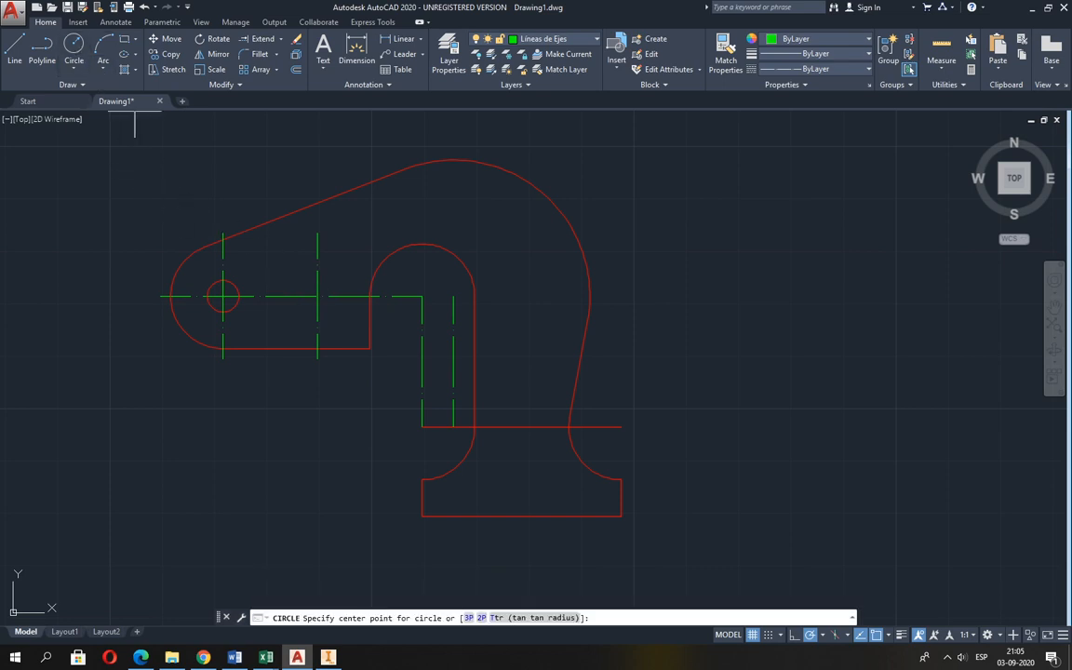
{"action": "left_click", "coordinate": [317, 297]}
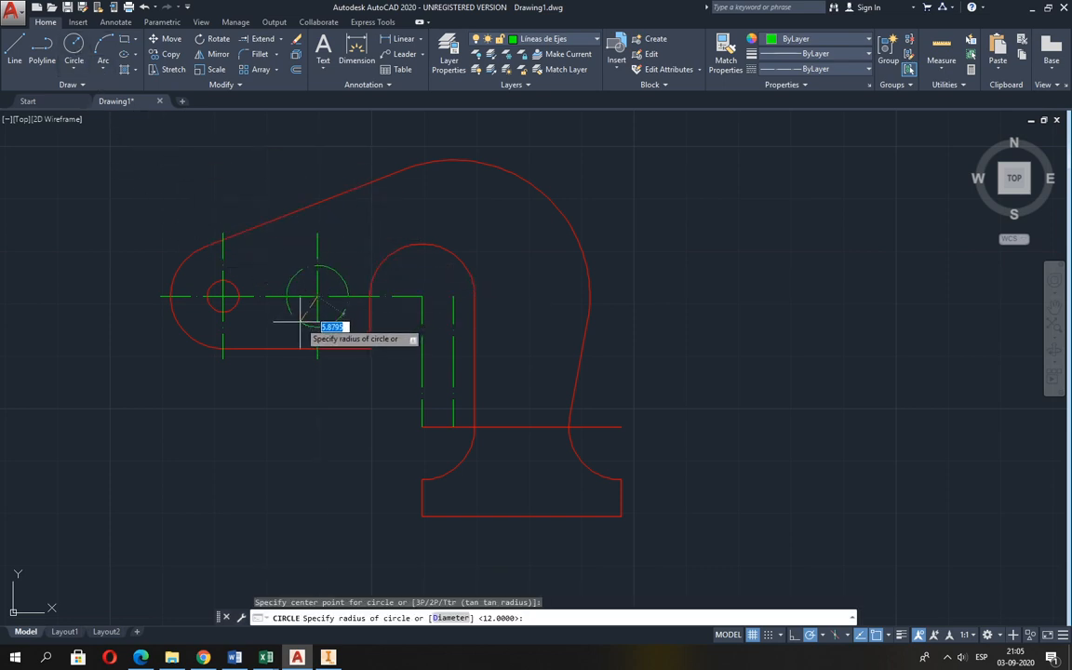
{"action": "type", "text": "3"}
{"action": "key", "text": "Return"}
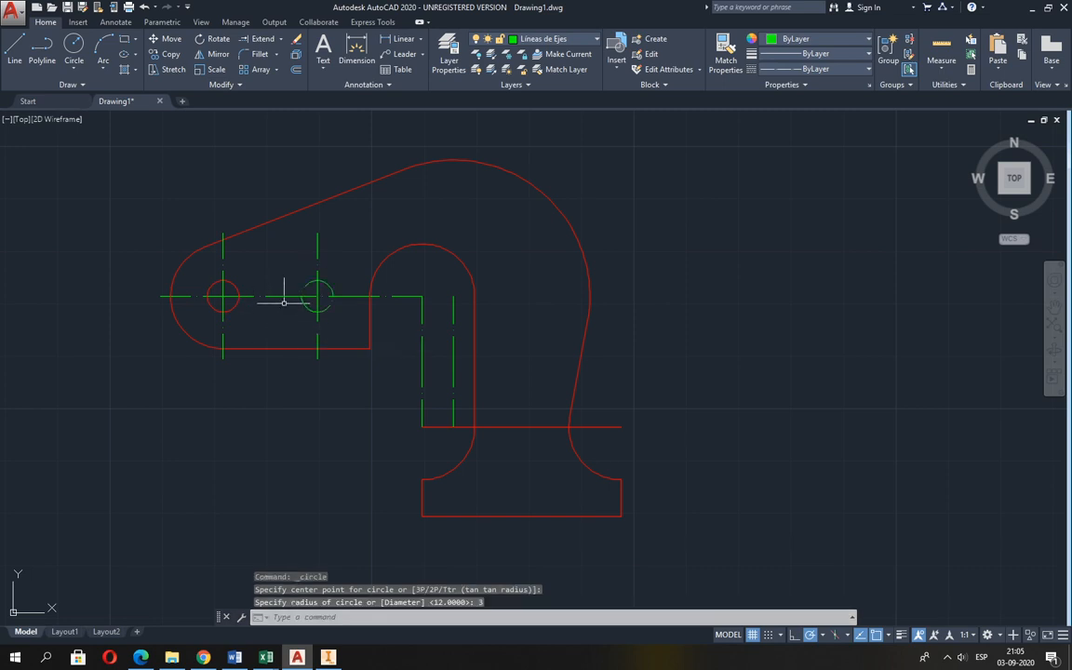
Try assigning the second small circle to the Aristas Visibles layer, and undo that layer change.
{"action": "left_click", "coordinate": [330, 286]}
{"action": "left_click", "coordinate": [549, 39]}
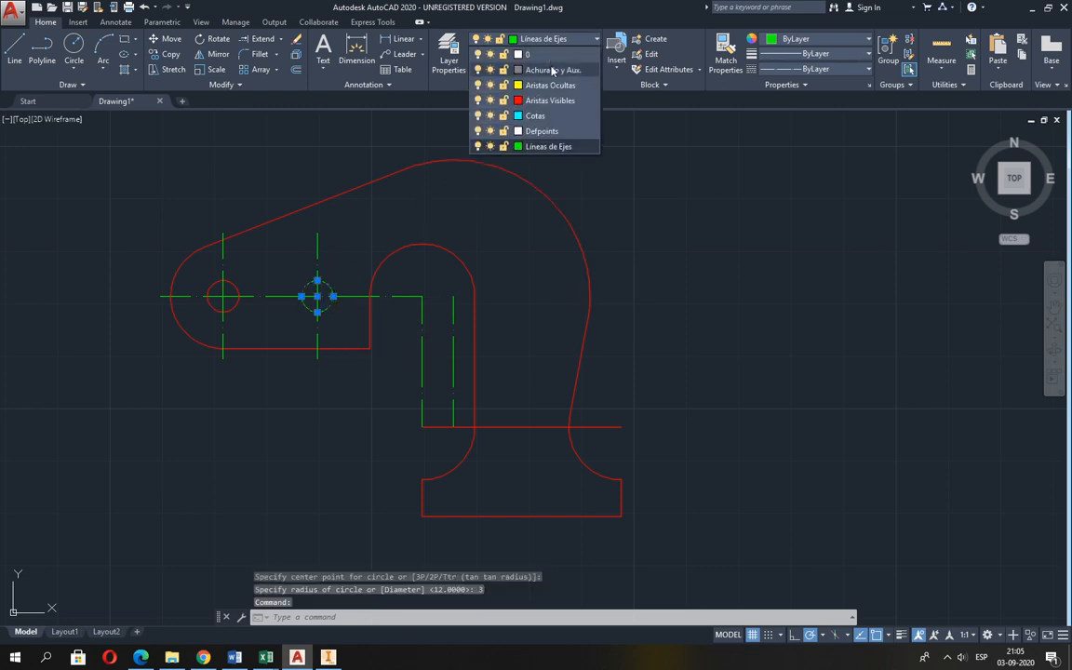
{"action": "left_click", "coordinate": [507, 100]}
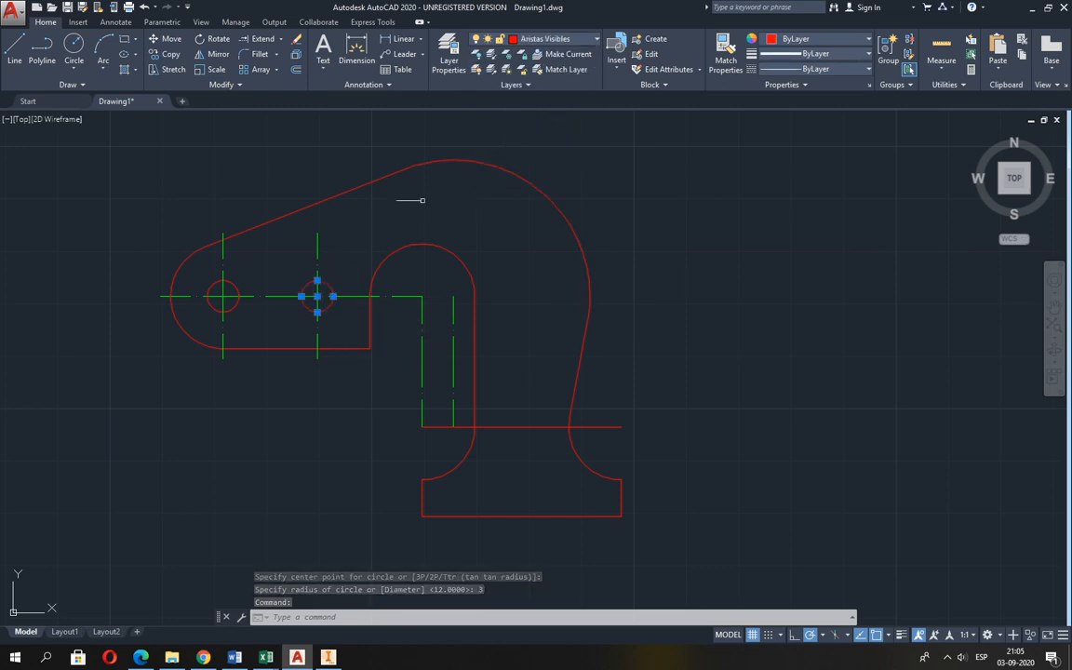
{"action": "key", "text": "Escape"}
{"action": "key", "text": "Escape"}
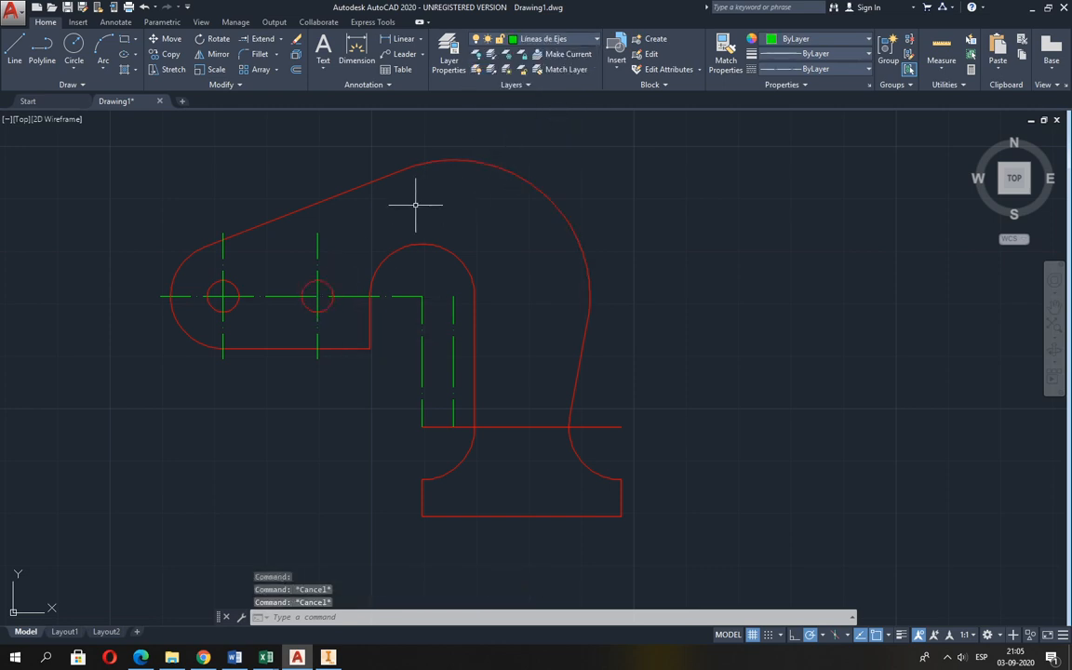
{"action": "left_click", "coordinate": [143, 7]}
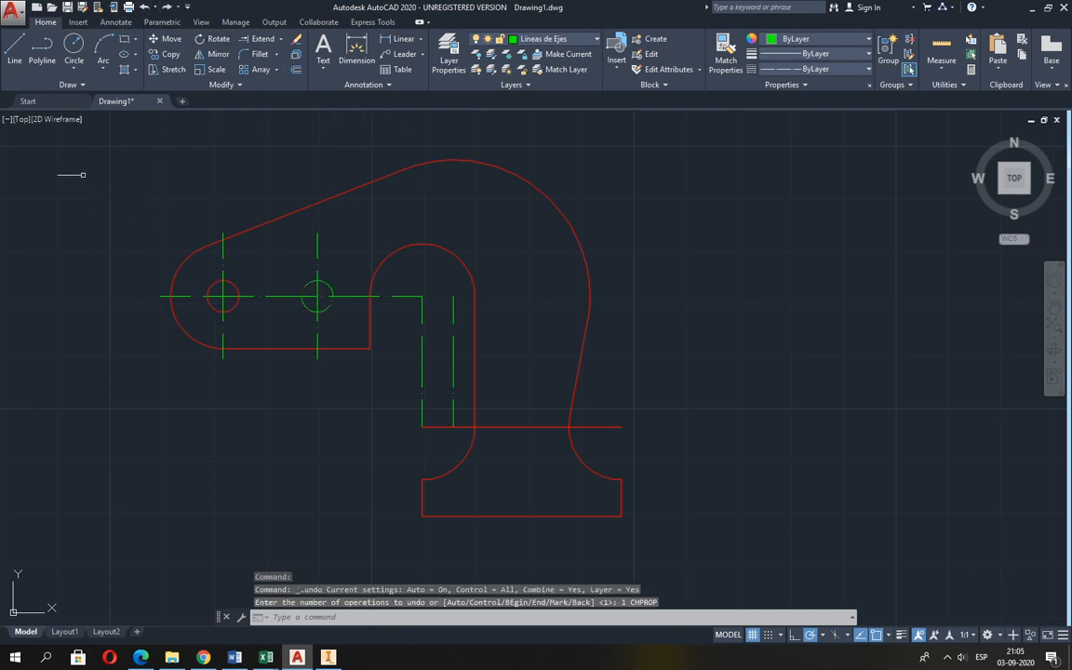
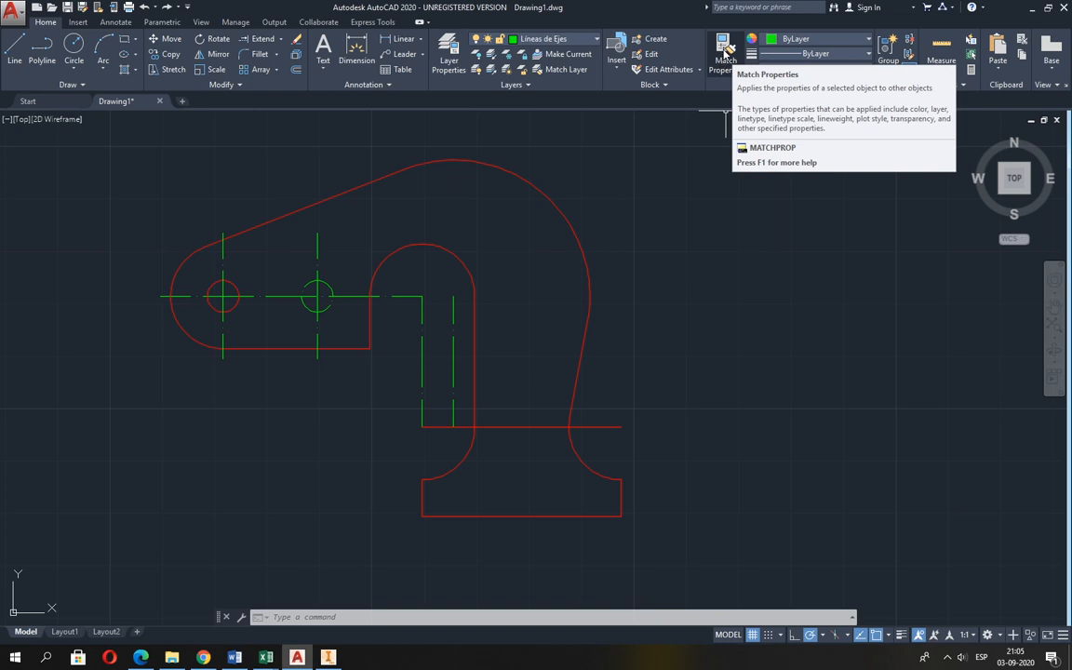
Match the second small circle's properties to those of the left small circle.
{"action": "left_click", "coordinate": [724, 56]}
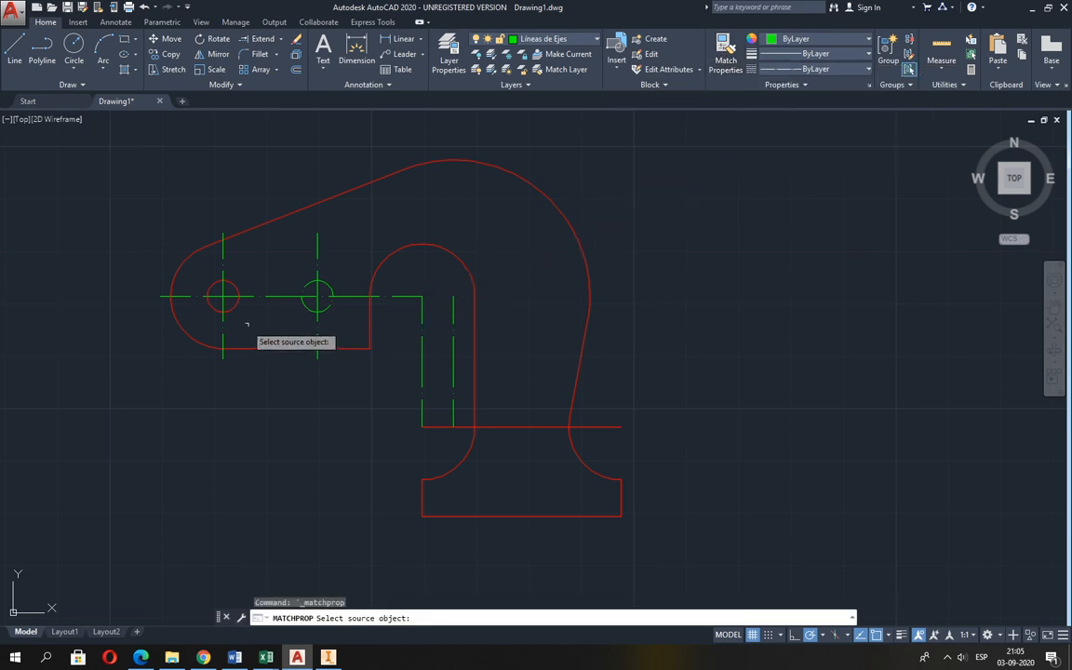
{"action": "left_click", "coordinate": [212, 285]}
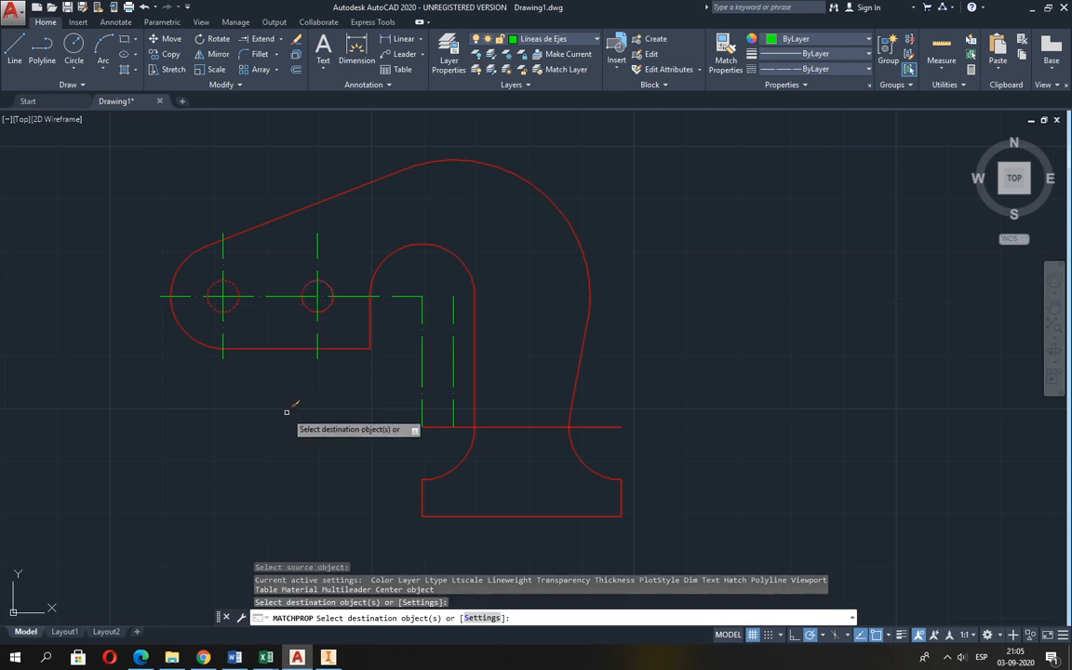
{"action": "key", "text": "Return"}
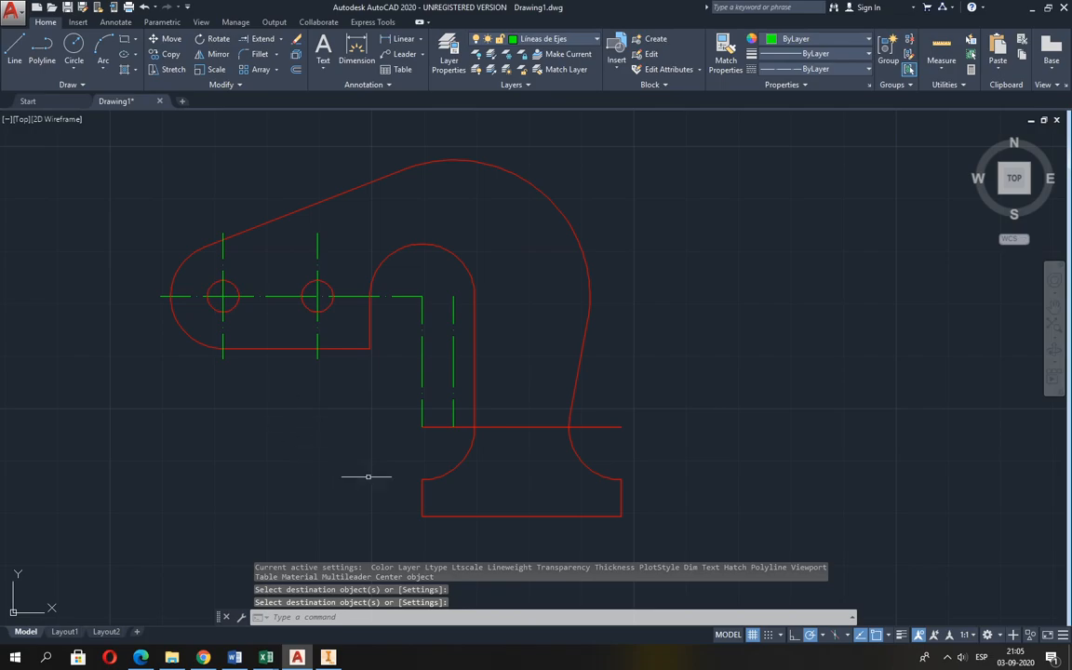
Check the hook figure in Guia 2.pdf, and erase the vertical axis line through the centre of the R26 arc.
{"action": "key", "text": "alt+Tab"}
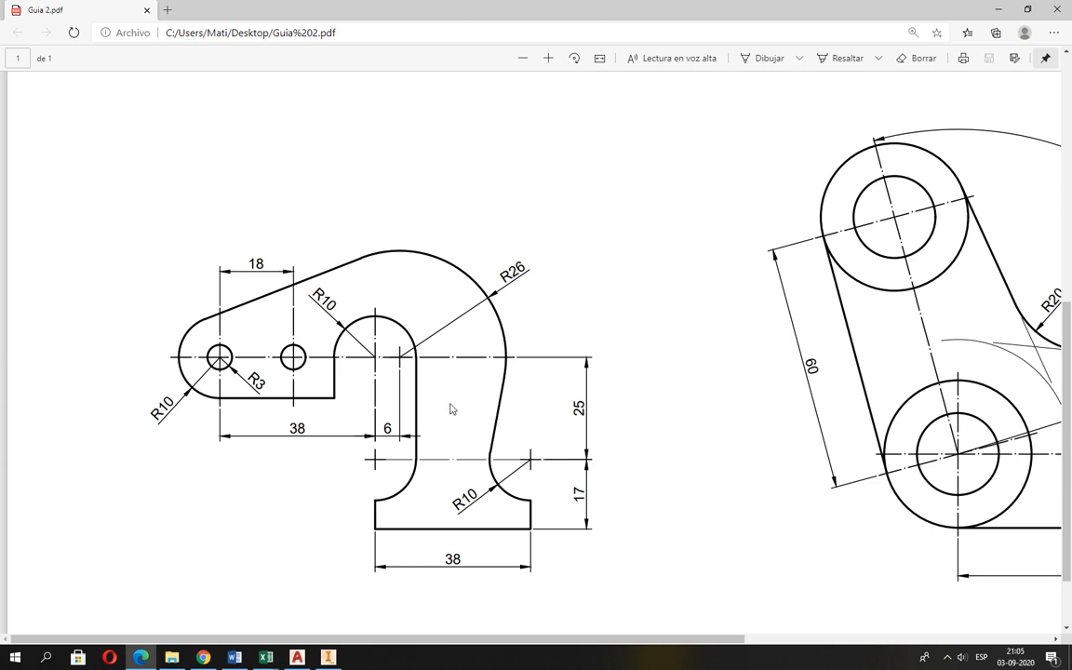
{"action": "key", "text": "alt+Tab"}
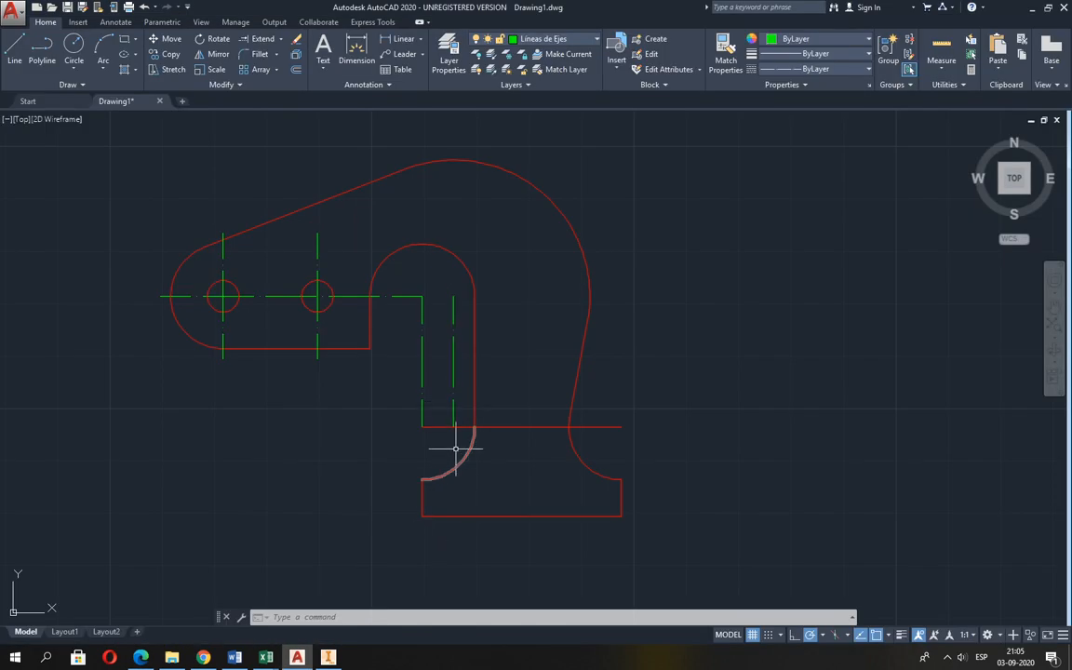
{"action": "type", "text": "e"}
{"action": "key", "text": "Return"}
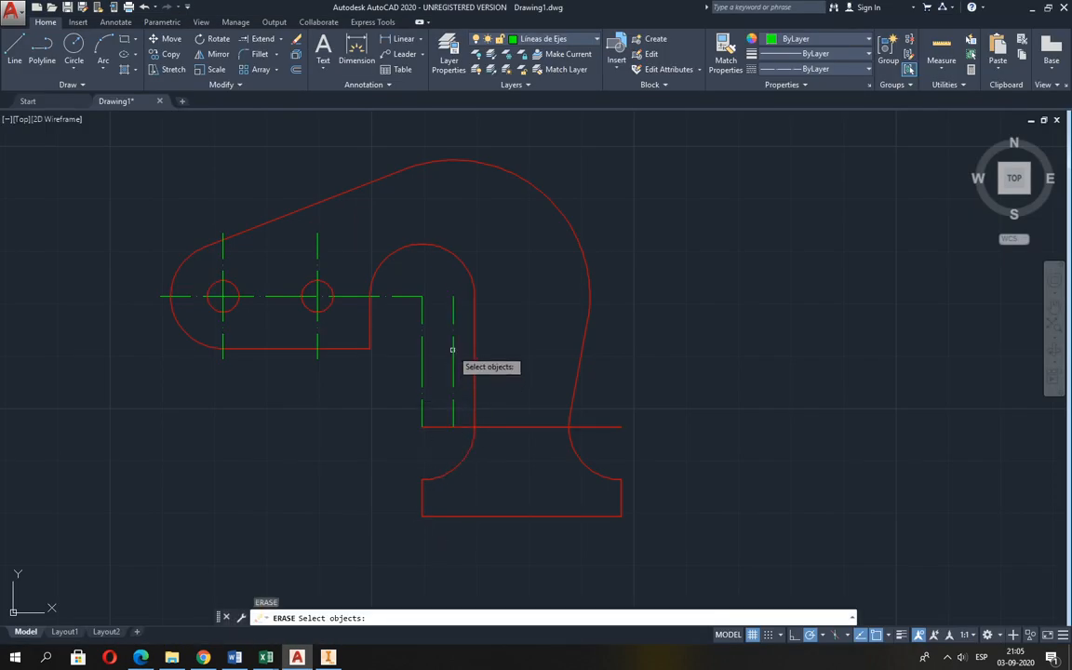
{"action": "left_click", "coordinate": [453, 347]}
{"action": "key", "text": "Return"}
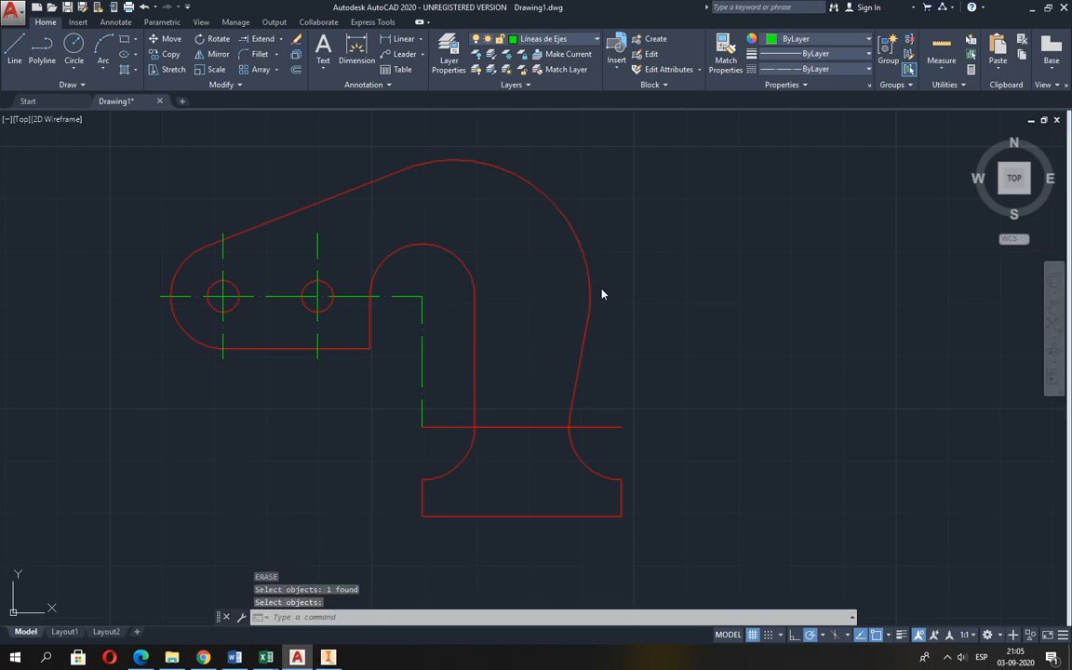
Offset the large R26 outer arc outward by 2 as an auxiliary boundary.
{"action": "key", "text": "alt+Tab"}
{"action": "key", "text": "alt+Tab"}
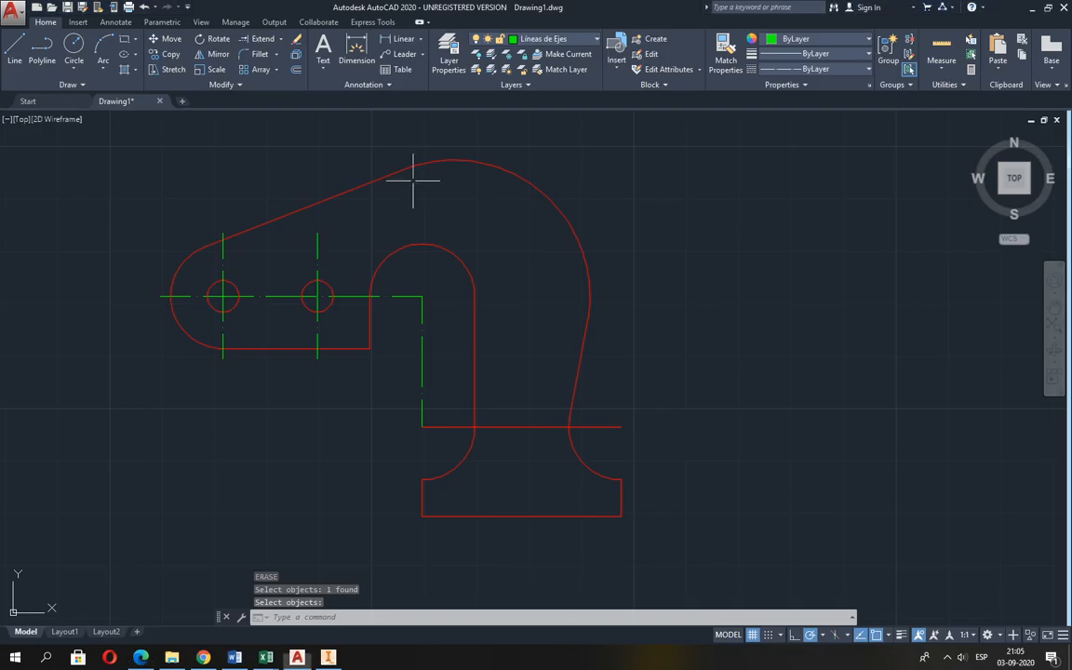
{"action": "left_click", "coordinate": [293, 72]}
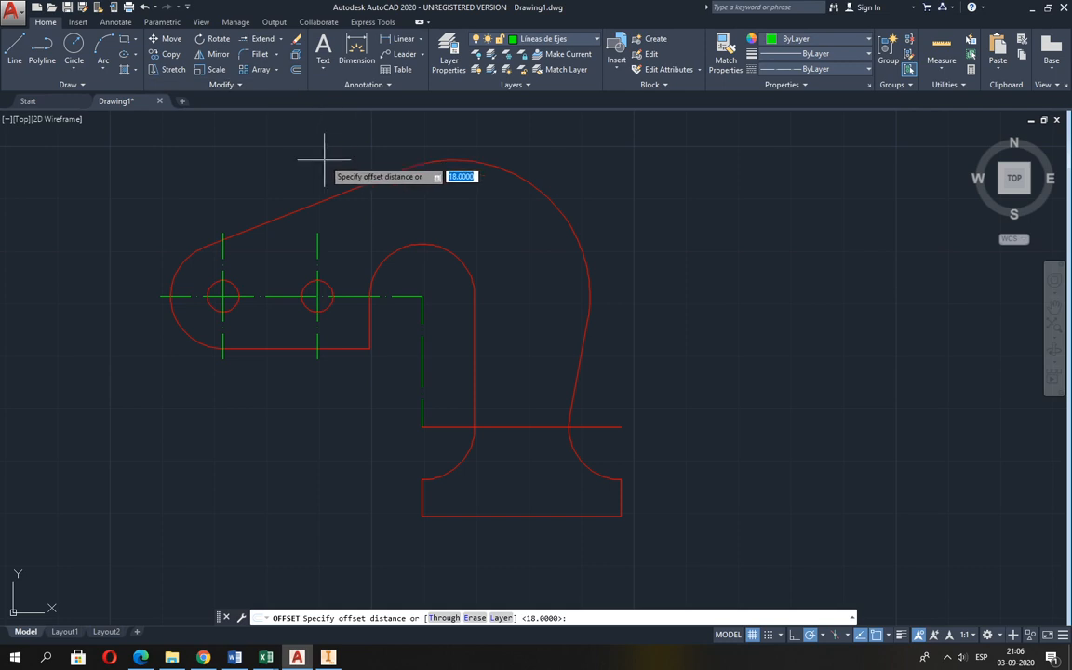
{"action": "type", "text": "2"}
{"action": "key", "text": "Return"}
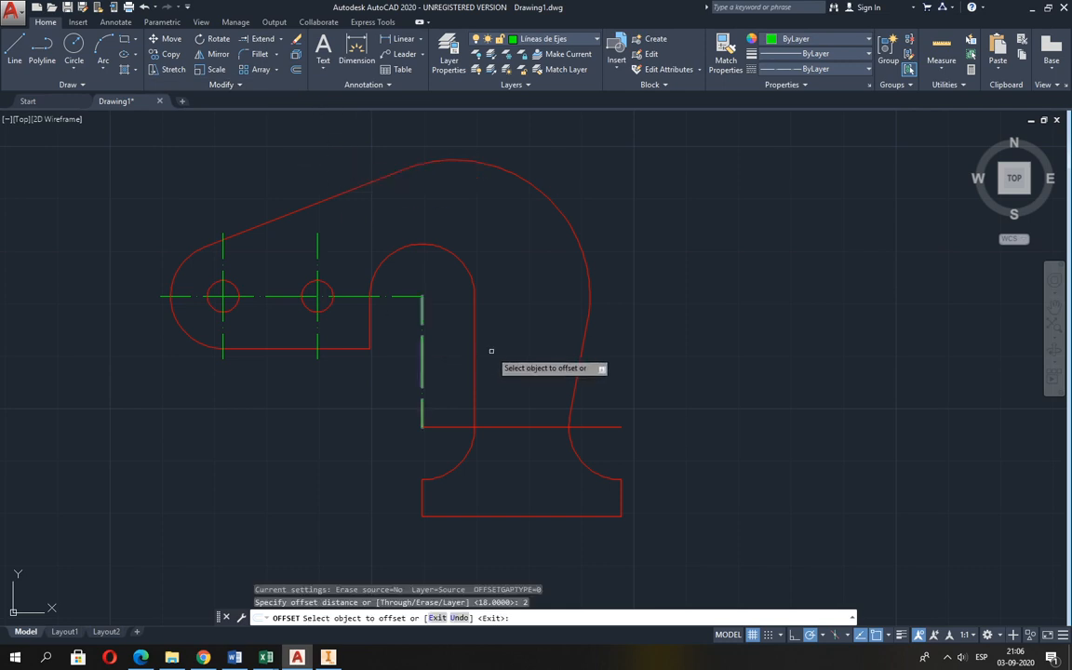
{"action": "left_click", "coordinate": [588, 290]}
{"action": "left_click", "coordinate": [627, 287]}
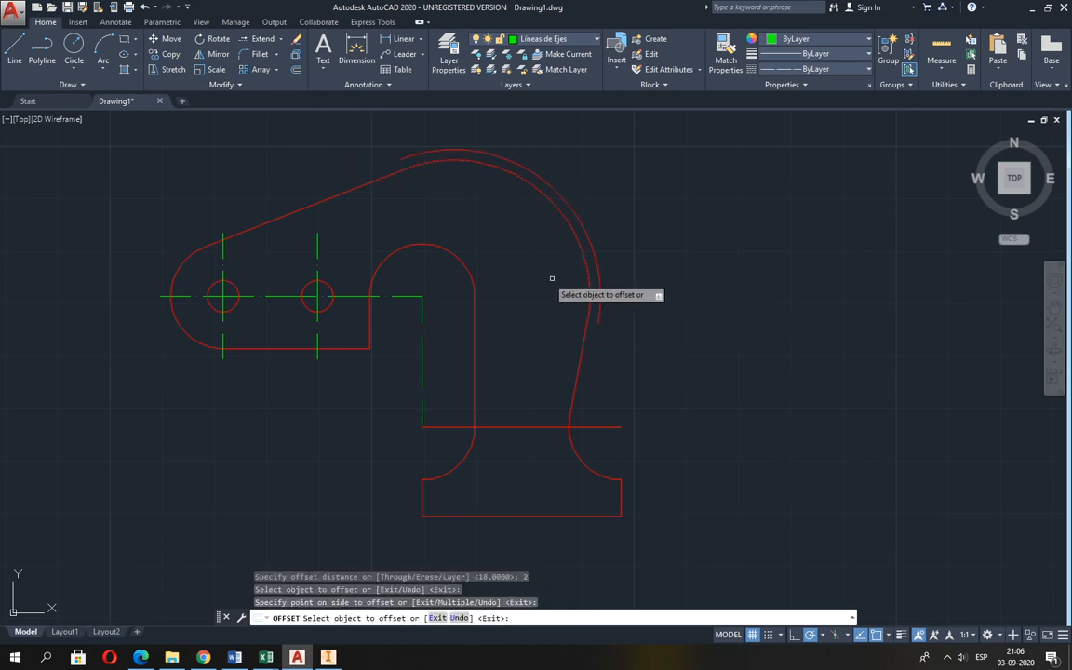
{"action": "key", "text": "Return"}
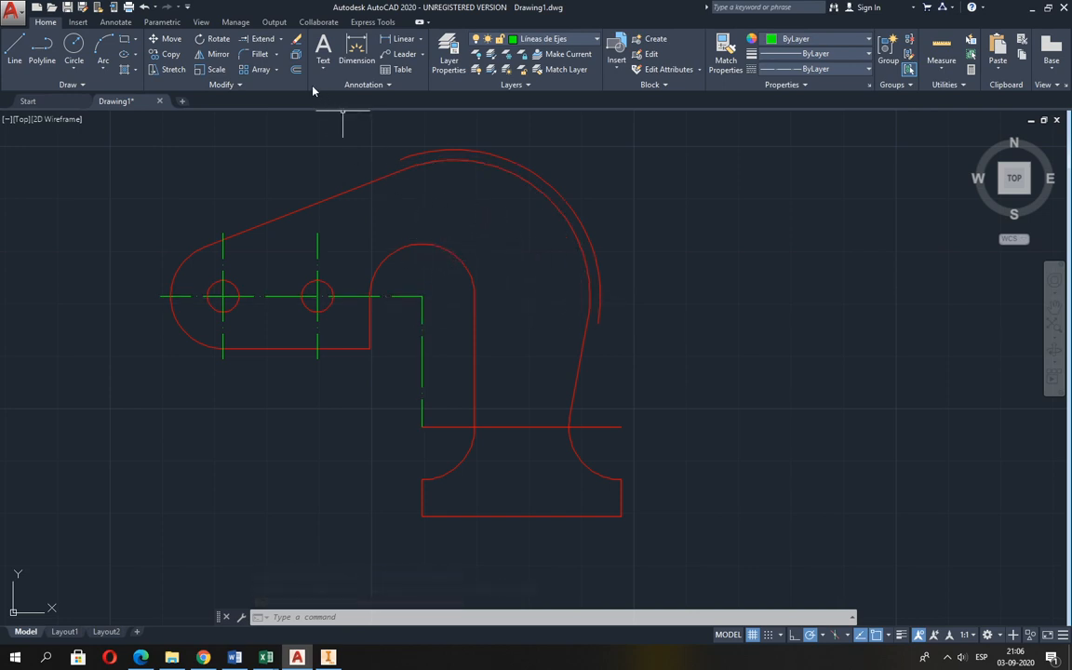
Try extending the horizontal axis line to the auxiliary arc outside the R26 curve, and undo the extension.
{"action": "left_click", "coordinate": [260, 39]}
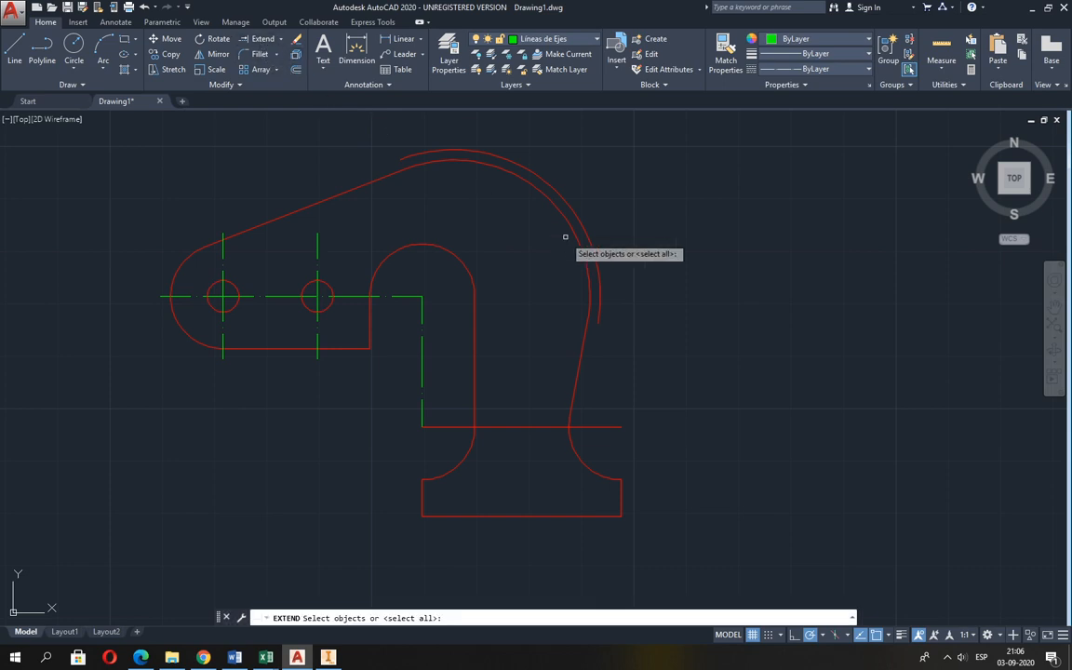
{"action": "left_click", "coordinate": [599, 284]}
{"action": "key", "text": "Return"}
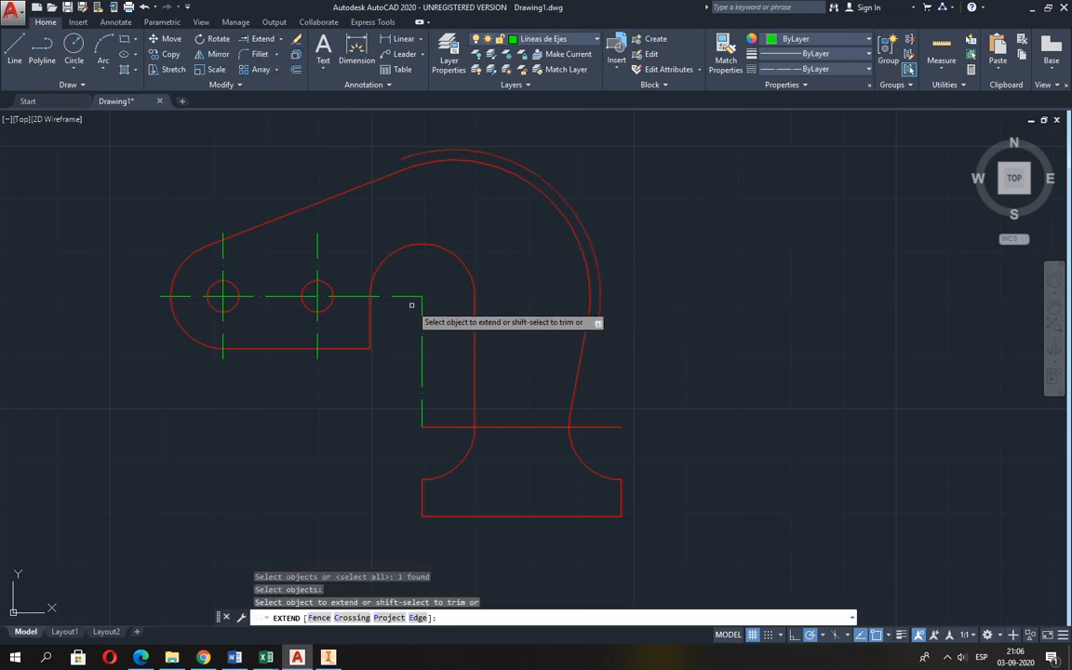
{"action": "left_click", "coordinate": [407, 296]}
{"action": "key", "text": "Return"}
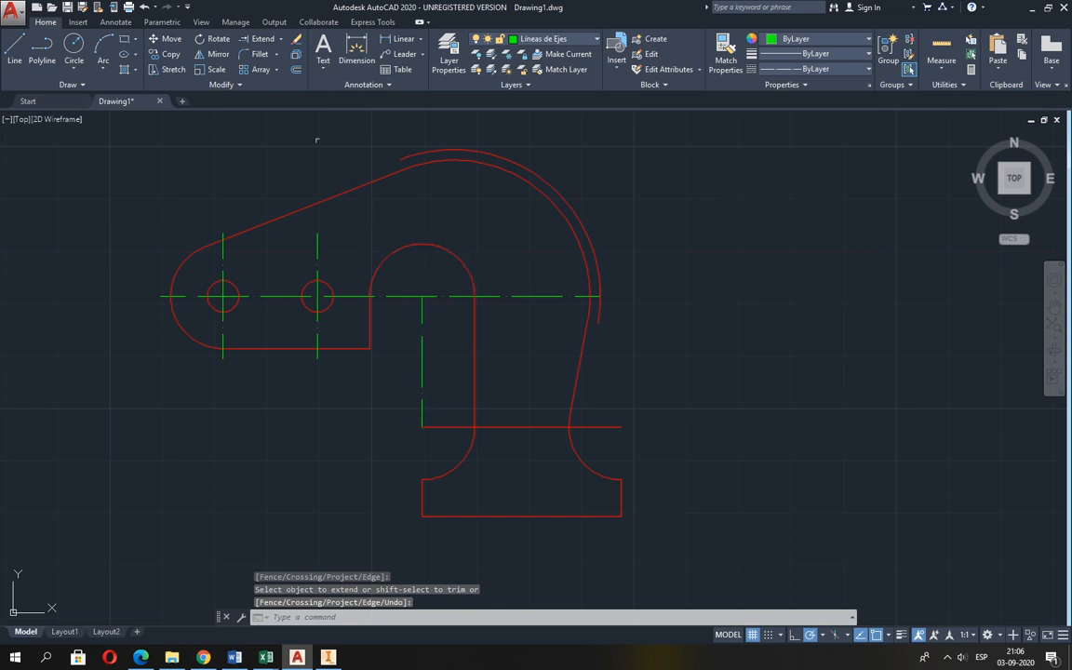
{"action": "left_click", "coordinate": [144, 7]}
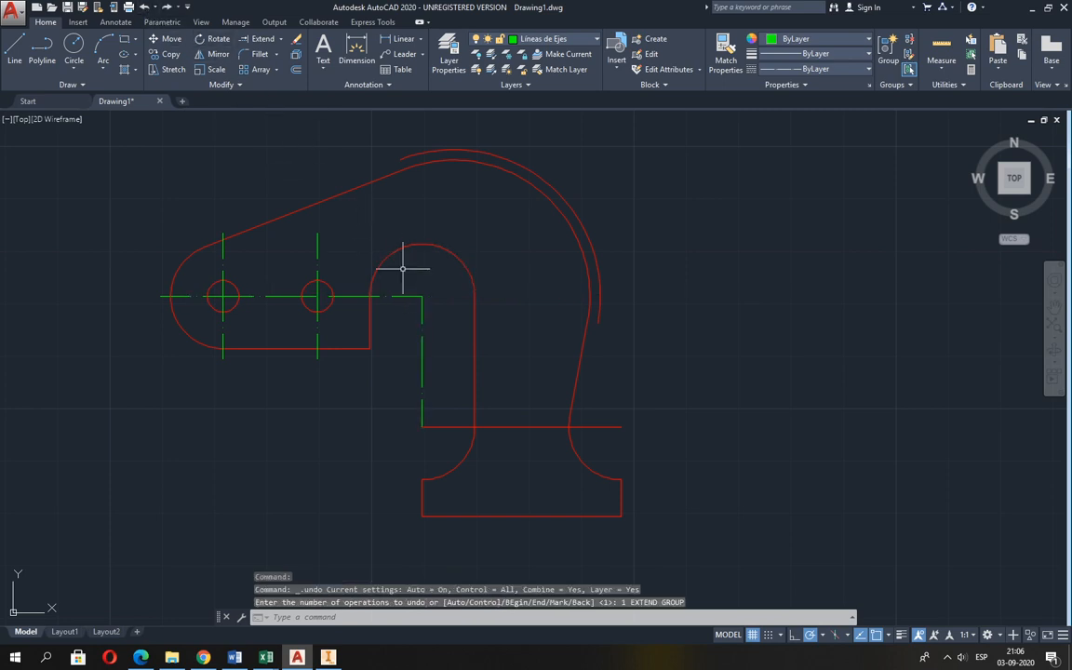
Stretch the right end of the horizontal axis line to the auxiliary arc outside the R26 curve.
{"action": "left_click", "coordinate": [416, 294]}
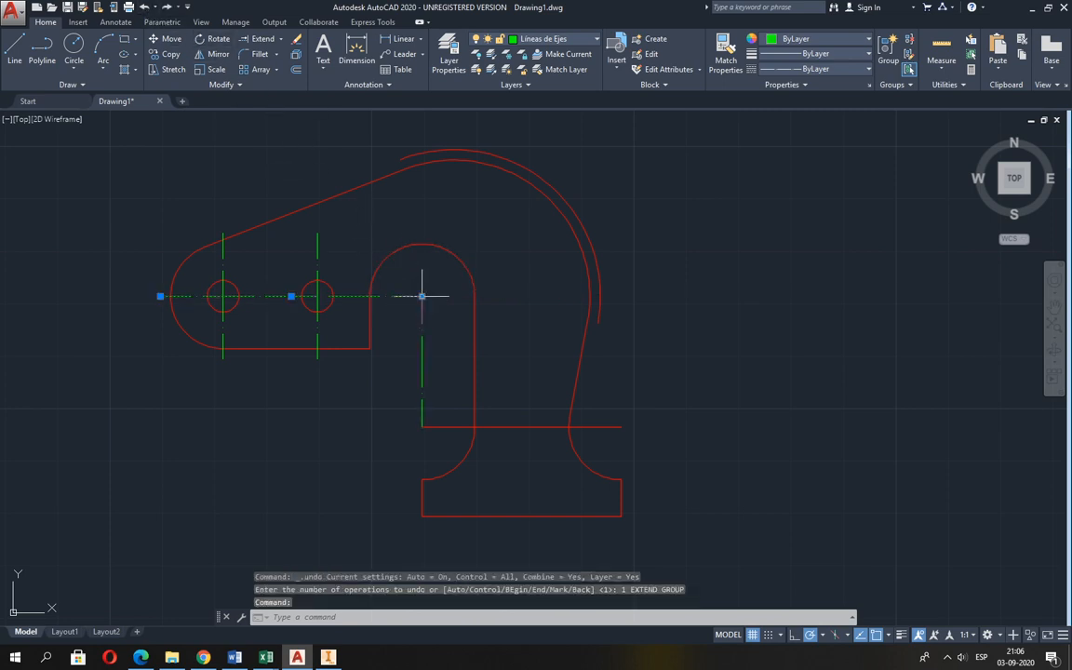
{"action": "left_click", "coordinate": [421, 296]}
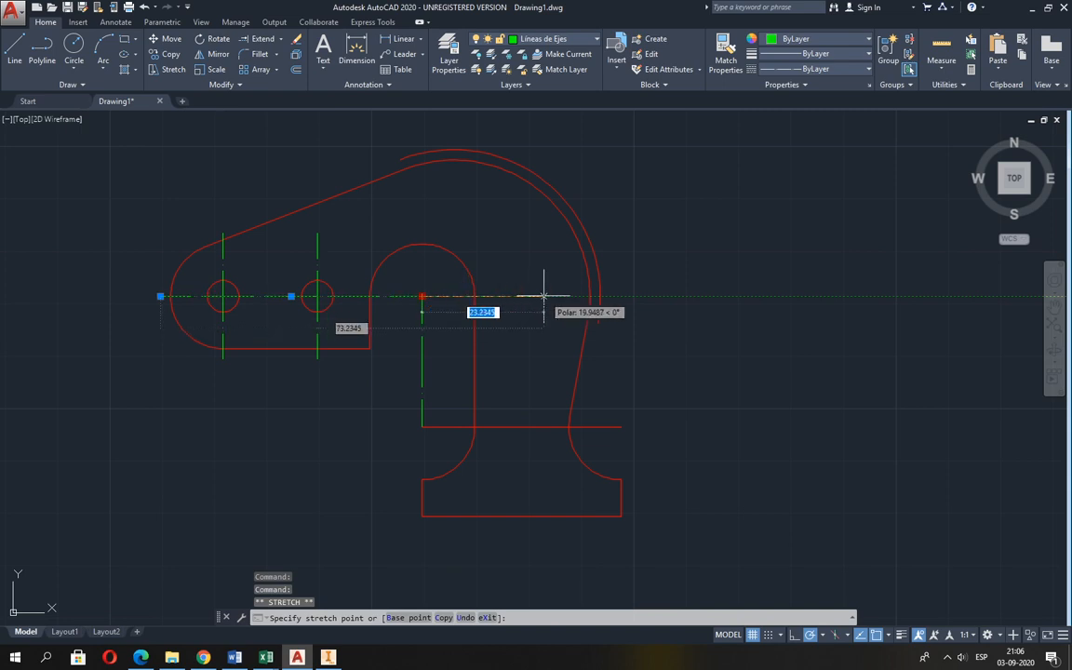
{"action": "left_click", "coordinate": [599, 296]}
{"action": "type", "text": "undo"}
{"action": "key", "text": "Return"}
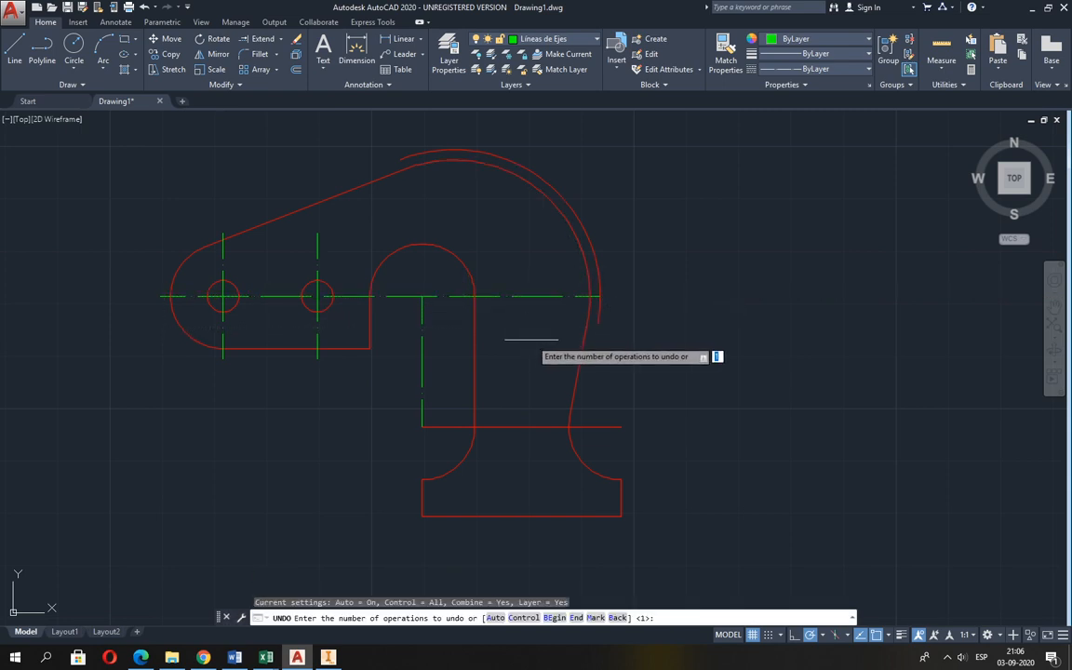
{"action": "key", "text": "Escape"}
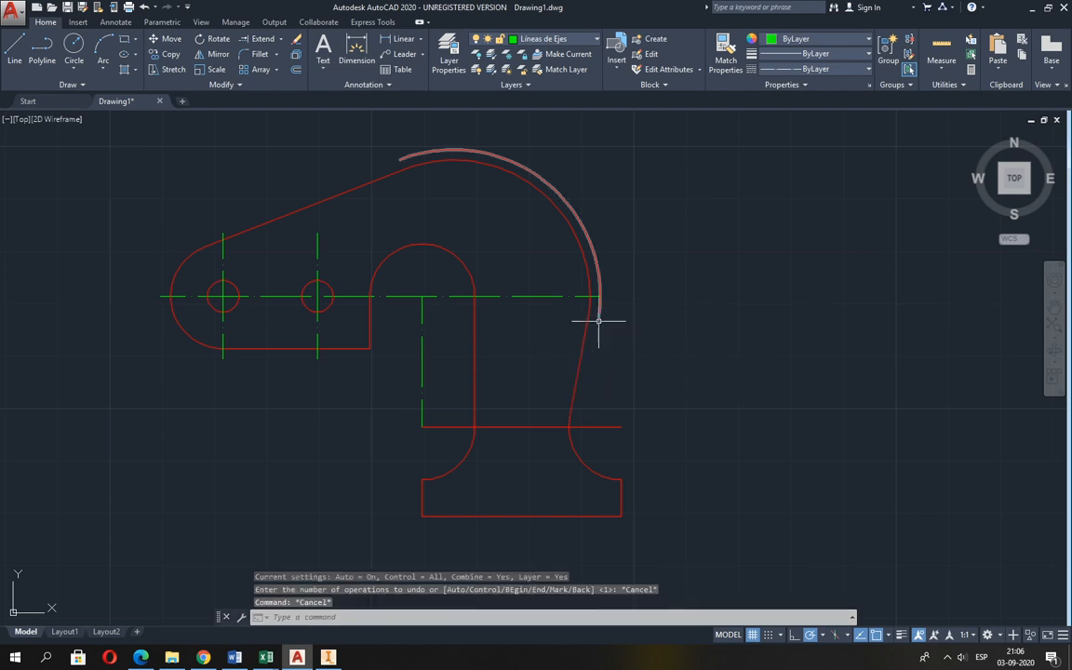
Erase the auxiliary arc outside the R26 curve, checking the centre lines against Guia 2.pdf.
{"action": "type", "text": "e"}
{"action": "key", "text": "Return"}
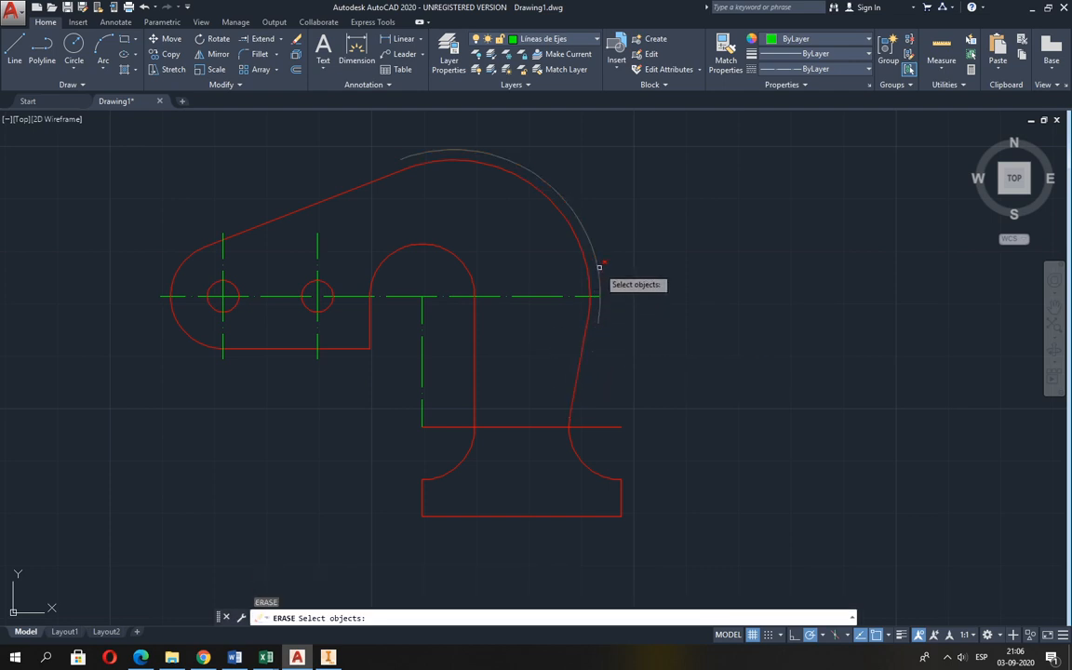
{"action": "left_click", "coordinate": [599, 267]}
{"action": "key", "text": "alt+Tab"}
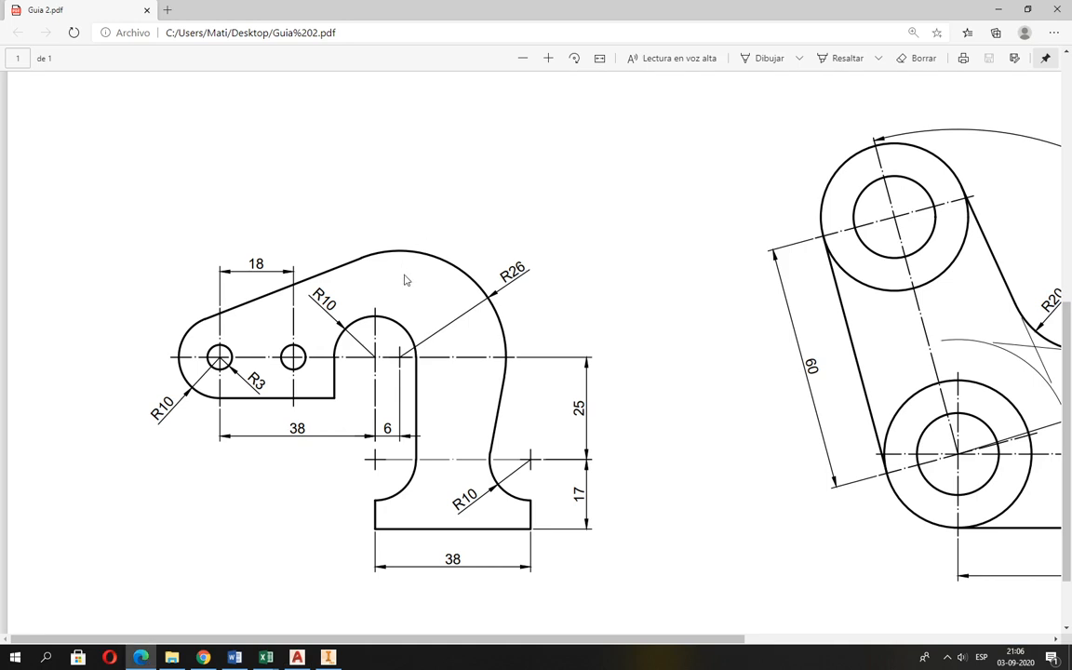
{"action": "key", "text": "alt+Tab"}
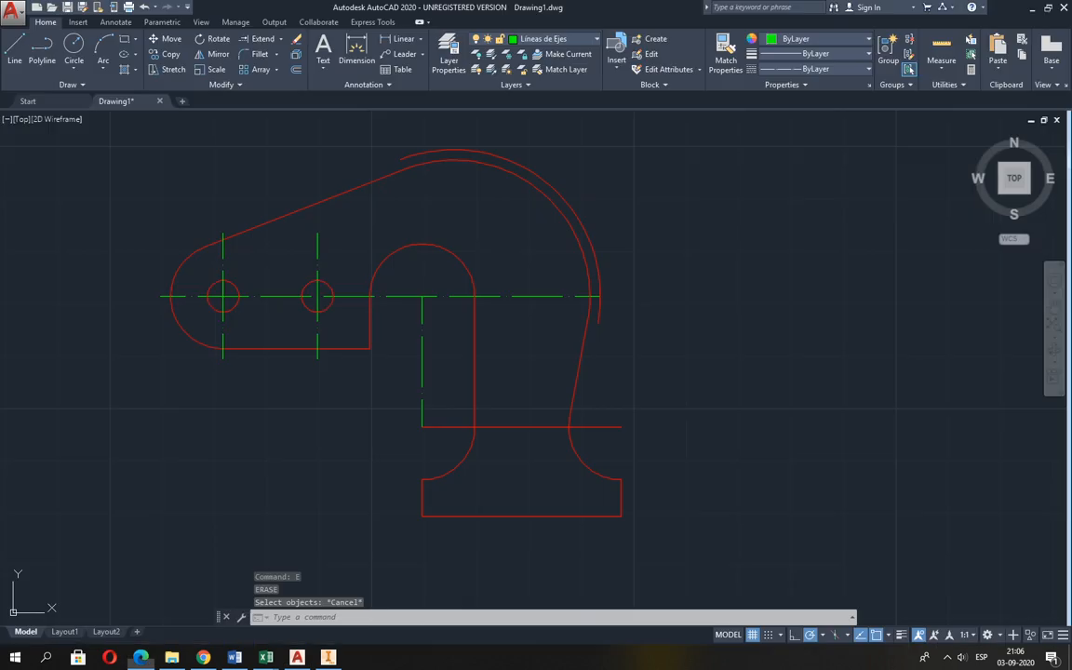
{"action": "key", "text": "Escape"}
{"action": "key", "text": "Return"}
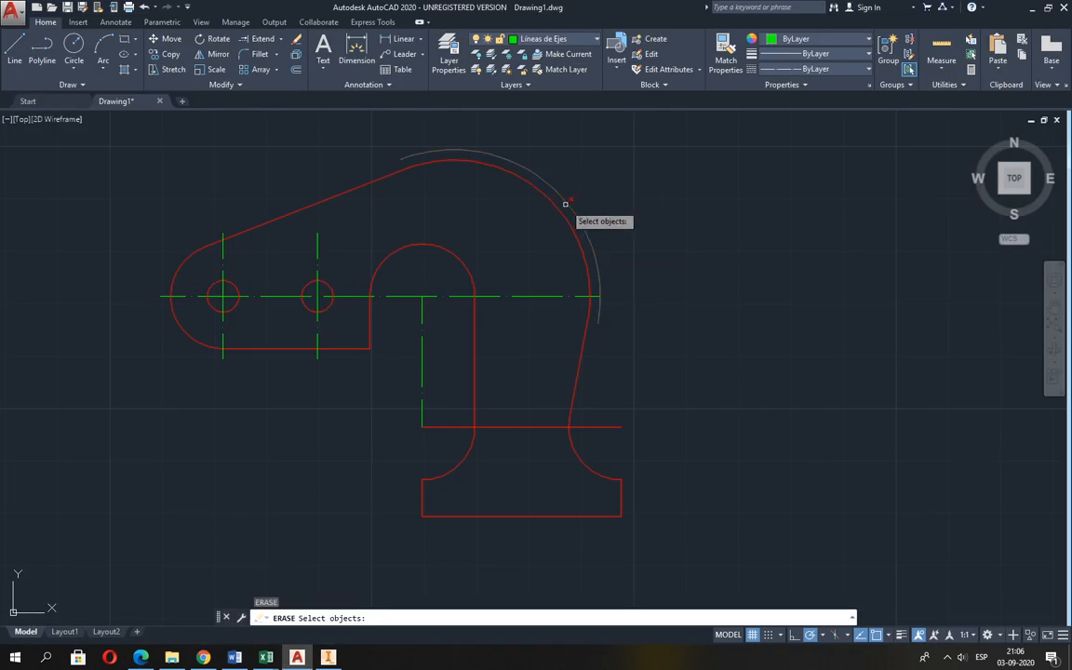
{"action": "left_click", "coordinate": [569, 206]}
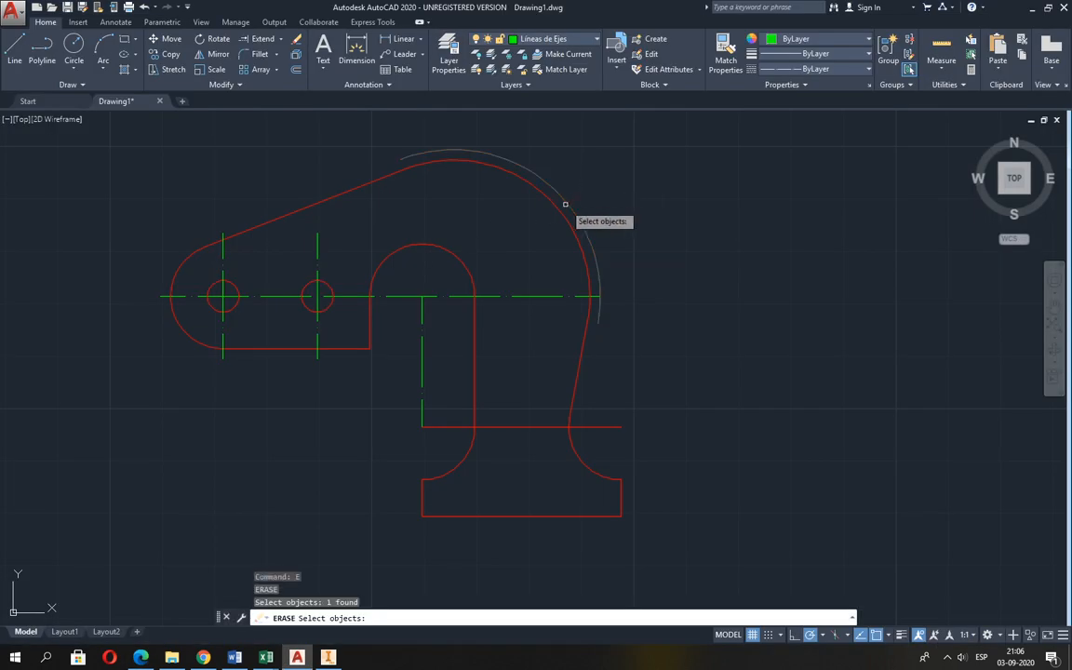
Offset the inner R10 arc of the hook outward by 2 as an auxiliary boundary.
{"action": "left_click", "coordinate": [296, 70]}
{"action": "key", "text": "Return"}
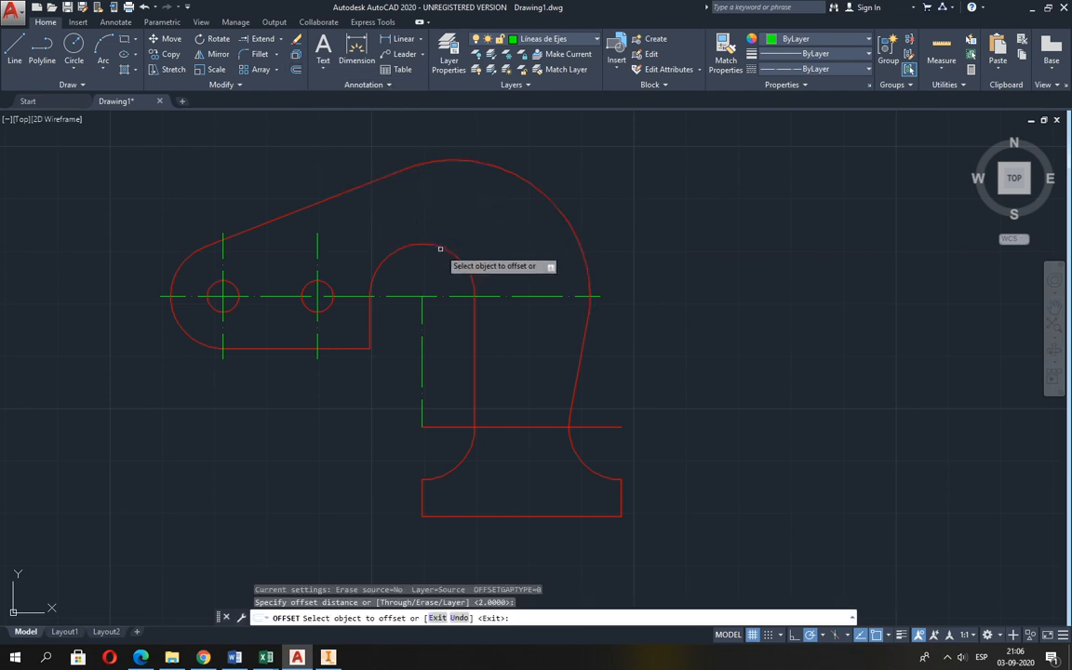
{"action": "left_click", "coordinate": [438, 246]}
{"action": "left_click", "coordinate": [449, 227]}
{"action": "key", "text": "Return"}
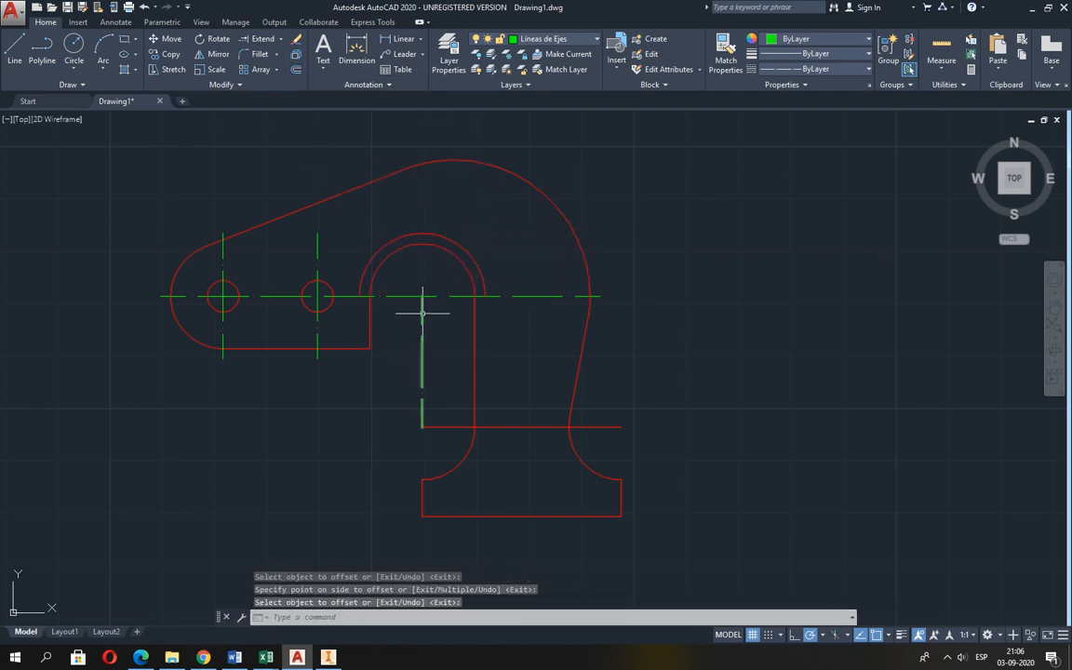
Stretch the upper end of the inner arc's vertical centre line to the auxiliary arc's top, and erase that arc.
{"action": "left_click", "coordinate": [421, 307]}
{"action": "left_click", "coordinate": [421, 297]}
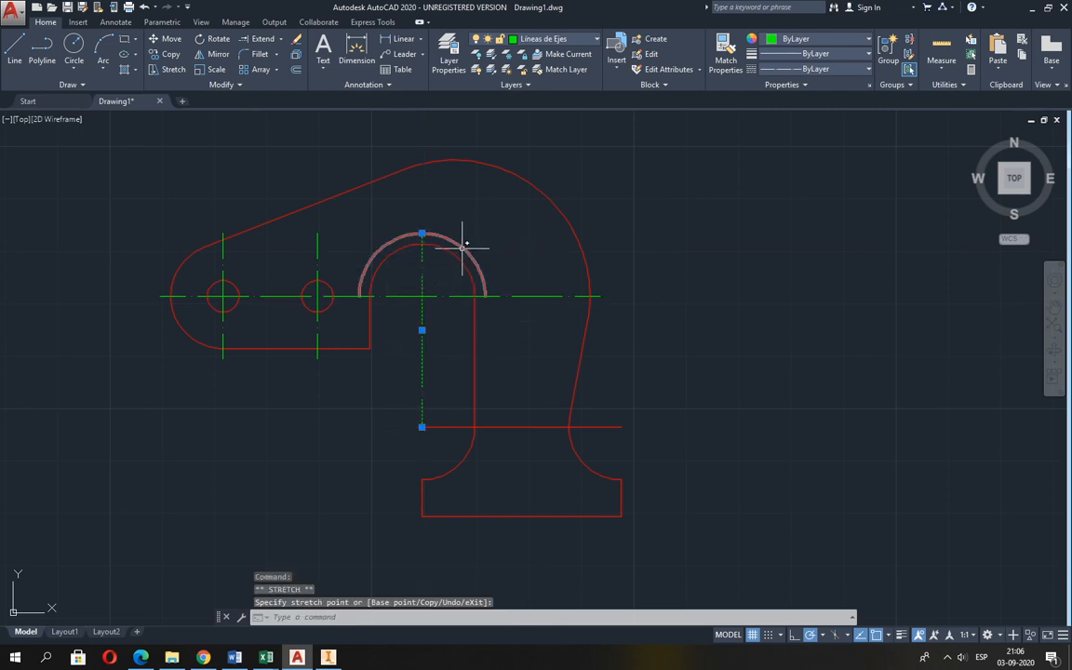
{"action": "left_click", "coordinate": [463, 243]}
{"action": "key", "text": "Escape"}
{"action": "key", "text": "Escape"}
{"action": "type", "text": "e"}
{"action": "key", "text": "Return"}
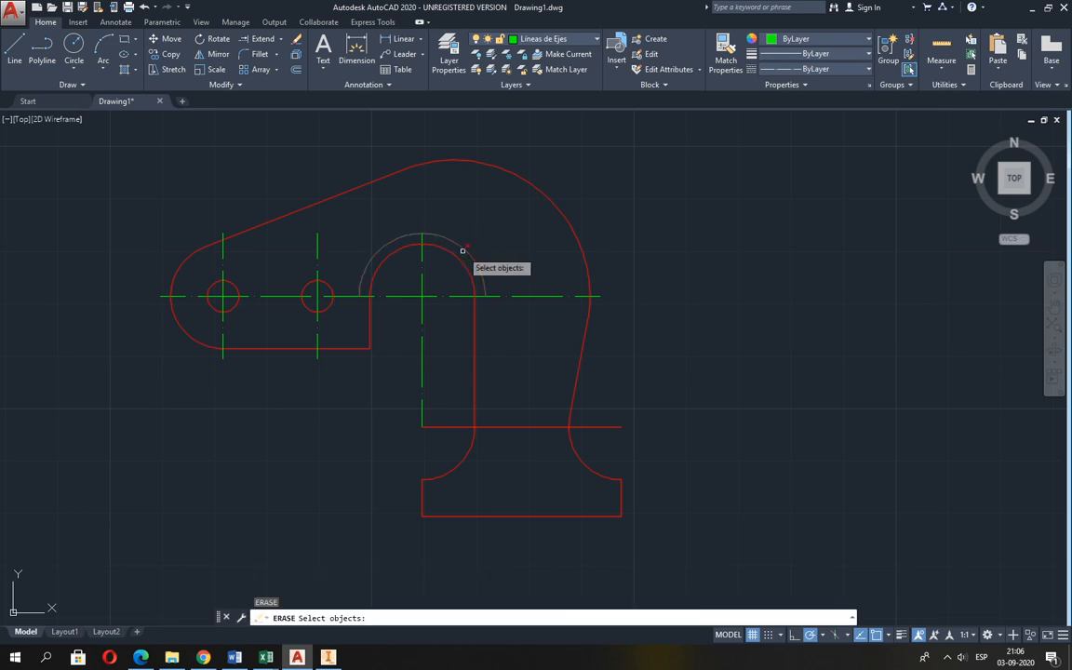
{"action": "left_click", "coordinate": [462, 247]}
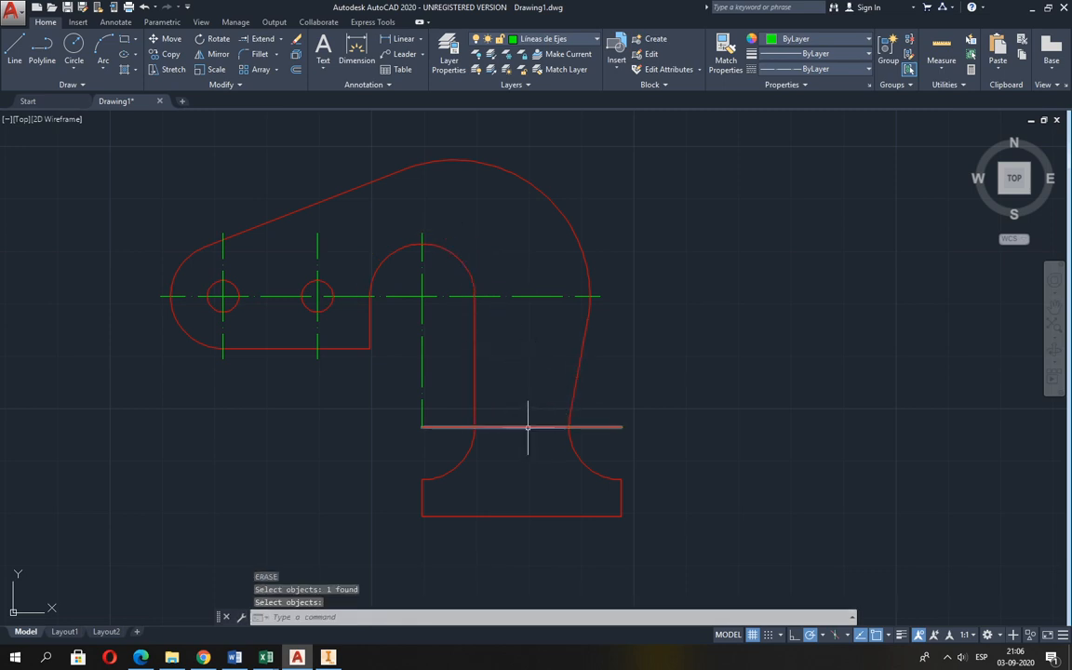
Check Guia 2.pdf and assign the horizontal line across the hook's neck to the Lineas de Ejes layer.
{"action": "key", "text": "alt+Tab"}
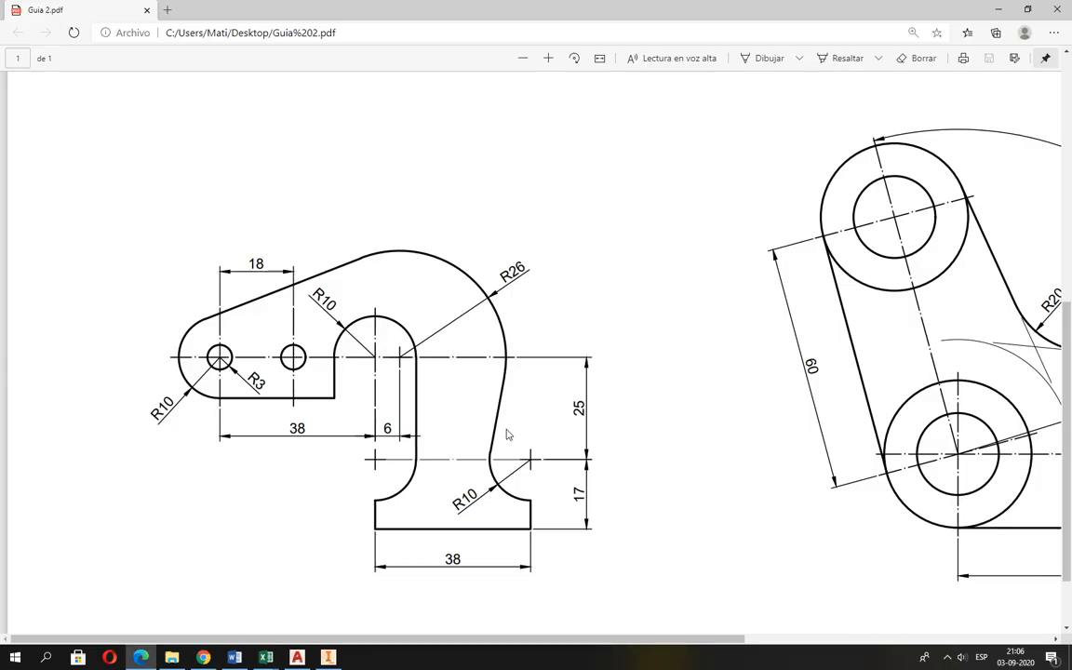
{"action": "key", "text": "alt+Tab"}
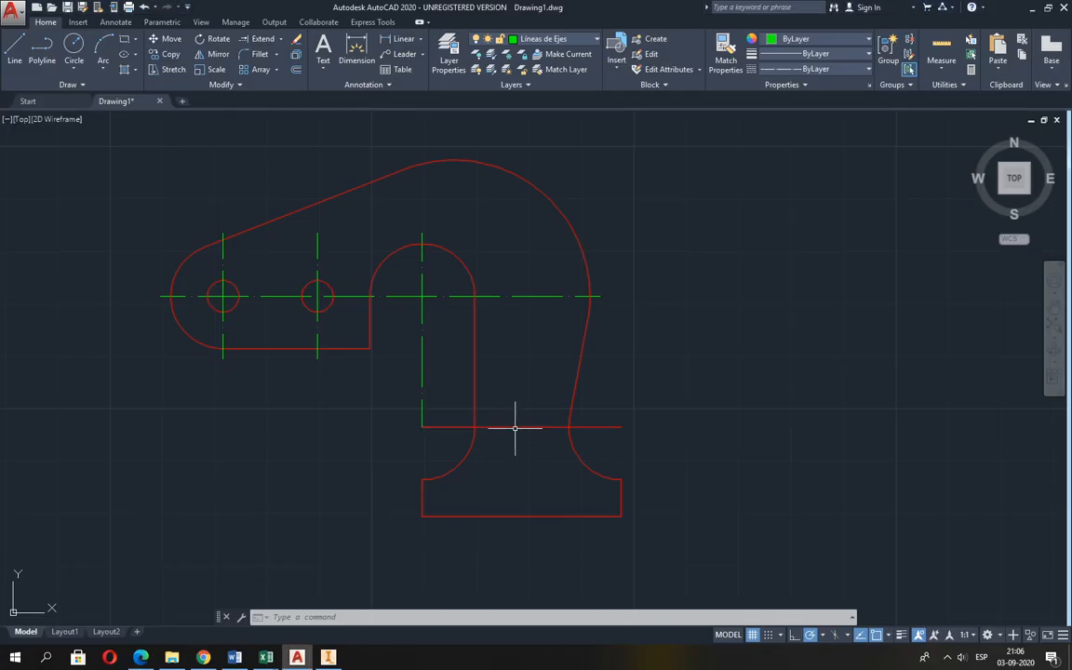
{"action": "left_click", "coordinate": [514, 429]}
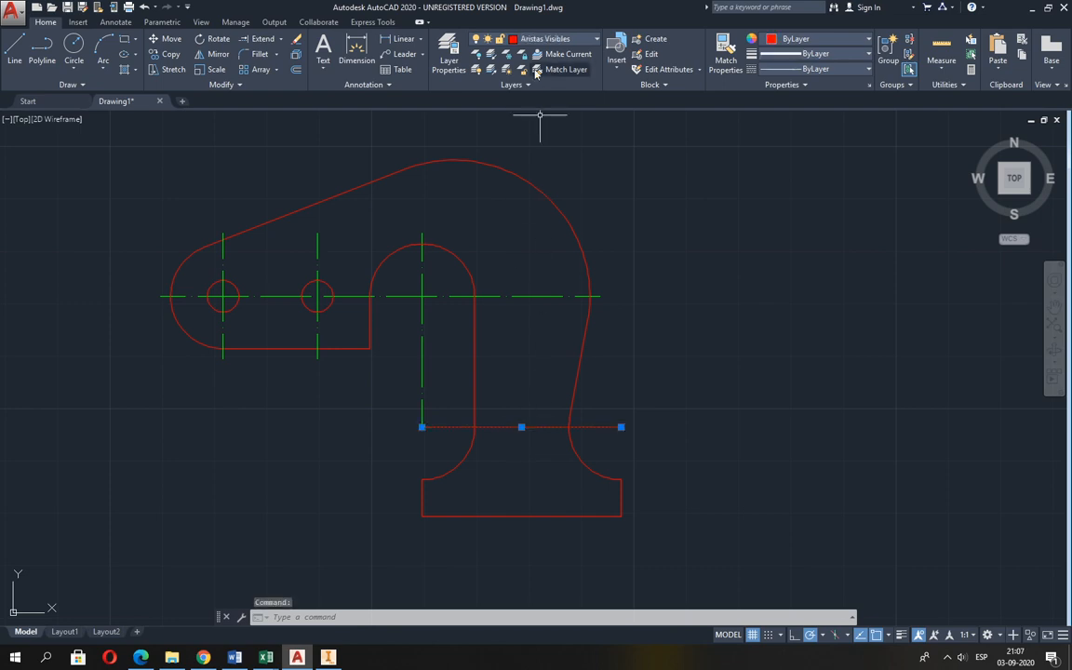
{"action": "left_click", "coordinate": [536, 39]}
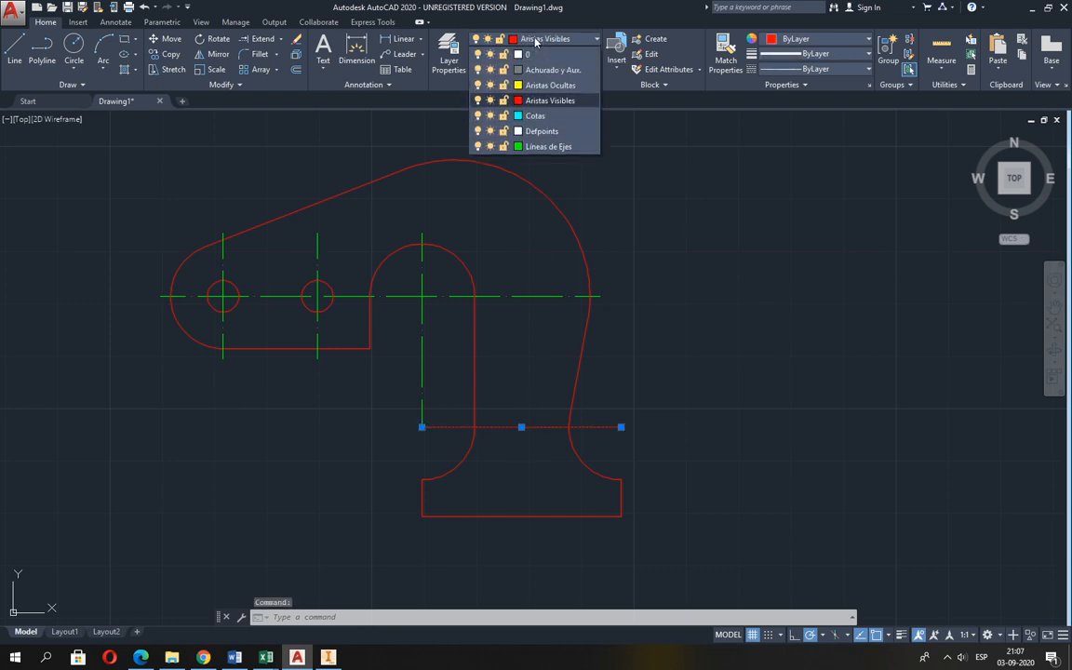
{"action": "left_click", "coordinate": [539, 146]}
{"action": "left_click", "coordinate": [539, 146]}
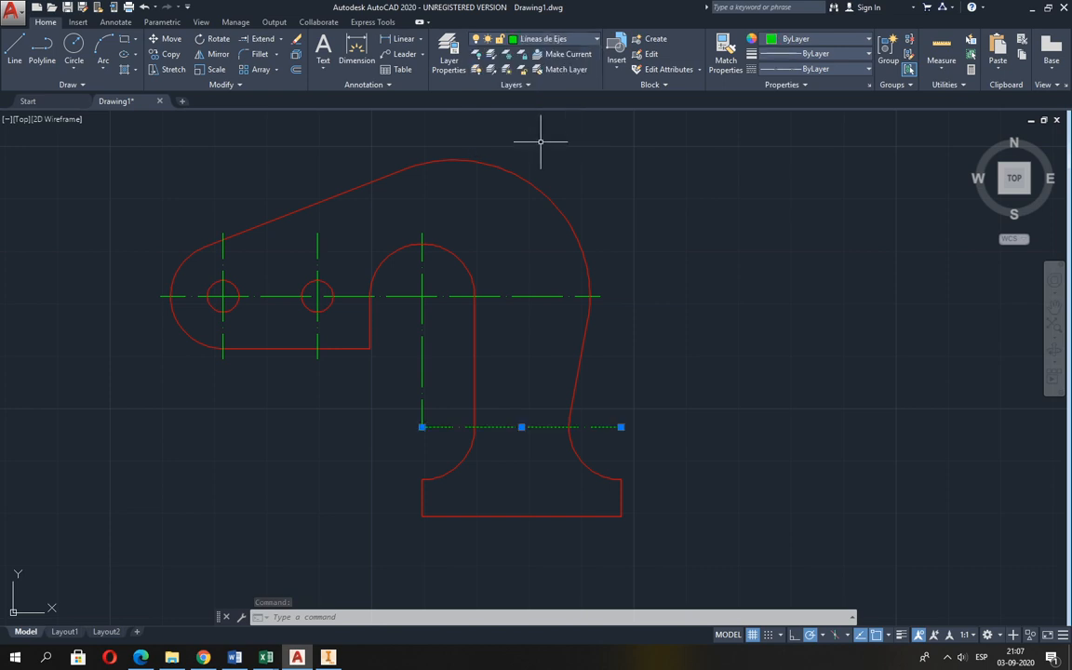
{"action": "key", "text": "Escape"}
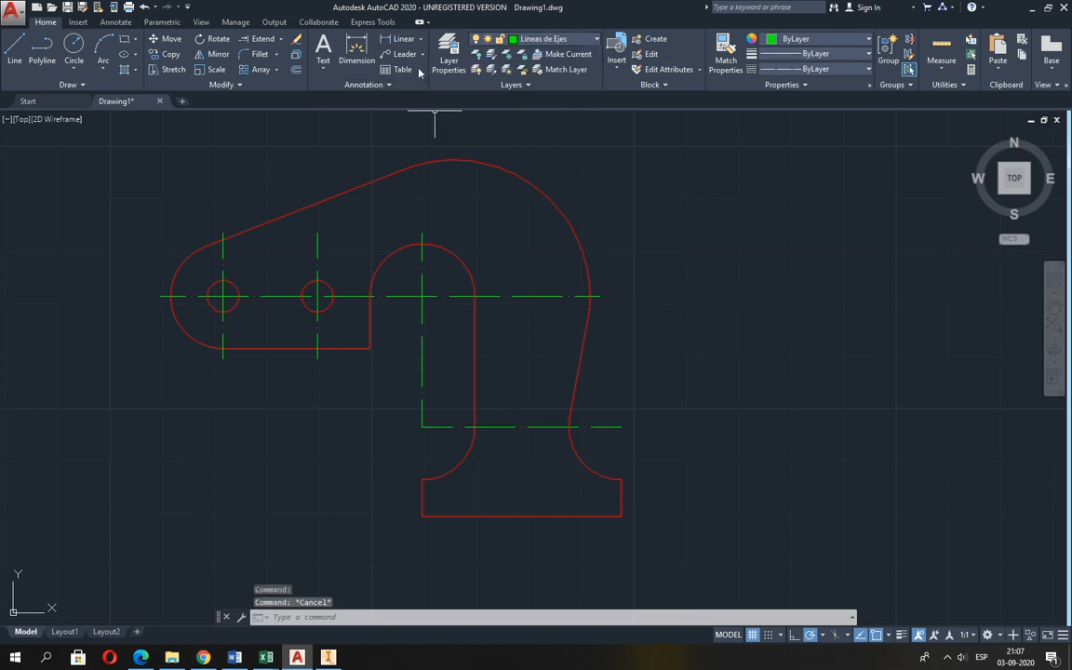
{"action": "left_click", "coordinate": [405, 39]}
{"action": "left_click", "coordinate": [421, 40]}
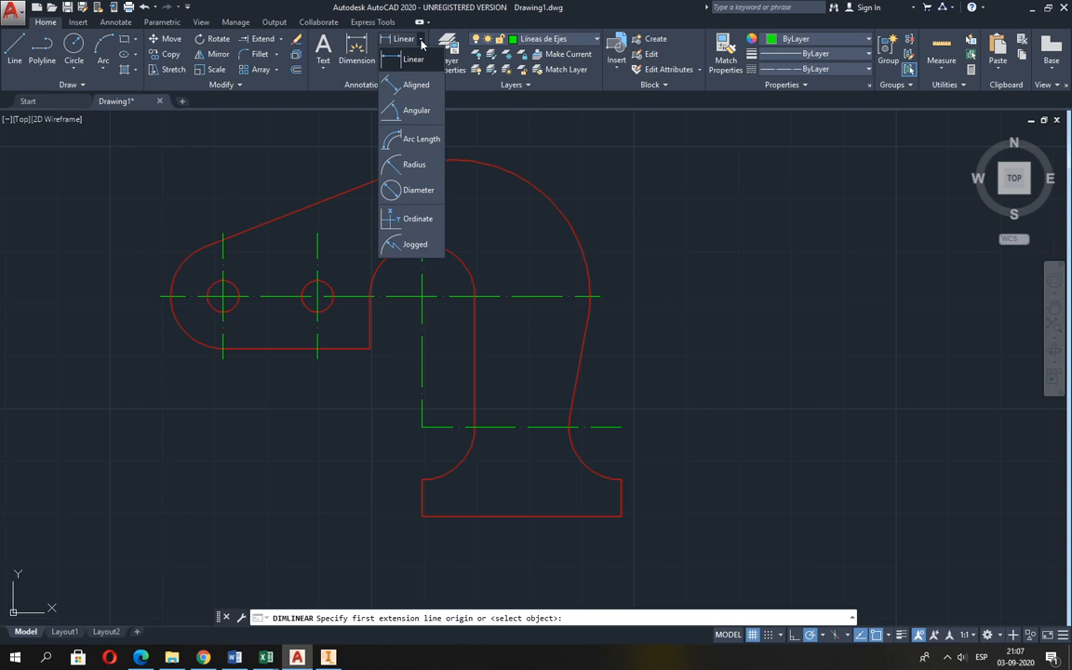
{"action": "left_click", "coordinate": [411, 59]}
{"action": "middle_click_drag", "start_coordinate": [572, 324], "coordinate": [572, 337]}
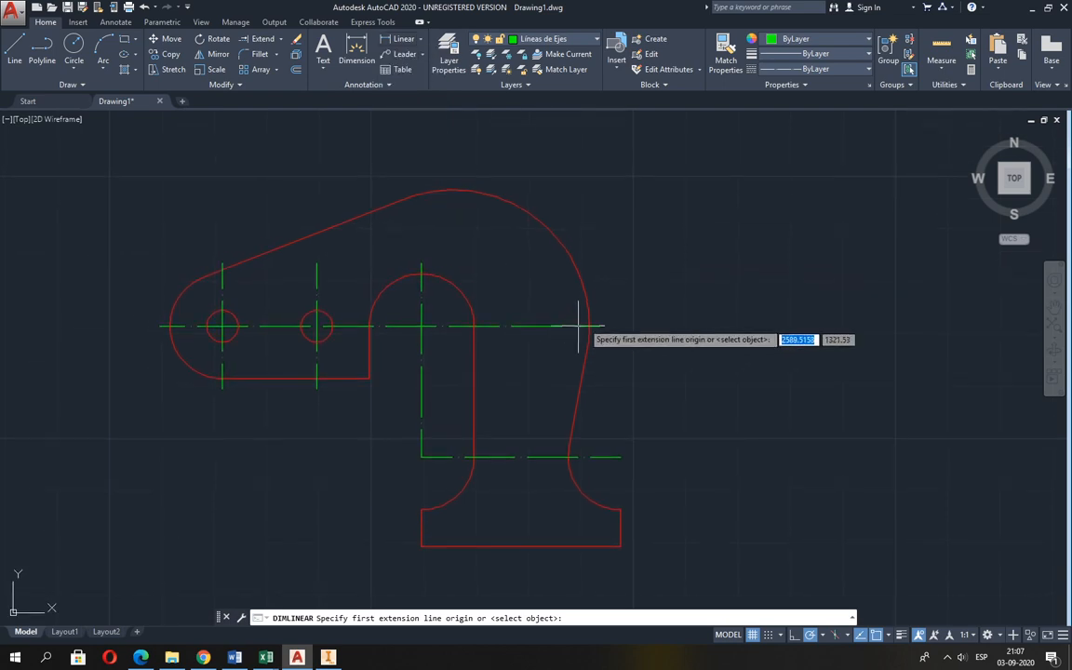
{"action": "key", "text": "Escape"}
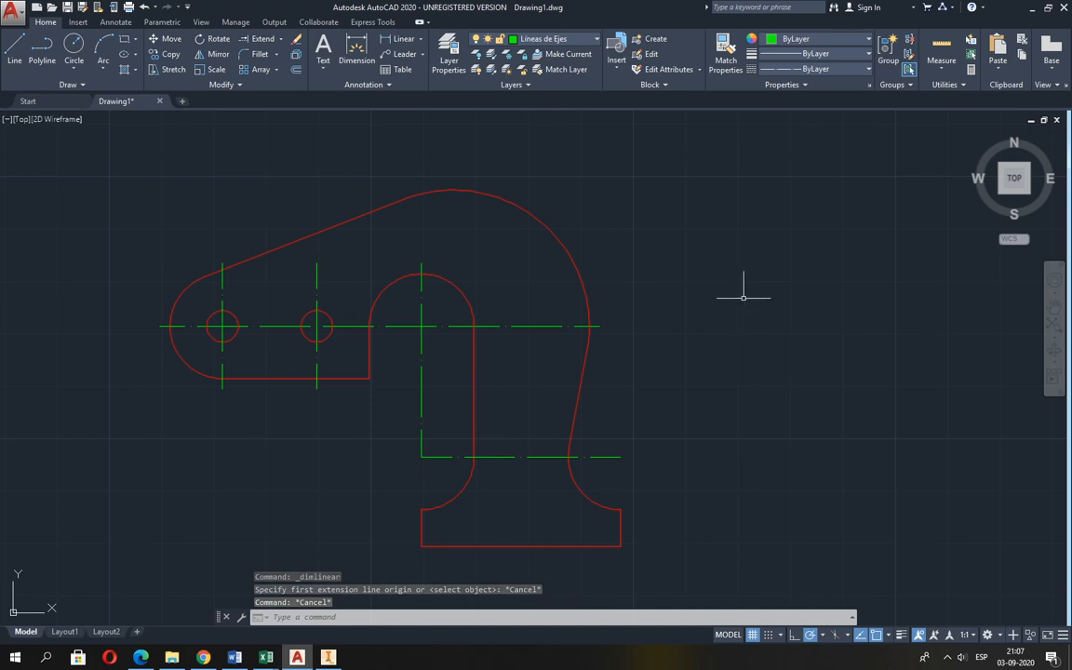
Check Guia 2.pdf and try adding centre marks to the two concave arcs above the hook's base.
{"action": "key", "text": "alt+Tab"}
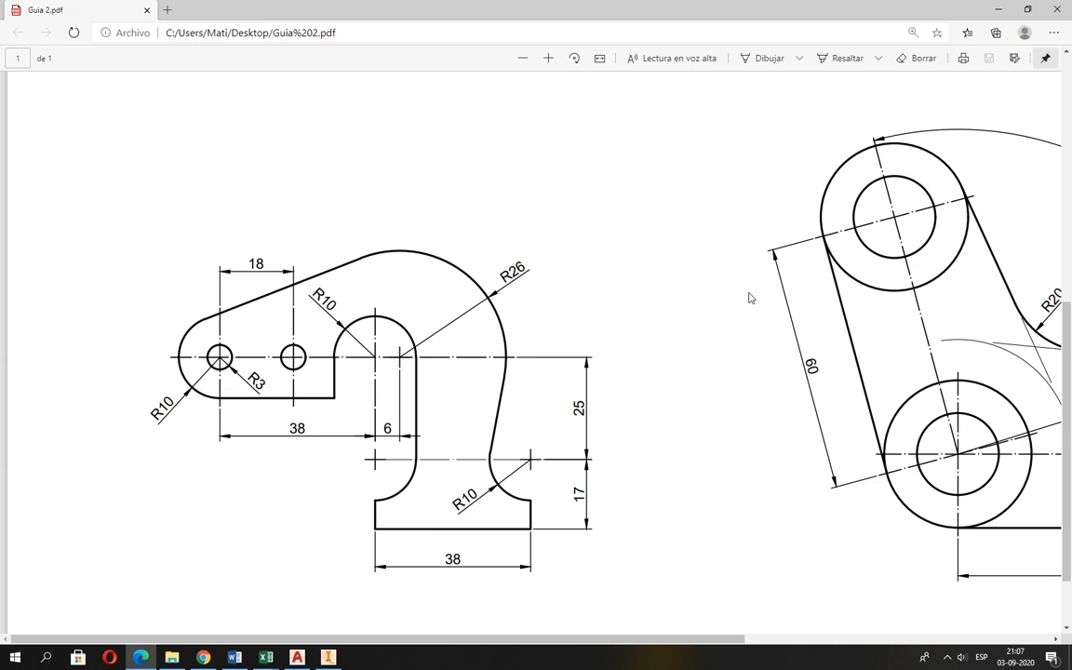
{"action": "key", "text": "alt+Tab"}
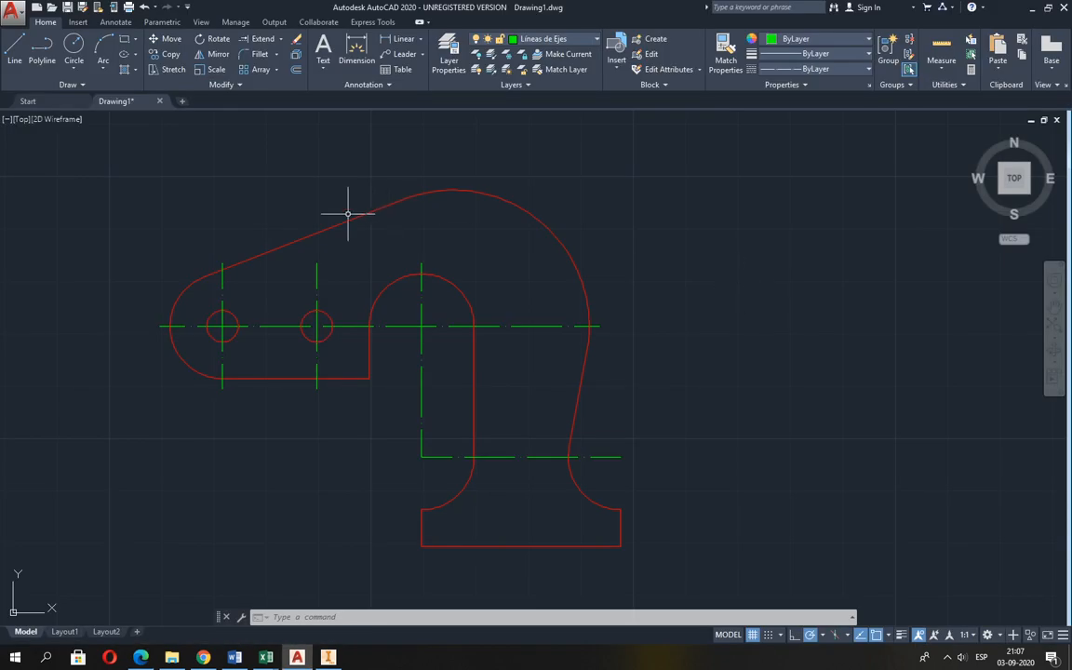
{"action": "left_click", "coordinate": [118, 24]}
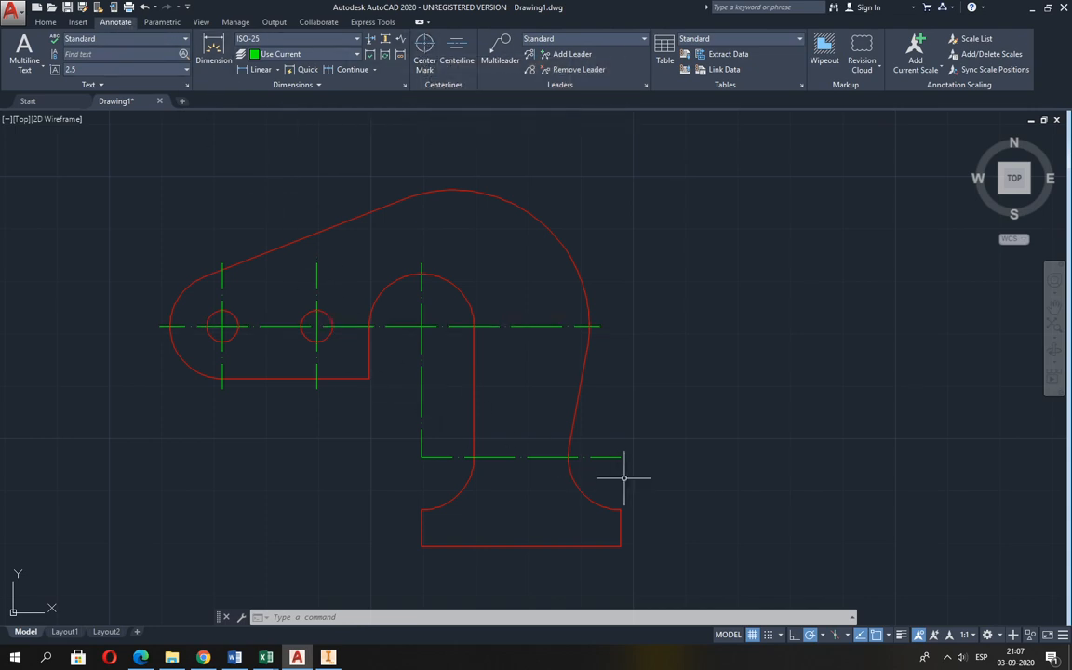
{"action": "key", "text": "alt+Tab"}
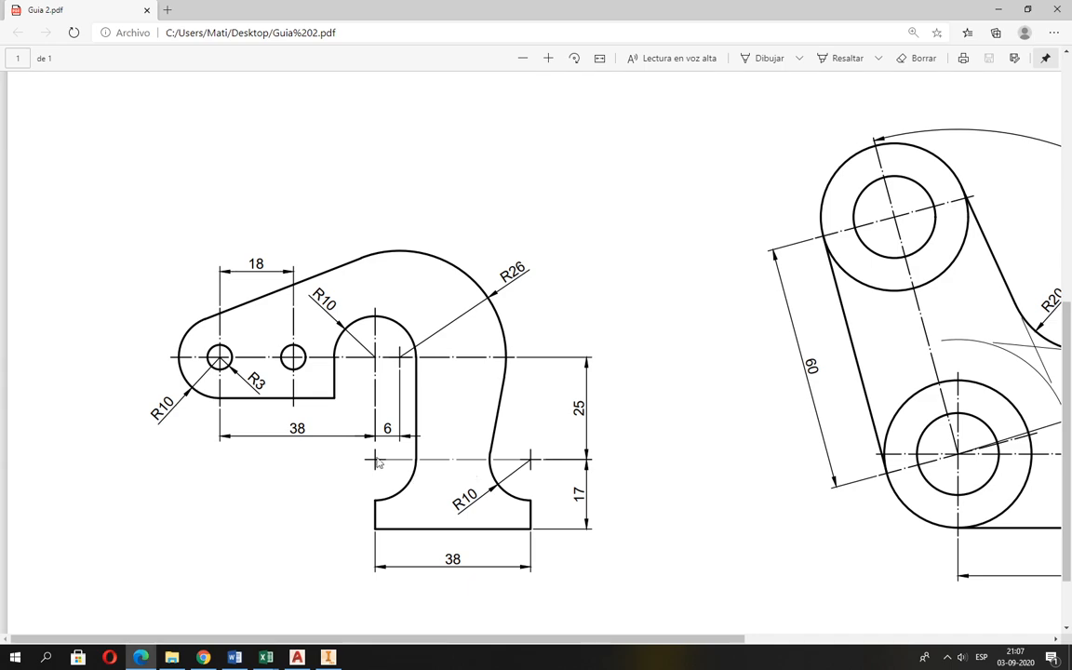
{"action": "key", "text": "alt+Tab"}
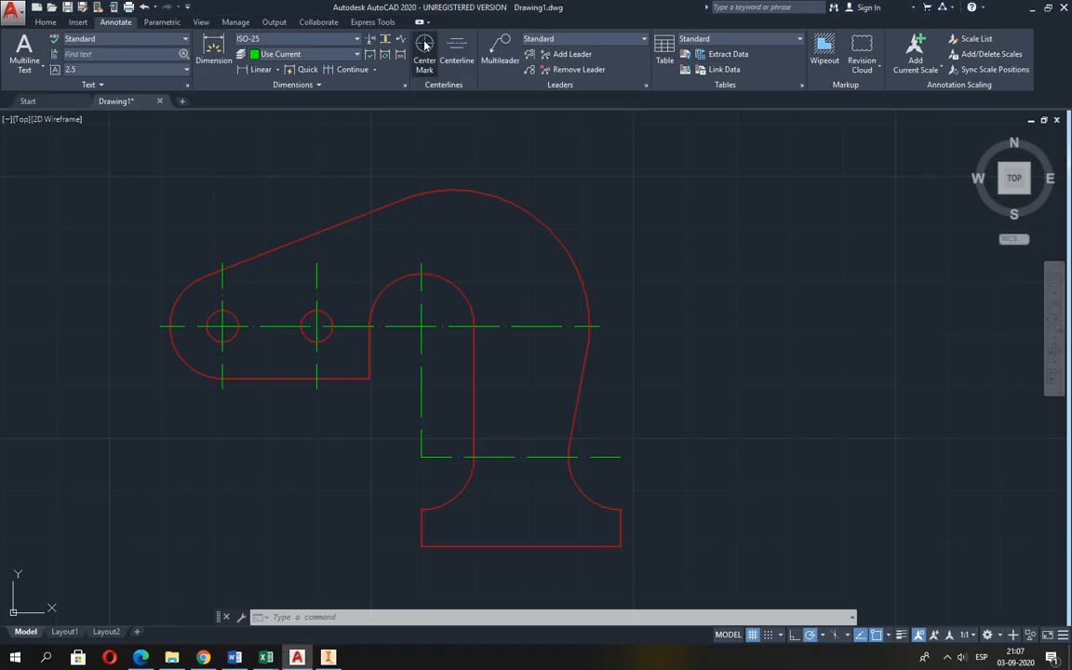
{"action": "left_click", "coordinate": [425, 43]}
{"action": "left_click", "coordinate": [591, 499]}
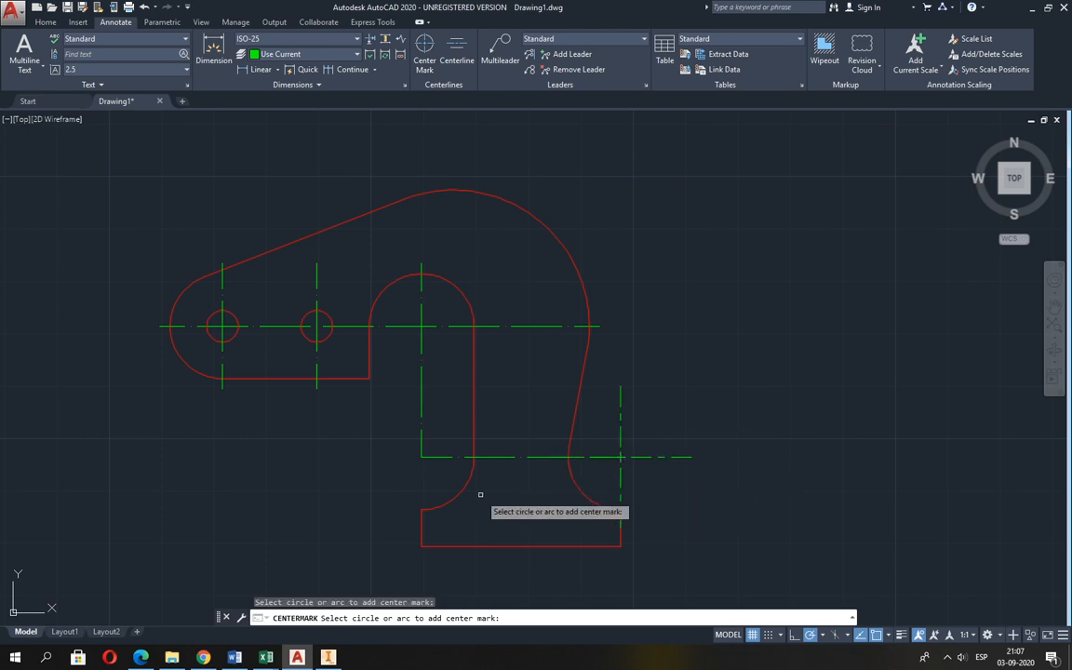
{"action": "left_click", "coordinate": [439, 491]}
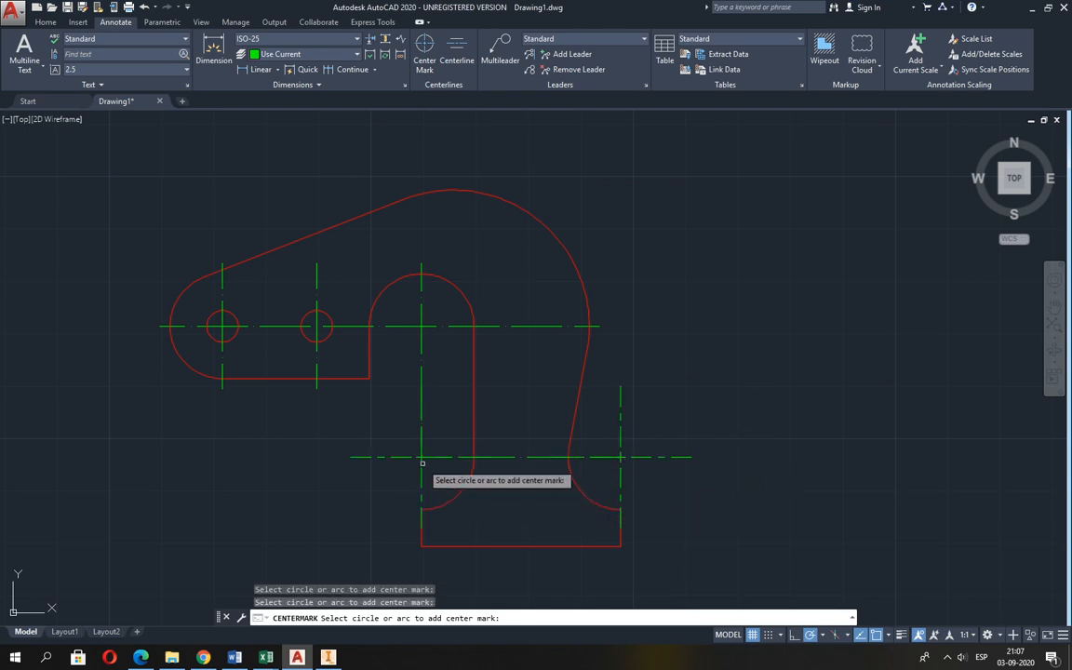
{"action": "key", "text": "Return"}
{"action": "key", "text": "Escape"}
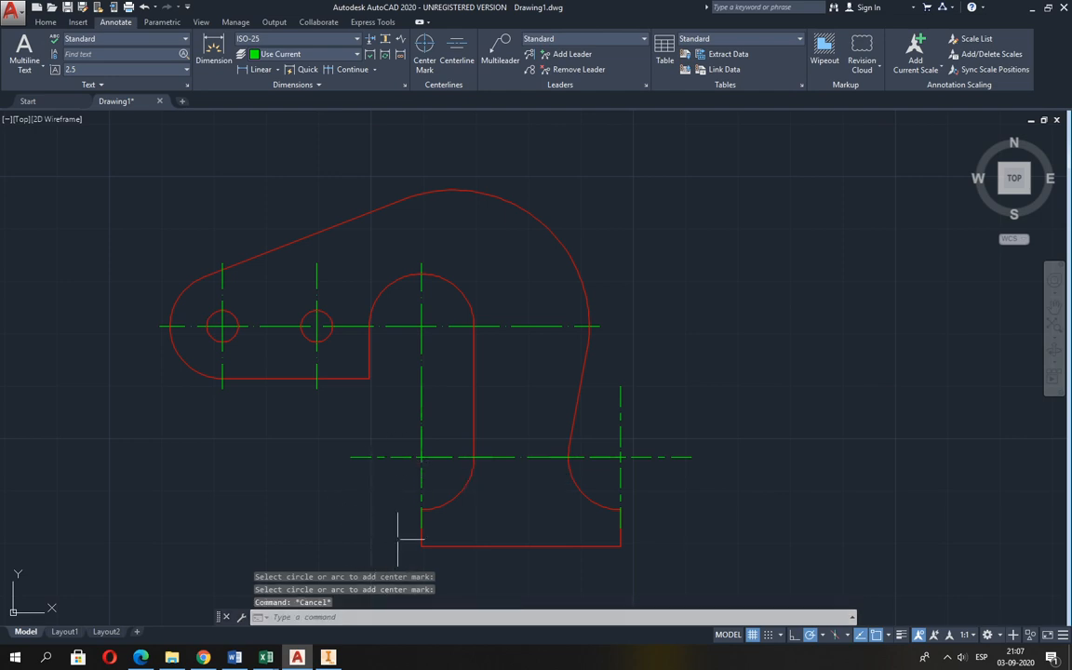
Erase both centre marks from the concave arcs above the base.
{"action": "left_click", "coordinate": [421, 477]}
{"action": "key", "text": "Delete"}
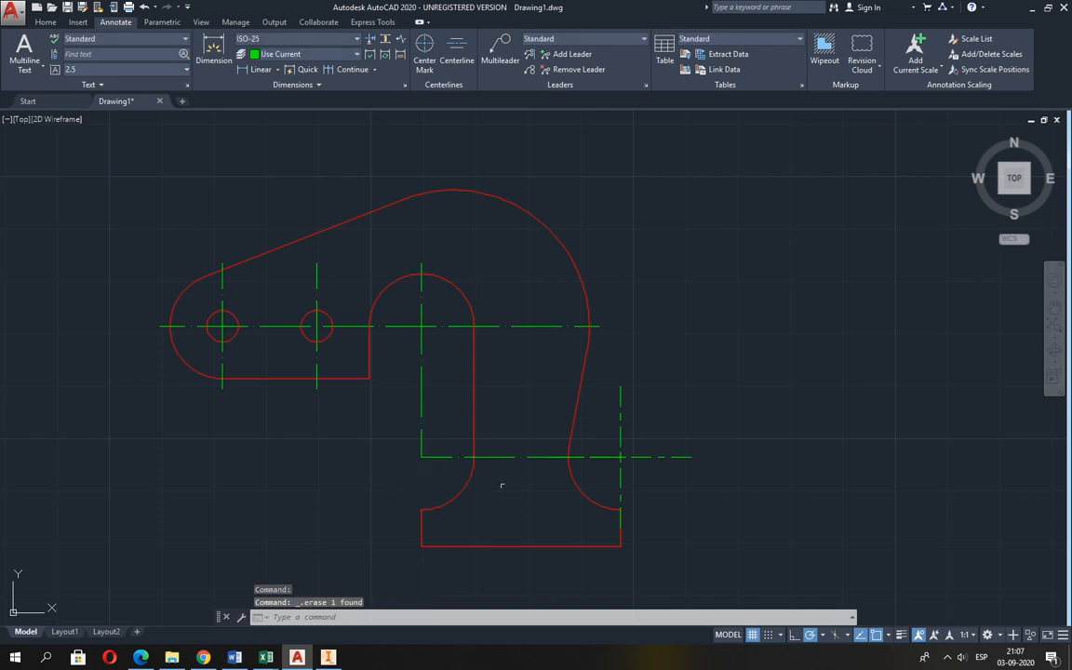
{"action": "left_click", "coordinate": [618, 465]}
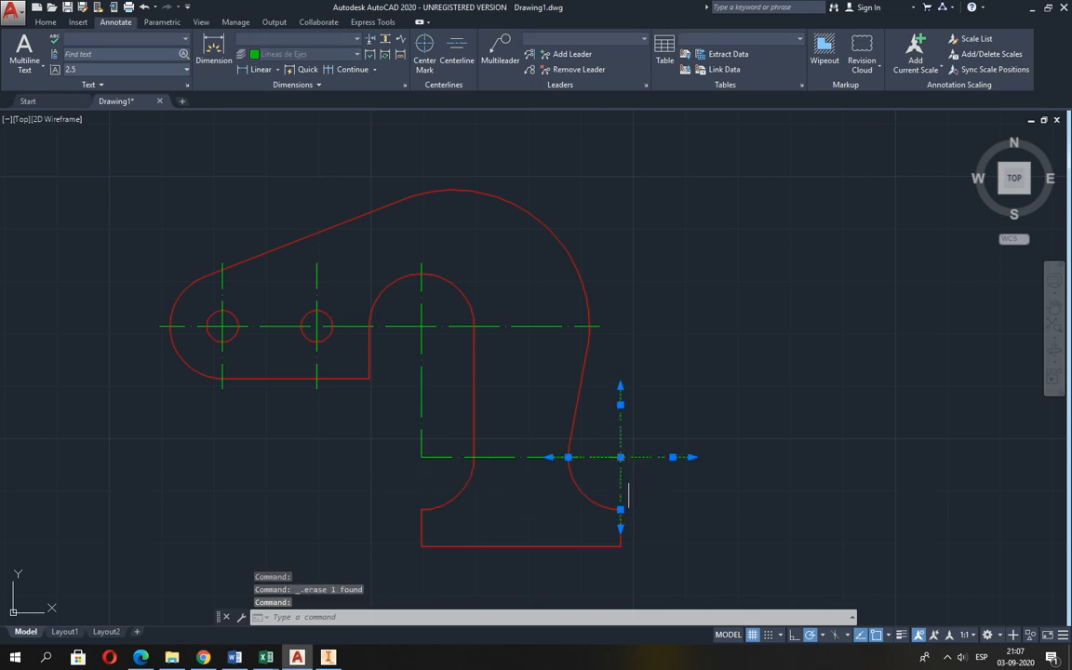
{"action": "key", "text": "Delete"}
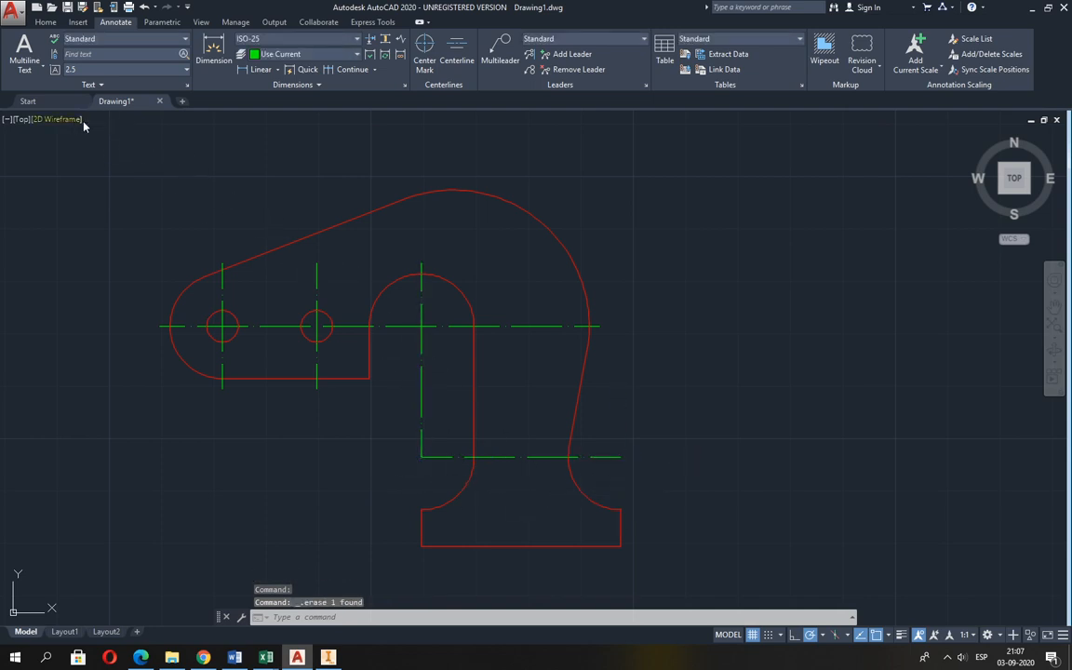
Draw auxiliary circles of radius 3 centred on both ends of the horizontal centre line across the neck.
{"action": "left_click", "coordinate": [46, 22]}
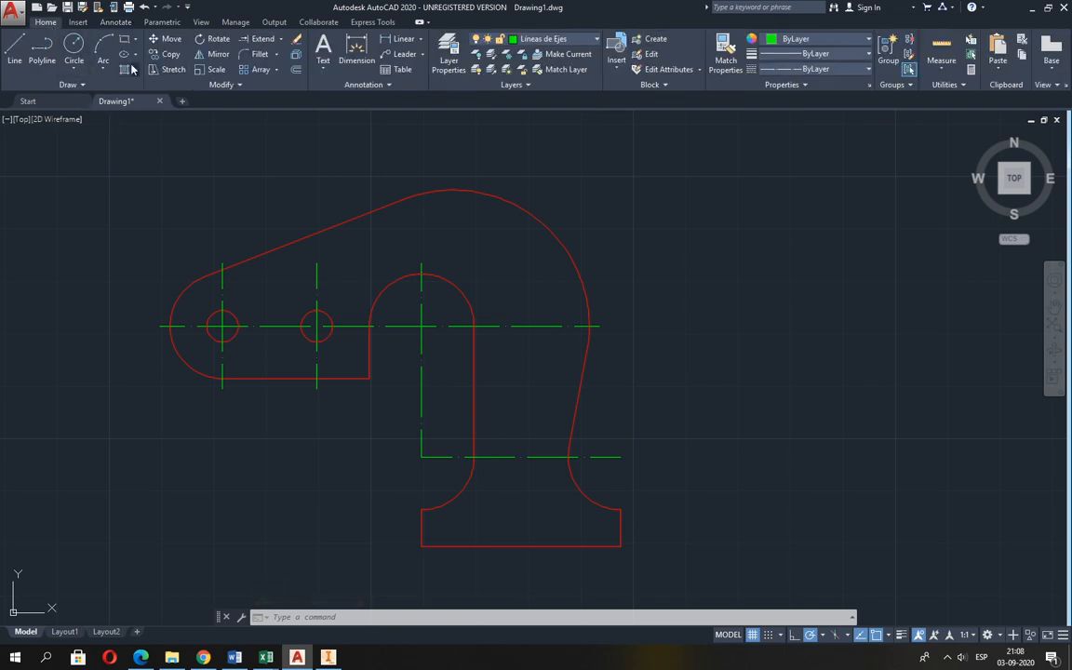
{"action": "left_click", "coordinate": [74, 46]}
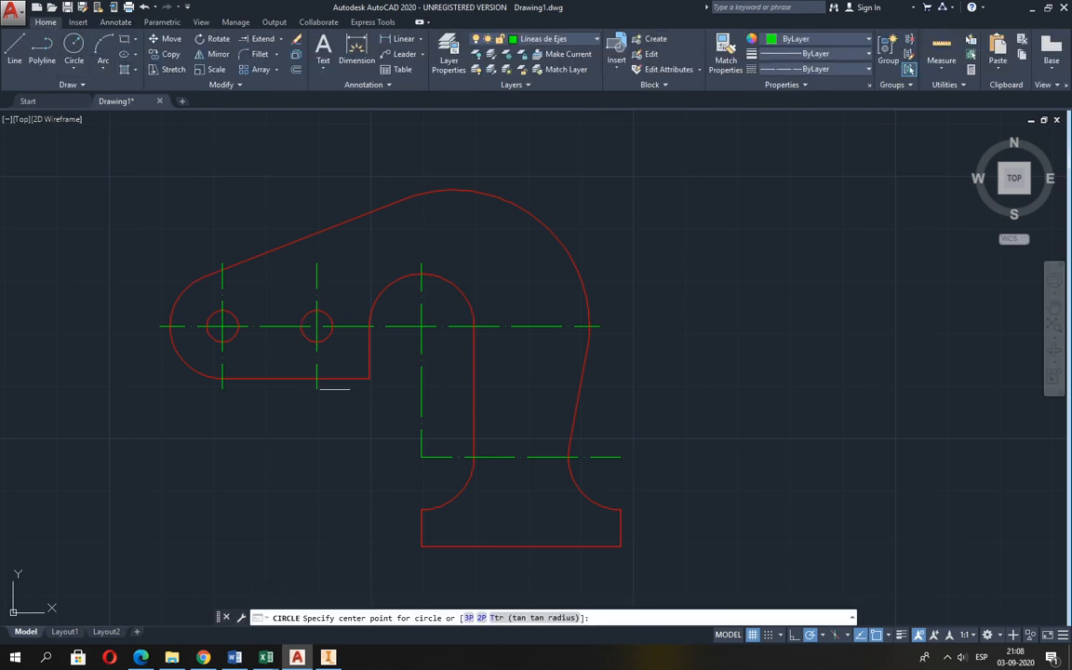
{"action": "left_click", "coordinate": [421, 456]}
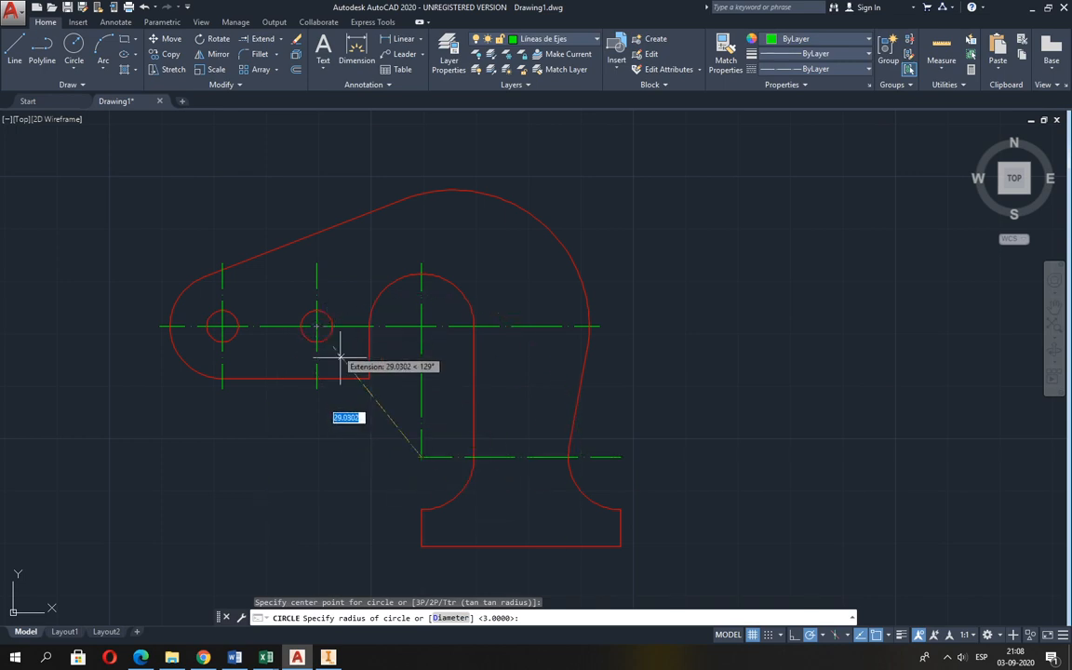
{"action": "type", "text": "3"}
{"action": "key", "text": "Return"}
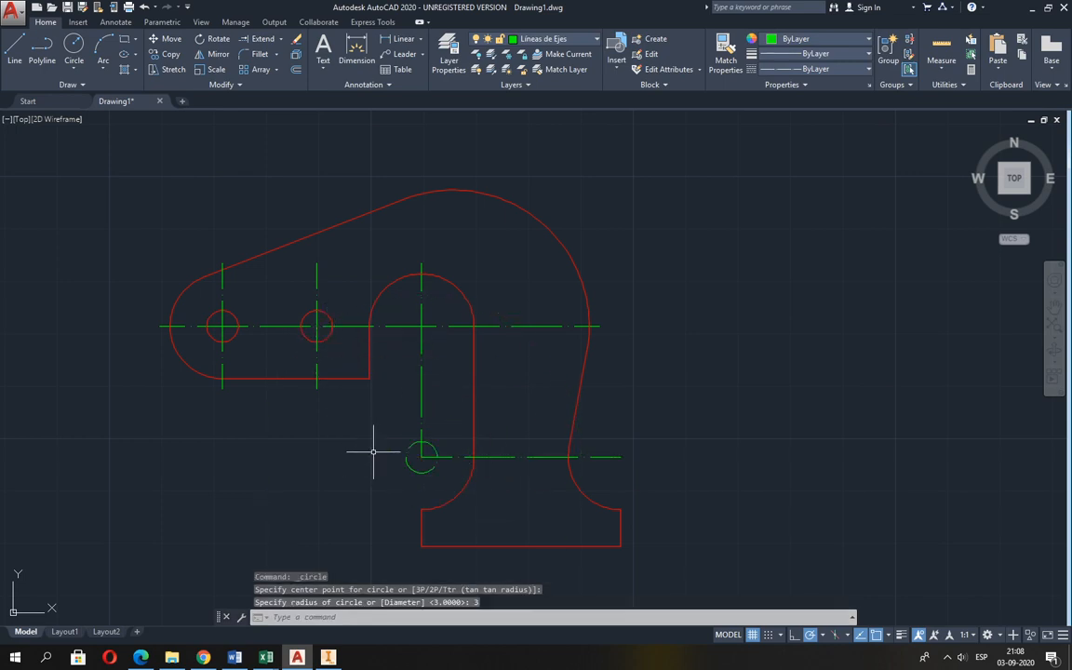
{"action": "key", "text": "Return"}
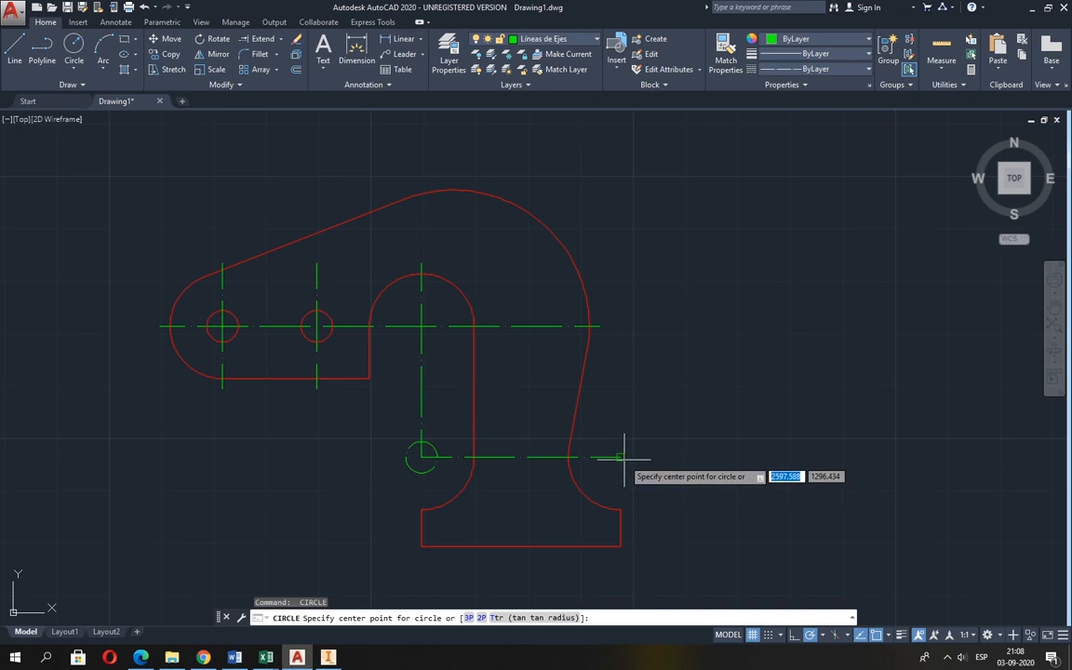
{"action": "left_click", "coordinate": [620, 456]}
Extend the vertical centre line's lower end and both ends of the neck's horizontal centre line to the auxiliary circles.
{"action": "scroll", "coordinate": [618, 468], "scroll_direction": "up", "scroll_amount": 2}
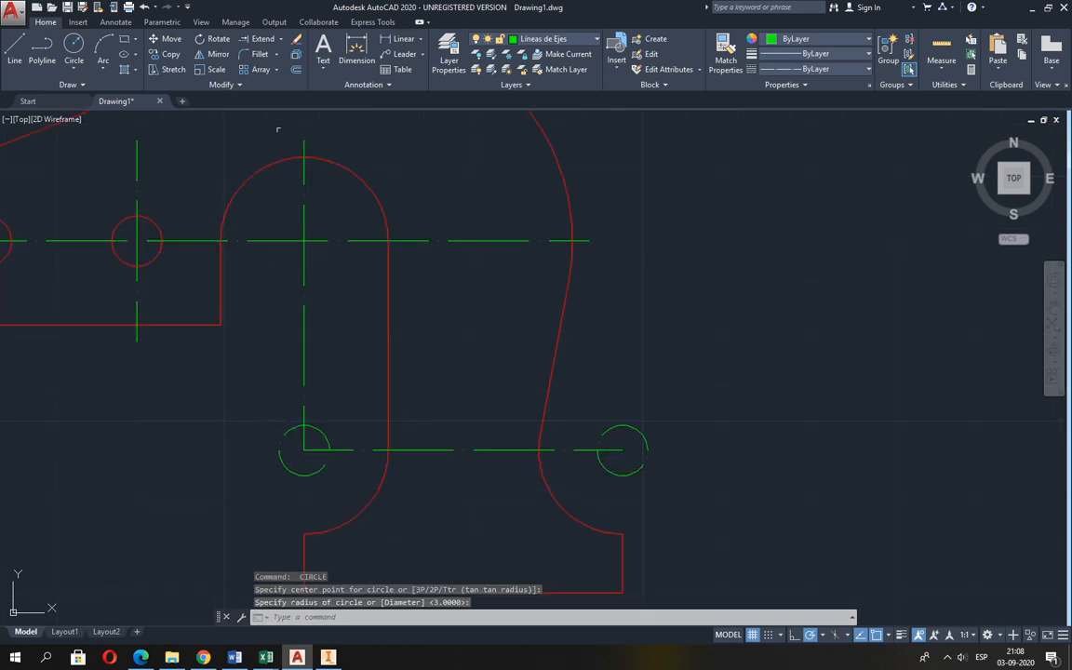
{"action": "left_click", "coordinate": [253, 39]}
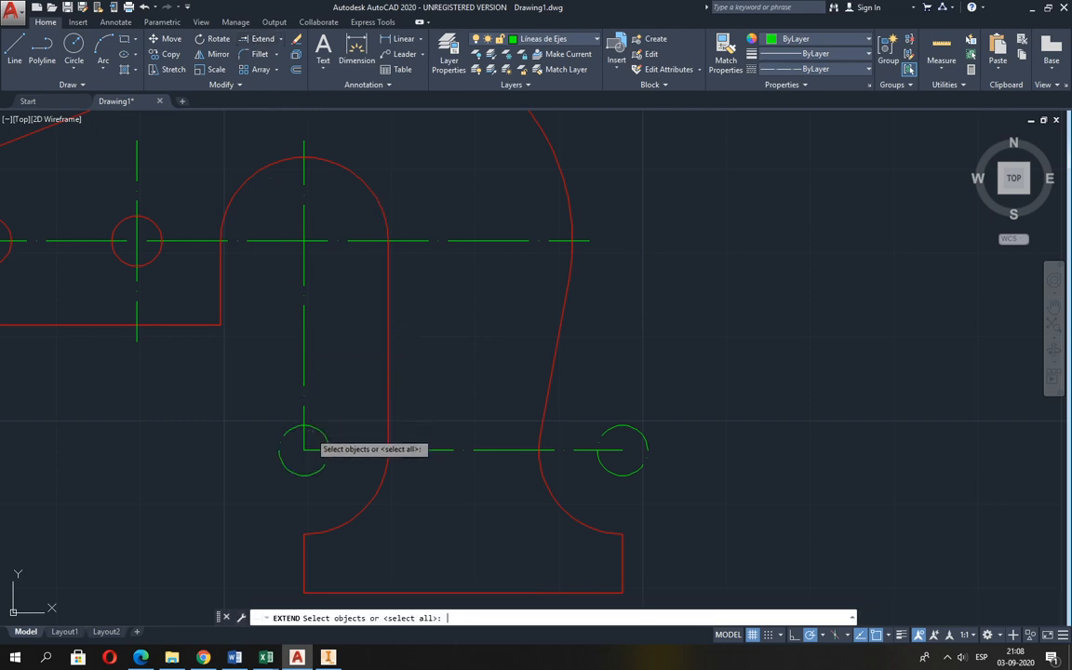
{"action": "key", "text": "Return"}
{"action": "left_click", "coordinate": [306, 441]}
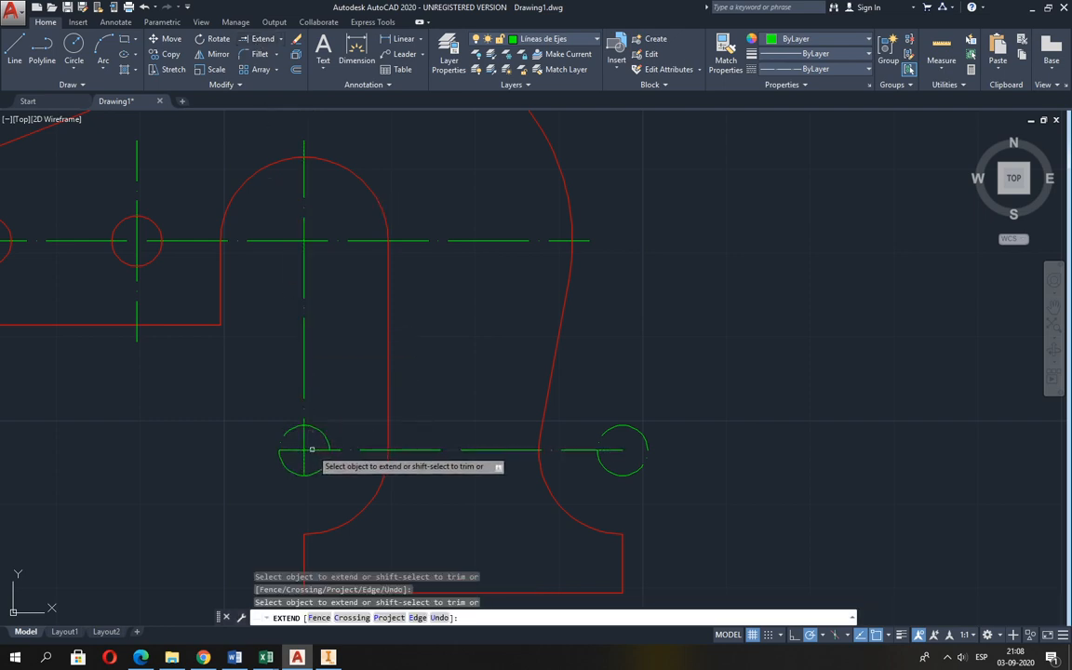
{"action": "key", "text": "Return"}
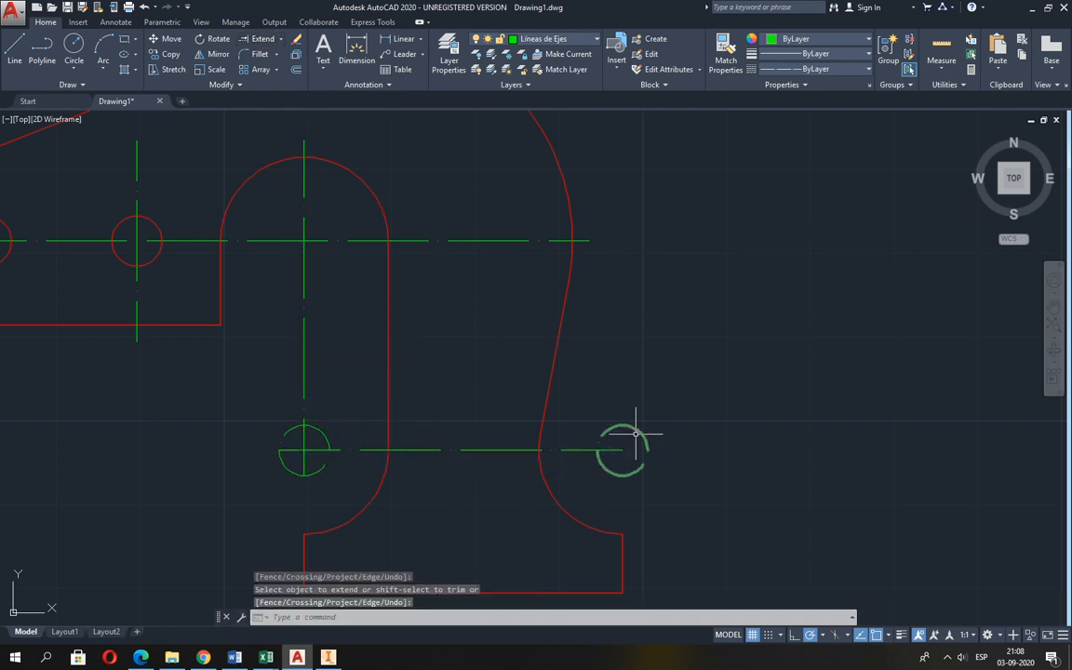
{"action": "key", "text": "Return"}
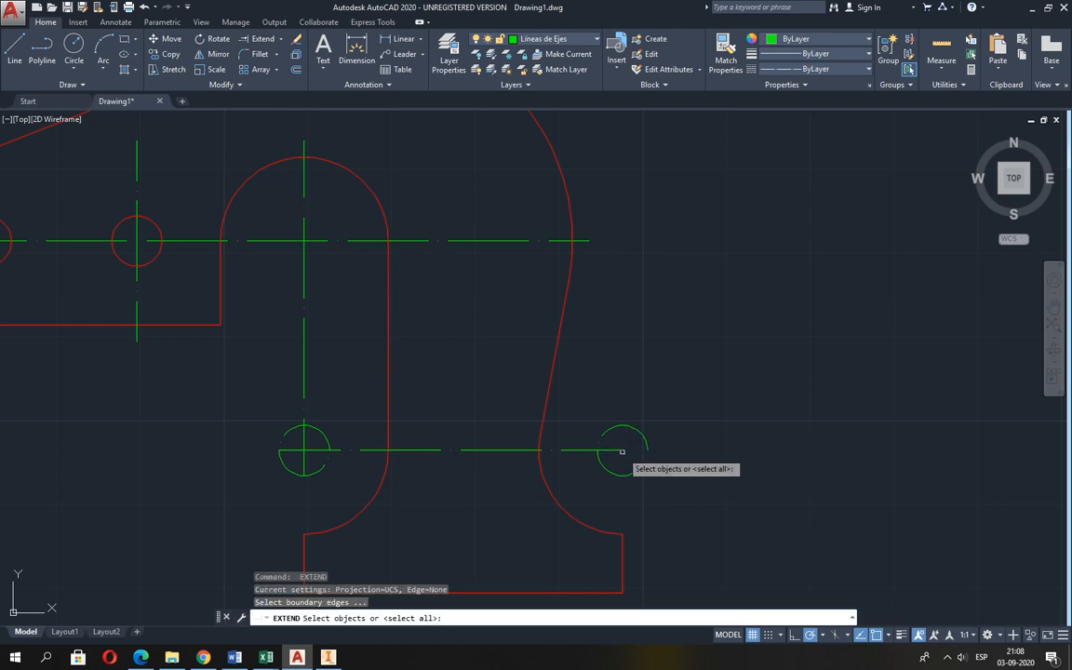
{"action": "key", "text": "Return"}
{"action": "left_click", "coordinate": [624, 450]}
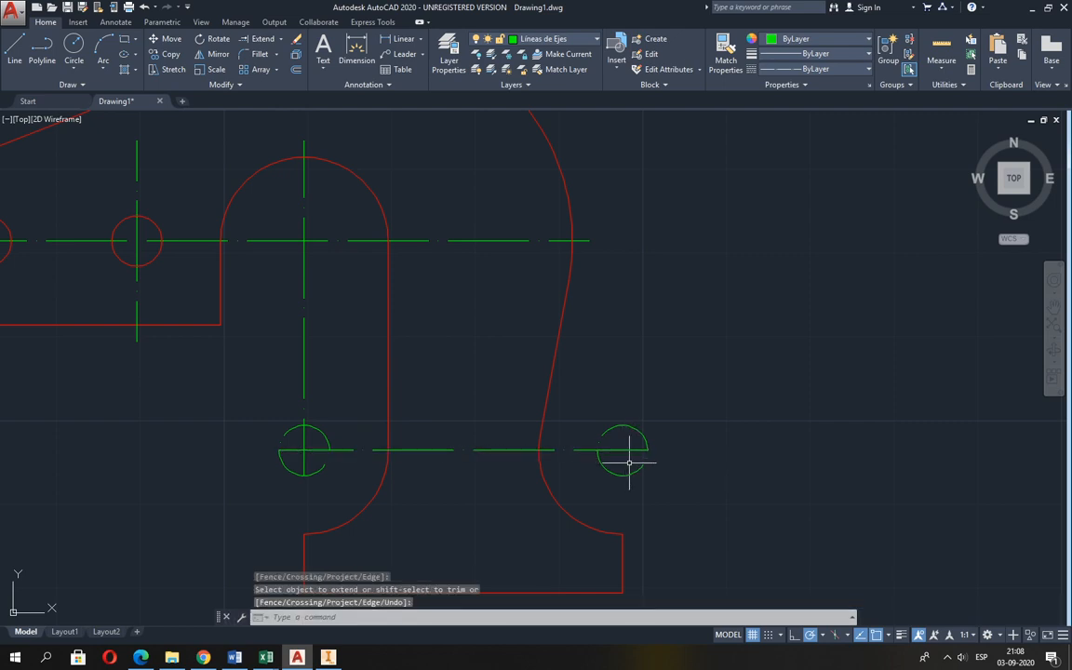
Draw a vertical line across the right auxiliary circle, from its top quadrant to its bottom quadrant.
{"action": "type", "text": "l"}
{"action": "key", "text": "Return"}
{"action": "left_click", "coordinate": [623, 425]}
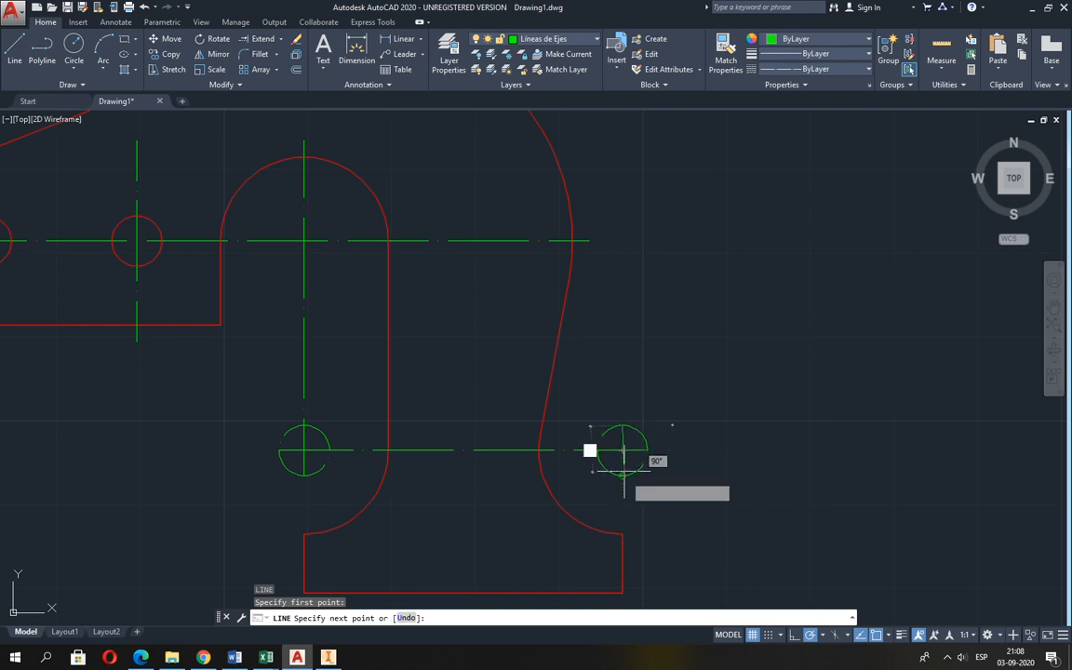
{"action": "left_click", "coordinate": [632, 478]}
{"action": "key", "text": "Return"}
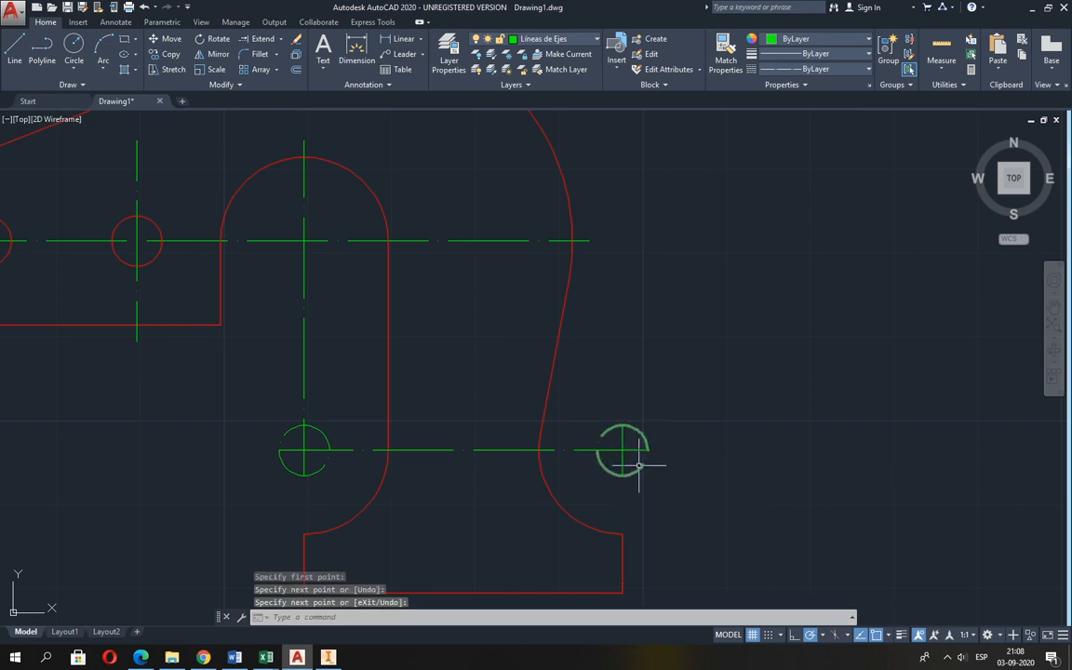
Erase the two auxiliary circles at the ends of the neck's horizontal centre line.
{"action": "left_click", "coordinate": [297, 39]}
{"action": "left_click", "coordinate": [321, 433]}
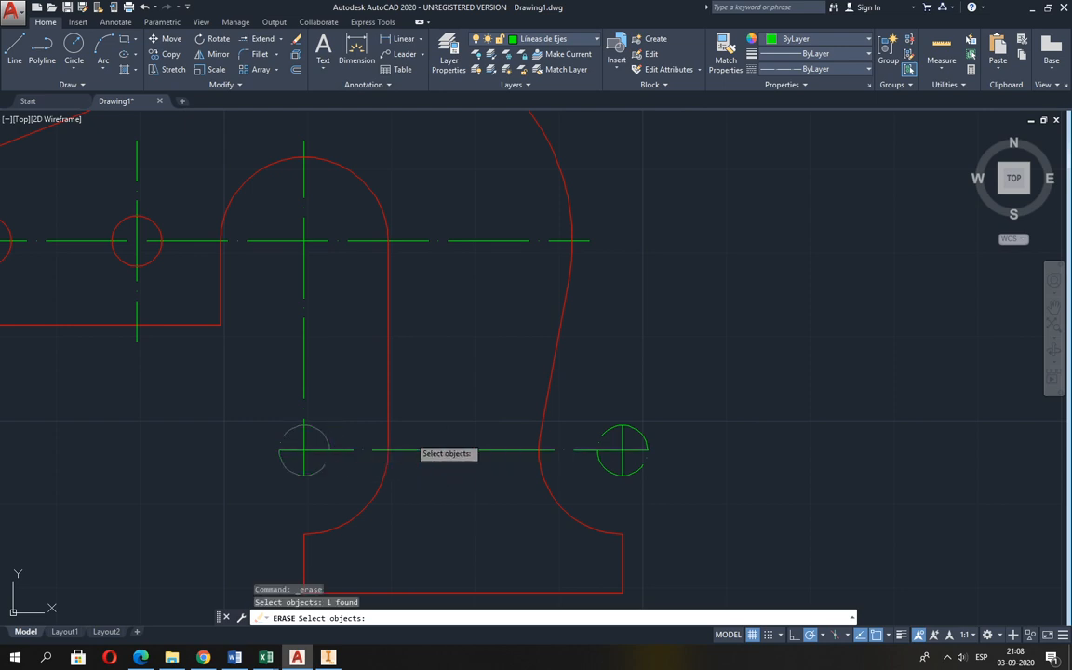
{"action": "left_click", "coordinate": [639, 433]}
{"action": "key", "text": "Return"}
Finish erasing the auxiliary circles and make Cotas the current layer.
{"action": "scroll", "coordinate": [641, 423], "scroll_direction": "down", "scroll_amount": 2}
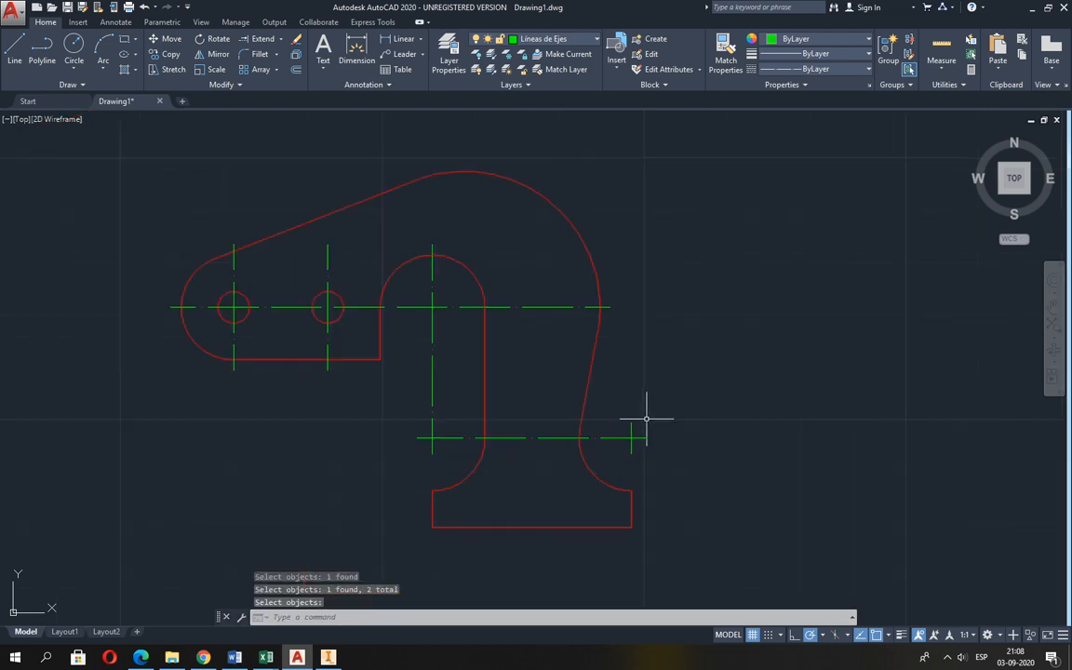
{"action": "left_click", "coordinate": [550, 39]}
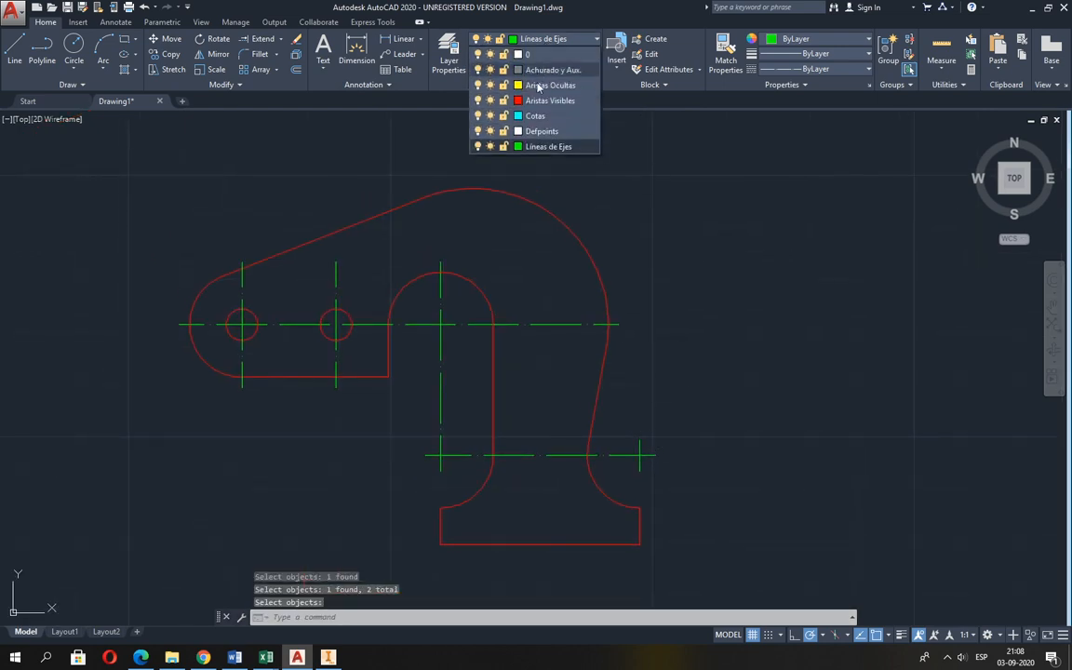
{"action": "left_click", "coordinate": [507, 106]}
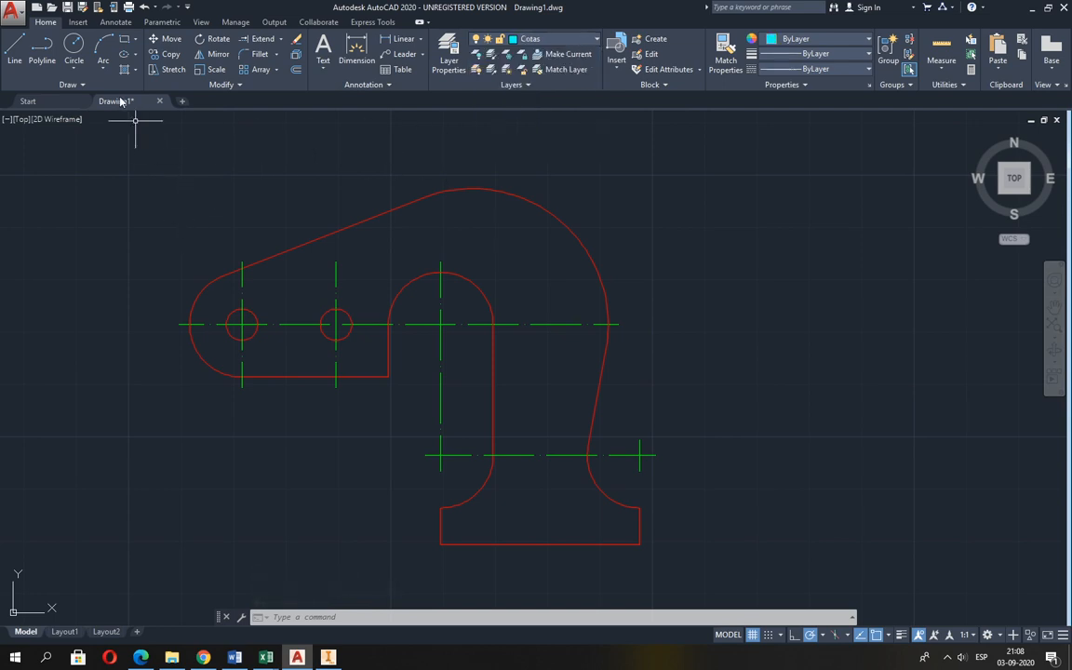
Add a radius dimension to the arm's left rounded end, placed outside the outline below and left, following Guia 2.pdf.
{"action": "left_click", "coordinate": [421, 41]}
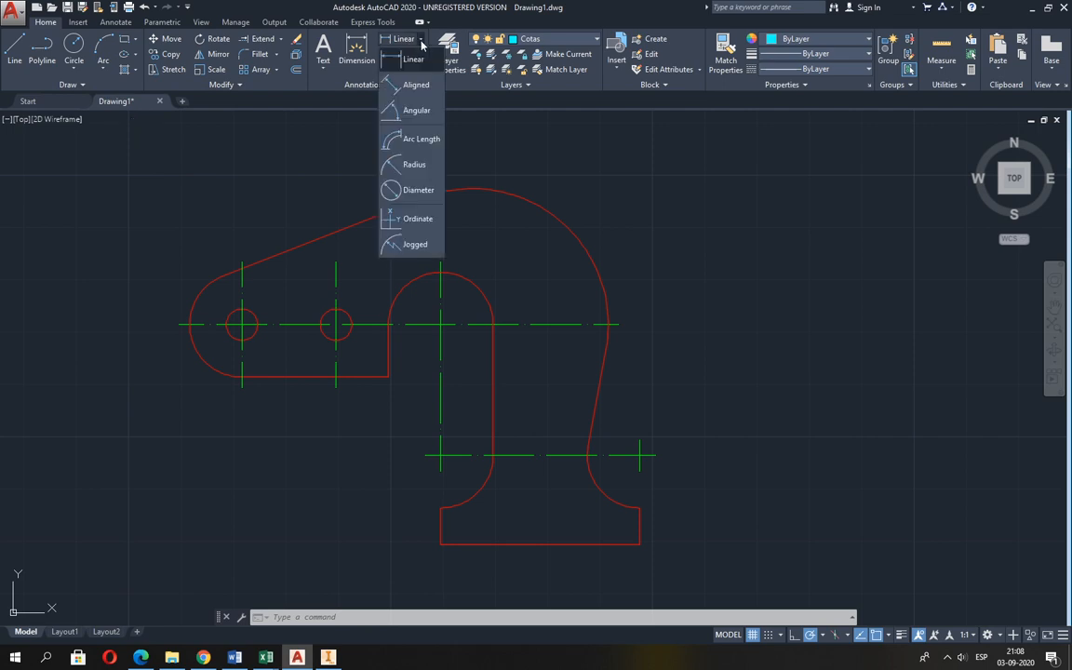
{"action": "left_click", "coordinate": [413, 173]}
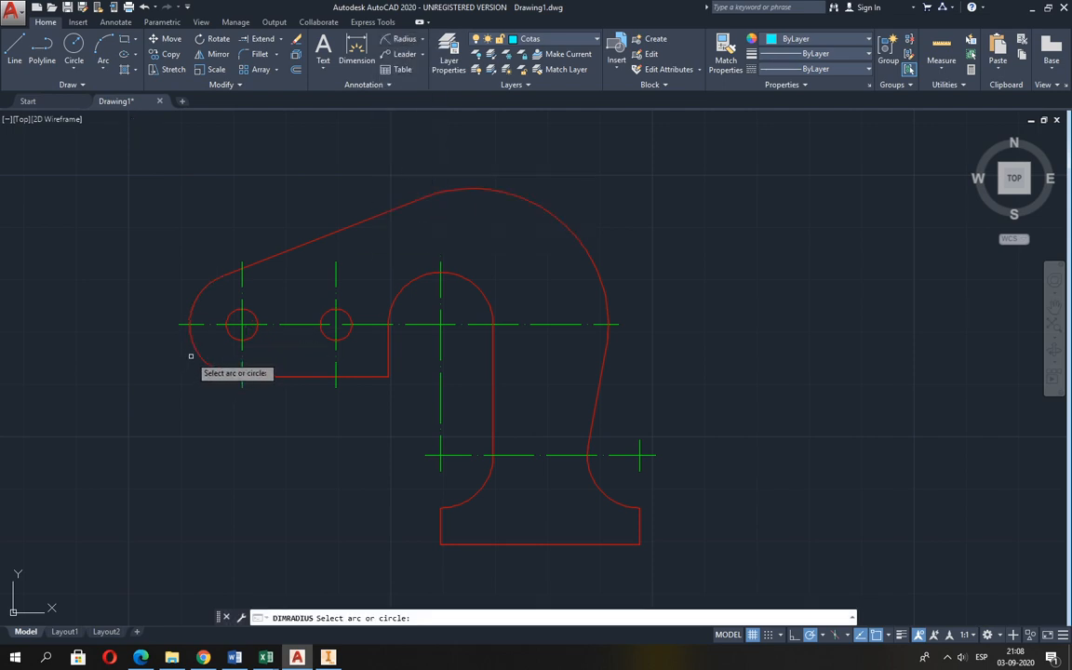
{"action": "left_click", "coordinate": [196, 357]}
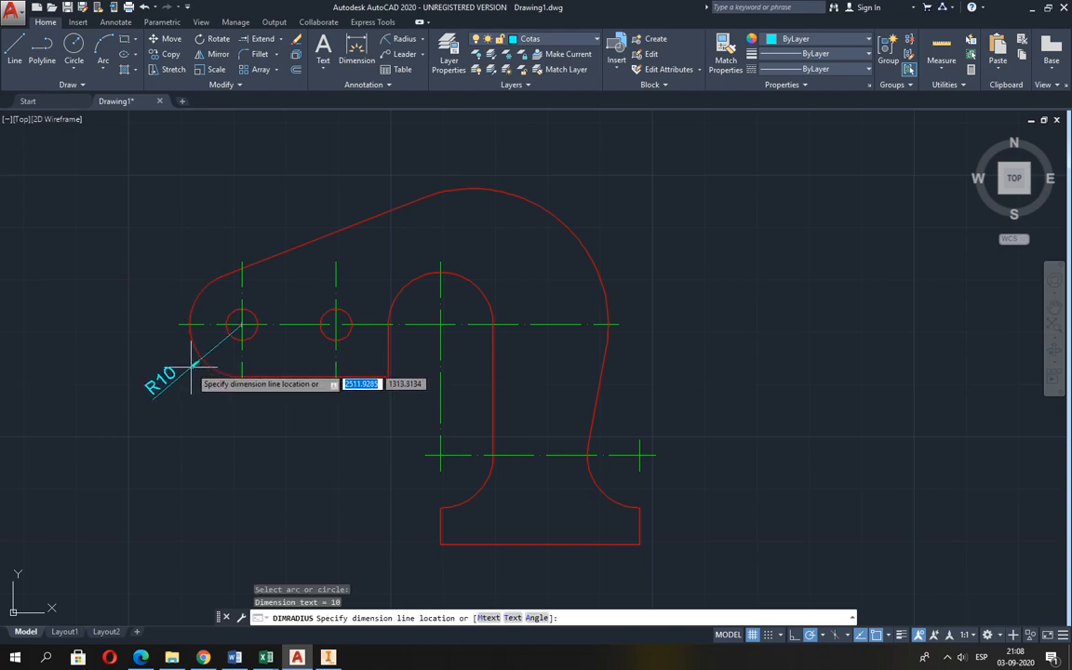
{"action": "key", "text": "alt+Tab"}
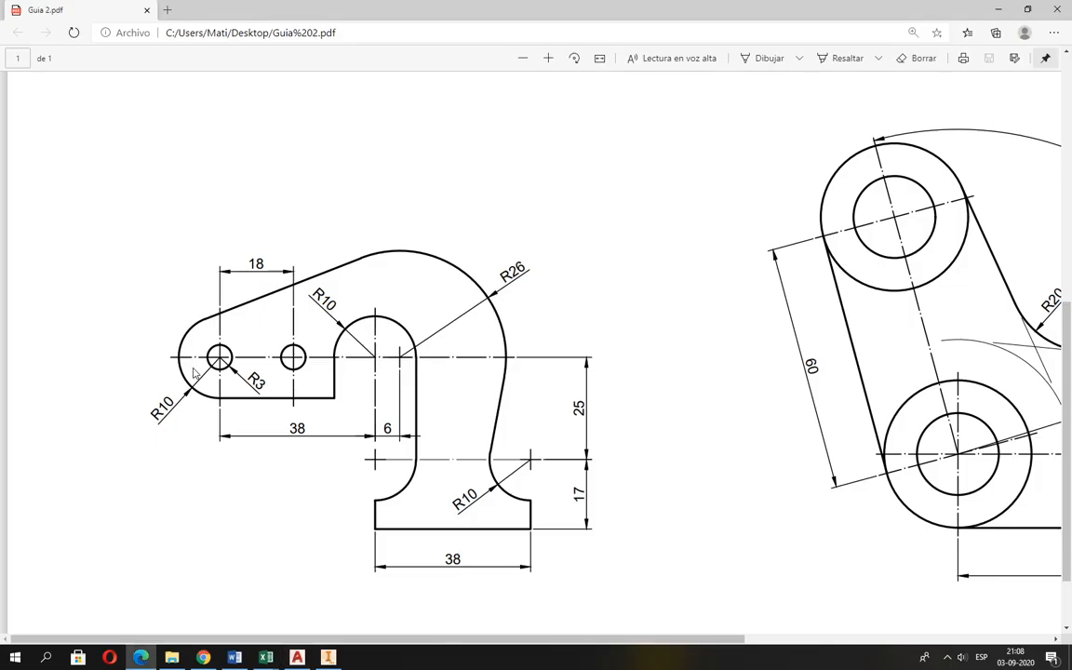
{"action": "key", "text": "alt+Tab"}
{"action": "left_click", "coordinate": [177, 396]}
{"action": "key", "text": "alt+Tab"}
{"action": "key", "text": "alt+Tab"}
Add radius dimensions to the left hole and to the inner arch, the latter with its text outside the arch's upper left.
{"action": "key", "text": "Return"}
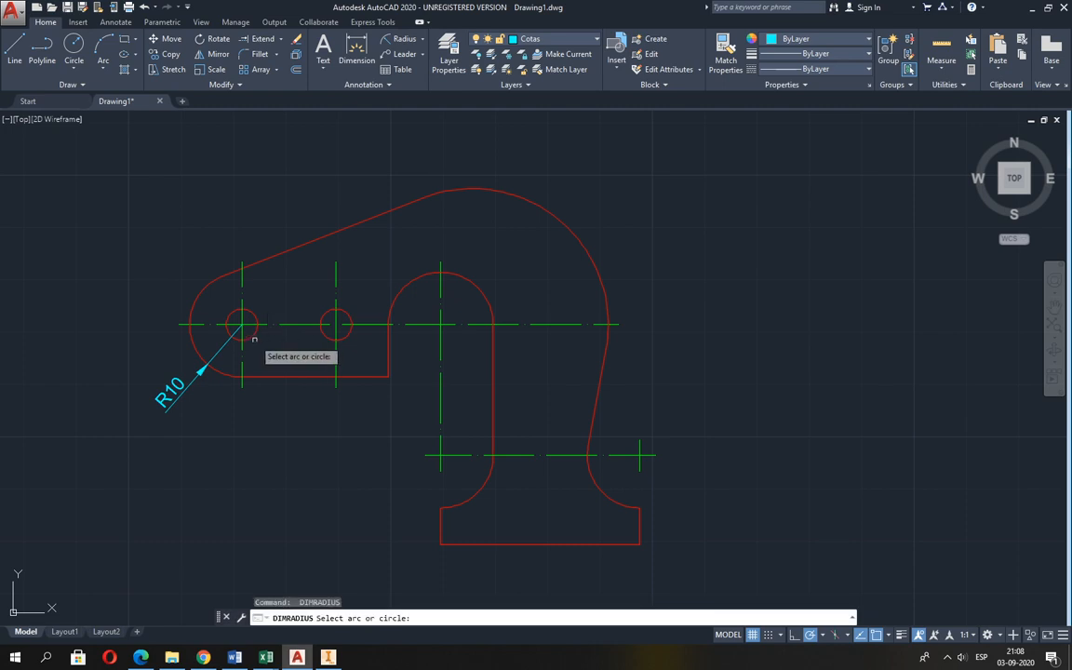
{"action": "left_click", "coordinate": [251, 326]}
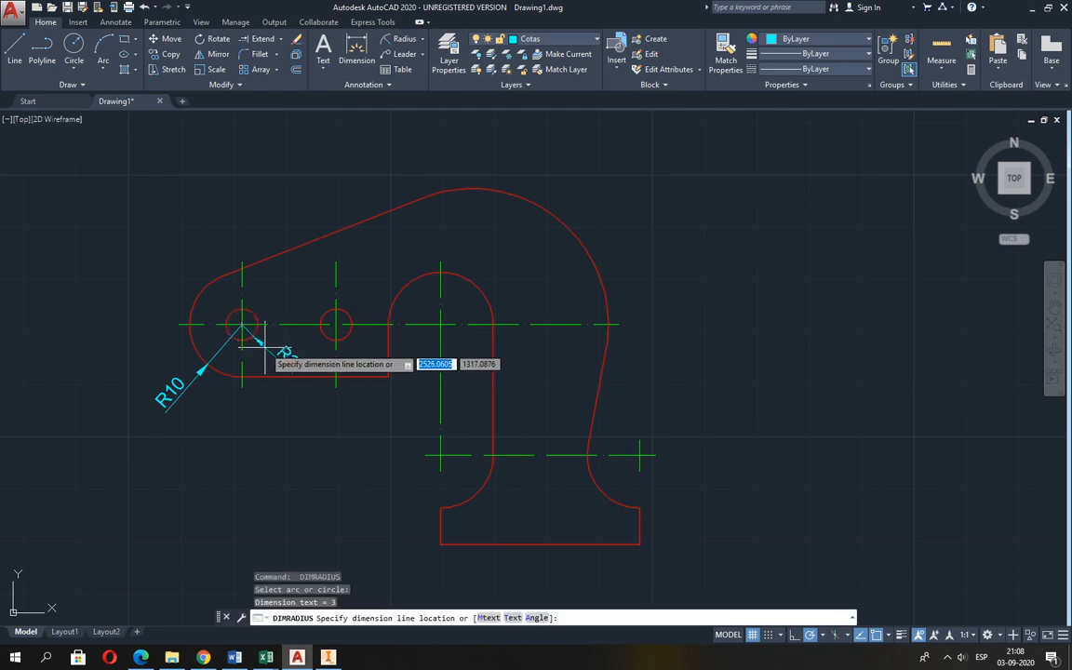
{"action": "left_click", "coordinate": [266, 356]}
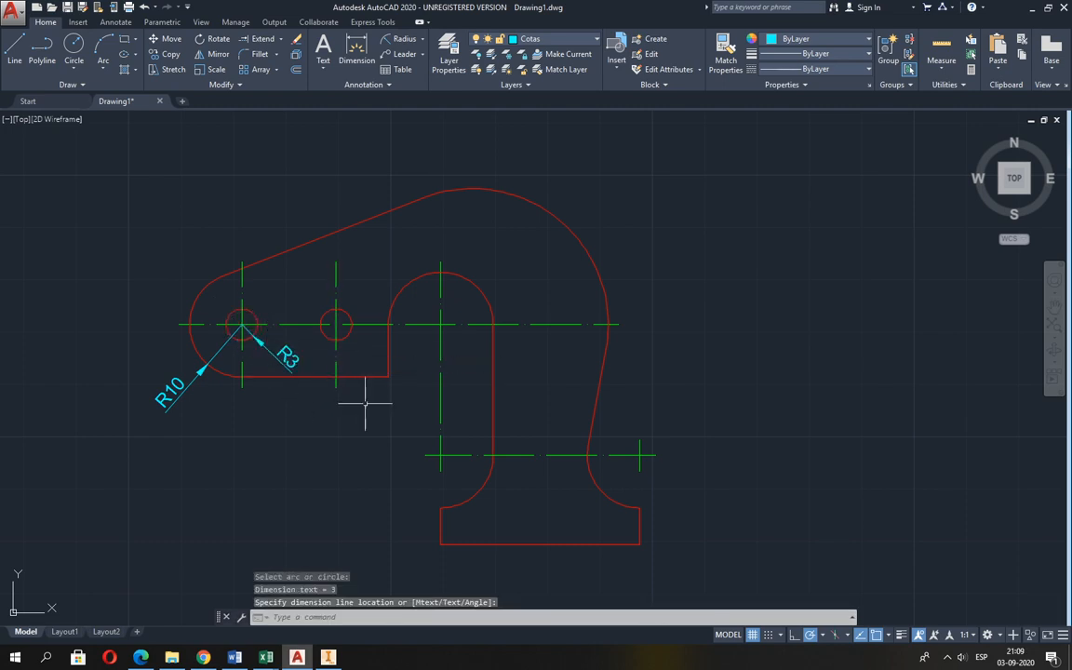
{"action": "key", "text": "Return"}
{"action": "left_click", "coordinate": [407, 287]}
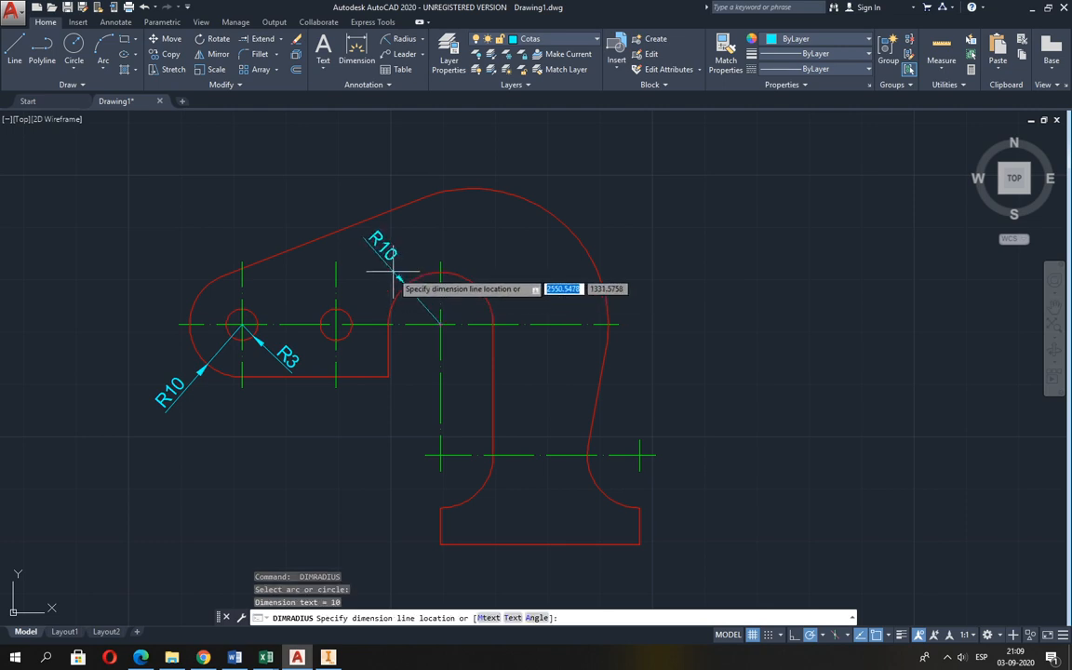
{"action": "left_click", "coordinate": [416, 282]}
Add radius dimensions to the large outer arc and the right concave arc above the base, then compare with Guia 2.pdf.
{"action": "key", "text": "Return"}
{"action": "left_click", "coordinate": [586, 246]}
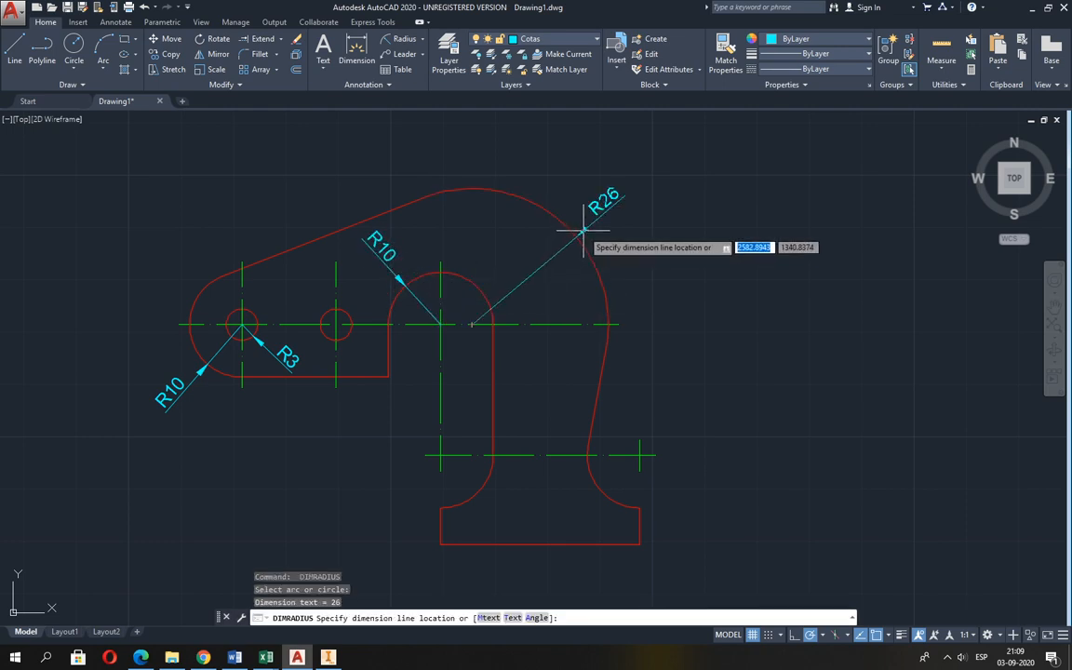
{"action": "left_click", "coordinate": [586, 226]}
{"action": "key", "text": "Return"}
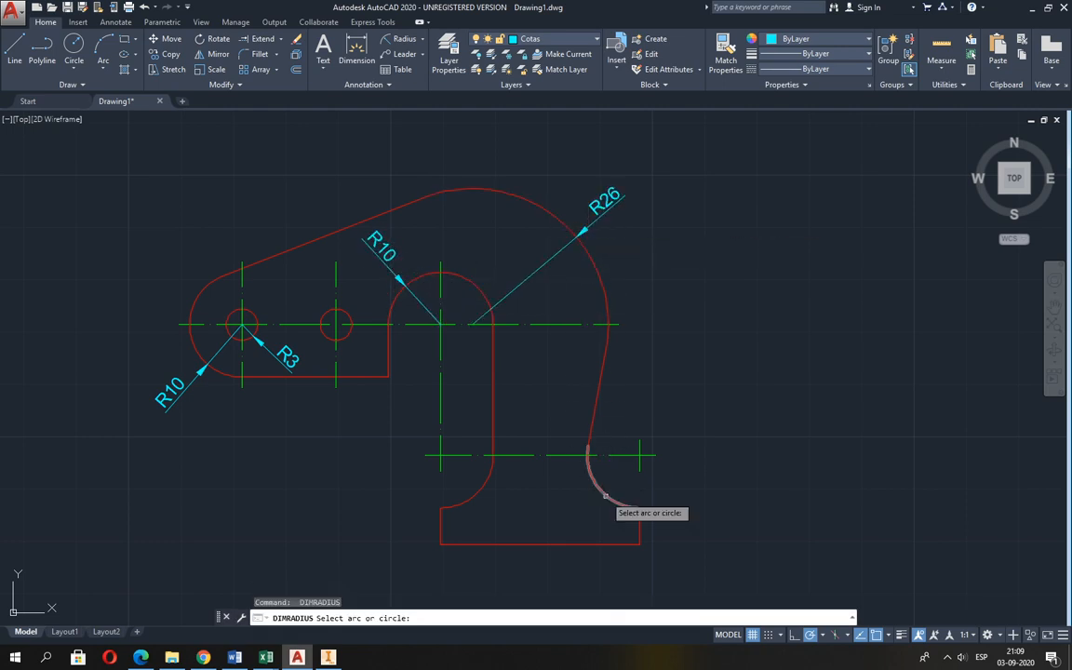
{"action": "left_click", "coordinate": [597, 493]}
{"action": "left_click", "coordinate": [582, 502]}
{"action": "key", "text": "alt+Tab"}
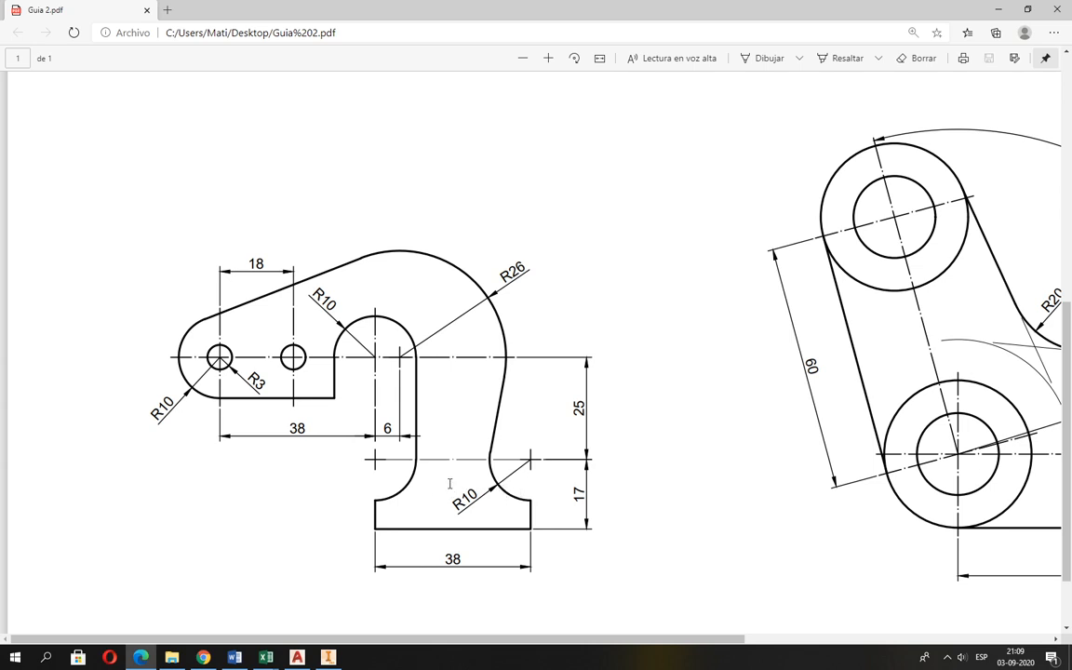
{"action": "key", "text": "alt+Tab"}
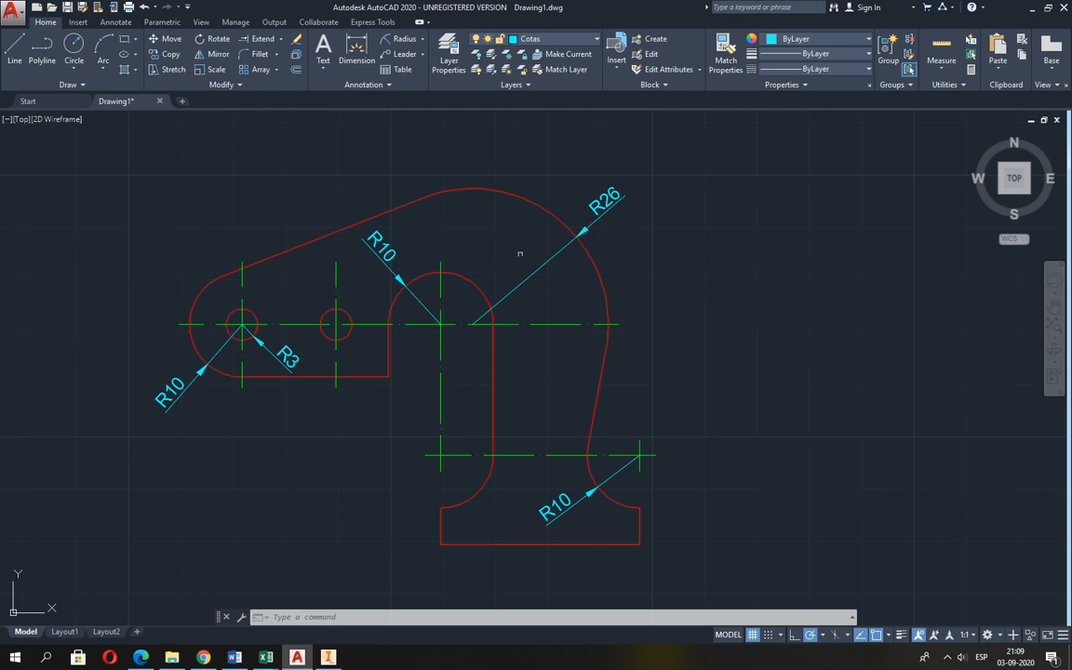
Add a linear dimension for the base's width, with its dimension line 10 below the bottom edge.
{"action": "left_click", "coordinate": [410, 39]}
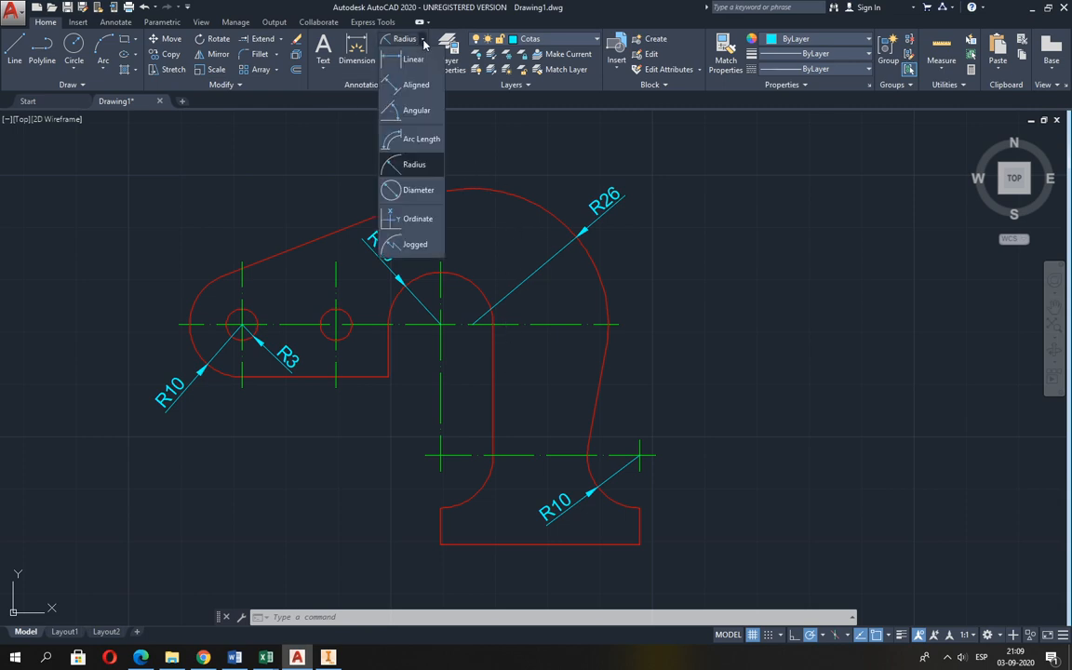
{"action": "left_click", "coordinate": [413, 58]}
{"action": "middle_click_drag", "start_coordinate": [472, 330], "coordinate": [437, 240]}
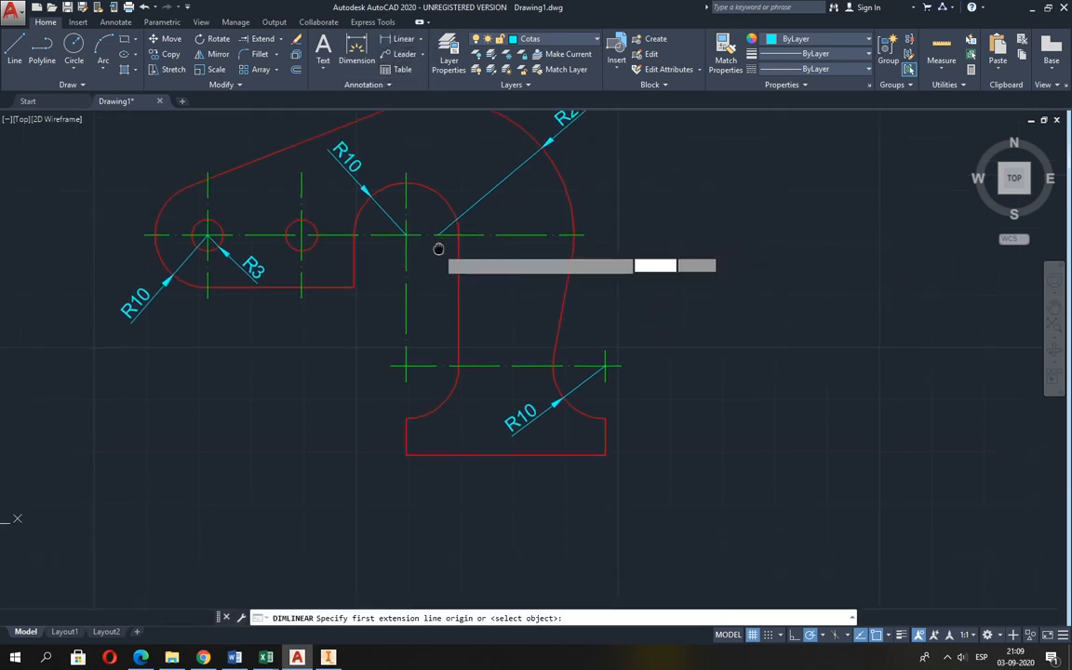
{"action": "left_click", "coordinate": [406, 454]}
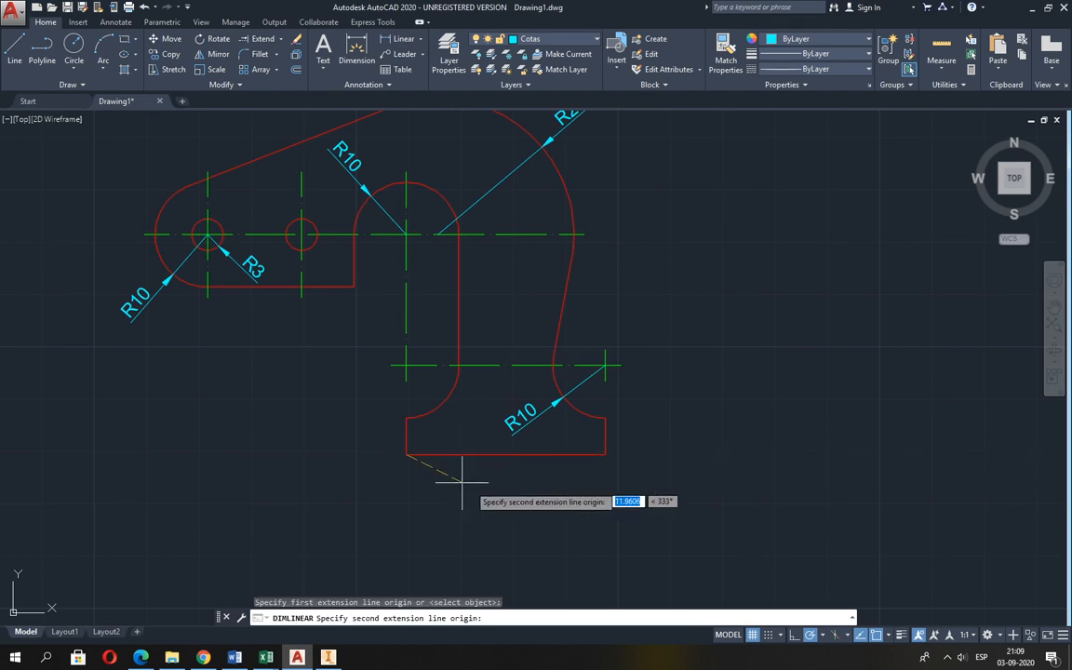
{"action": "left_click", "coordinate": [605, 454]}
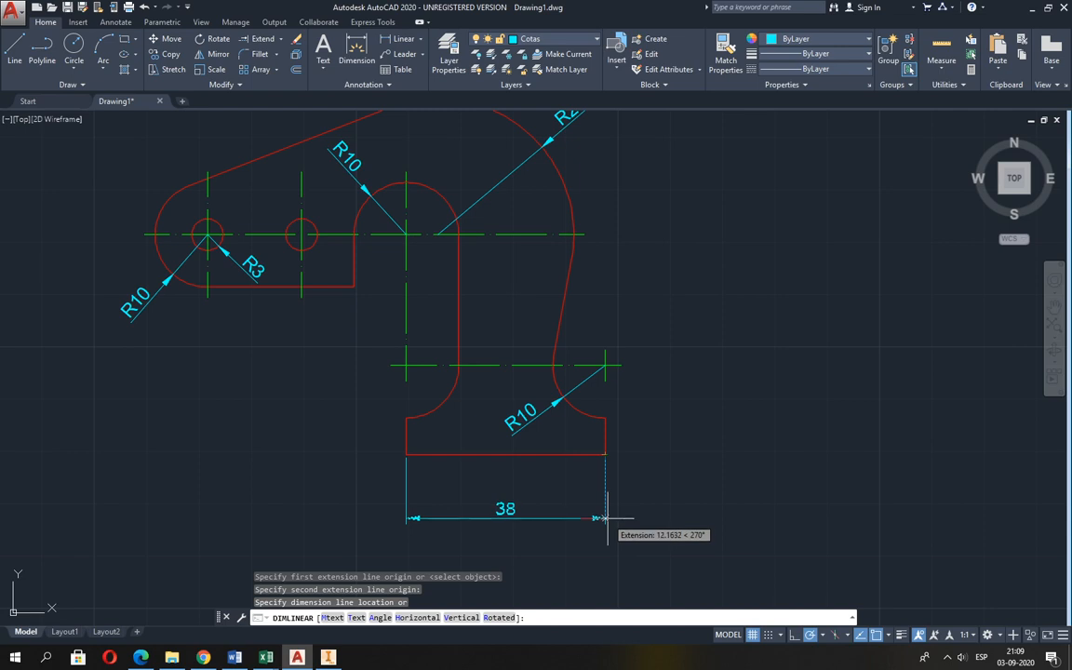
{"action": "type", "text": "1"}
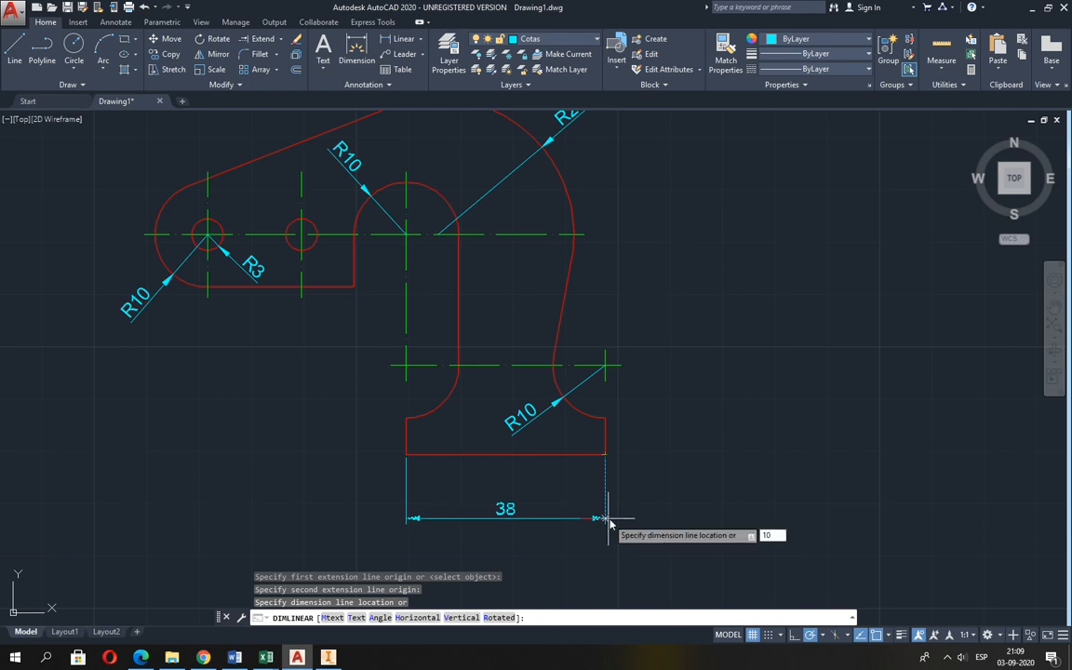
{"action": "type", "text": "0"}
{"action": "key", "text": "Return"}
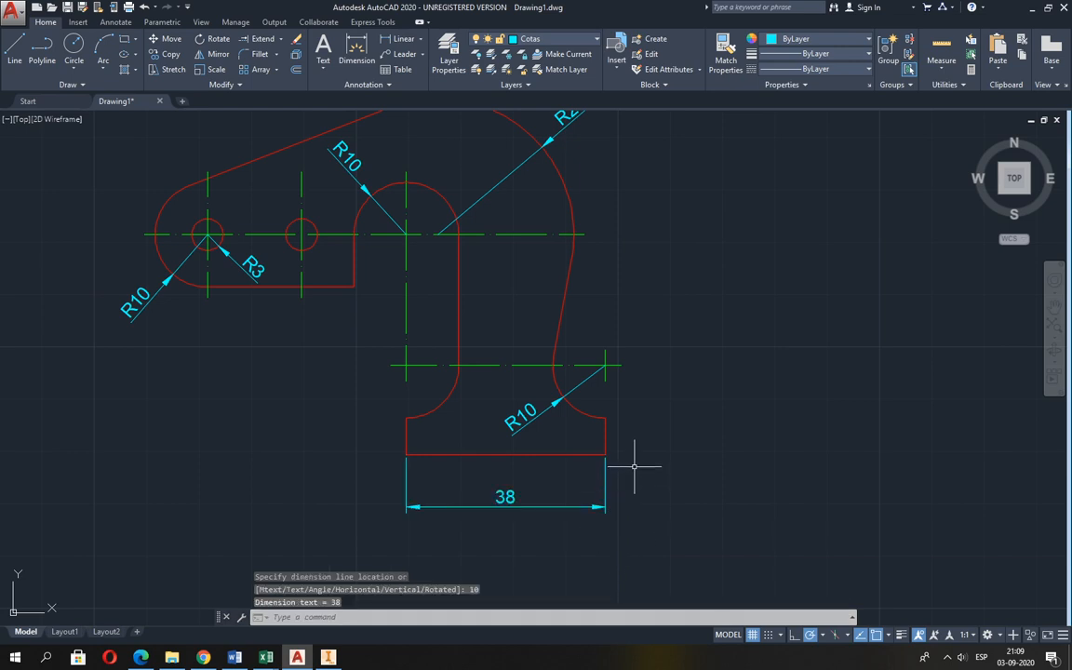
Dimension the vertical distance from the base's lower right corner to the right end of the width dimension's line.
{"action": "key", "text": "Return"}
{"action": "left_click", "coordinate": [605, 454]}
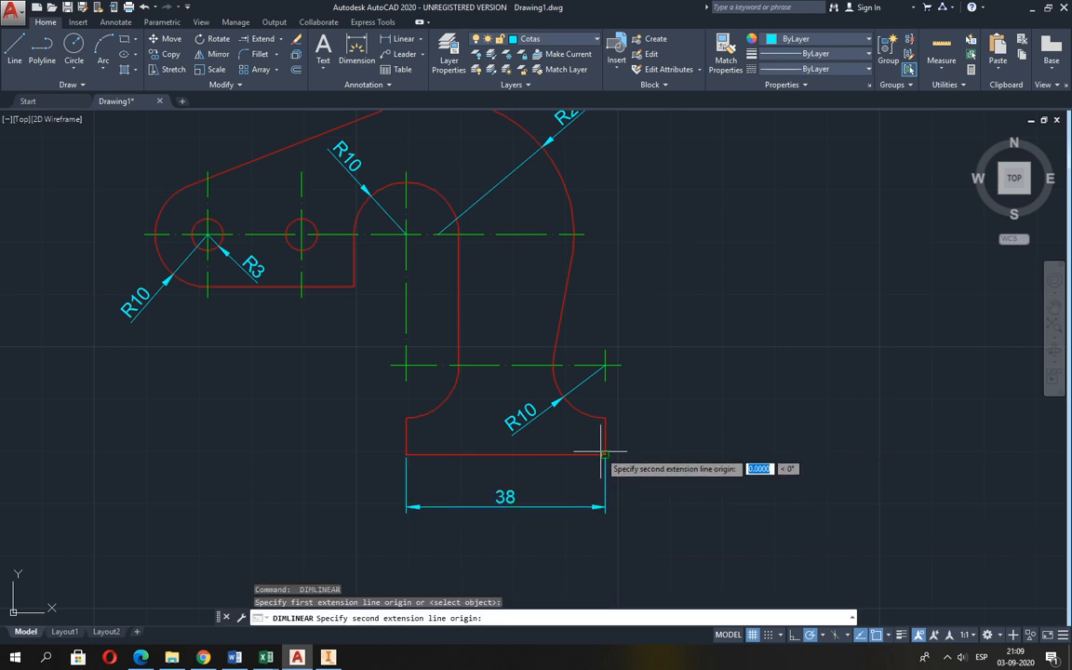
{"action": "left_click", "coordinate": [604, 508]}
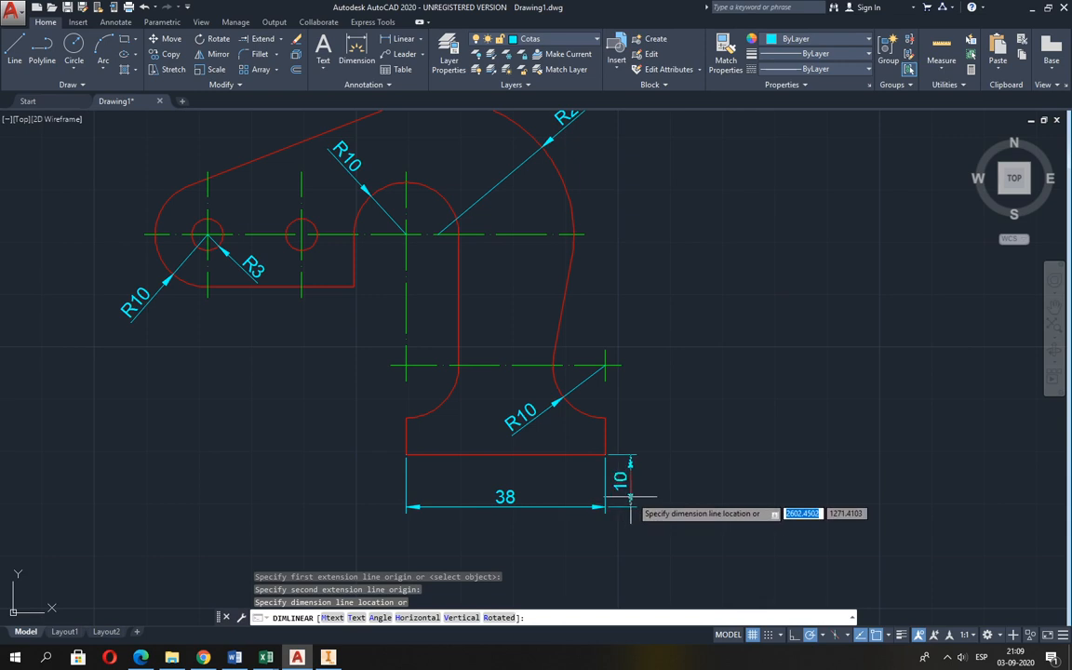
{"action": "left_click", "coordinate": [638, 503]}
Erase the vertical check dimension beside the base's width dimension.
{"action": "scroll", "coordinate": [642, 507], "scroll_direction": "up", "scroll_amount": 2}
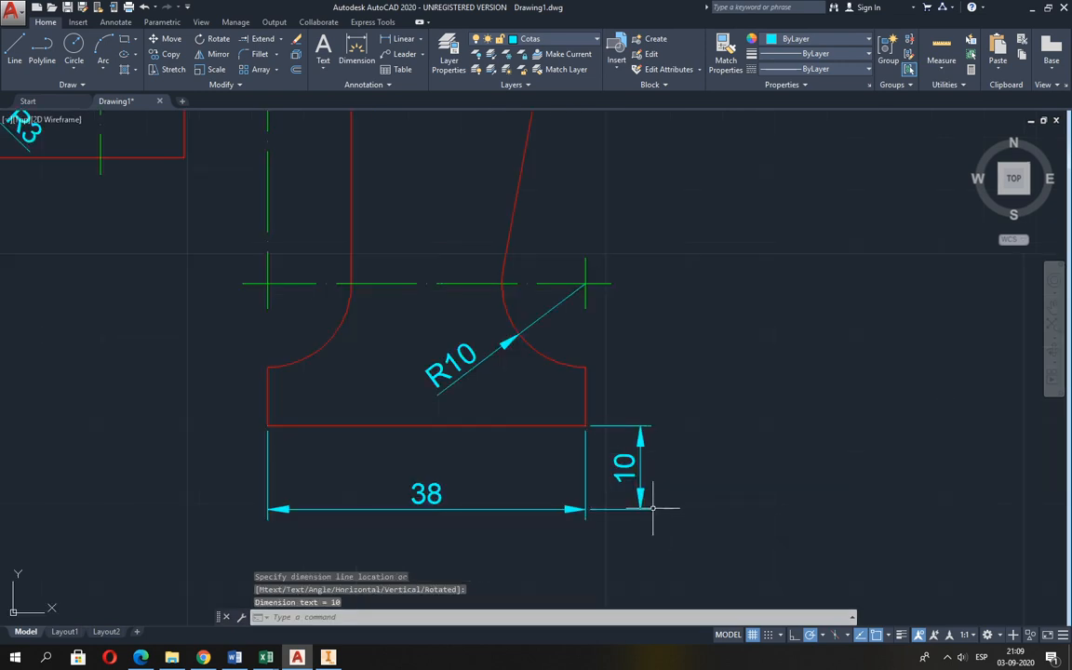
{"action": "type", "text": "e"}
{"action": "key", "text": "Return"}
{"action": "left_click", "coordinate": [662, 522]}
{"action": "left_click", "coordinate": [633, 490]}
{"action": "key", "text": "Return"}
{"action": "scroll", "coordinate": [657, 518], "scroll_direction": "down", "scroll_amount": 2}
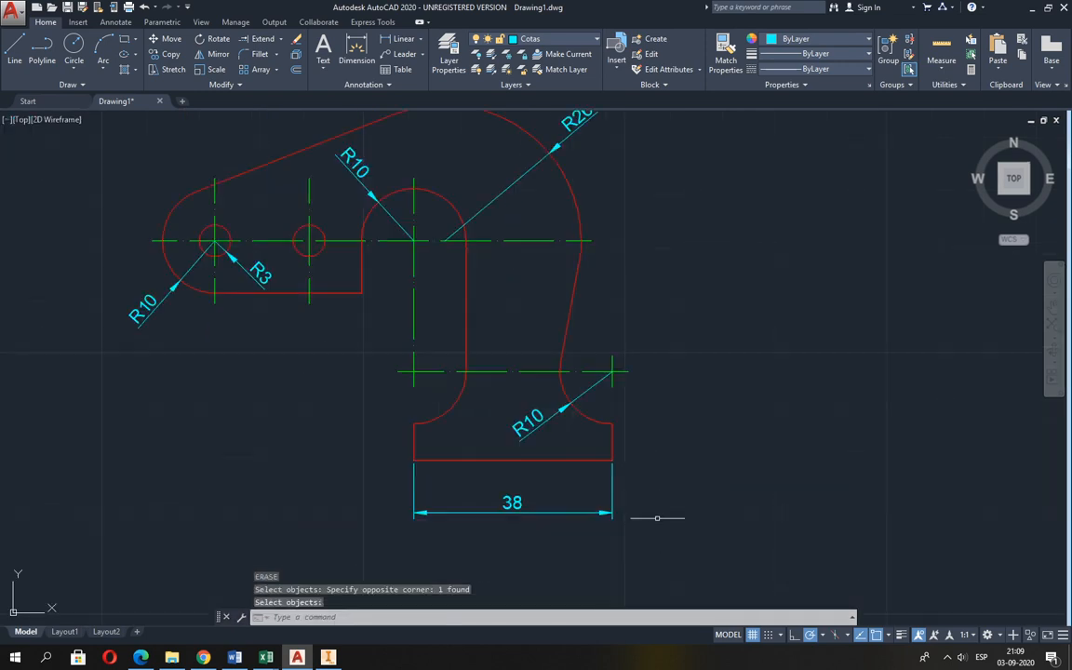
Add a horizontal dimension between the two holes' vertical centre lines, placed above the arm as in Guia 2.pdf.
{"action": "middle_click_drag", "start_coordinate": [587, 422], "coordinate": [595, 469]}
{"action": "key", "text": "alt+Tab"}
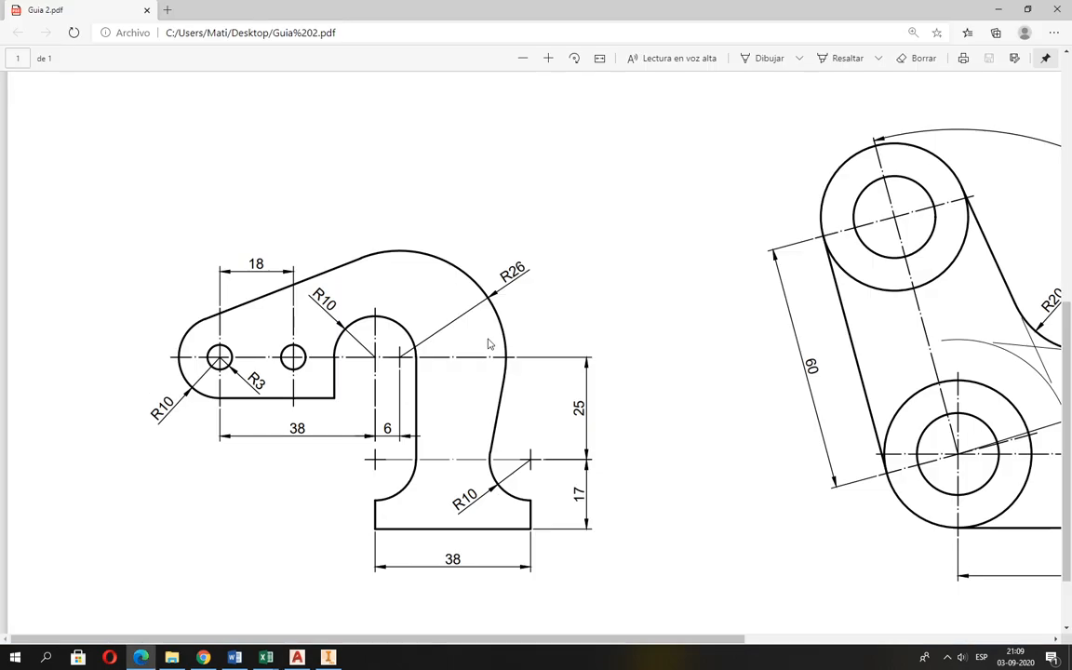
{"action": "key", "text": "alt+Tab"}
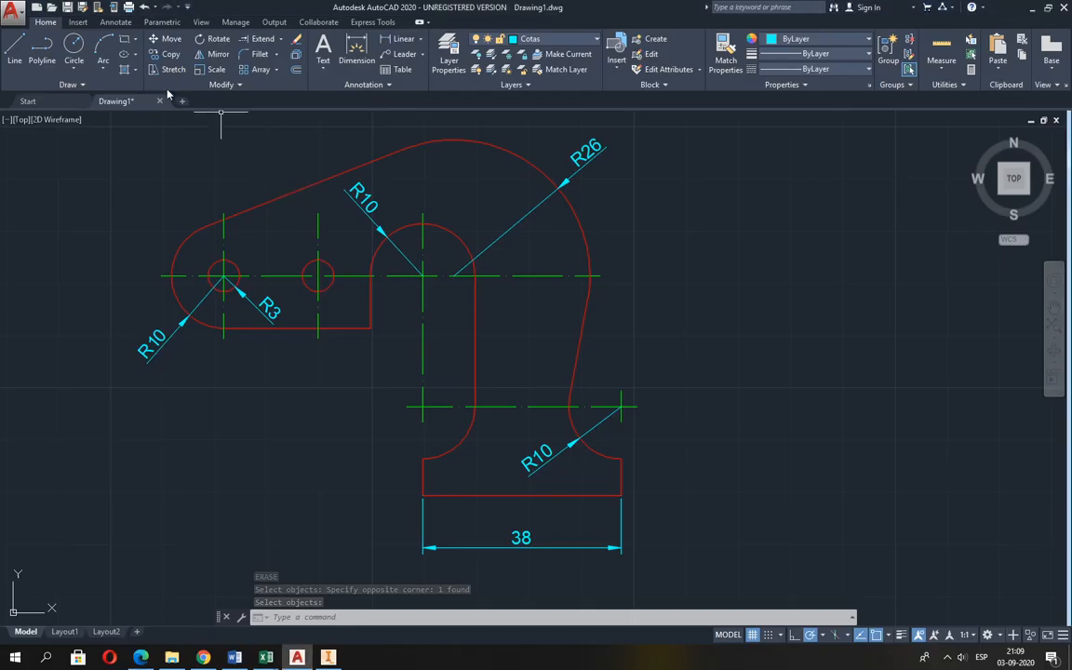
{"action": "left_click", "coordinate": [389, 40]}
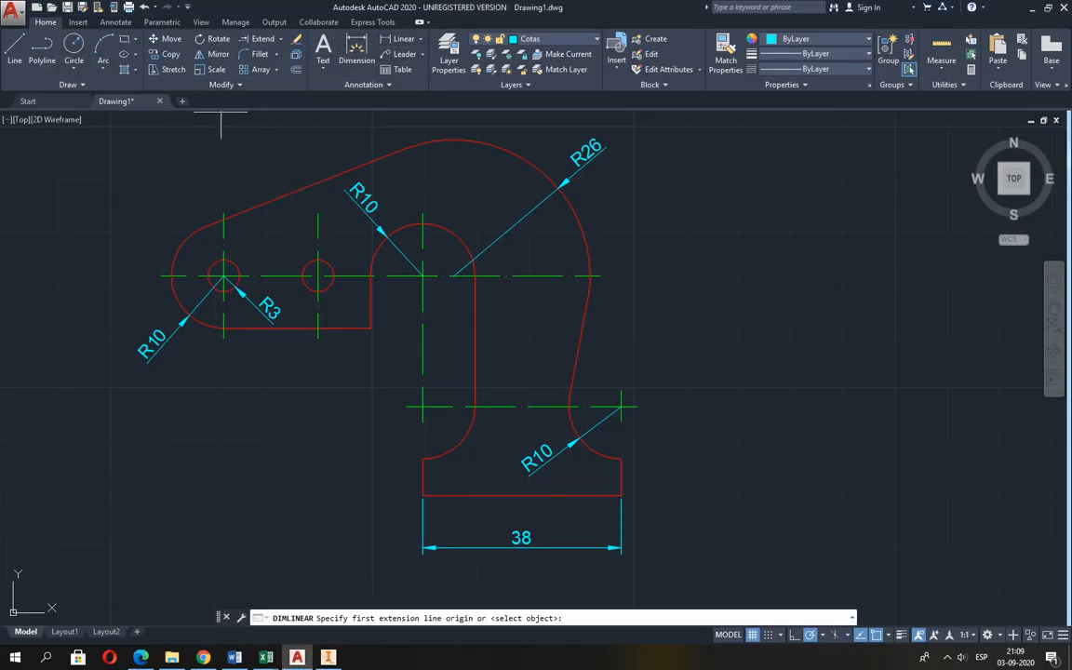
{"action": "left_click", "coordinate": [224, 213]}
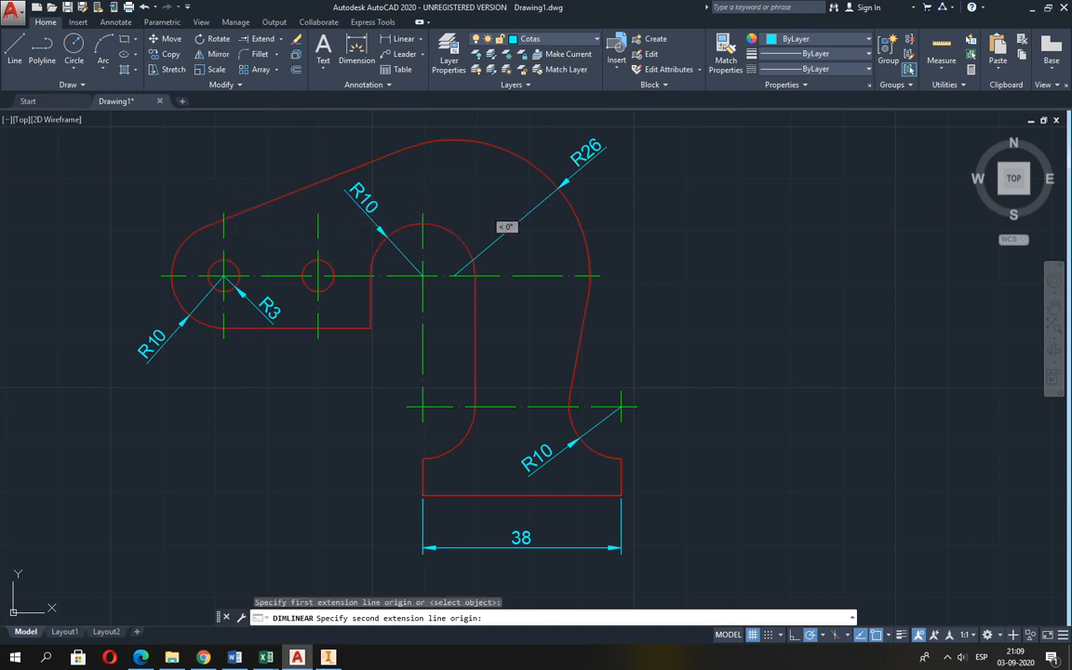
{"action": "left_click", "coordinate": [423, 224]}
{"action": "left_click", "coordinate": [310, 160]}
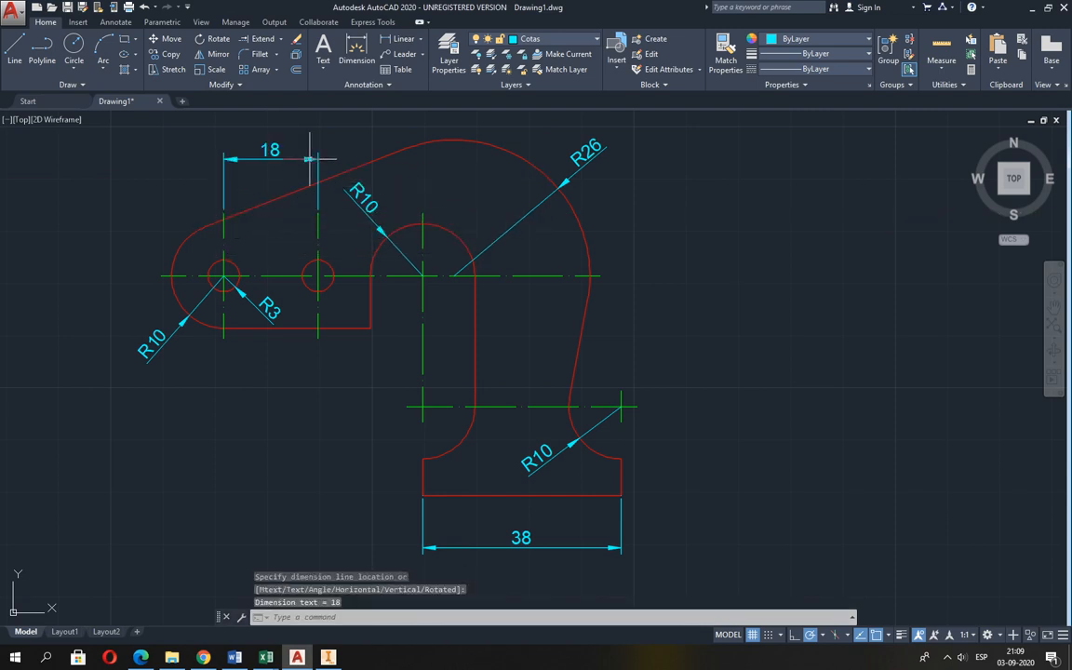
Dimension the horizontal distance between the centres of the inner arch and the large outer arc, just below the horizontal centre line.
{"action": "key", "text": "alt+Tab"}
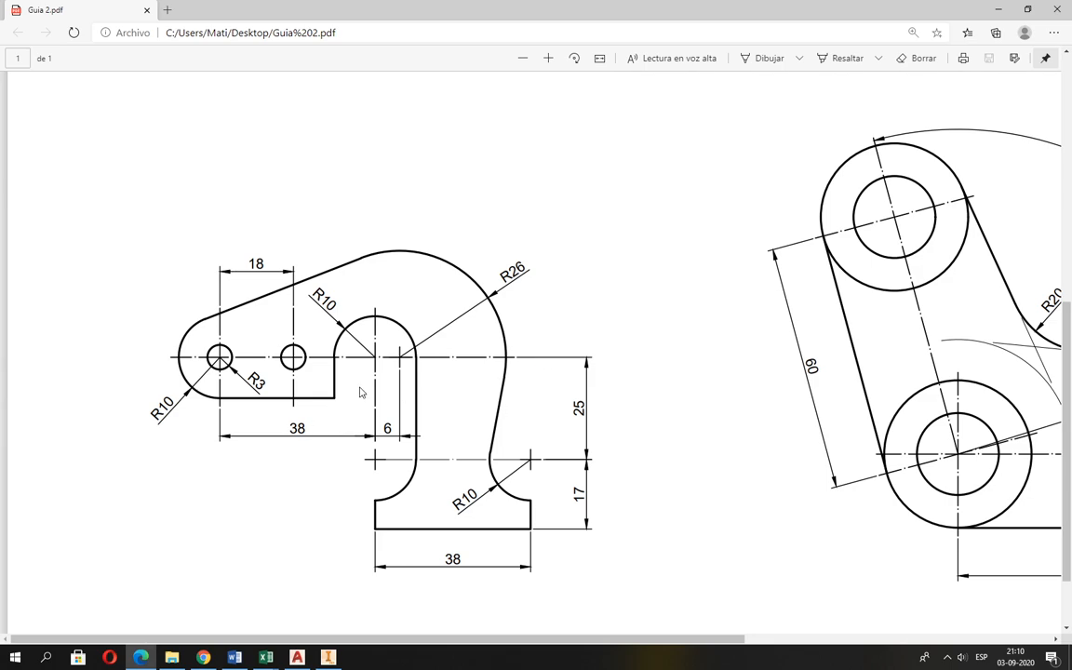
{"action": "key", "text": "alt+Tab"}
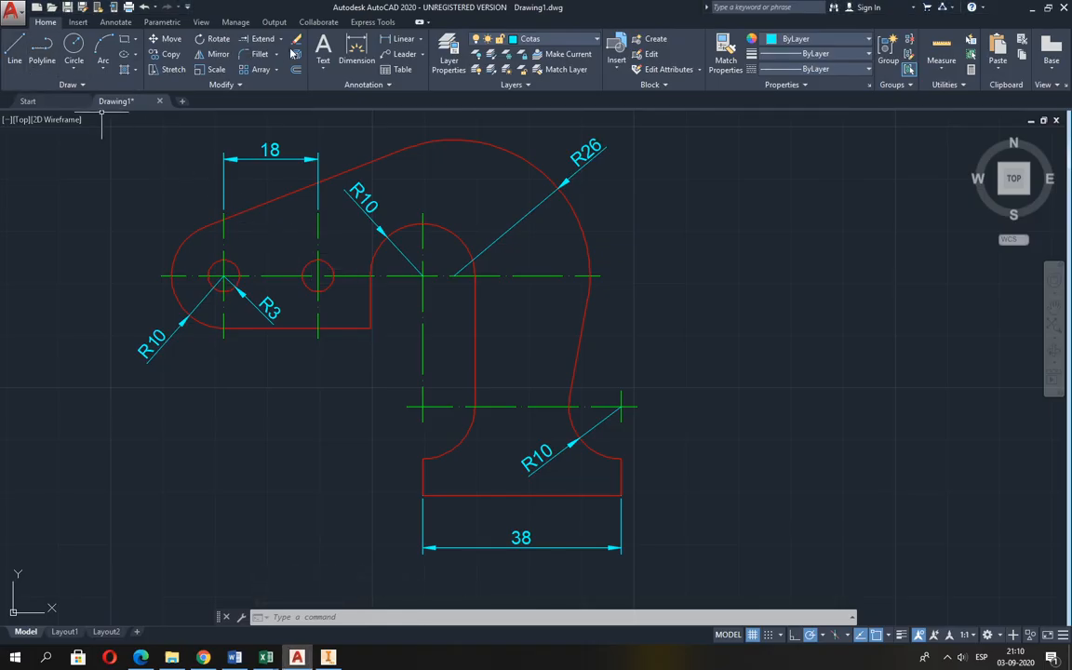
{"action": "key", "text": "Return"}
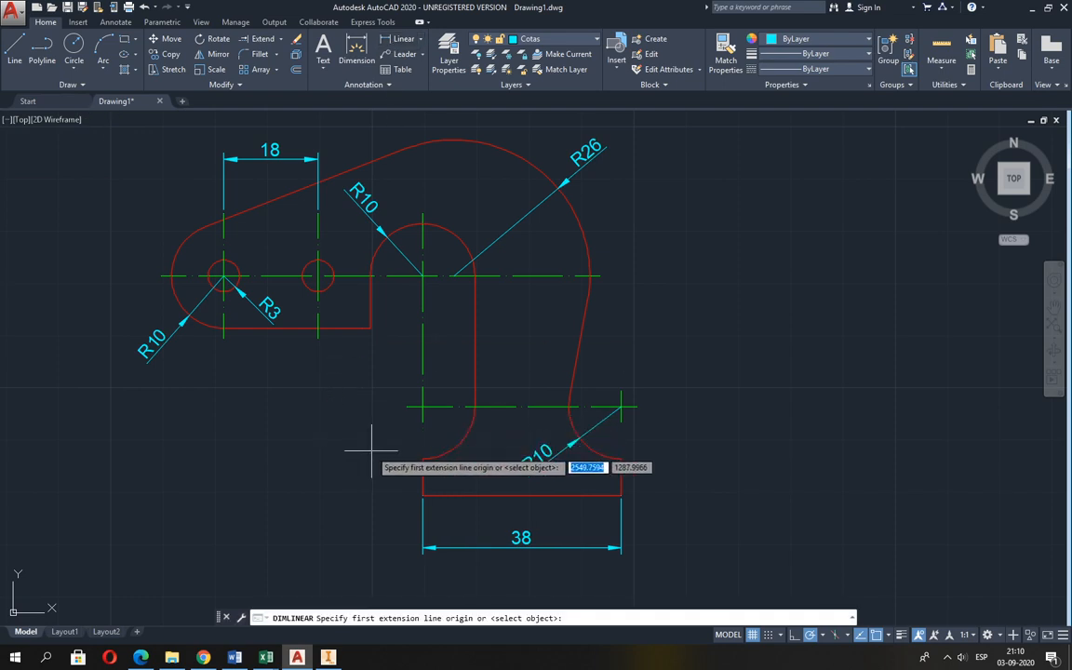
{"action": "left_click", "coordinate": [422, 276]}
{"action": "left_click", "coordinate": [451, 276]}
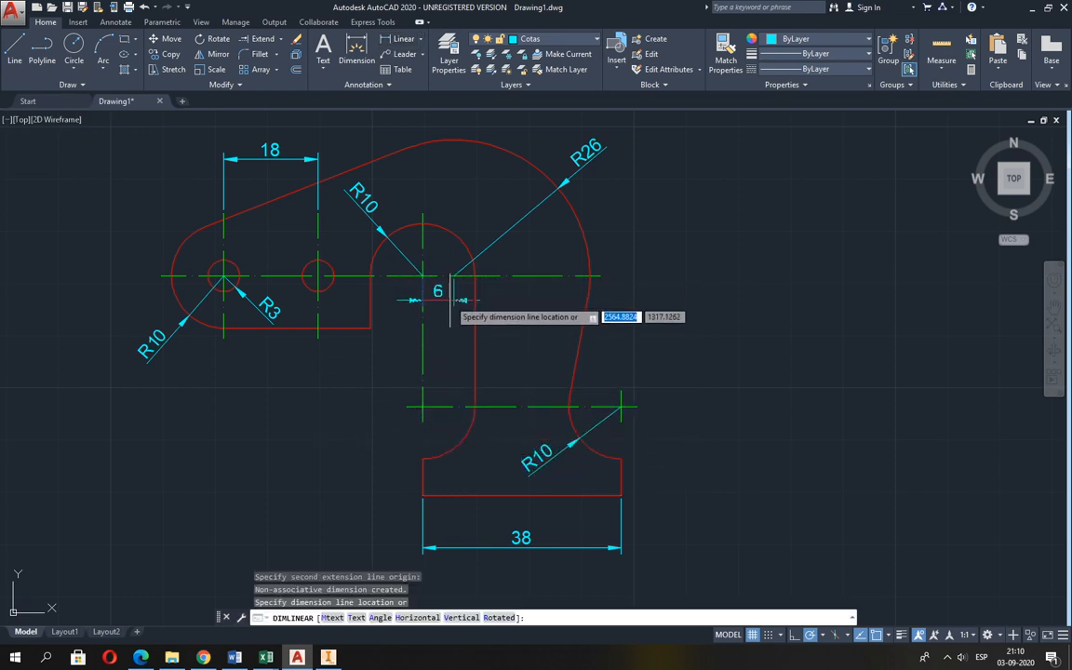
{"action": "left_click", "coordinate": [449, 305]}
Add a horizontal dimension from the leftmost hole's vertical centre line to the inner arch's centre, placed below the arm.
{"action": "key", "text": "space"}
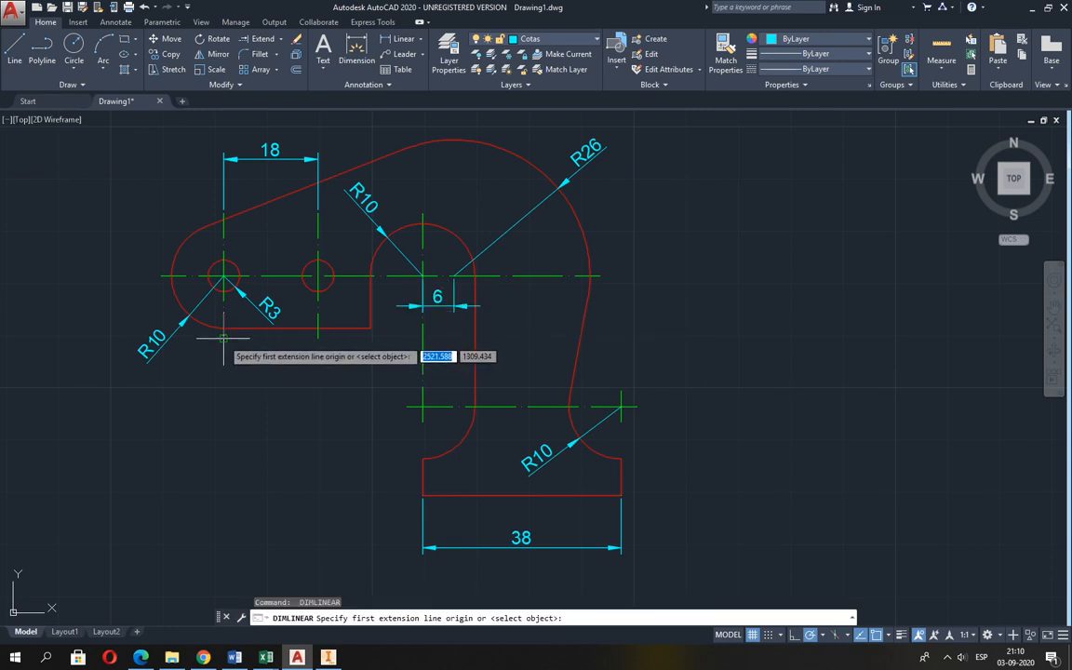
{"action": "left_click", "coordinate": [223, 337]}
{"action": "left_click", "coordinate": [422, 276]}
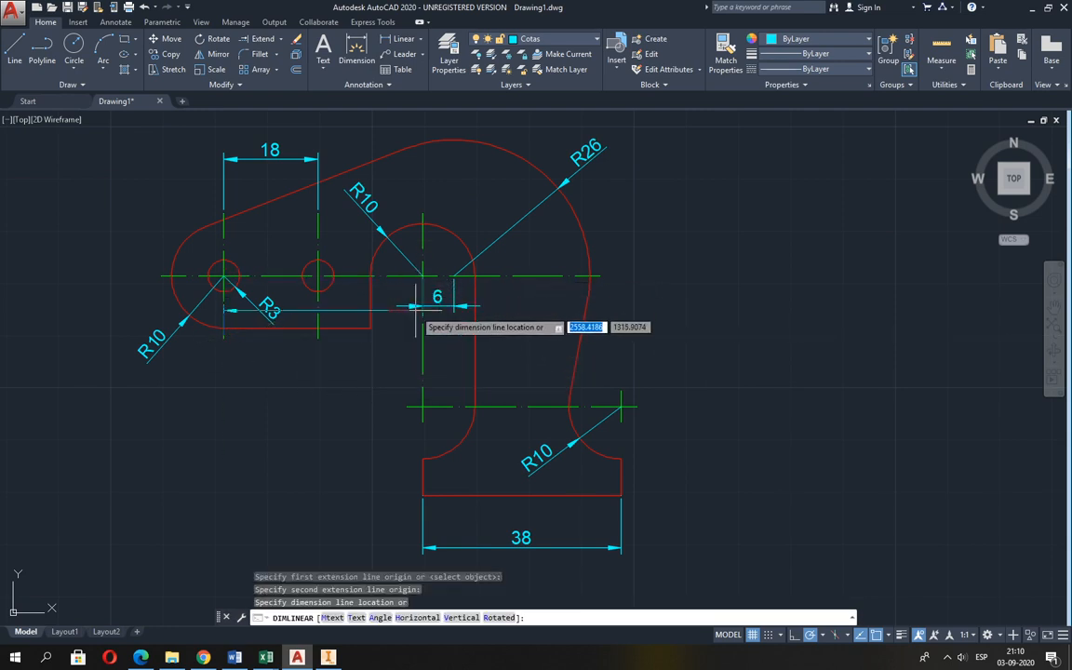
{"action": "left_click", "coordinate": [411, 372]}
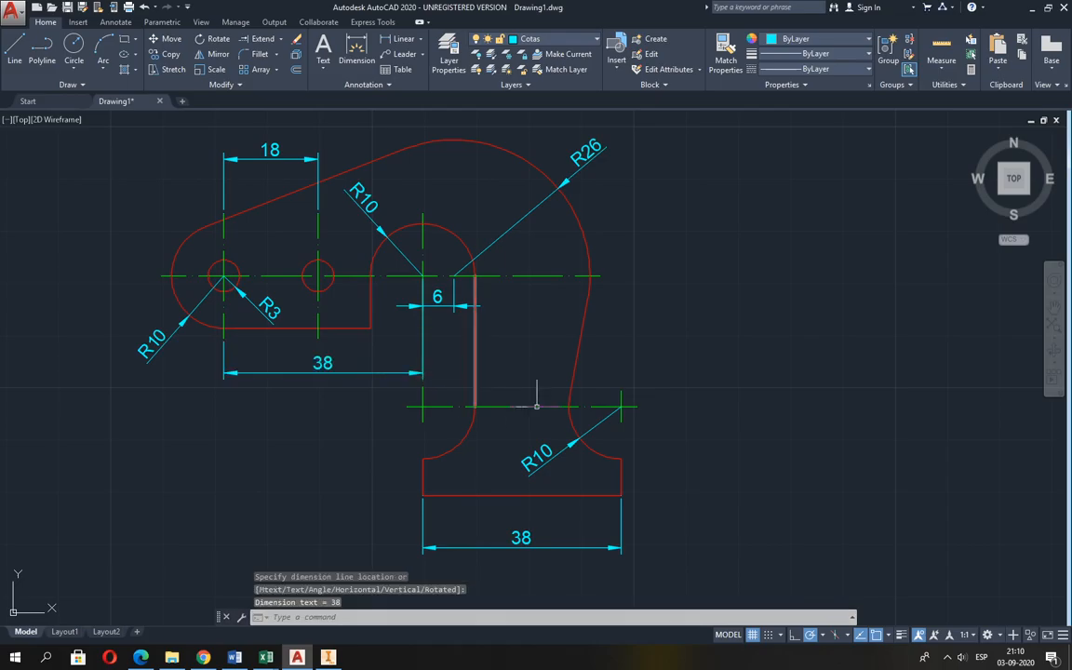
Lower the small dimension between the arch and outer arc centres to line up with the dimension below the arm, as in Guia 2.pdf.
{"action": "key", "text": "alt+Tab"}
{"action": "key", "text": "alt+Tab"}
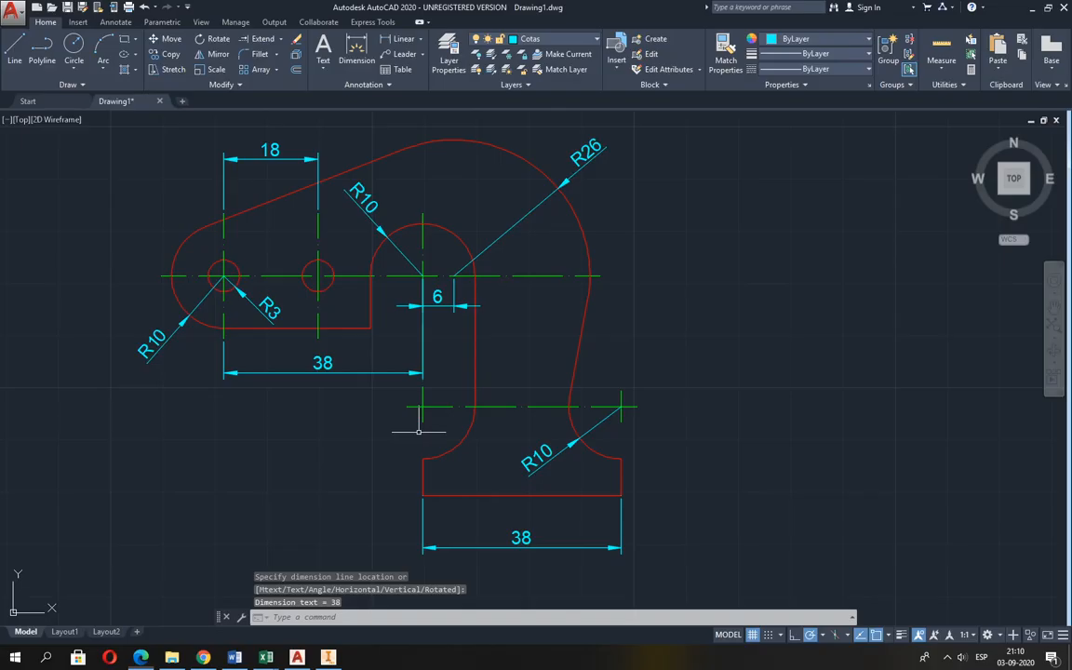
{"action": "left_click", "coordinate": [436, 307]}
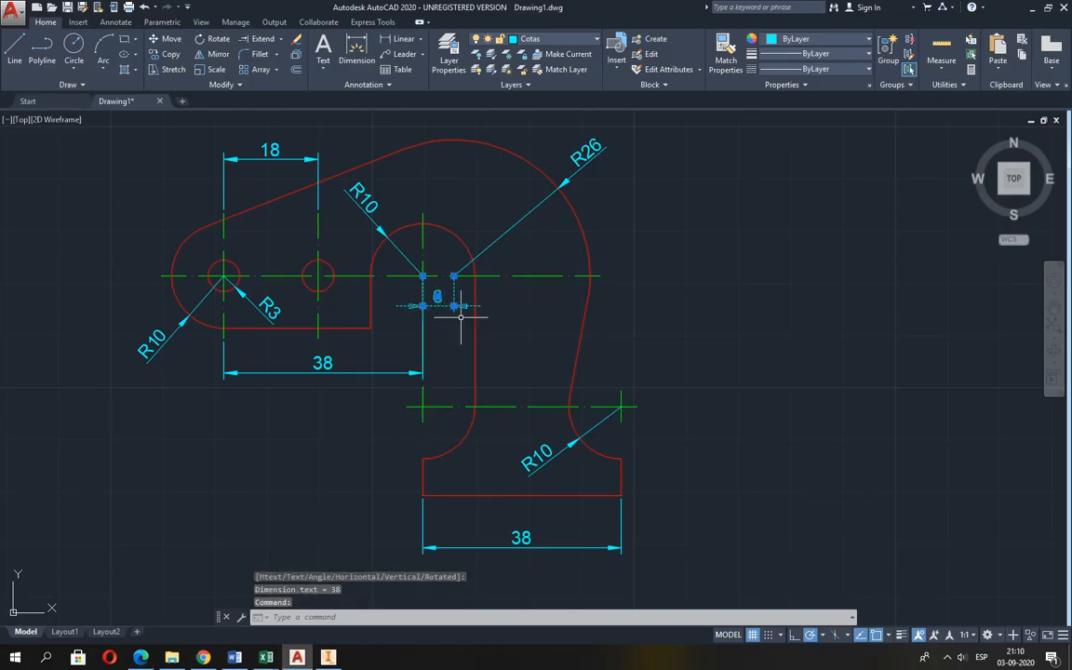
{"action": "left_click", "coordinate": [424, 306]}
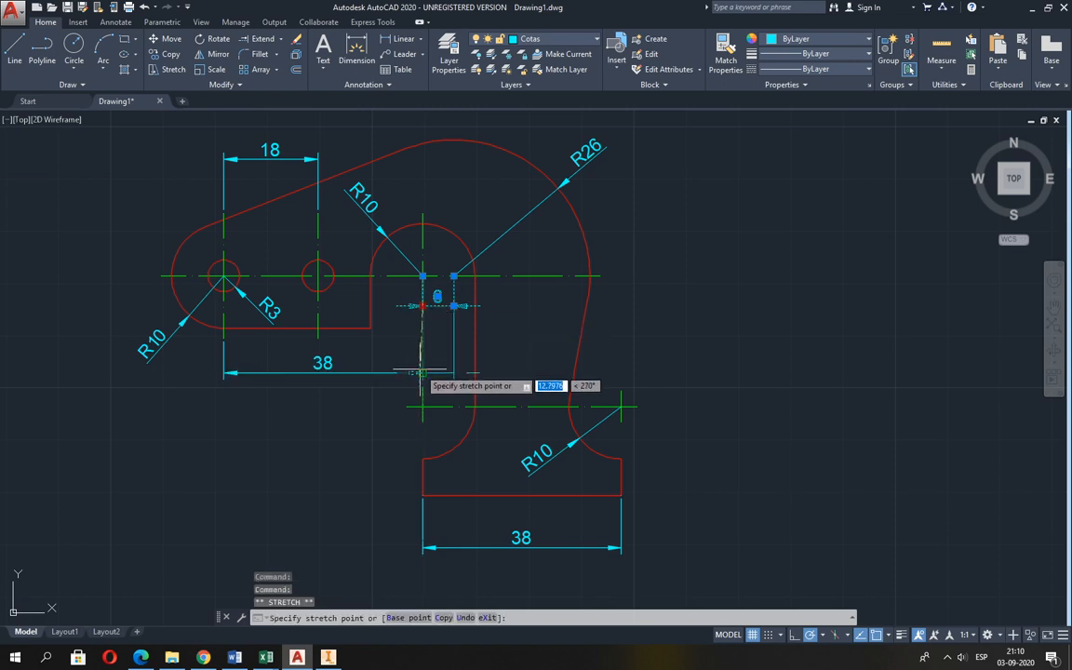
{"action": "left_click", "coordinate": [423, 372]}
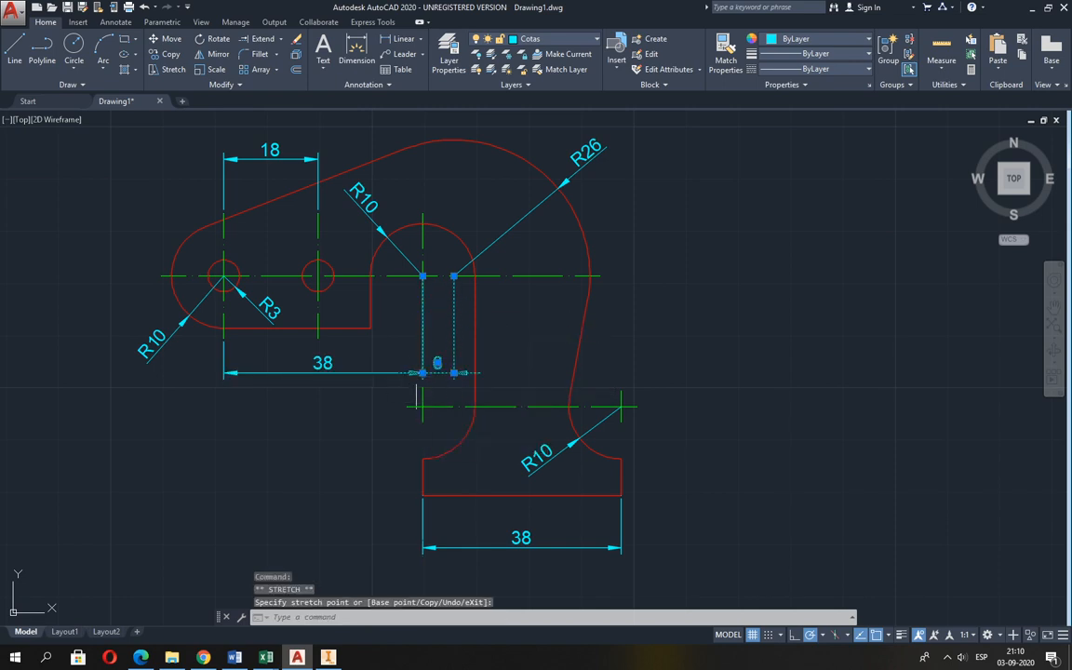
{"action": "scroll", "coordinate": [409, 321], "scroll_direction": "up", "scroll_amount": 2}
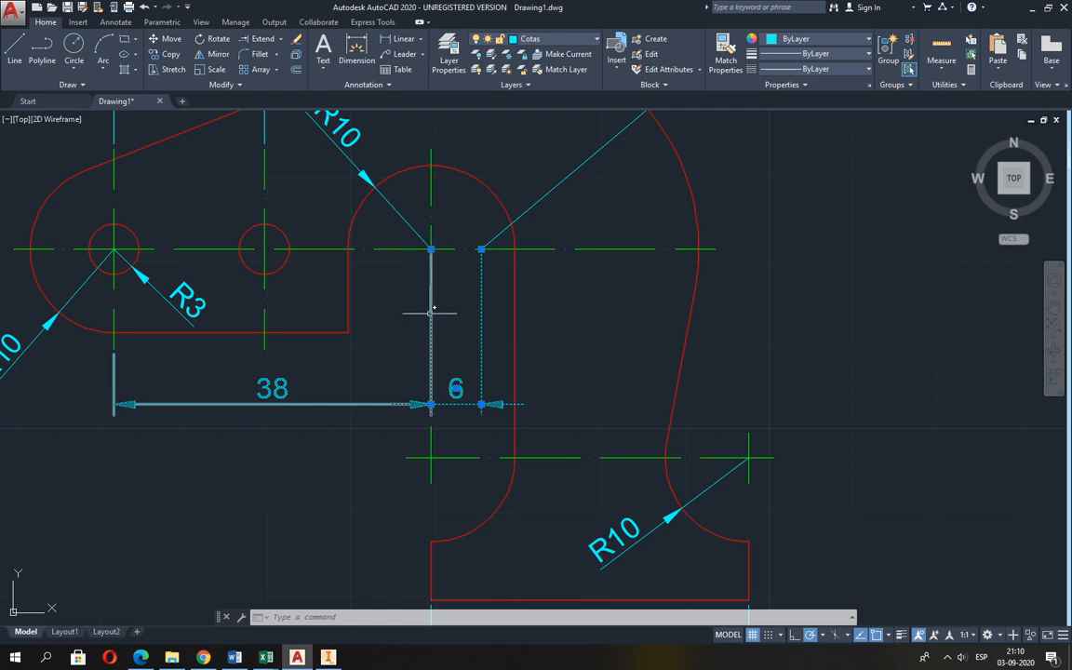
{"action": "left_click", "coordinate": [460, 324]}
{"action": "key", "text": "Escape"}
{"action": "key", "text": "Escape"}
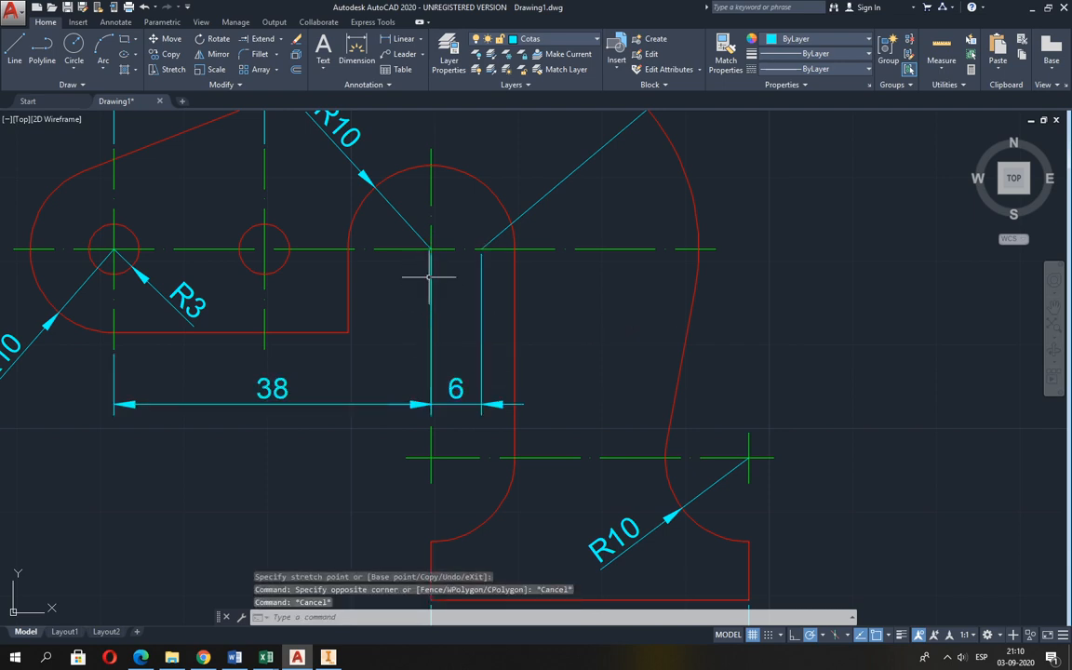
Shorten the two extension lines overlapping the inner arch's vertical centre line by moving their origins down near the dimension lines.
{"action": "left_click", "coordinate": [426, 403]}
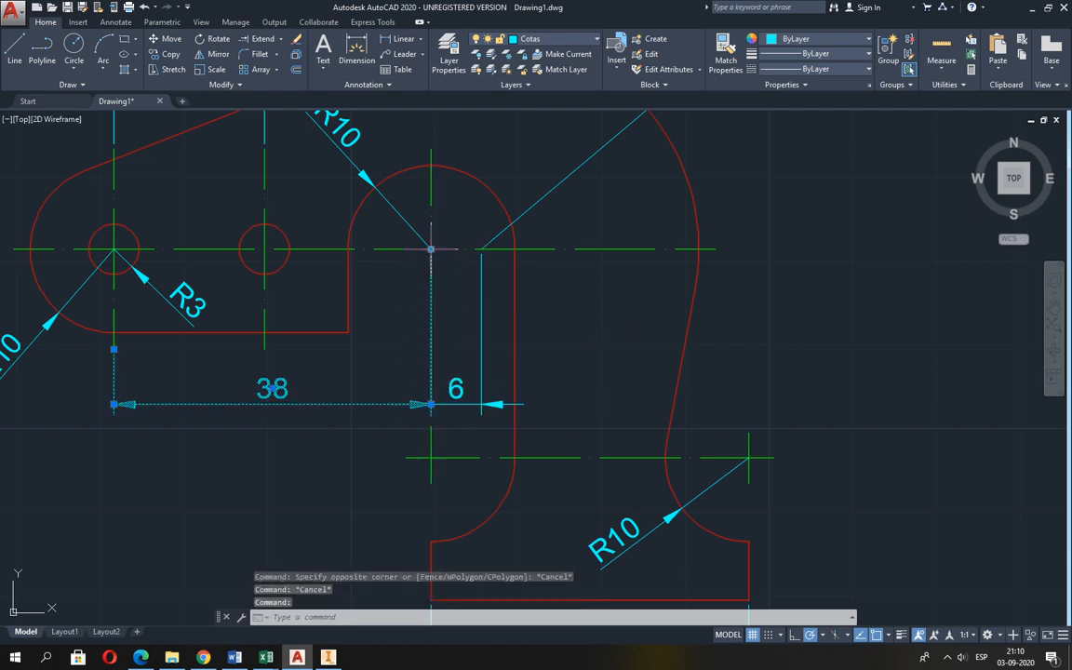
{"action": "left_click", "coordinate": [431, 248]}
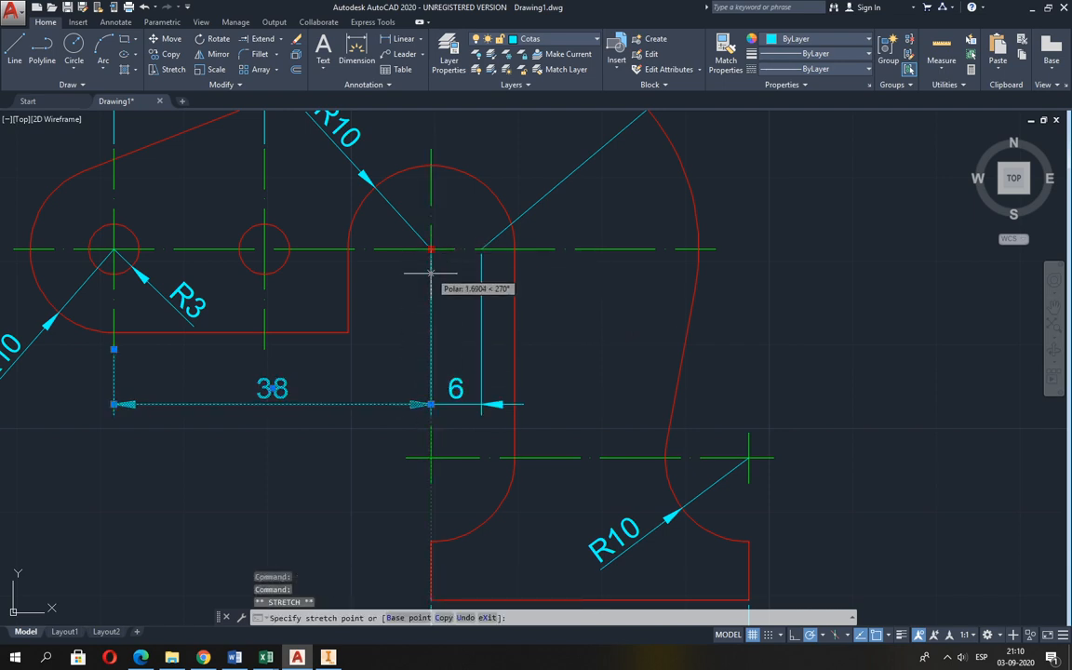
{"action": "left_click", "coordinate": [433, 372]}
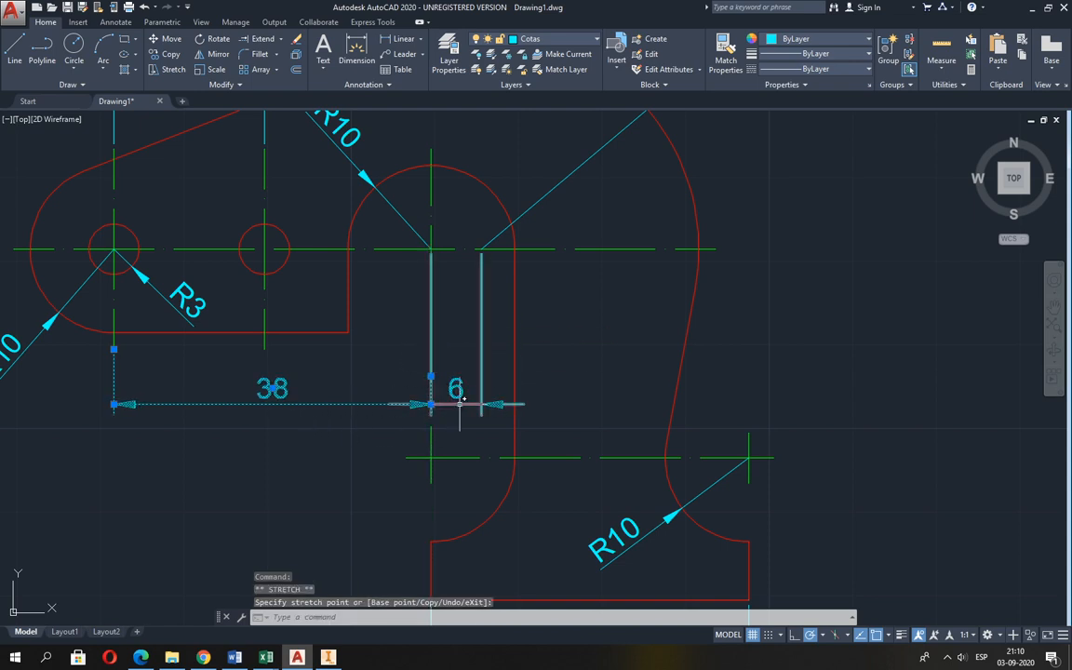
{"action": "key", "text": "Escape"}
{"action": "key", "text": "Escape"}
{"action": "left_click", "coordinate": [456, 389]}
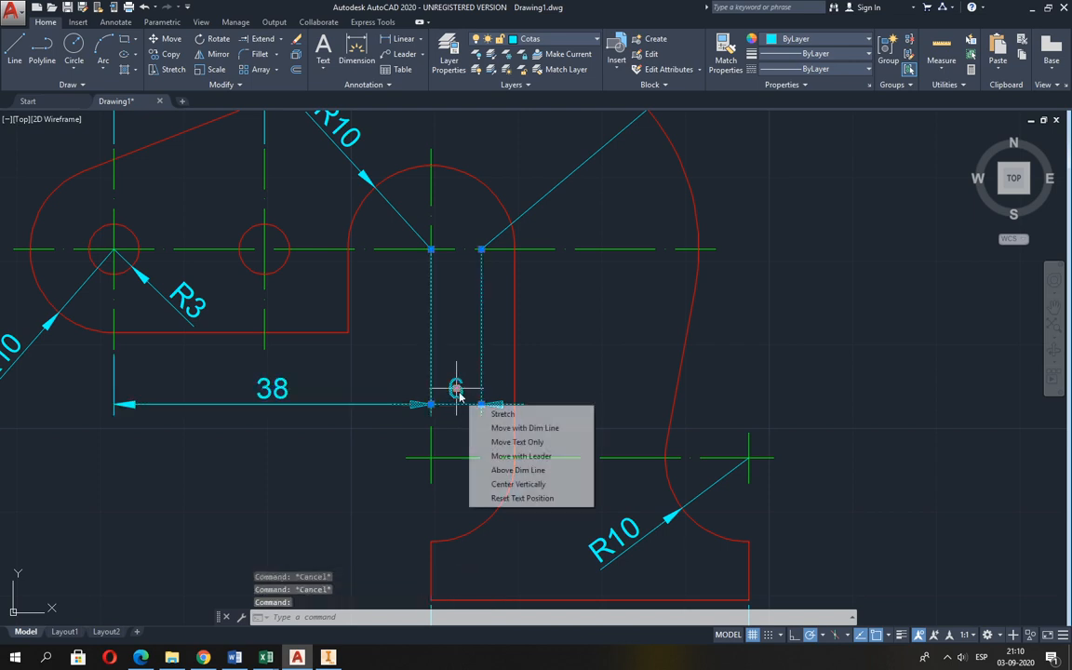
{"action": "left_click", "coordinate": [431, 249]}
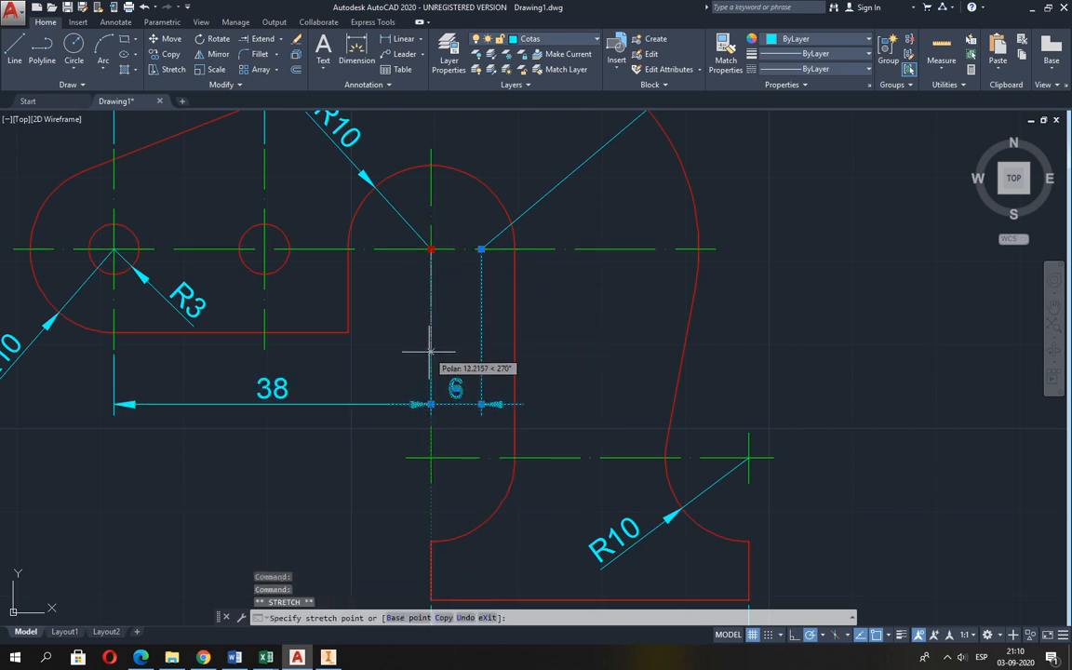
{"action": "key", "text": "Escape"}
{"action": "key", "text": "Escape"}
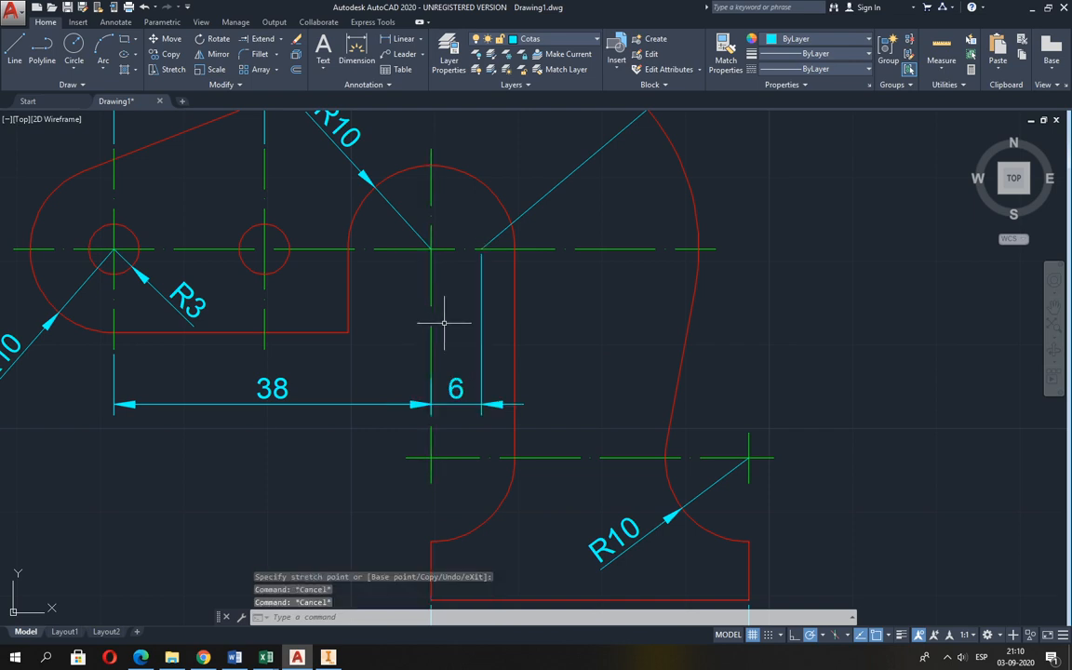
Switch to Guia 2.pdf, examine the dimensions of the two lower figures, and return to the AutoCAD drawing.
{"action": "scroll", "coordinate": [558, 373], "scroll_direction": "down", "scroll_amount": 5}
{"action": "scroll", "coordinate": [627, 382], "scroll_direction": "up", "scroll_amount": 3}
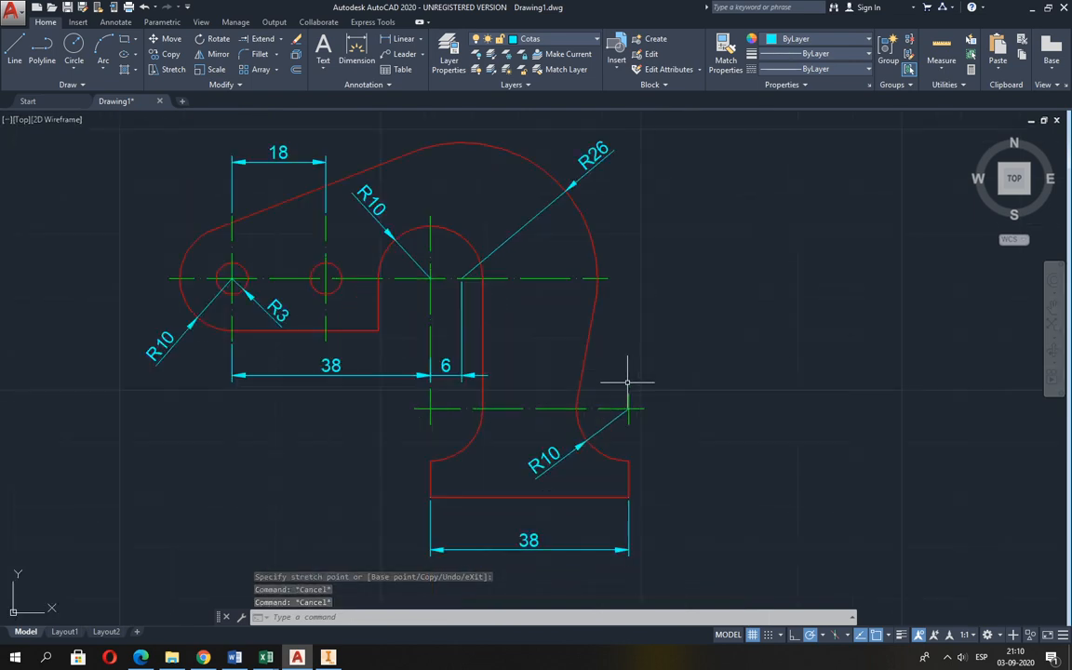
{"action": "key", "text": "alt+Tab"}
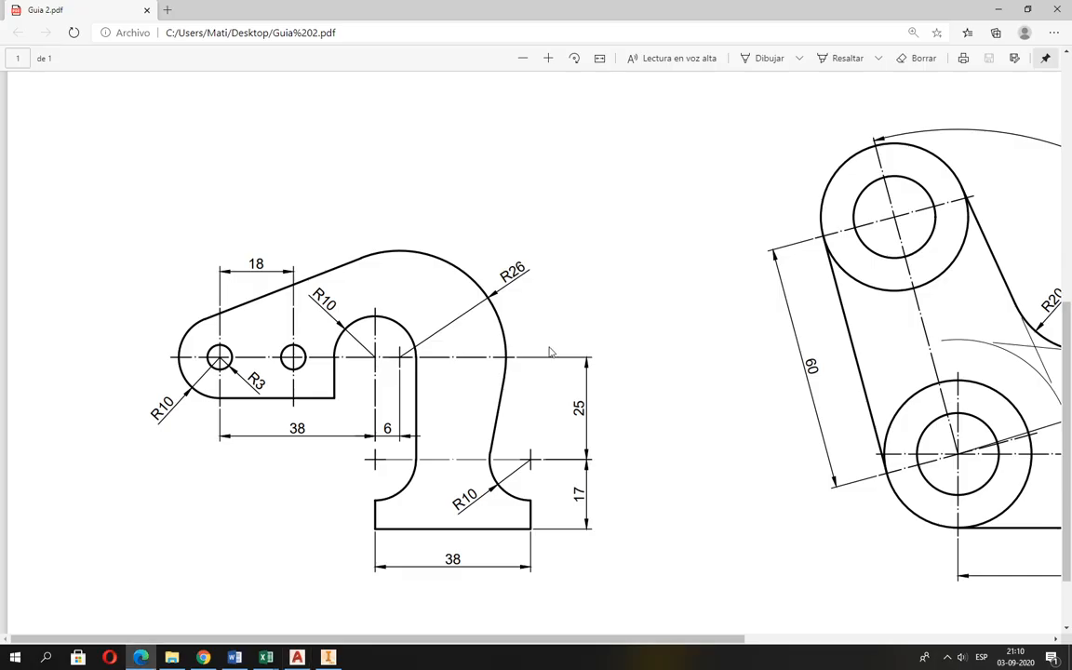
{"action": "scroll", "coordinate": [549, 352], "scroll_direction": "down", "scroll_amount": 3, "text": "ctrl"}
{"action": "scroll", "coordinate": [888, 484], "scroll_direction": "up", "scroll_amount": 1, "text": "ctrl"}
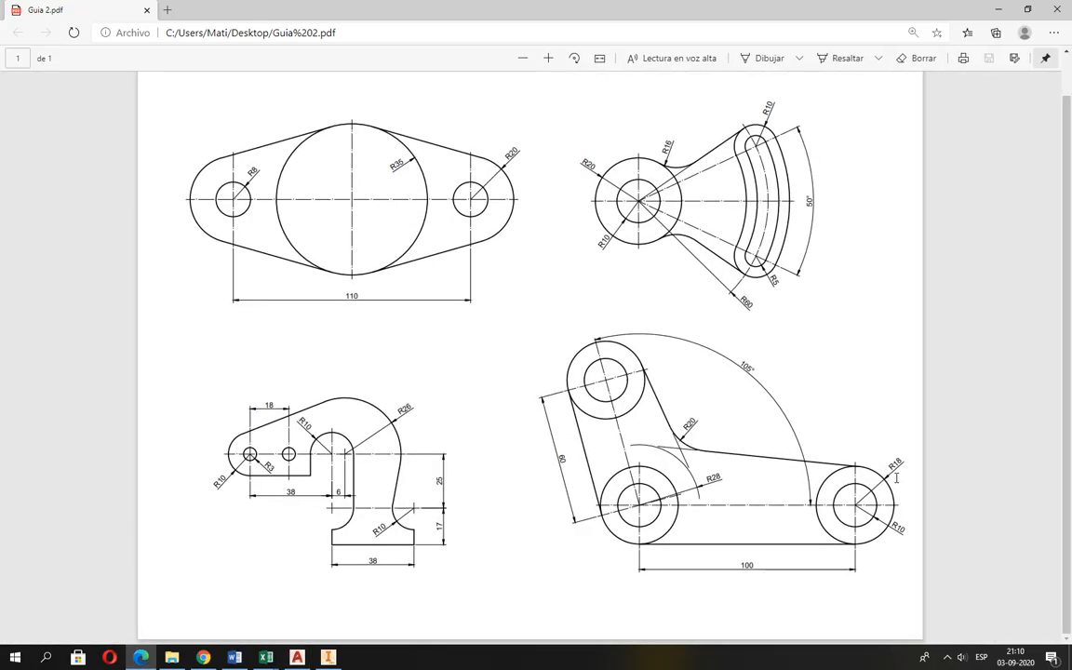
{"action": "scroll", "coordinate": [896, 477], "scroll_direction": "up", "scroll_amount": 1, "text": "ctrl"}
{"action": "scroll", "coordinate": [826, 502], "scroll_direction": "down", "scroll_amount": 1}
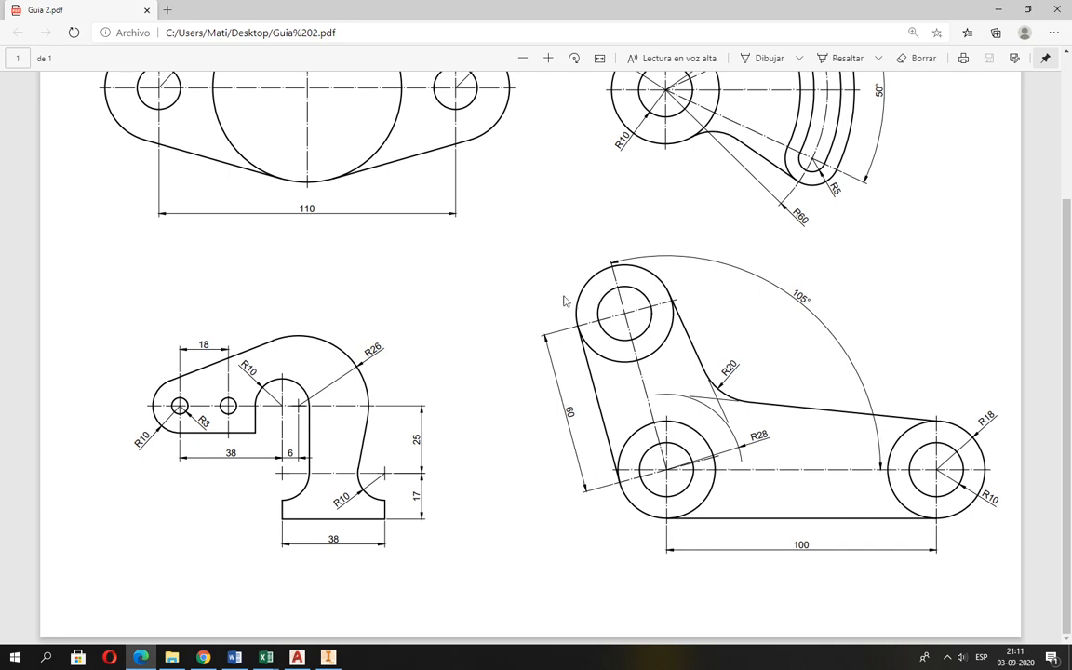
{"action": "key", "text": "alt+Tab"}
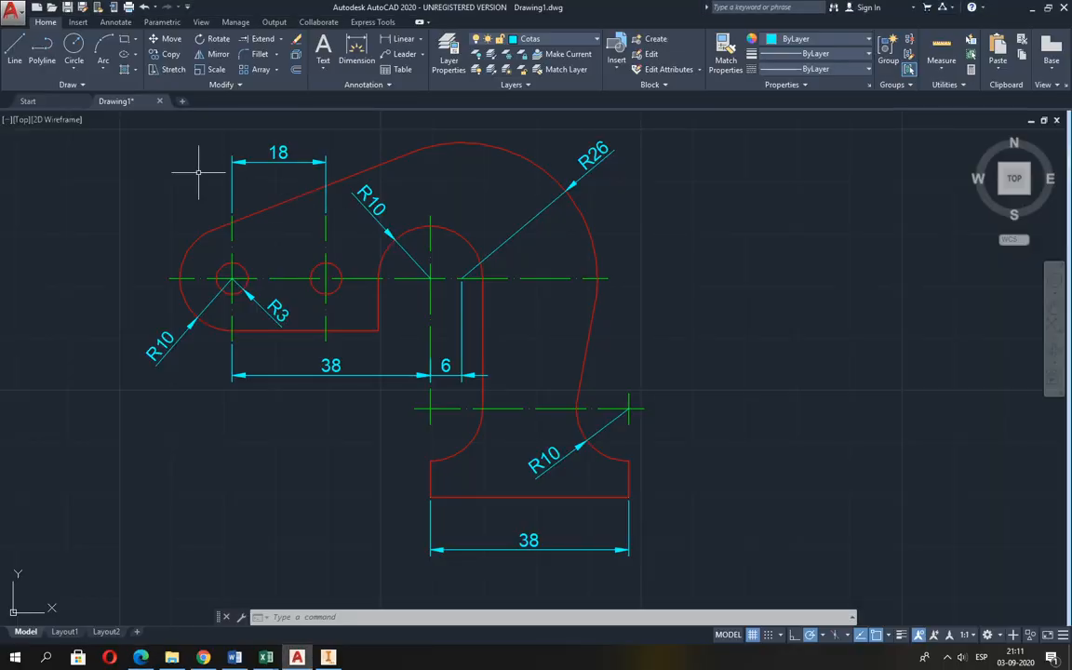
On the Lineas de Ejes layer, draw a 100-unit horizontal centre line leftward from a point in the empty area beside the hook-shaped figure.
{"action": "left_click", "coordinate": [15, 49]}
{"action": "scroll", "coordinate": [137, 244], "scroll_direction": "down", "scroll_amount": 2}
{"action": "mouse_move", "coordinate": [235, 251]}
{"action": "middle_mouse_down"}
{"action": "mouse_move", "coordinate": [235, 427]}
{"action": "mouse_move", "coordinate": [232, 415]}
{"action": "middle_mouse_up"}
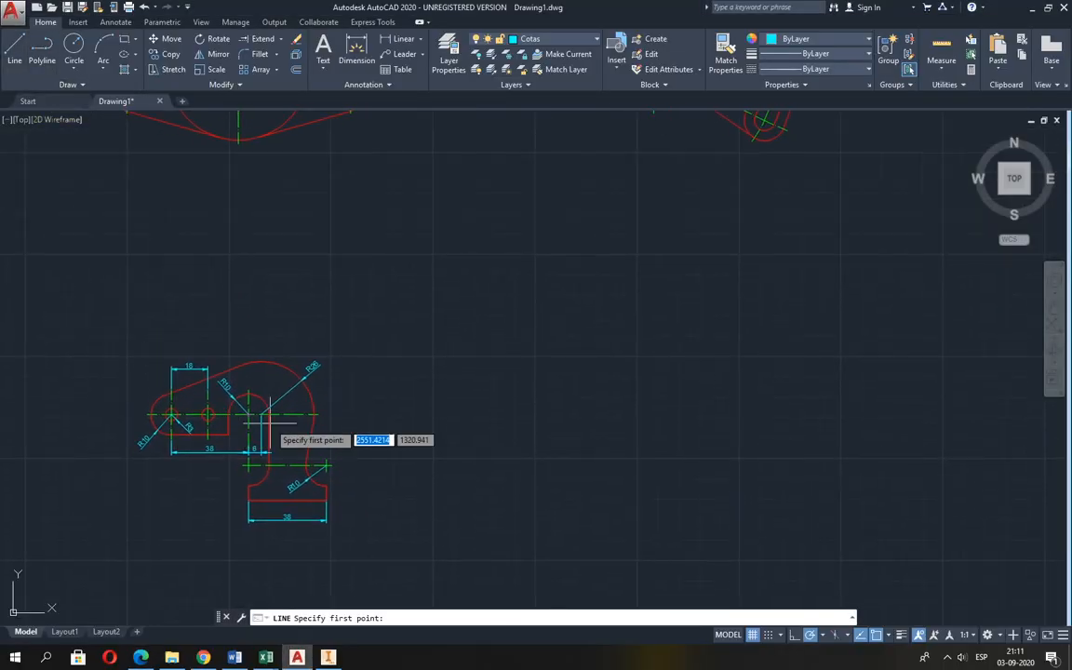
{"action": "key", "text": "Escape"}
{"action": "left_click", "coordinate": [578, 44]}
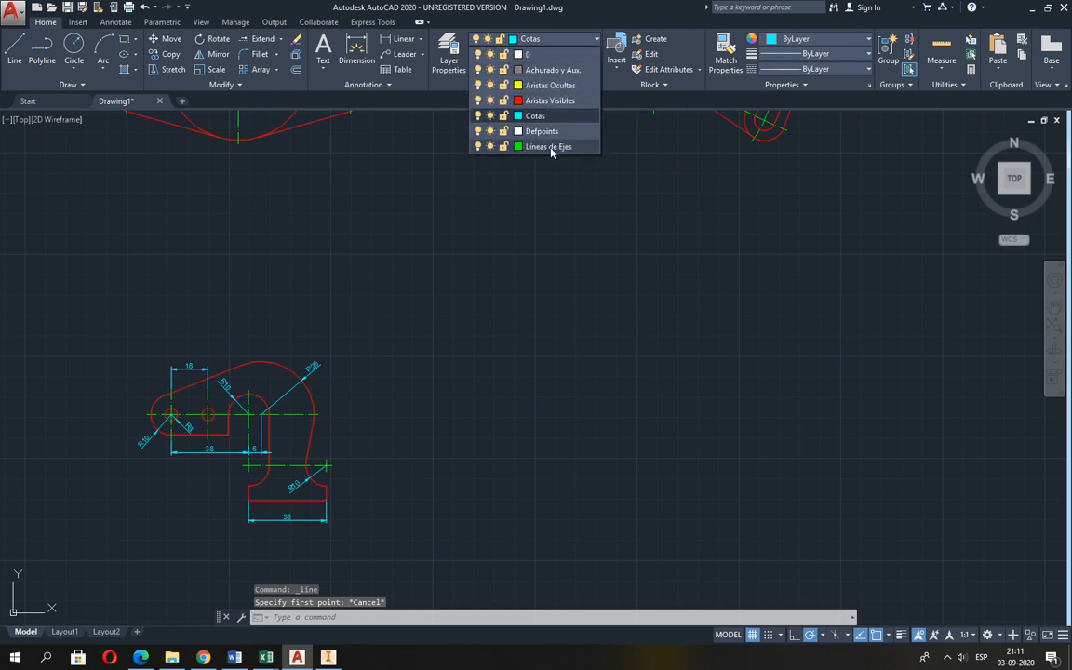
{"action": "left_click", "coordinate": [554, 148]}
{"action": "left_click", "coordinate": [23, 59]}
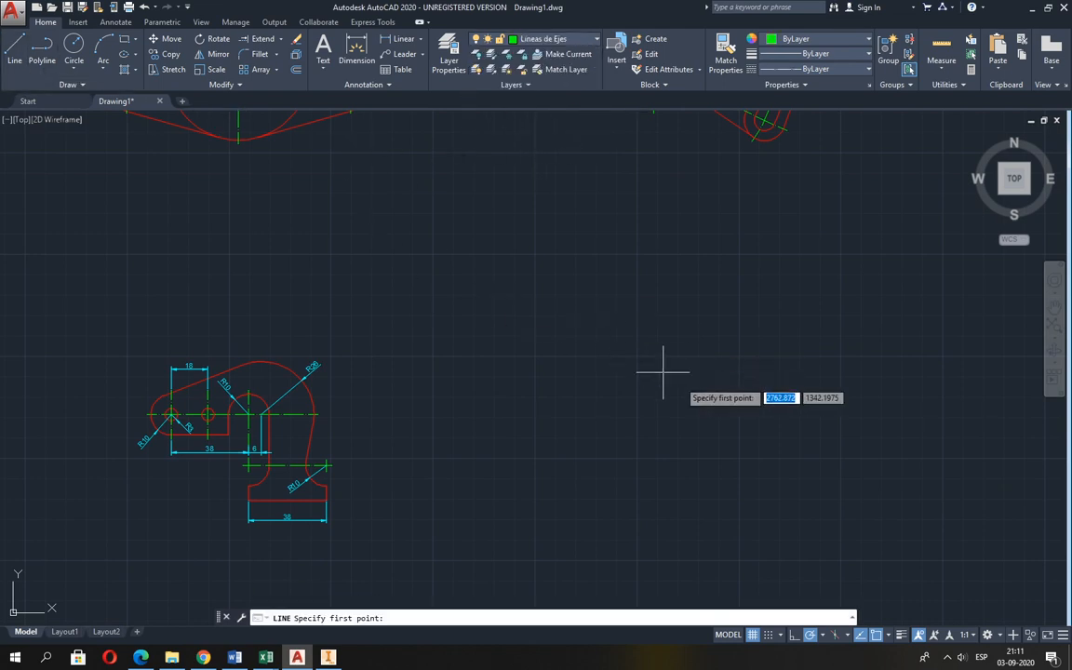
{"action": "left_click", "coordinate": [830, 471]}
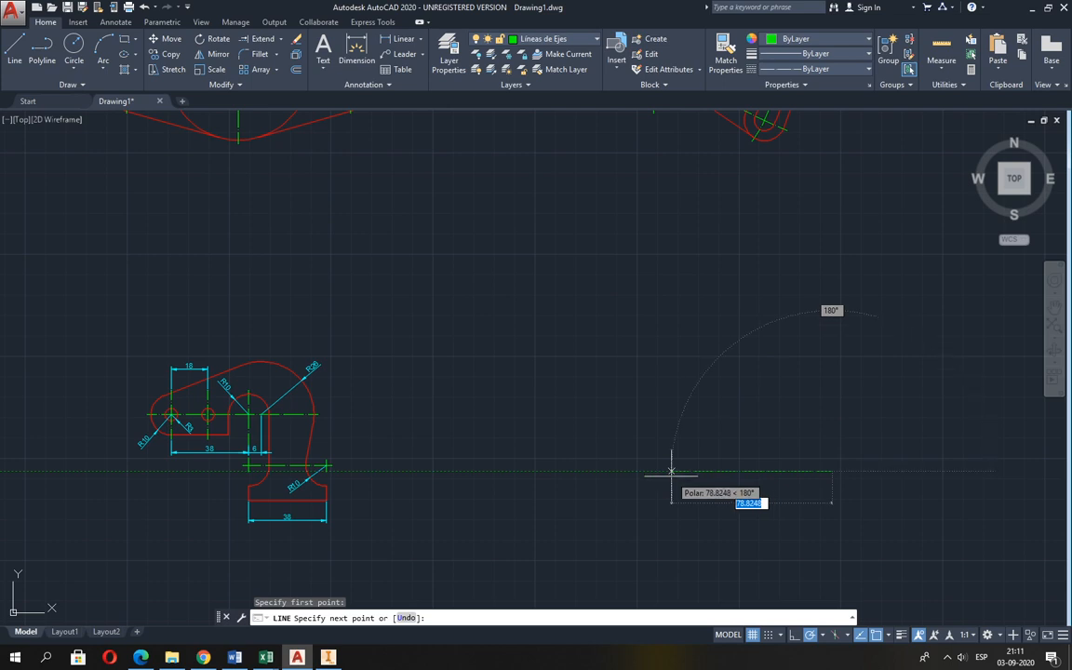
{"action": "type", "text": "100"}
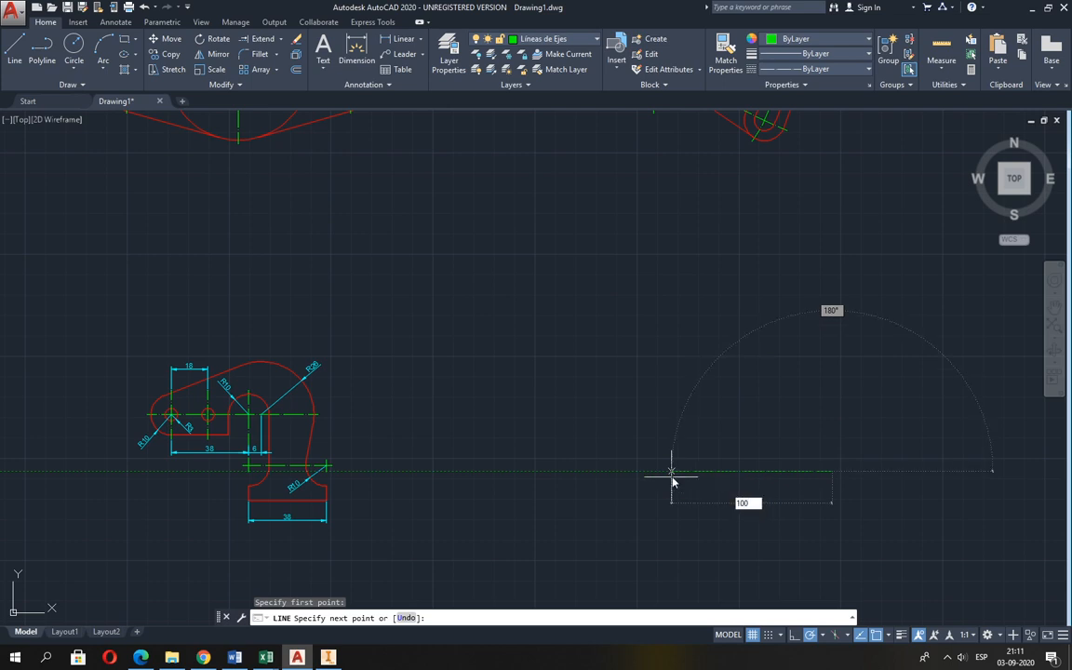
{"action": "key", "text": "Return"}
Continue from the horizontal centre line's left end with a 60-unit segment at 105°, following Guia 2.pdf, and finish the line.
{"action": "key", "text": "alt+Tab"}
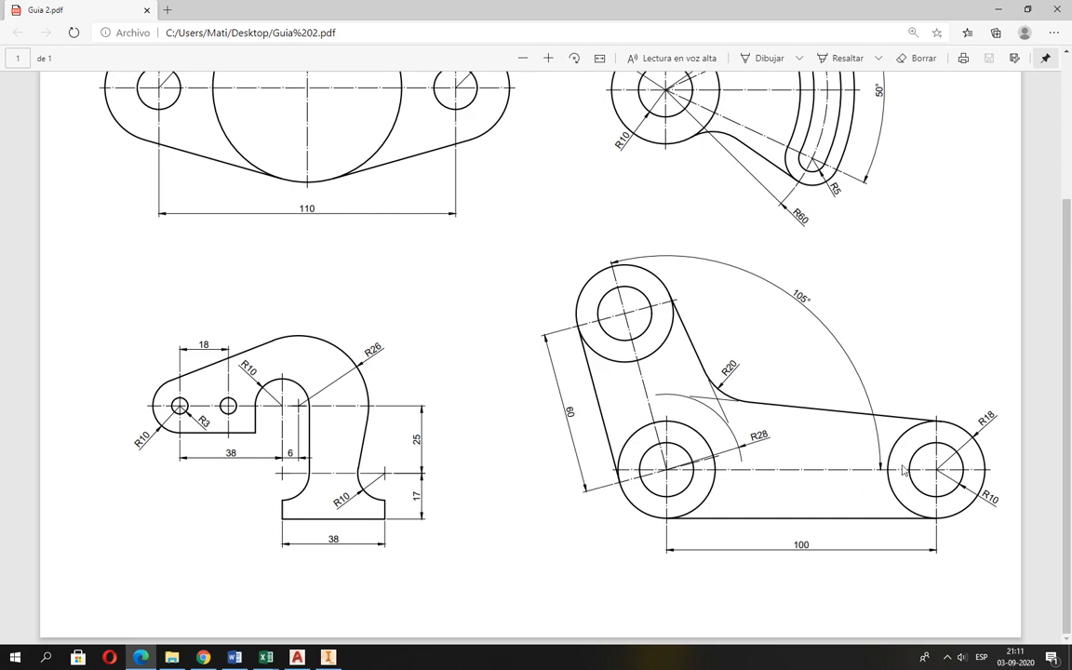
{"action": "key", "text": "alt+Tab"}
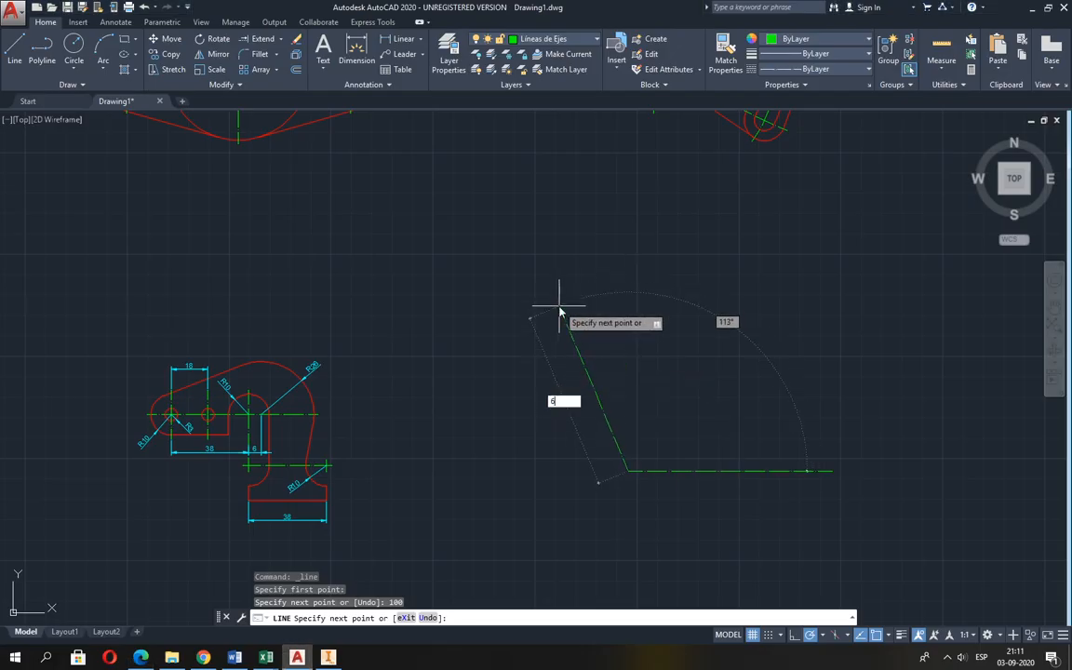
{"action": "type", "text": "60"}
{"action": "key", "text": "Tab"}
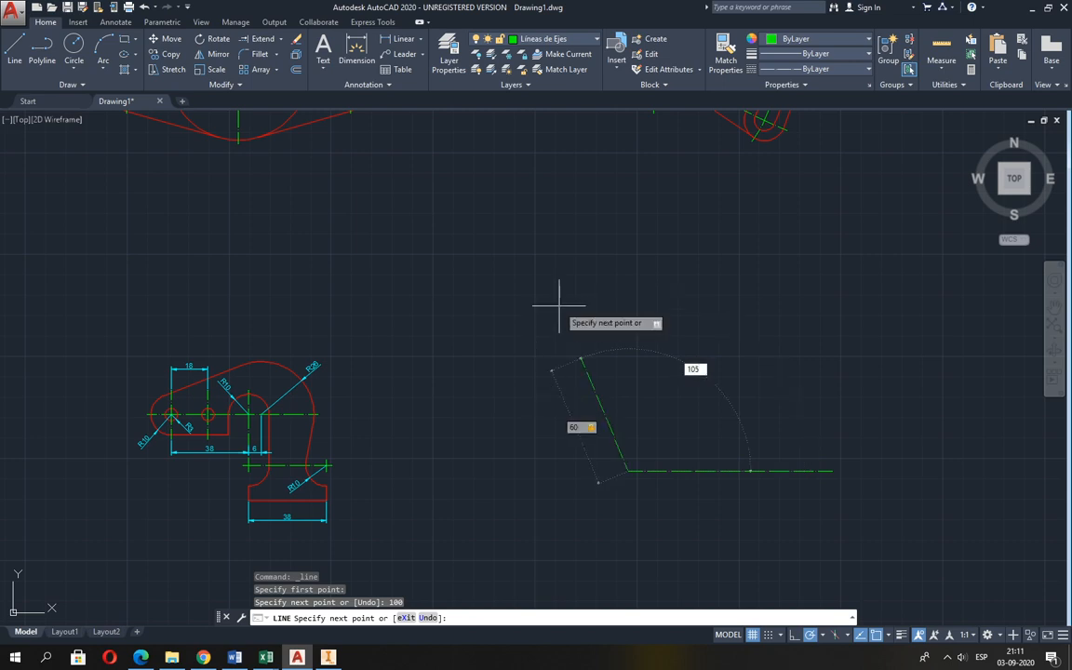
{"action": "type", "text": "105"}
{"action": "key", "text": "Return"}
{"action": "key", "text": "Return"}
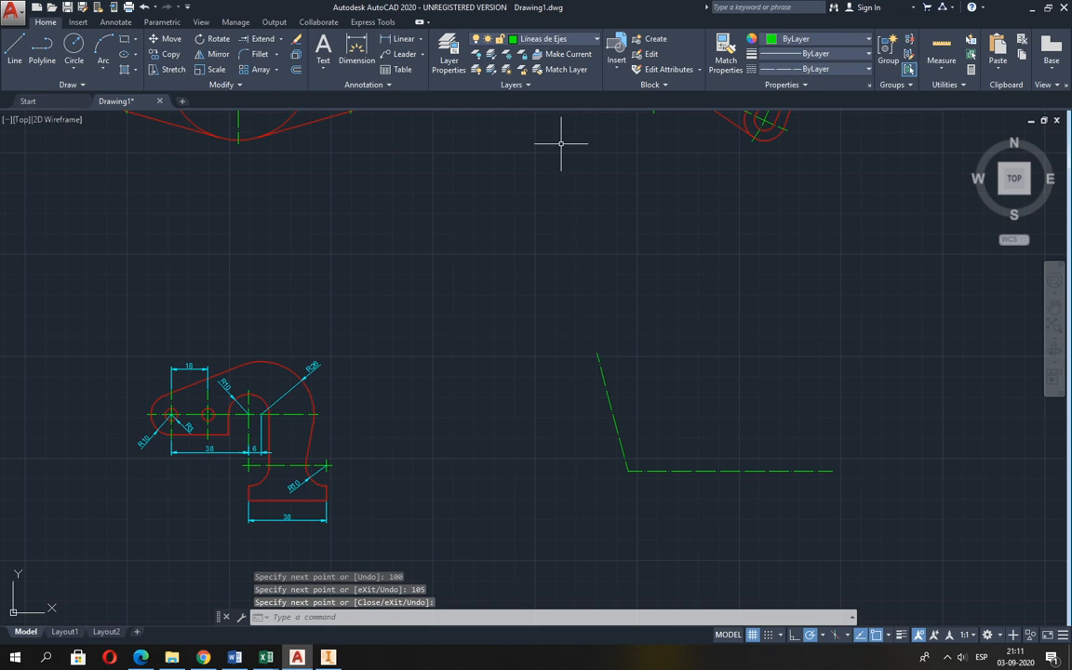
On the Aristas Visibles layer, draw a circle of radius 10 centred on the horizontal centre line's right end, as in Guia 2.pdf.
{"action": "left_click", "coordinate": [549, 39]}
{"action": "left_click", "coordinate": [541, 102]}
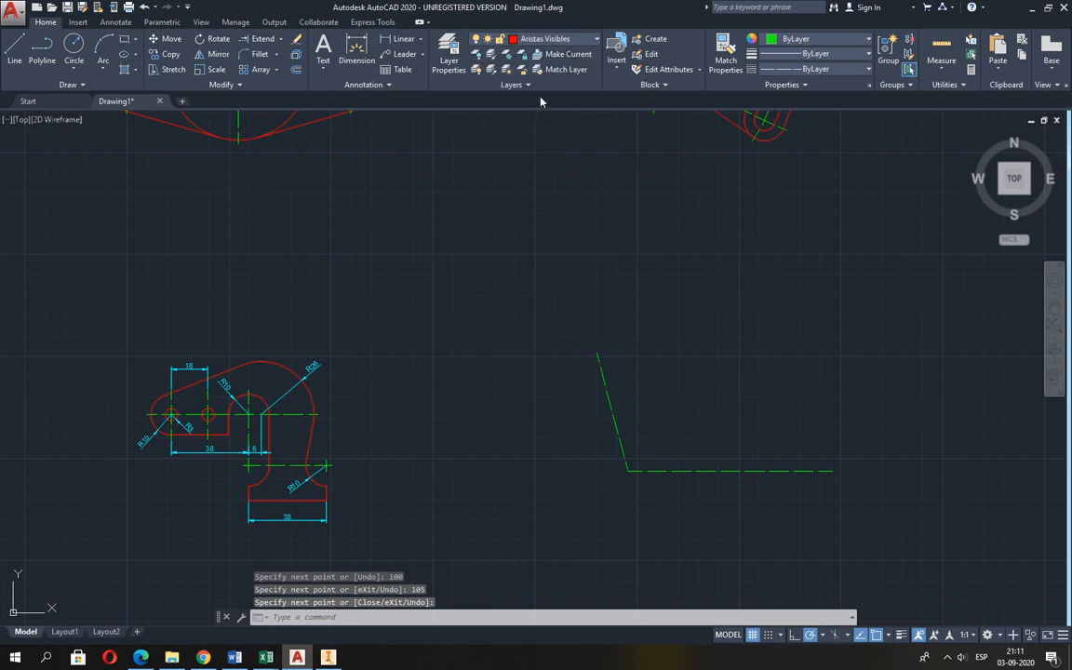
{"action": "left_click", "coordinate": [74, 51]}
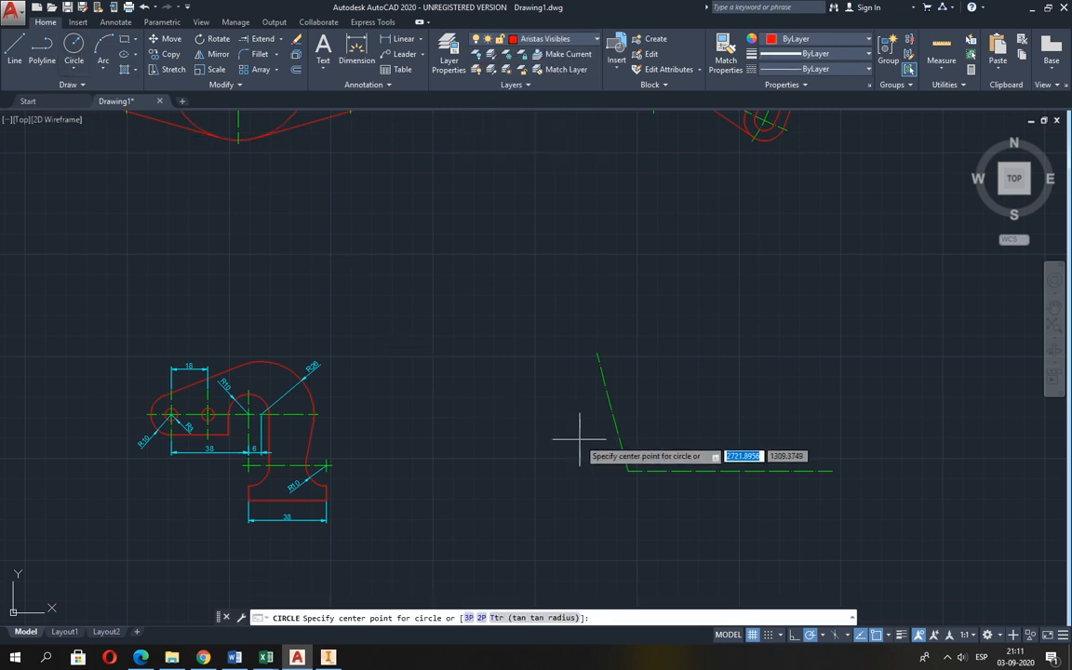
{"action": "middle_click_drag", "start_coordinate": [579, 437], "coordinate": [449, 383]}
{"action": "scroll", "coordinate": [584, 376], "scroll_direction": "up", "scroll_amount": 2}
{"action": "key", "text": "alt+Tab"}
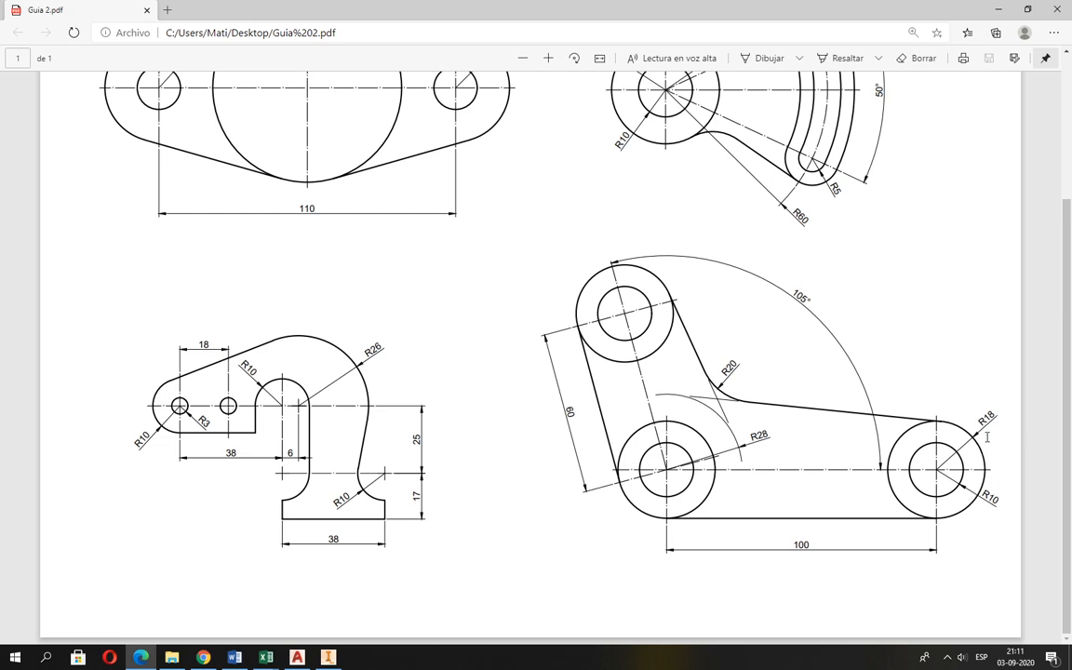
{"action": "key", "text": "alt+Tab"}
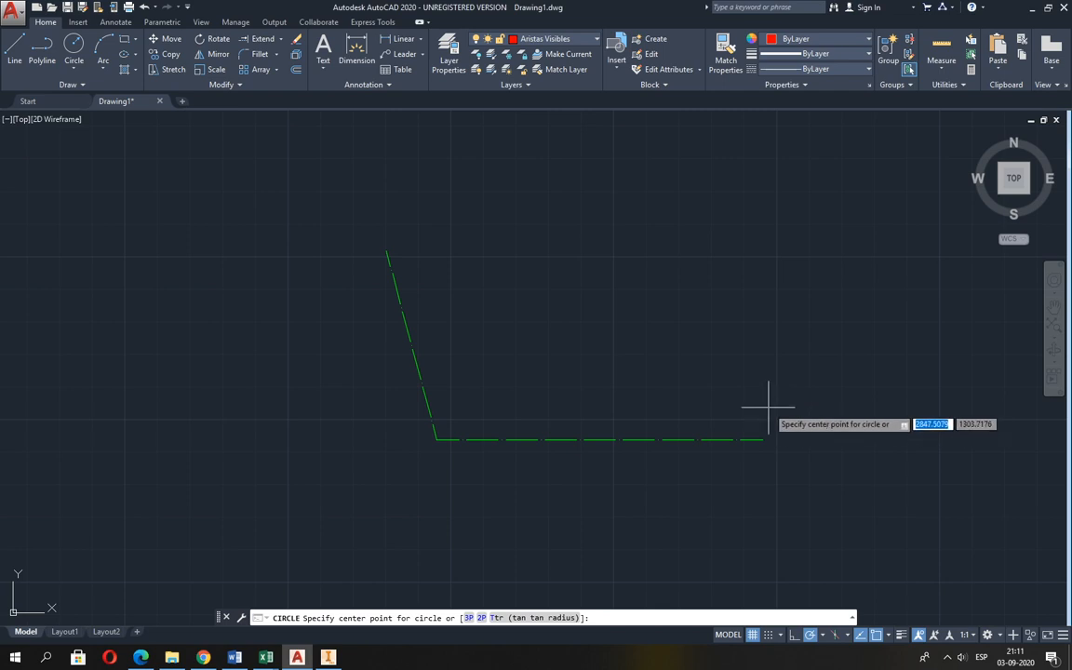
{"action": "left_click", "coordinate": [765, 438]}
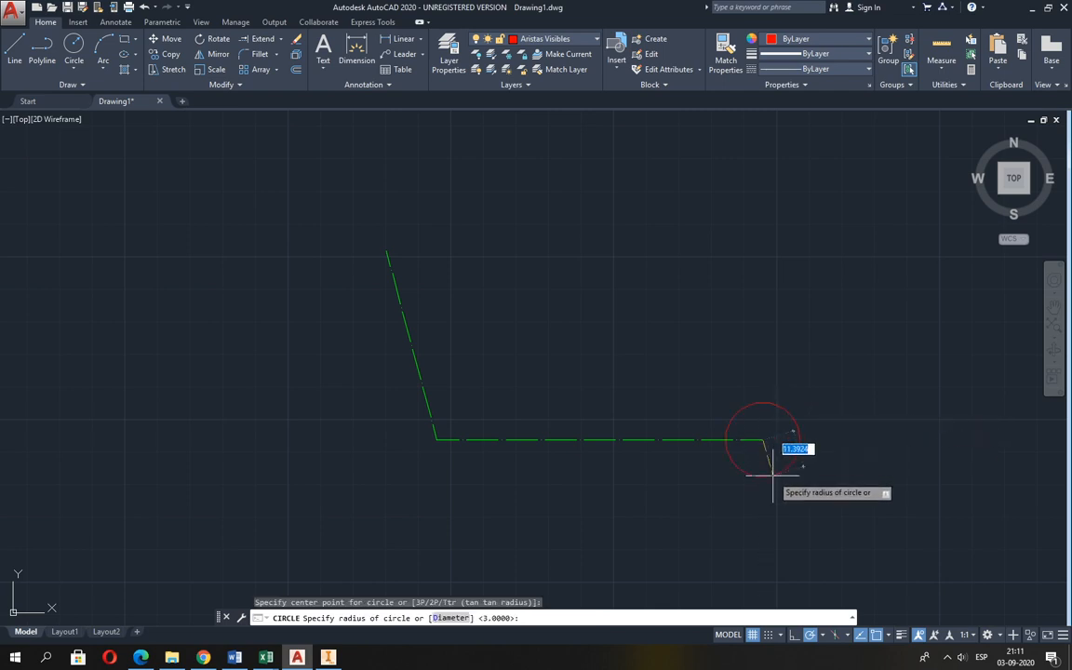
{"action": "key", "text": "Return"}
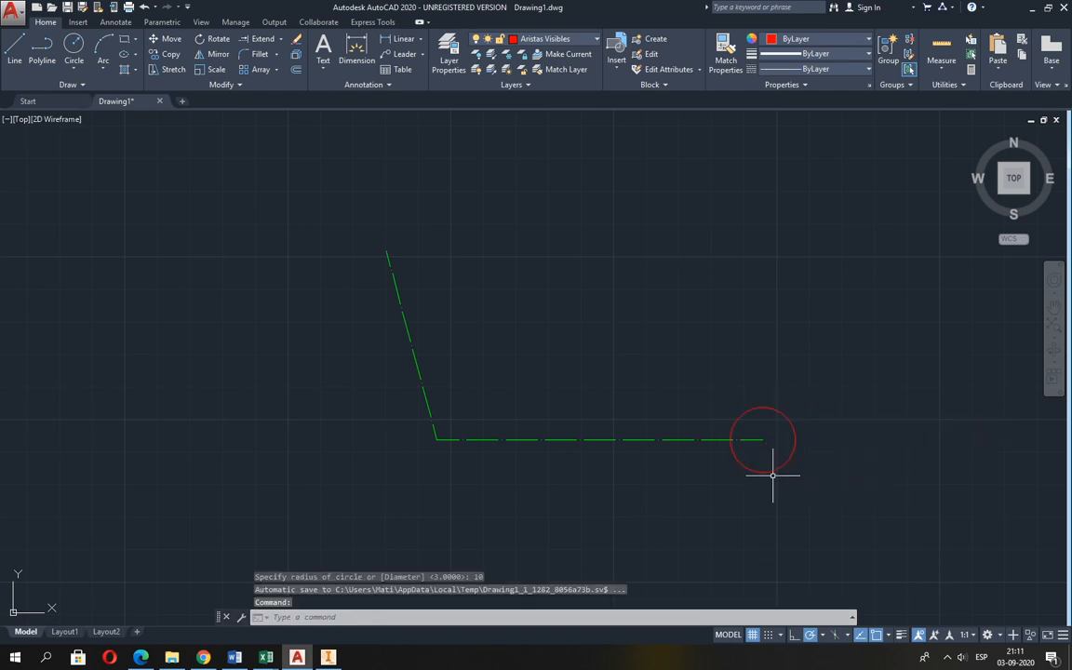
Draw a circle of radius 18 concentric with the radius 10 circle at the horizontal centre line's right end.
{"action": "key", "text": "Return"}
{"action": "left_click", "coordinate": [763, 438]}
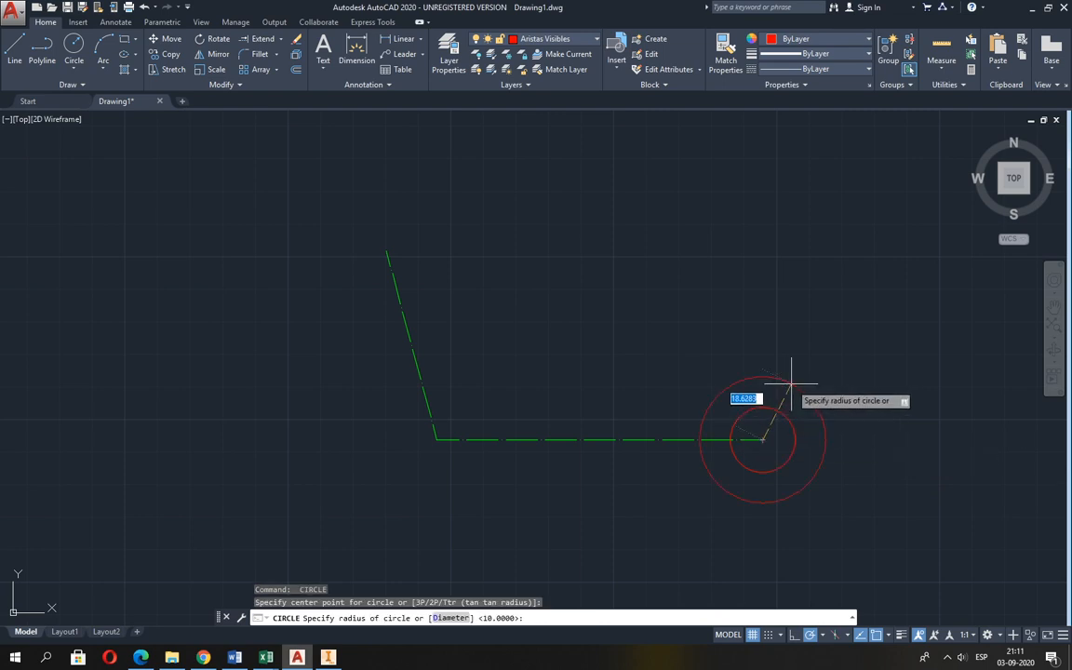
{"action": "key", "text": "Return"}
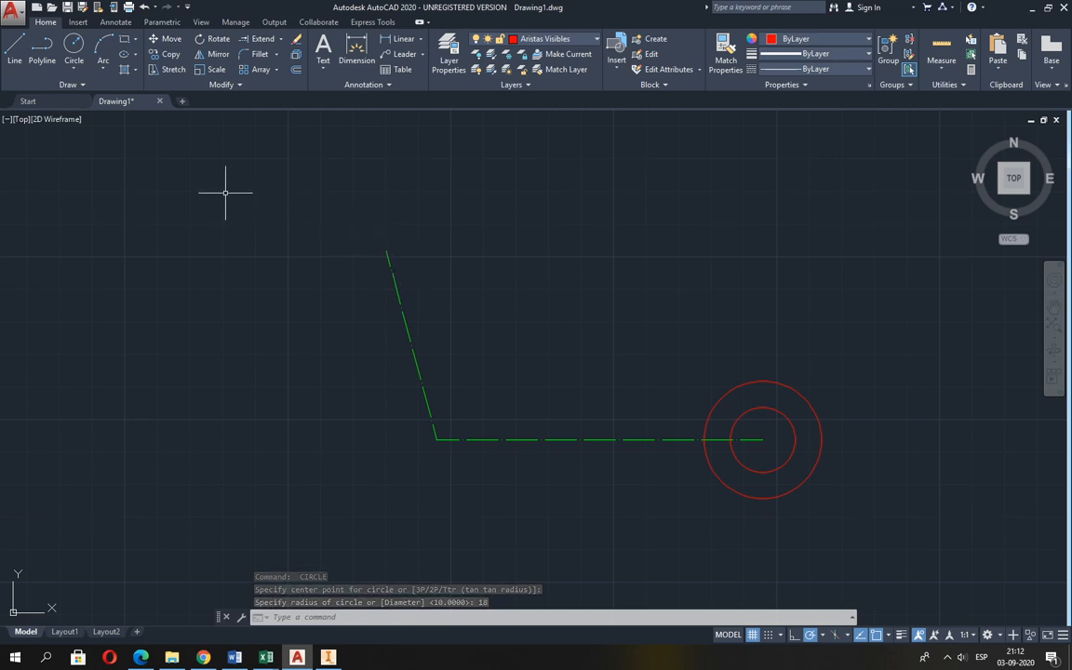
Copy both concentric circles from their centre to the corner of the centre lines and to the upper end of the inclined centre line.
{"action": "left_click", "coordinate": [168, 54]}
{"action": "left_click", "coordinate": [761, 383]}
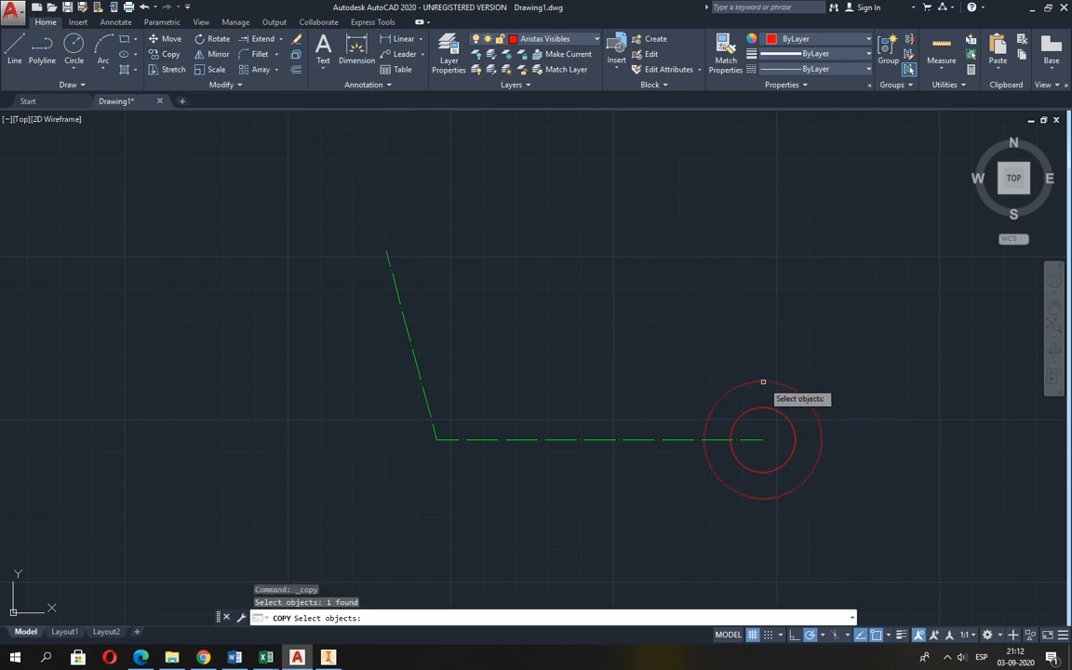
{"action": "left_click", "coordinate": [766, 407]}
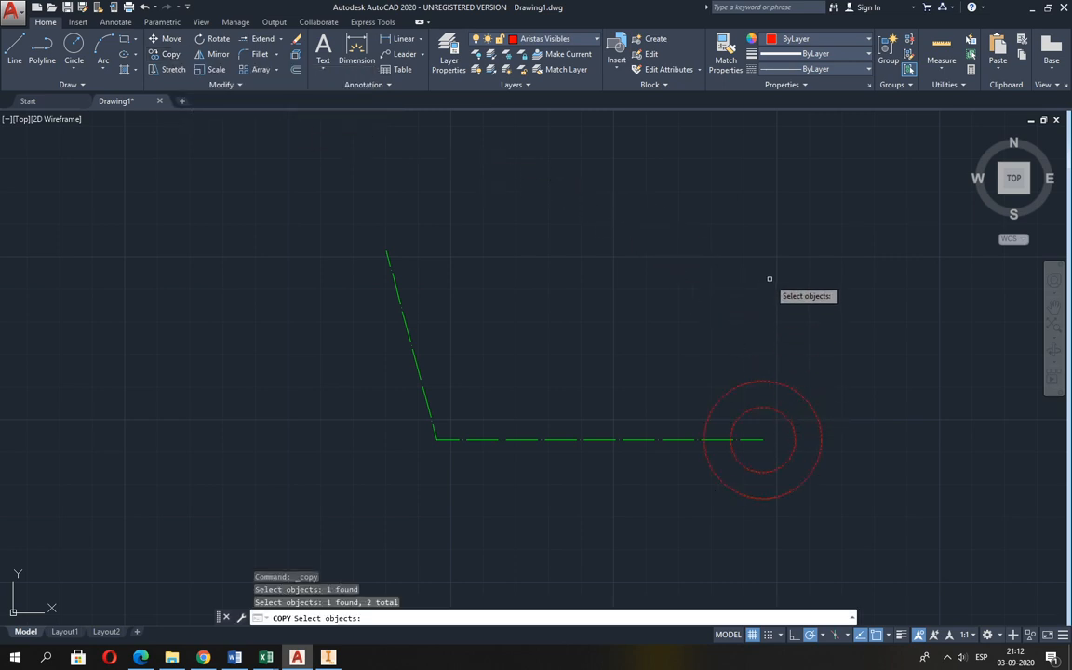
{"action": "key", "text": "Return"}
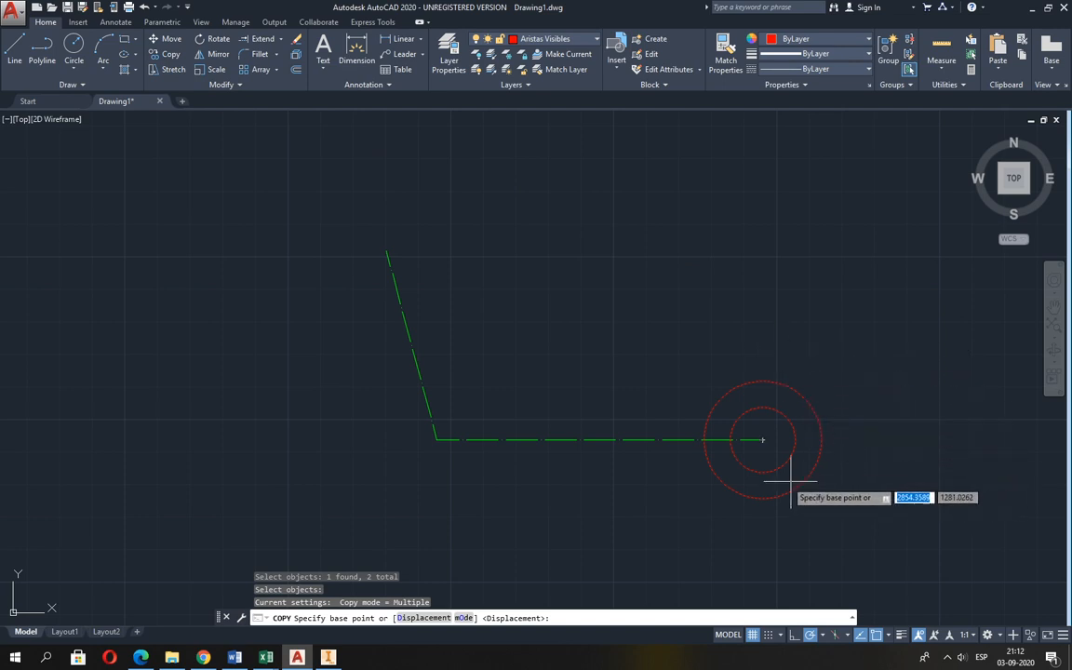
{"action": "left_click", "coordinate": [762, 439]}
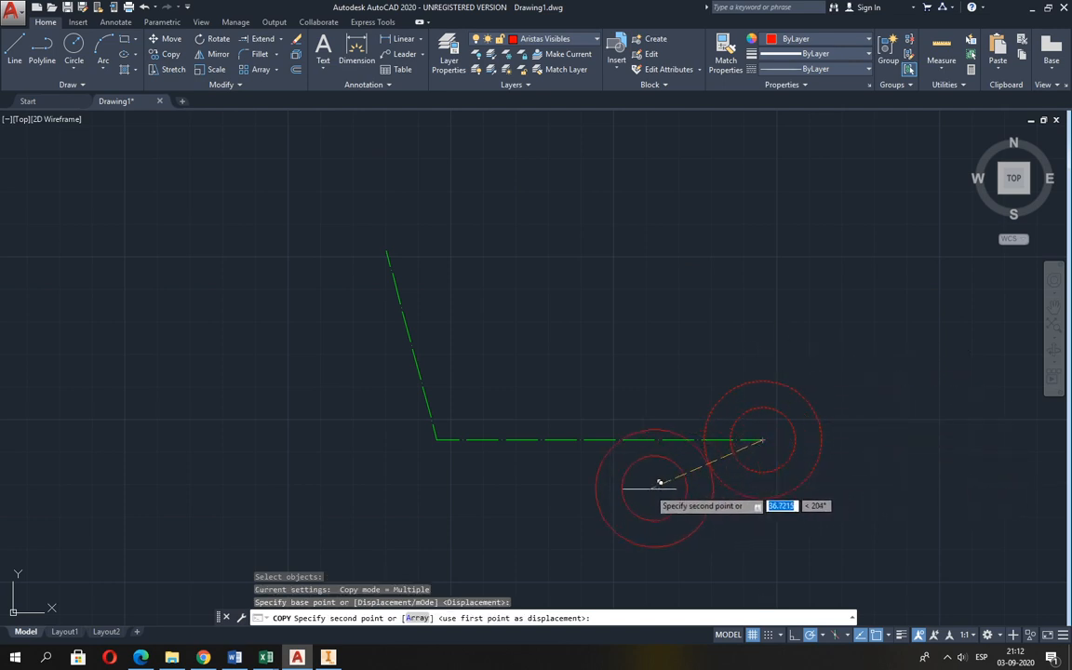
{"action": "left_click", "coordinate": [436, 439]}
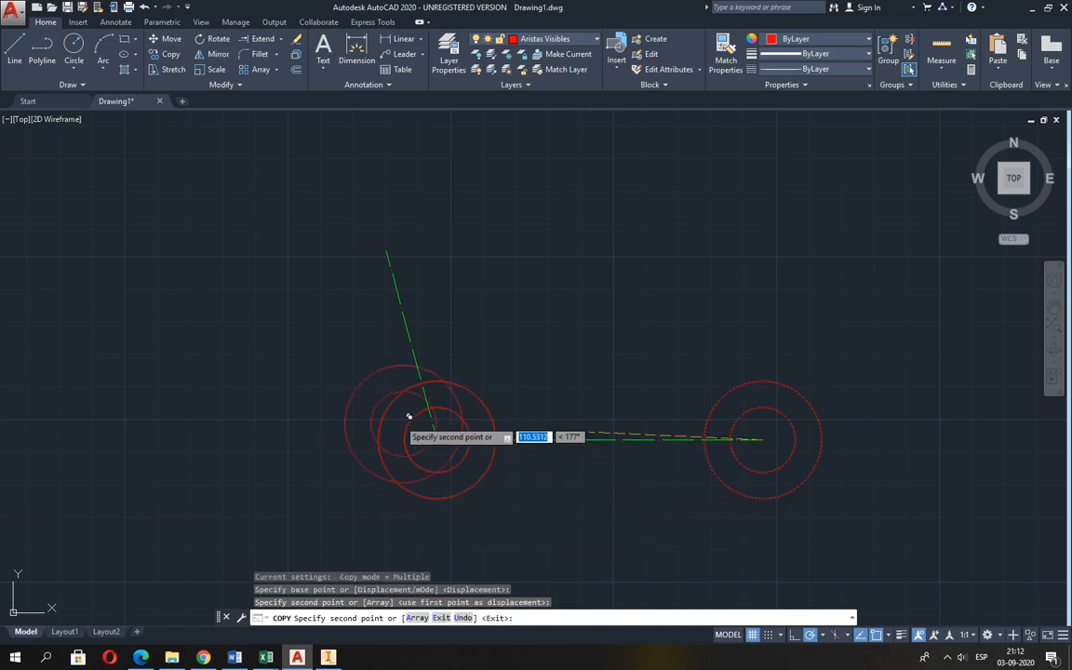
{"action": "left_click", "coordinate": [386, 251]}
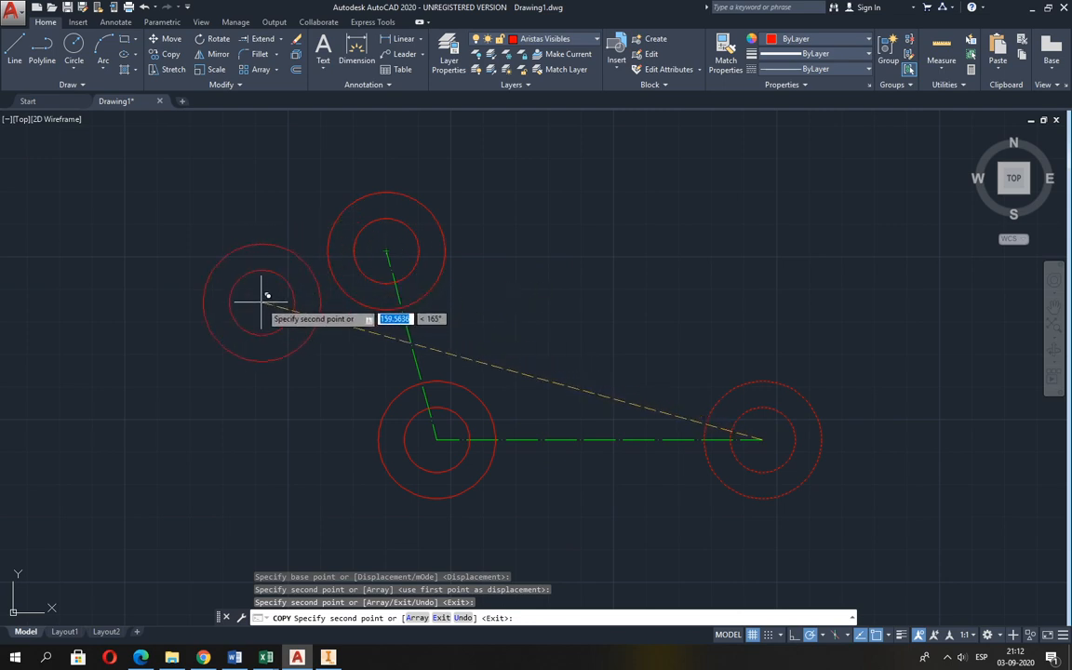
{"action": "key", "text": "Return"}
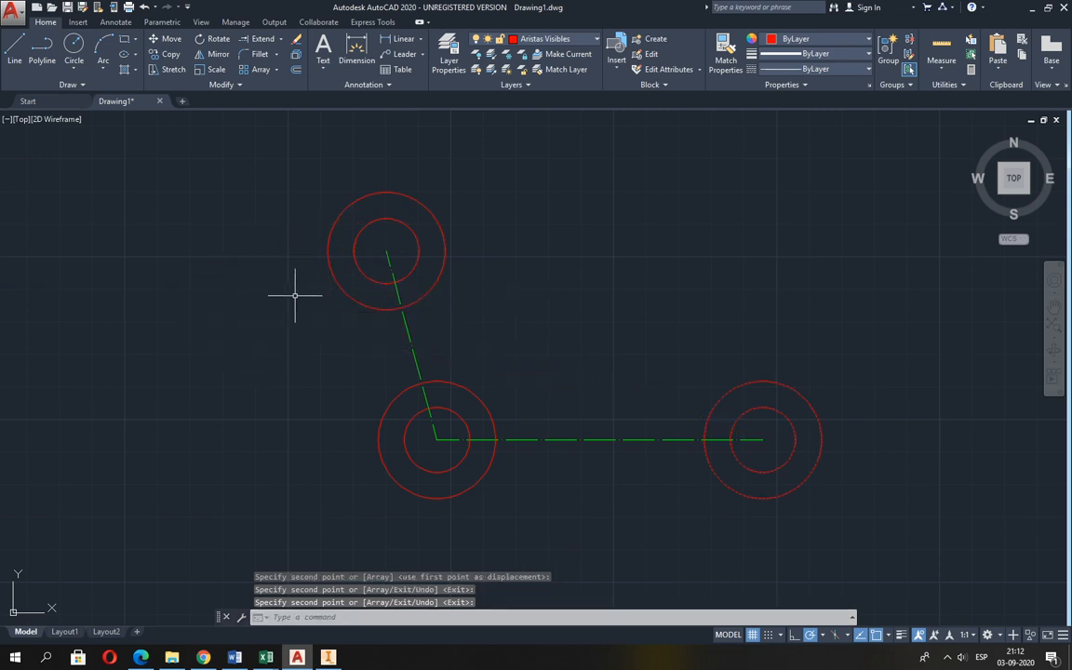
After checking Guia 2.pdf, draw the lower horizontal edge joining the bottom quadrants of the corner and right outer circles in AutoCAD.
{"action": "key", "text": "alt+Tab"}
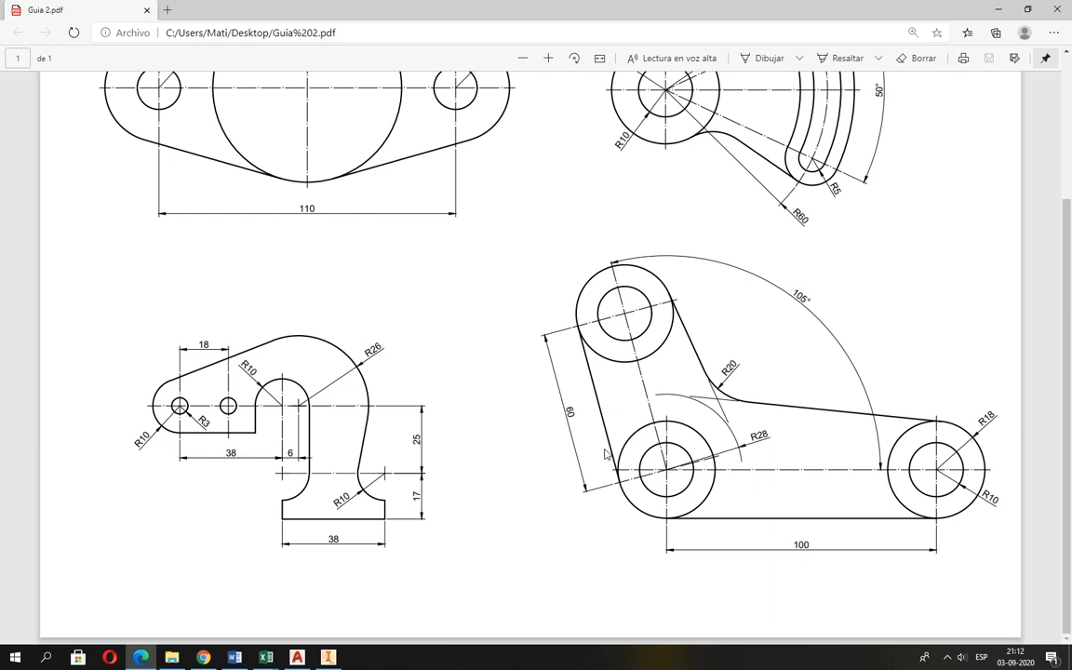
{"action": "key", "text": "alt+Tab"}
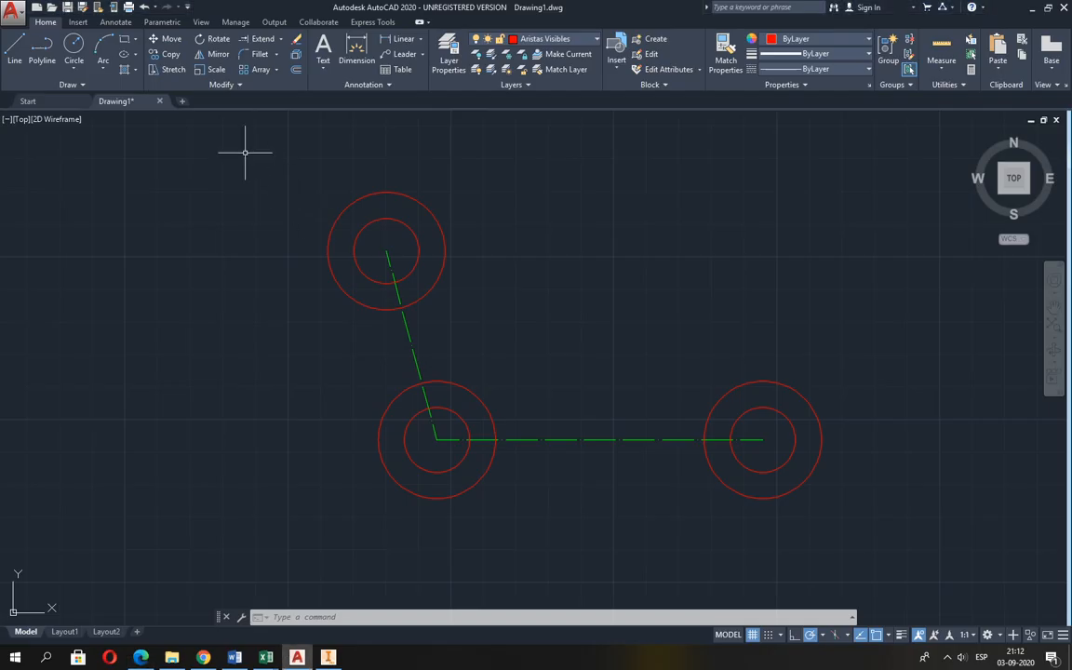
{"action": "left_click", "coordinate": [14, 48]}
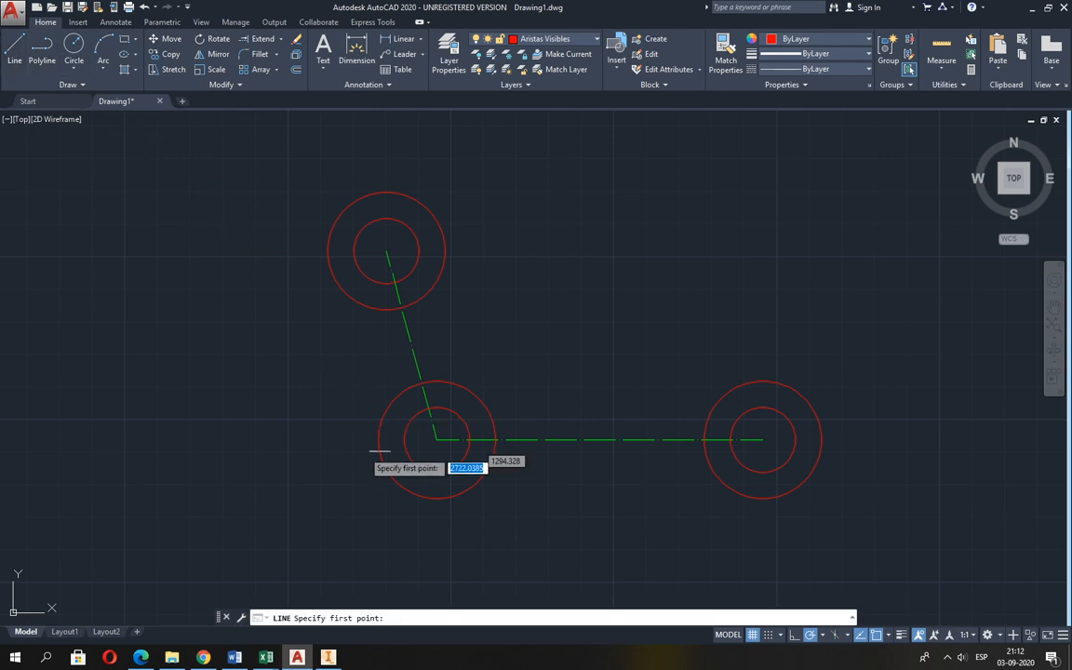
{"action": "left_click", "coordinate": [437, 499]}
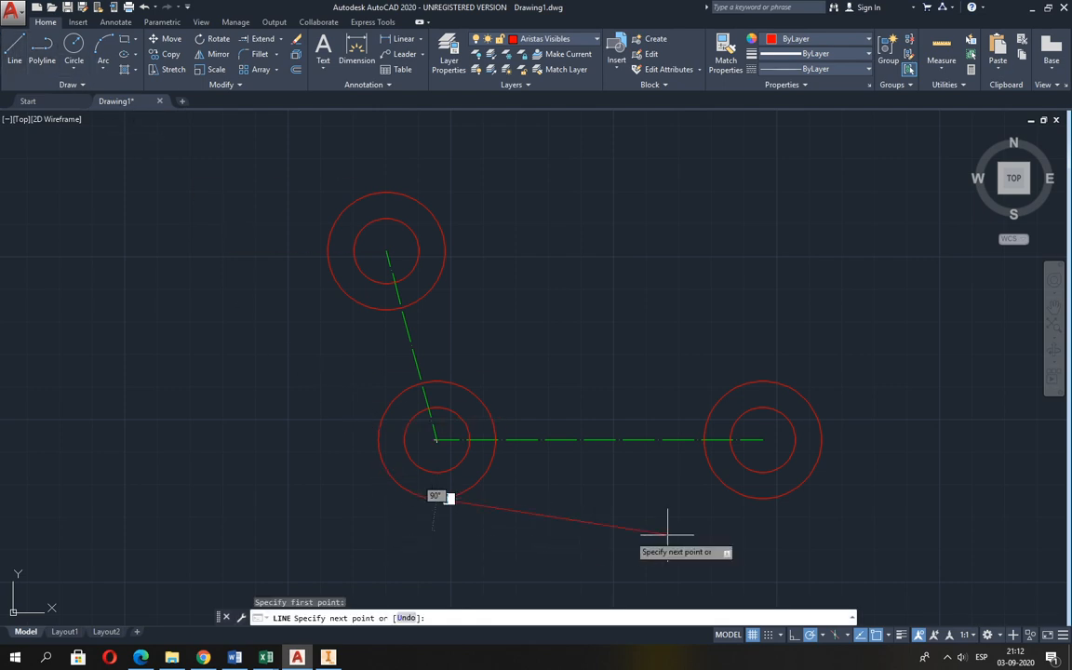
{"action": "left_click", "coordinate": [764, 498]}
{"action": "key", "text": "Return"}
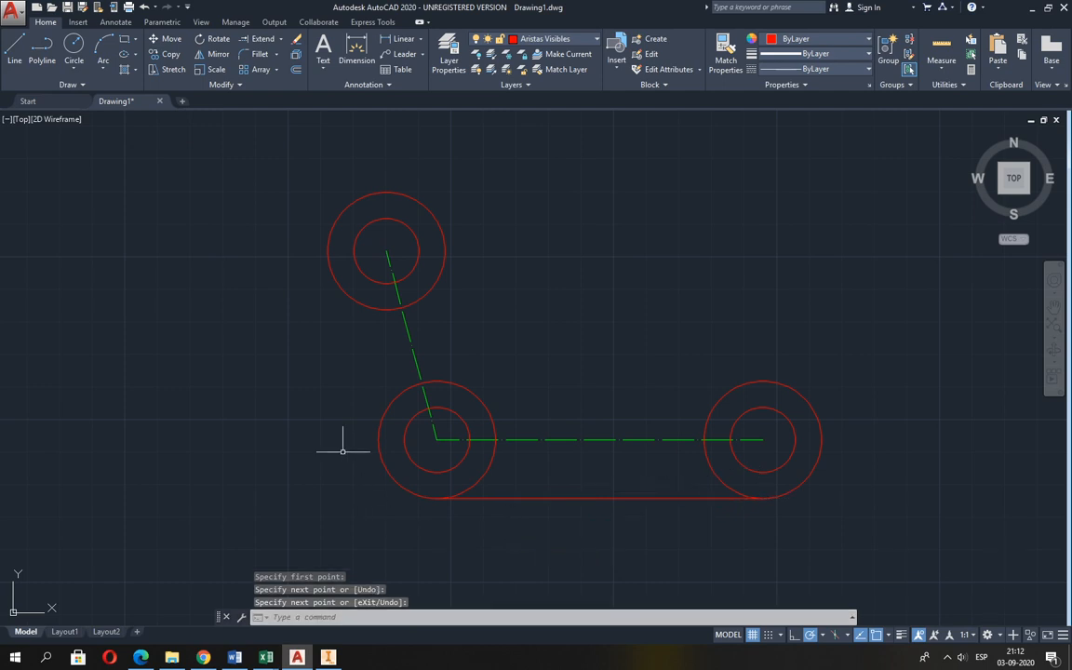
Draw a line tangent to the left sides of the corner and upper outer circles, then finish the line.
{"action": "key", "text": "Return"}
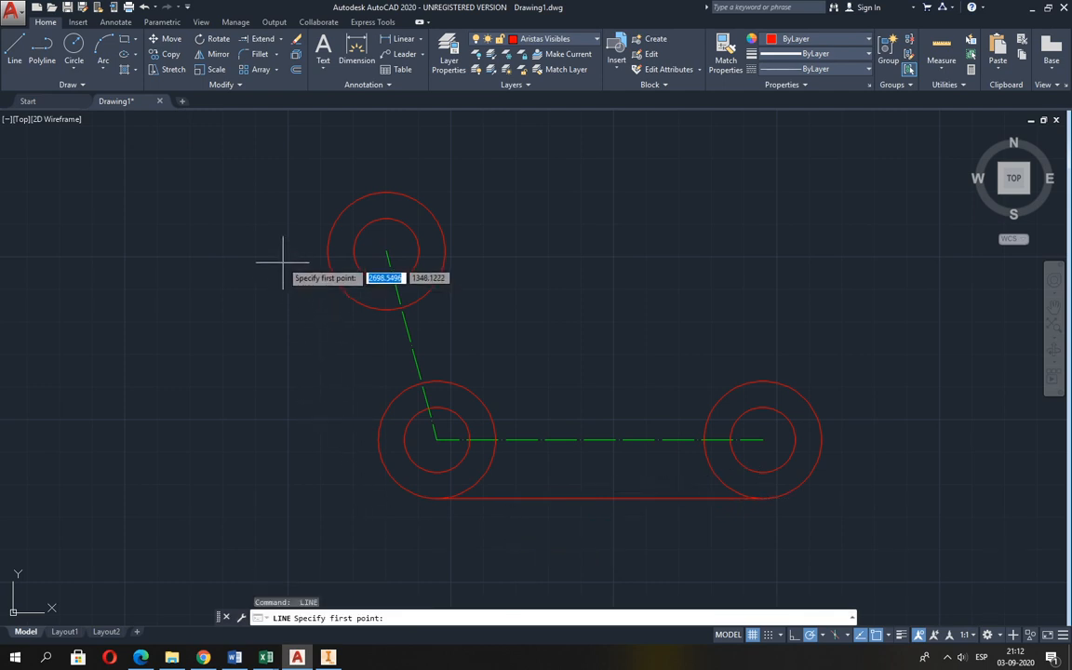
{"action": "right_click", "coordinate": [266, 242], "text": "shift"}
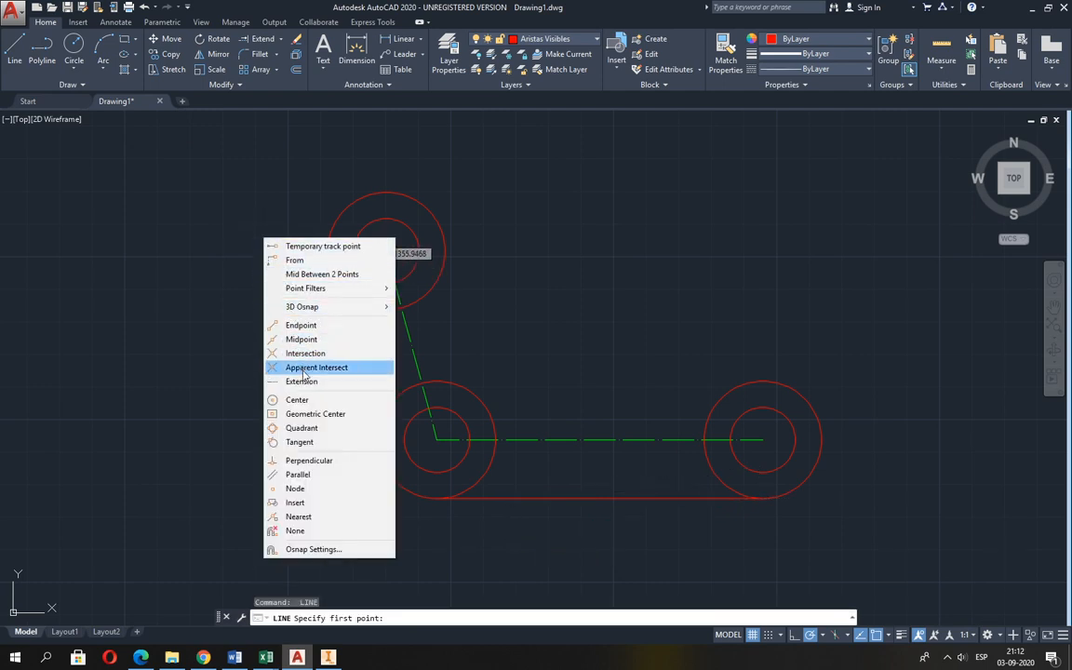
{"action": "left_click", "coordinate": [300, 442]}
{"action": "left_click", "coordinate": [371, 434]}
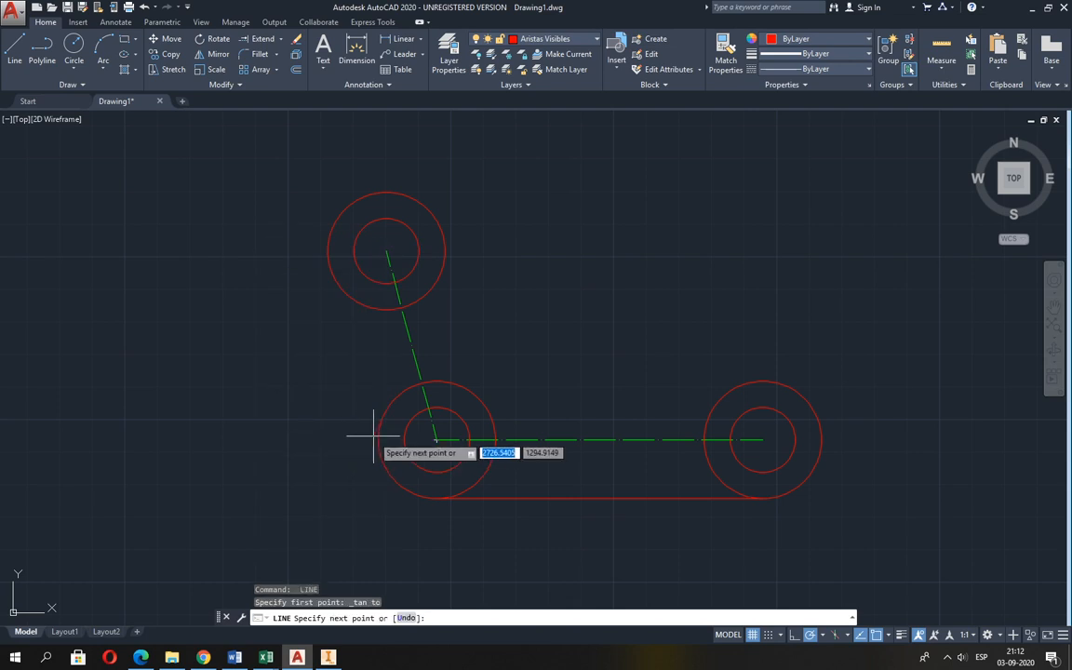
{"action": "right_click", "coordinate": [329, 363], "text": "shift"}
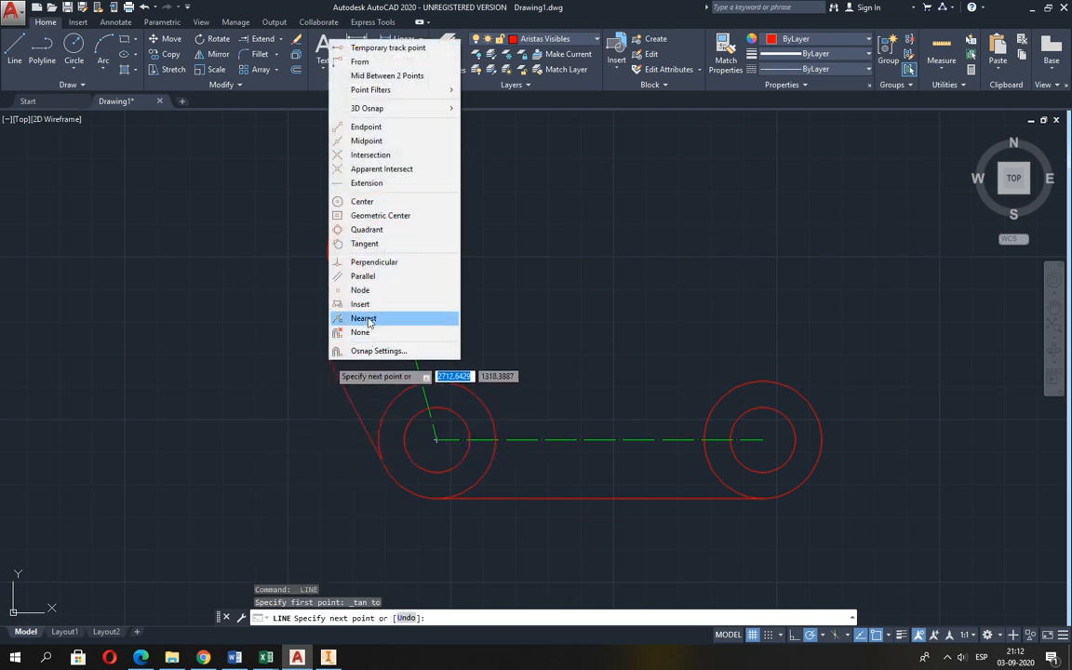
{"action": "left_click", "coordinate": [366, 244]}
{"action": "left_click", "coordinate": [330, 267]}
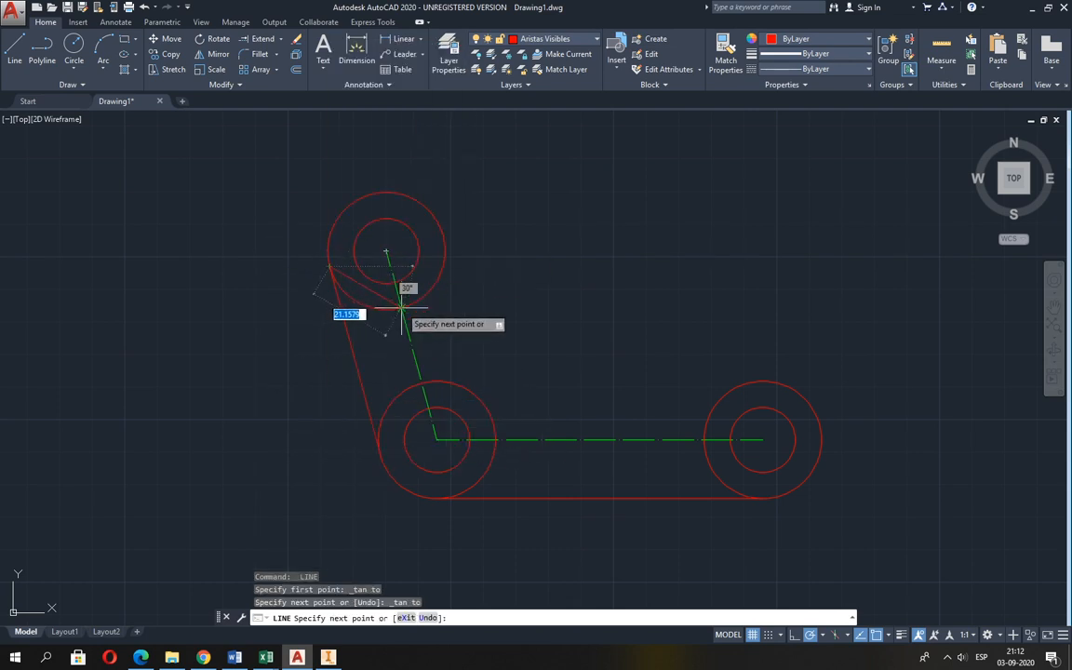
{"action": "key", "text": "Return"}
Following Guia 2.pdf, draw an auxiliary circle of radius 28 centred on the centre-line corner on the Achurado y Aux. layer in AutoCAD.
{"action": "key", "text": "alt+Tab"}
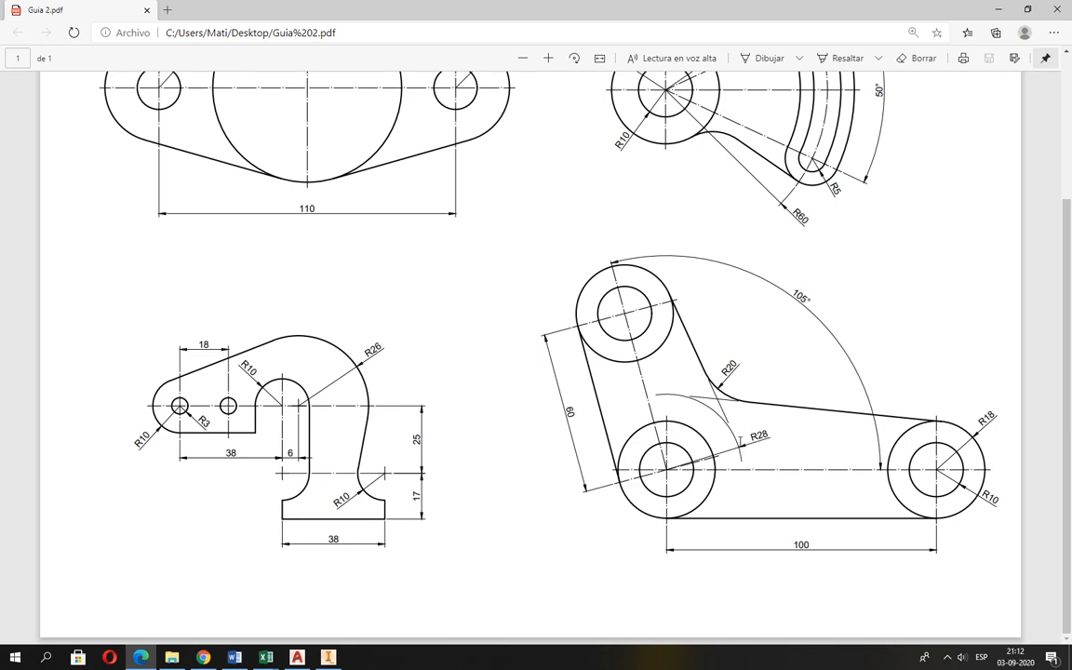
{"action": "key", "text": "alt+Tab"}
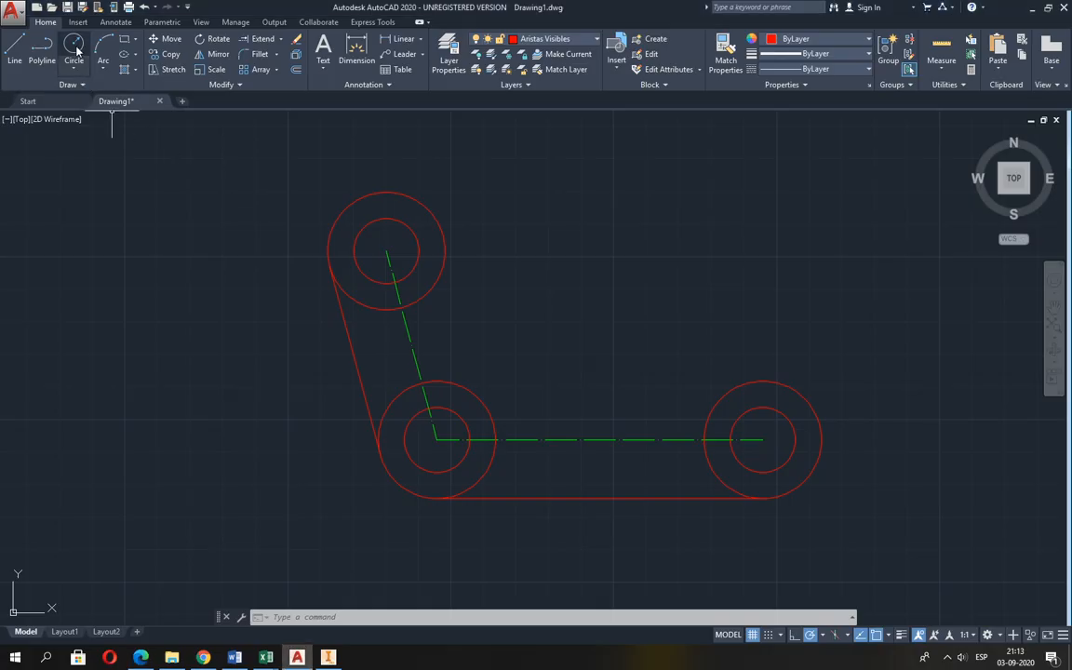
{"action": "left_click", "coordinate": [537, 41]}
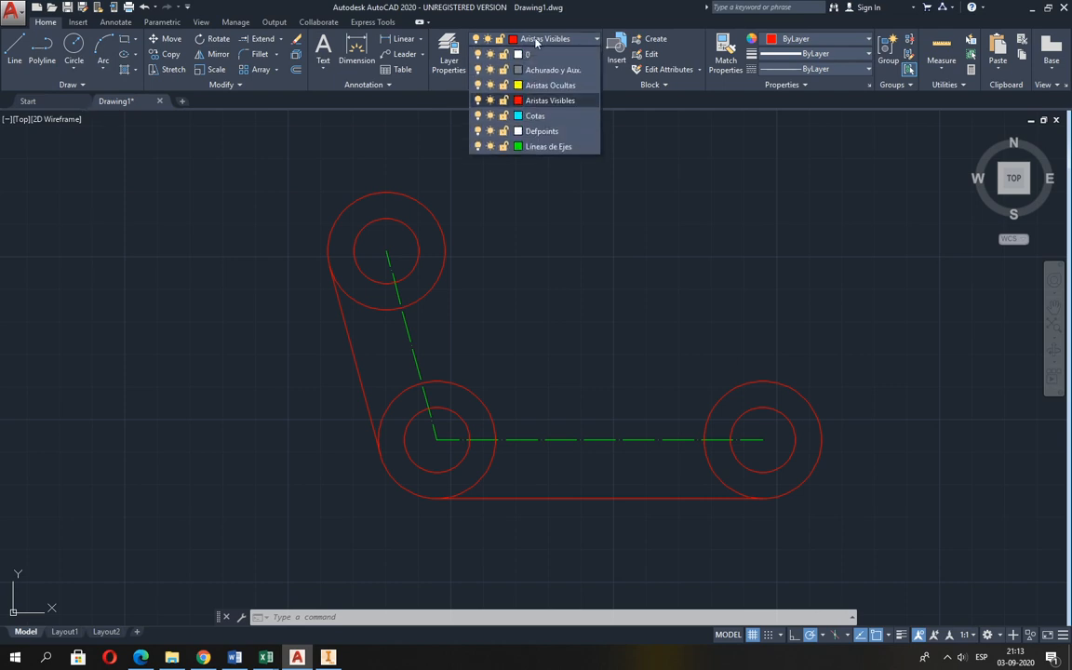
{"action": "left_click", "coordinate": [550, 71]}
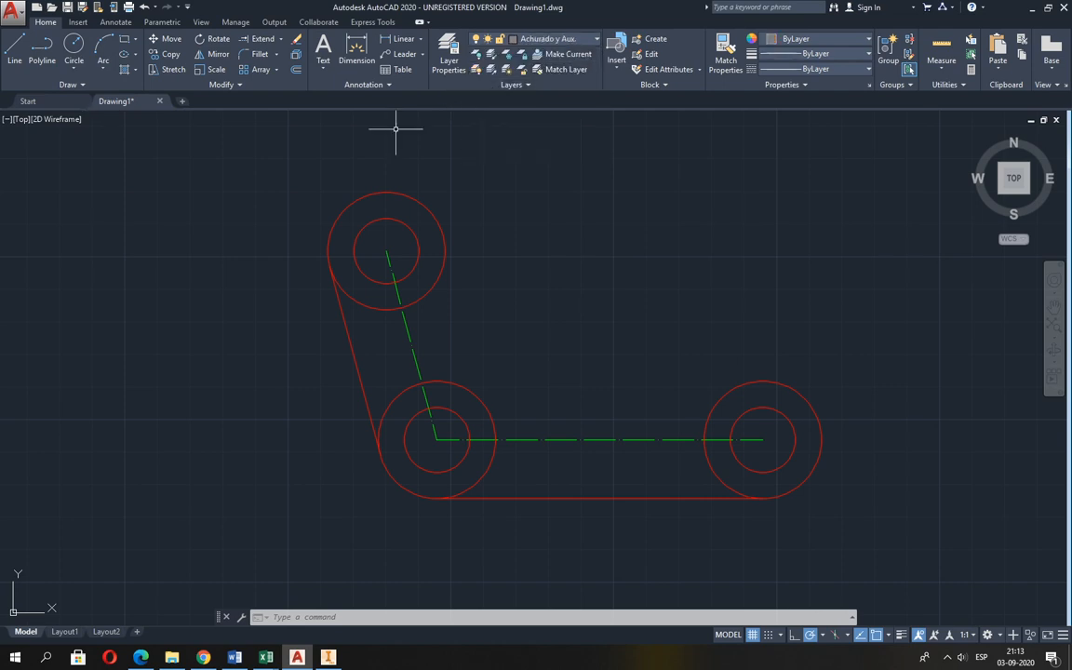
{"action": "key", "text": "alt+Tab"}
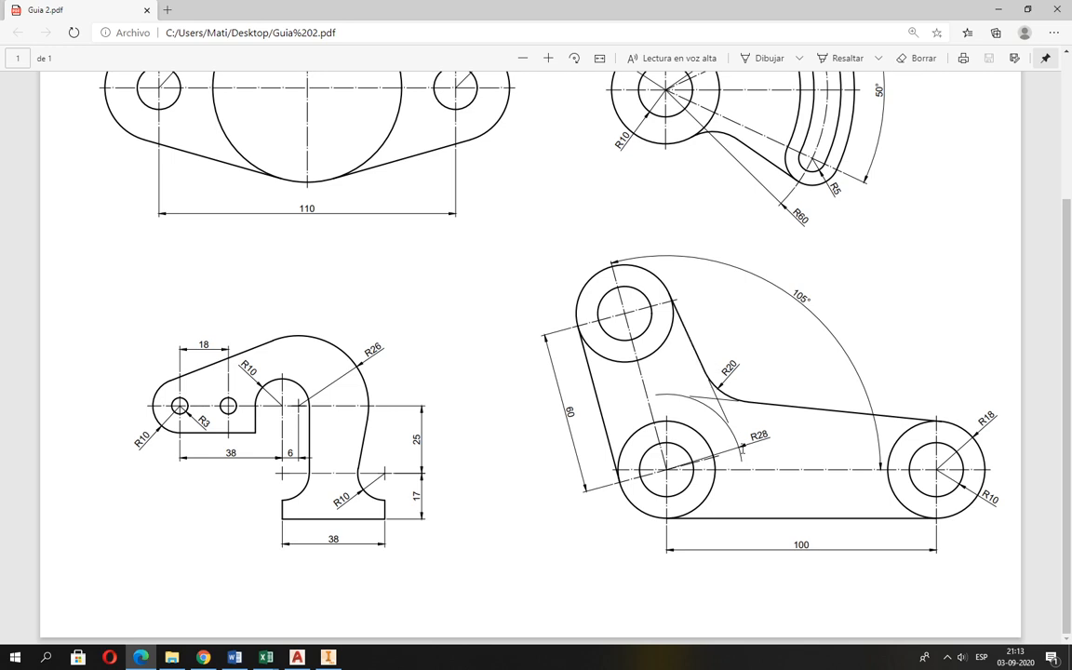
{"action": "key", "text": "alt+Tab"}
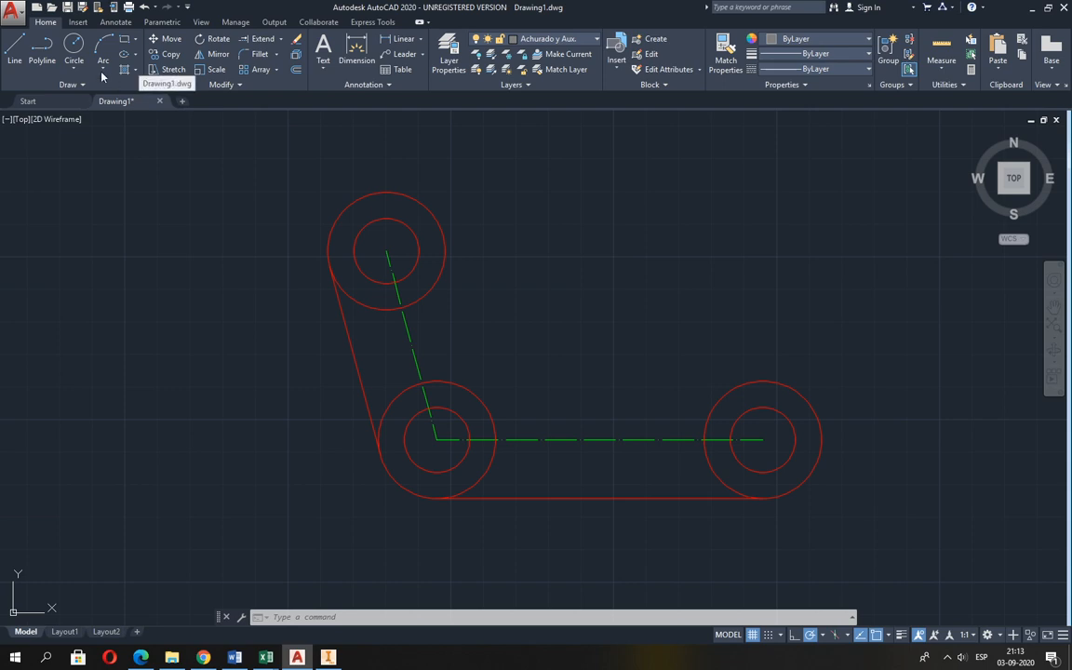
{"action": "left_click", "coordinate": [74, 47]}
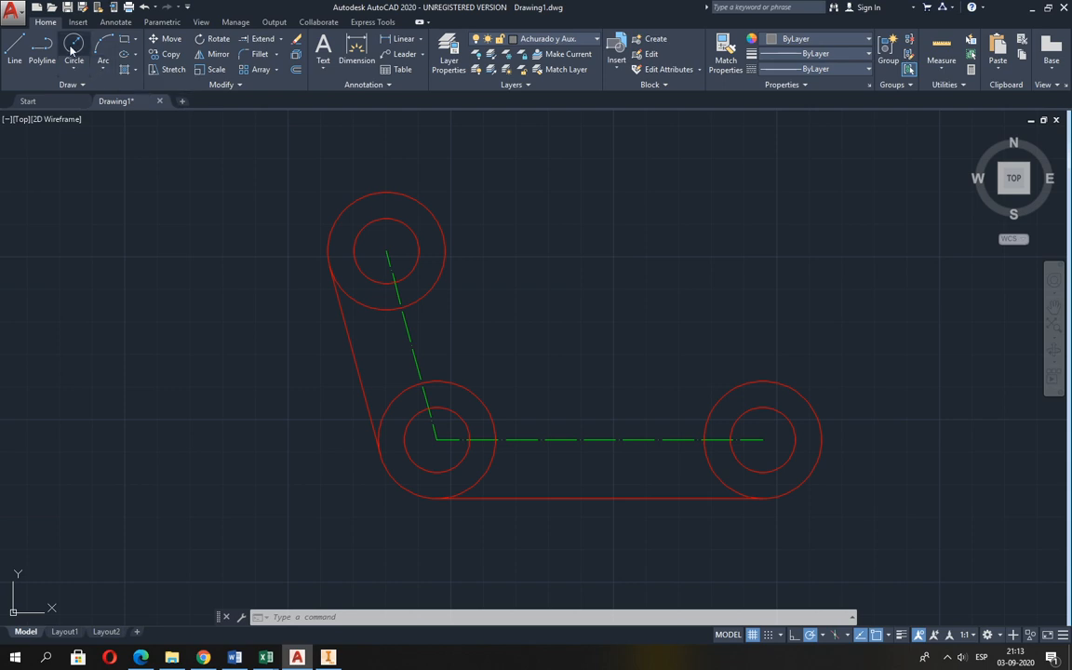
{"action": "left_click", "coordinate": [437, 439]}
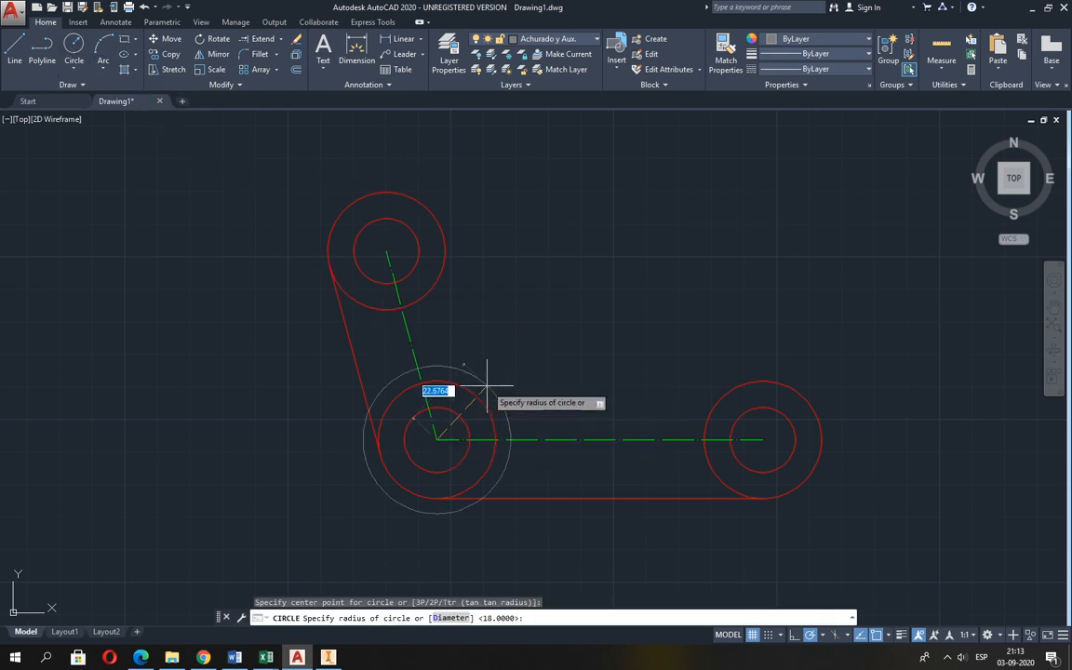
{"action": "type", "text": "28"}
{"action": "key", "text": "Return"}
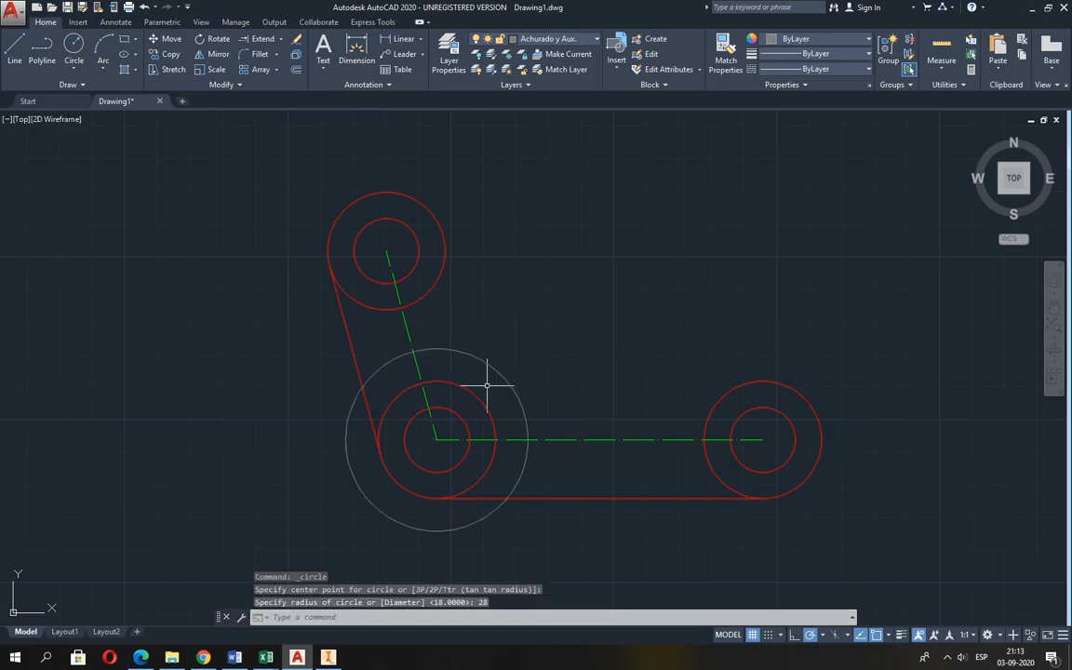
Following Guia 2.pdf, draw a line on the Aristas Visibles layer in AutoCAD tangent to the right sides of the upper outer circle and the auxiliary circle.
{"action": "key", "text": "alt+Tab"}
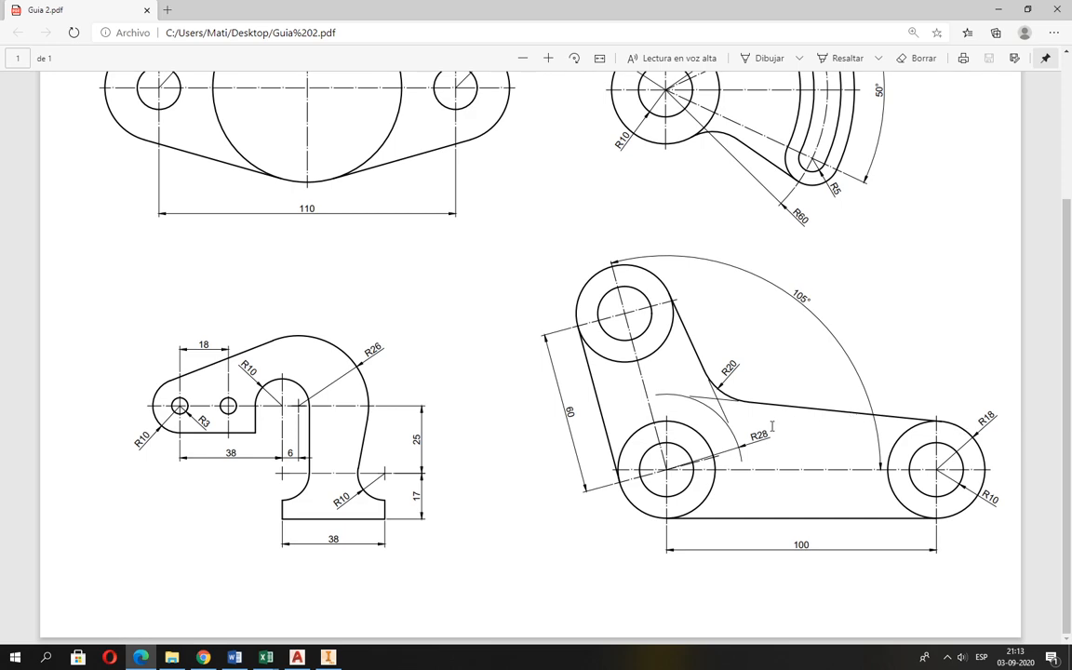
{"action": "key", "text": "alt+Tab"}
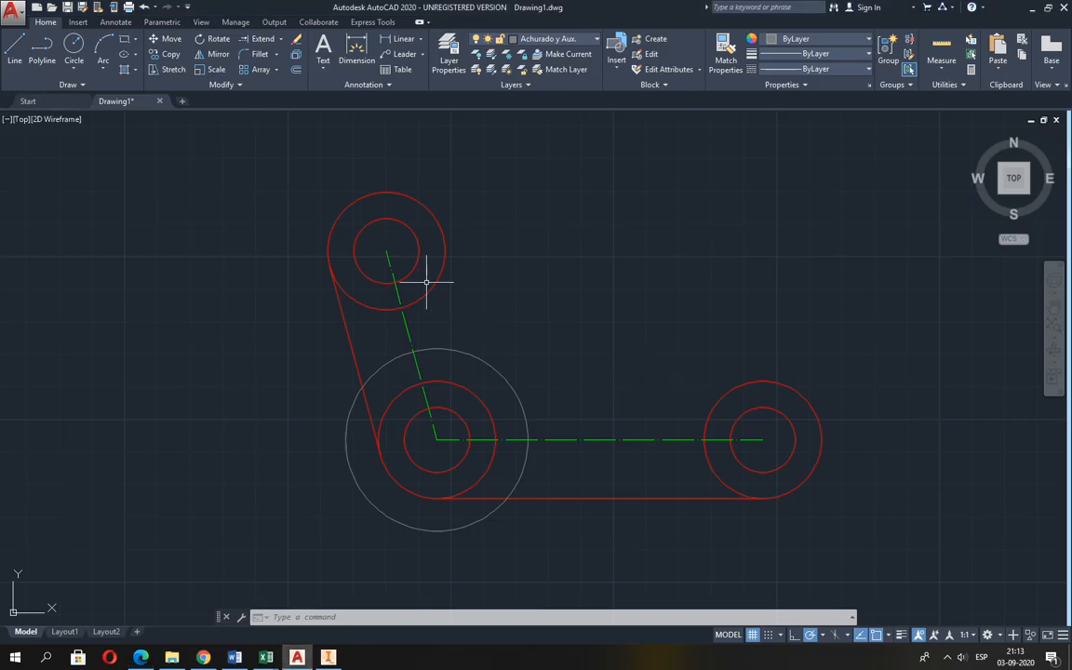
{"action": "left_click", "coordinate": [560, 42]}
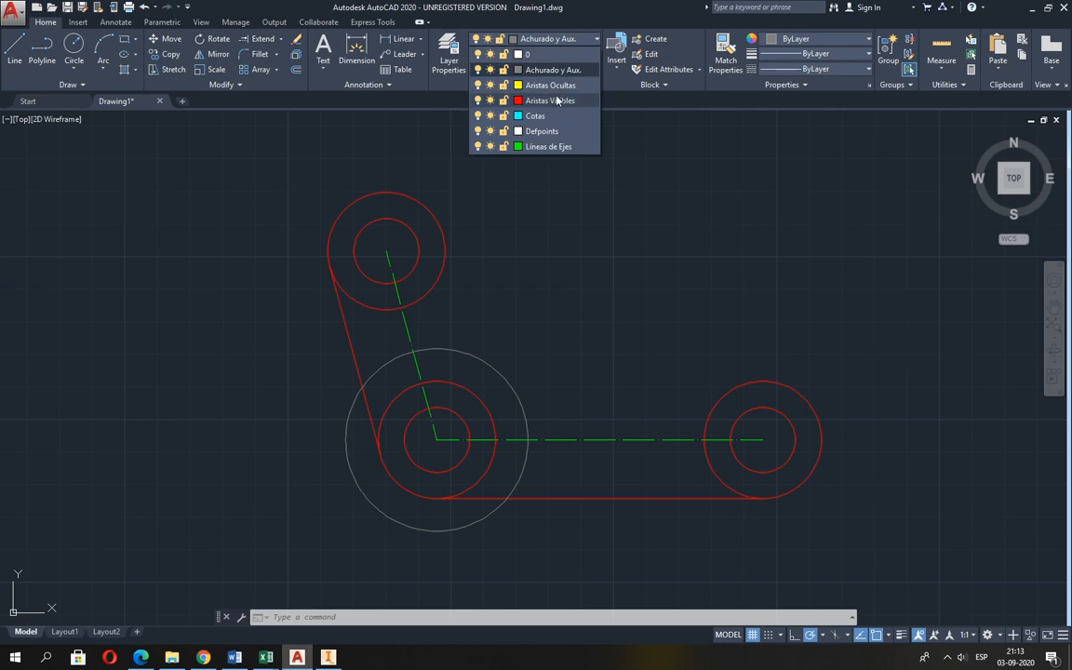
{"action": "left_click", "coordinate": [500, 88]}
{"action": "left_click", "coordinate": [15, 51]}
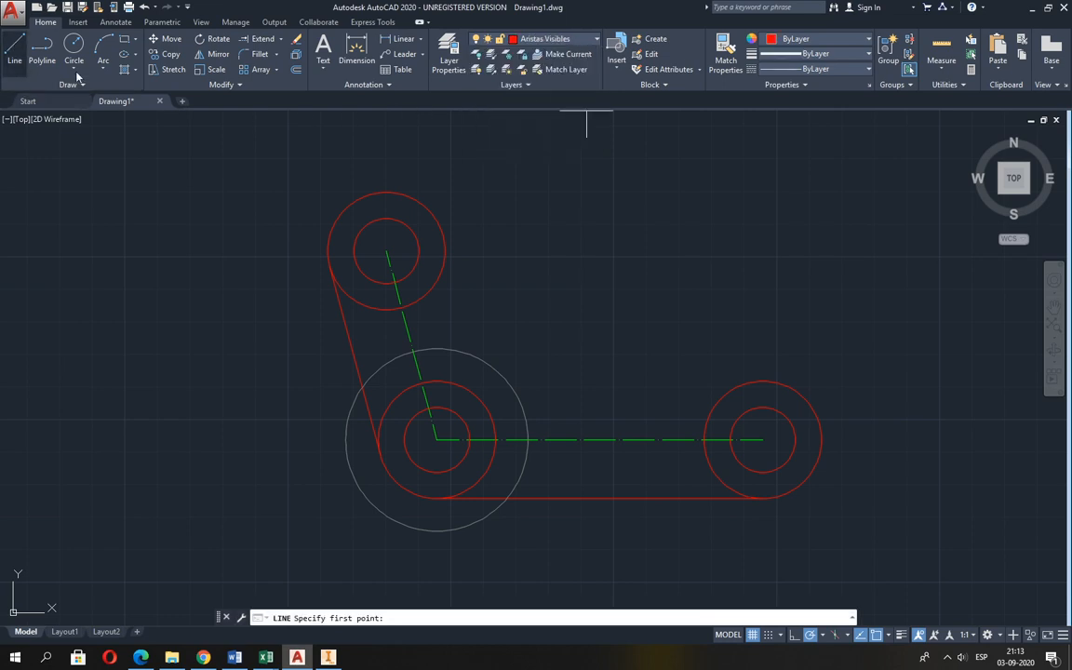
{"action": "right_click", "coordinate": [409, 146], "text": "shift"}
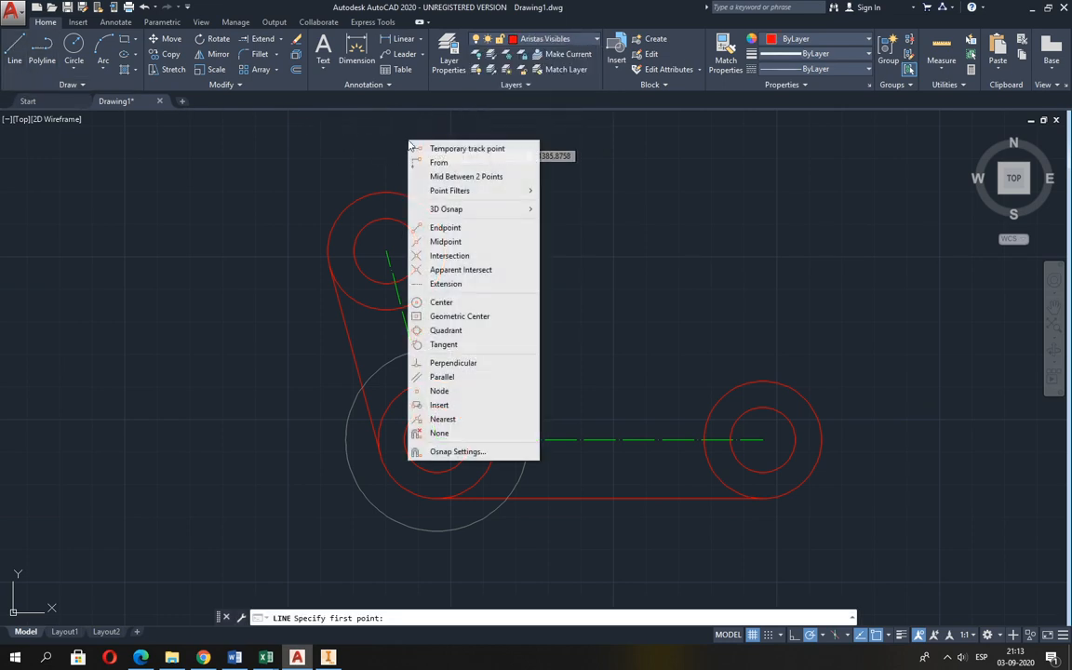
{"action": "left_click", "coordinate": [486, 344]}
{"action": "left_click", "coordinate": [447, 243]}
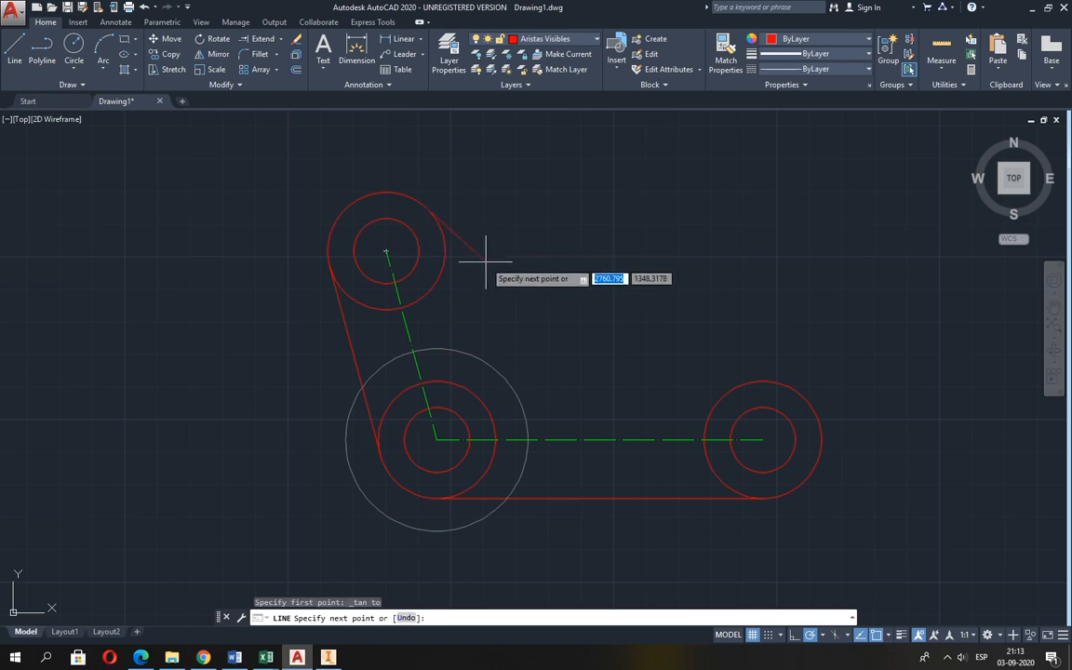
{"action": "right_click", "coordinate": [486, 265], "text": "shift"}
{"action": "left_click", "coordinate": [519, 467]}
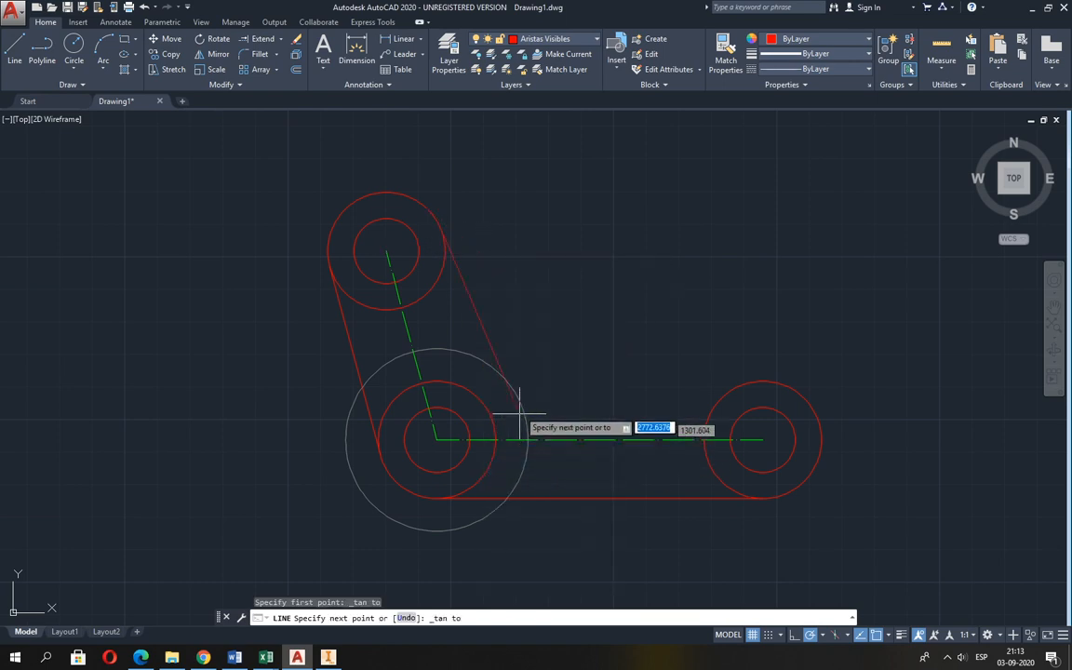
{"action": "left_click", "coordinate": [519, 404]}
{"action": "key", "text": "Return"}
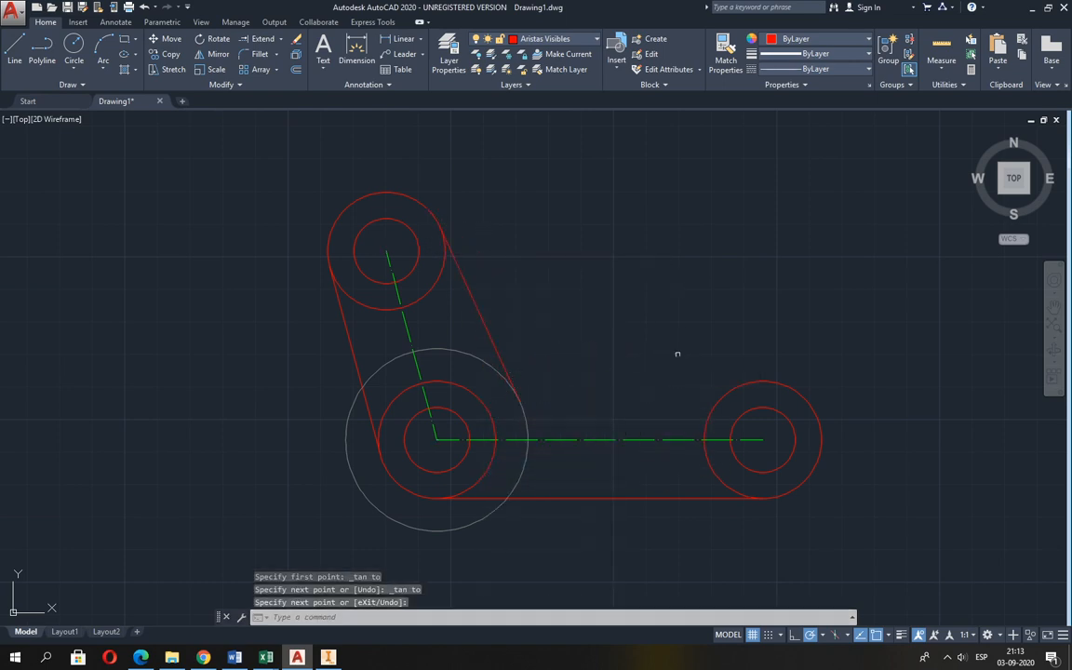
Draw a line tangent to the upper sides of the right outer circle and the auxiliary circle, then finish the line.
{"action": "key", "text": "Return"}
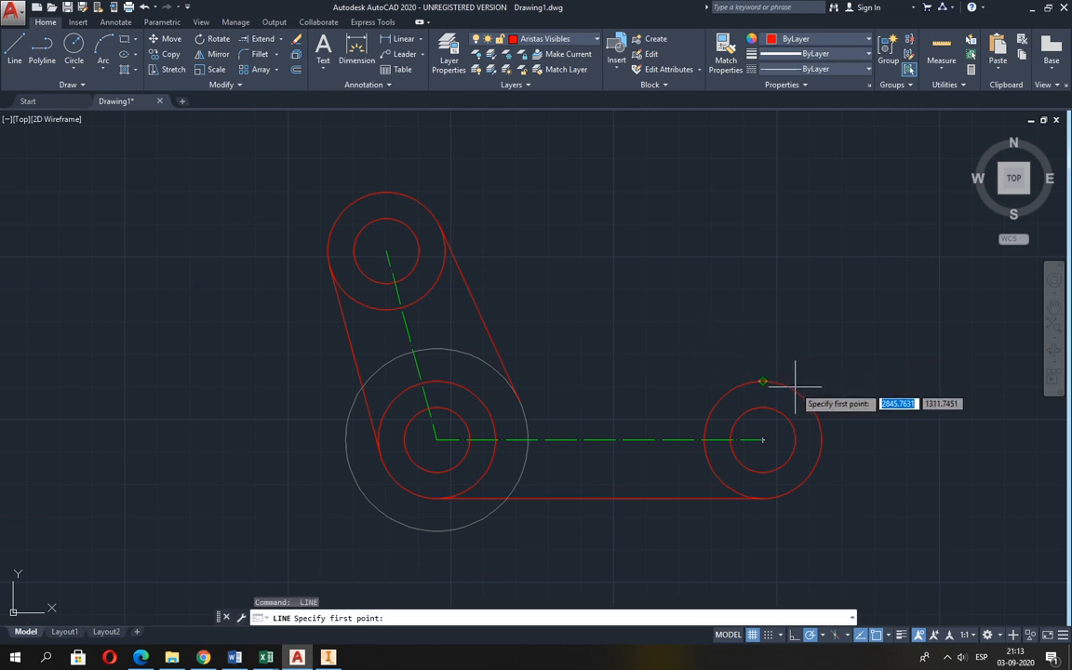
{"action": "right_click", "coordinate": [778, 342], "text": "shift"}
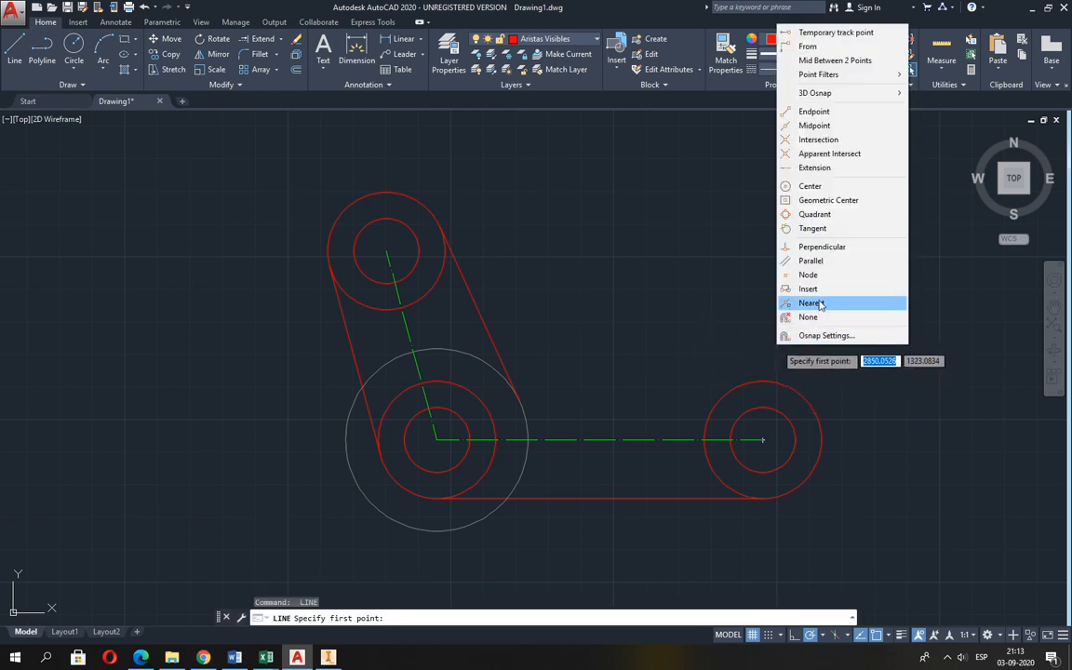
{"action": "left_click", "coordinate": [813, 228]}
{"action": "left_click", "coordinate": [790, 376]}
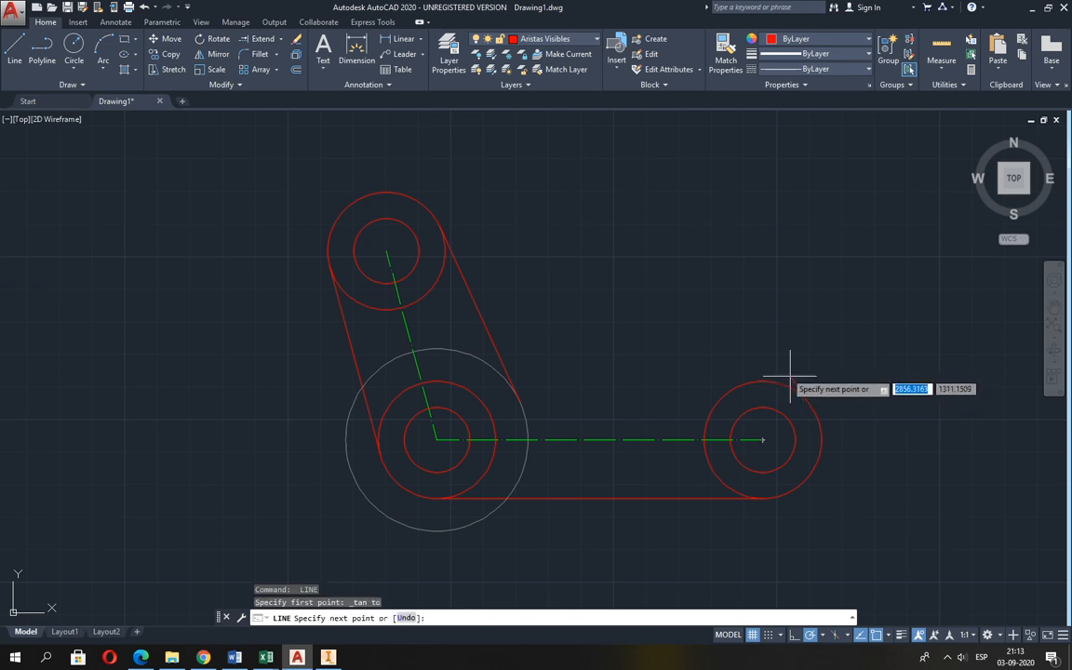
{"action": "right_click", "coordinate": [646, 335], "text": "shift"}
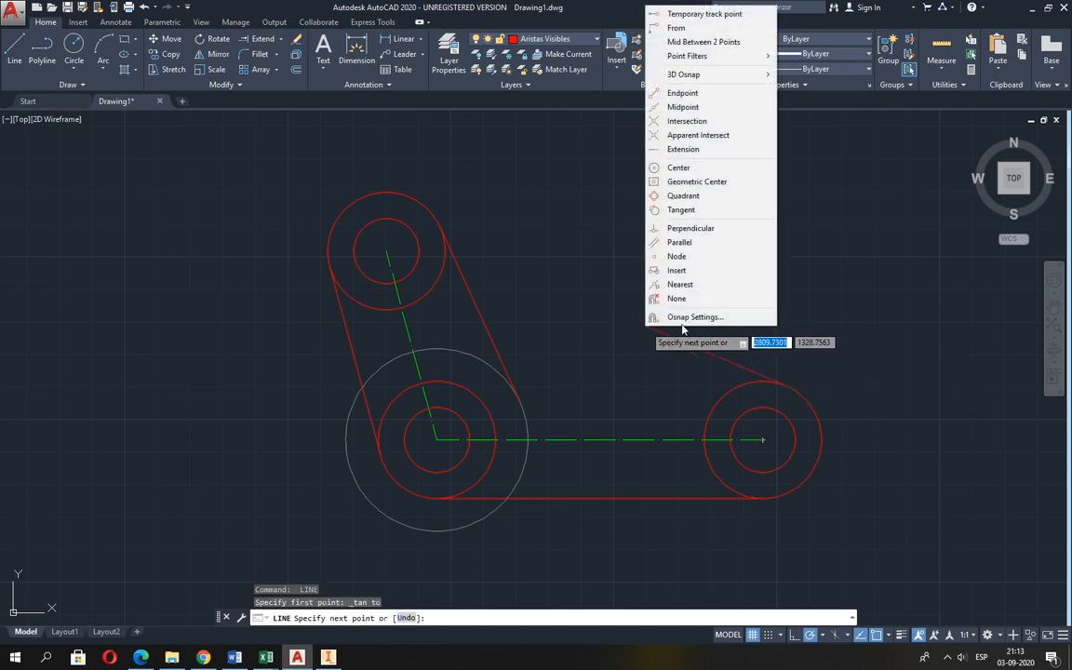
{"action": "left_click", "coordinate": [687, 212]}
{"action": "left_click", "coordinate": [458, 355]}
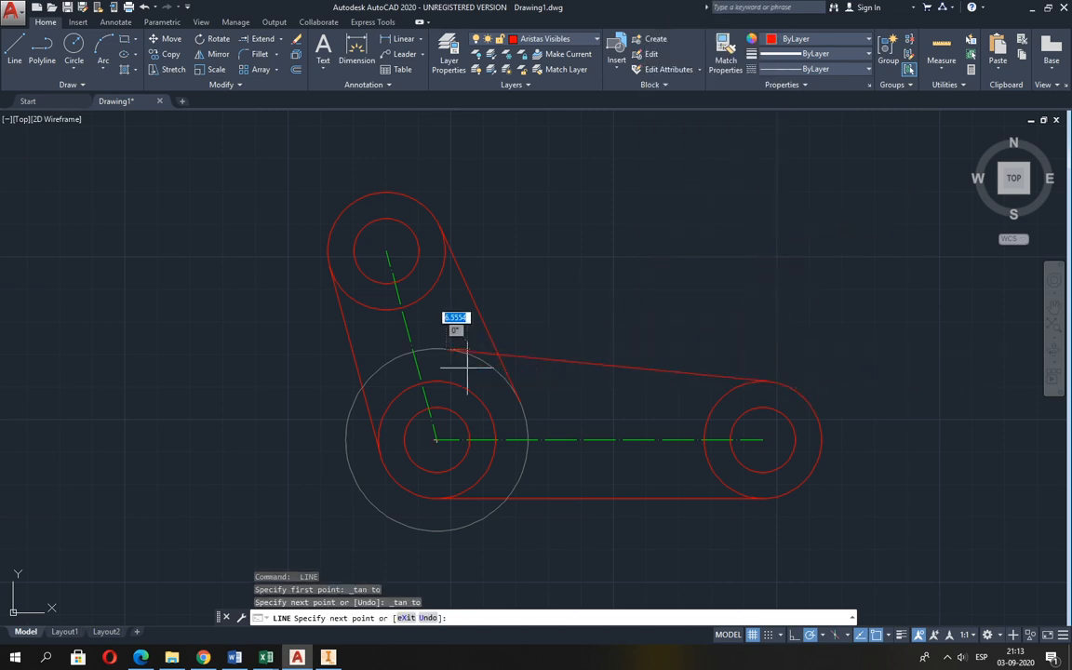
{"action": "key", "text": "Return"}
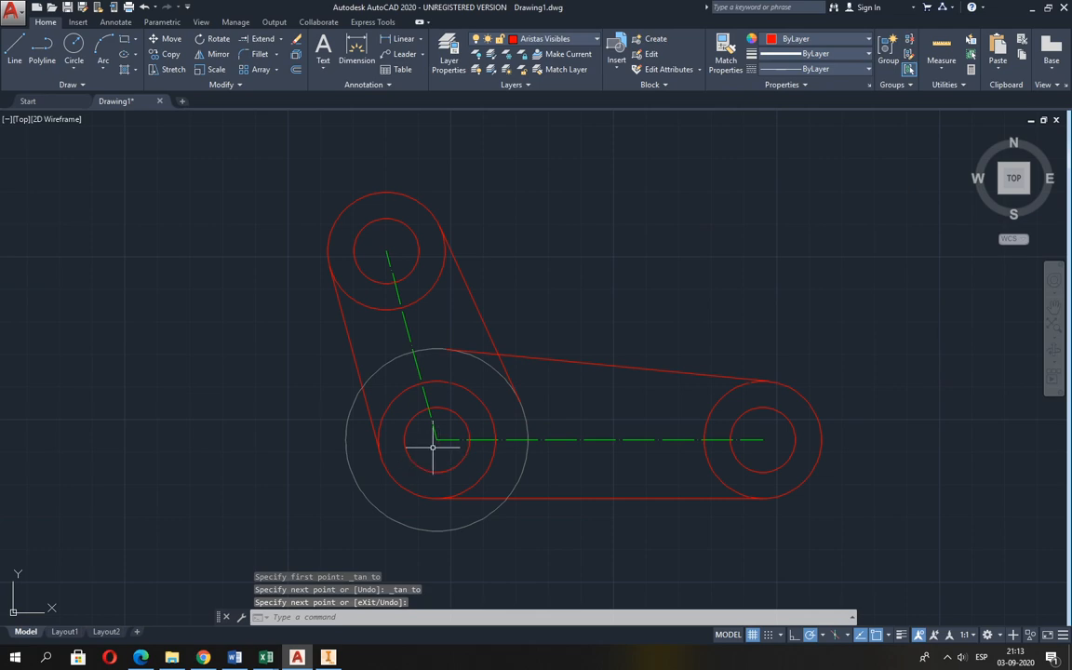
After checking Guia 2.pdf, draw two lines in AutoCAD from the centre-line corner past the auxiliary circle, one about 36 long at 14° and one nearly vertical.
{"action": "key", "text": "alt+Tab"}
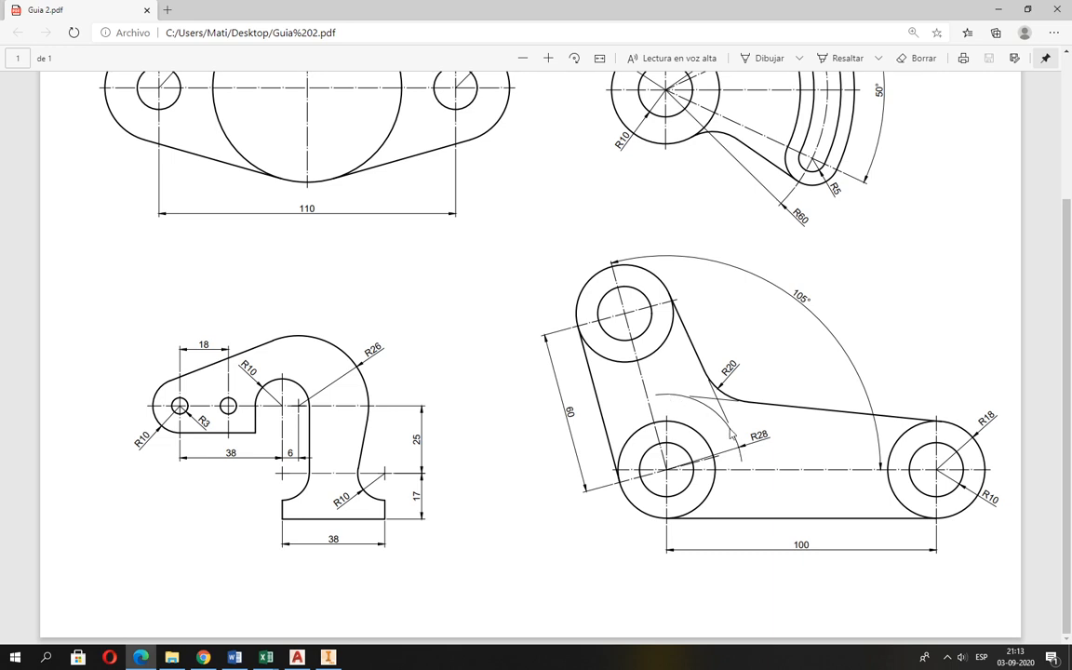
{"action": "key", "text": "alt+Tab"}
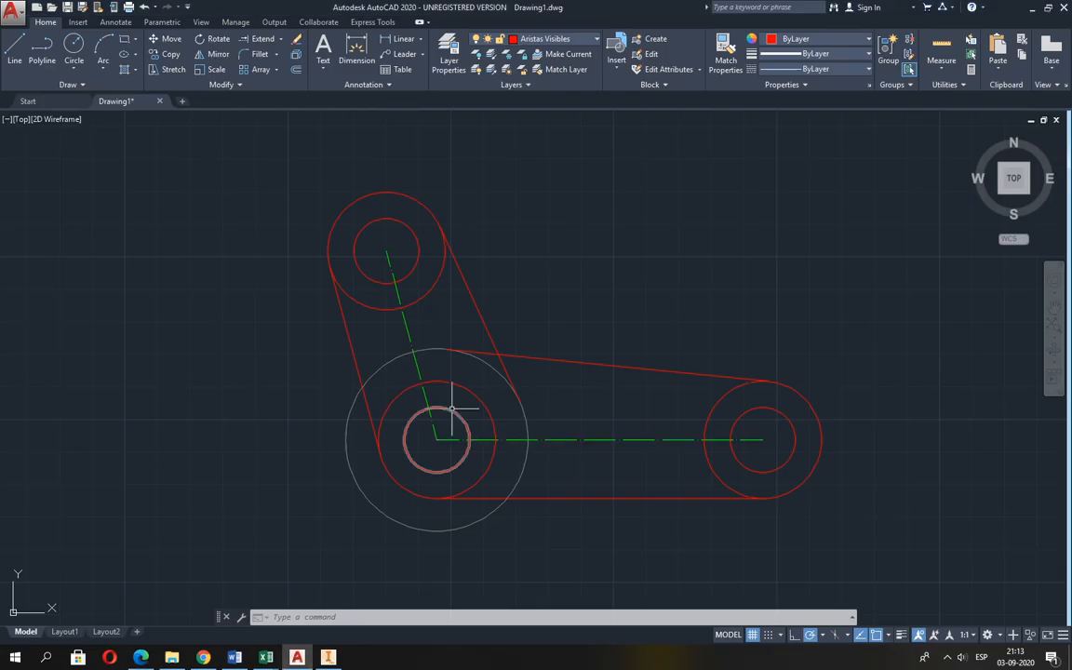
{"action": "left_click", "coordinate": [16, 52]}
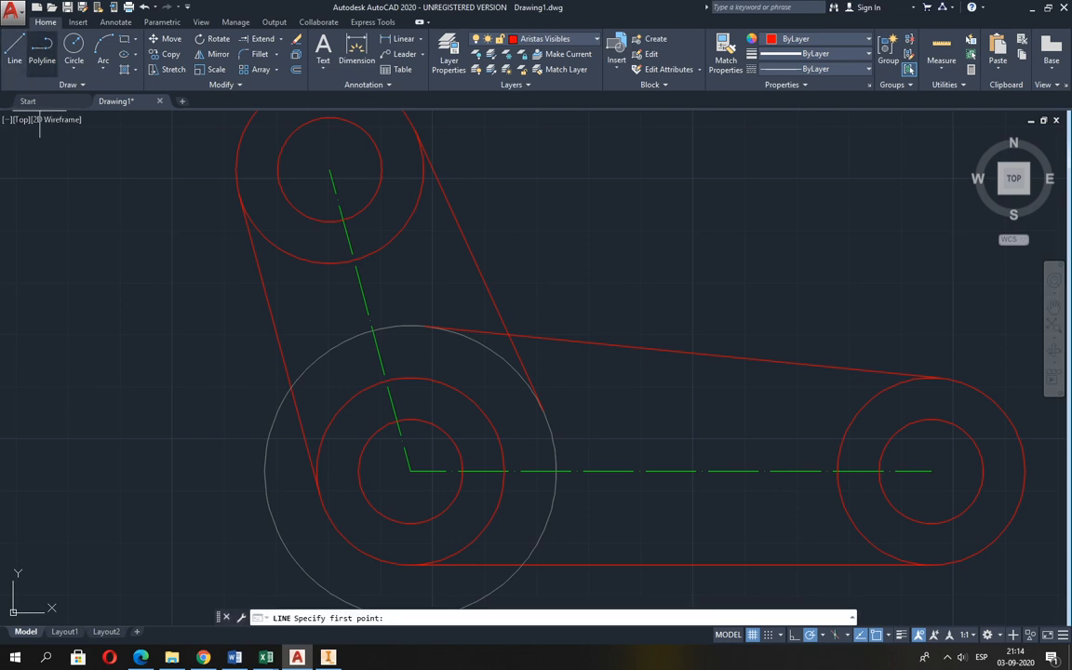
{"action": "left_click", "coordinate": [410, 471]}
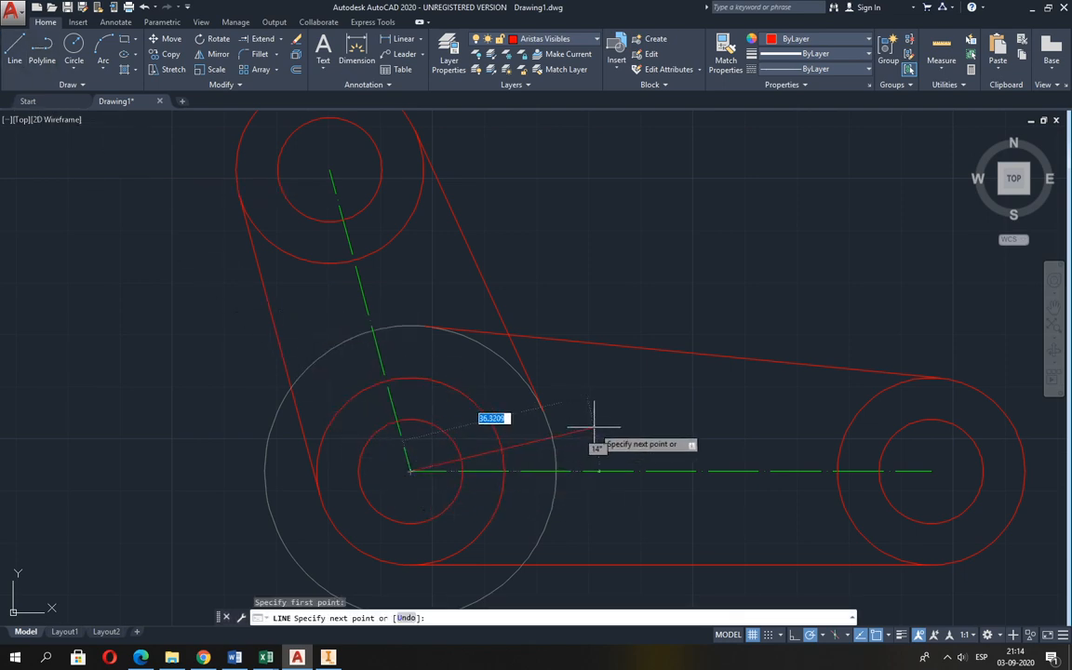
{"action": "left_click", "coordinate": [594, 427]}
{"action": "key", "text": "Return"}
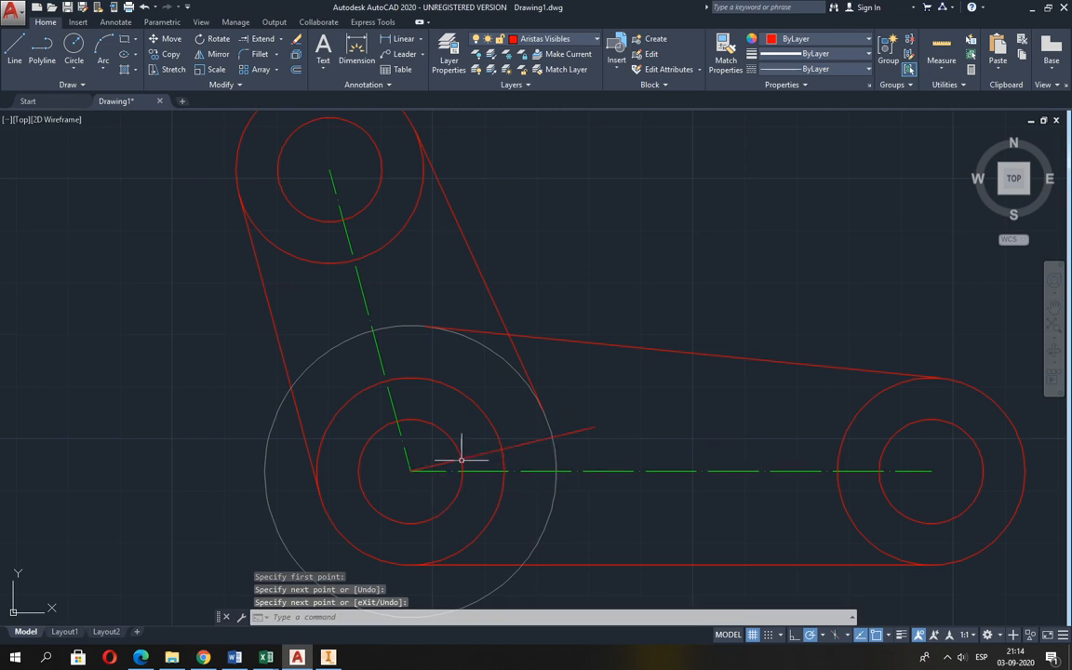
{"action": "key", "text": "Return"}
{"action": "left_click", "coordinate": [410, 471]}
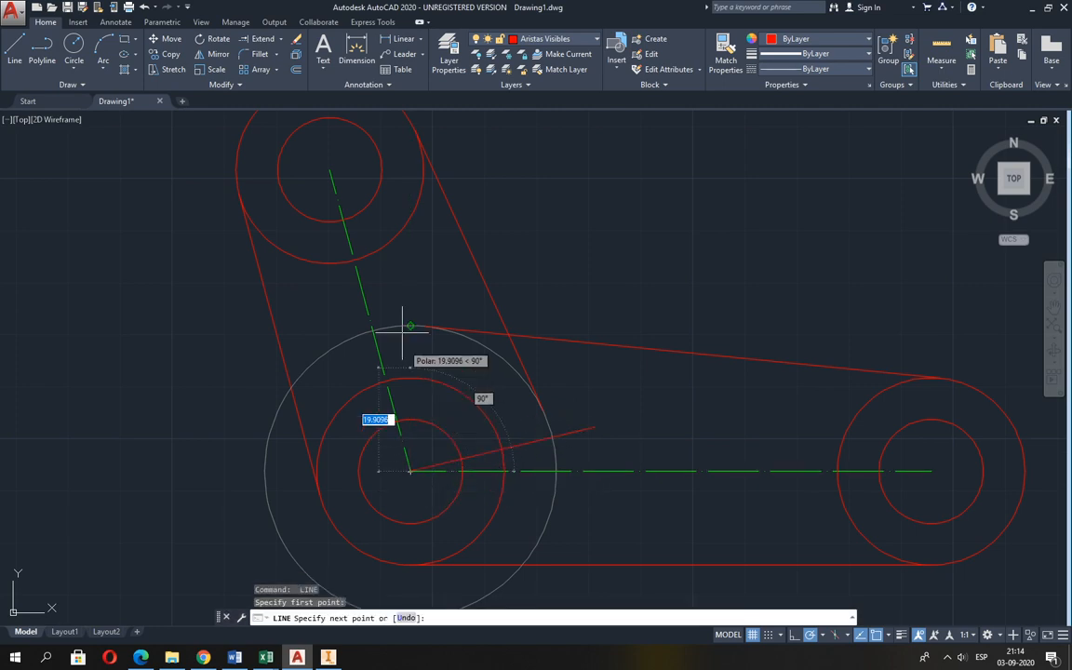
{"action": "left_click", "coordinate": [397, 288]}
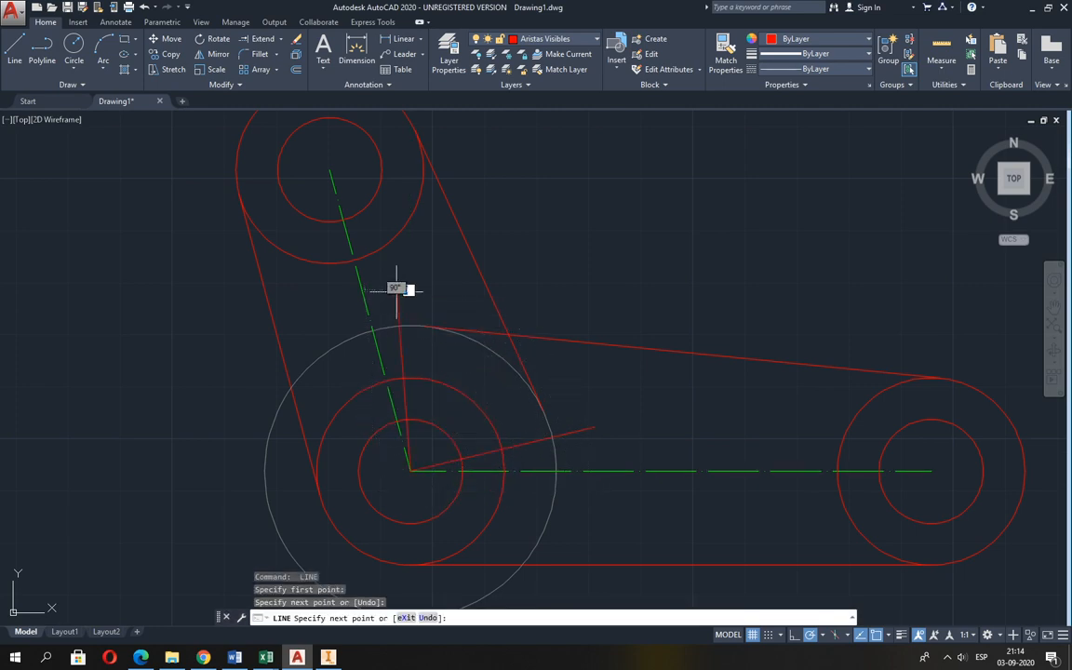
{"action": "key", "text": "Return"}
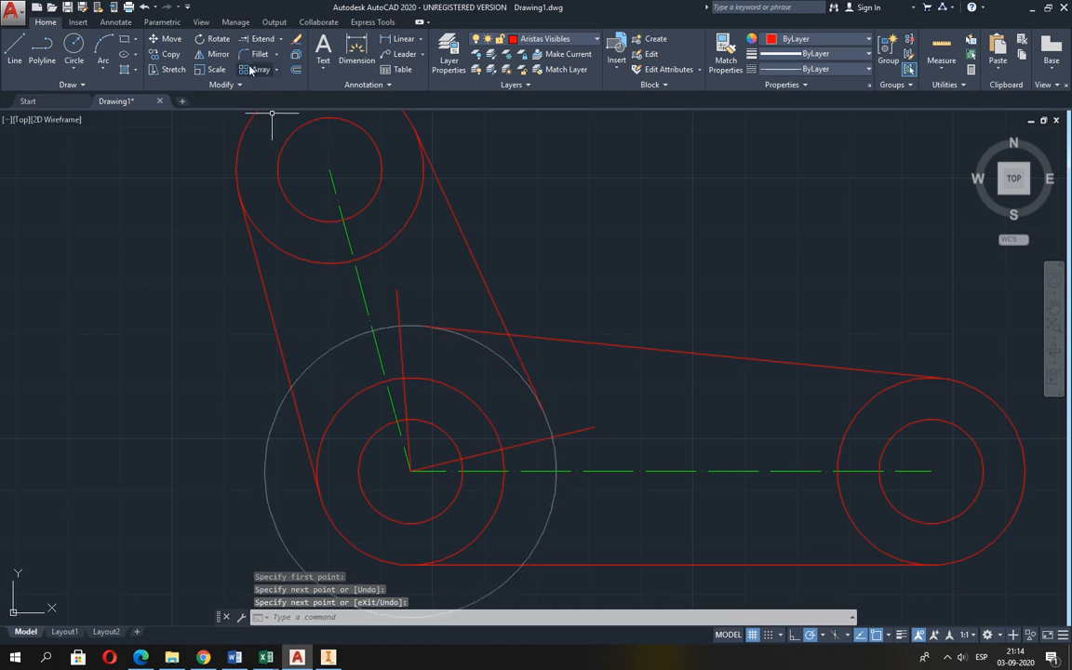
Trim the auxiliary circle using the two radial lines as cutting edges, keeping only the upper-right arc between them.
{"action": "left_click", "coordinate": [280, 42]}
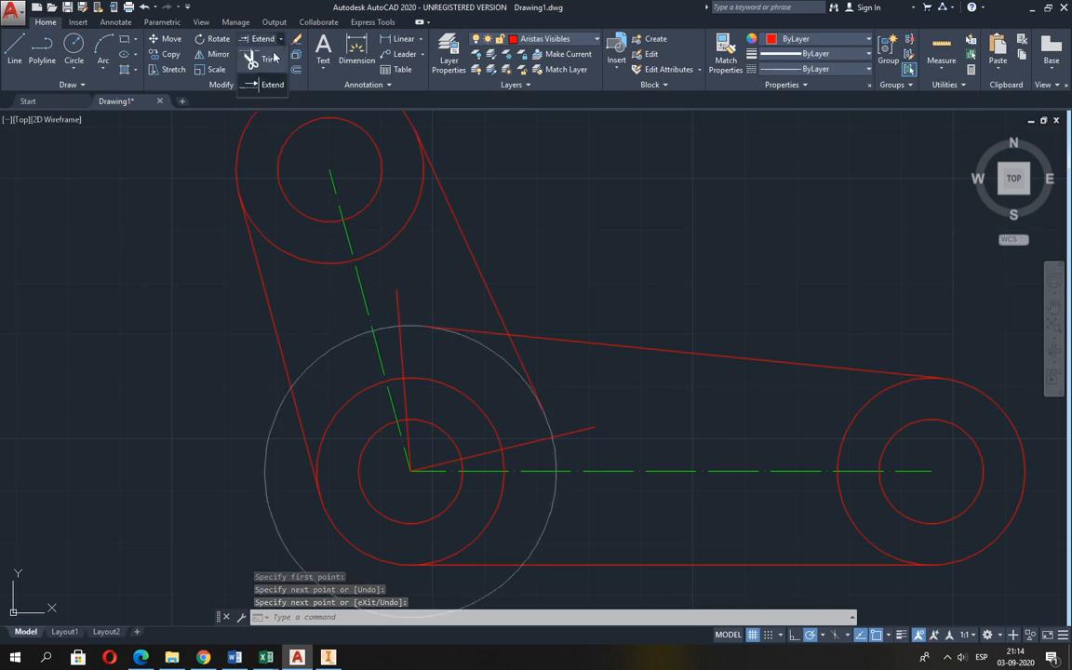
{"action": "left_click", "coordinate": [253, 54]}
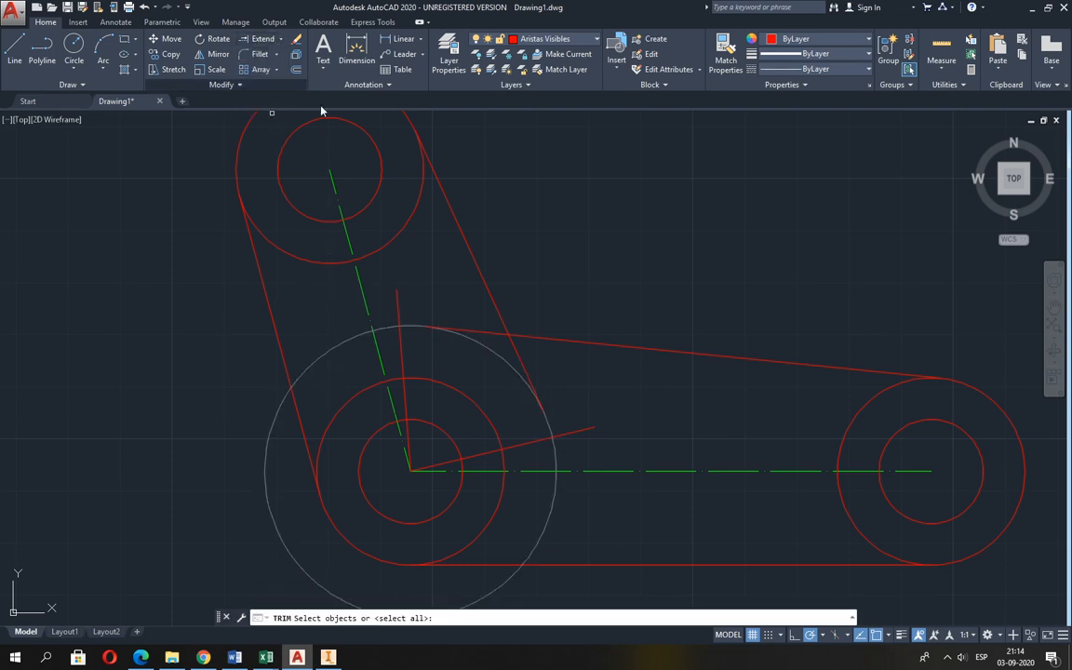
{"action": "left_click", "coordinate": [394, 301]}
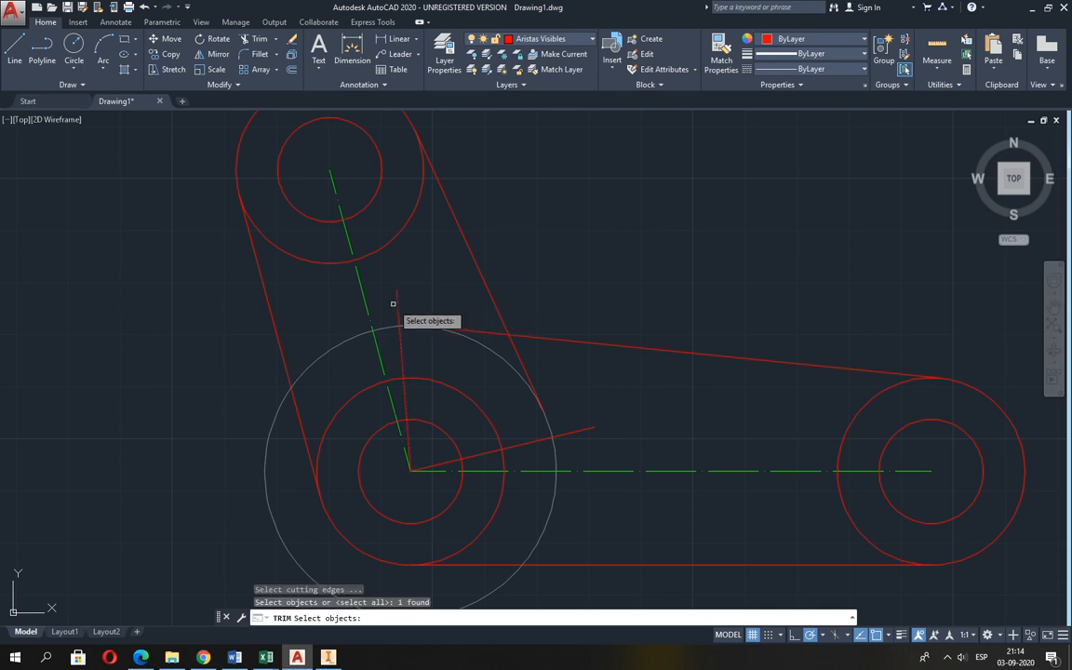
{"action": "left_click", "coordinate": [537, 440]}
{"action": "key", "text": "Return"}
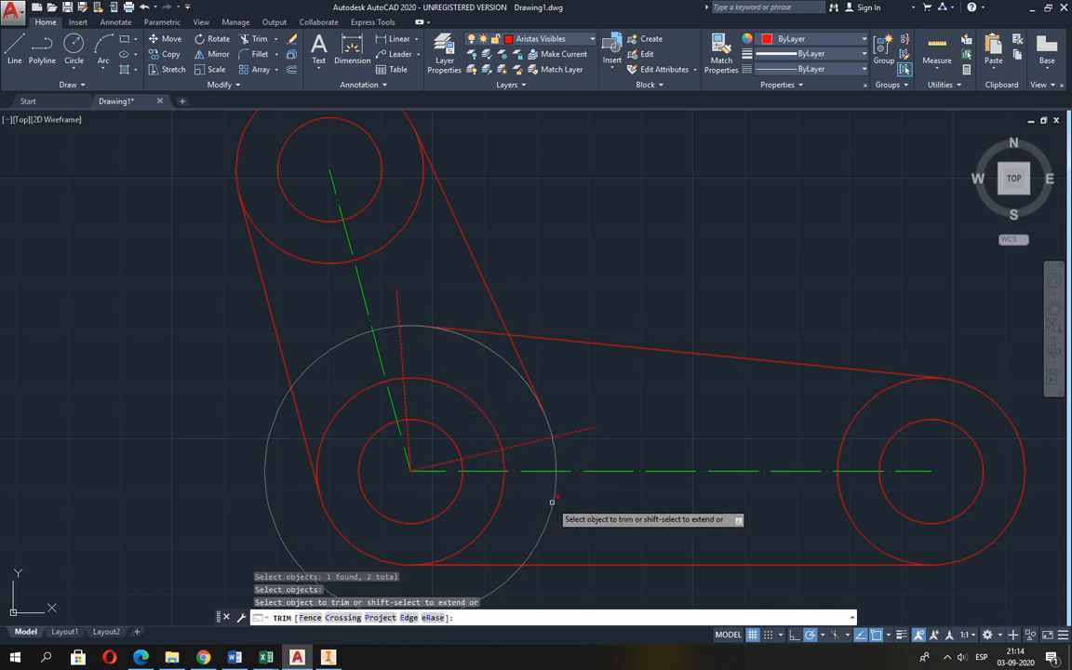
{"action": "left_click", "coordinate": [552, 502]}
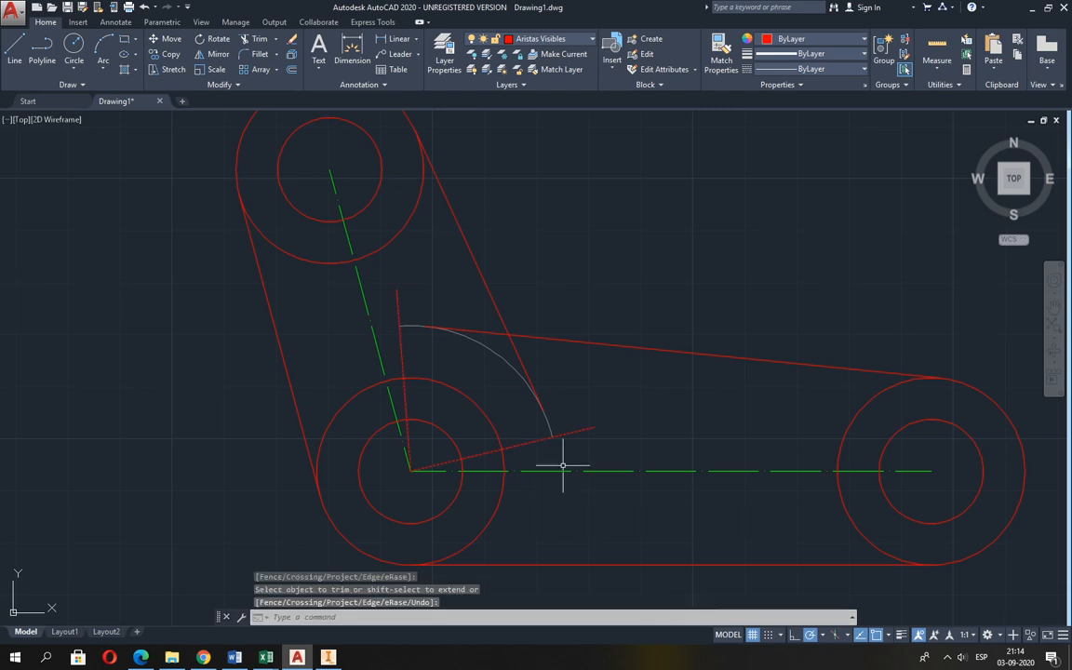
Erase the two radial lines that served as cutting edges for the auxiliary arc.
{"action": "left_click", "coordinate": [294, 39]}
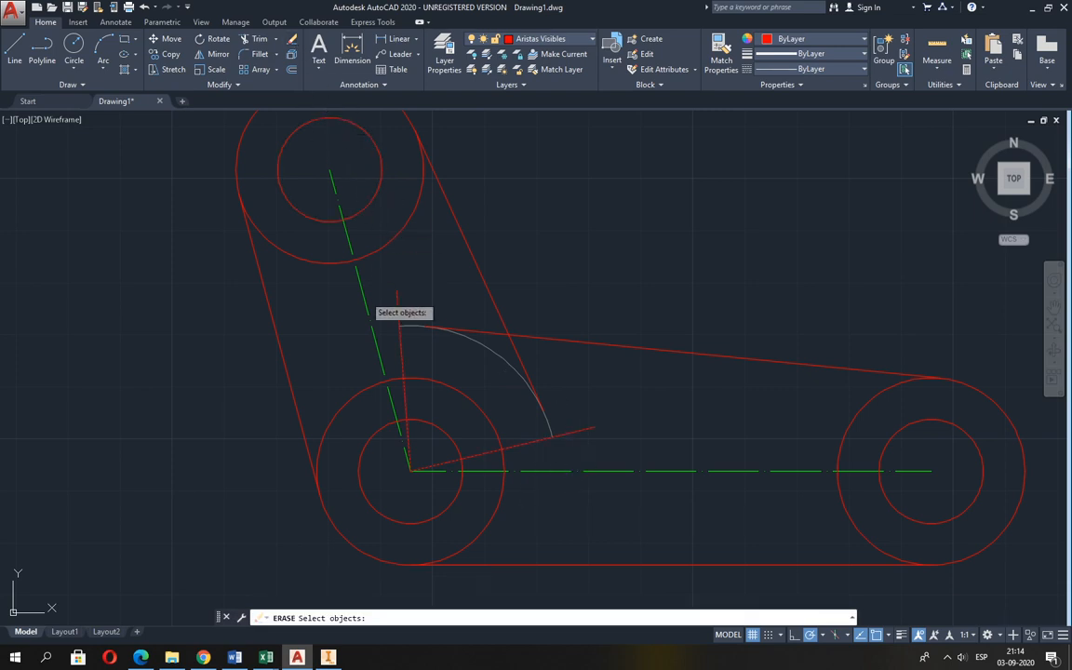
{"action": "left_click", "coordinate": [395, 346]}
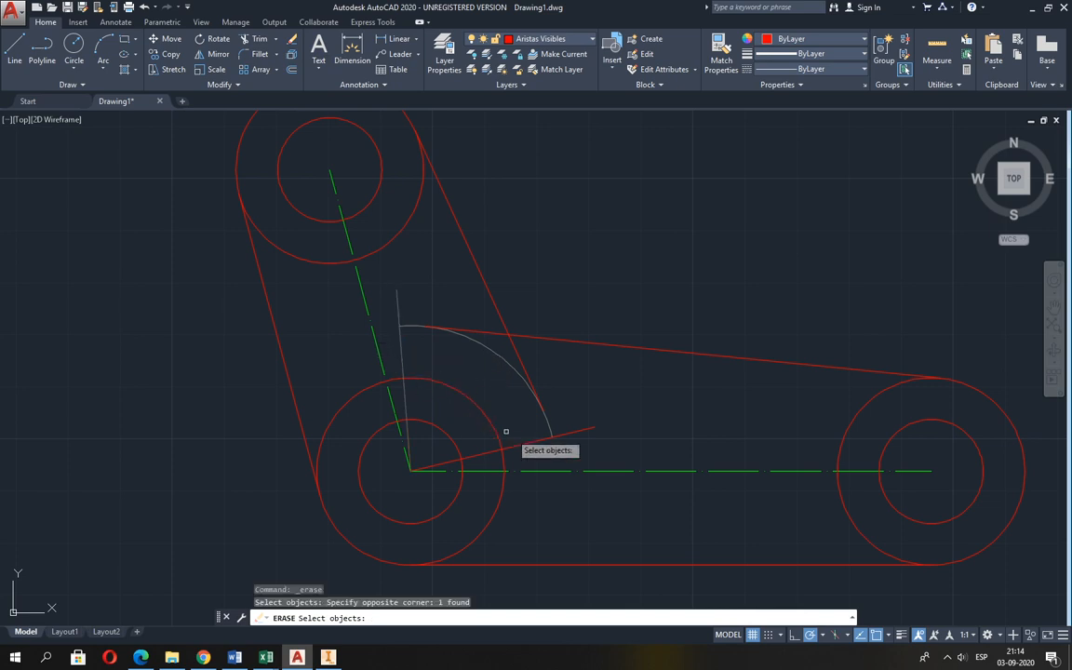
{"action": "left_click", "coordinate": [582, 429]}
{"action": "scroll", "coordinate": [401, 416], "scroll_direction": "down", "scroll_amount": 2}
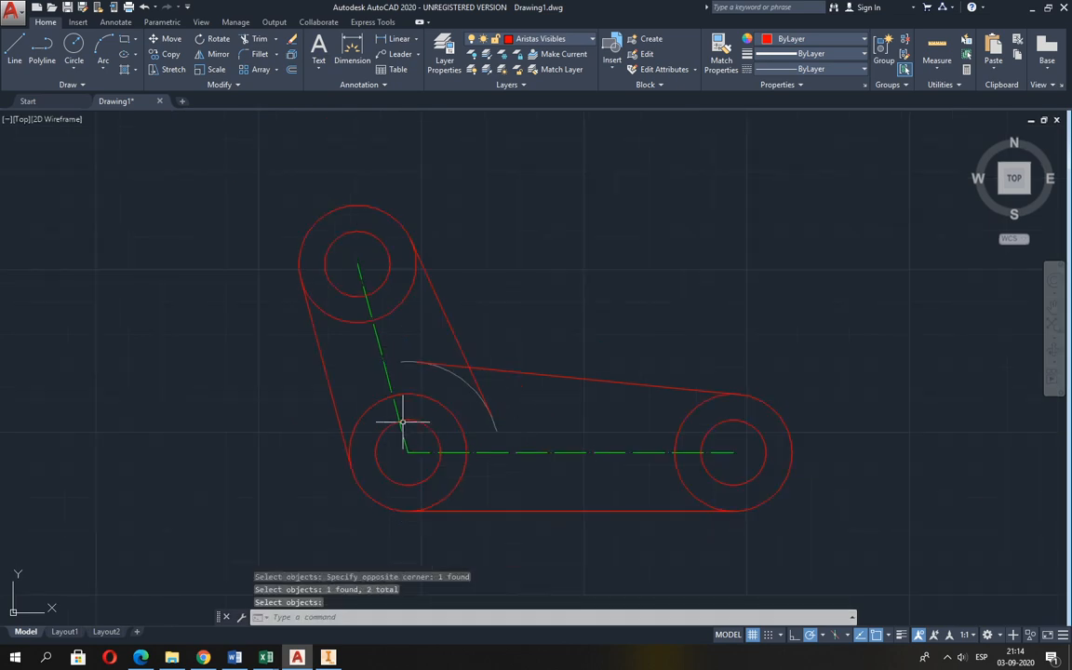
Trim both upper tangent edges where they extend past their intersection towards the auxiliary arc, leaving a sharp corner.
{"action": "scroll", "coordinate": [460, 407], "scroll_direction": "up", "scroll_amount": 2}
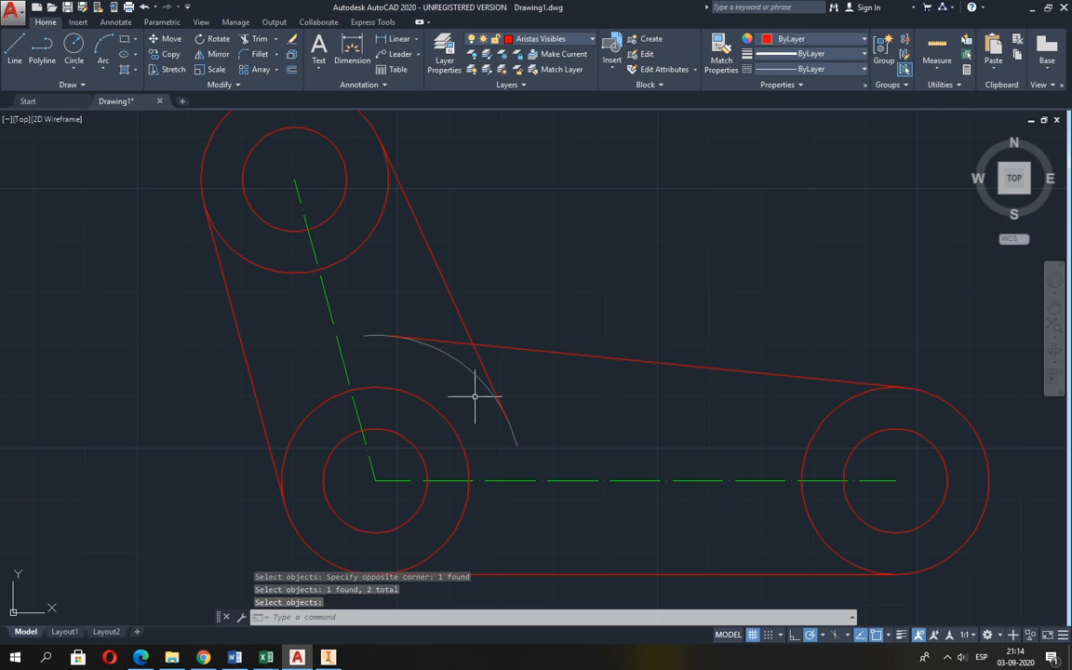
{"action": "scroll", "coordinate": [475, 396], "scroll_direction": "up", "scroll_amount": 2}
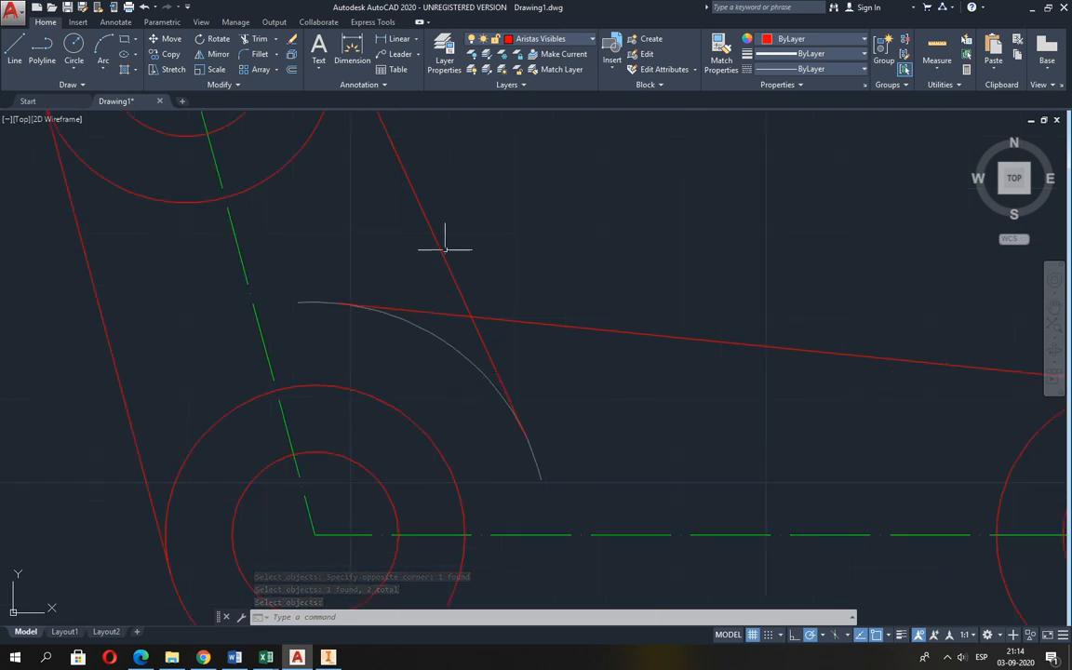
{"action": "left_click", "coordinate": [256, 38]}
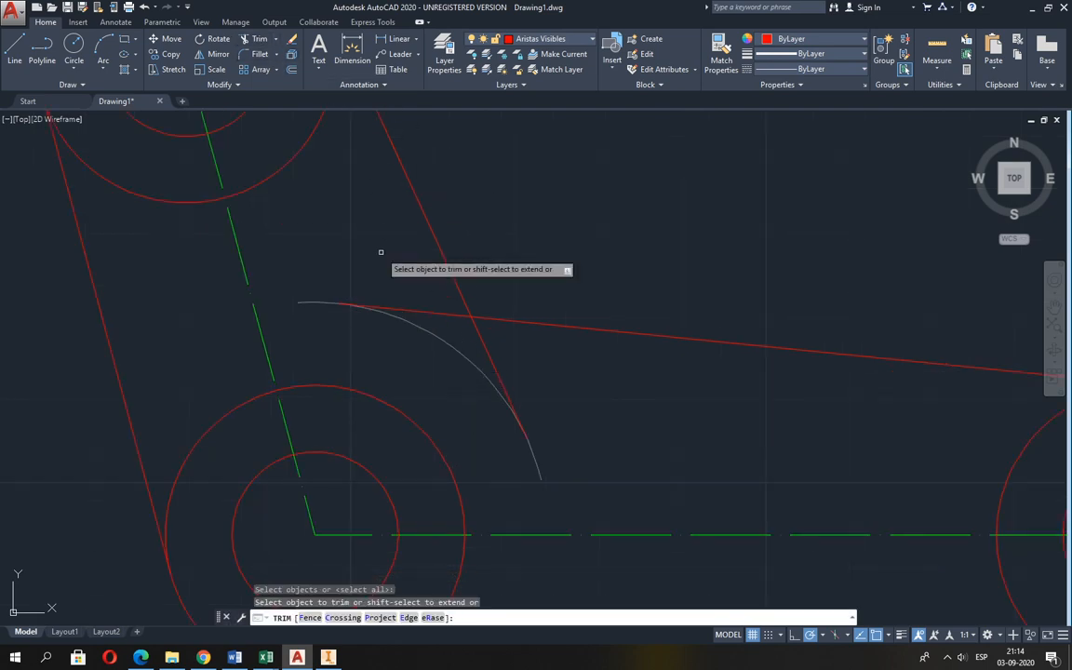
{"action": "left_click", "coordinate": [426, 314]}
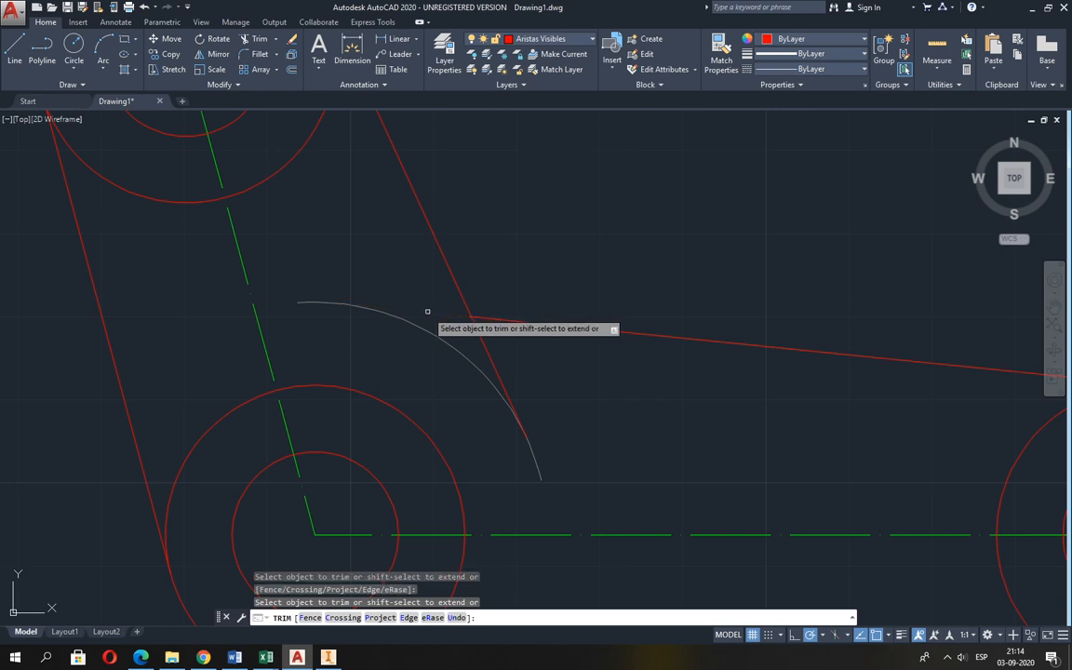
{"action": "left_click", "coordinate": [491, 357]}
{"action": "key", "text": "Return"}
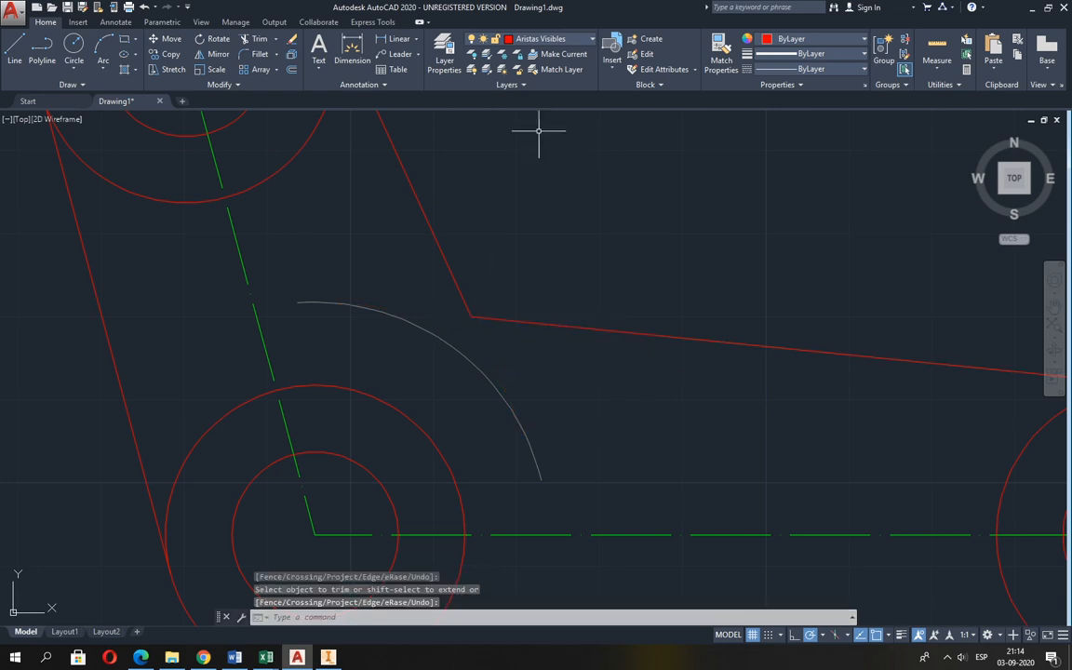
On the Achurado y Aux. layer, draw a line from the sharp inner corner tangent to the upper-left part of the auxiliary arc.
{"action": "left_click", "coordinate": [554, 40]}
{"action": "left_click", "coordinate": [549, 59]}
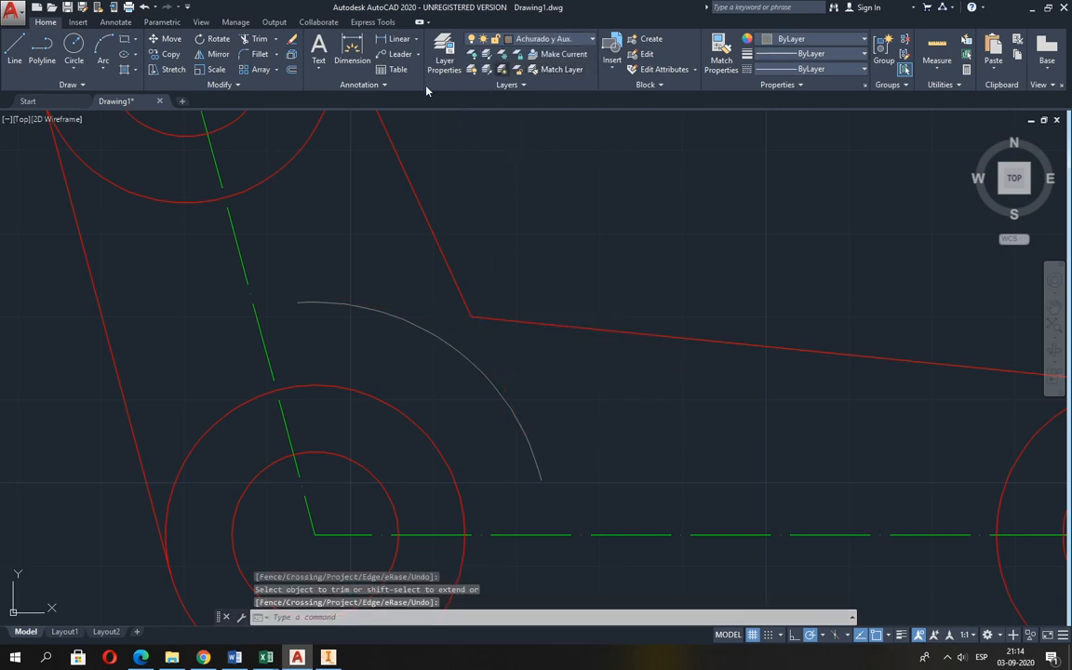
{"action": "left_click", "coordinate": [14, 51]}
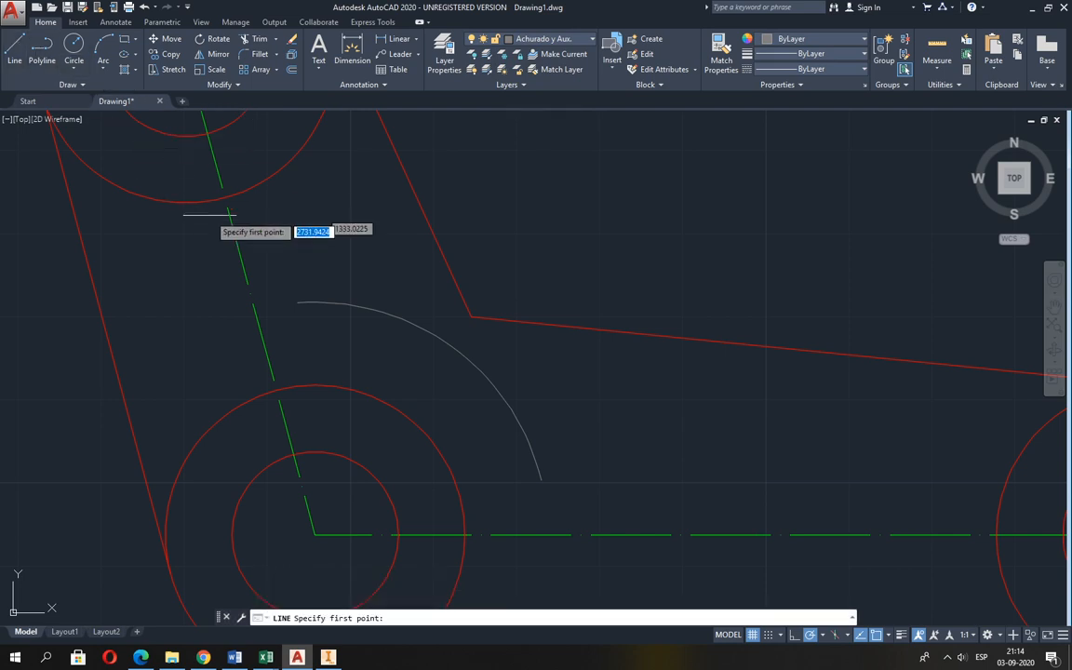
{"action": "left_click", "coordinate": [473, 317]}
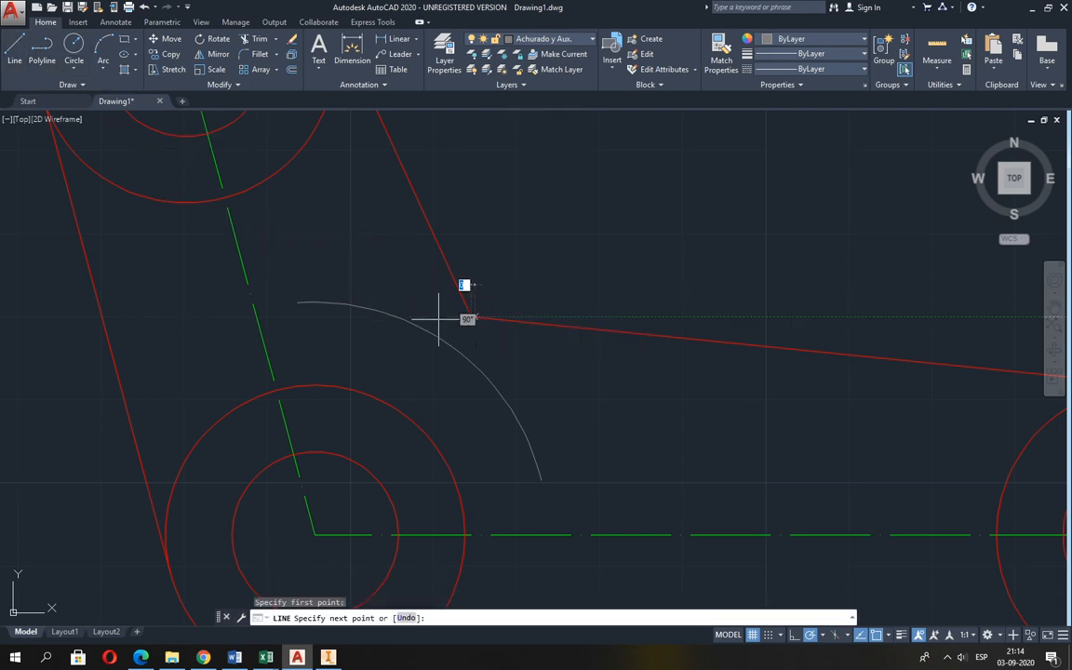
{"action": "left_click", "coordinate": [332, 290]}
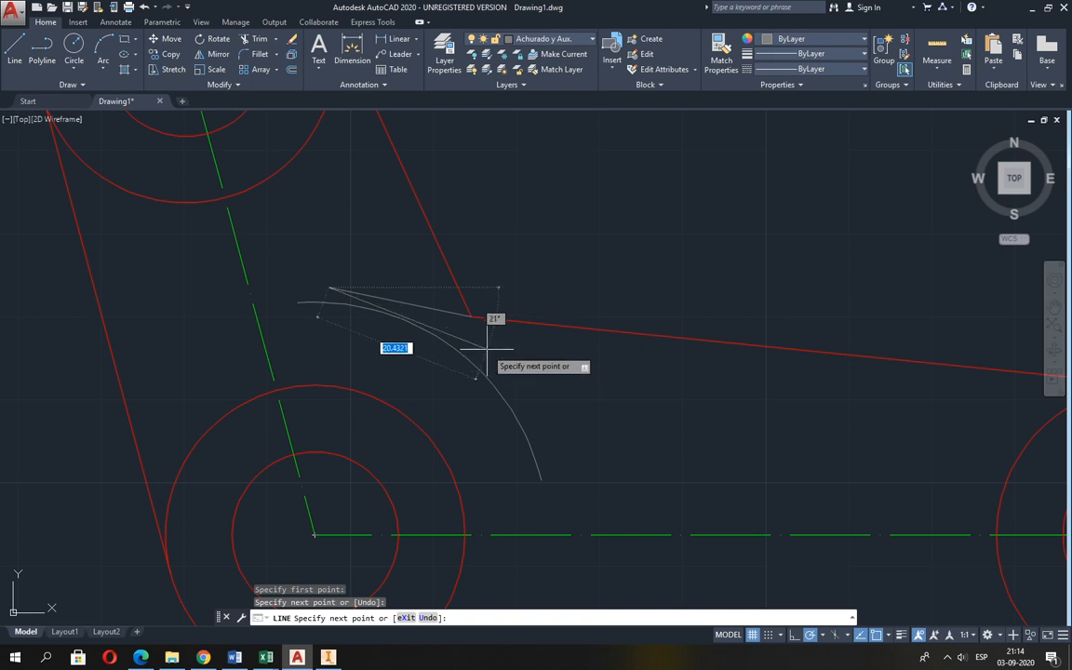
{"action": "type", "text": "u"}
{"action": "key", "text": "Return"}
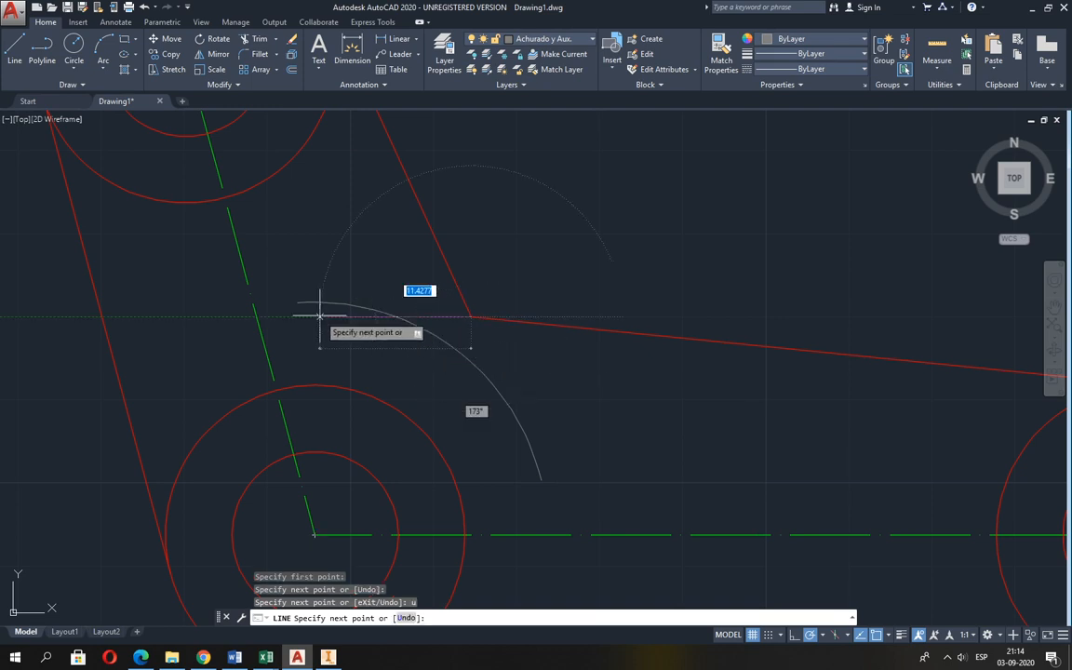
{"action": "right_click", "coordinate": [310, 294], "text": "shift"}
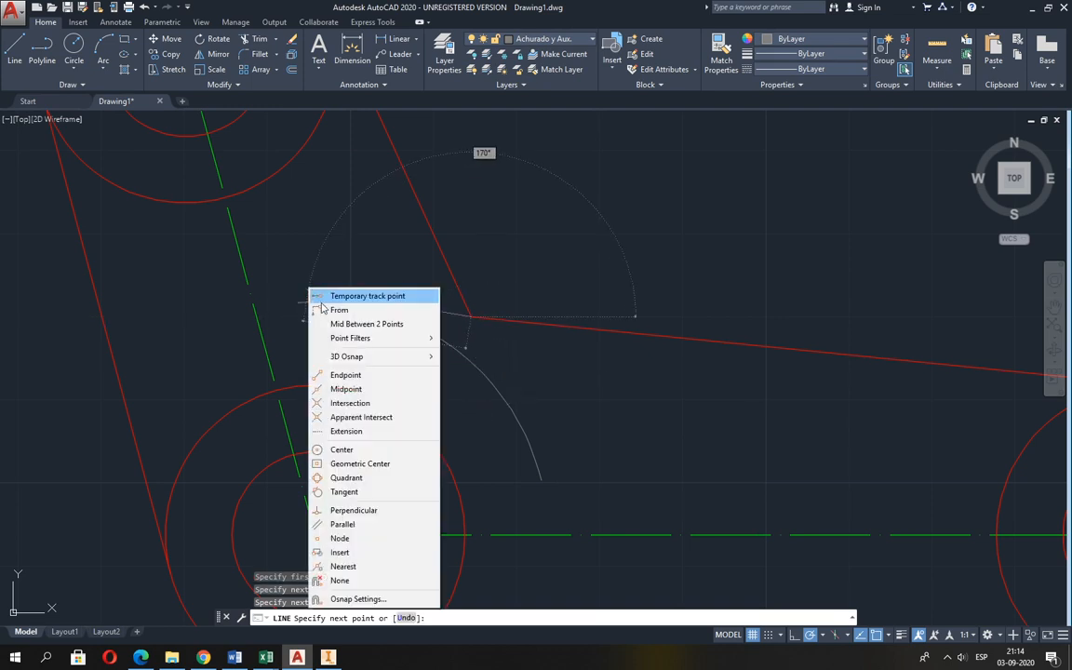
{"action": "left_click", "coordinate": [342, 491]}
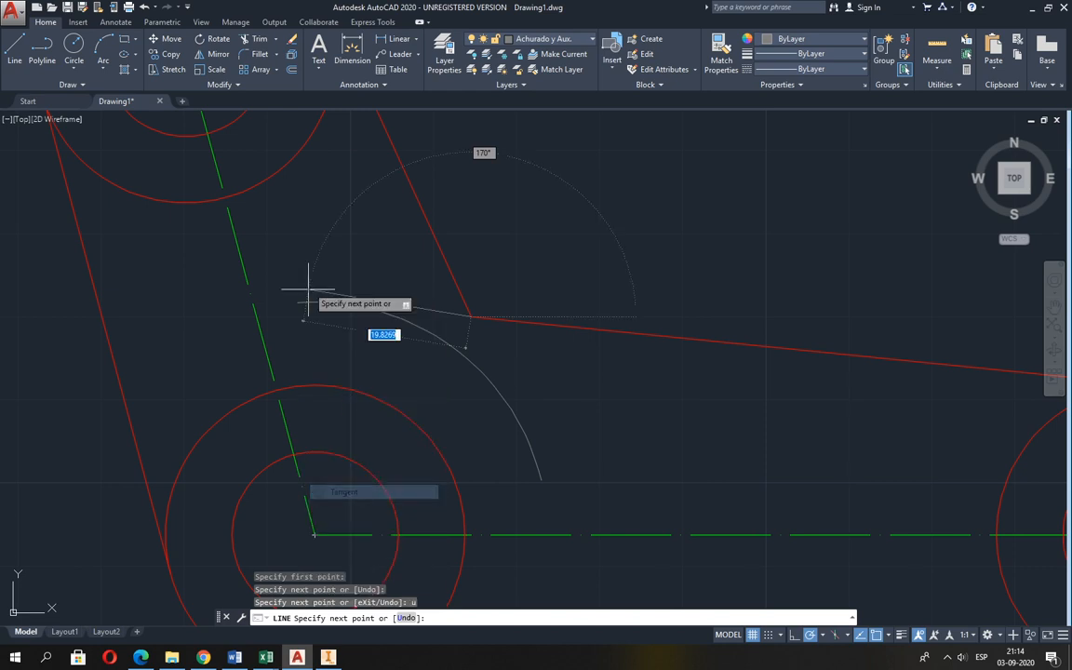
{"action": "left_click", "coordinate": [358, 308]}
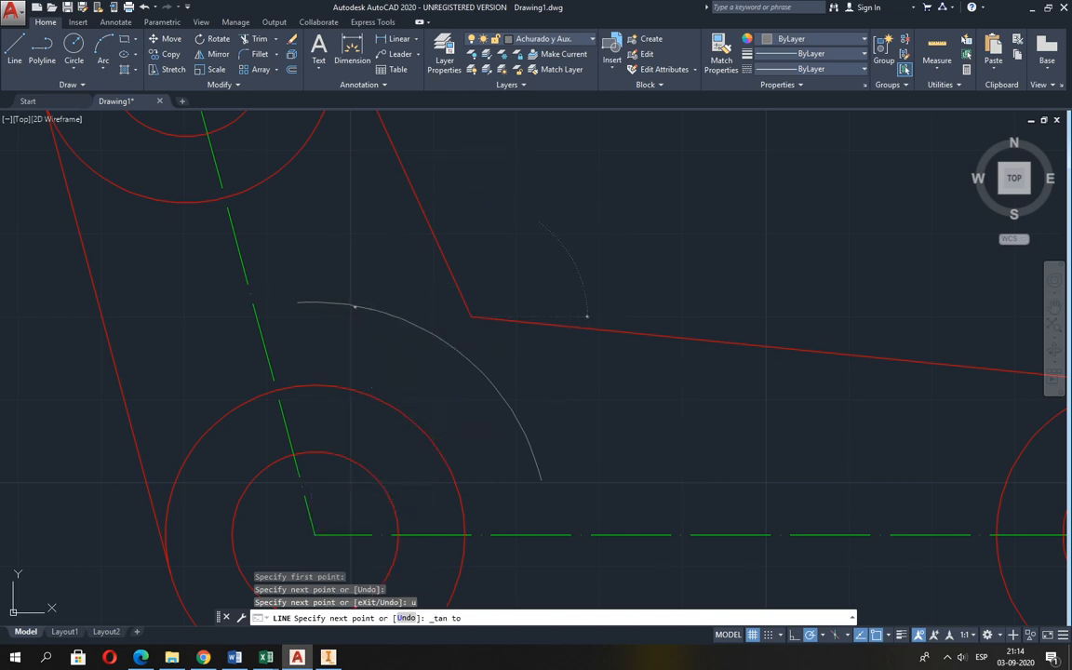
{"action": "key", "text": "Return"}
{"action": "key", "text": "Return"}
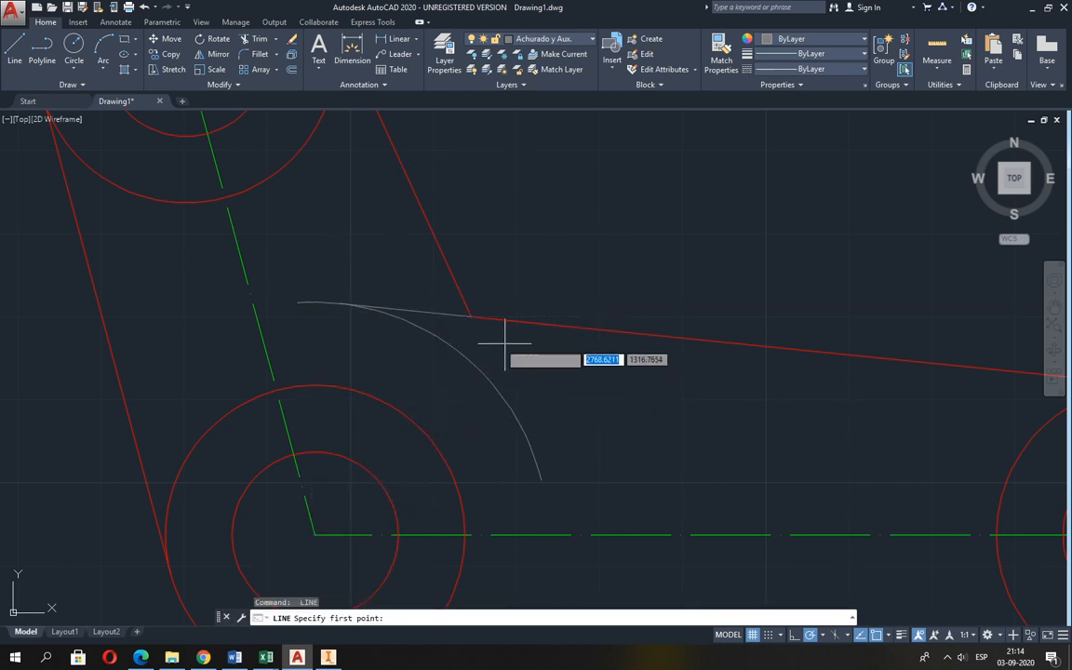
Draw a second auxiliary line from the same inner corner tangent to the lower-right part of the auxiliary arc.
{"action": "left_click", "coordinate": [470, 317]}
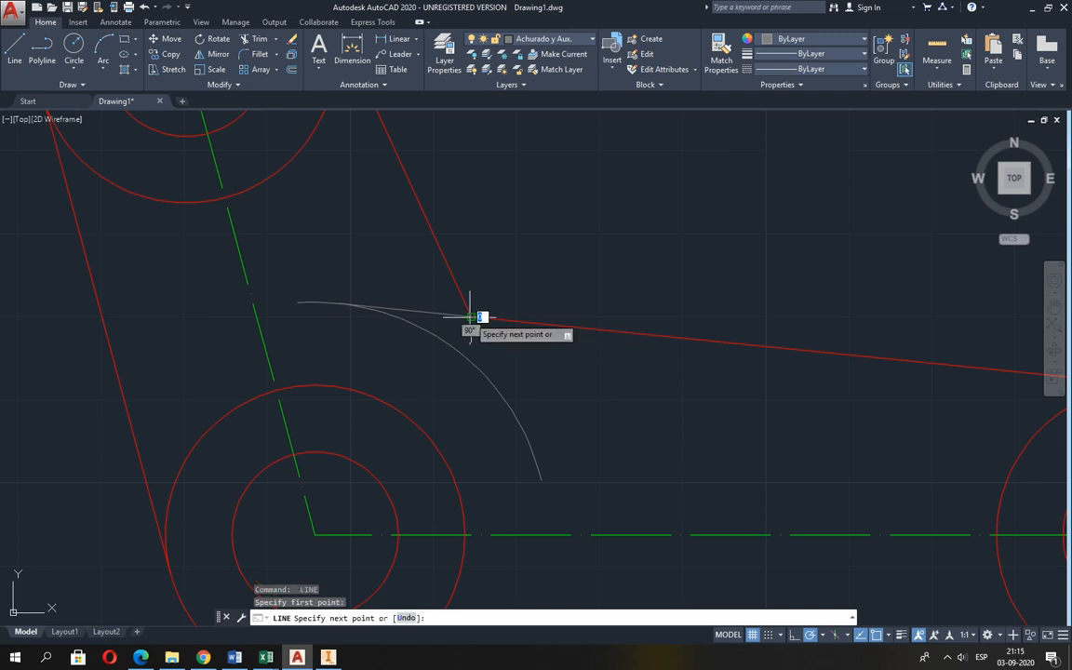
{"action": "right_click", "coordinate": [520, 376], "text": "shift"}
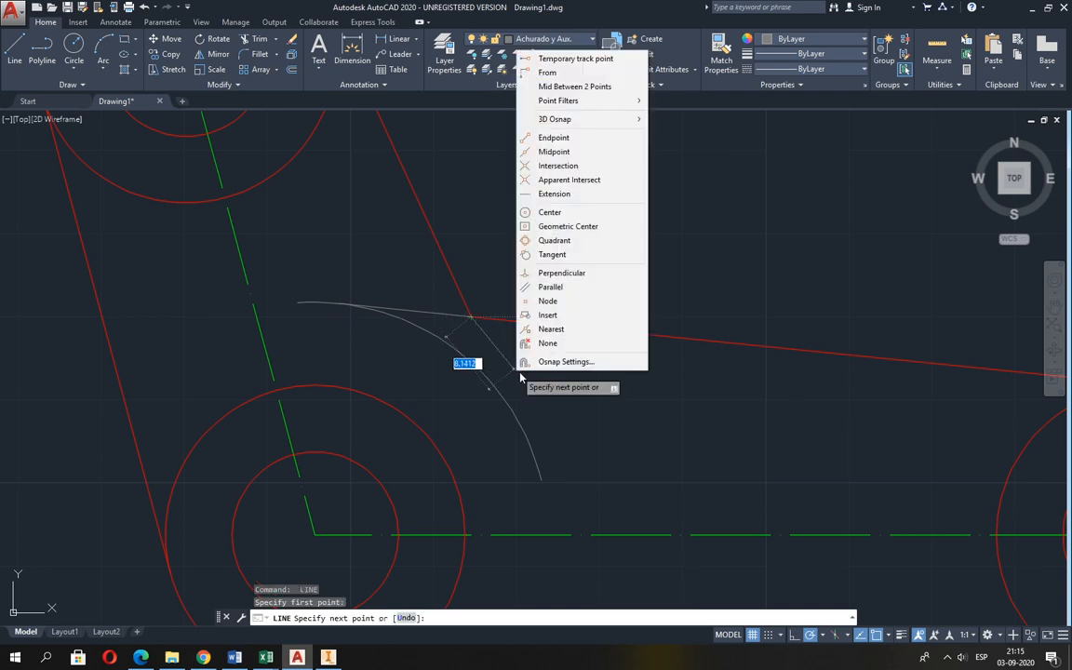
{"action": "left_click", "coordinate": [552, 254]}
{"action": "left_click", "coordinate": [517, 426]}
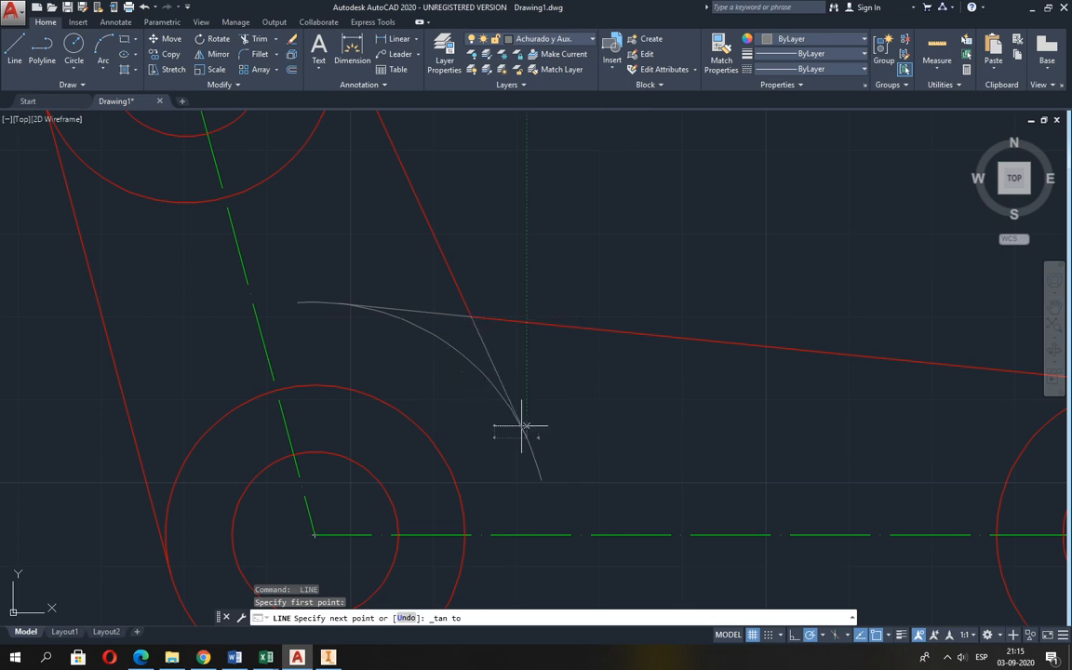
{"action": "key", "text": "Return"}
{"action": "scroll", "coordinate": [588, 406], "scroll_direction": "down", "scroll_amount": 2}
{"action": "mouse_move", "coordinate": [587, 406]}
{"action": "middle_mouse_down"}
{"action": "mouse_move", "coordinate": [545, 382]}
{"action": "mouse_move", "coordinate": [536, 361]}
{"action": "middle_mouse_up"}
{"action": "scroll", "coordinate": [409, 309], "scroll_direction": "up", "scroll_amount": 2}
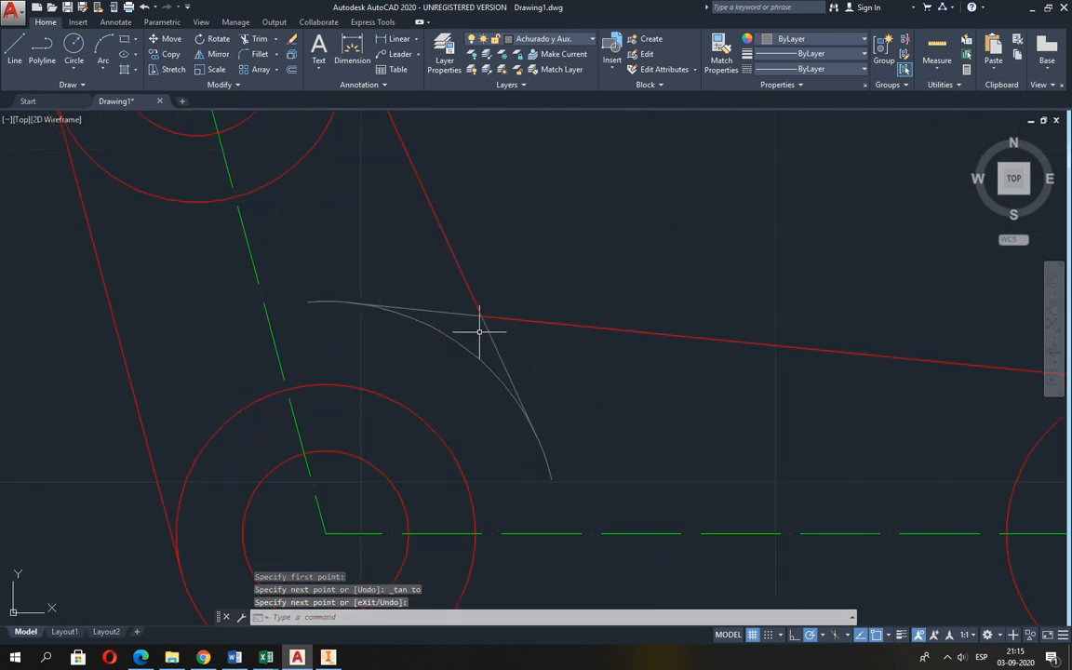
{"action": "scroll", "coordinate": [482, 327], "scroll_direction": "up", "scroll_amount": 2}
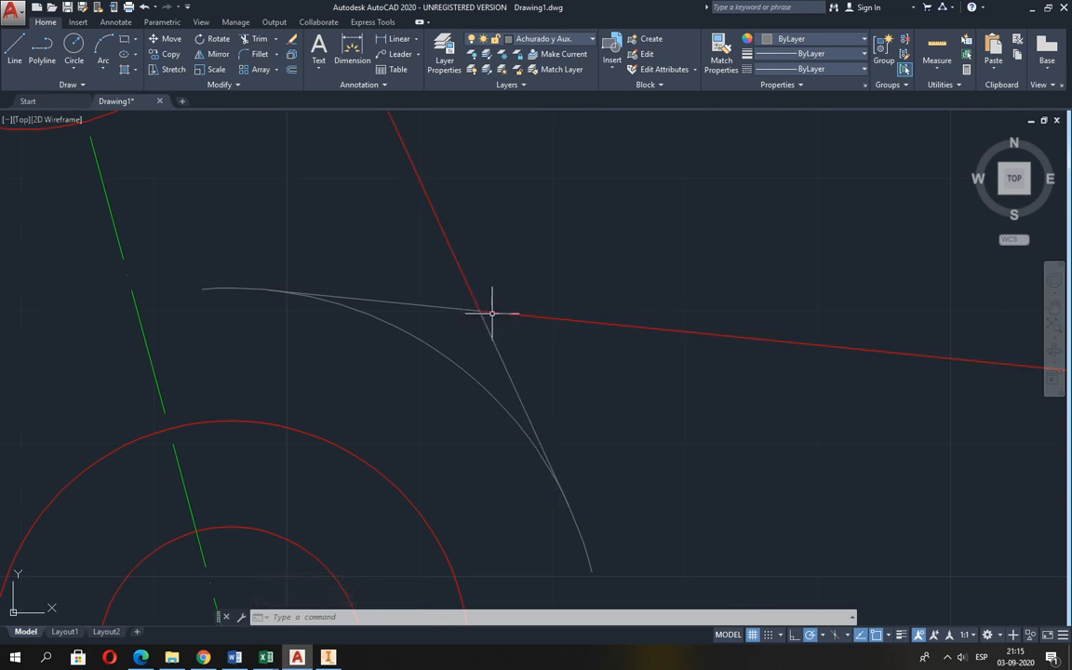
{"action": "middle_click_drag", "start_coordinate": [532, 465], "coordinate": [483, 376]}
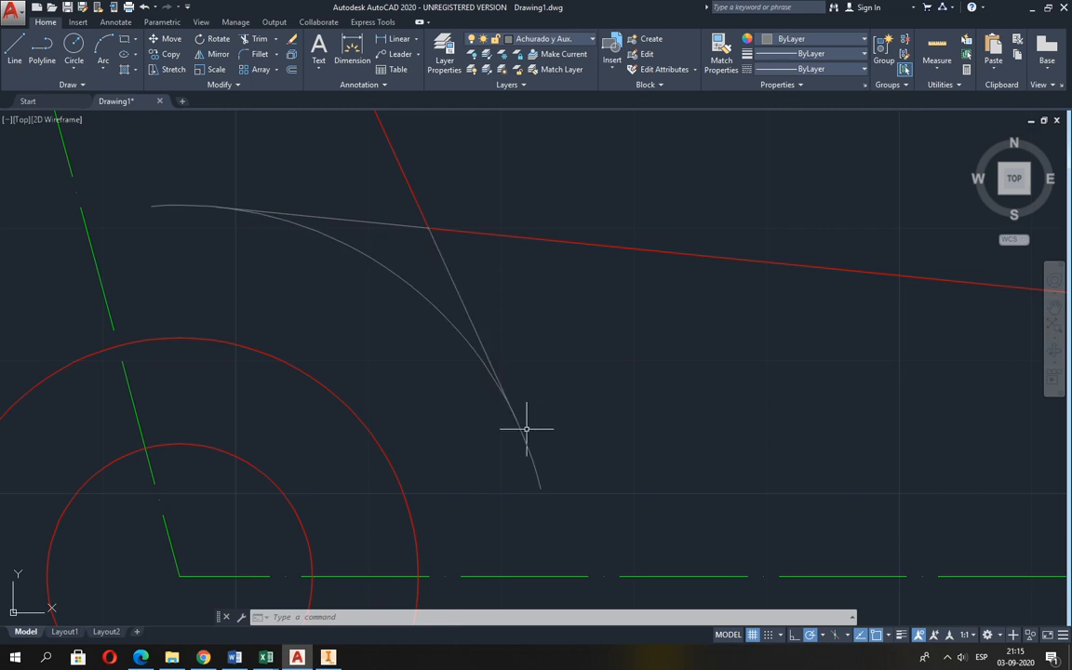
After checking Guia 2.pdf, fillet the inner corner between the two red tangent edges in AutoCAD with radius 20.
{"action": "key", "text": "alt+Tab"}
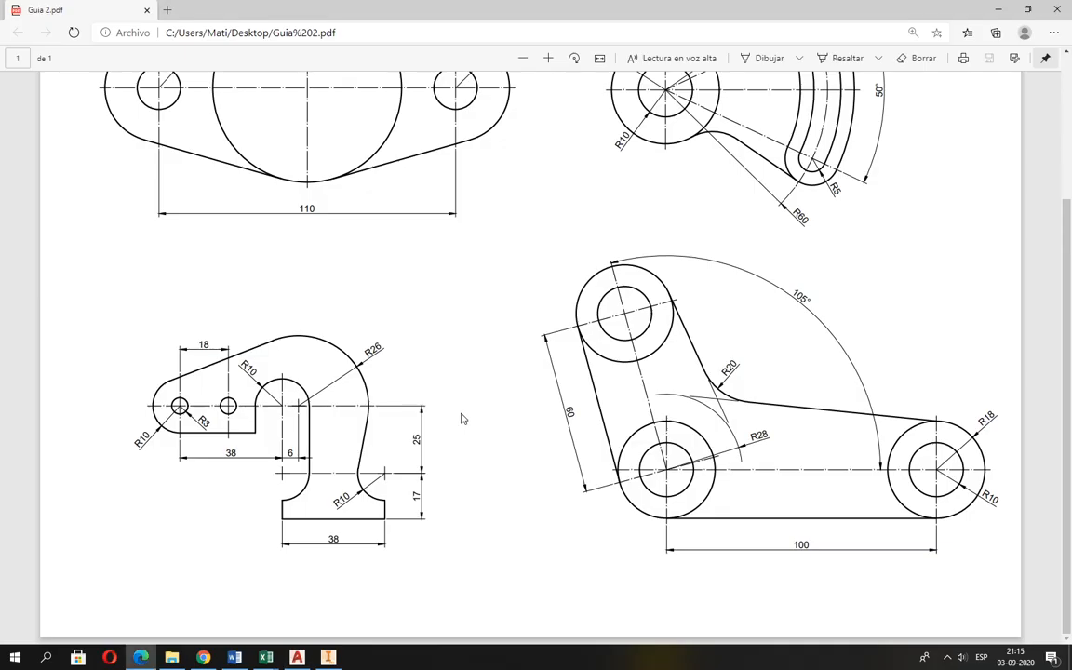
{"action": "scroll", "coordinate": [459, 407], "scroll_direction": "up", "scroll_amount": 2}
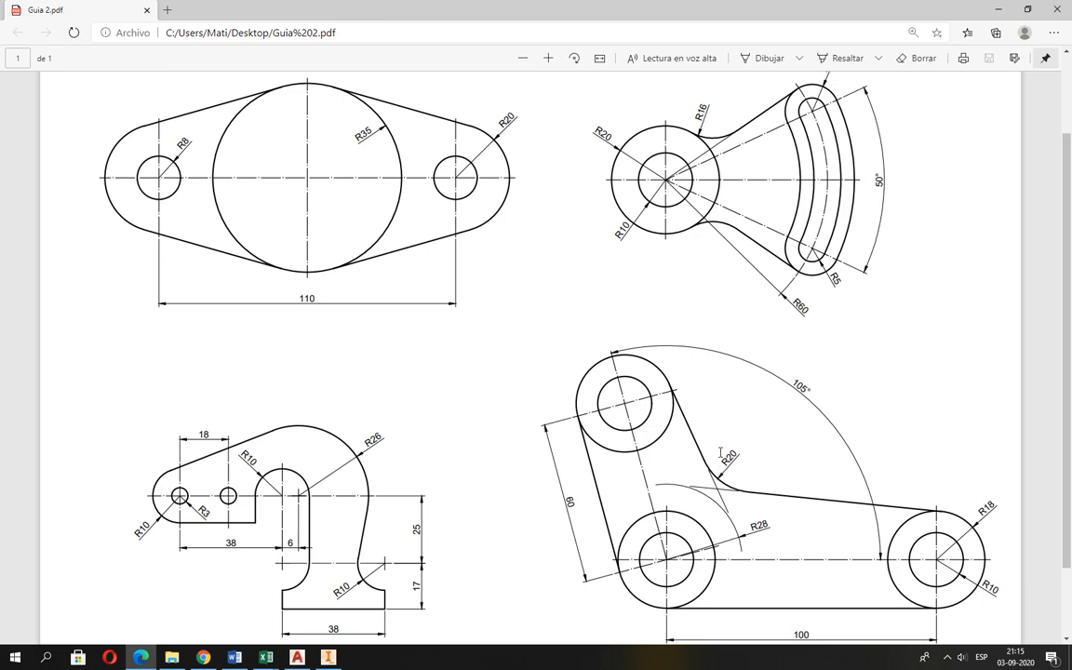
{"action": "key", "text": "alt+Tab"}
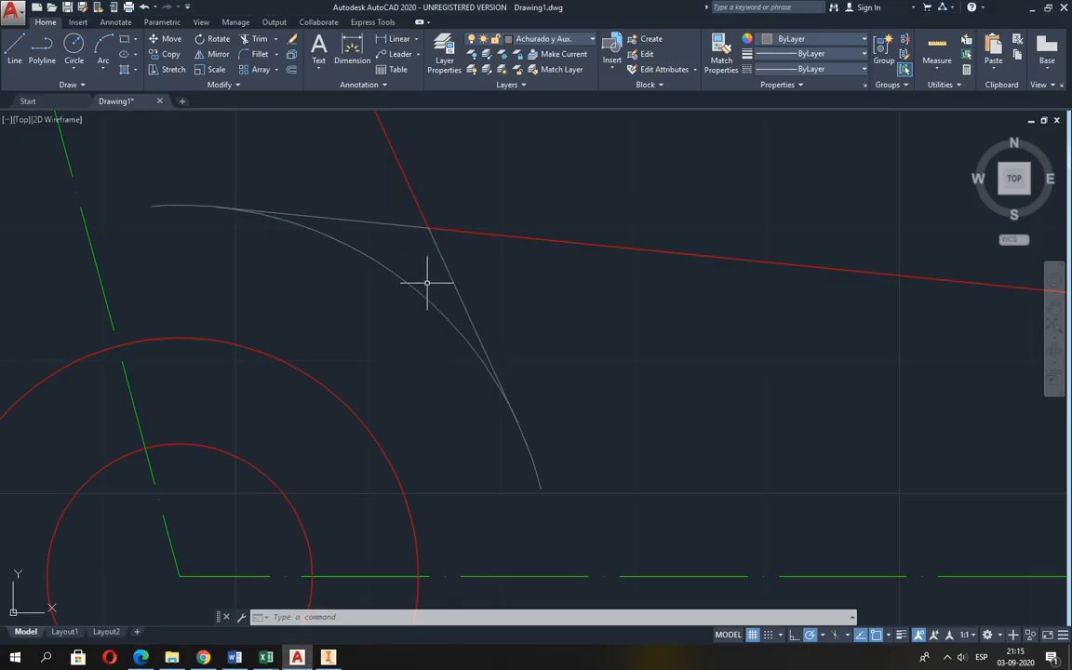
{"action": "mouse_move", "coordinate": [464, 326]}
{"action": "middle_mouse_down"}
{"action": "mouse_move", "coordinate": [478, 401]}
{"action": "mouse_move", "coordinate": [515, 450]}
{"action": "middle_mouse_up"}
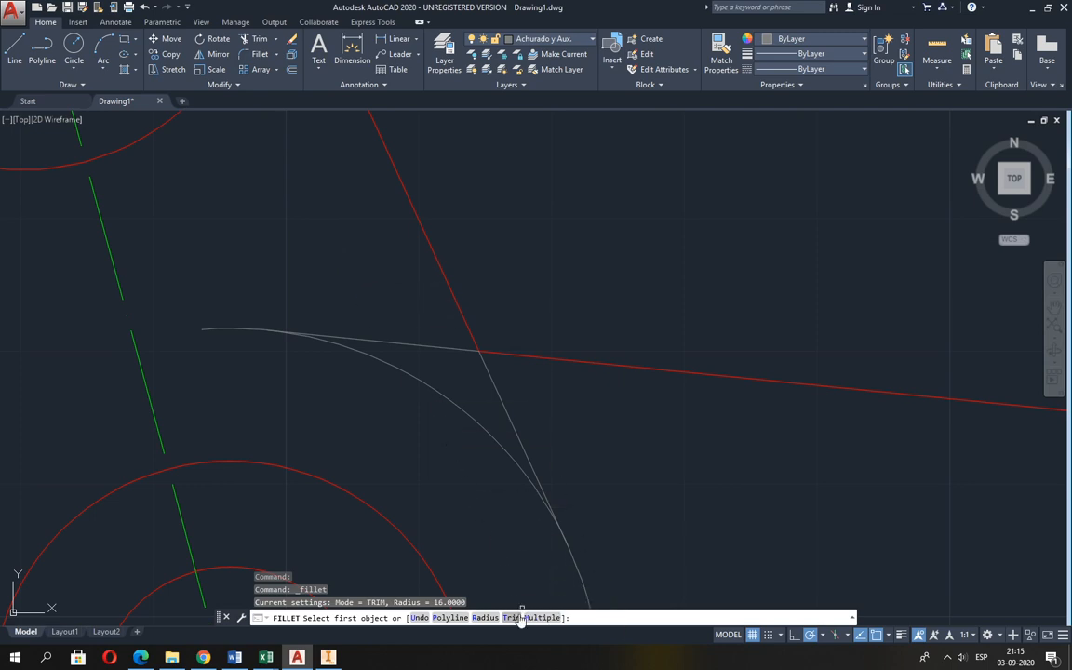
{"action": "left_click", "coordinate": [485, 618]}
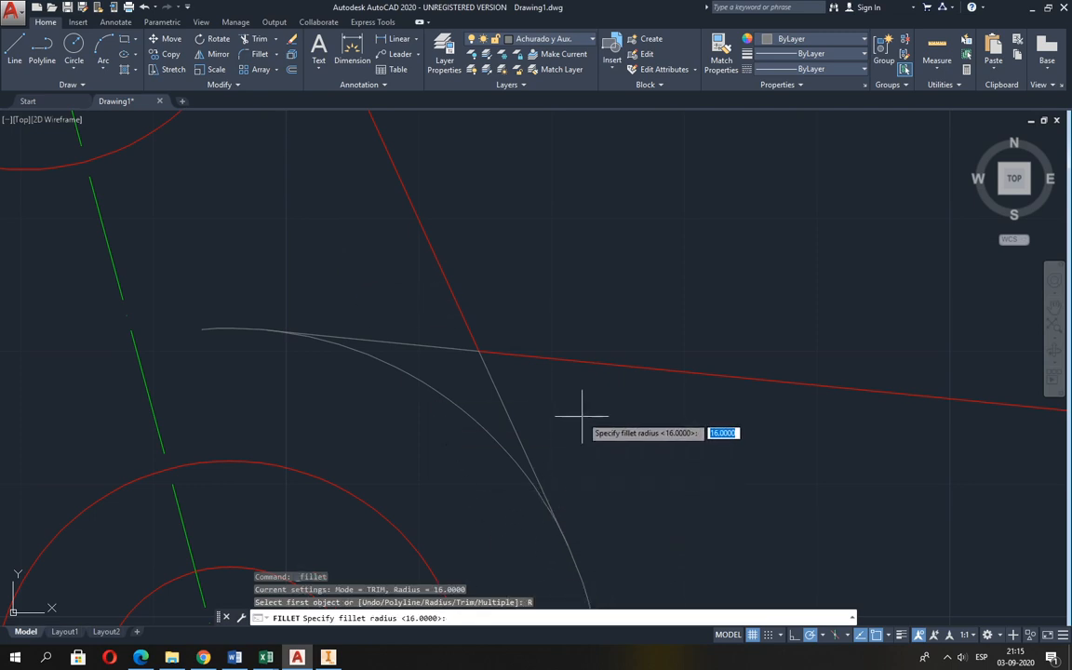
{"action": "type", "text": "20"}
{"action": "key", "text": "Return"}
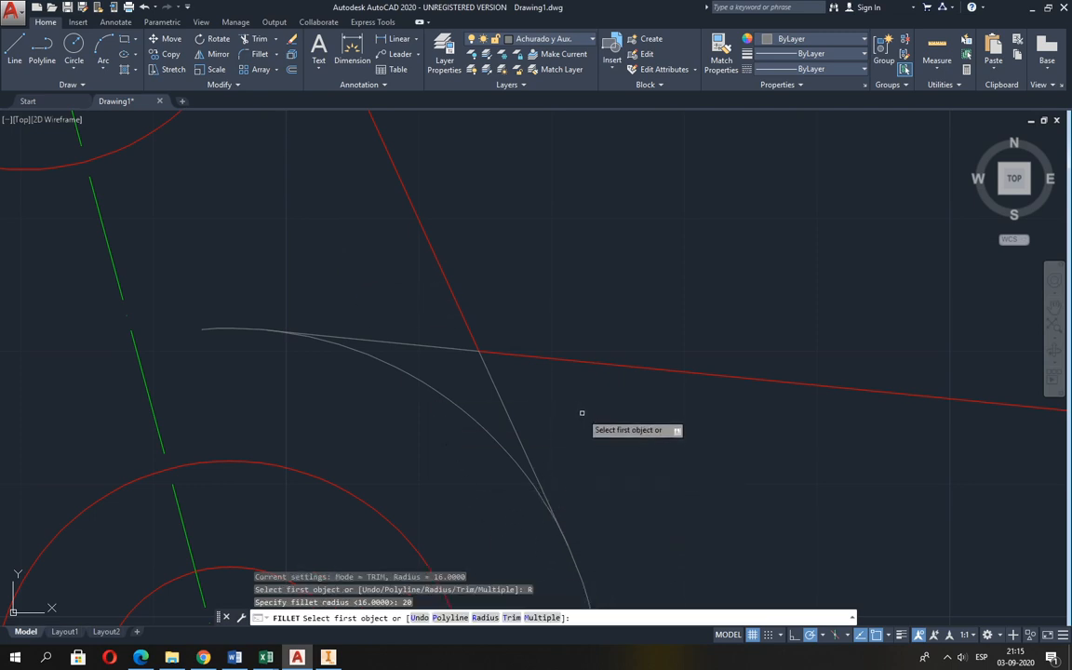
{"action": "left_click", "coordinate": [498, 353]}
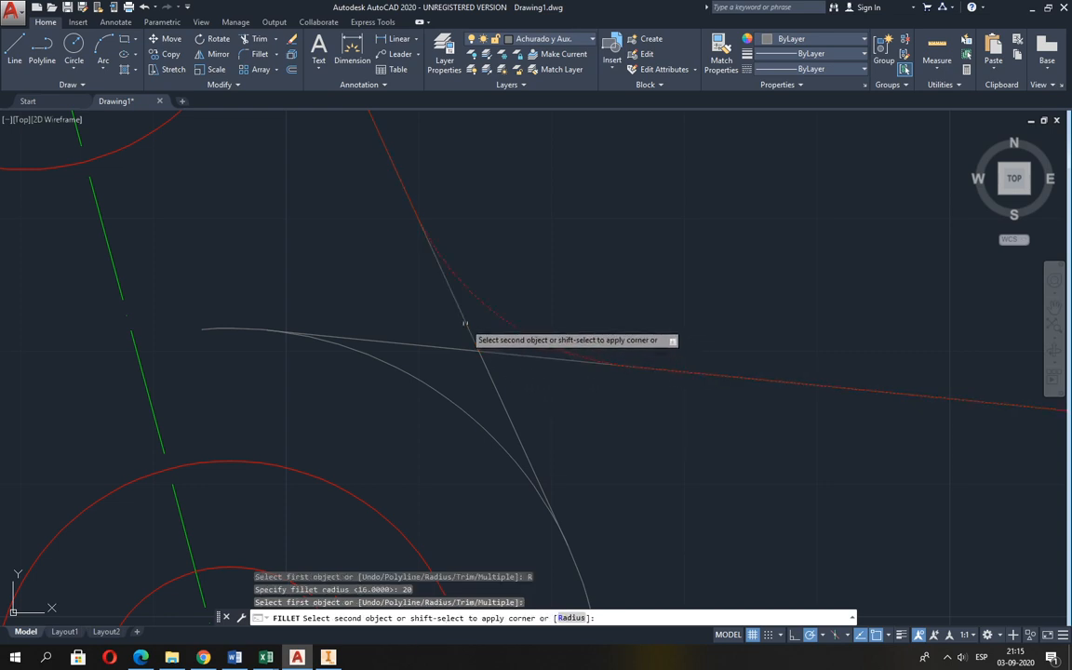
{"action": "left_click", "coordinate": [463, 320]}
{"action": "scroll", "coordinate": [492, 361], "scroll_direction": "down", "scroll_amount": 1}
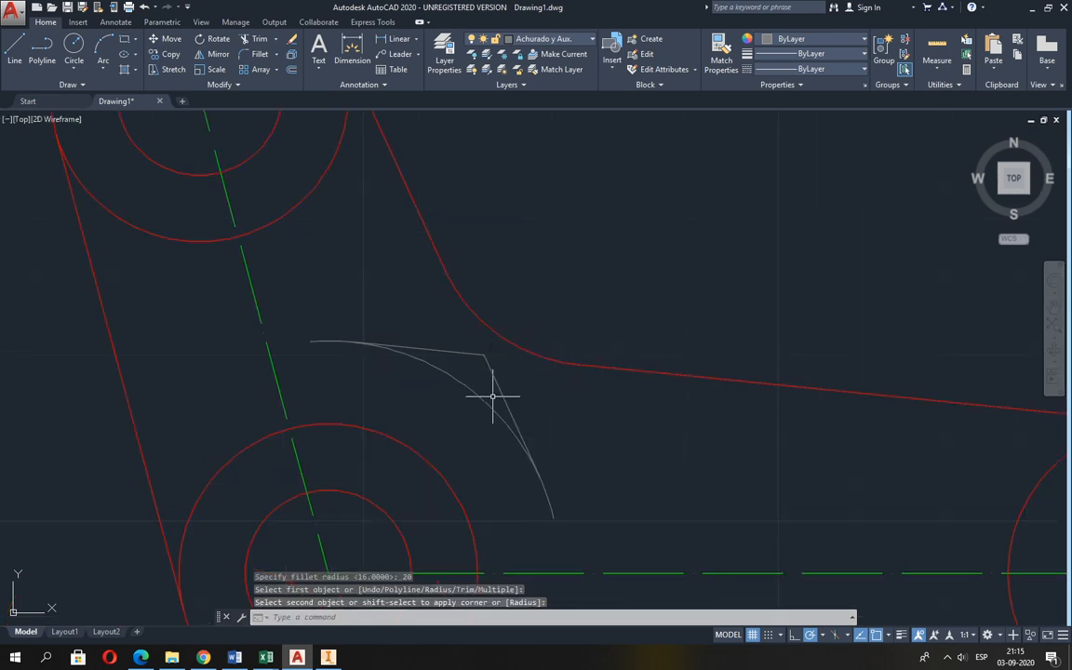
Extend both auxiliary tangent lines to the inner corner's fillet arc, using that arc as the boundary edge.
{"action": "scroll", "coordinate": [494, 397], "scroll_direction": "up", "scroll_amount": 2}
{"action": "middle_click_drag", "start_coordinate": [495, 393], "coordinate": [503, 478]}
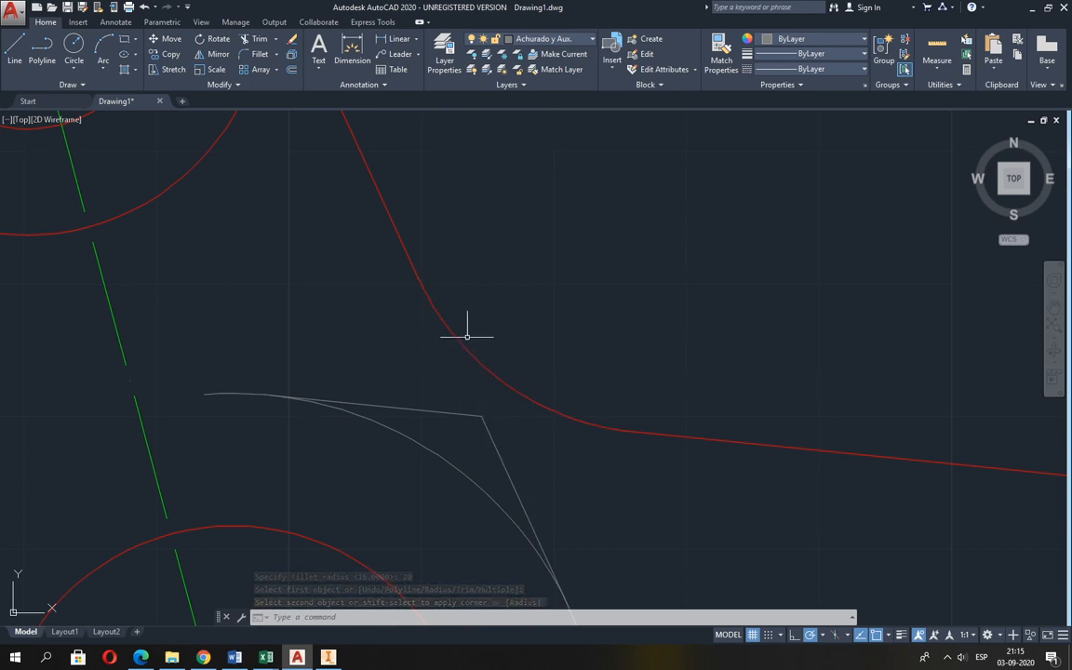
{"action": "left_click", "coordinate": [275, 41]}
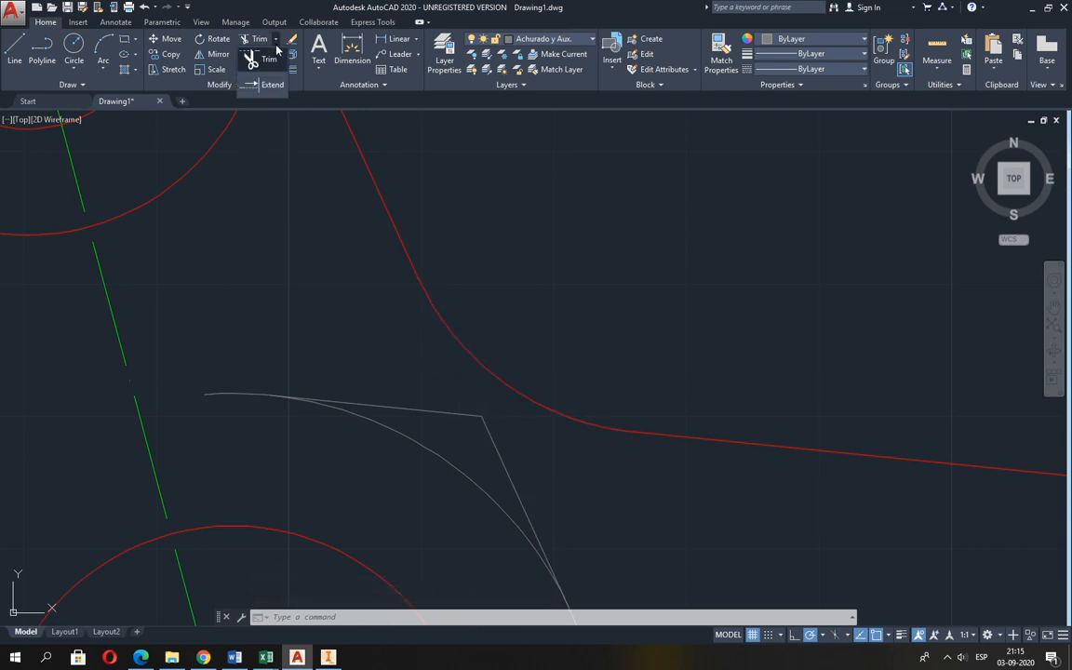
{"action": "left_click", "coordinate": [272, 84]}
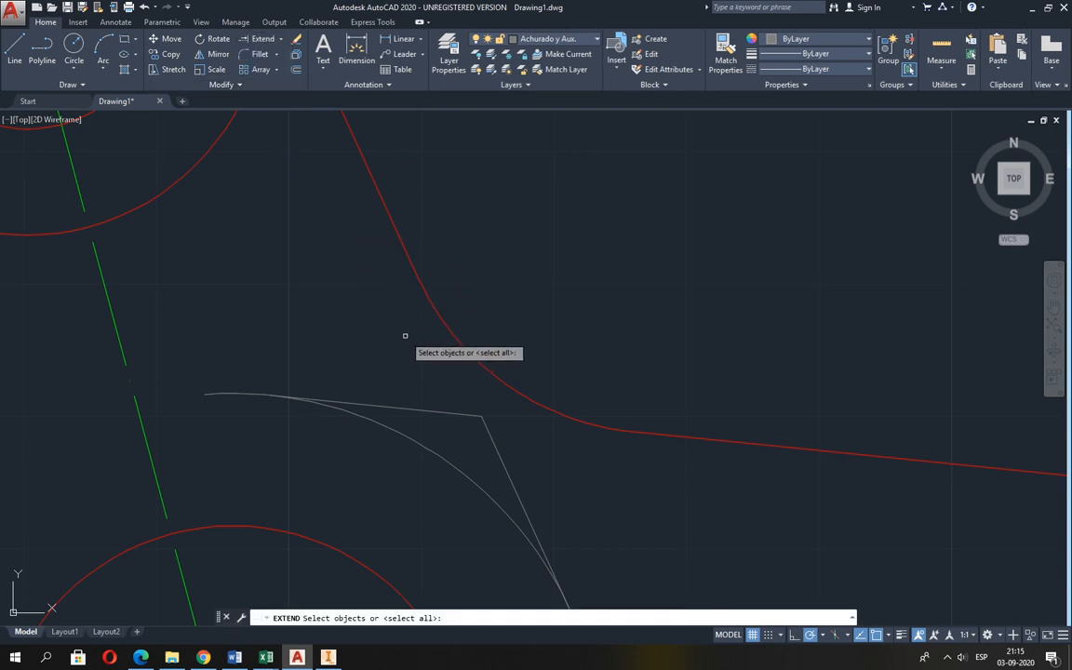
{"action": "left_click", "coordinate": [448, 327]}
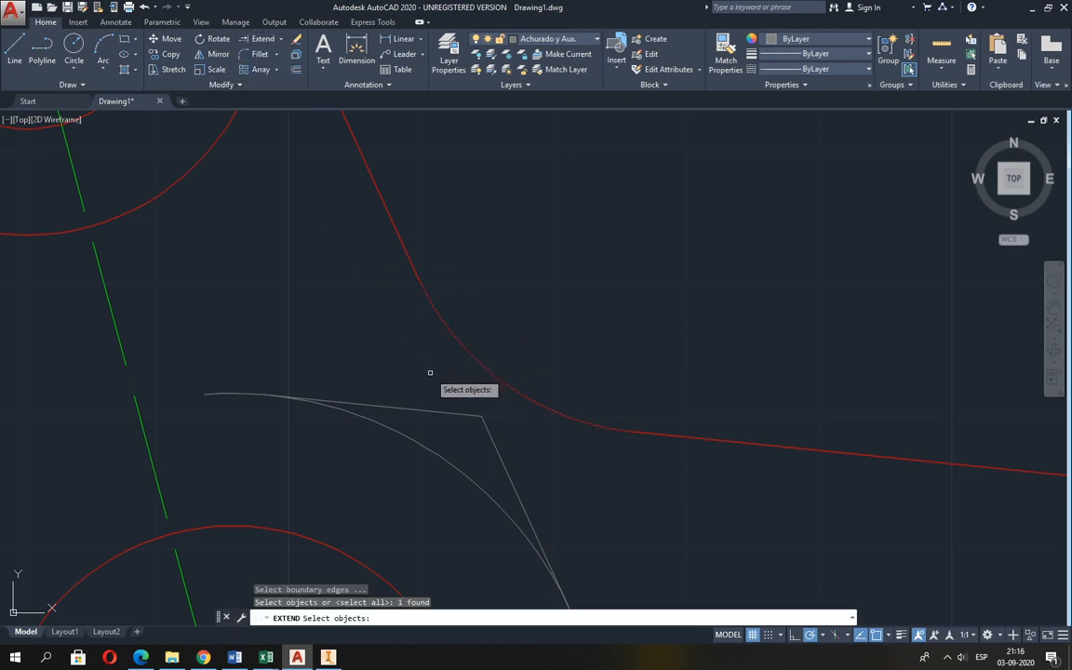
{"action": "key", "text": "Return"}
{"action": "left_click", "coordinate": [473, 424]}
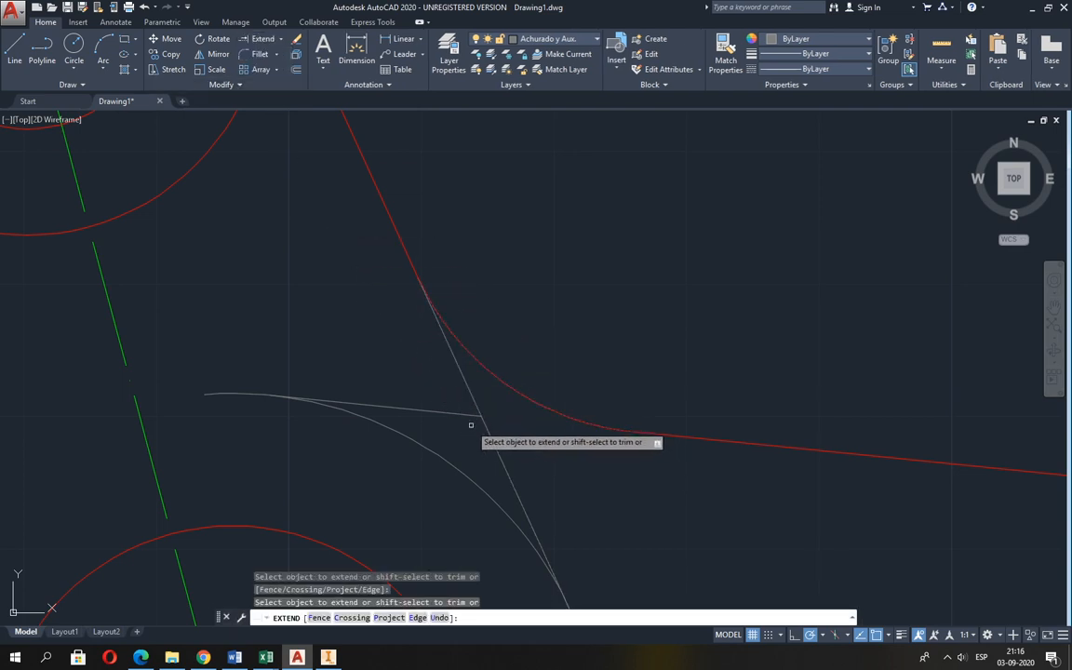
{"action": "left_click", "coordinate": [466, 415]}
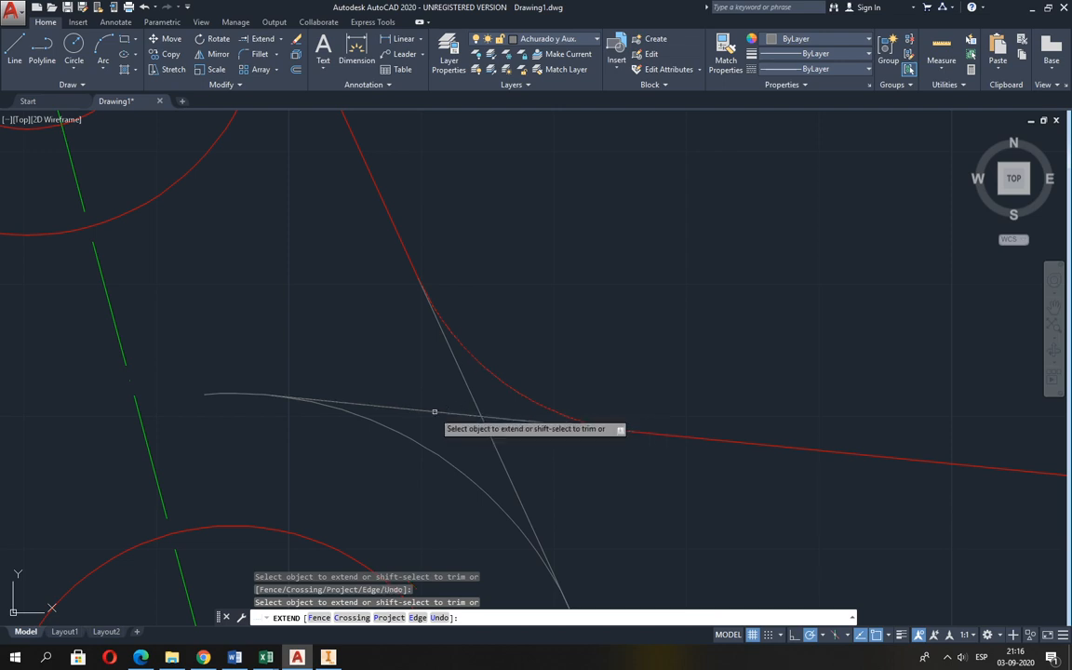
{"action": "scroll", "coordinate": [438, 405], "scroll_direction": "down", "scroll_amount": 2}
{"action": "key", "text": "Return"}
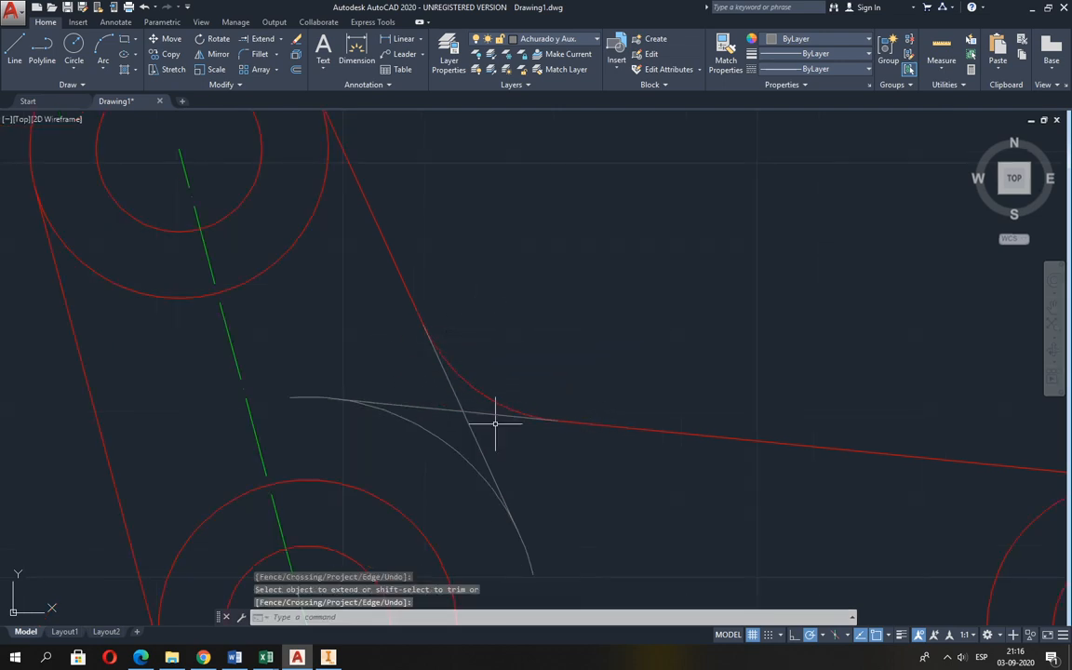
Draw two auxiliary circles with a radius of about 1.92, one centred on each end of the fillet arc.
{"action": "scroll", "coordinate": [495, 423], "scroll_direction": "up", "scroll_amount": 2}
{"action": "scroll", "coordinate": [588, 424], "scroll_direction": "up", "scroll_amount": 2}
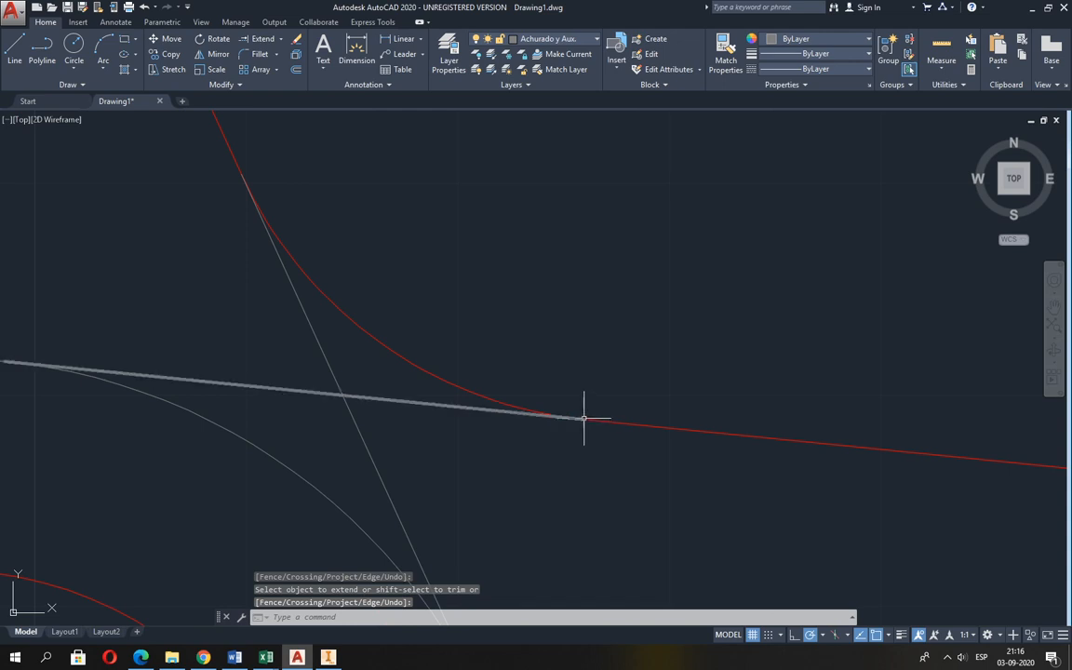
{"action": "type", "text": "c"}
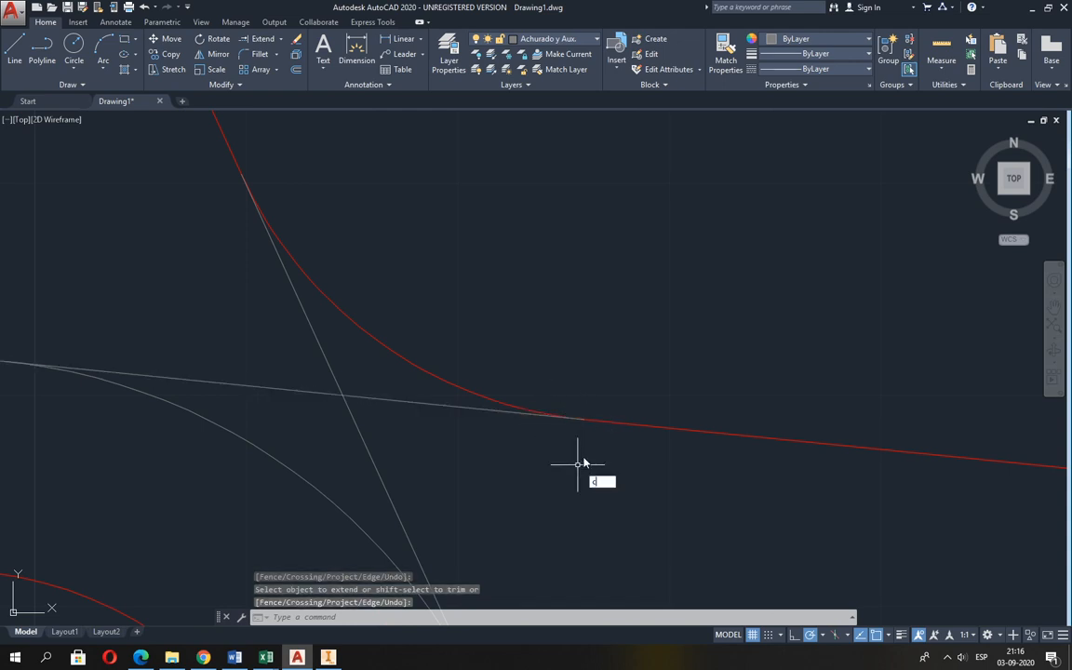
{"action": "key", "text": "Return"}
{"action": "left_click", "coordinate": [585, 419]}
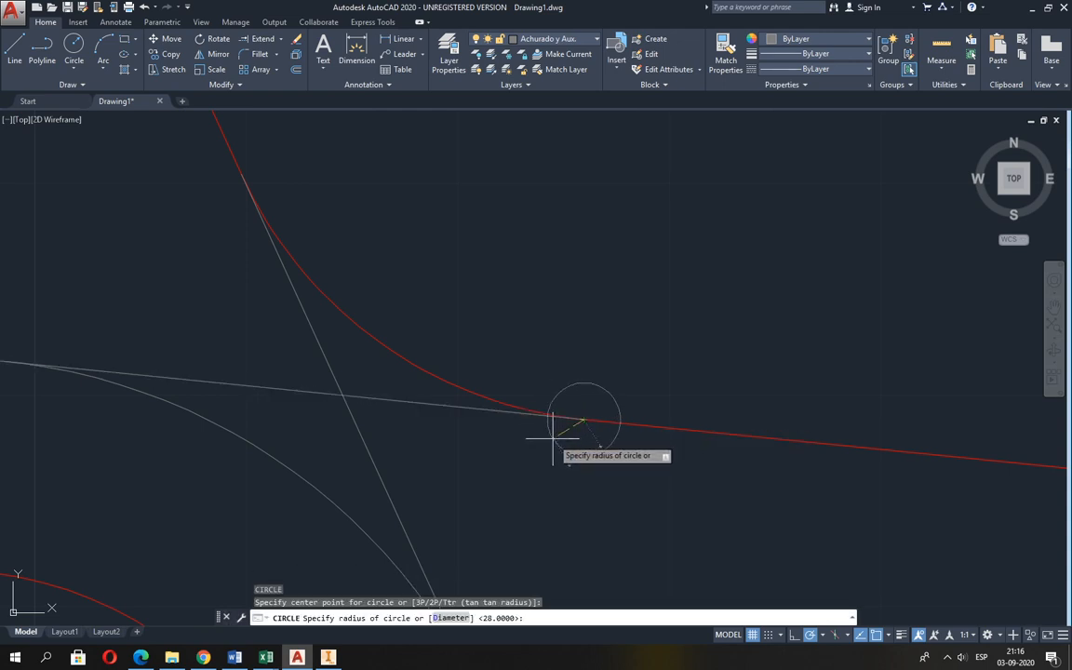
{"action": "left_click", "coordinate": [549, 438]}
{"action": "key", "text": "Return"}
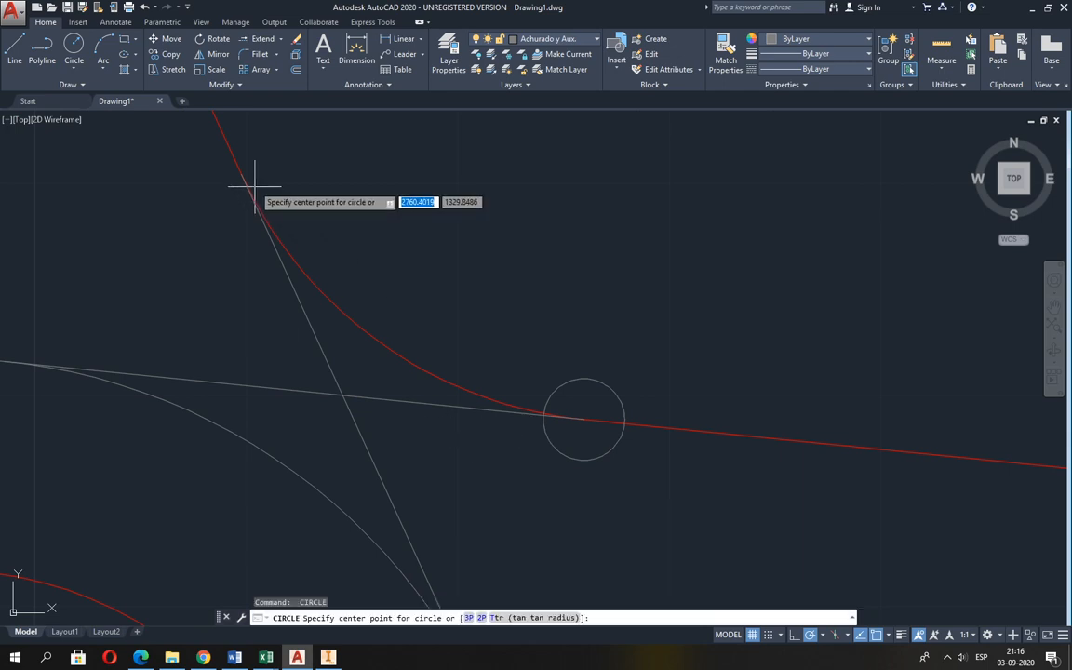
{"action": "left_click", "coordinate": [241, 175]}
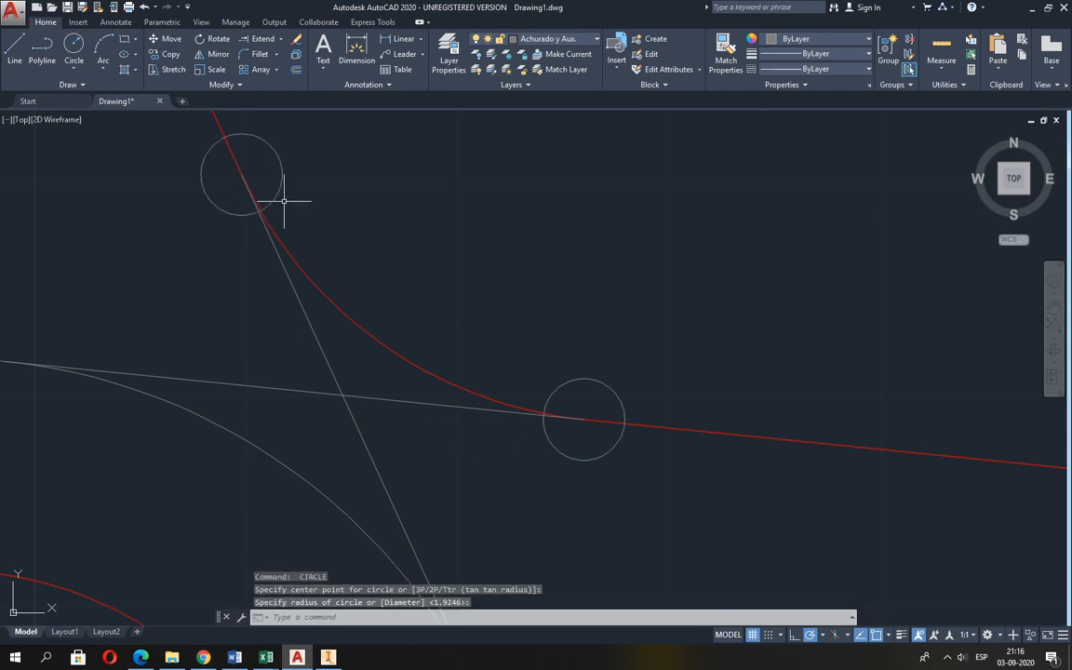
Trim the ends of both auxiliary tangent lines that lie inside the two small circles at the inner fillet.
{"action": "left_click", "coordinate": [273, 65]}
{"action": "scroll", "coordinate": [264, 209], "scroll_direction": "up", "scroll_amount": 5}
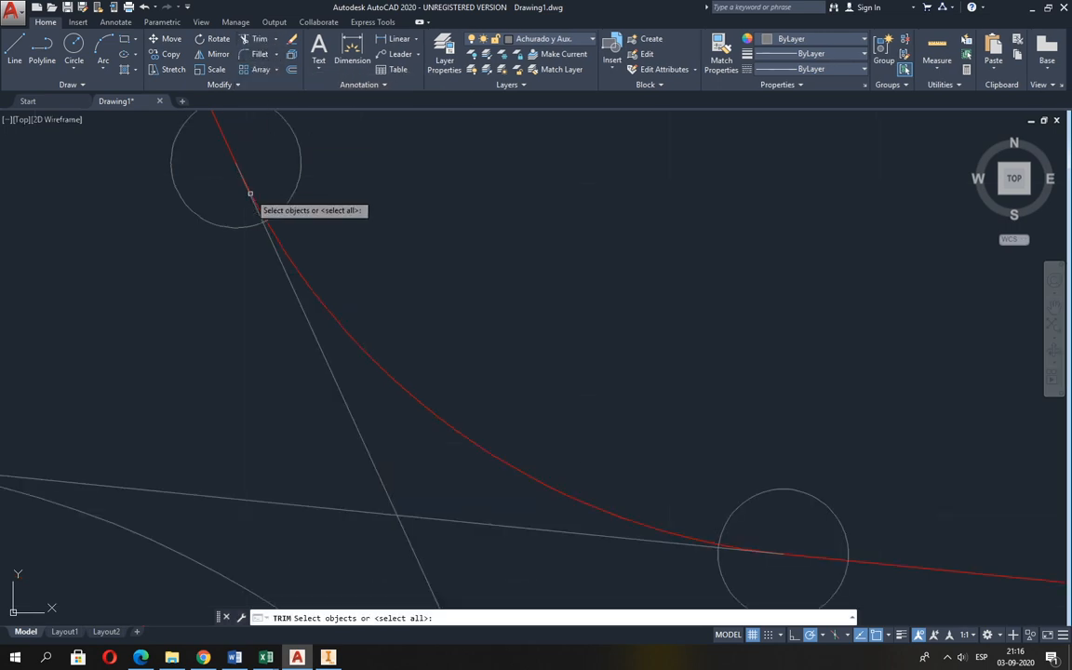
{"action": "left_click", "coordinate": [269, 250]}
{"action": "scroll", "coordinate": [247, 259], "scroll_direction": "down", "scroll_amount": 6}
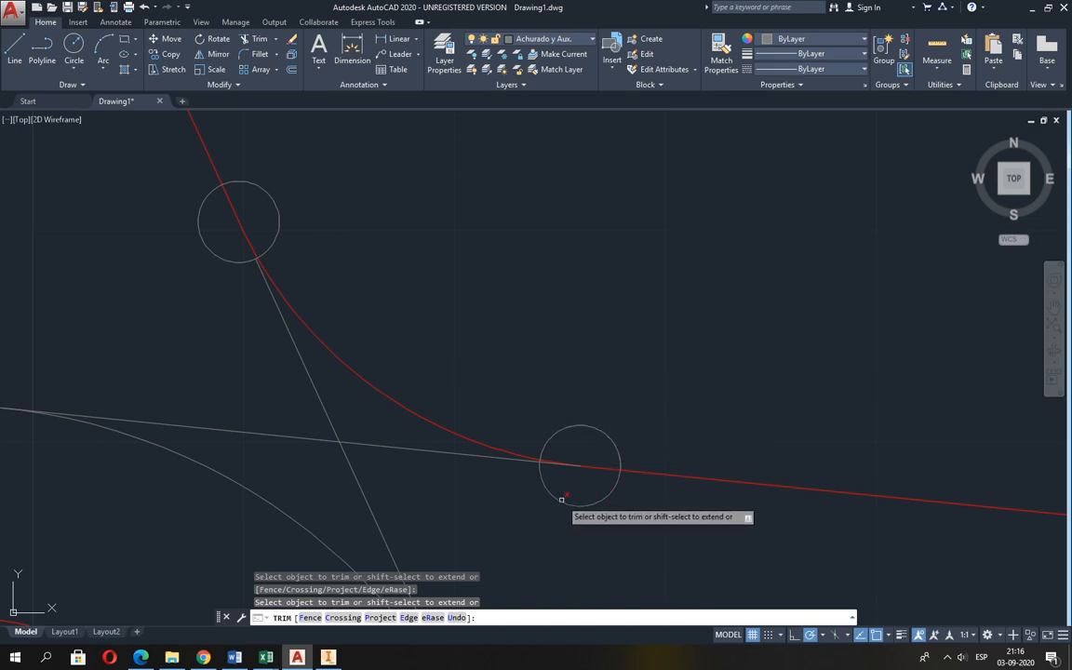
{"action": "scroll", "coordinate": [562, 472], "scroll_direction": "up", "scroll_amount": 4}
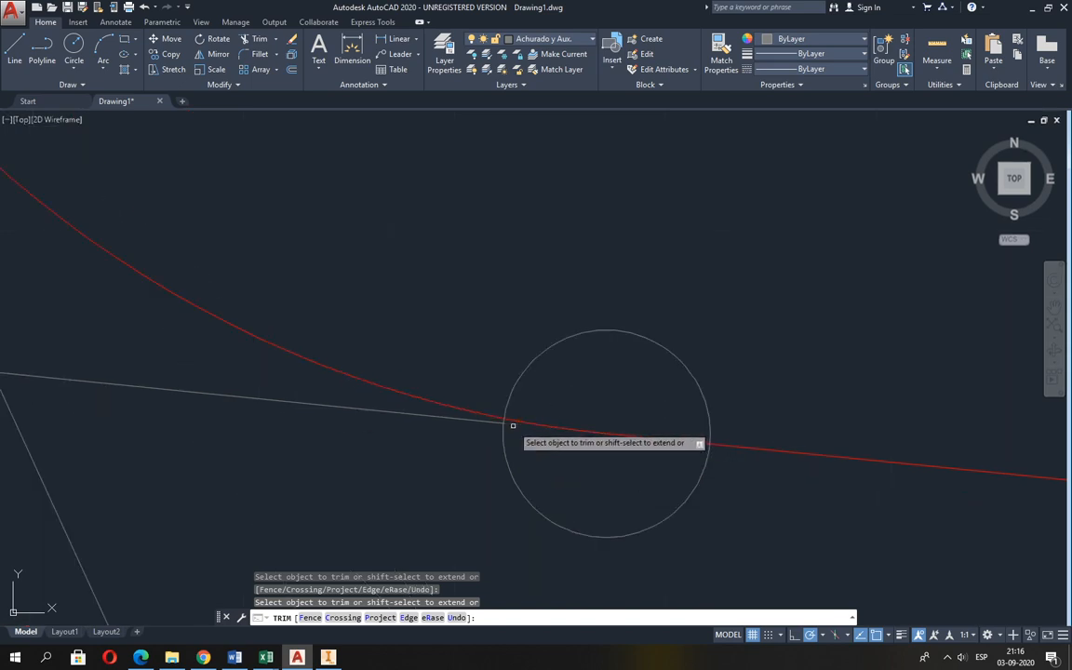
{"action": "scroll", "coordinate": [523, 432], "scroll_direction": "down", "scroll_amount": 6}
{"action": "key", "text": "Return"}
Erase the two small auxiliary circles at the ends of the inner fillet arc.
{"action": "type", "text": "e"}
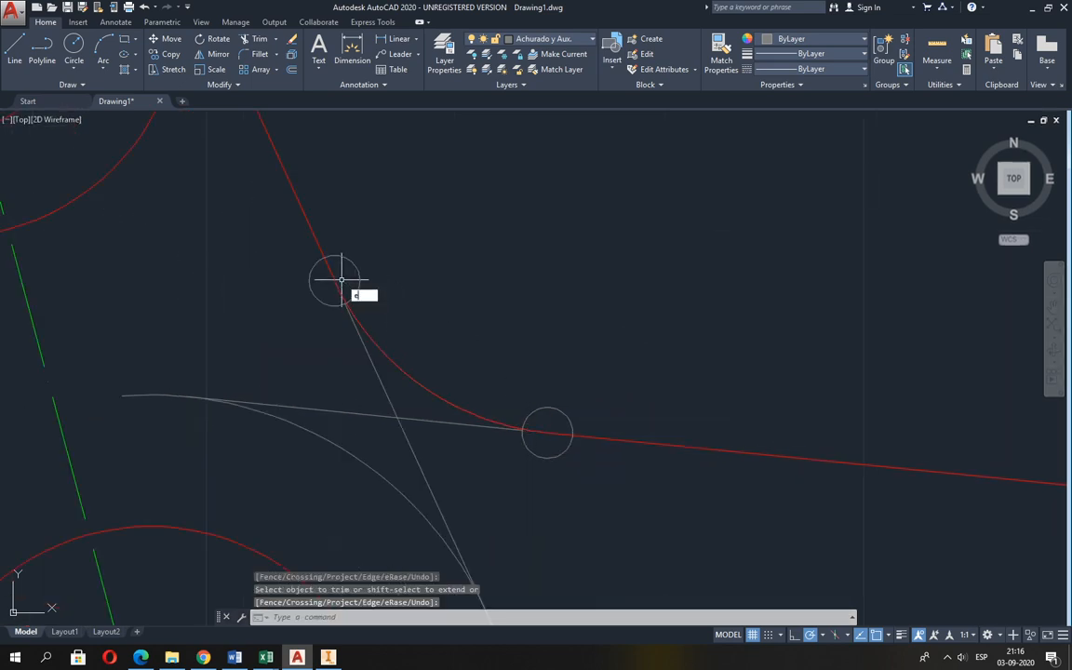
{"action": "key", "text": "Return"}
{"action": "left_click", "coordinate": [348, 255]}
{"action": "left_click", "coordinate": [346, 268]}
{"action": "key", "text": "Return"}
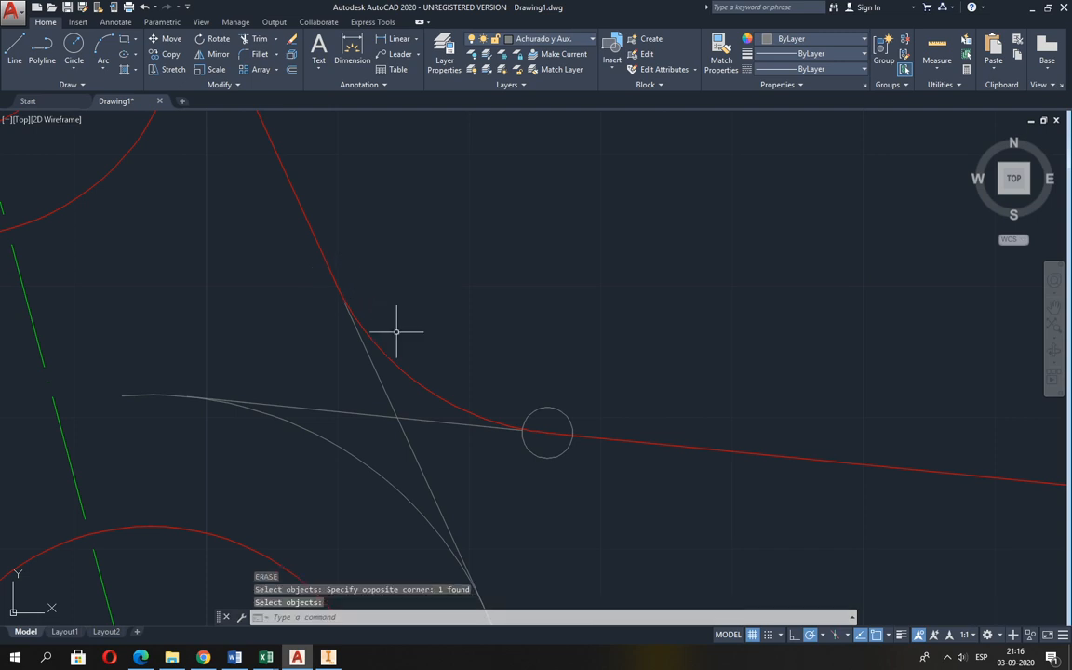
{"action": "key", "text": "Return"}
{"action": "left_click", "coordinate": [544, 409]}
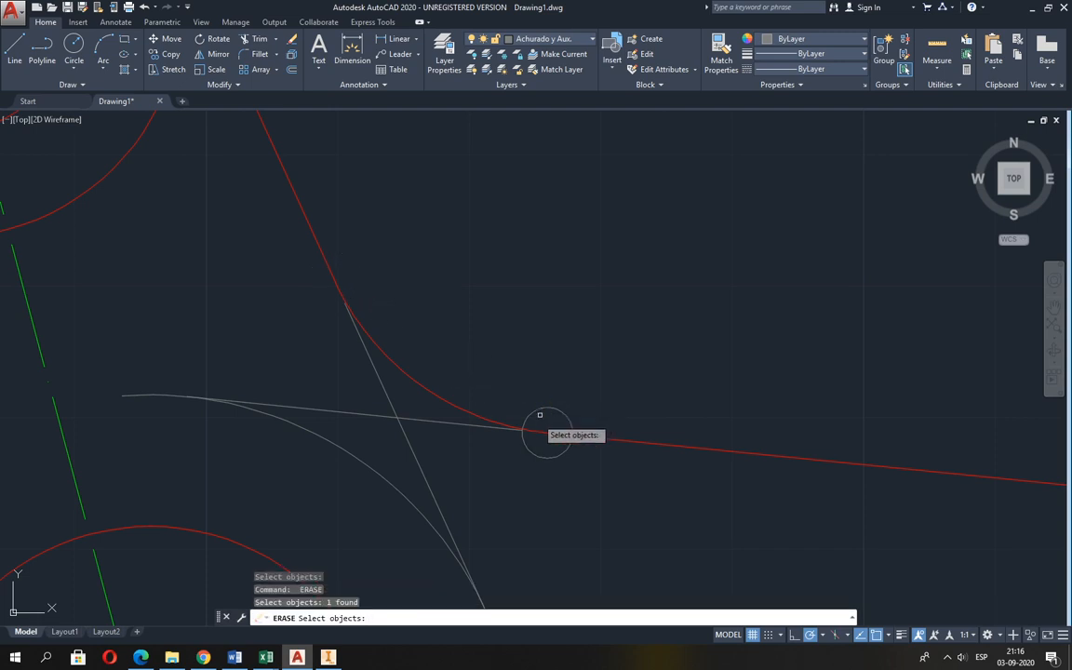
{"action": "key", "text": "Return"}
{"action": "scroll", "coordinate": [532, 477], "scroll_direction": "up", "scroll_amount": 1}
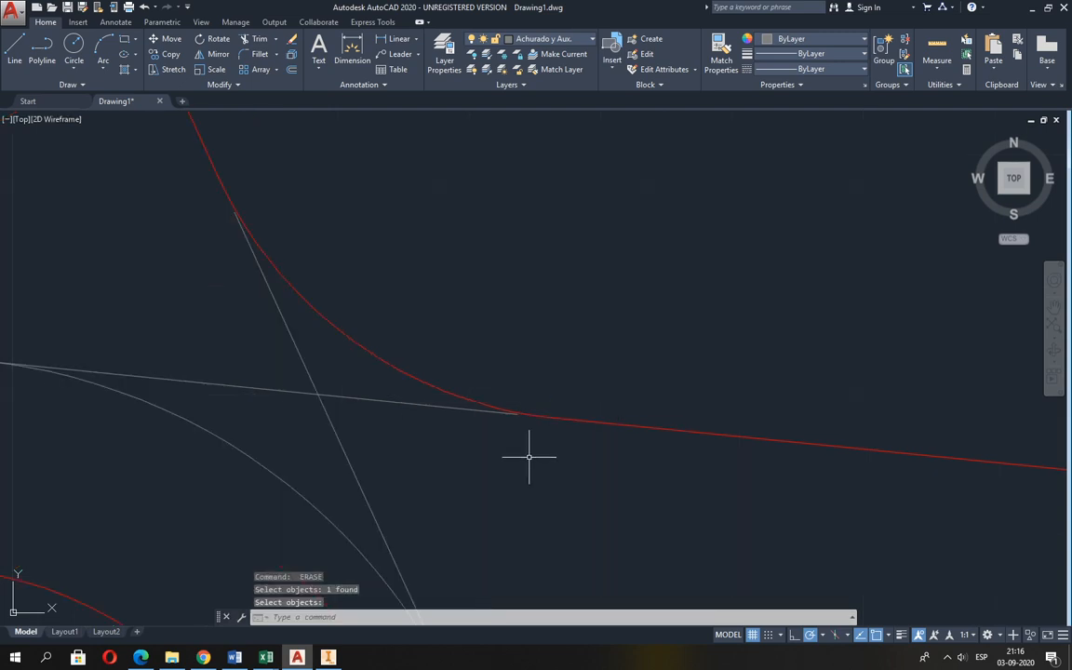
After checking Guia 2.pdf, draw an auxiliary circle of radius 20 in AutoCAD, concentric with the circles at the horizontal arm's outer end.
{"action": "scroll", "coordinate": [529, 456], "scroll_direction": "down", "scroll_amount": 5}
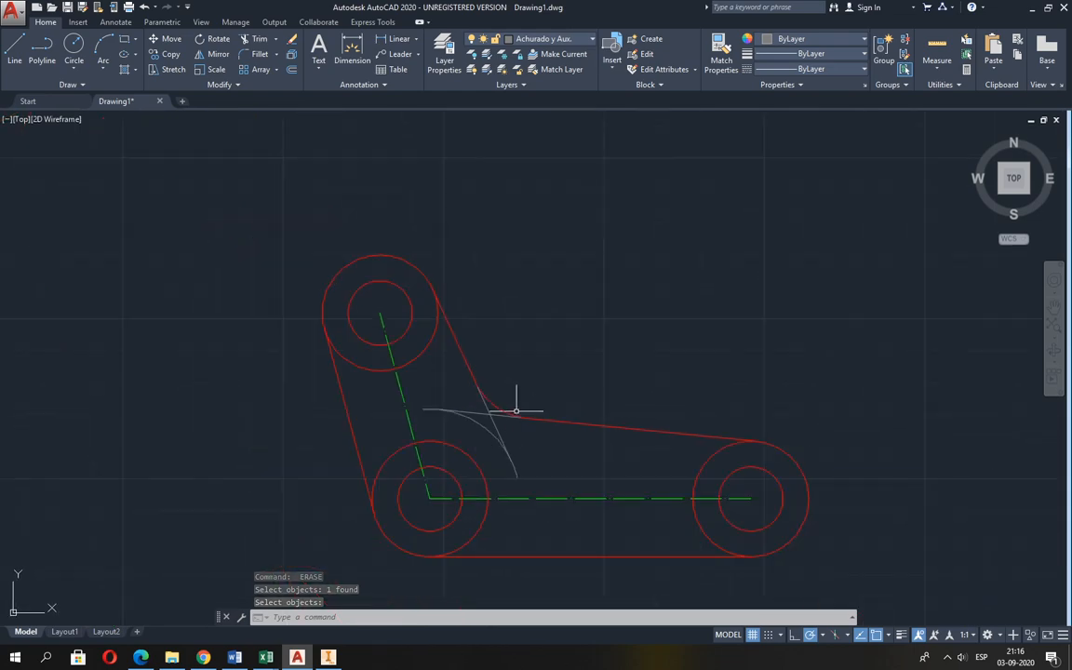
{"action": "middle_click_drag", "start_coordinate": [516, 410], "coordinate": [443, 335]}
{"action": "key", "text": "alt+Tab"}
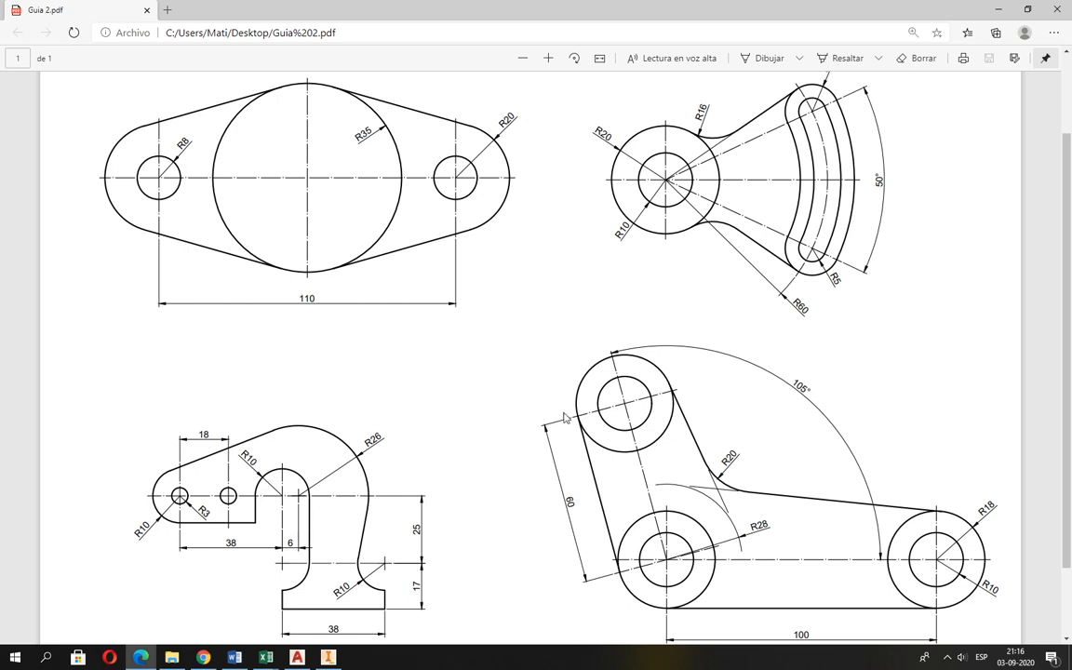
{"action": "scroll", "coordinate": [549, 410], "scroll_direction": "down", "scroll_amount": 1}
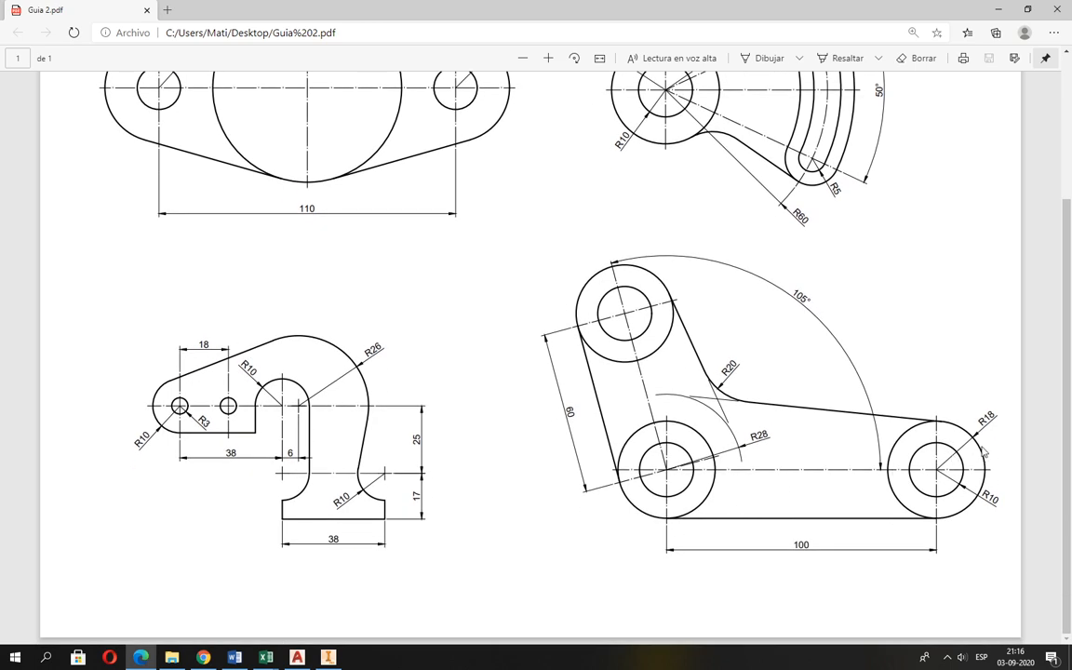
{"action": "key", "text": "alt+Tab"}
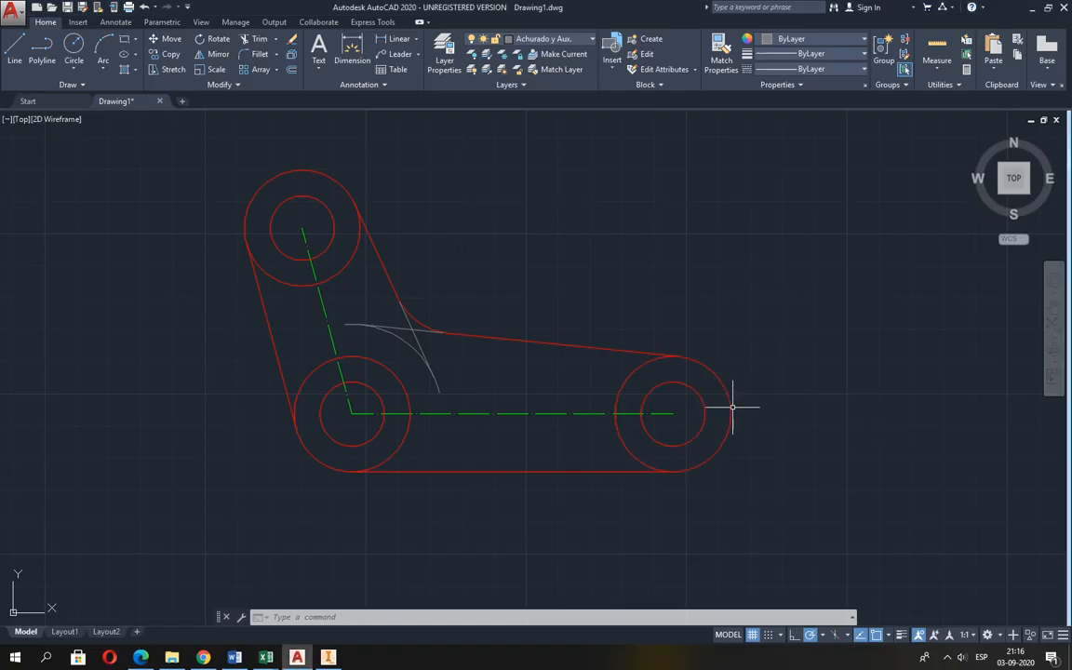
{"action": "type", "text": "c"}
{"action": "key", "text": "Return"}
{"action": "left_click", "coordinate": [673, 413]}
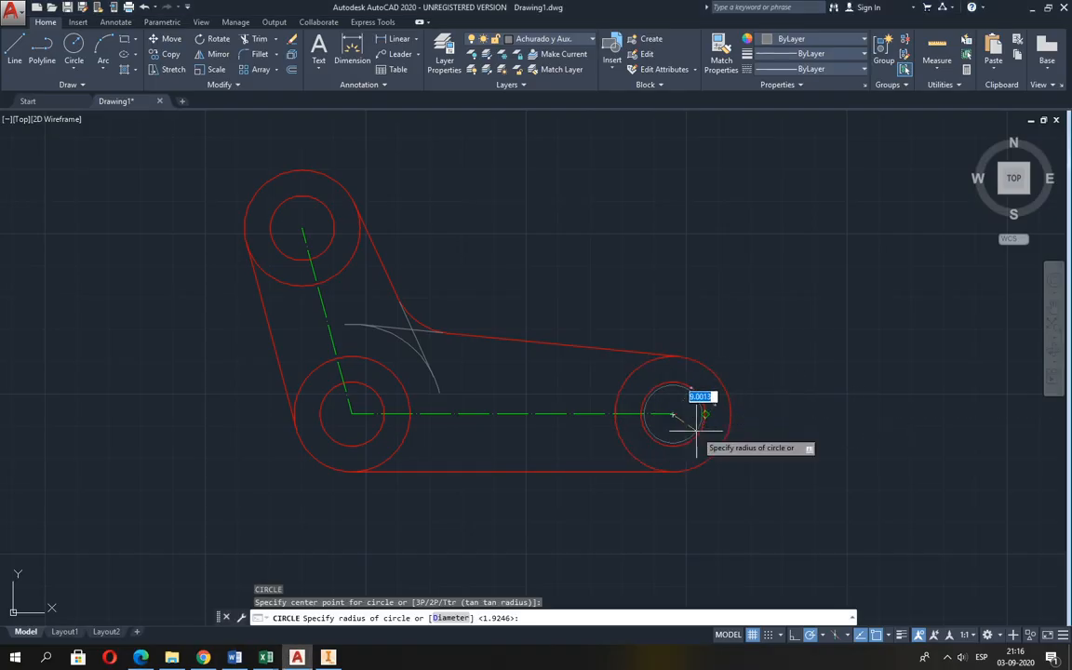
{"action": "type", "text": "20"}
{"action": "key", "text": "Return"}
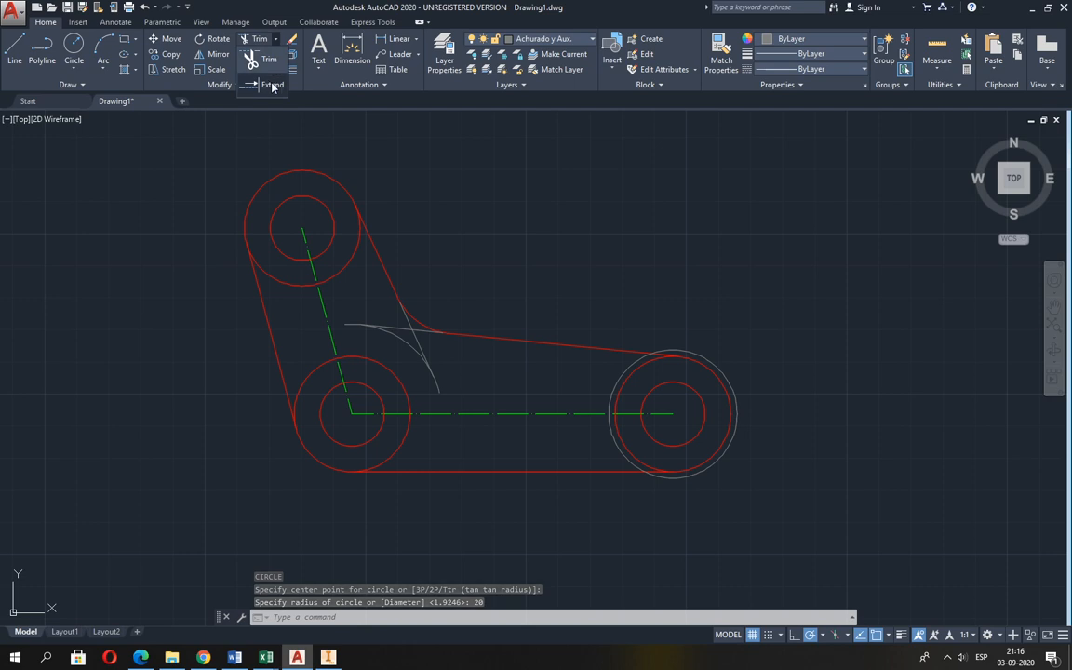
Extend the horizontal centreline outward to the radius 20 auxiliary circle, using that circle as the boundary edge.
{"action": "left_click", "coordinate": [271, 86]}
{"action": "left_click", "coordinate": [736, 418]}
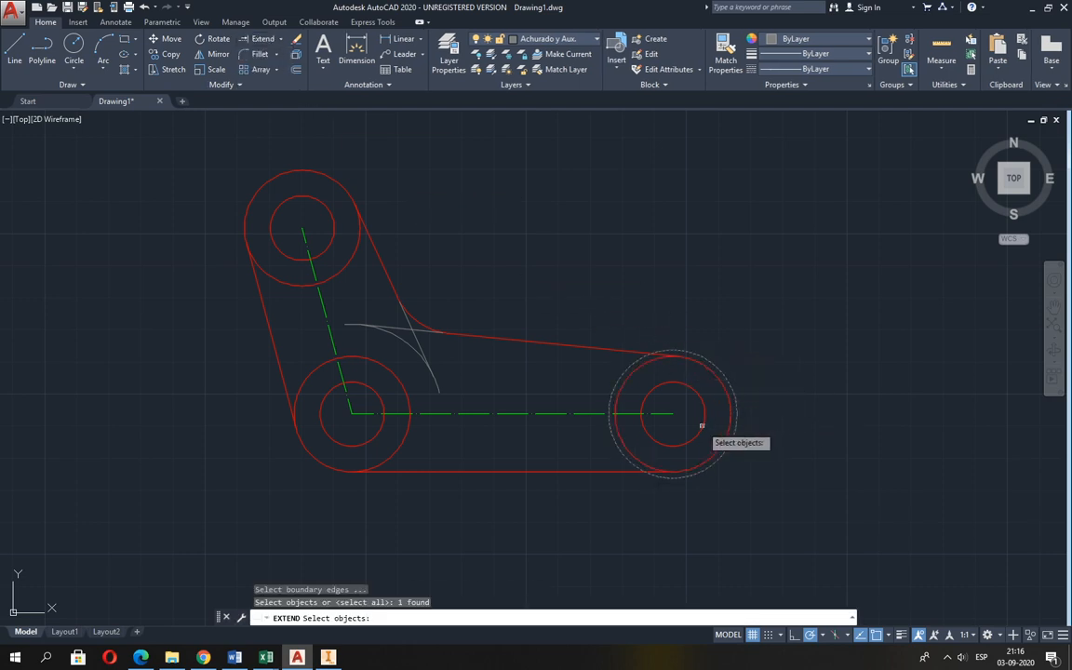
{"action": "key", "text": "Return"}
{"action": "left_click", "coordinate": [668, 414]}
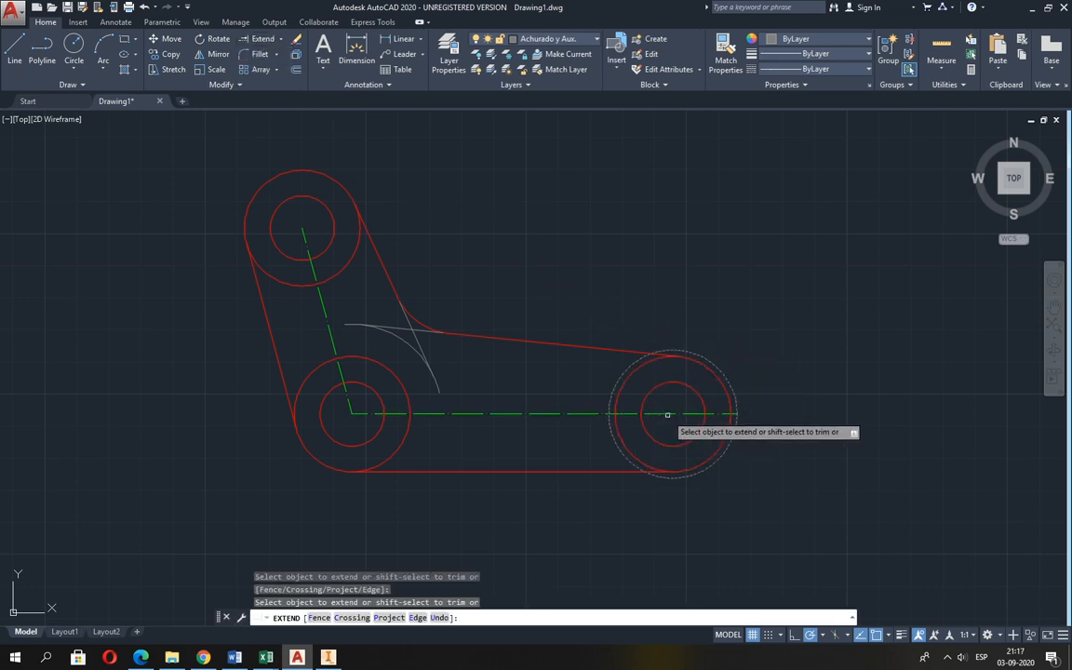
{"action": "left_click", "coordinate": [658, 353]}
On the Lineas de Ejes layer, draw a vertical centreline between the top and bottom quadrants of the radius 20 auxiliary circle.
{"action": "left_click", "coordinate": [532, 41]}
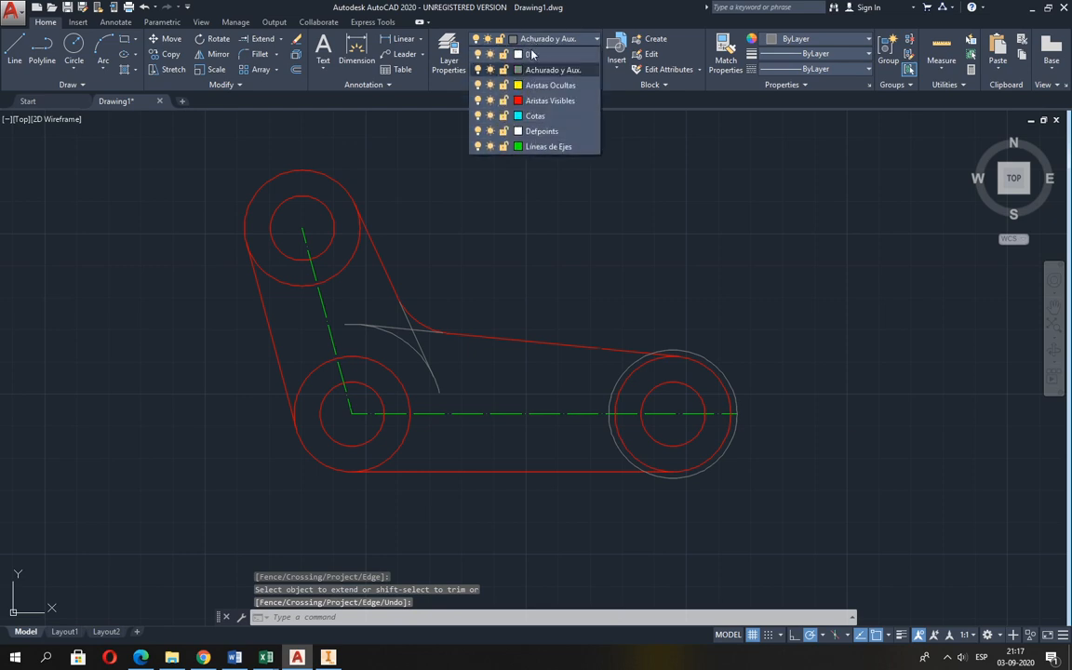
{"action": "left_click", "coordinate": [542, 147]}
{"action": "left_click", "coordinate": [15, 52]}
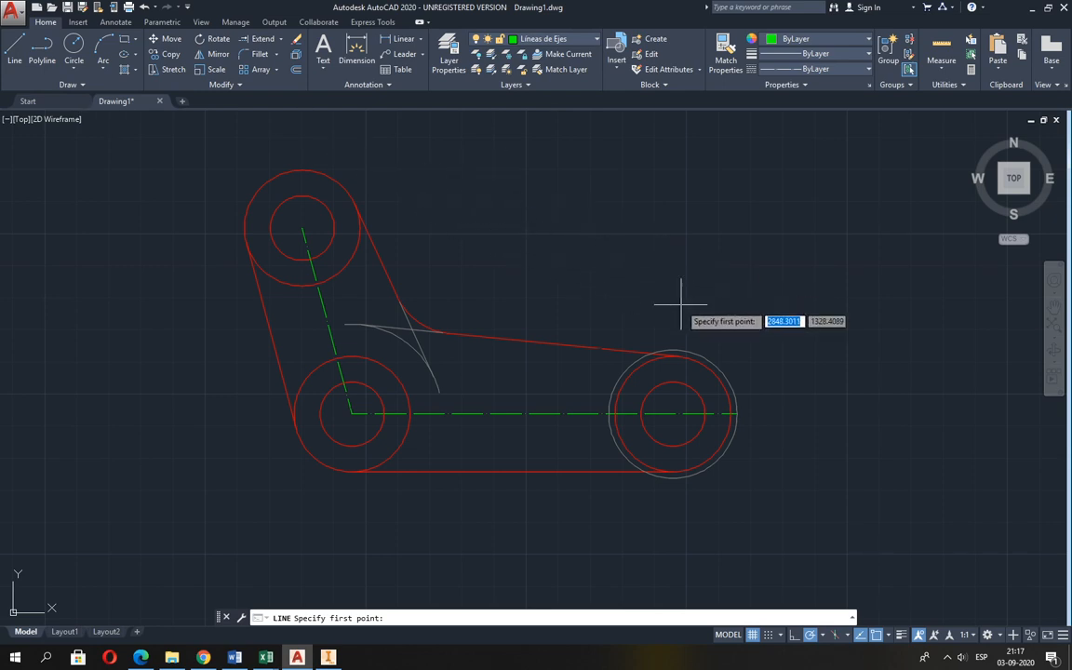
{"action": "left_click", "coordinate": [676, 353]}
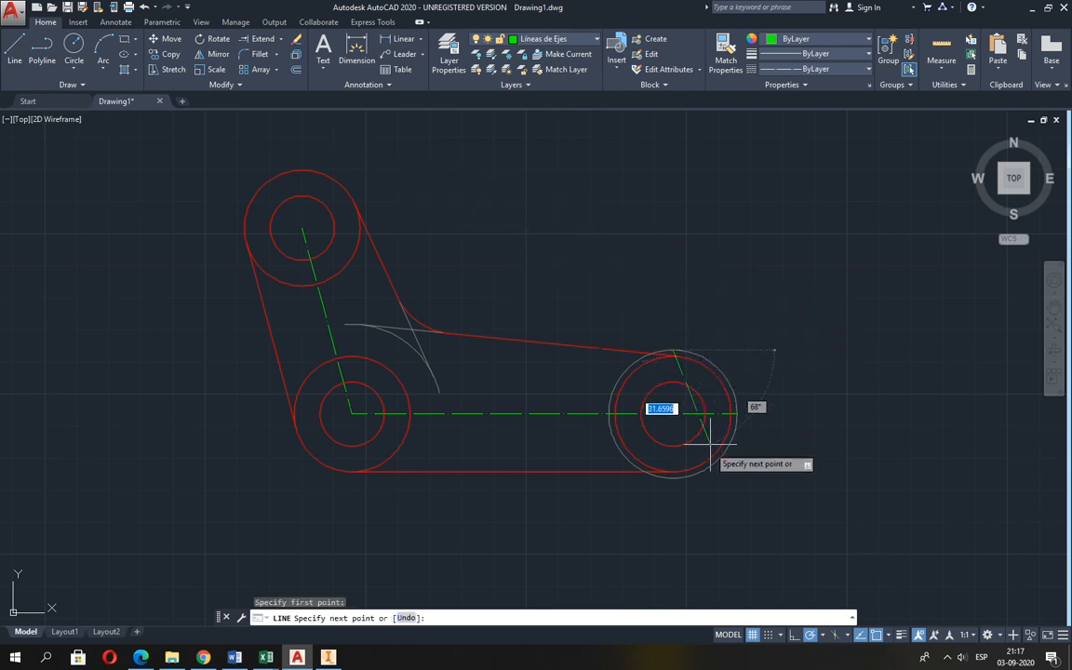
{"action": "left_click", "coordinate": [672, 476]}
{"action": "key", "text": "Escape"}
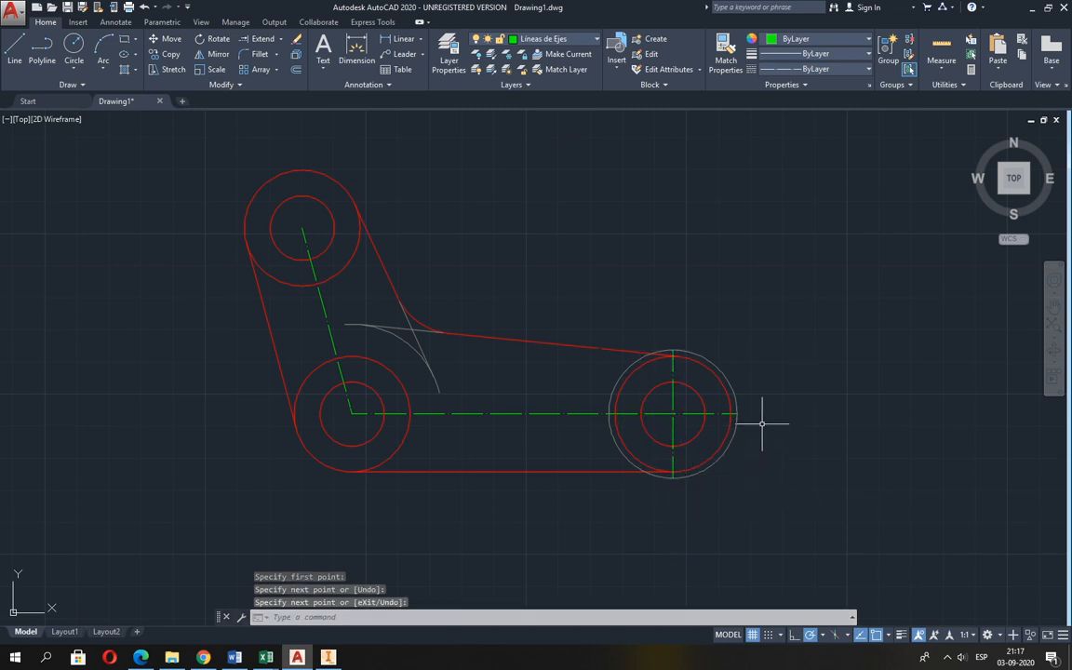
Erase the radius 20 auxiliary circle around the horizontal arm's end.
{"action": "type", "text": "e"}
{"action": "key", "text": "Return"}
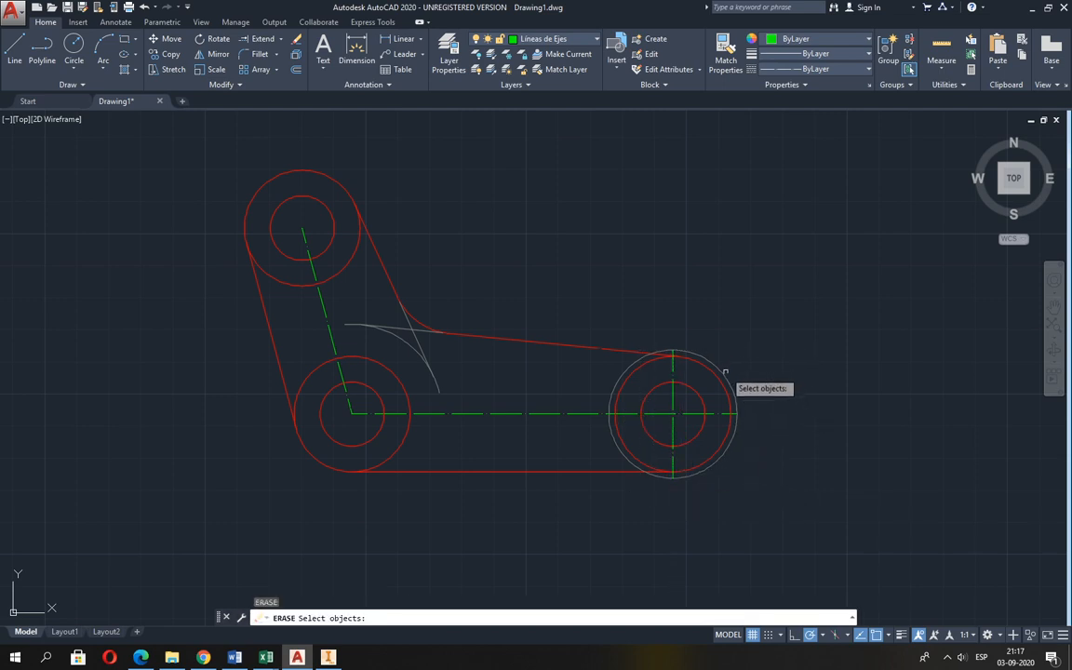
{"action": "left_click", "coordinate": [723, 373]}
{"action": "key", "text": "Return"}
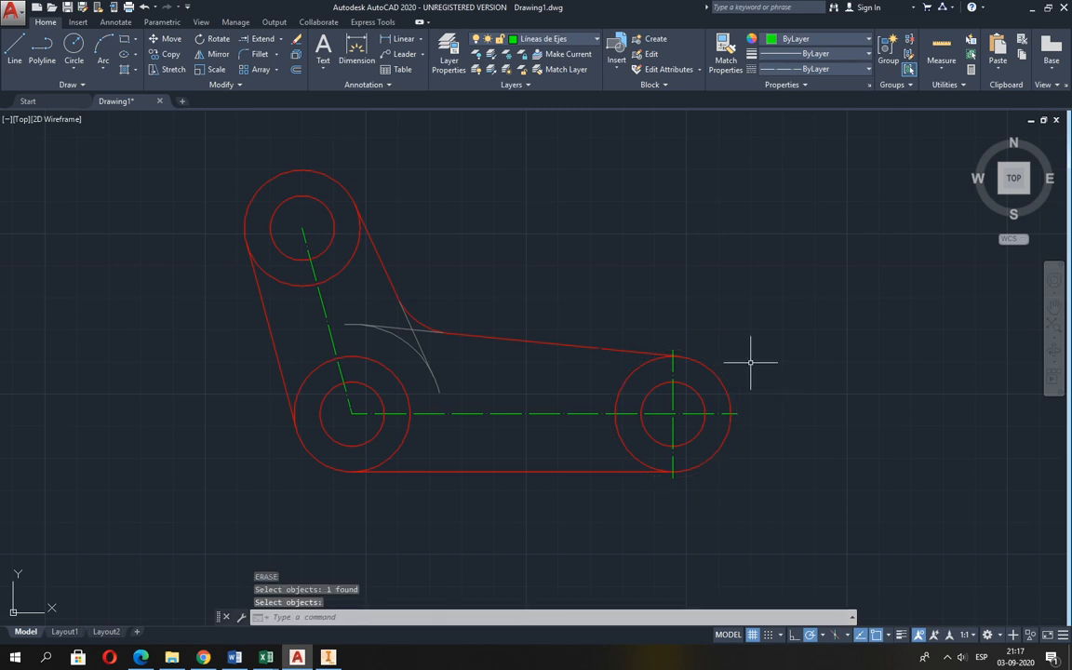
After consulting Guia 2.pdf, offset the inclined arm's centreline in AutoCAD by 20 to each side.
{"action": "middle_click_drag", "start_coordinate": [438, 297], "coordinate": [534, 315]}
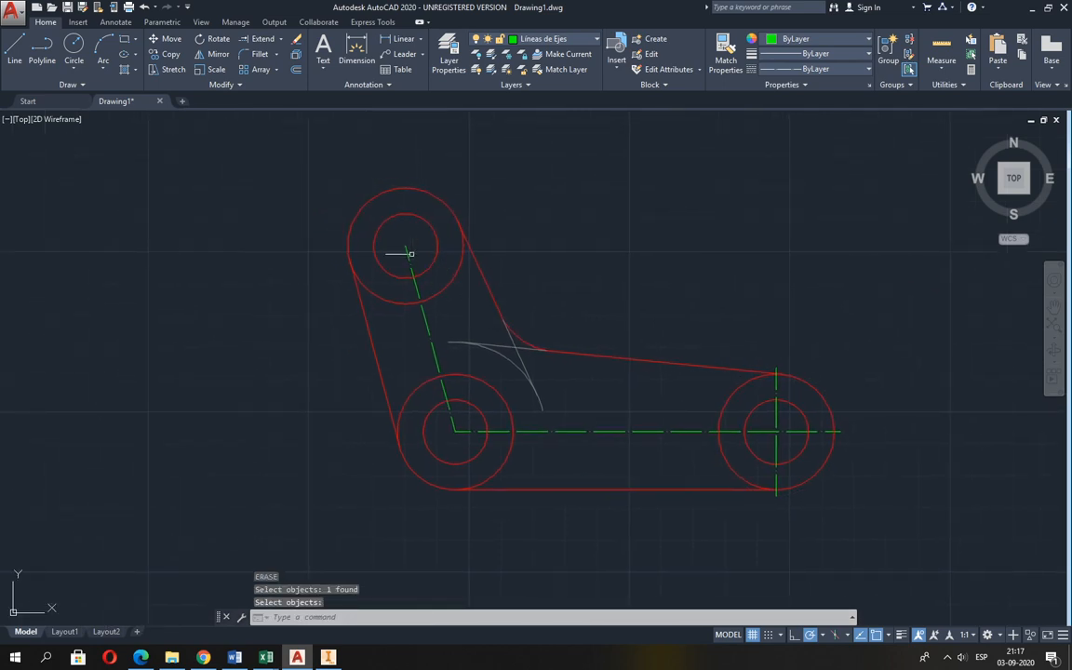
{"action": "scroll", "coordinate": [407, 245], "scroll_direction": "up", "scroll_amount": 2}
{"action": "scroll", "coordinate": [406, 246], "scroll_direction": "down", "scroll_amount": 2}
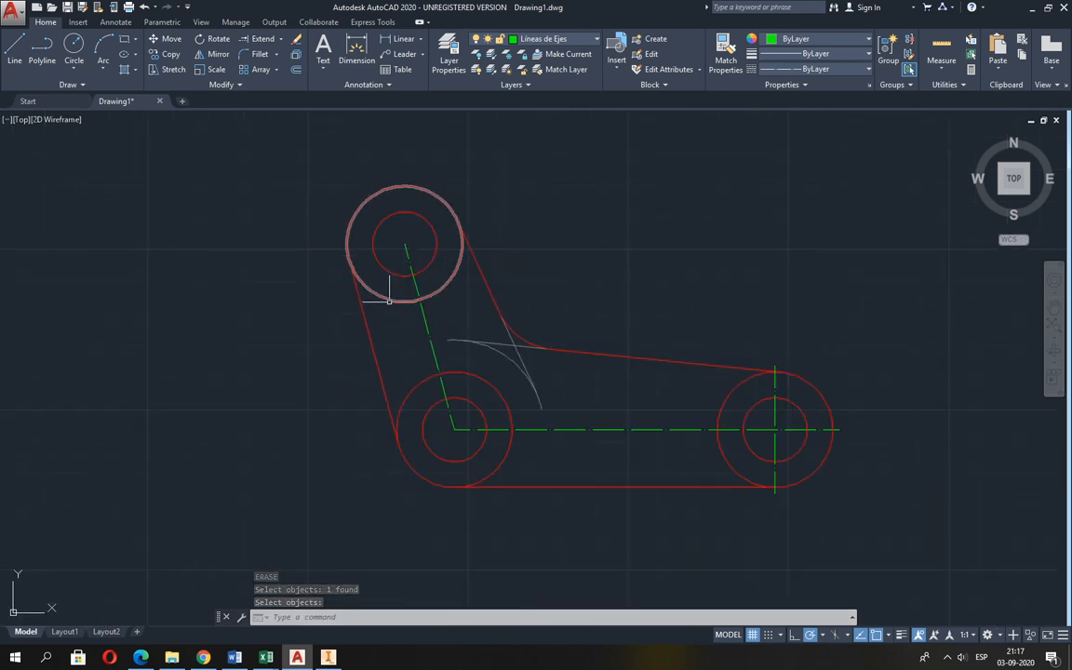
{"action": "key", "text": "alt+Tab"}
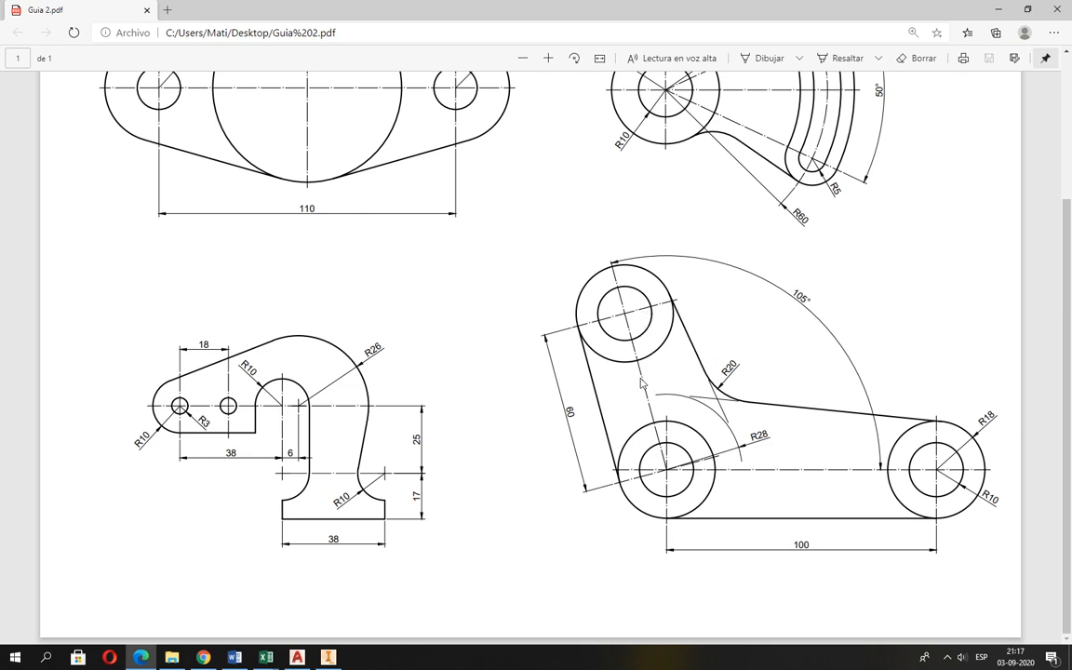
{"action": "key", "text": "alt+Tab"}
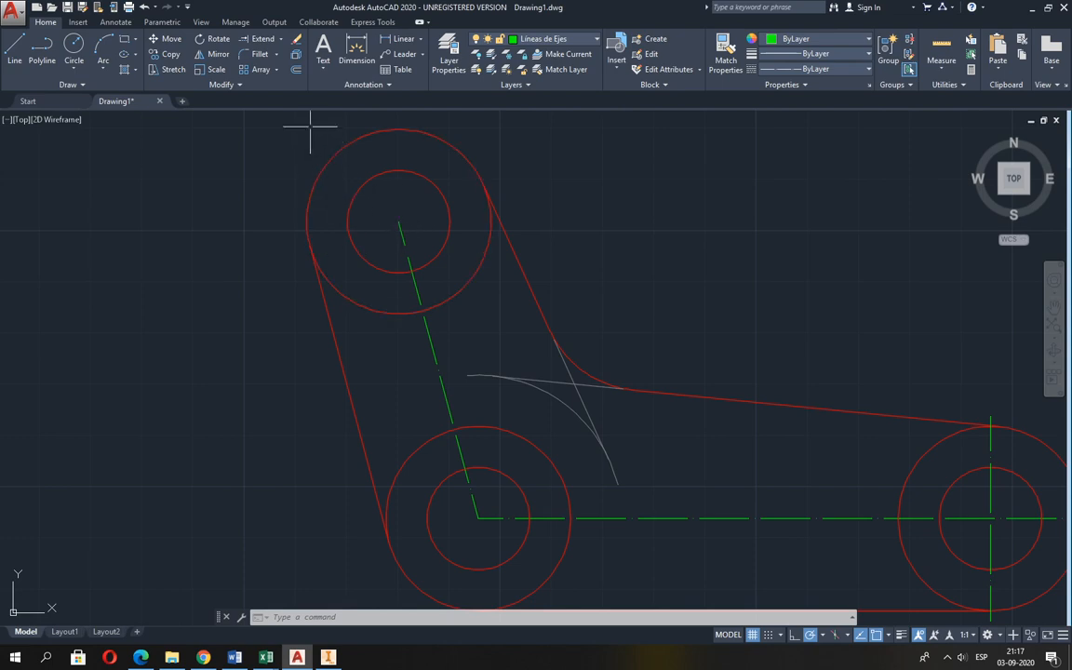
{"action": "left_click", "coordinate": [296, 73]}
{"action": "key", "text": "alt+Tab"}
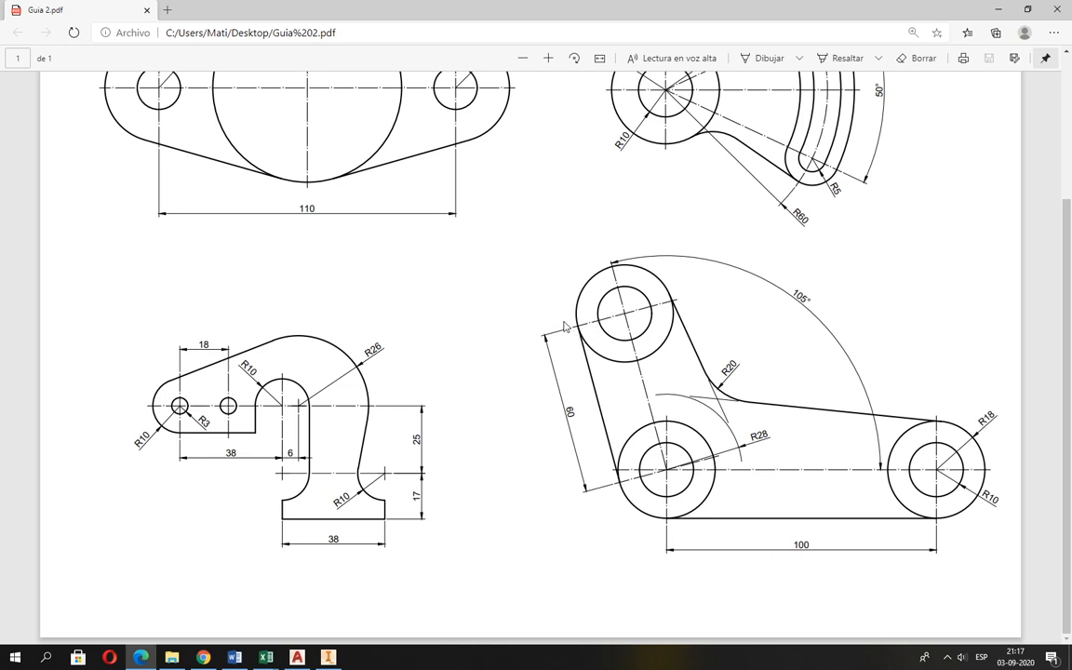
{"action": "key", "text": "alt+Tab"}
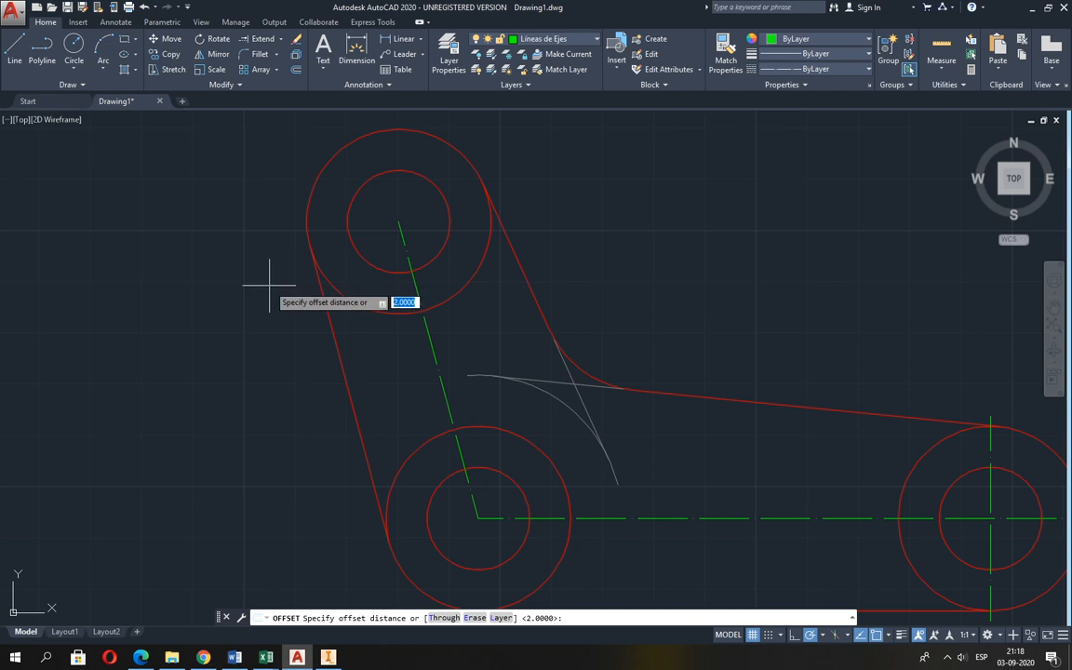
{"action": "type", "text": "20"}
{"action": "key", "text": "Return"}
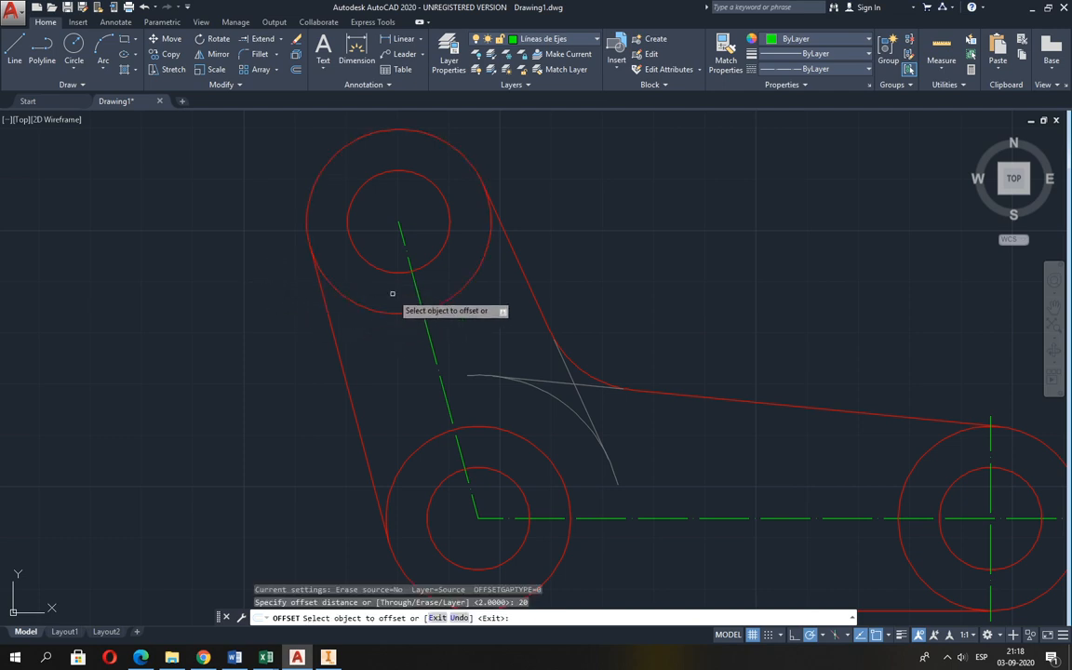
{"action": "left_click", "coordinate": [420, 303]}
{"action": "left_click", "coordinate": [532, 244]}
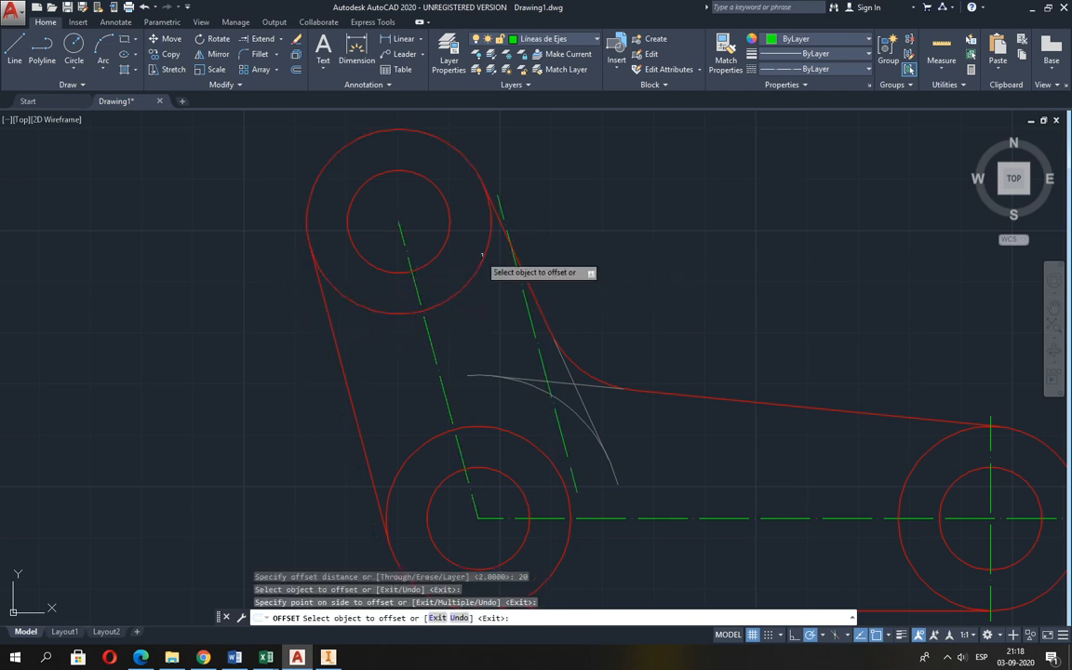
{"action": "left_click", "coordinate": [416, 281]}
{"action": "left_click", "coordinate": [260, 319]}
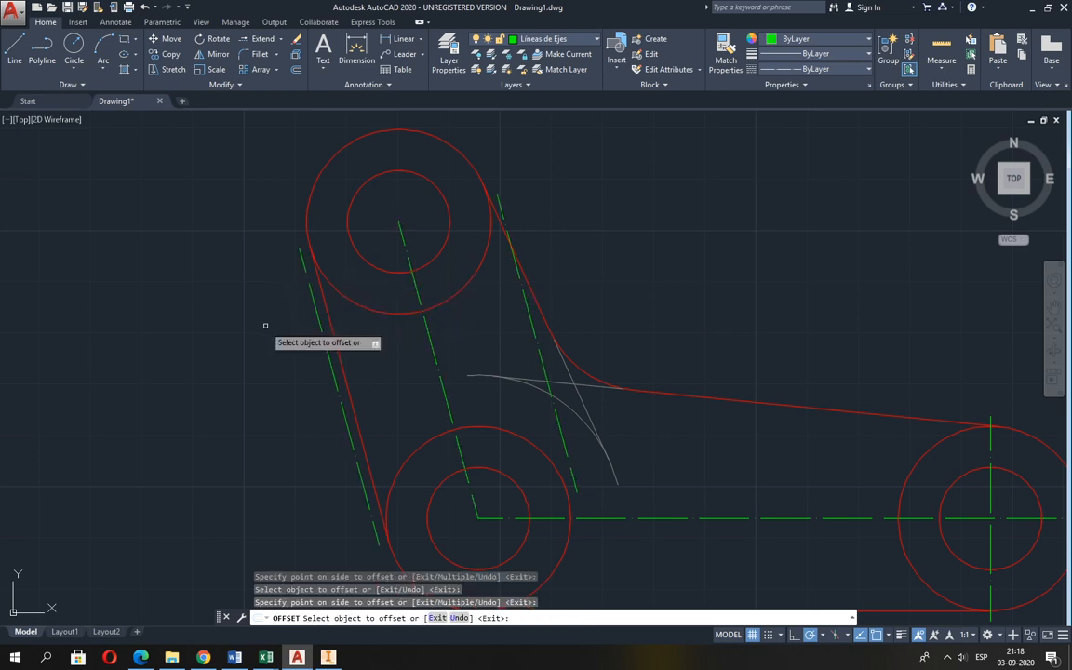
{"action": "key", "text": "Return"}
Draw a cross centreline through the upper circles' centre, joining the upper endpoints of the two offset lines.
{"action": "left_click", "coordinate": [20, 56]}
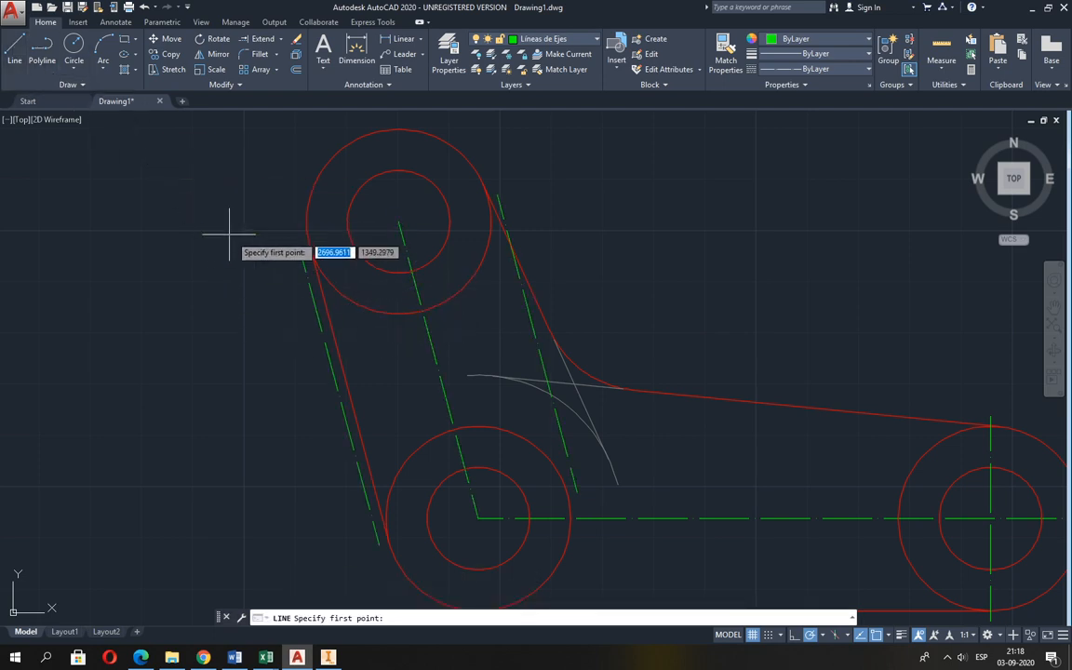
{"action": "left_click", "coordinate": [299, 248]}
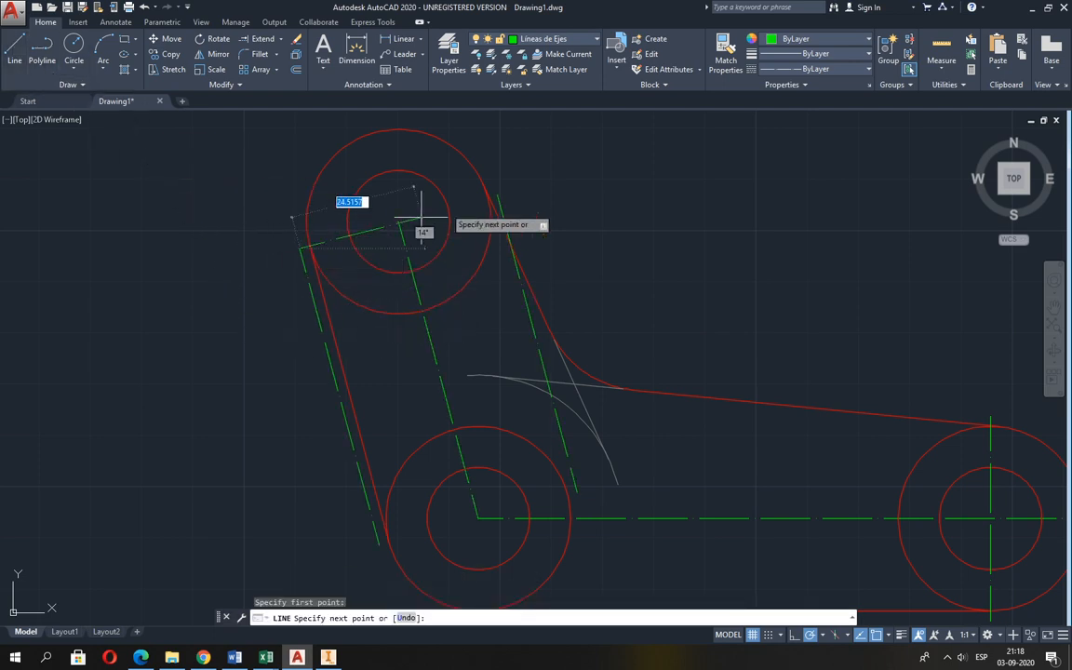
{"action": "left_click", "coordinate": [499, 195]}
{"action": "key", "text": "Return"}
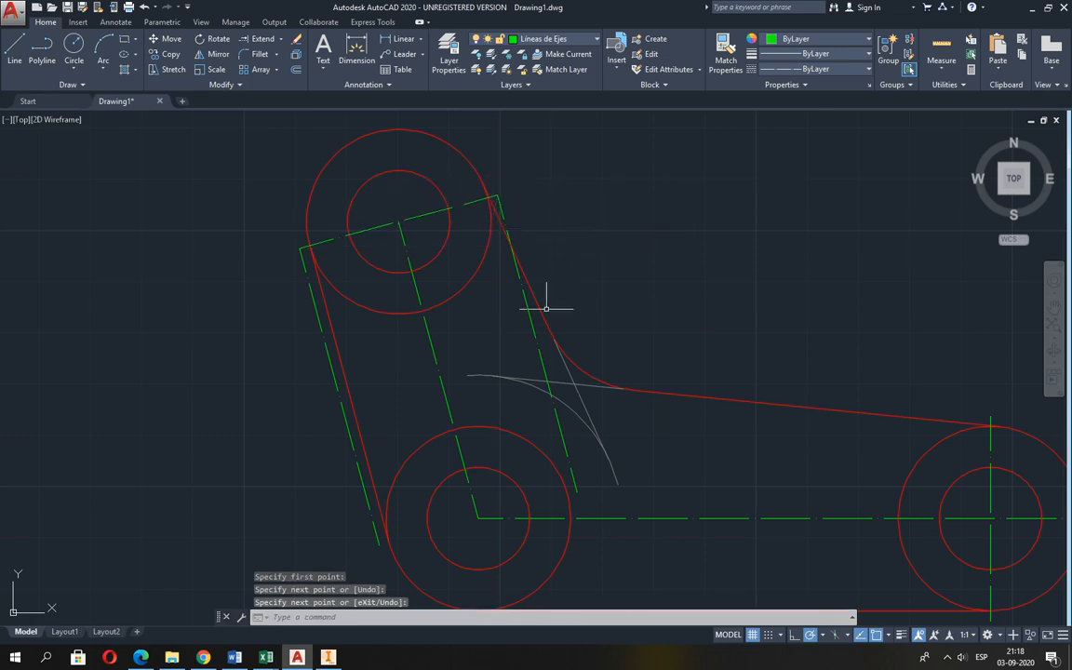
Erase the two offset copies of the inclined centreline.
{"action": "type", "text": "e"}
{"action": "key", "text": "Return"}
{"action": "left_click", "coordinate": [533, 333]}
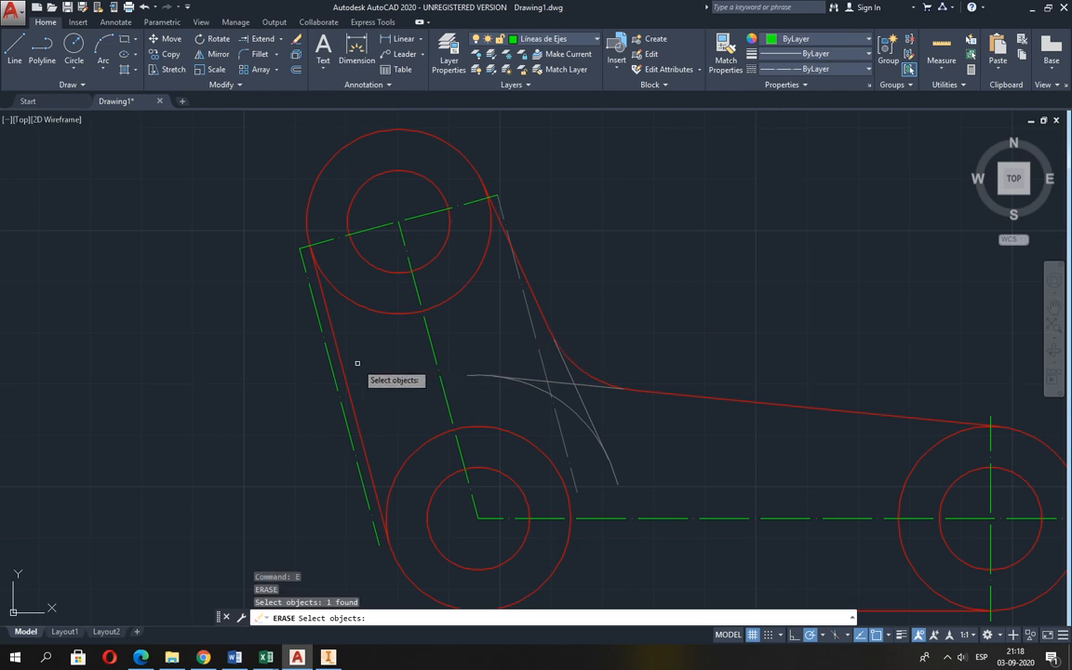
{"action": "left_click", "coordinate": [323, 345]}
{"action": "key", "text": "Return"}
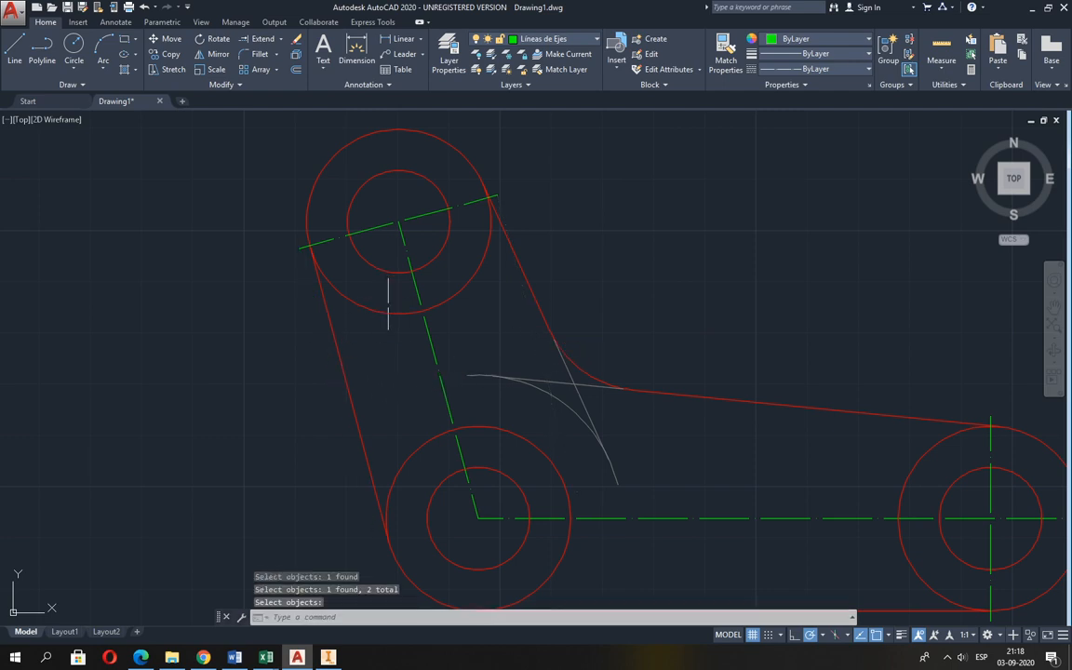
Draw an auxiliary circle of radius 20 centred on the upper circles' centre.
{"action": "middle_click_drag", "start_coordinate": [382, 328], "coordinate": [384, 348]}
{"action": "left_click", "coordinate": [73, 44]}
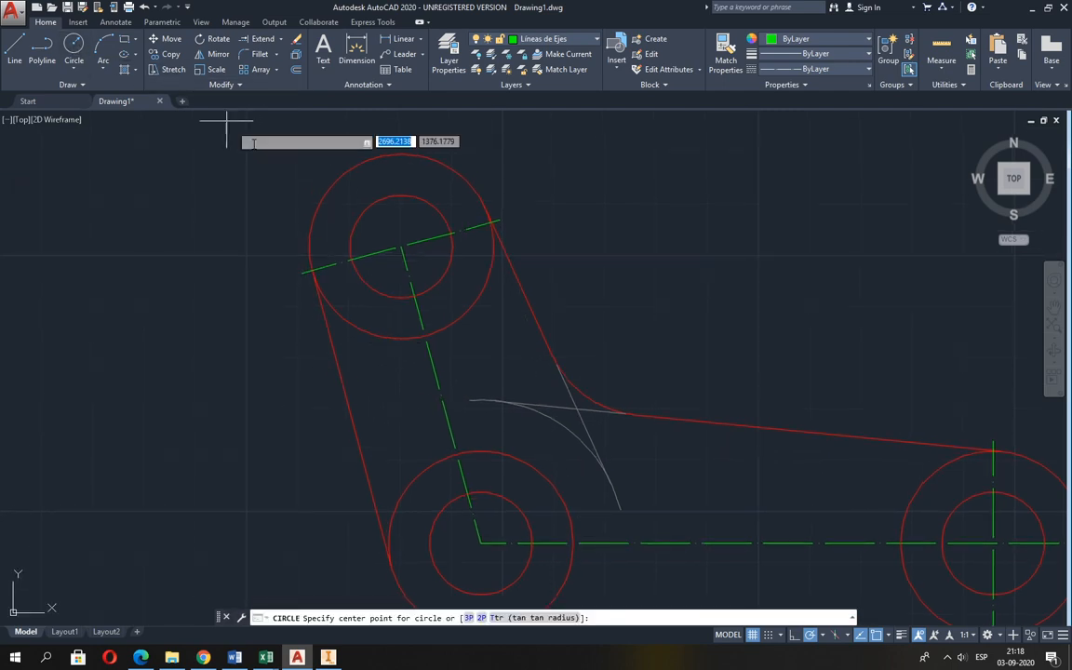
{"action": "left_click", "coordinate": [401, 246]}
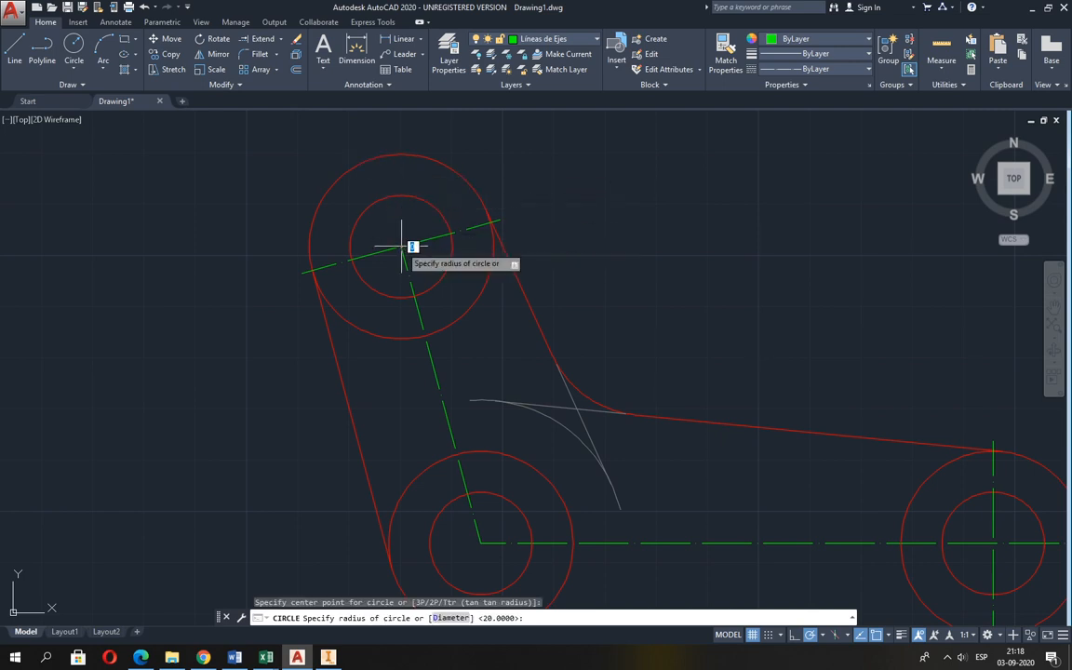
{"action": "type", "text": "20"}
{"action": "key", "text": "Return"}
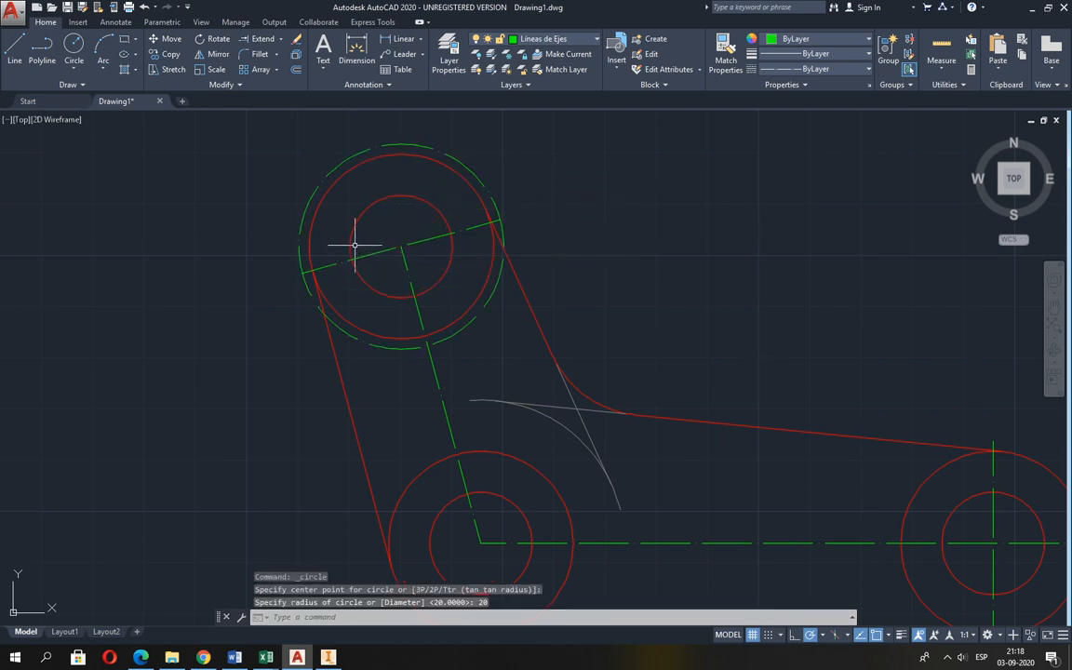
Extend the inclined arm's centreline upward to the radius 20 auxiliary circle.
{"action": "left_click", "coordinate": [262, 40]}
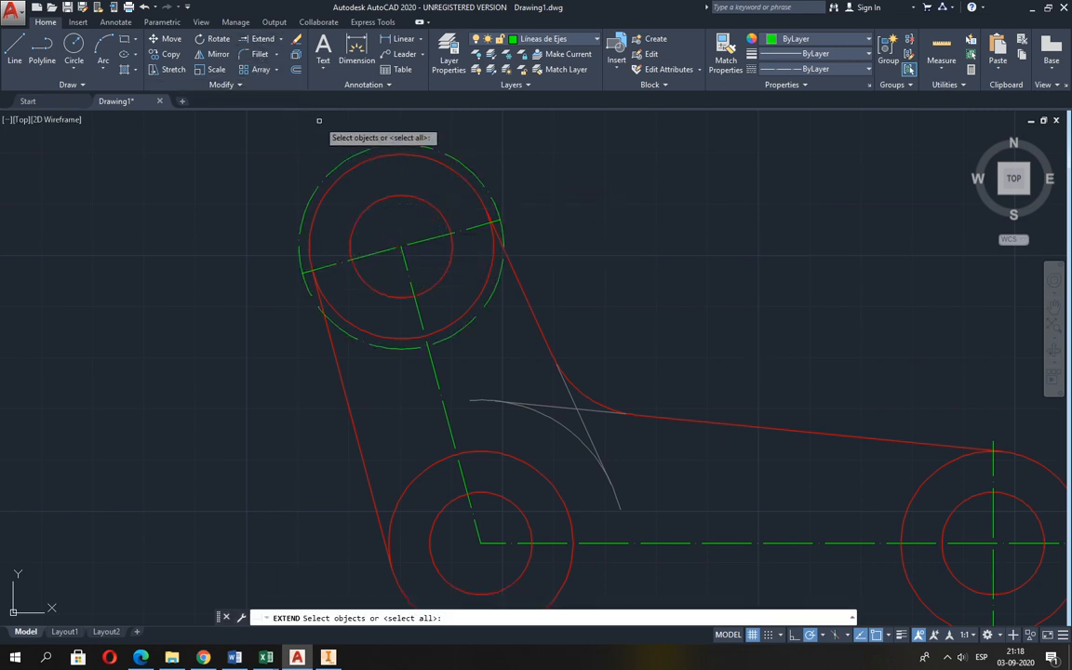
{"action": "left_click", "coordinate": [347, 160]}
{"action": "key", "text": "Return"}
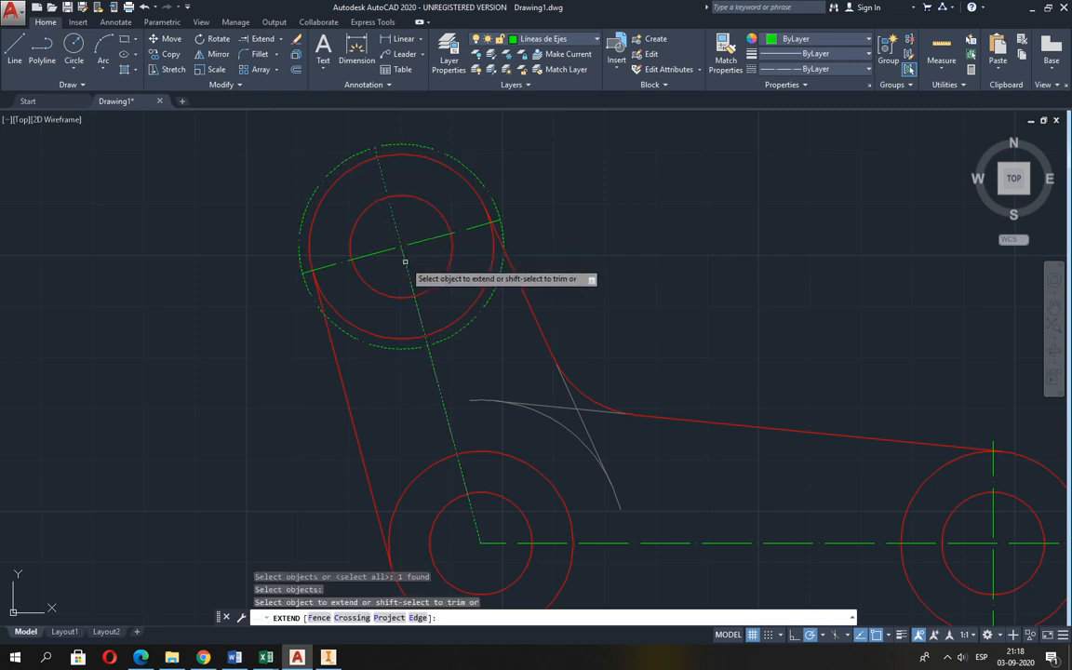
{"action": "left_click", "coordinate": [405, 252]}
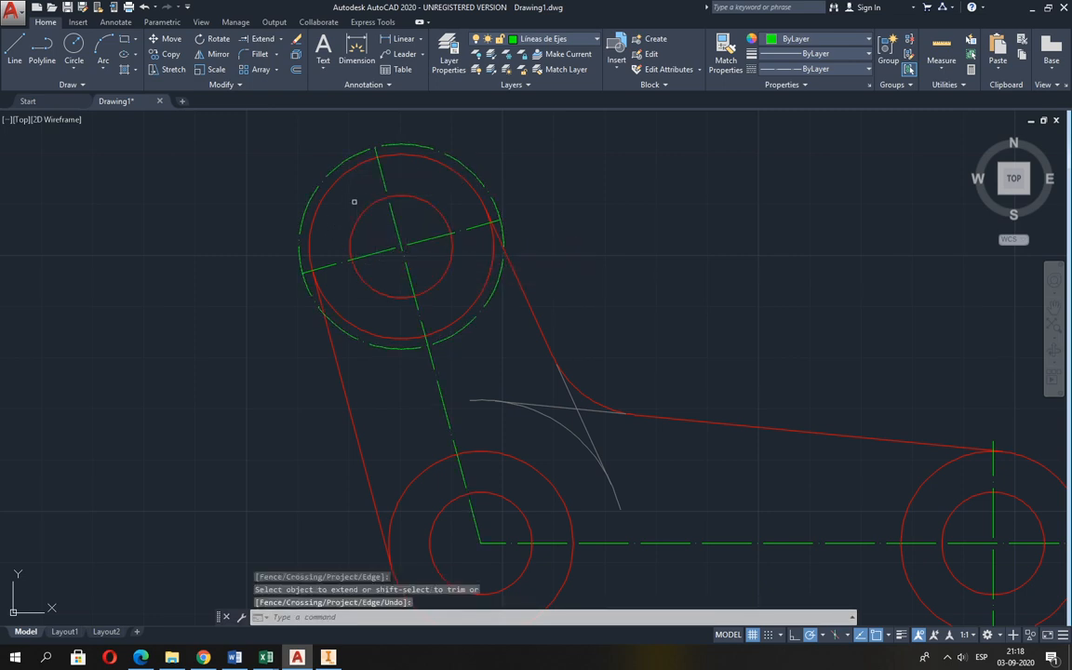
{"action": "key", "text": "Escape"}
Erase the radius 20 auxiliary circle around the upper circles.
{"action": "type", "text": "e"}
{"action": "key", "text": "Return"}
{"action": "left_click", "coordinate": [318, 191]}
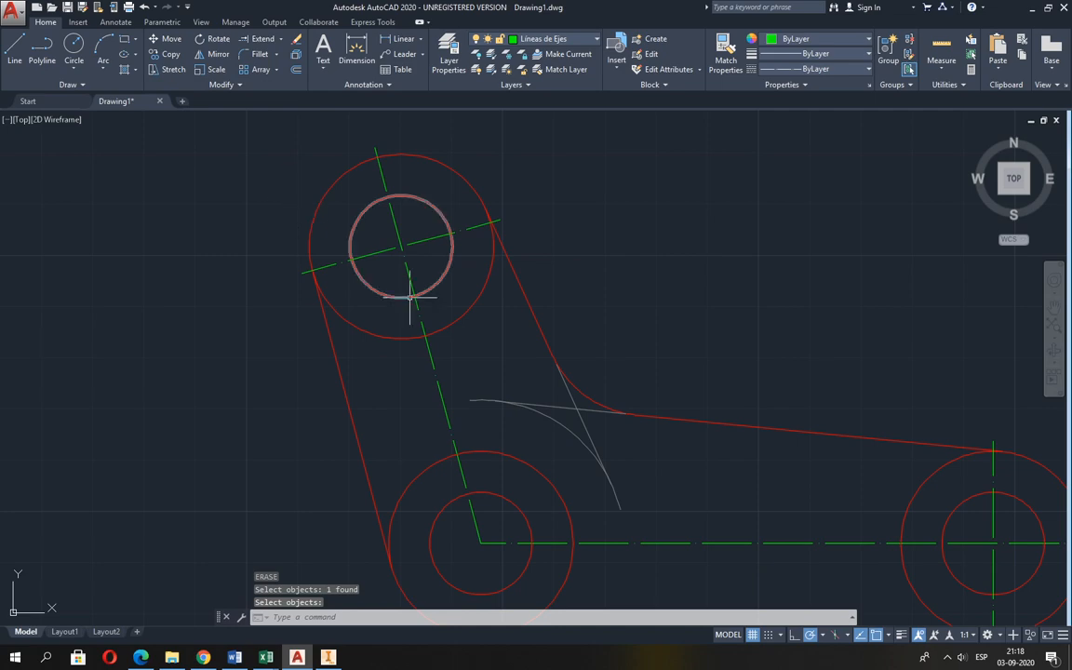
After consulting Guia 2.pdf, copy the horizontal arm's end vertical centreline in AutoCAD to the centre of the elbow circles.
{"action": "scroll", "coordinate": [418, 300], "scroll_direction": "down", "scroll_amount": 2}
{"action": "middle_click_drag", "start_coordinate": [417, 301], "coordinate": [323, 282]}
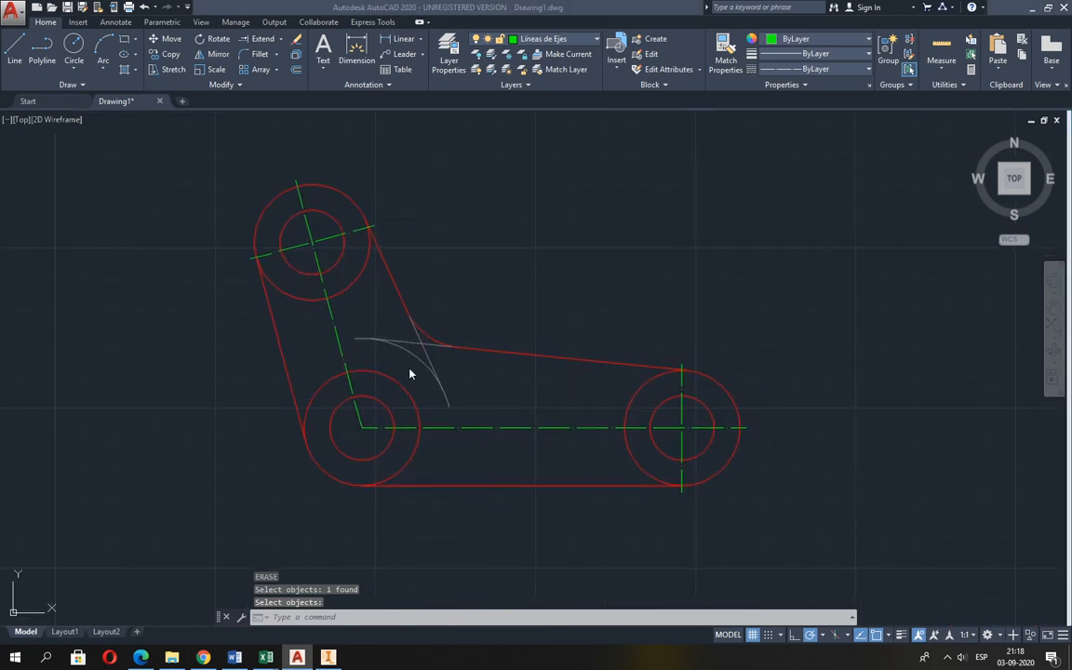
{"action": "key", "text": "alt+Tab"}
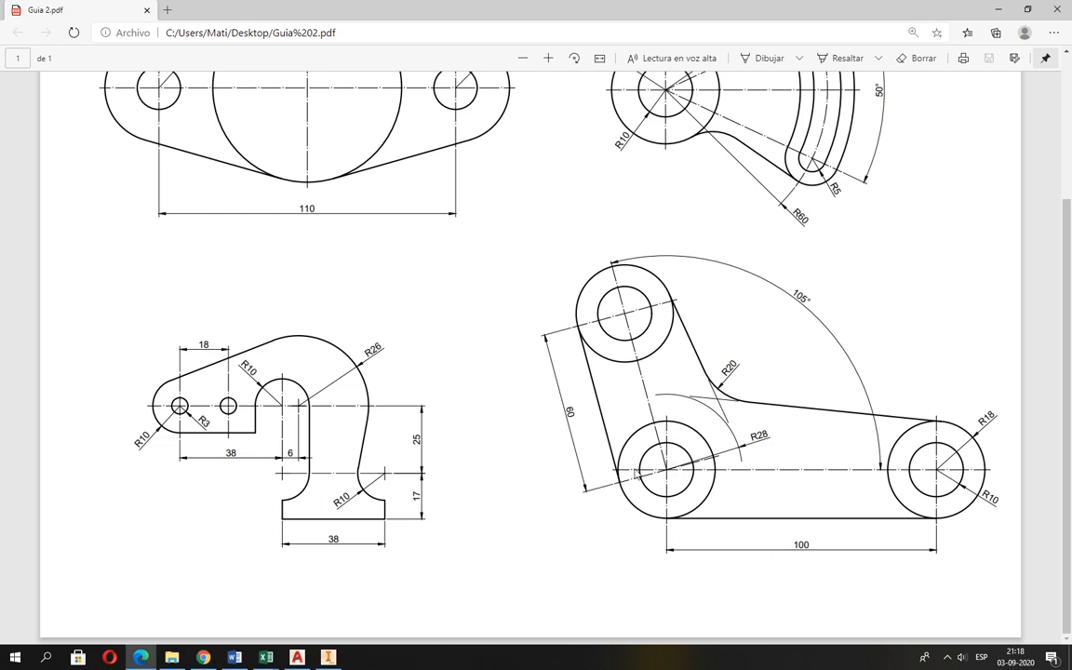
{"action": "key", "text": "alt+Tab"}
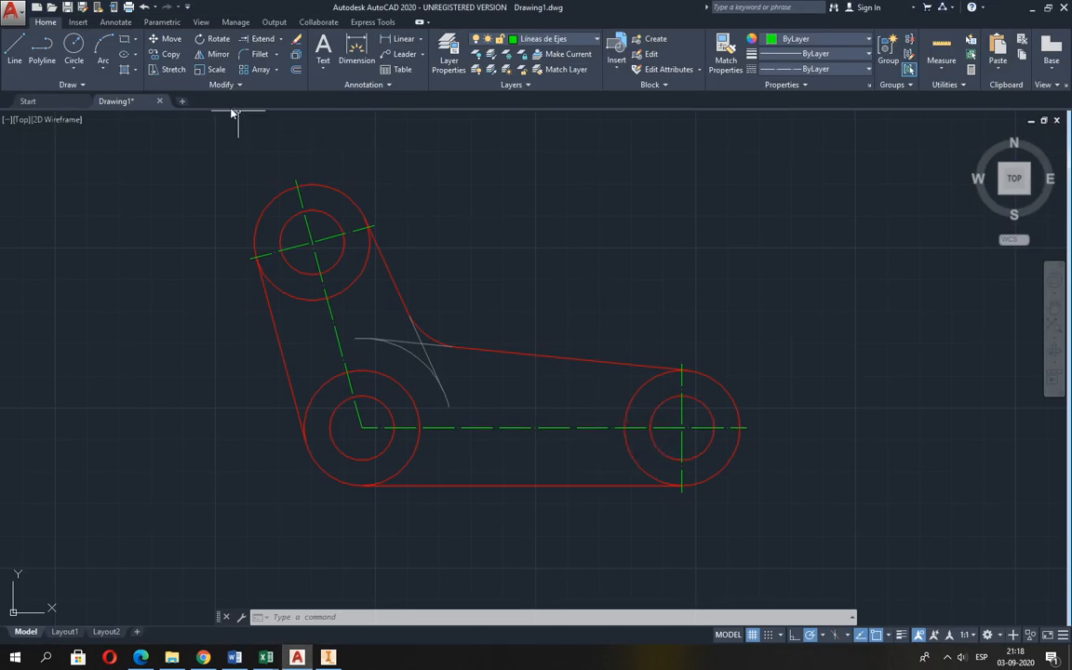
{"action": "left_click", "coordinate": [165, 55]}
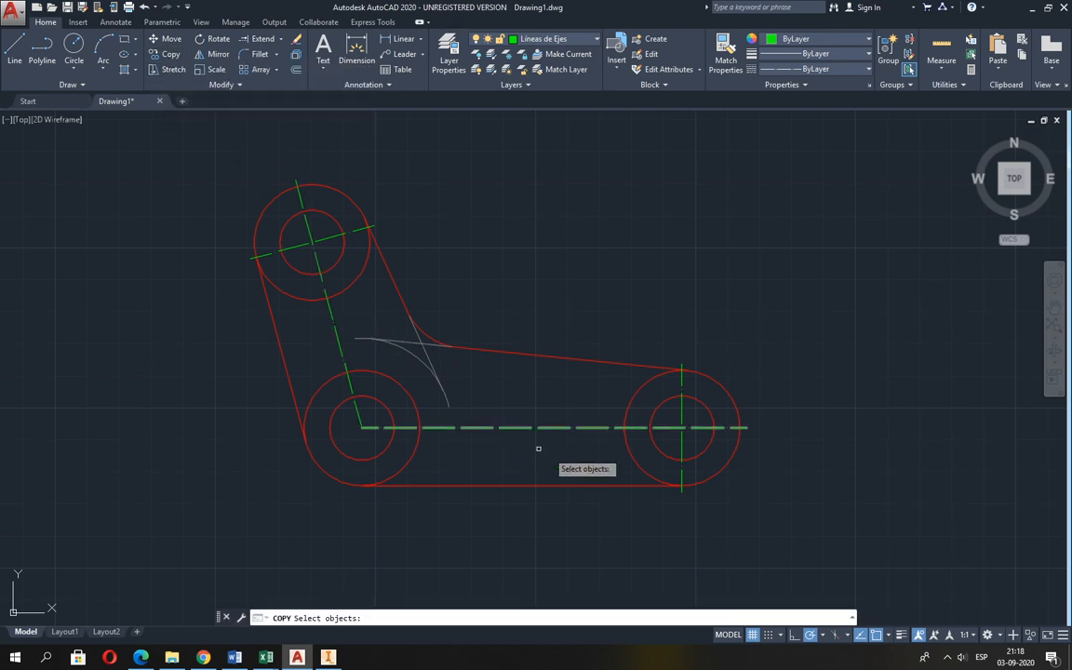
{"action": "left_click", "coordinate": [683, 441]}
{"action": "key", "text": "Return"}
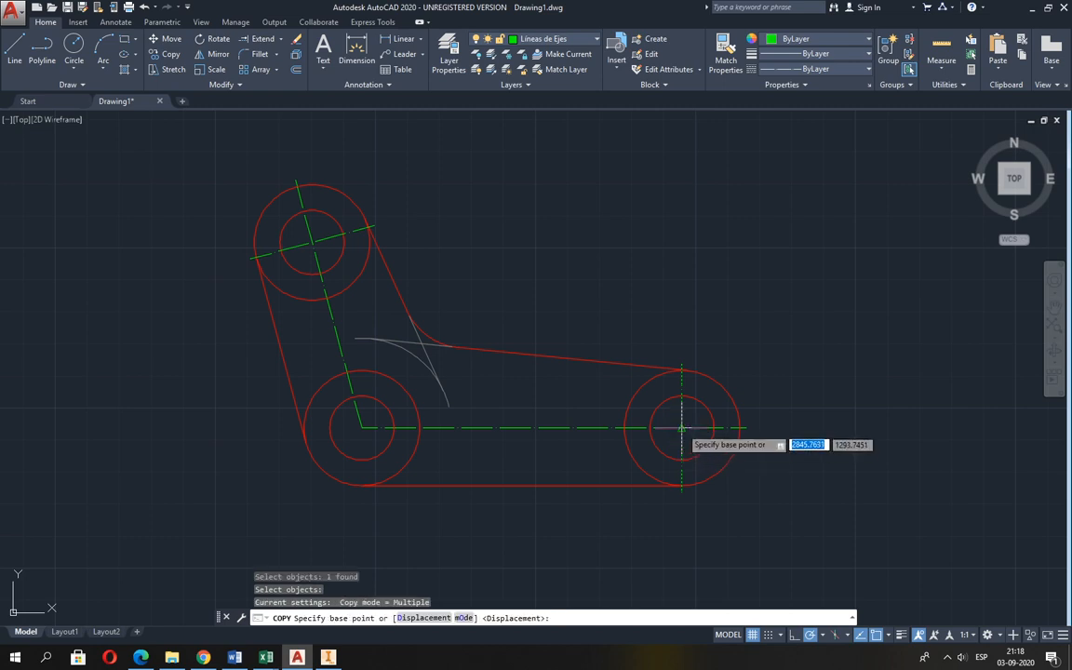
{"action": "left_click", "coordinate": [683, 427]}
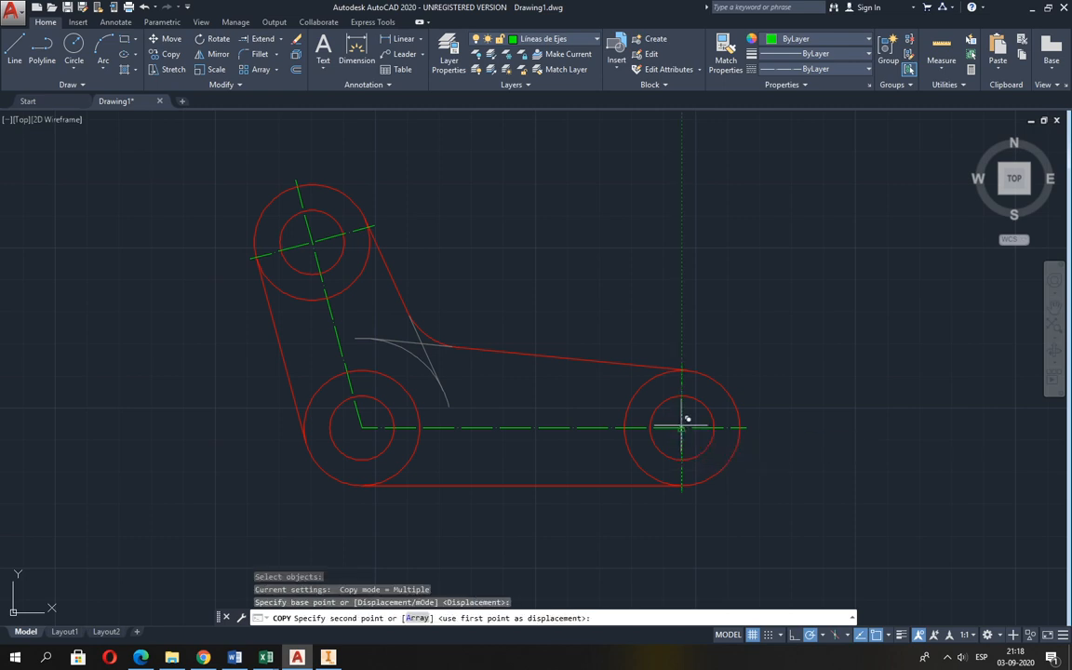
{"action": "left_click", "coordinate": [362, 427]}
{"action": "key", "text": "Return"}
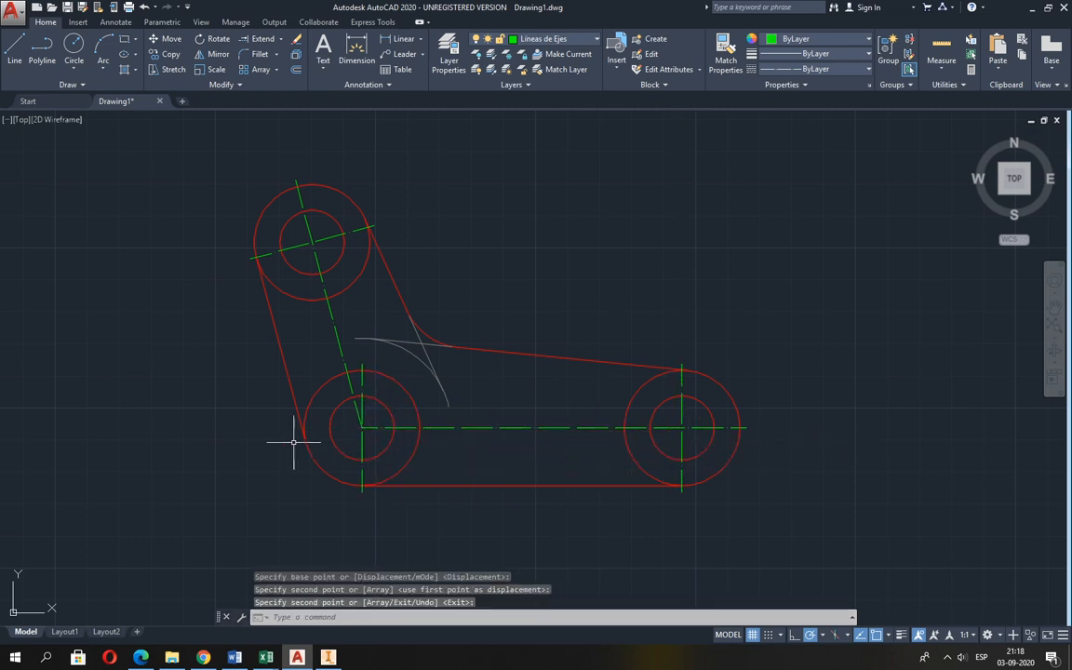
Offset the elbow's outer circle outward by 2 as an auxiliary limit for the centreline.
{"action": "left_click", "coordinate": [296, 69]}
{"action": "type", "text": "2"}
{"action": "key", "text": "Return"}
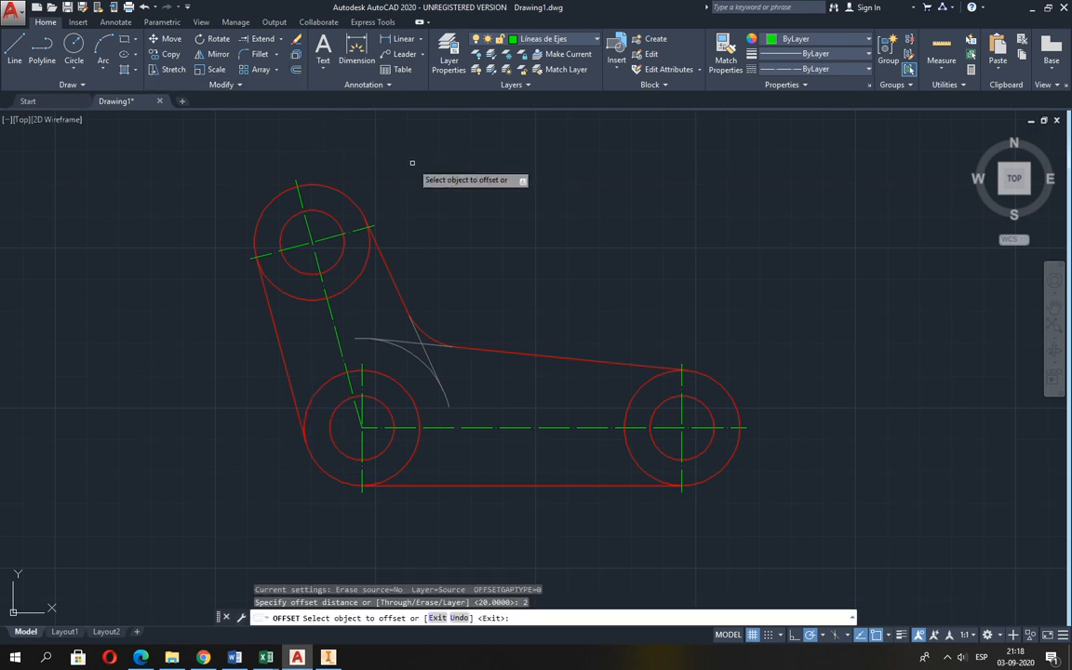
{"action": "left_click", "coordinate": [308, 406]}
{"action": "left_click", "coordinate": [251, 426]}
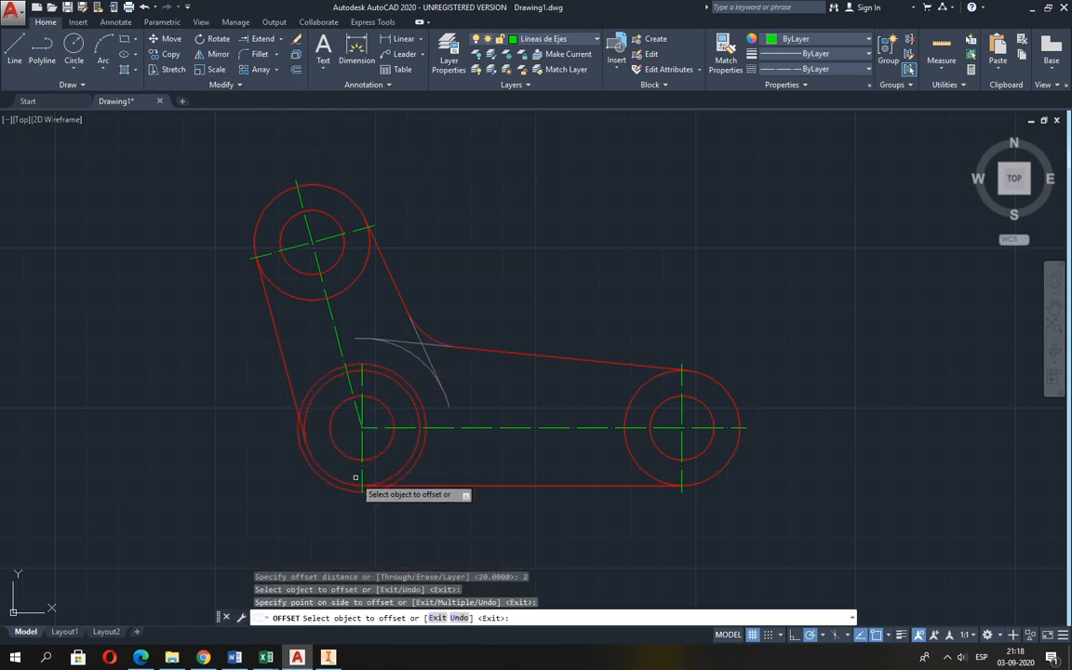
{"action": "key", "text": "Return"}
{"action": "key", "text": "Return"}
Stretch the horizontal centreline's elbow endpoint to the far quadrant of the auxiliary offset circle.
{"action": "left_click", "coordinate": [363, 428]}
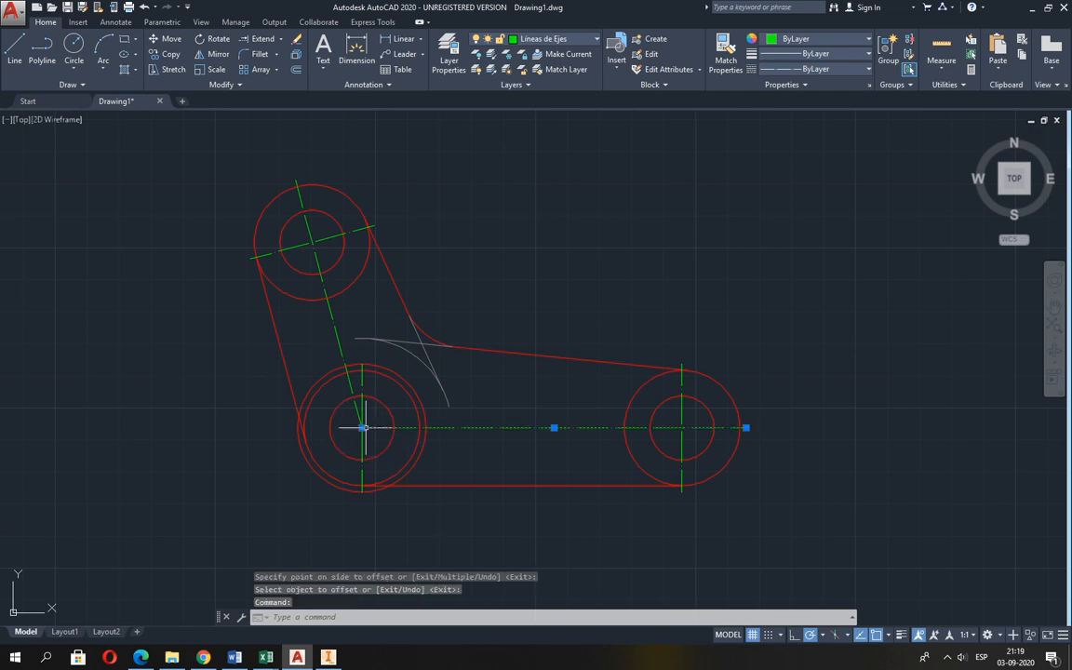
{"action": "left_click", "coordinate": [363, 429]}
{"action": "left_click", "coordinate": [298, 428]}
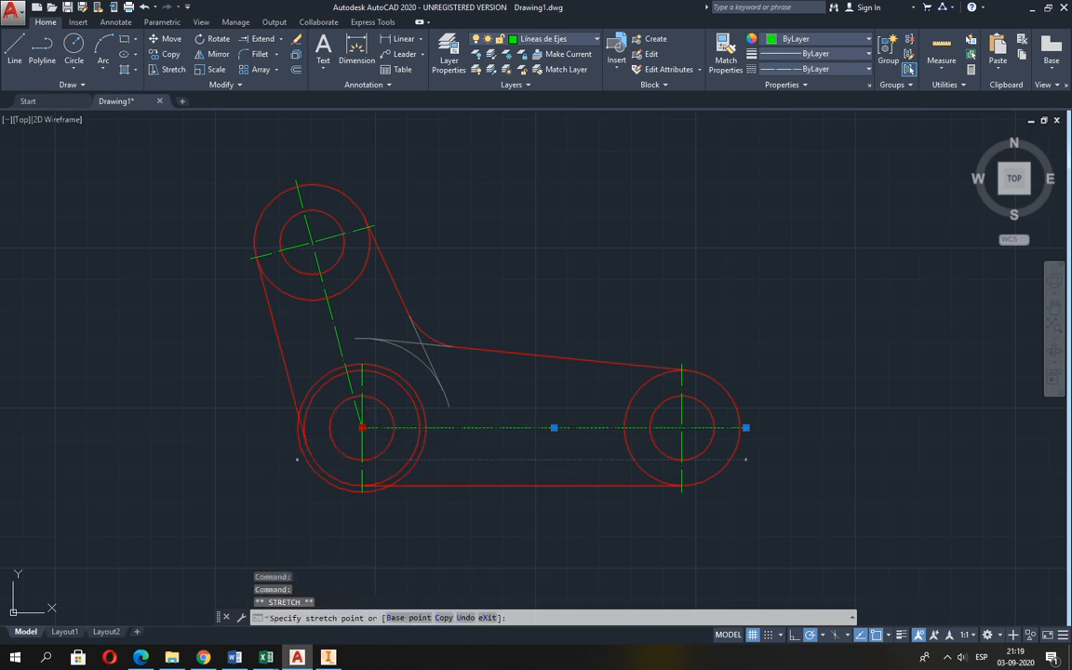
{"action": "key", "text": "Return"}
{"action": "key", "text": "Escape"}
Erase the auxiliary offset circle around the elbow circles.
{"action": "scroll", "coordinate": [384, 435], "scroll_direction": "up", "scroll_amount": 2}
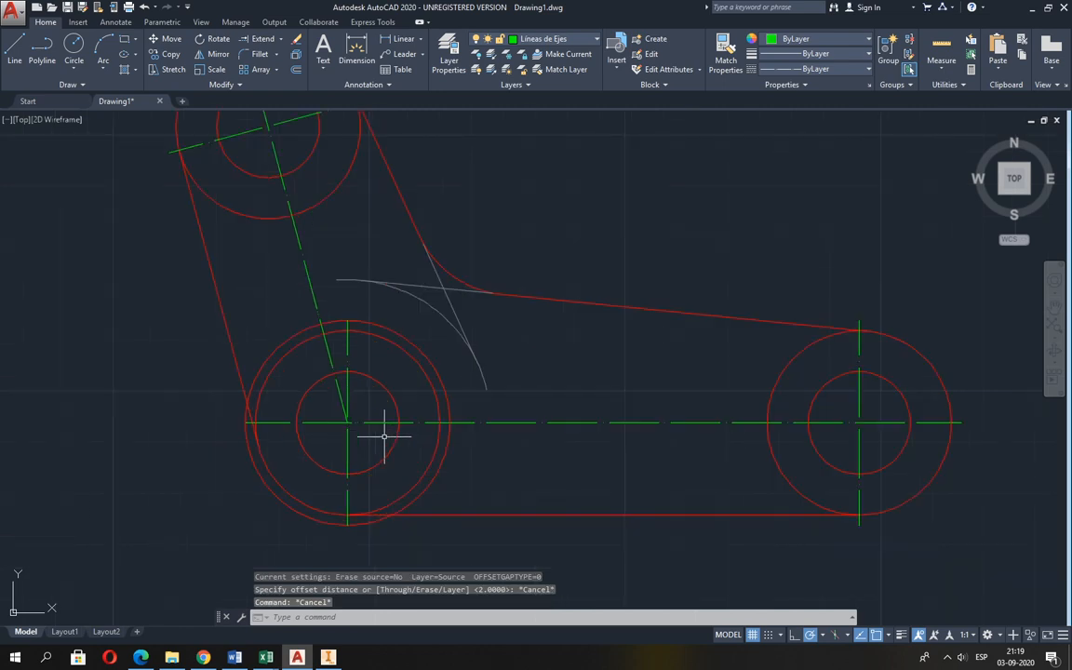
{"action": "type", "text": "e"}
{"action": "key", "text": "Return"}
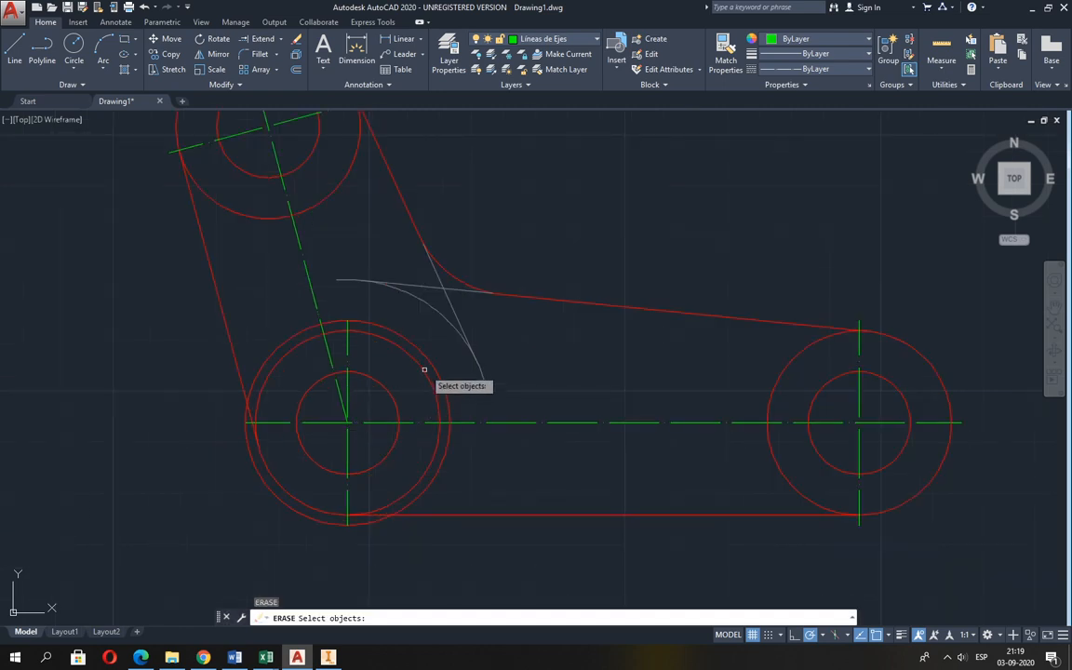
{"action": "left_click", "coordinate": [429, 359]}
{"action": "key", "text": "Return"}
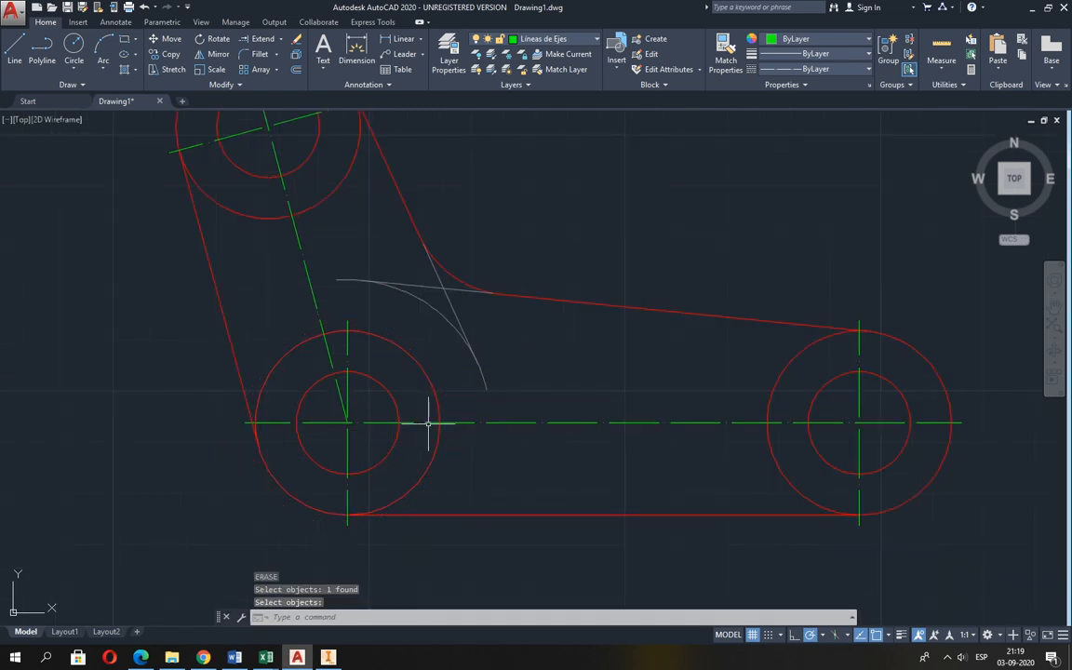
{"action": "scroll", "coordinate": [426, 426], "scroll_direction": "down", "scroll_amount": 2}
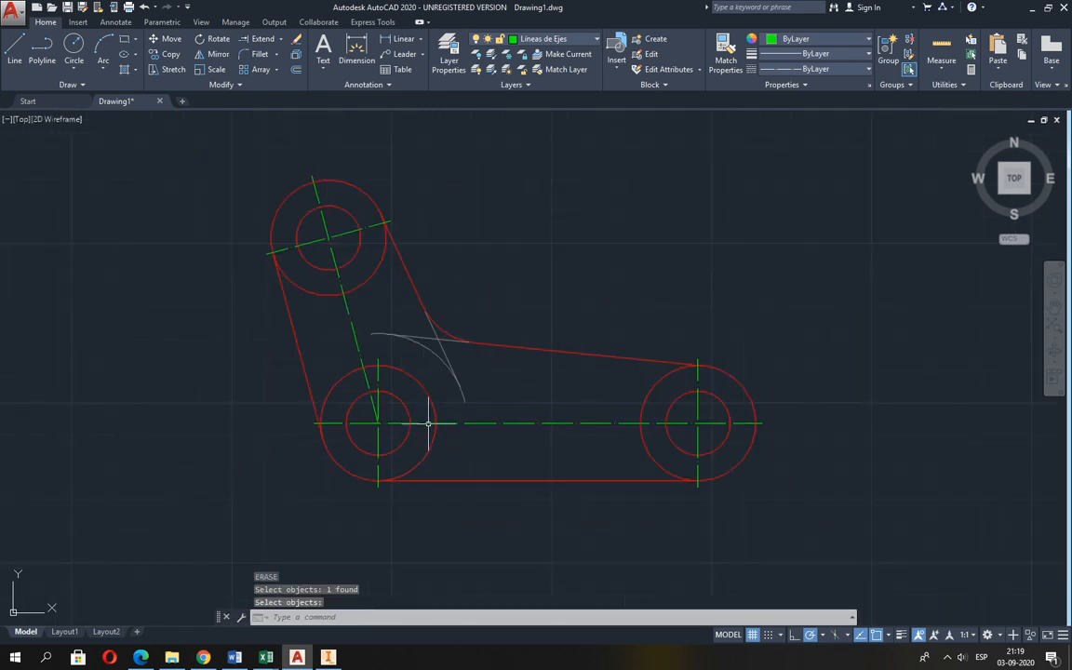
{"action": "middle_click", "coordinate": [526, 461]}
{"action": "middle_click", "coordinate": [526, 460]}
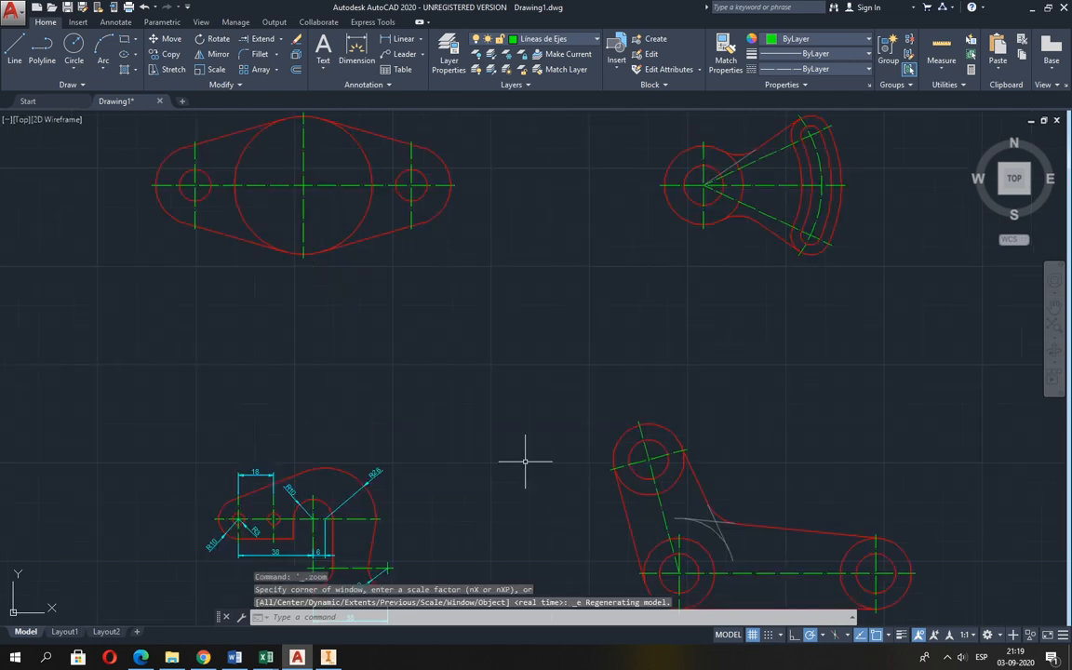